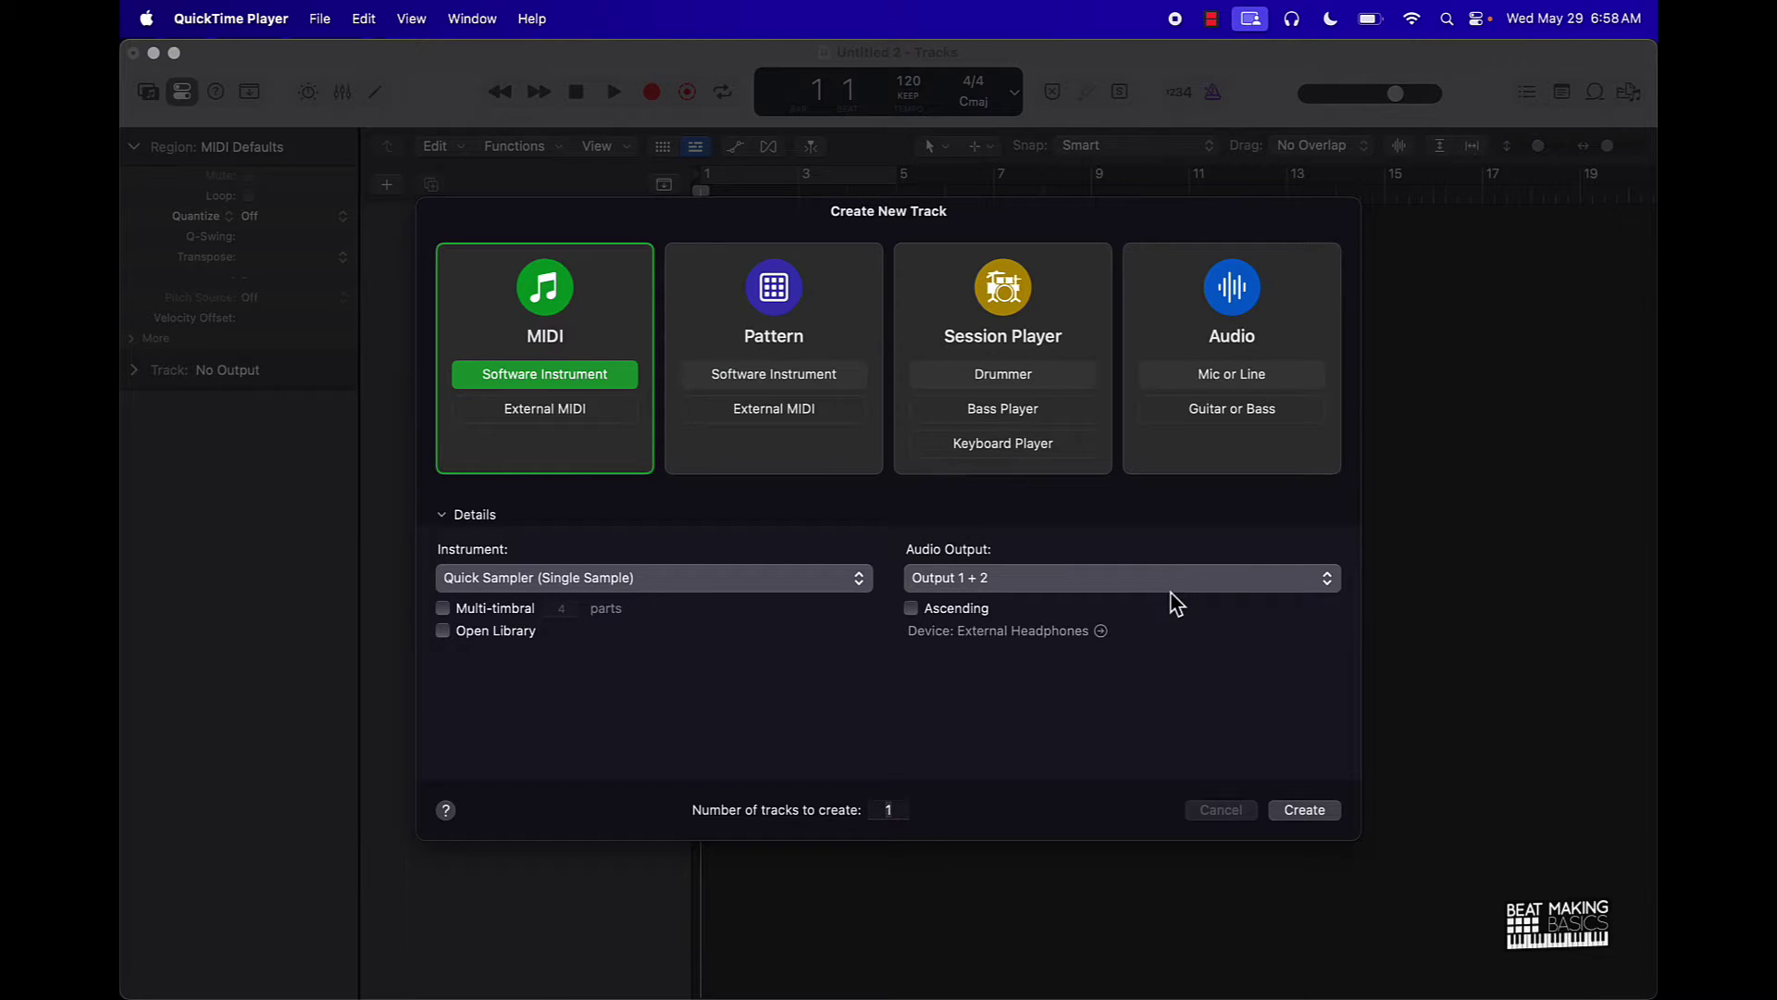
Create one new audio track of the Mic or Line type
click(1247, 339)
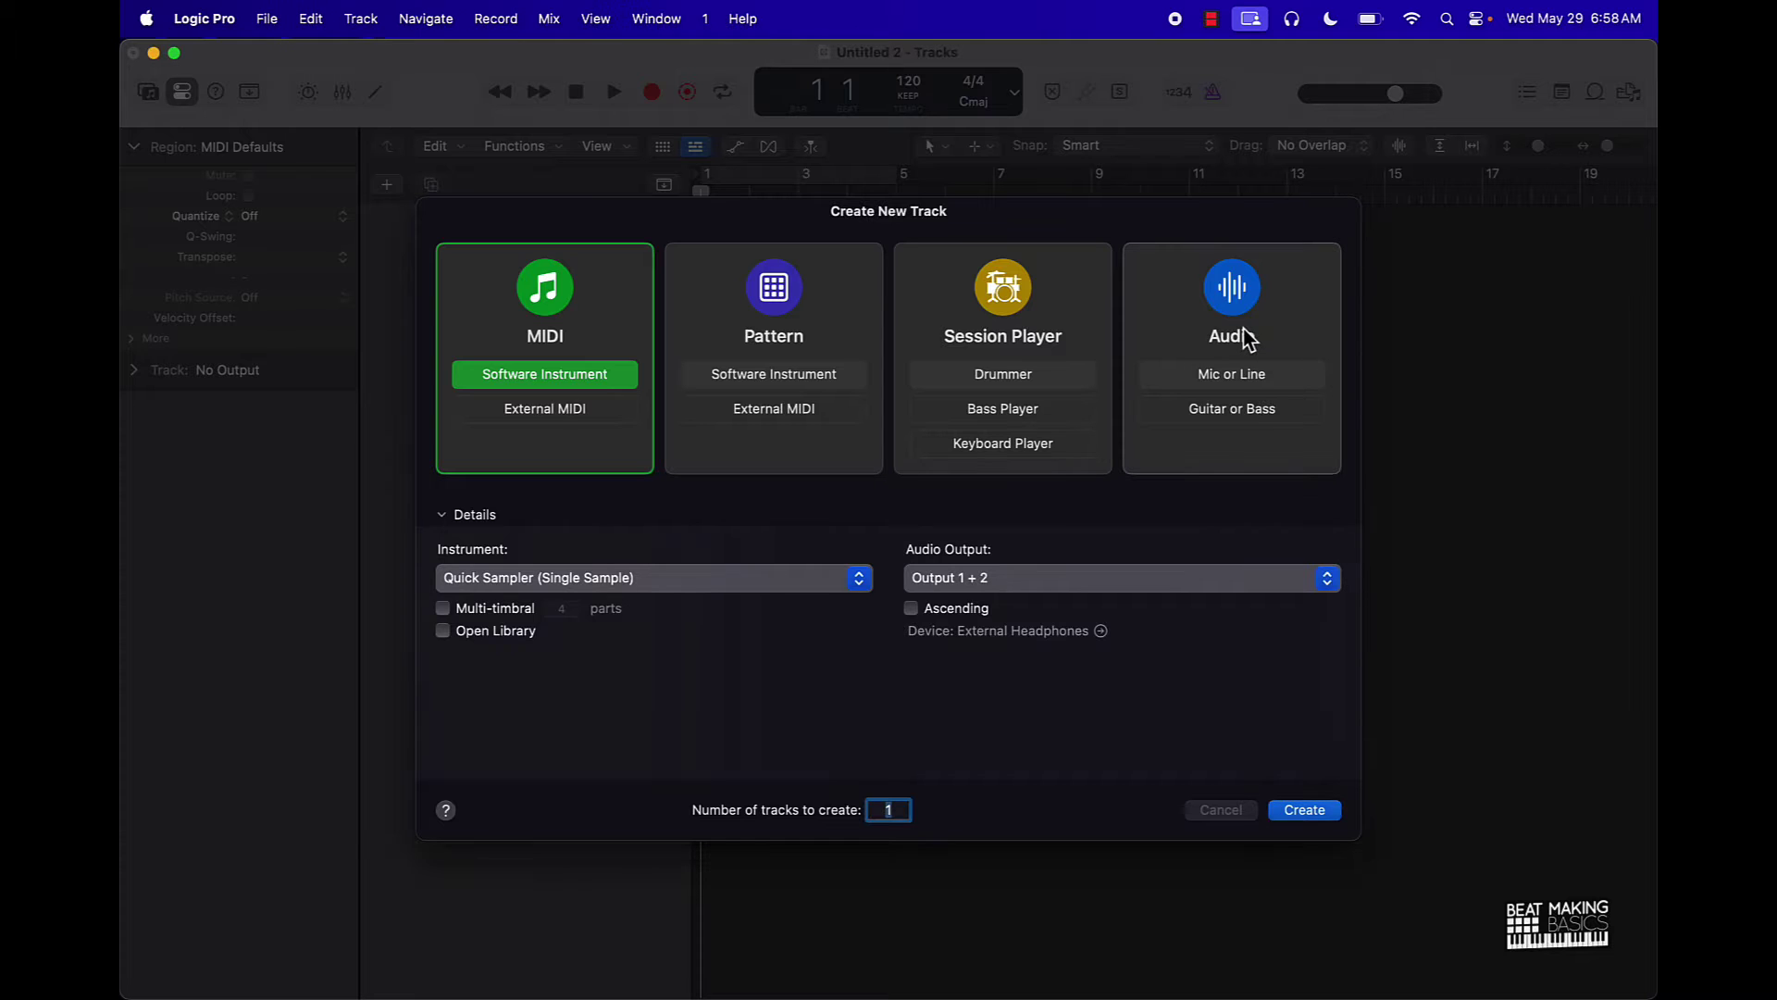
click(1247, 339)
click(1319, 814)
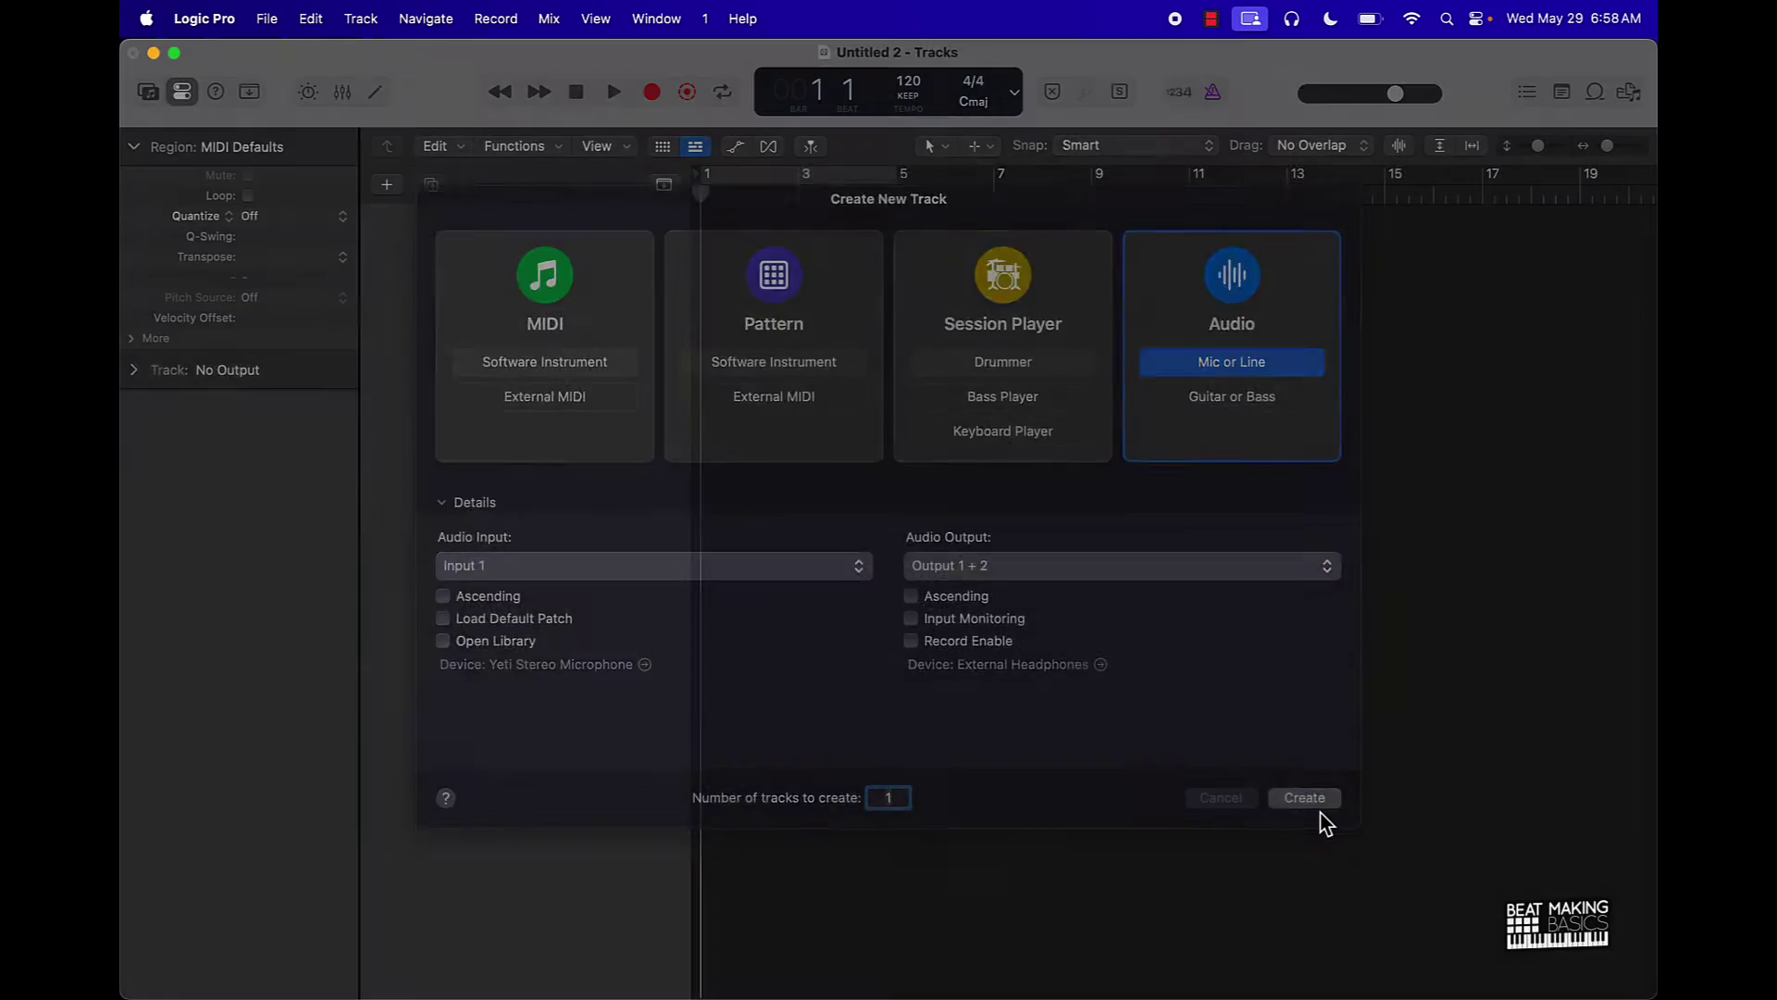
Show the Apple Loops library and limit it to the Hardwell sound pack
click(1607, 97)
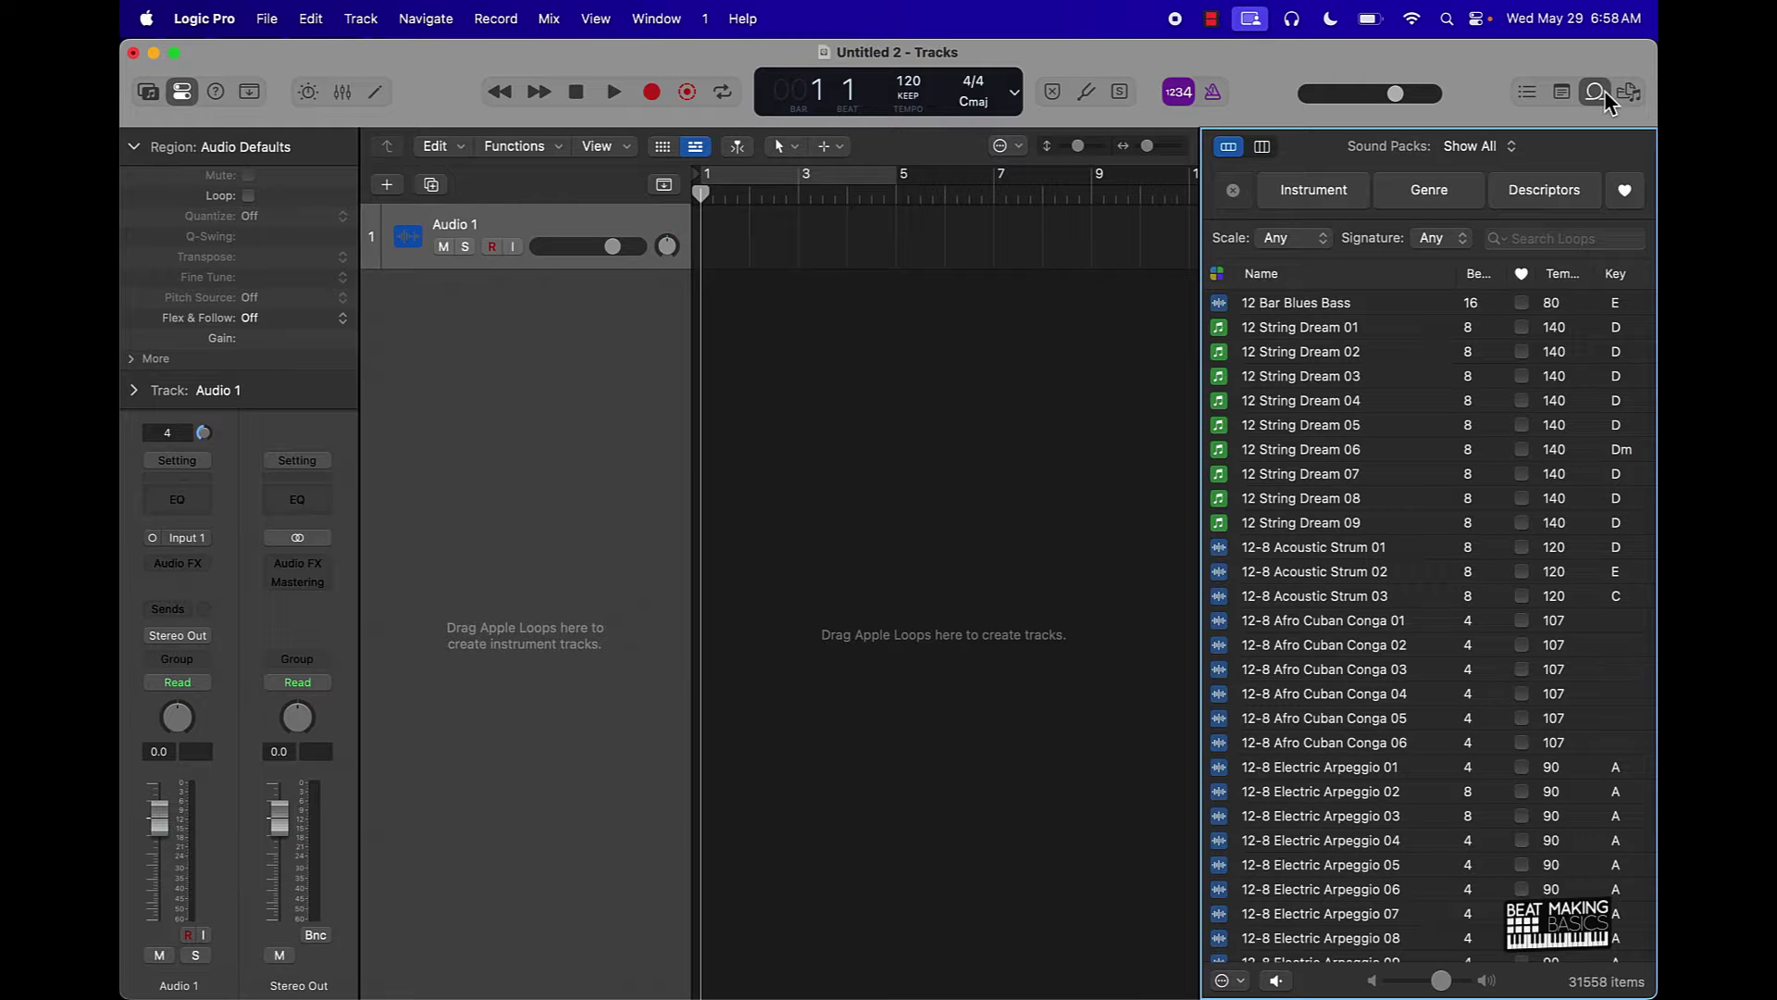
click(1478, 146)
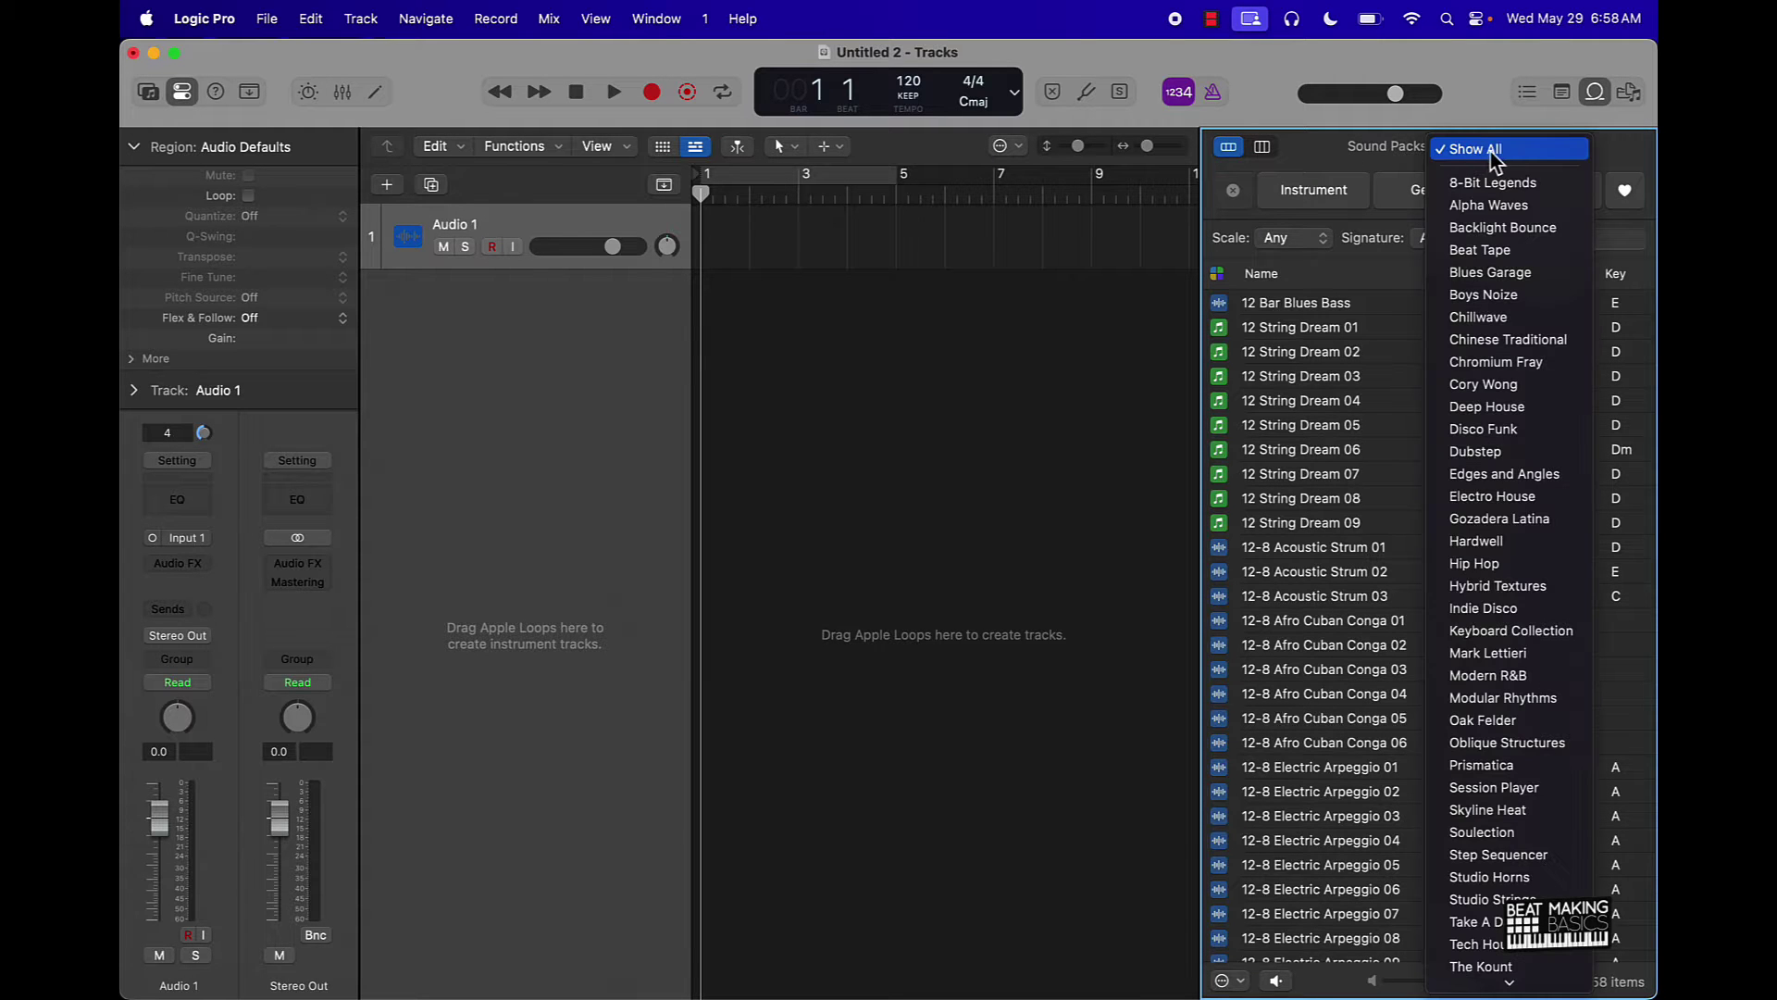
click(1495, 544)
Browse the Hardwell loops and preview Gravitational Arc Synth Lead 01
scroll(1497, 551, down, 20)
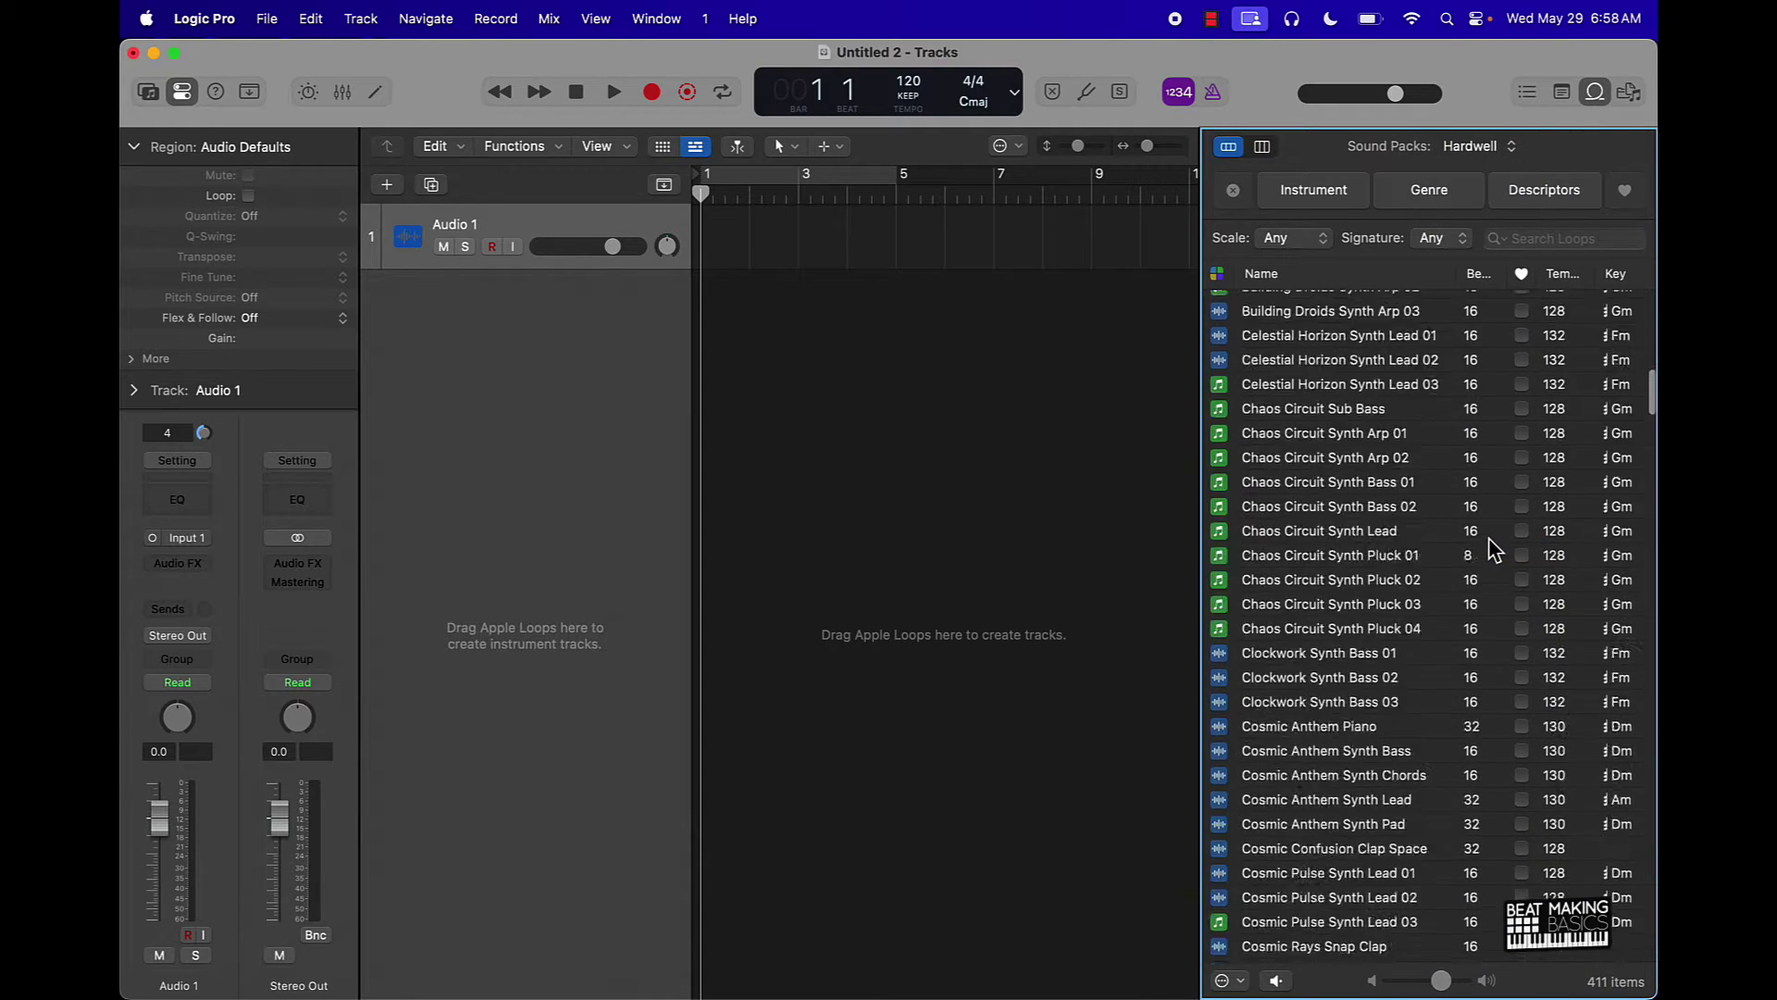
scroll(1494, 549, down, 4)
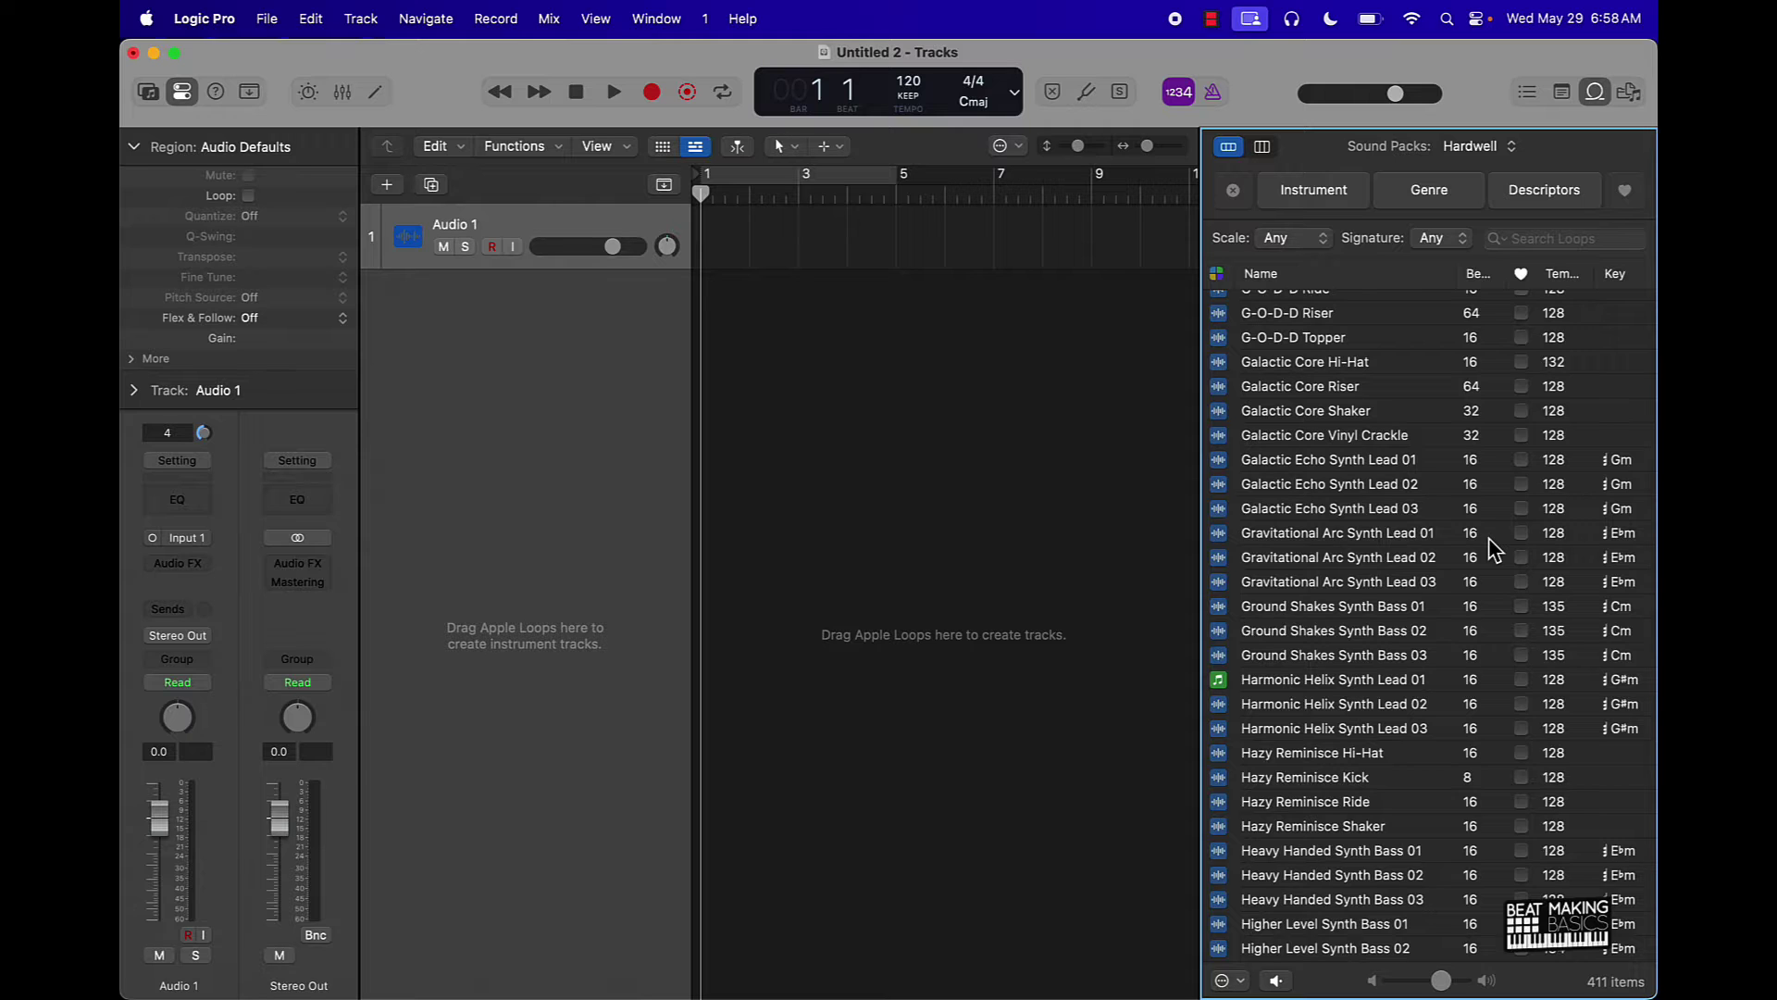
scroll(1495, 549, up, 3)
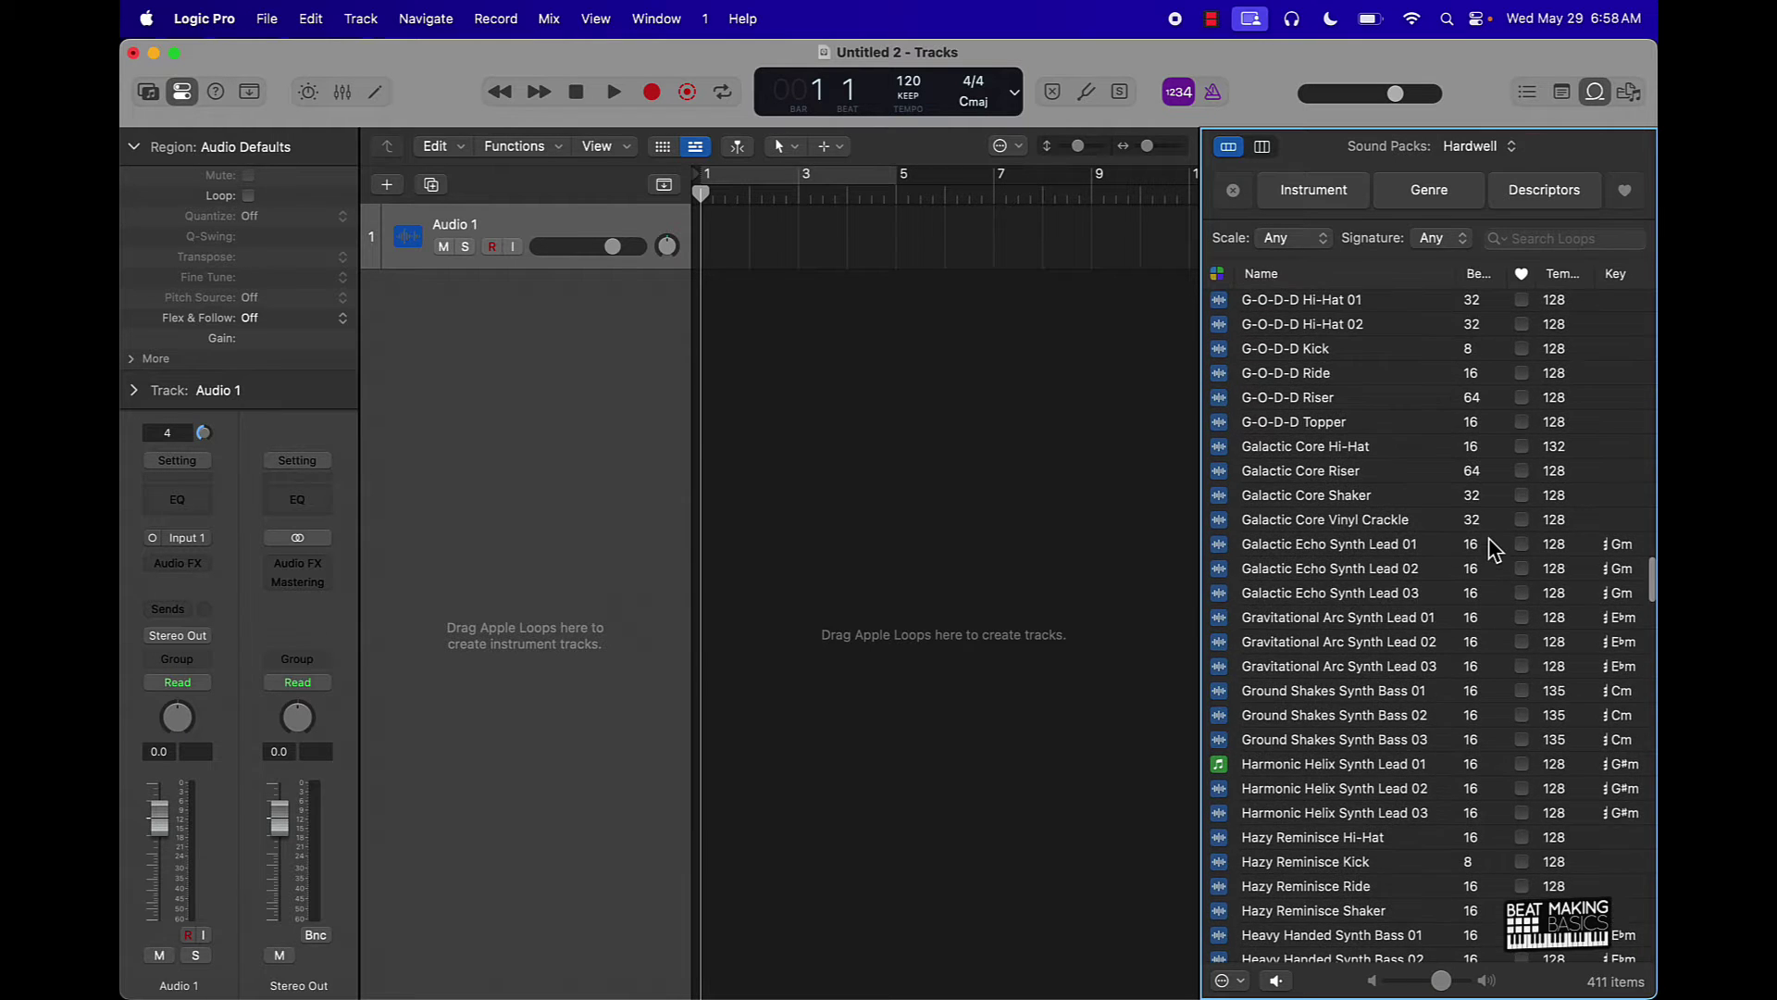
click(1406, 618)
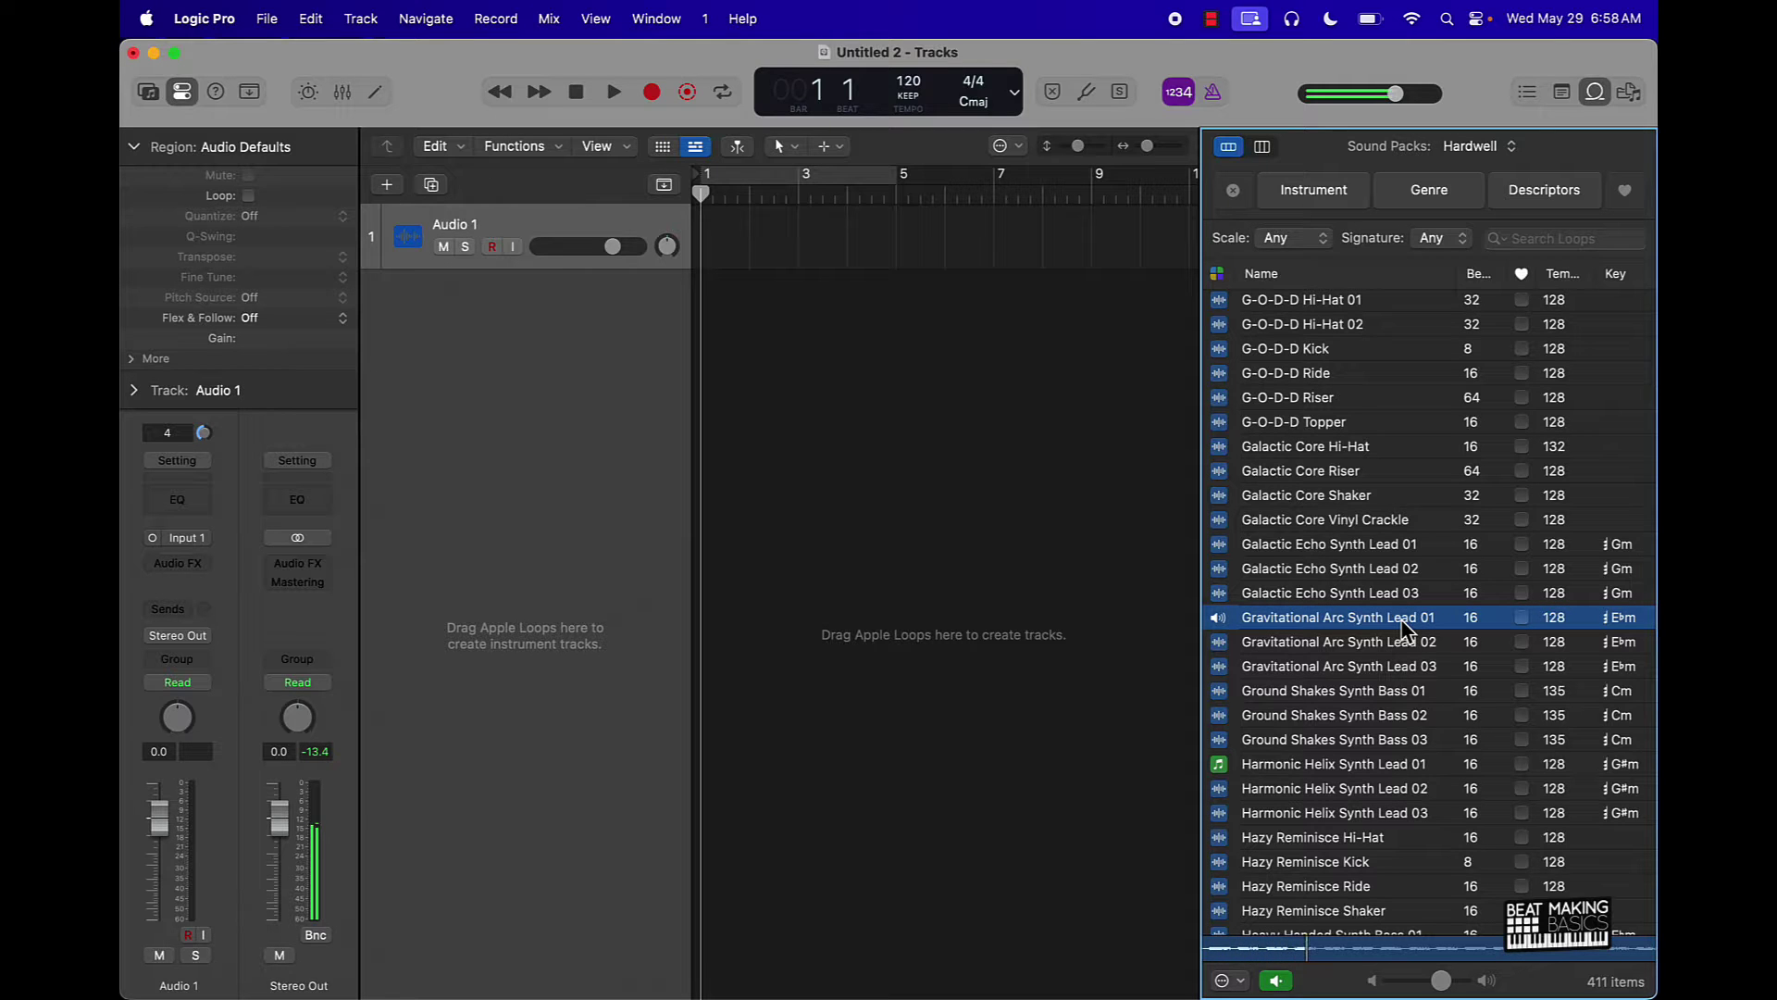
Add the G-O-D-D Kick loop on a new track at bar 1, repeat it once, and play the four-bar cycle
click(1308, 350)
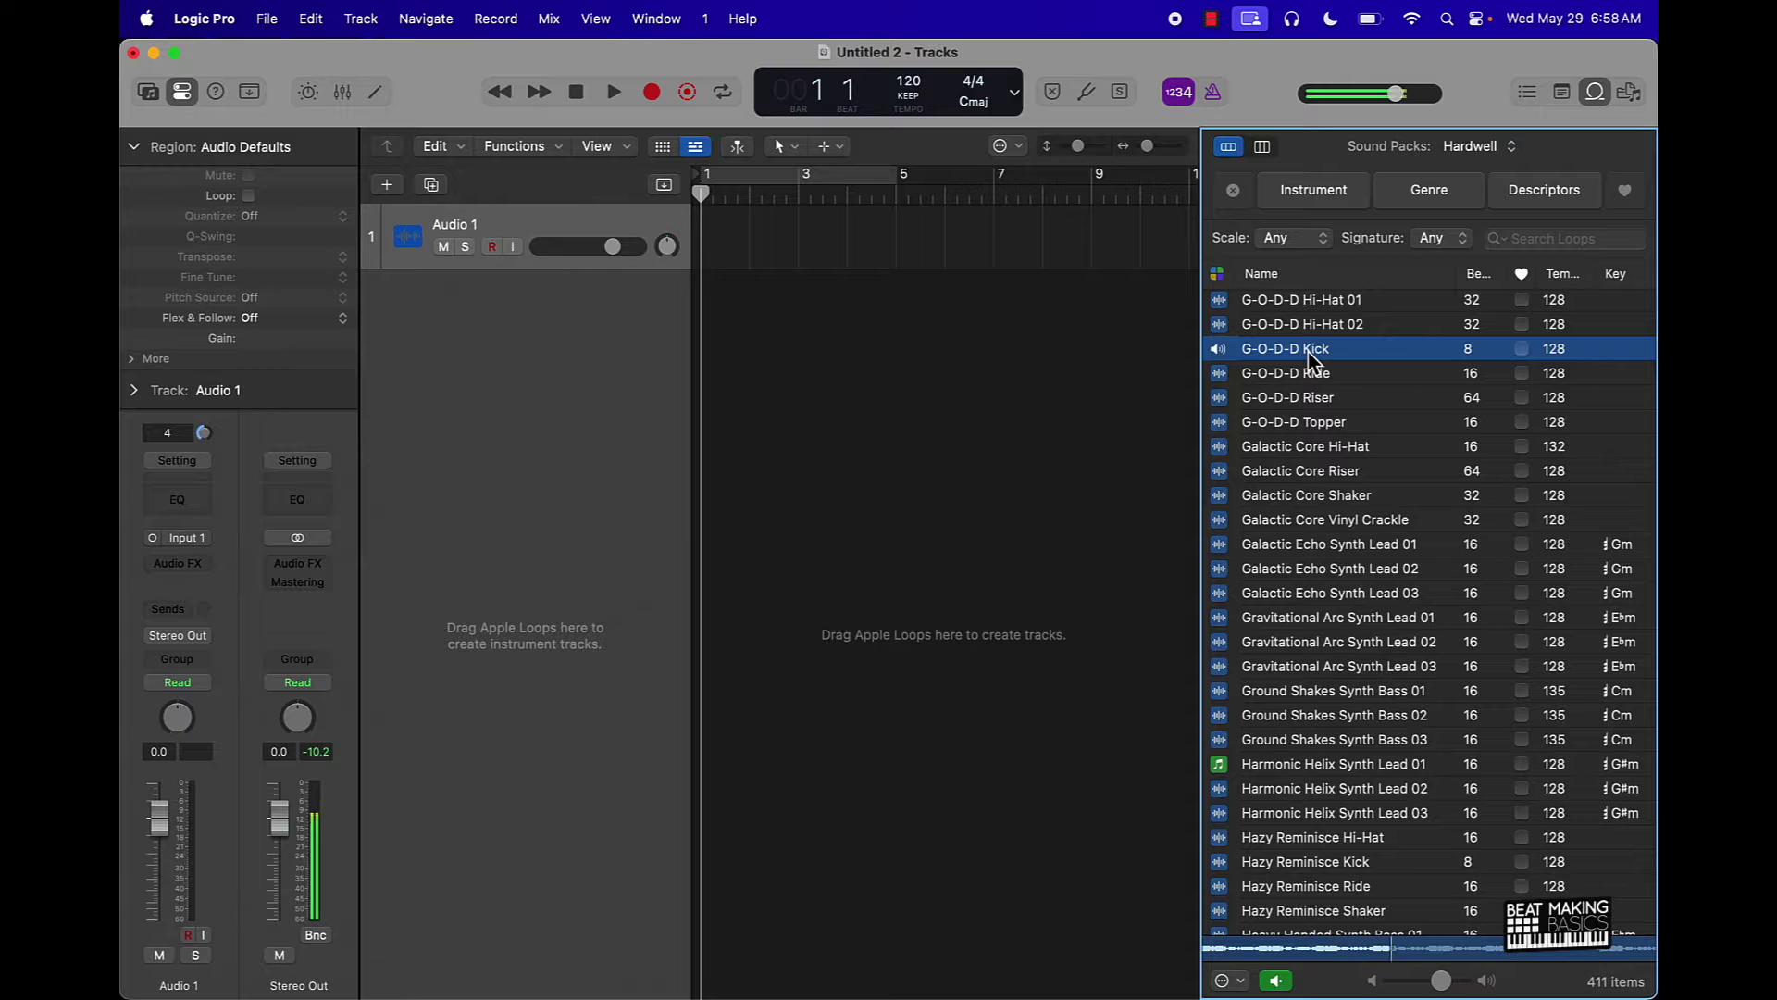
click(1310, 361)
drag(1310, 361, 750, 326)
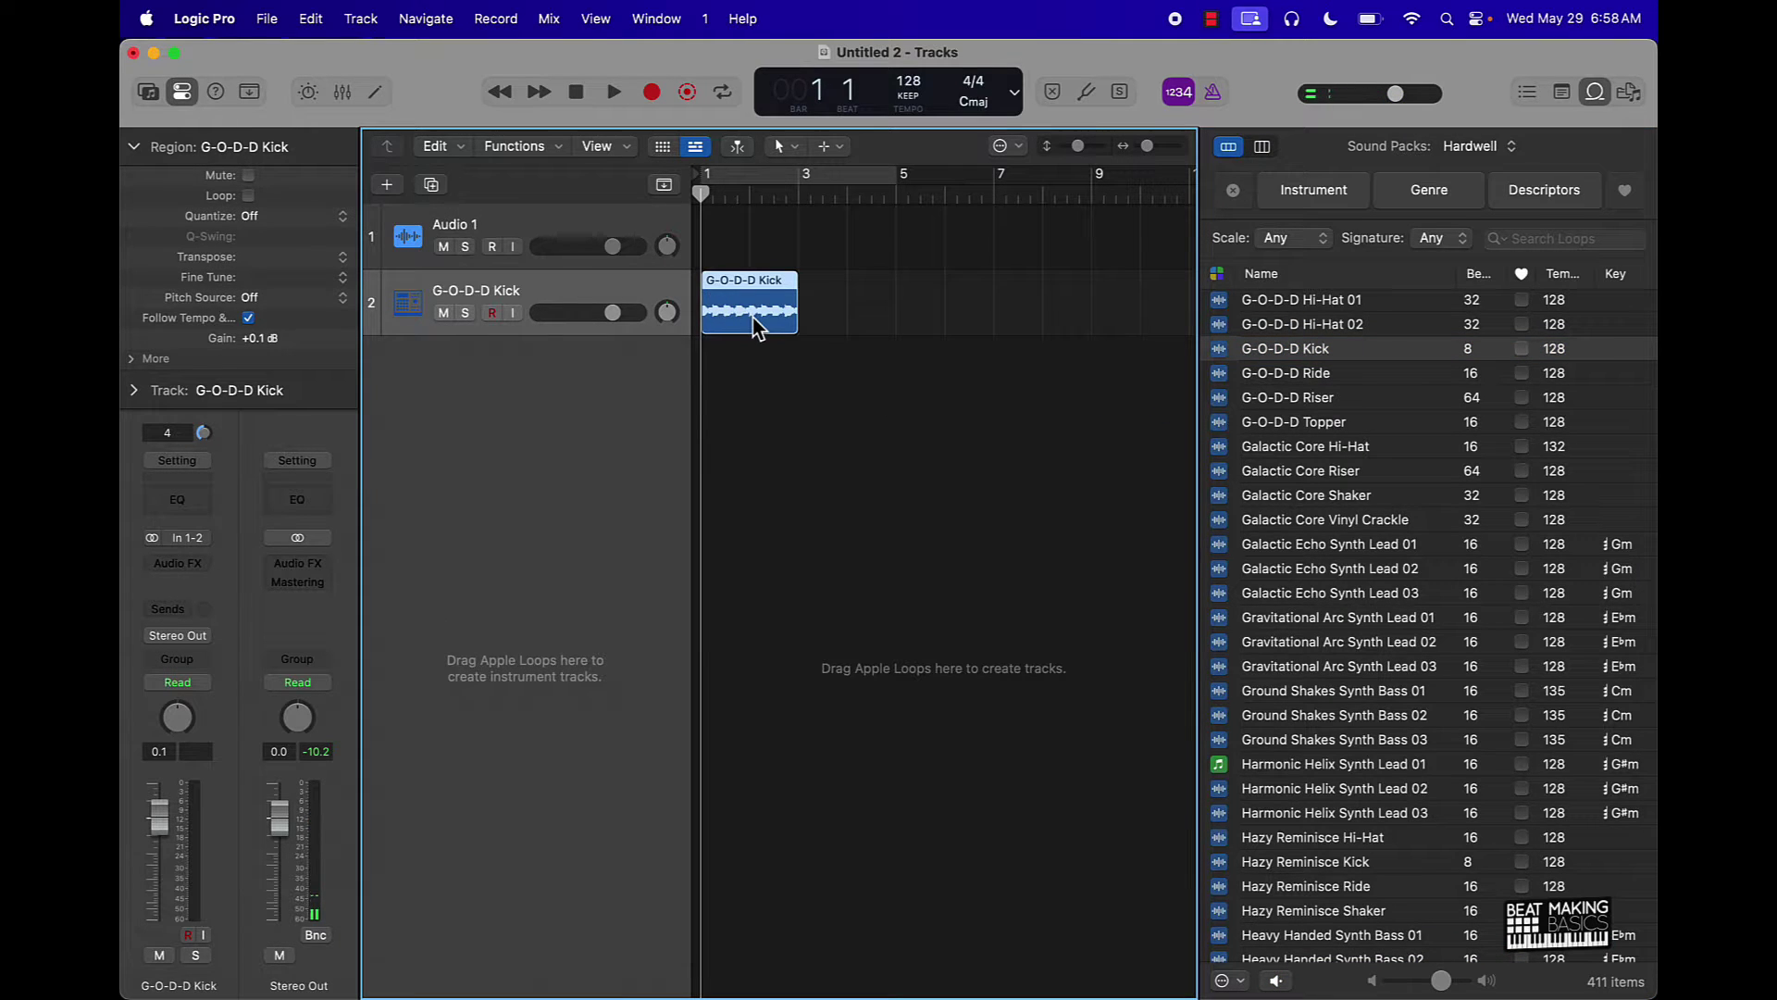
key(super+r)
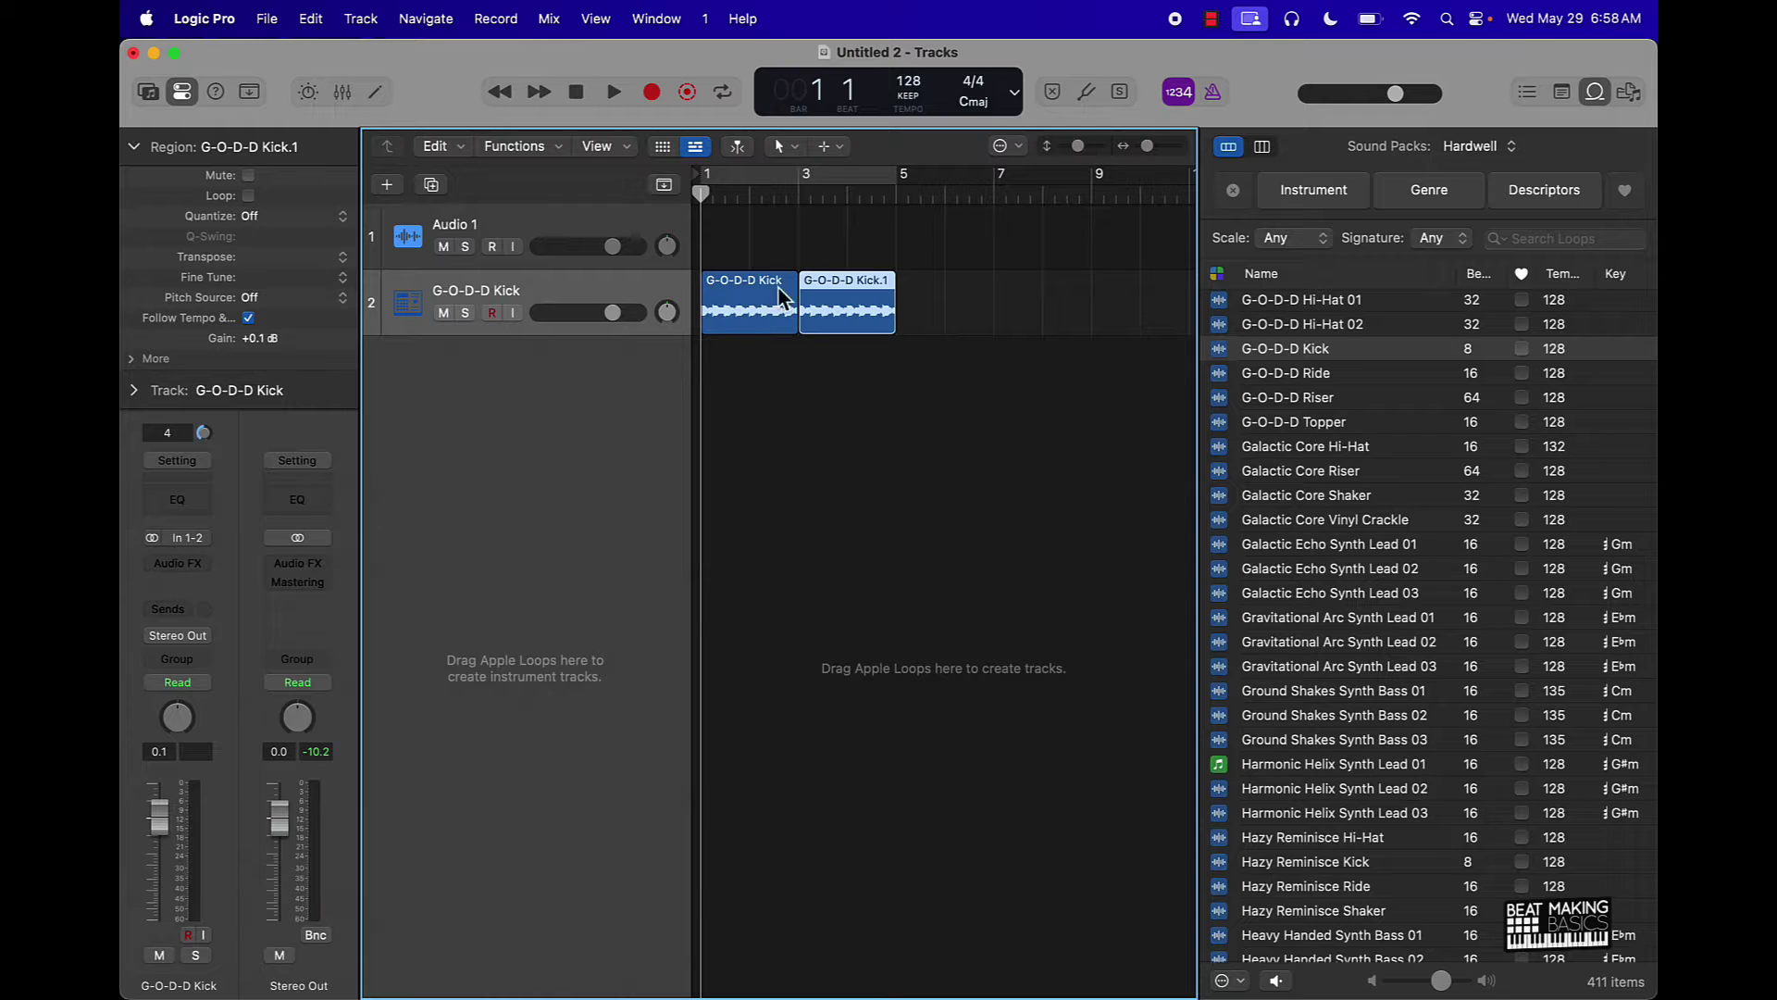
key(space)
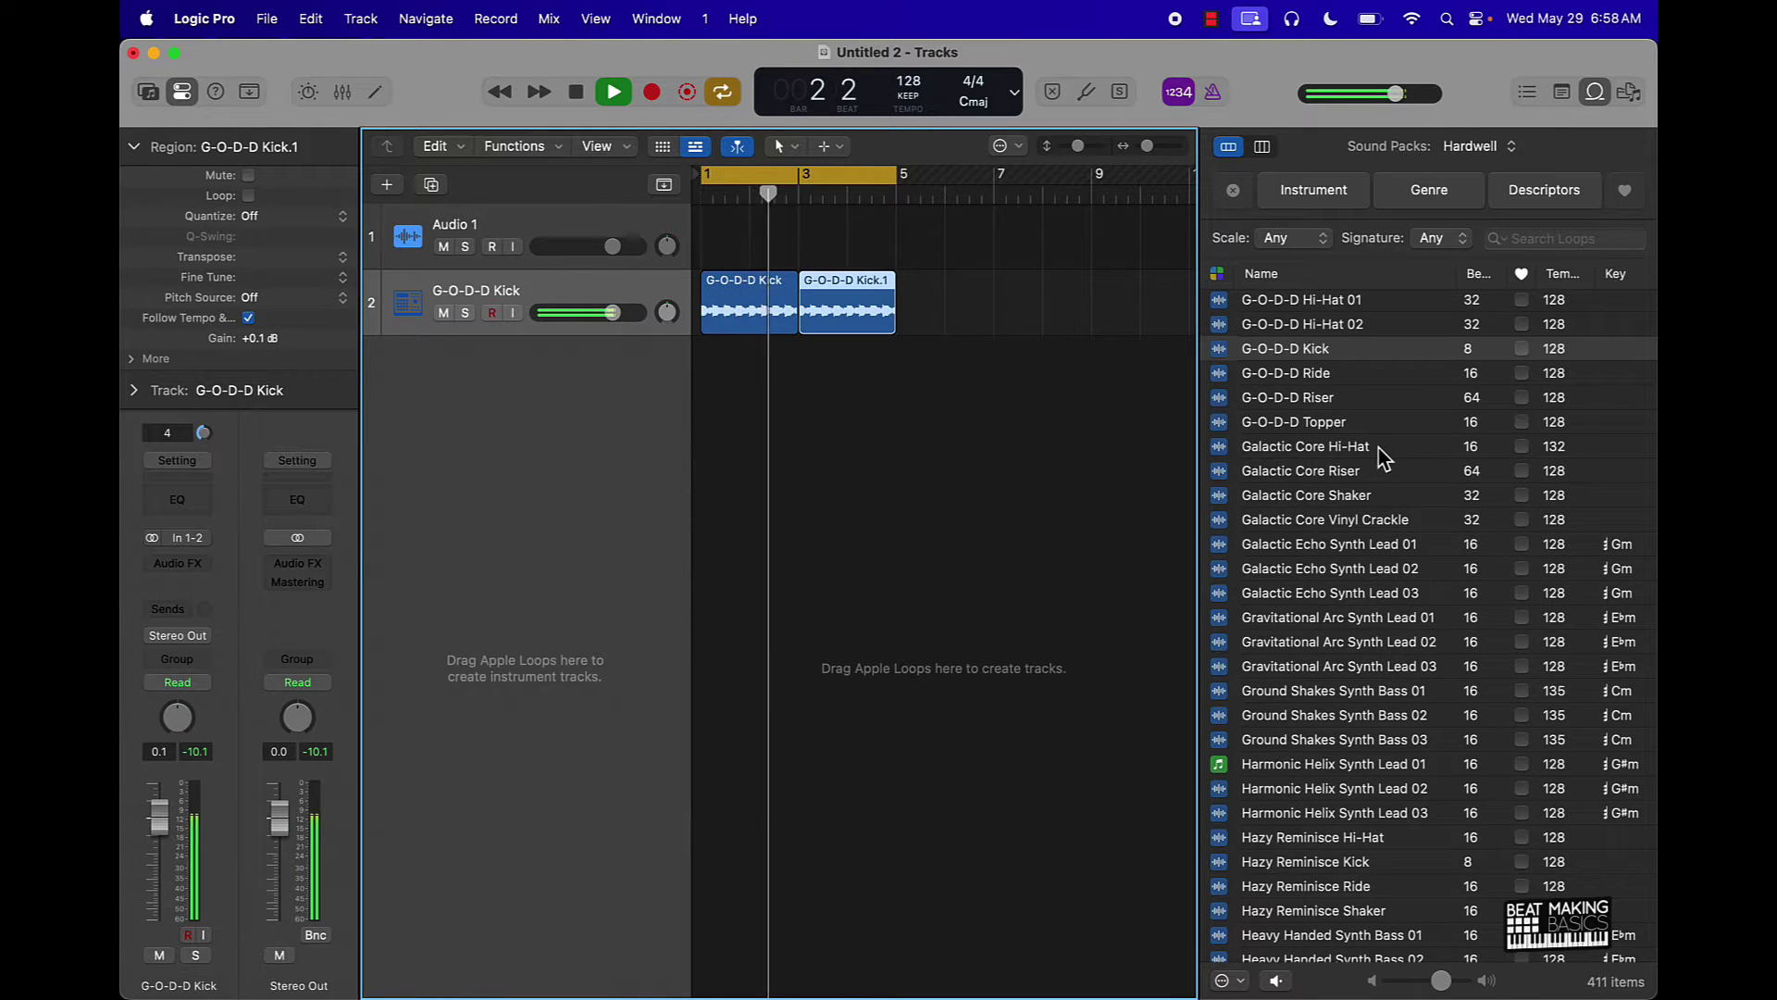
Stop playback and preview the Gravitational Arc, Galactic Echo and Harmonic Helix synth lead loops
click(1381, 620)
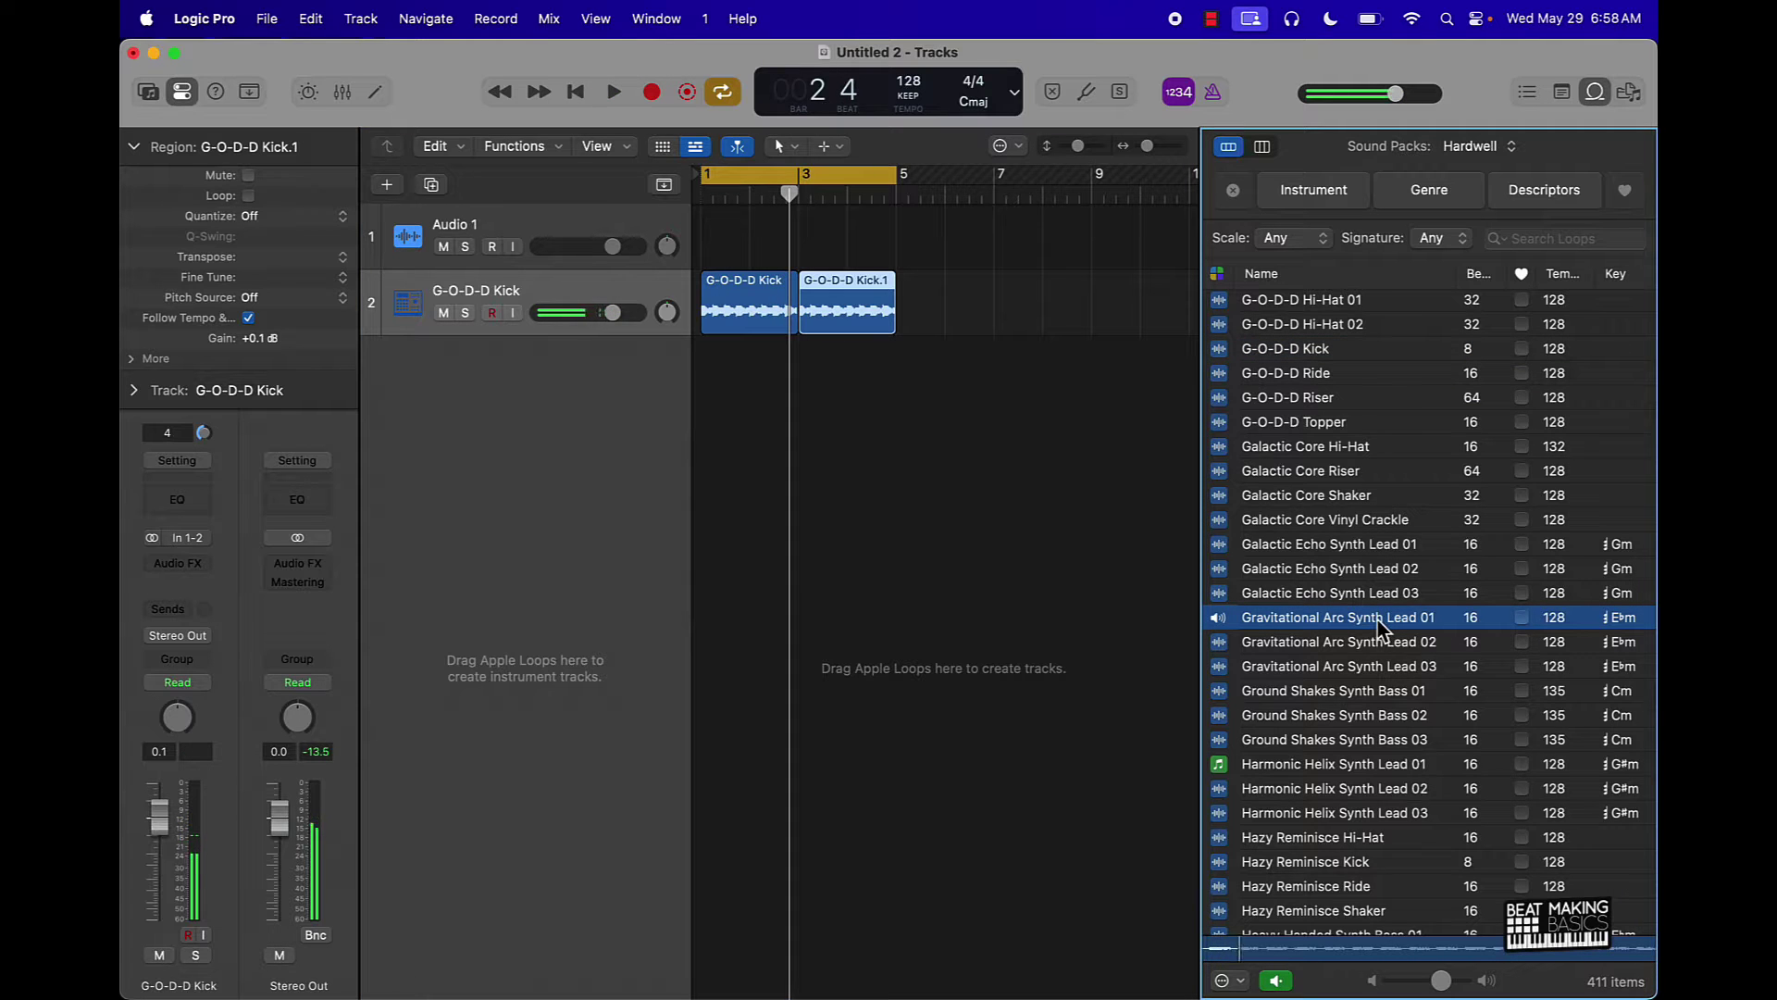
click(1383, 530)
click(1378, 542)
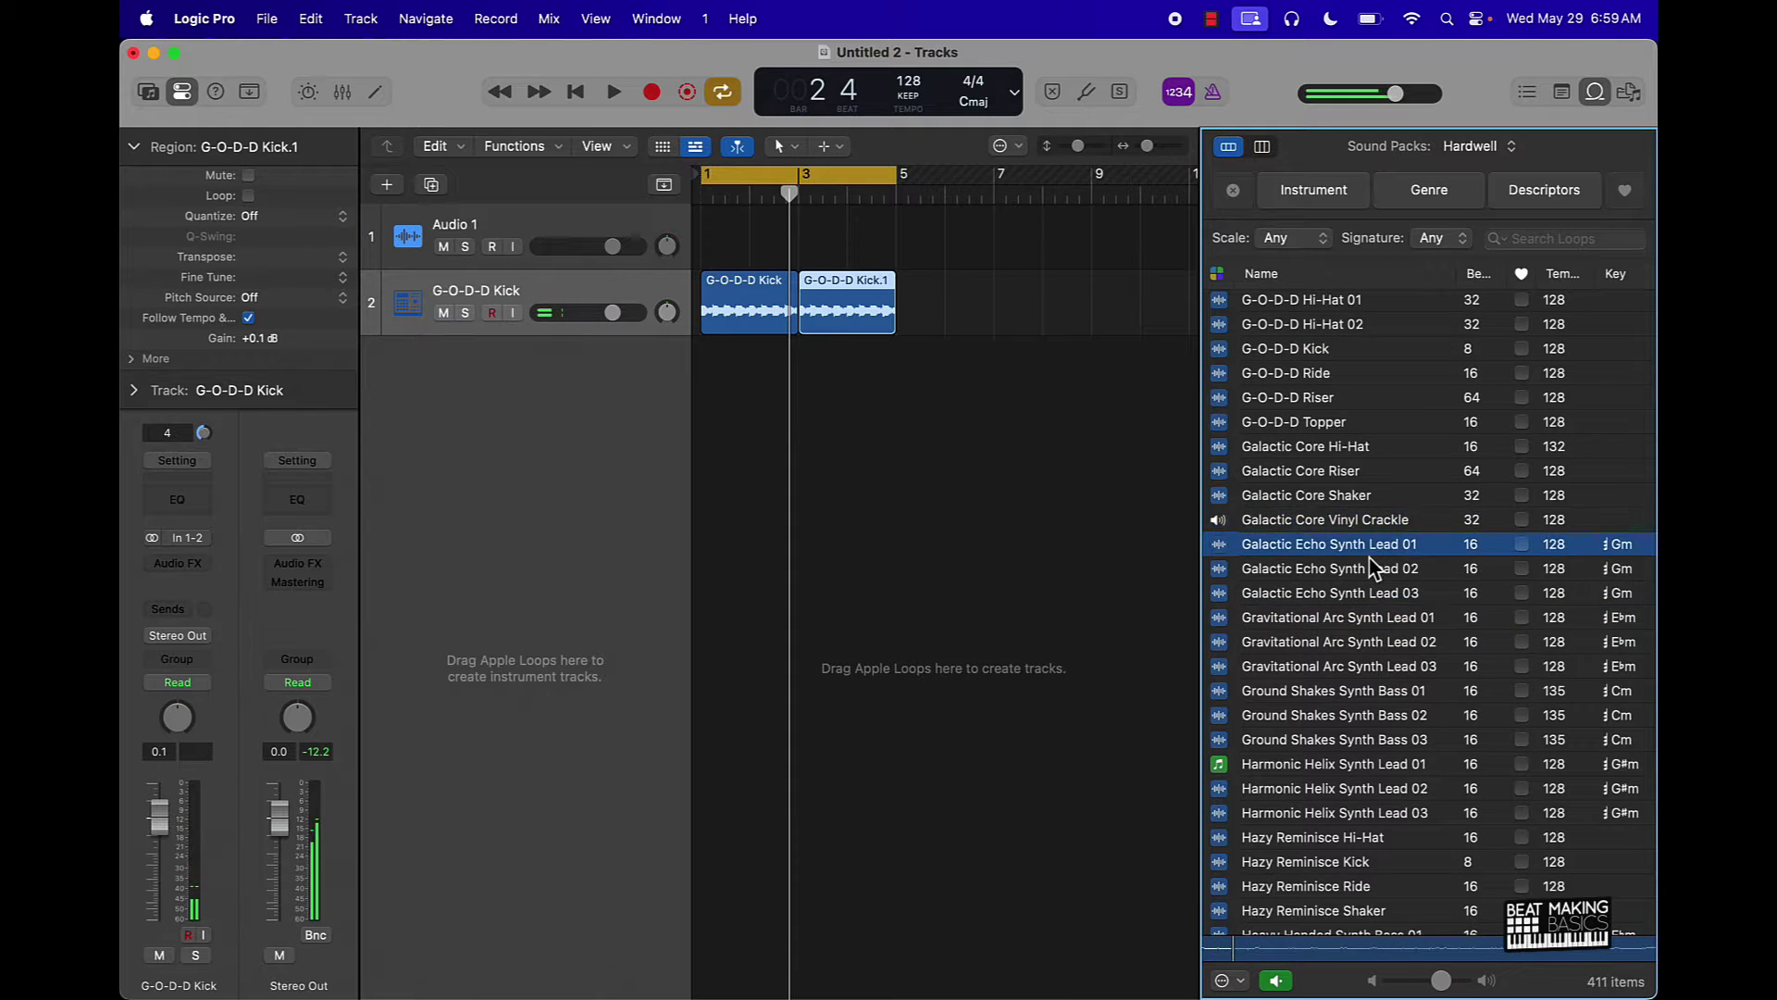
click(1376, 790)
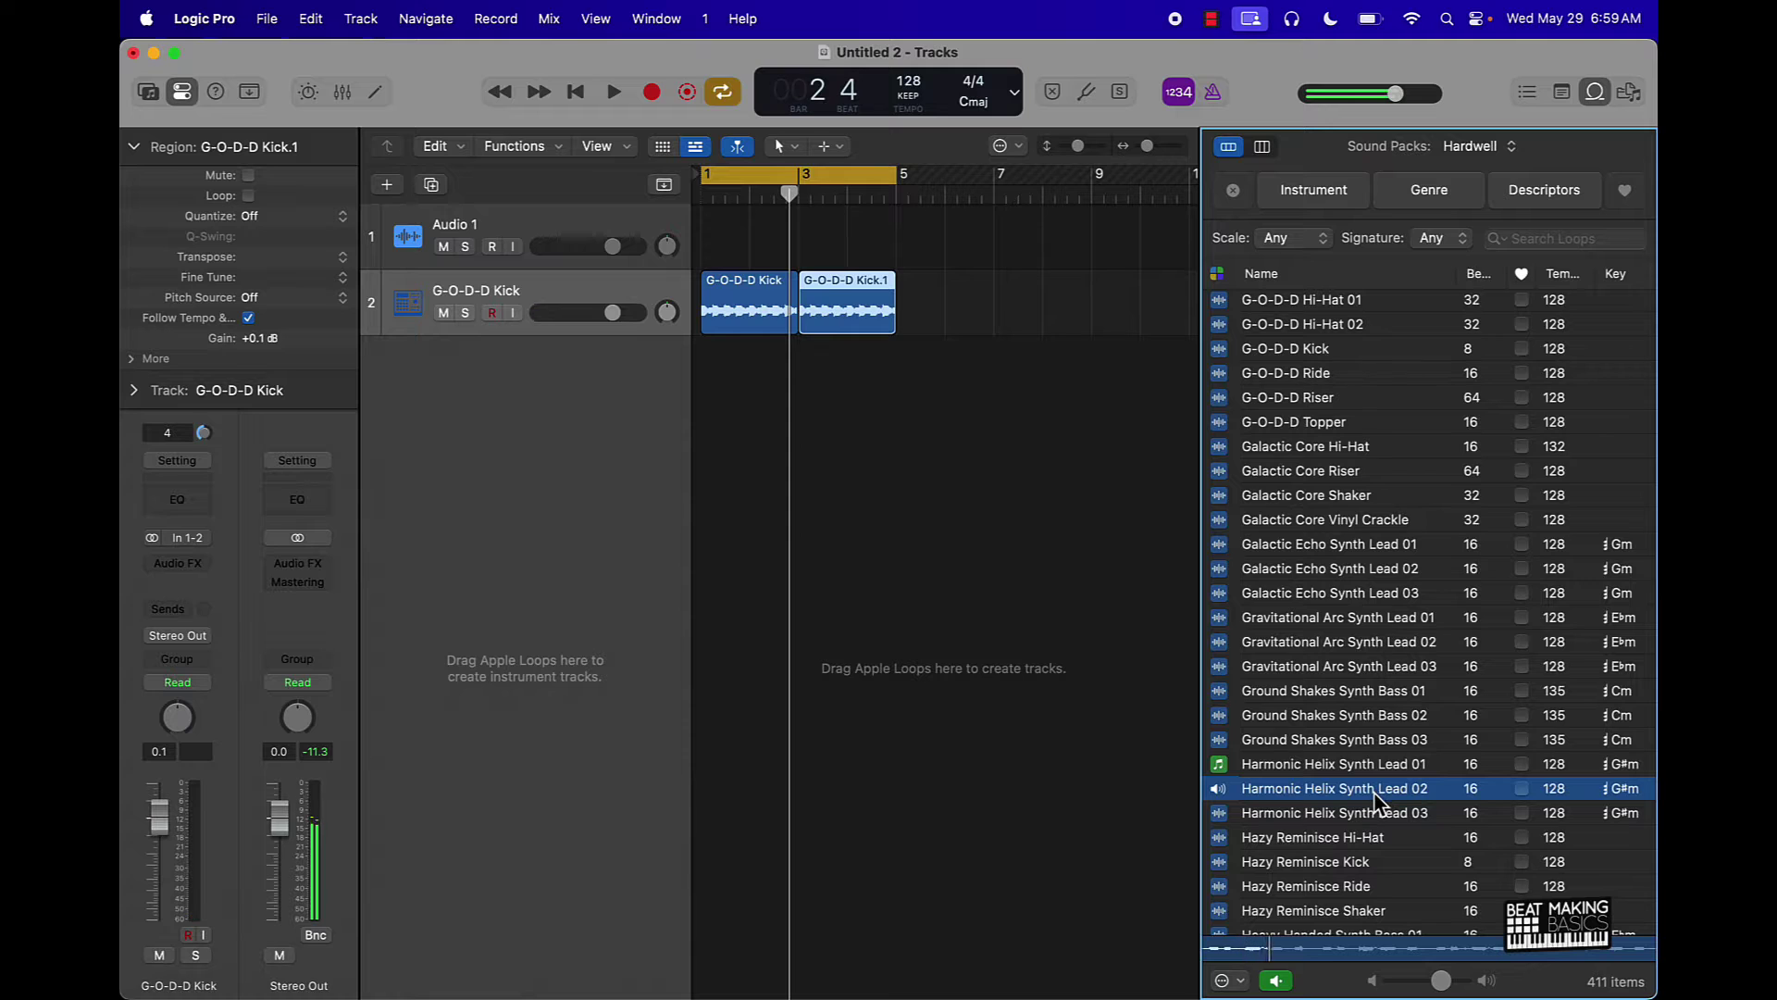
click(1369, 814)
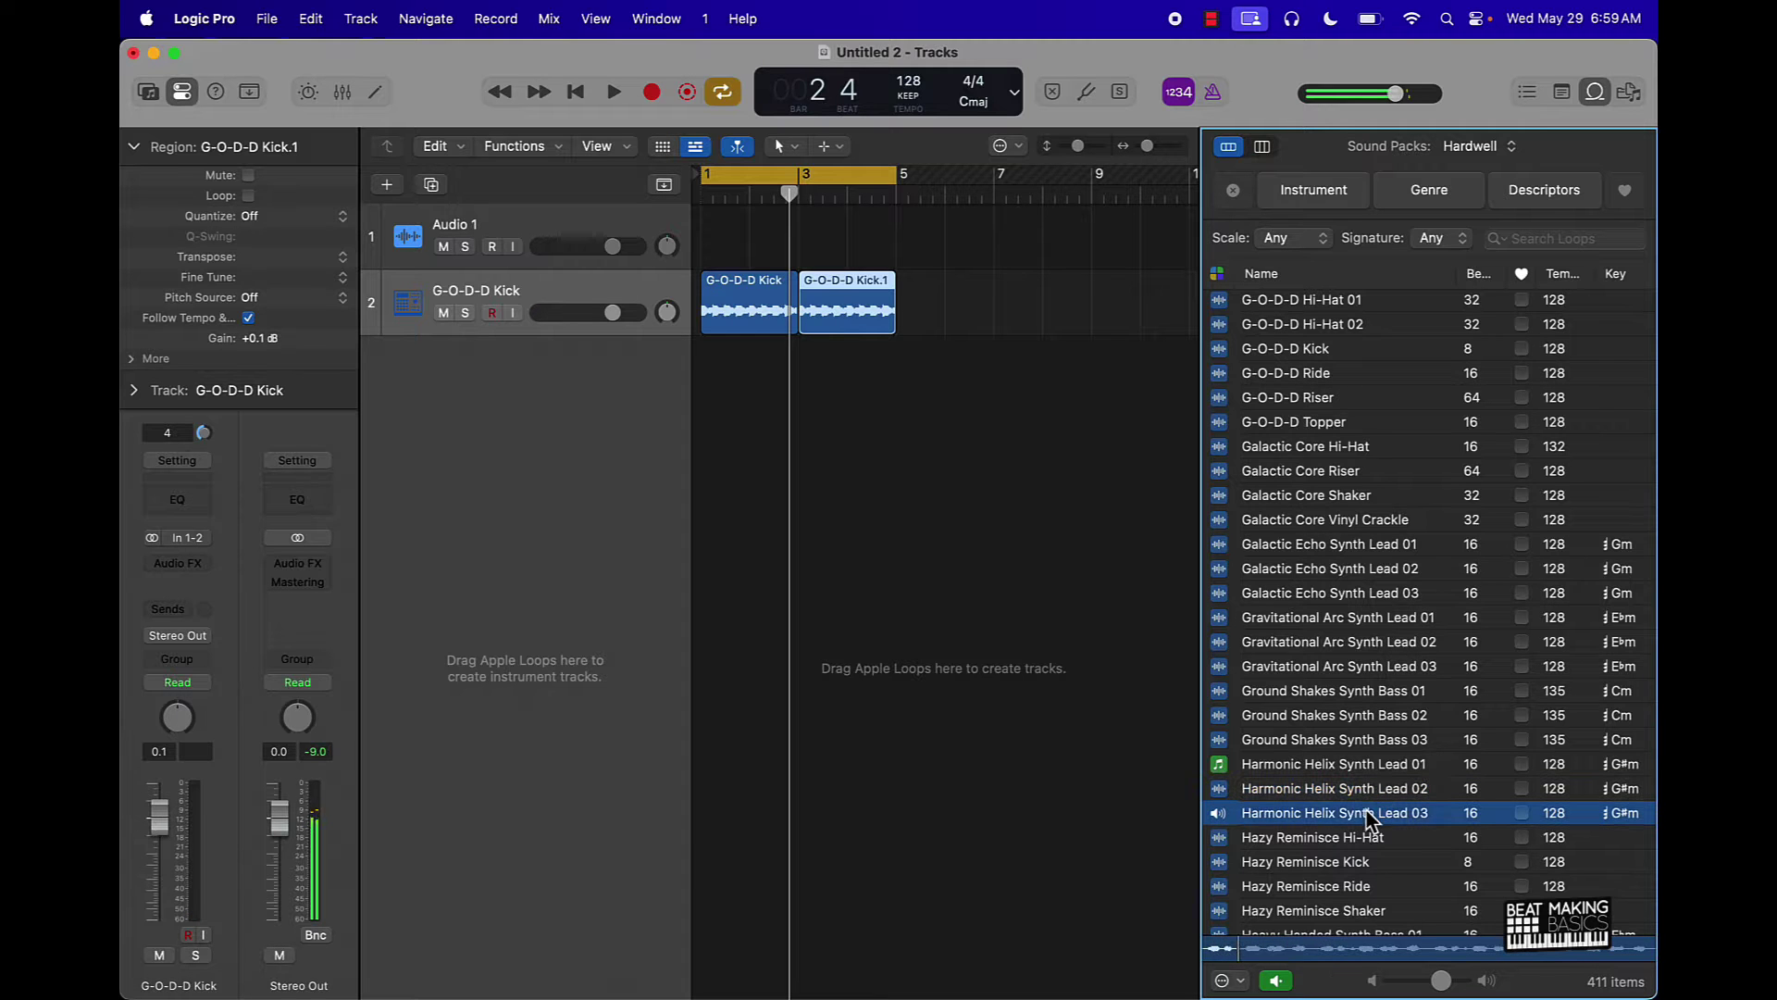
Preview Heavy Handed Synth Bass 02, place it at bar 1 on a new track, and play it with the kick
scroll(1367, 808, down, 5)
click(1367, 802)
scroll(1366, 797, down, 3)
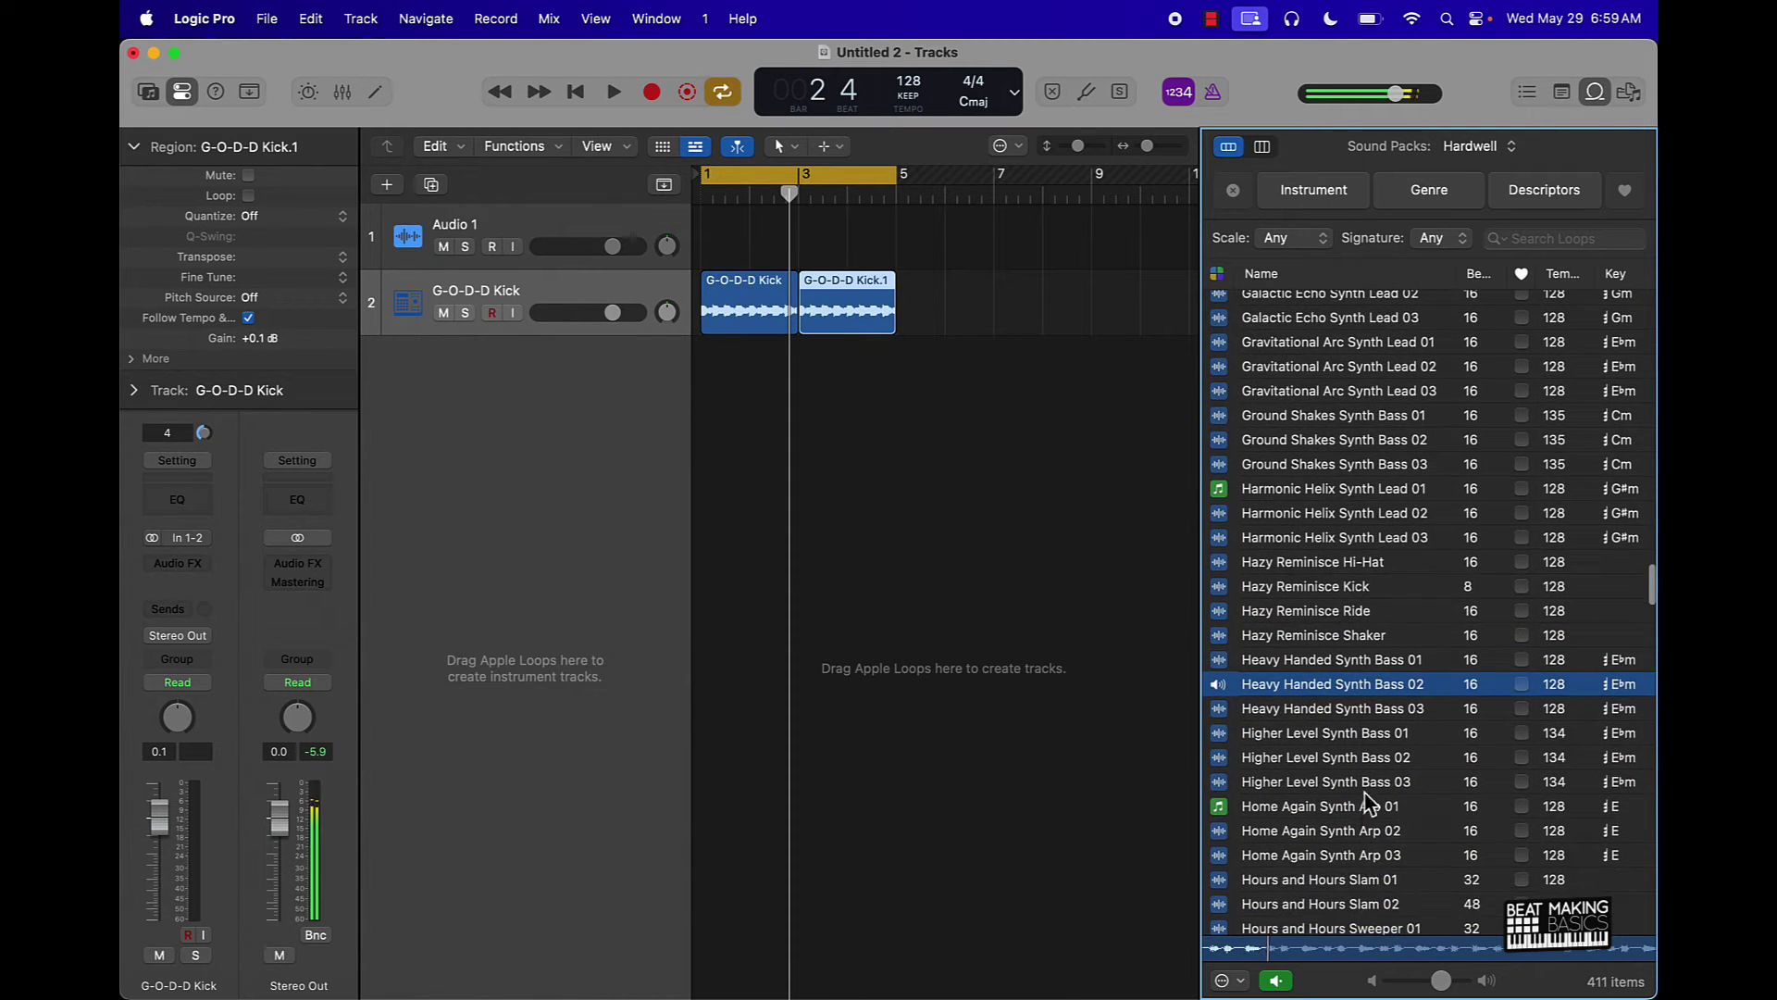
drag(1360, 696, 711, 463)
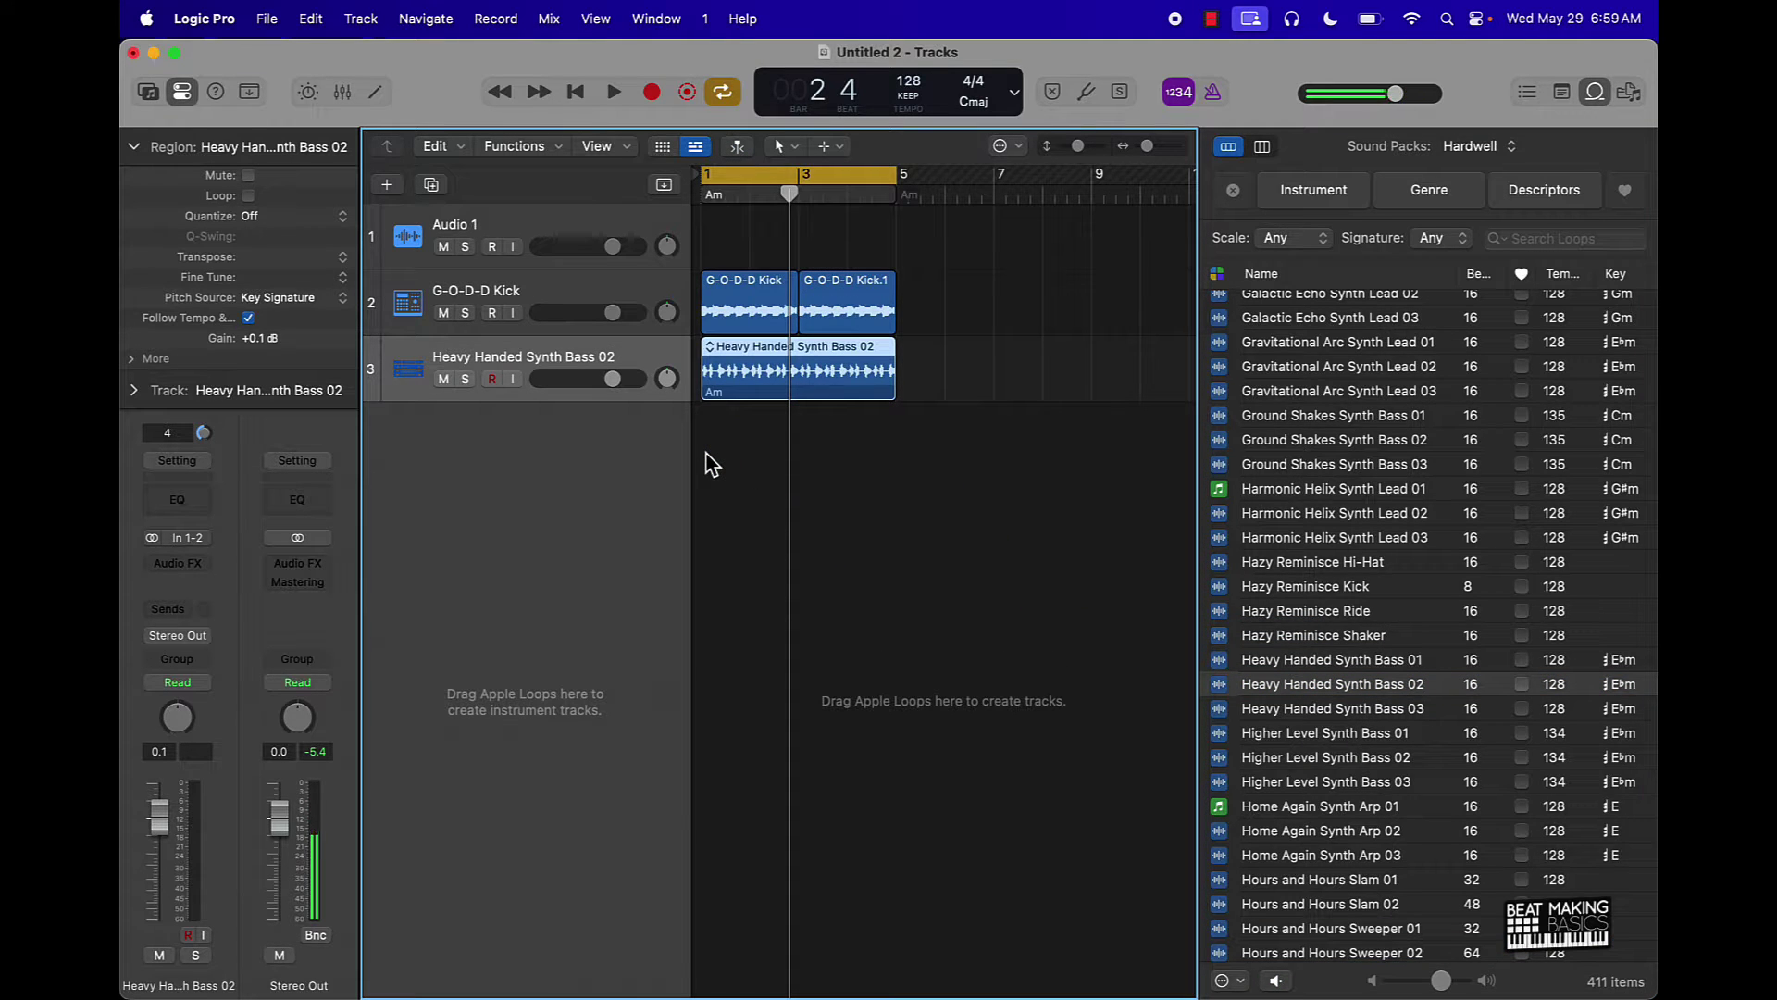
key(space)
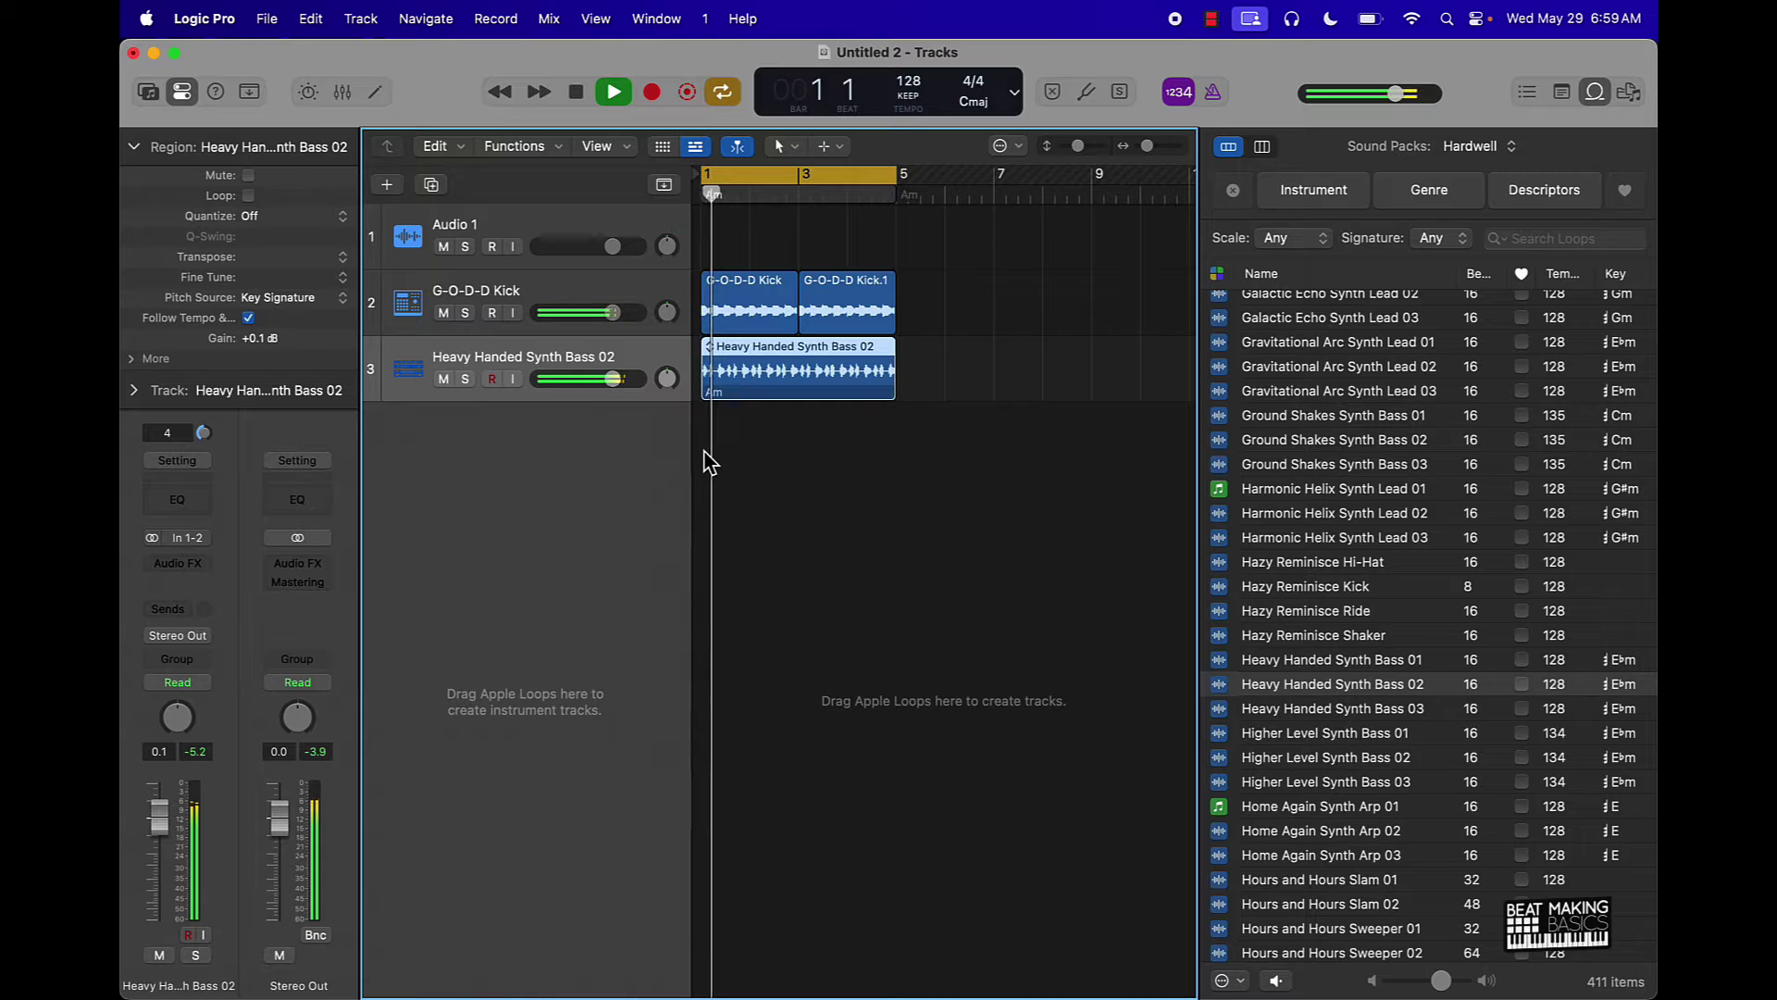
Audition hi-hat loops, add Future Flatline Hi-Hat on a new track at bar 1, and repeat it once
scroll(1474, 496, up, 8)
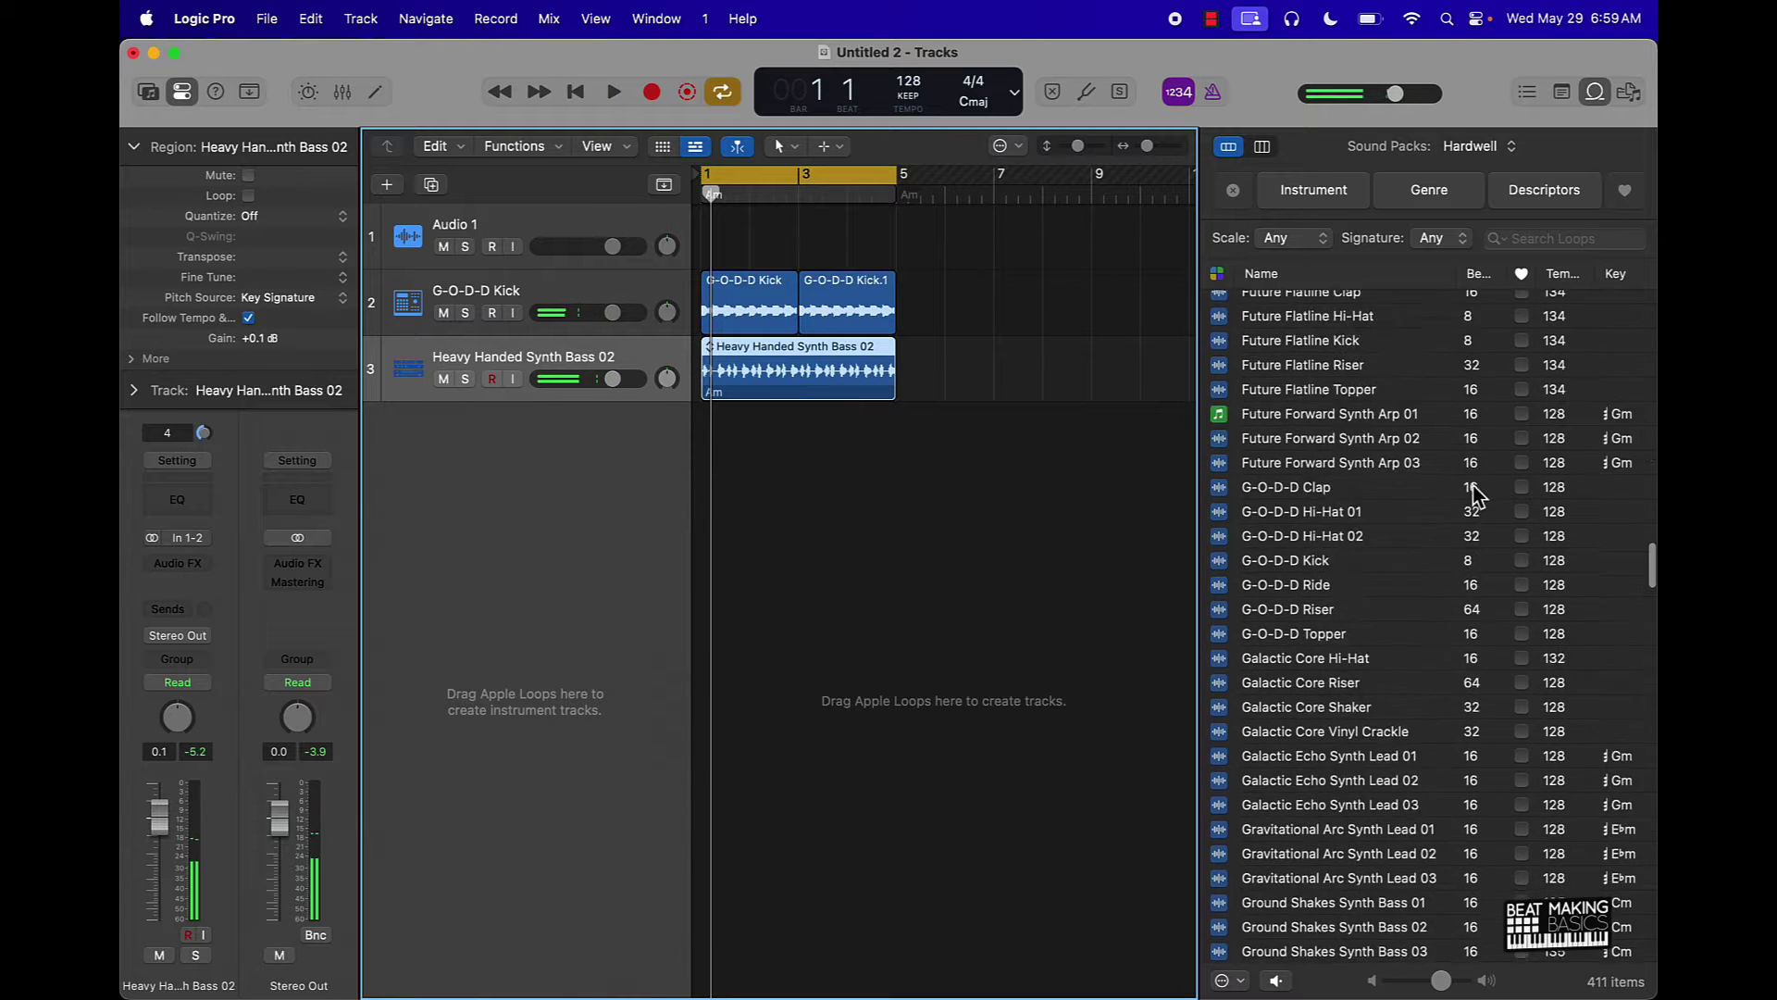
click(1351, 641)
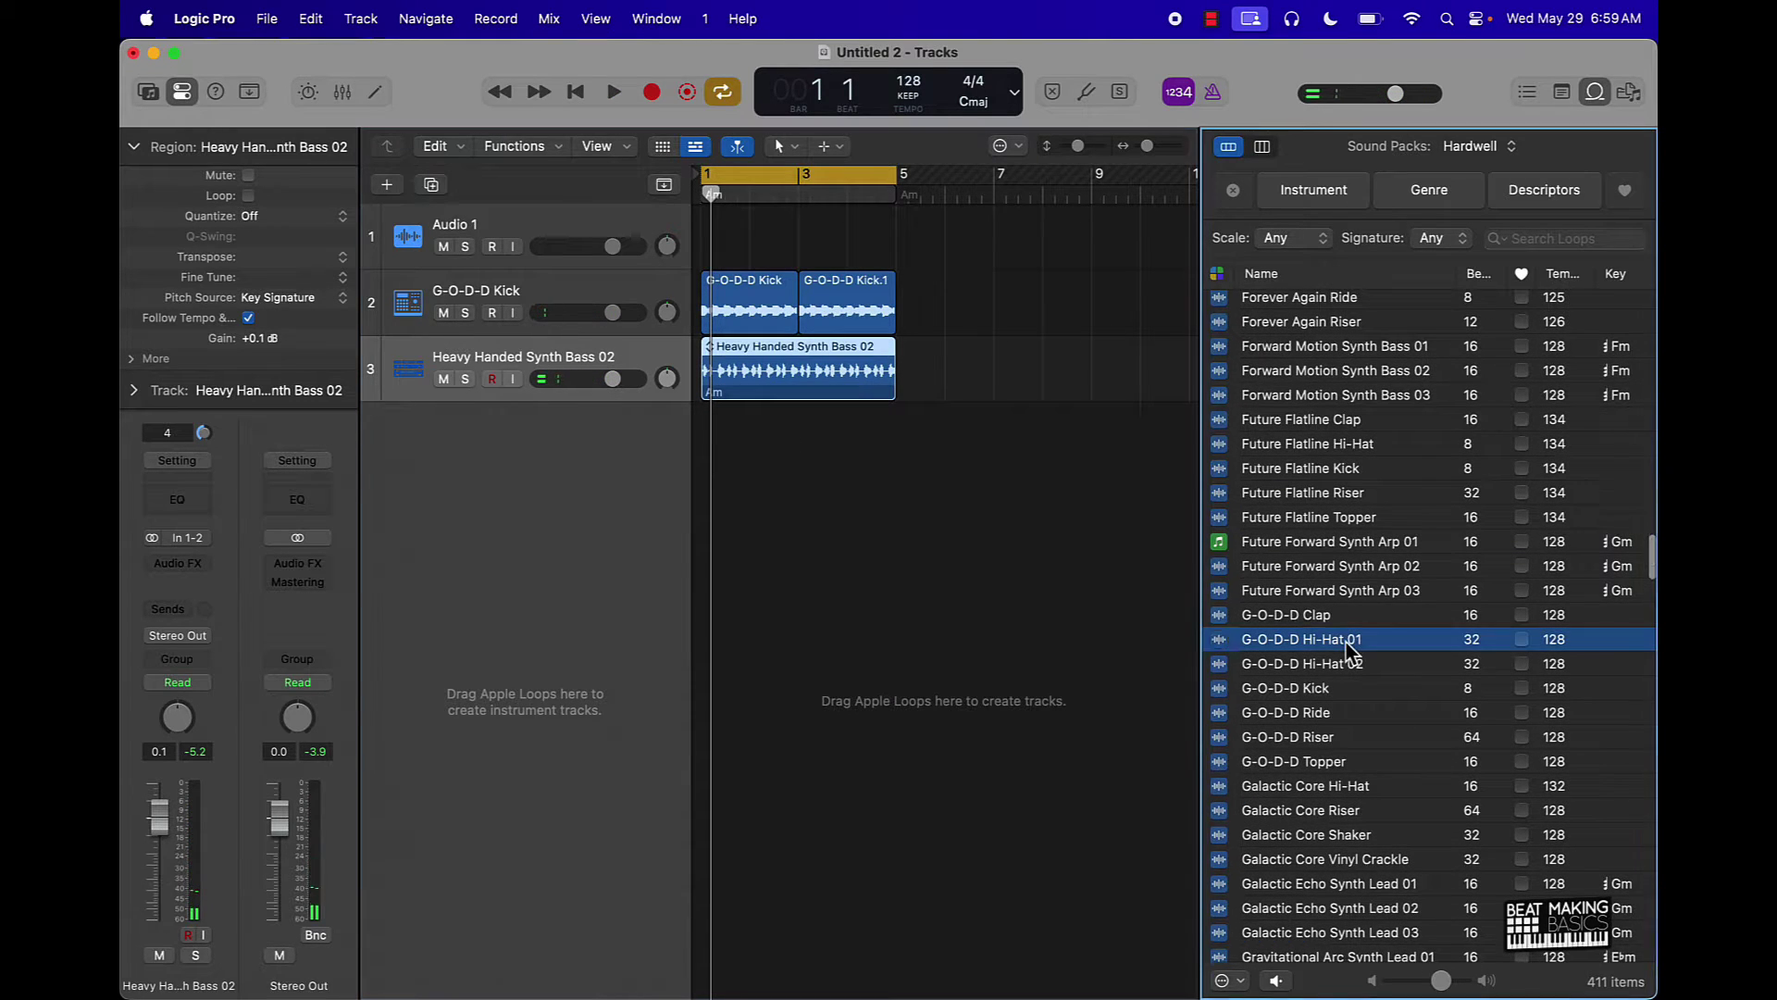
click(1350, 648)
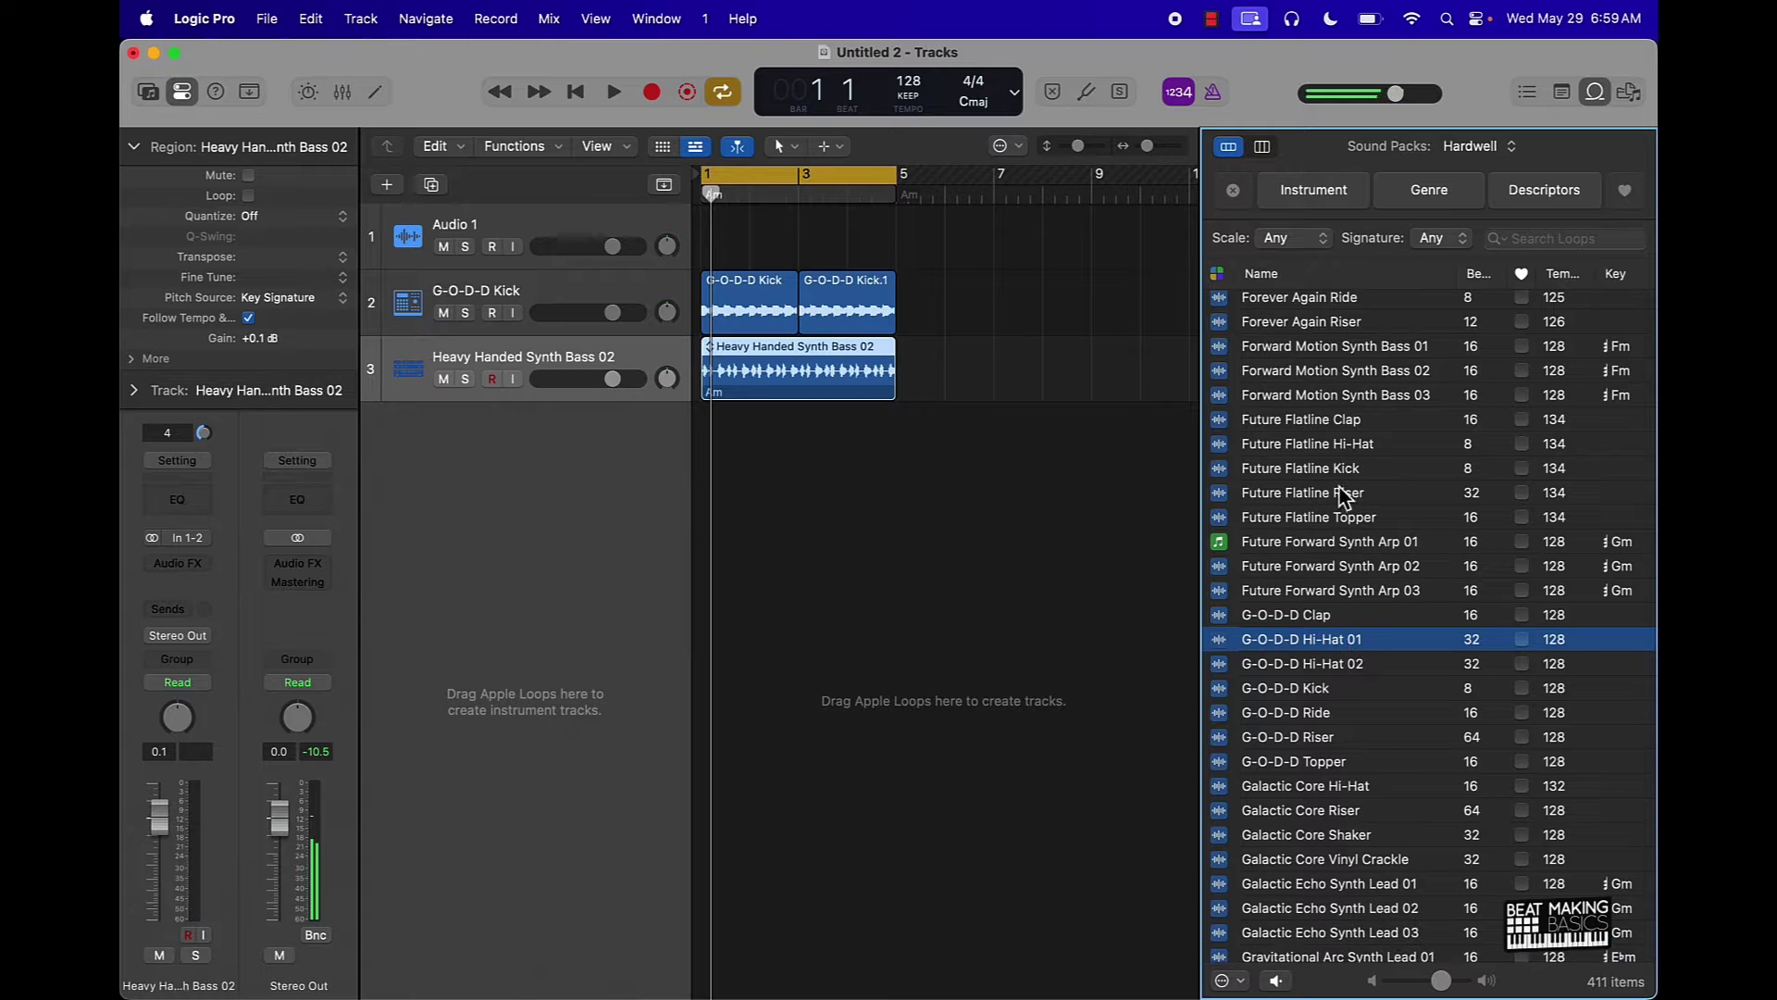
click(1344, 449)
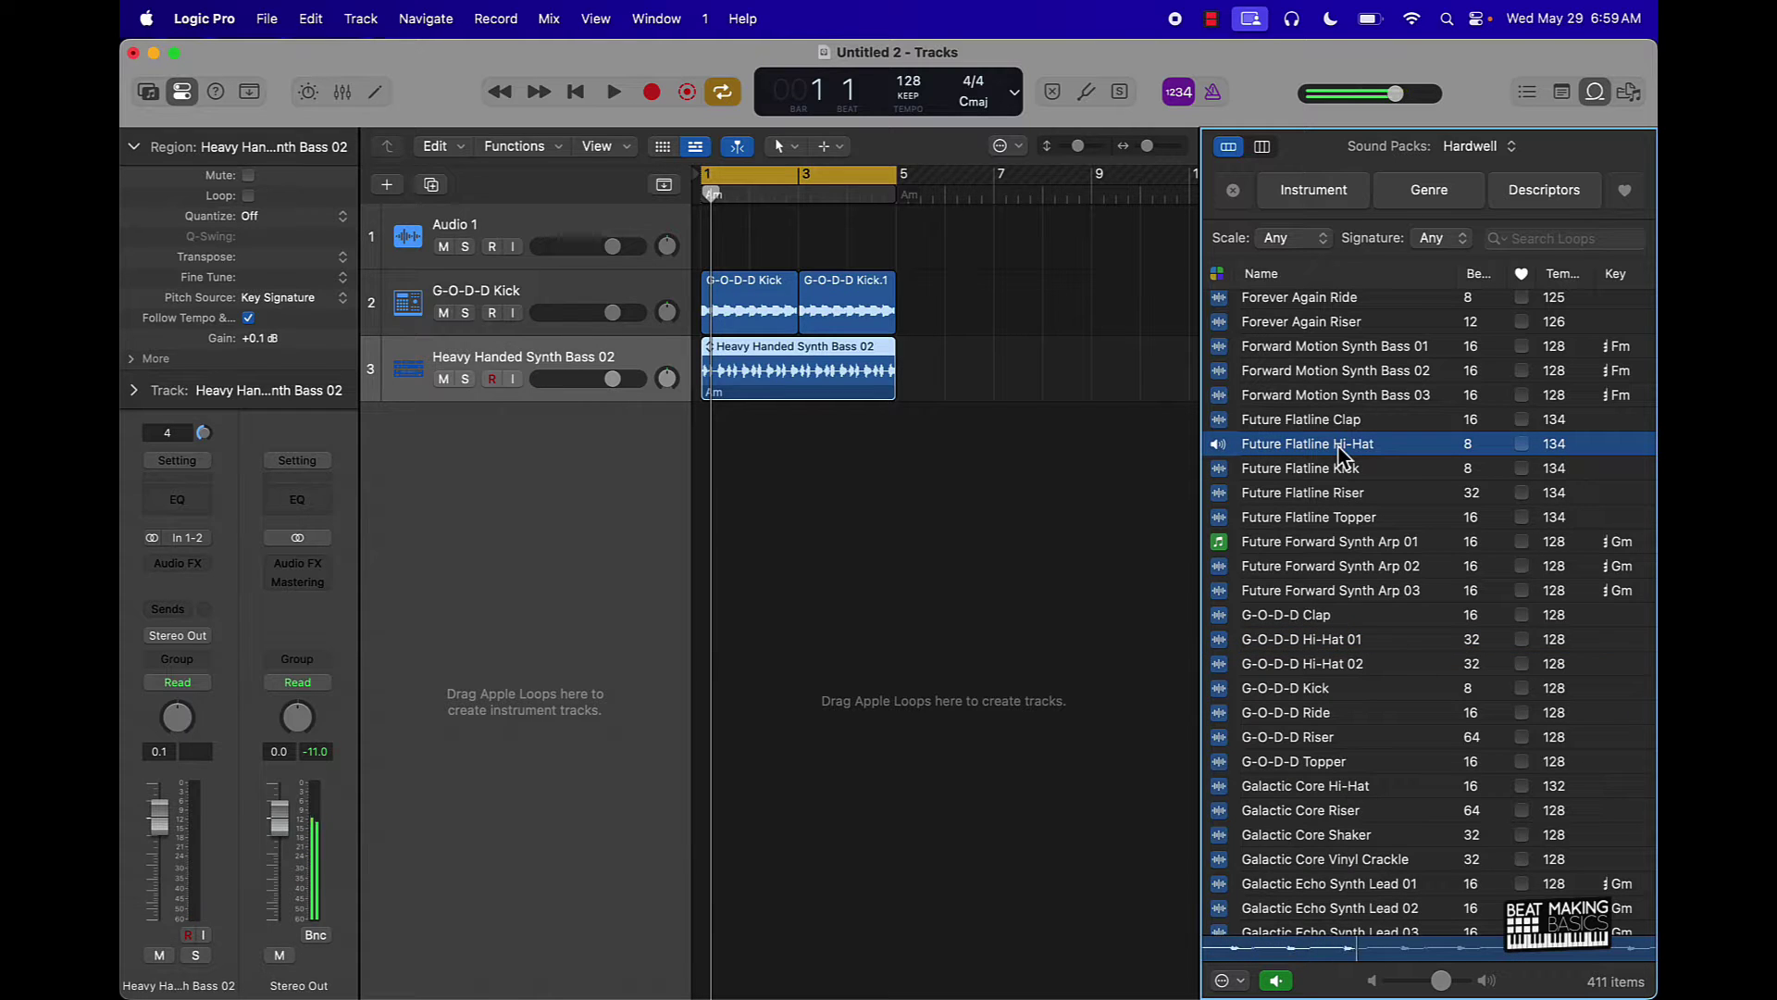
drag(1339, 455, 708, 458)
key(super+r)
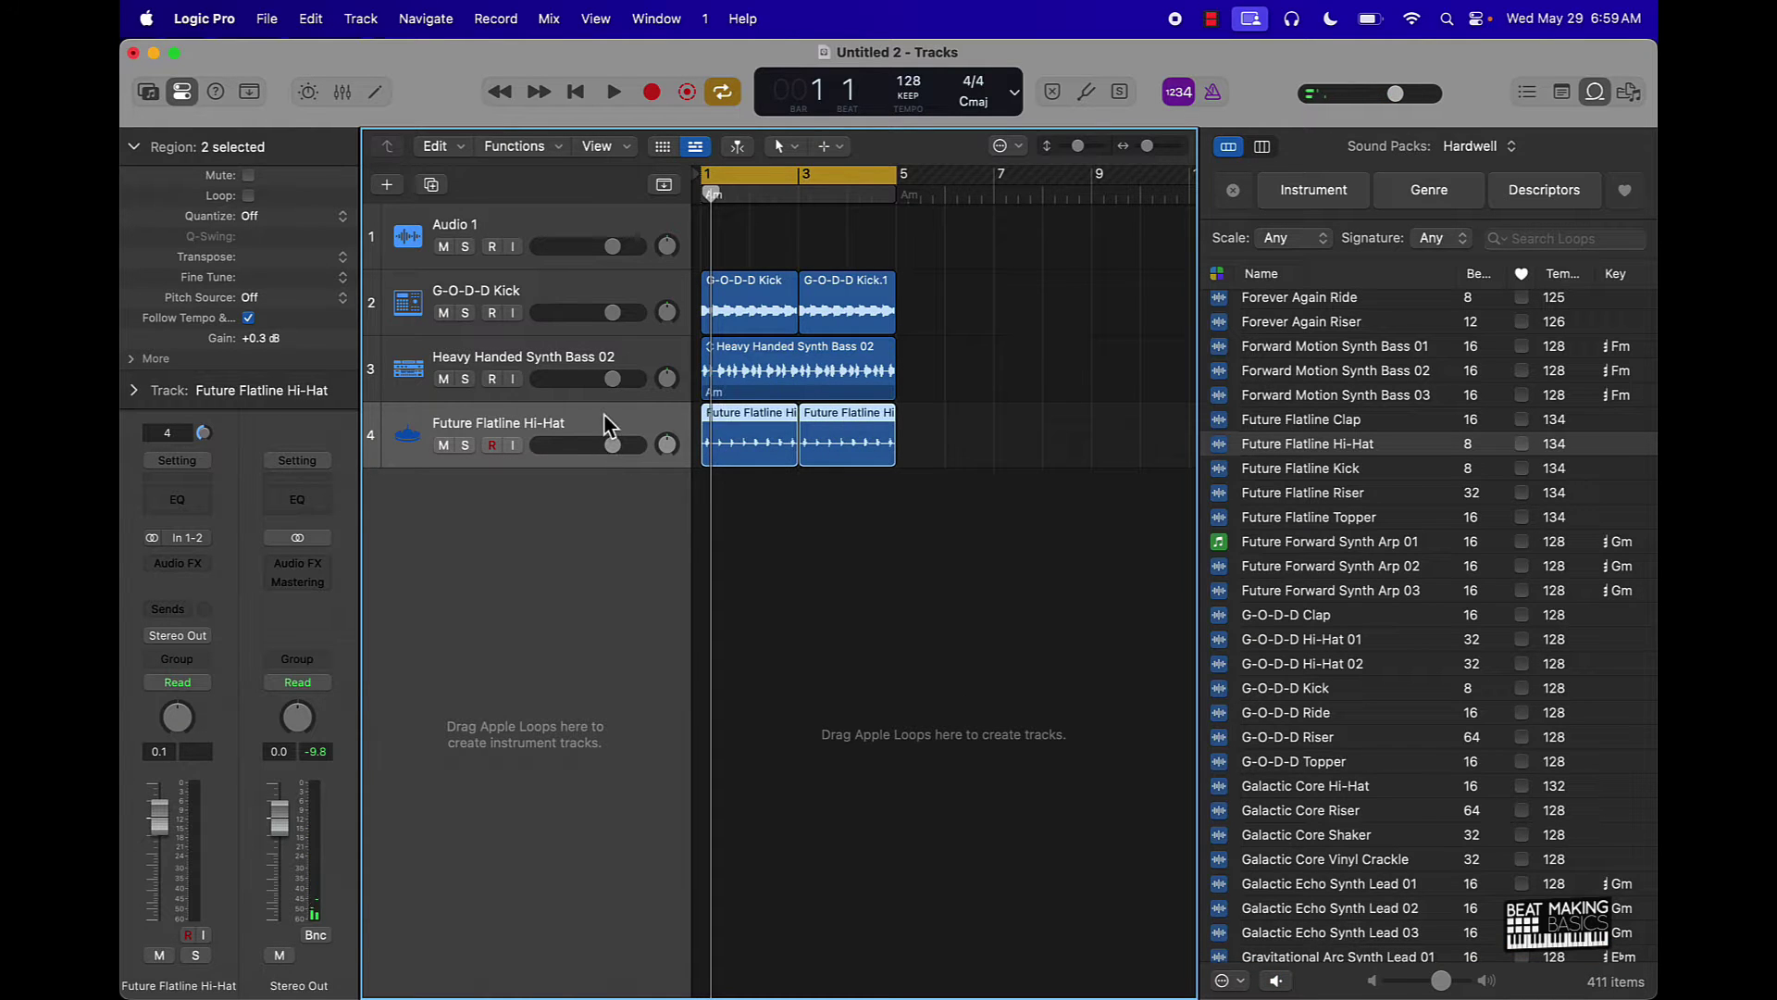
Join the two Future Flatline Hi-Hat regions into one, and likewise join the two G-O-D-D Kick regions
key(super+j)
key(Up)
key(Up)
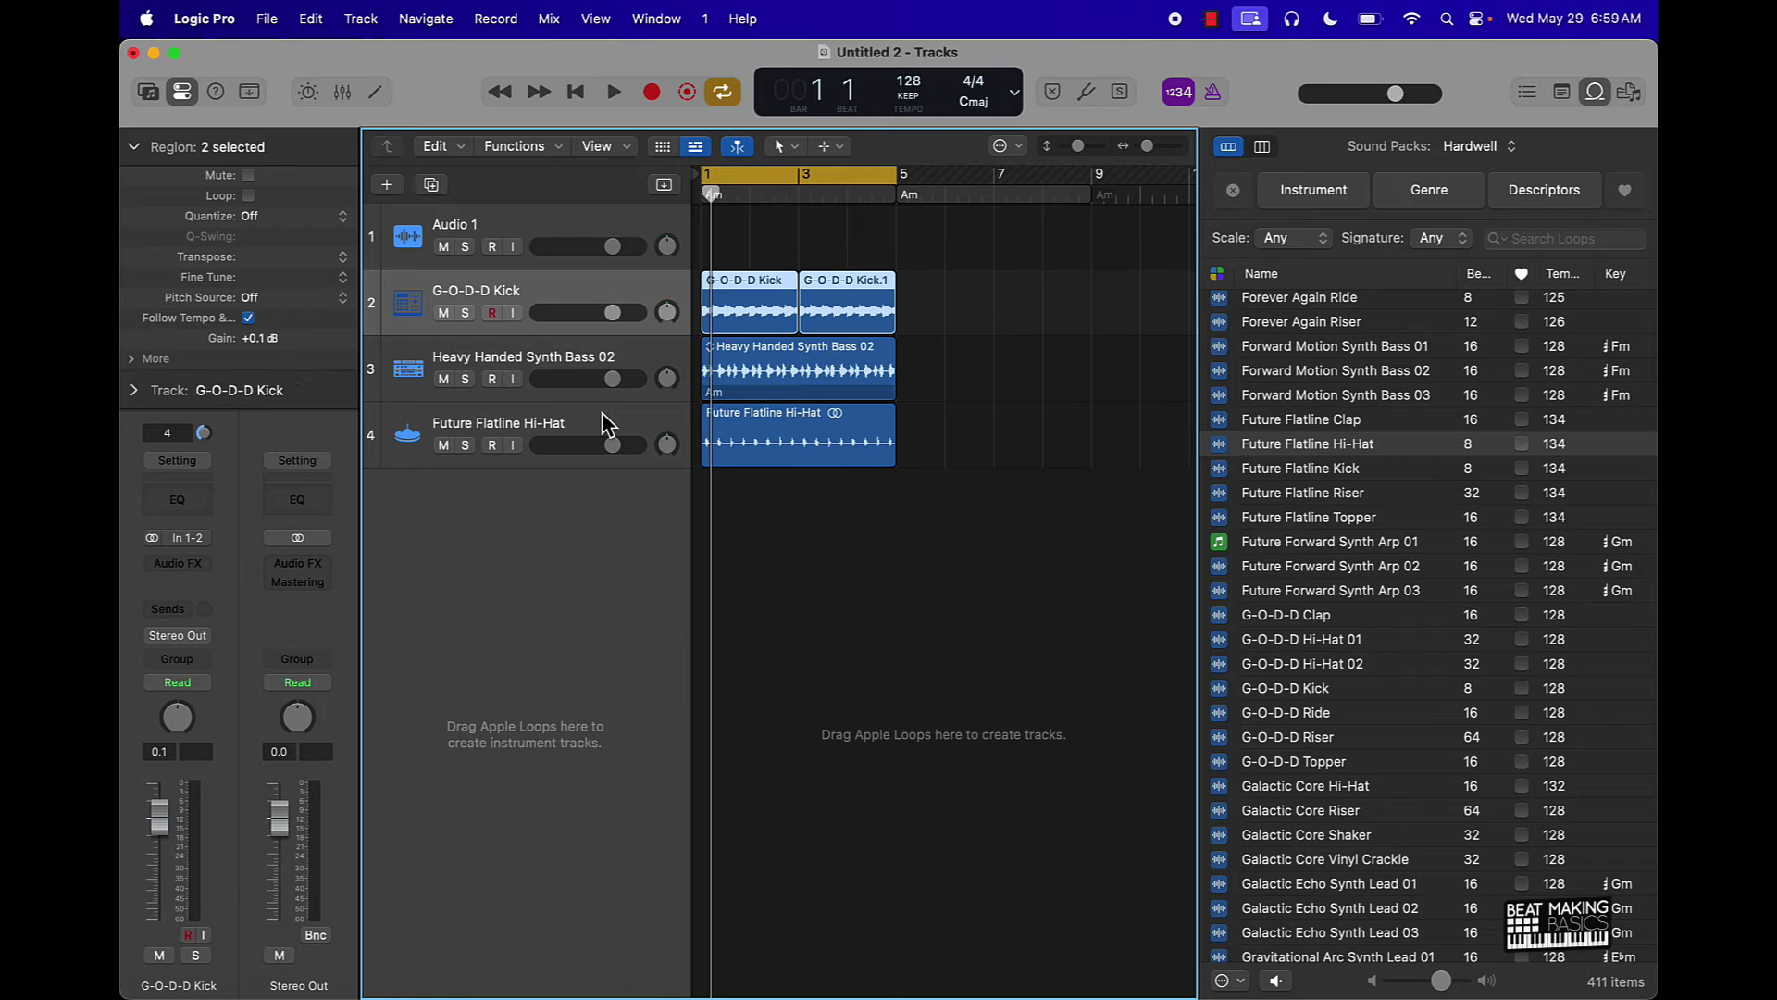
key(c)
key(super+j)
key(c)
key(Down)
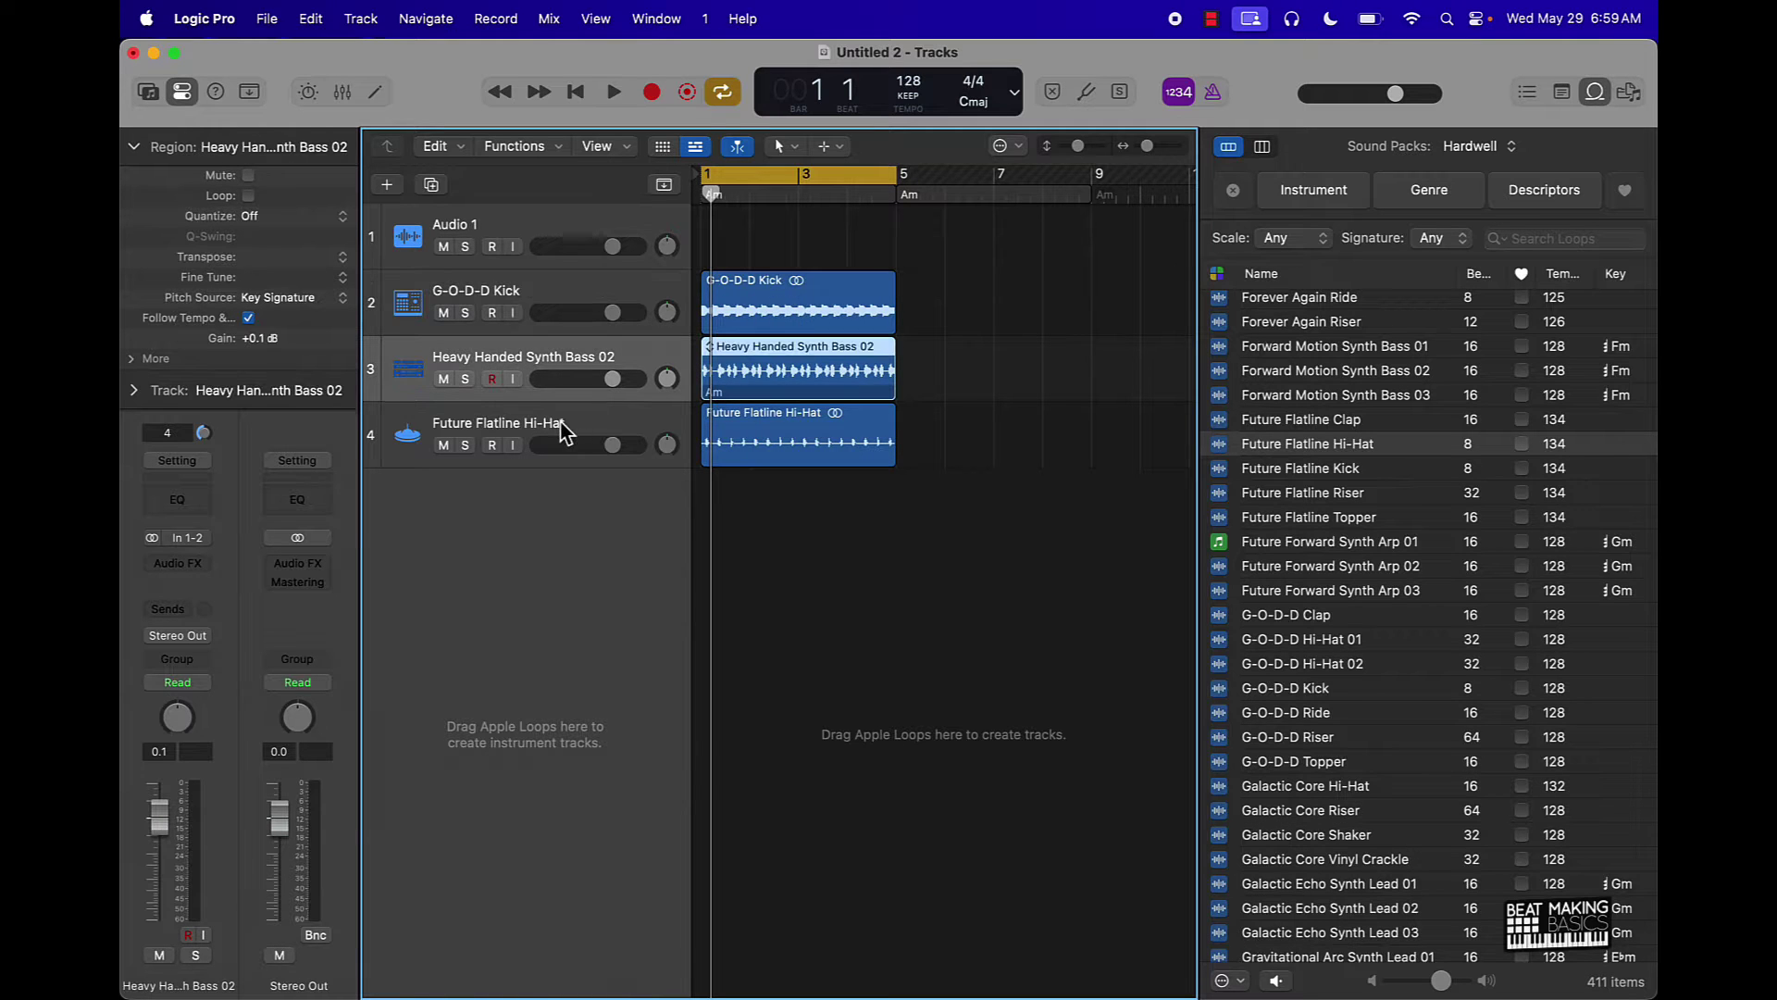
Move the Future Flatline Hi-Hat track directly below the kick track and play back the four-bar cycle
drag(562, 429, 555, 349)
key(space)
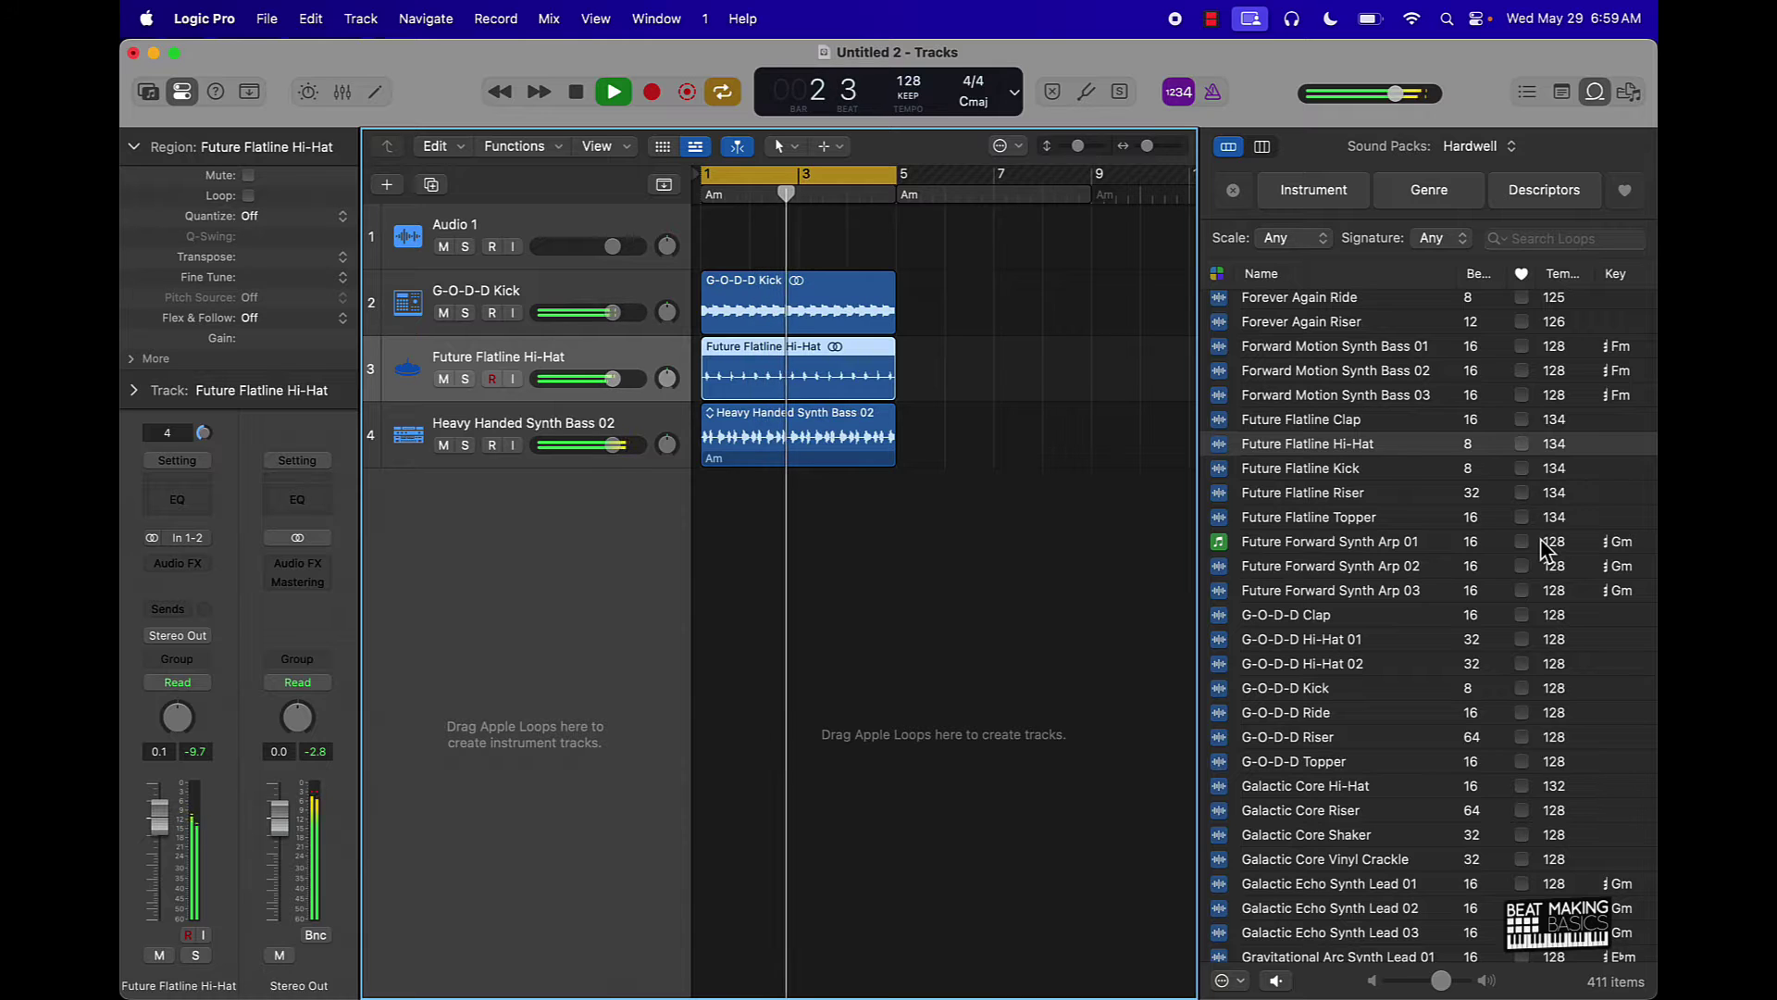
scroll(1525, 597, down, 20)
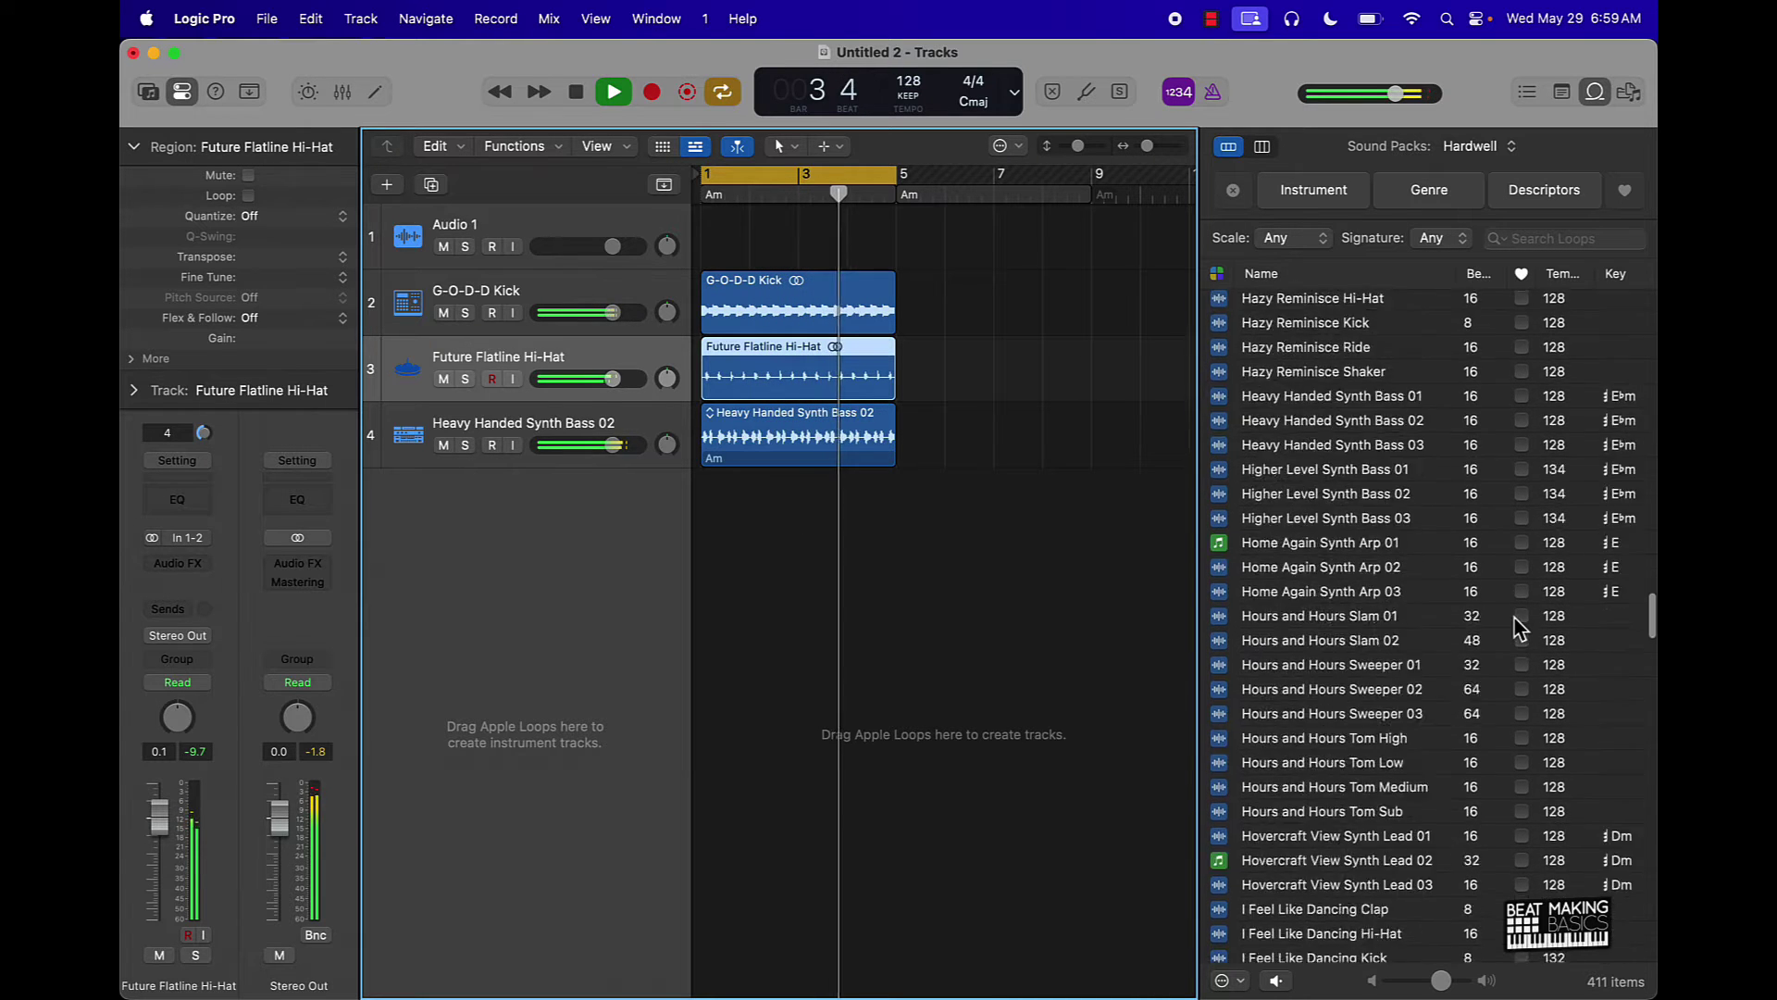
key(space)
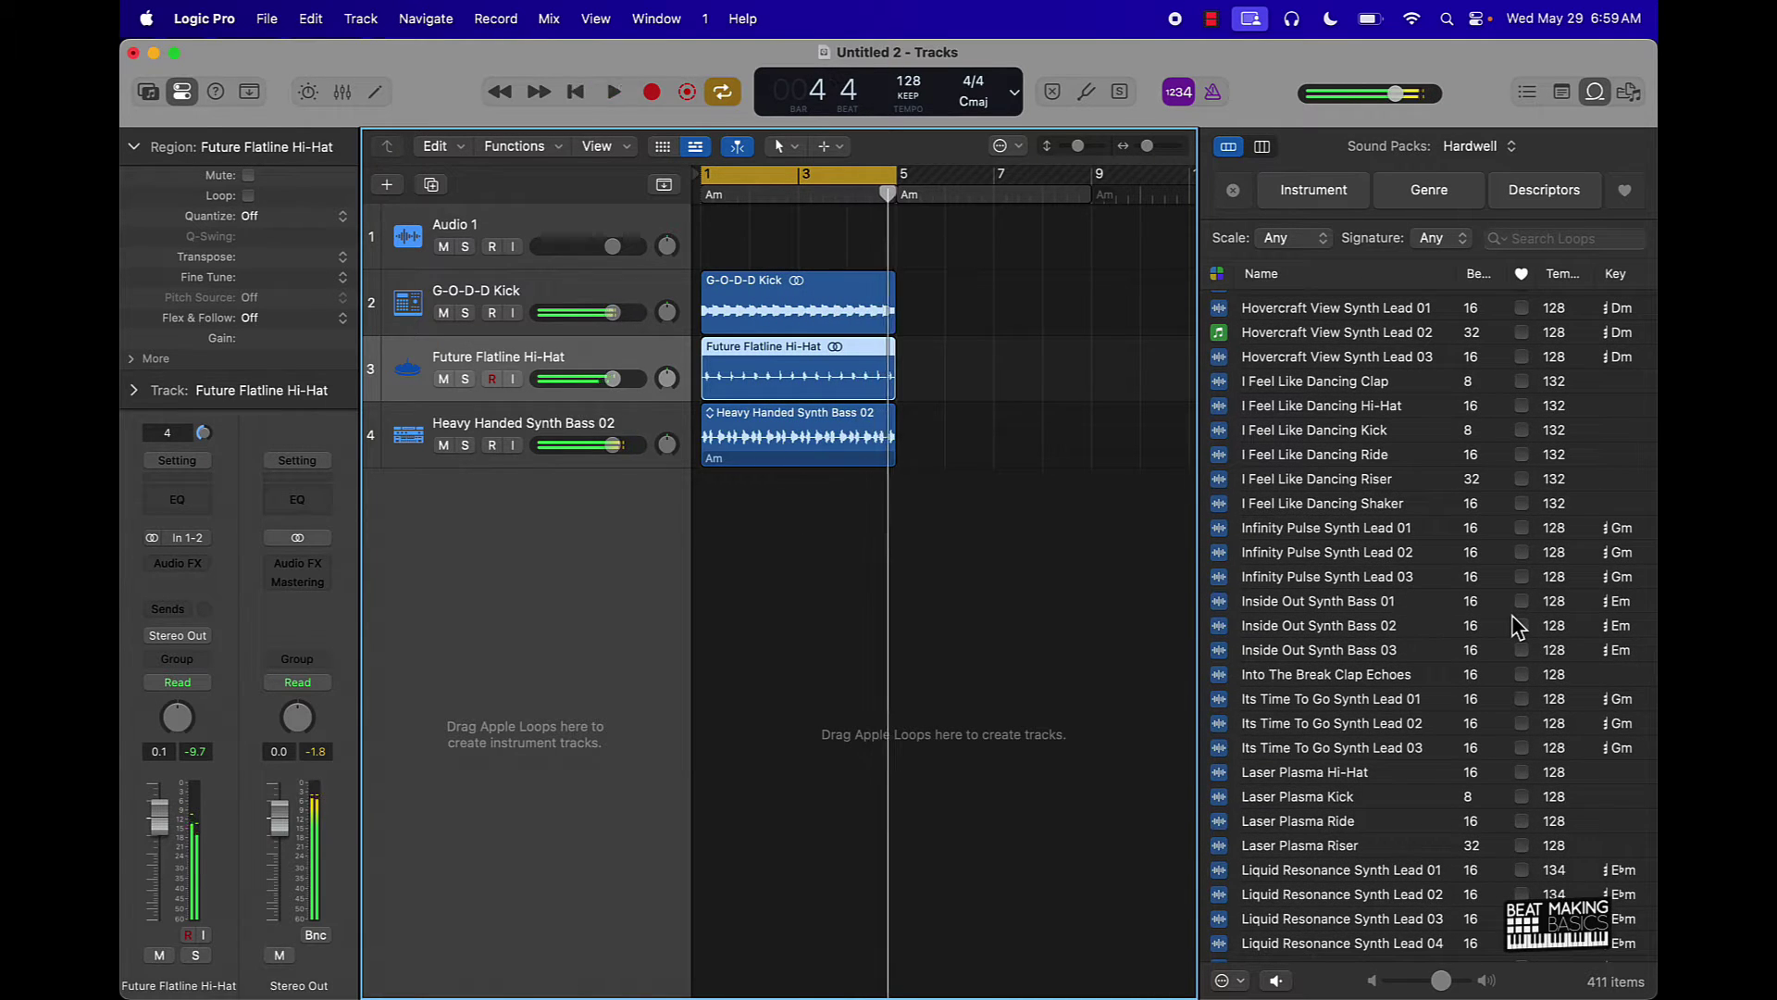
Preview the Lunar Echo Gated Vox 05 and 02 loops from the Hardwell pack
scroll(1432, 774, down, 10)
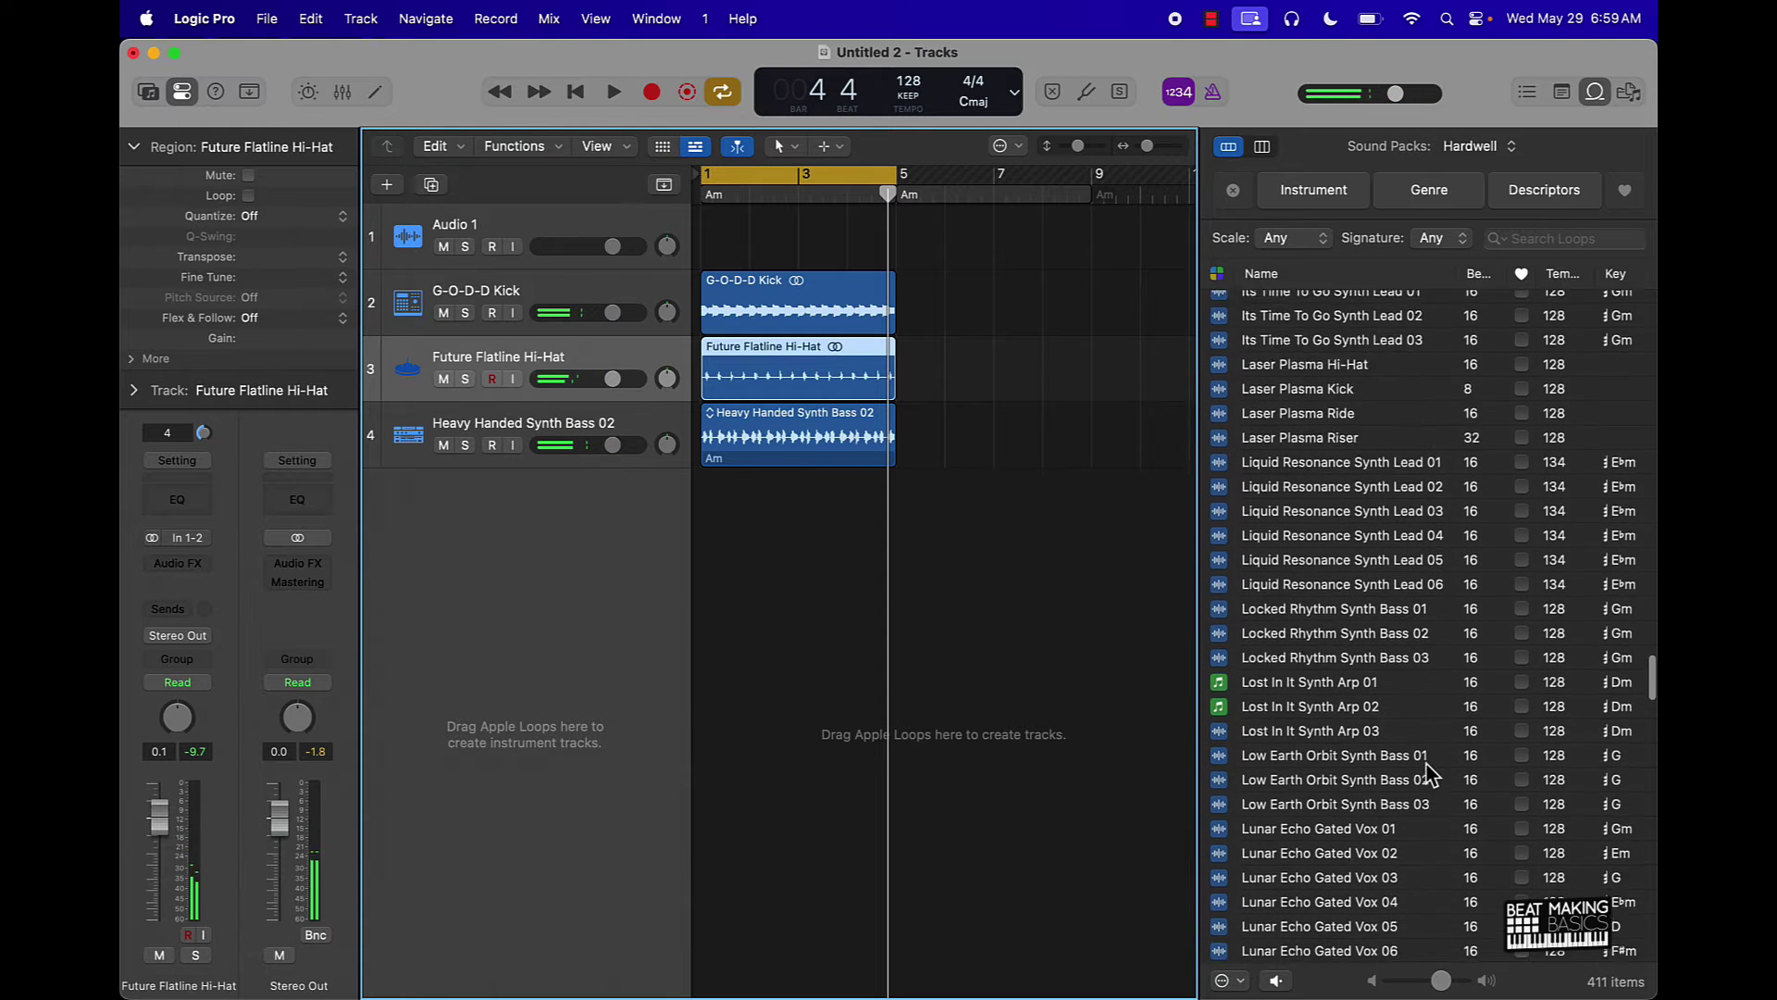
scroll(1433, 774, down, 5)
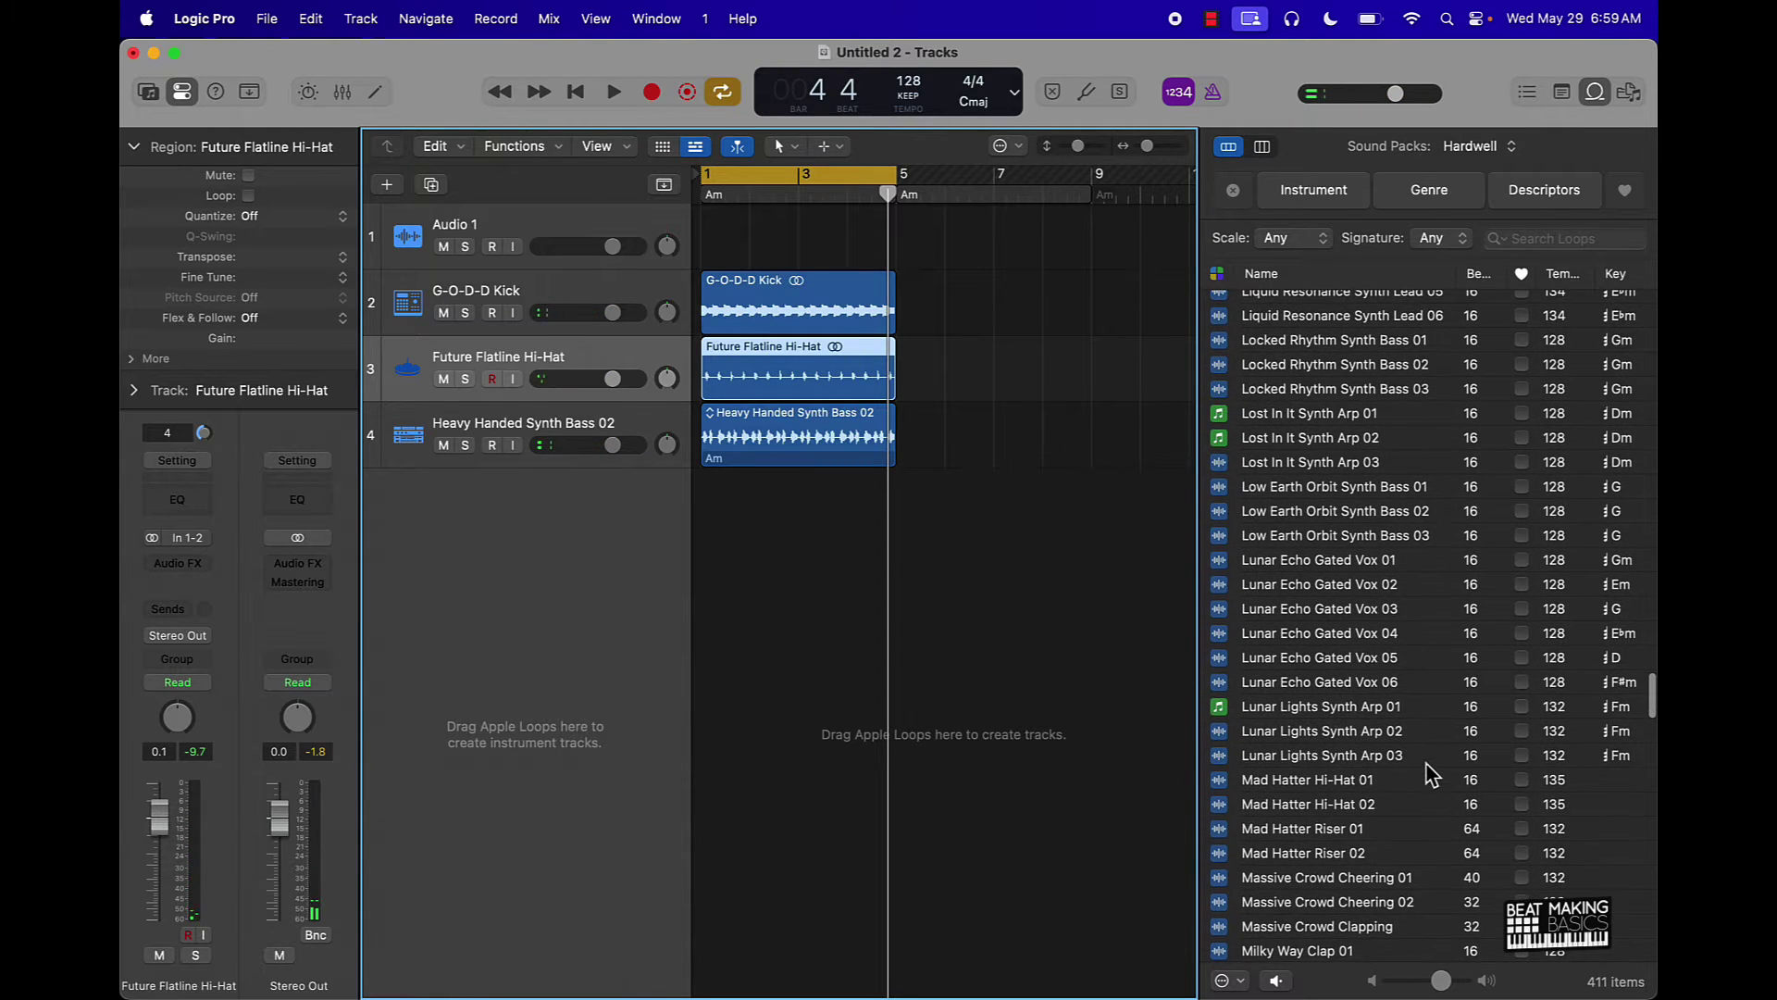
click(1327, 644)
click(1330, 659)
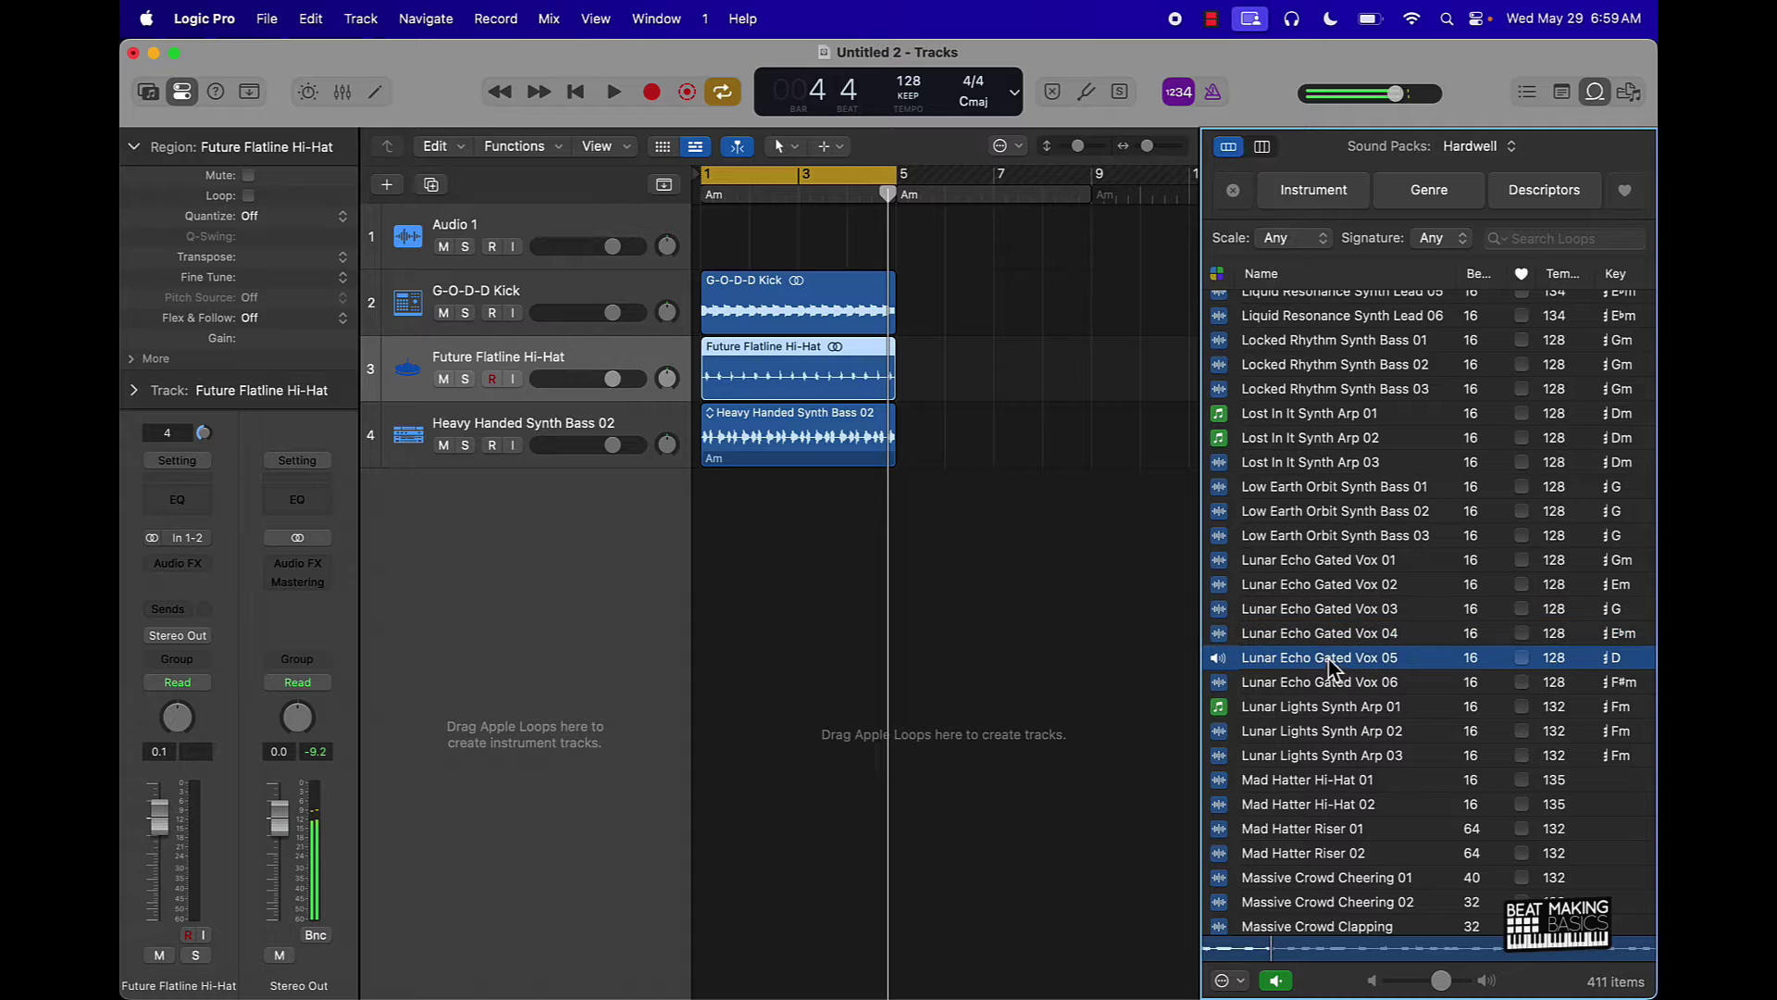
click(1339, 586)
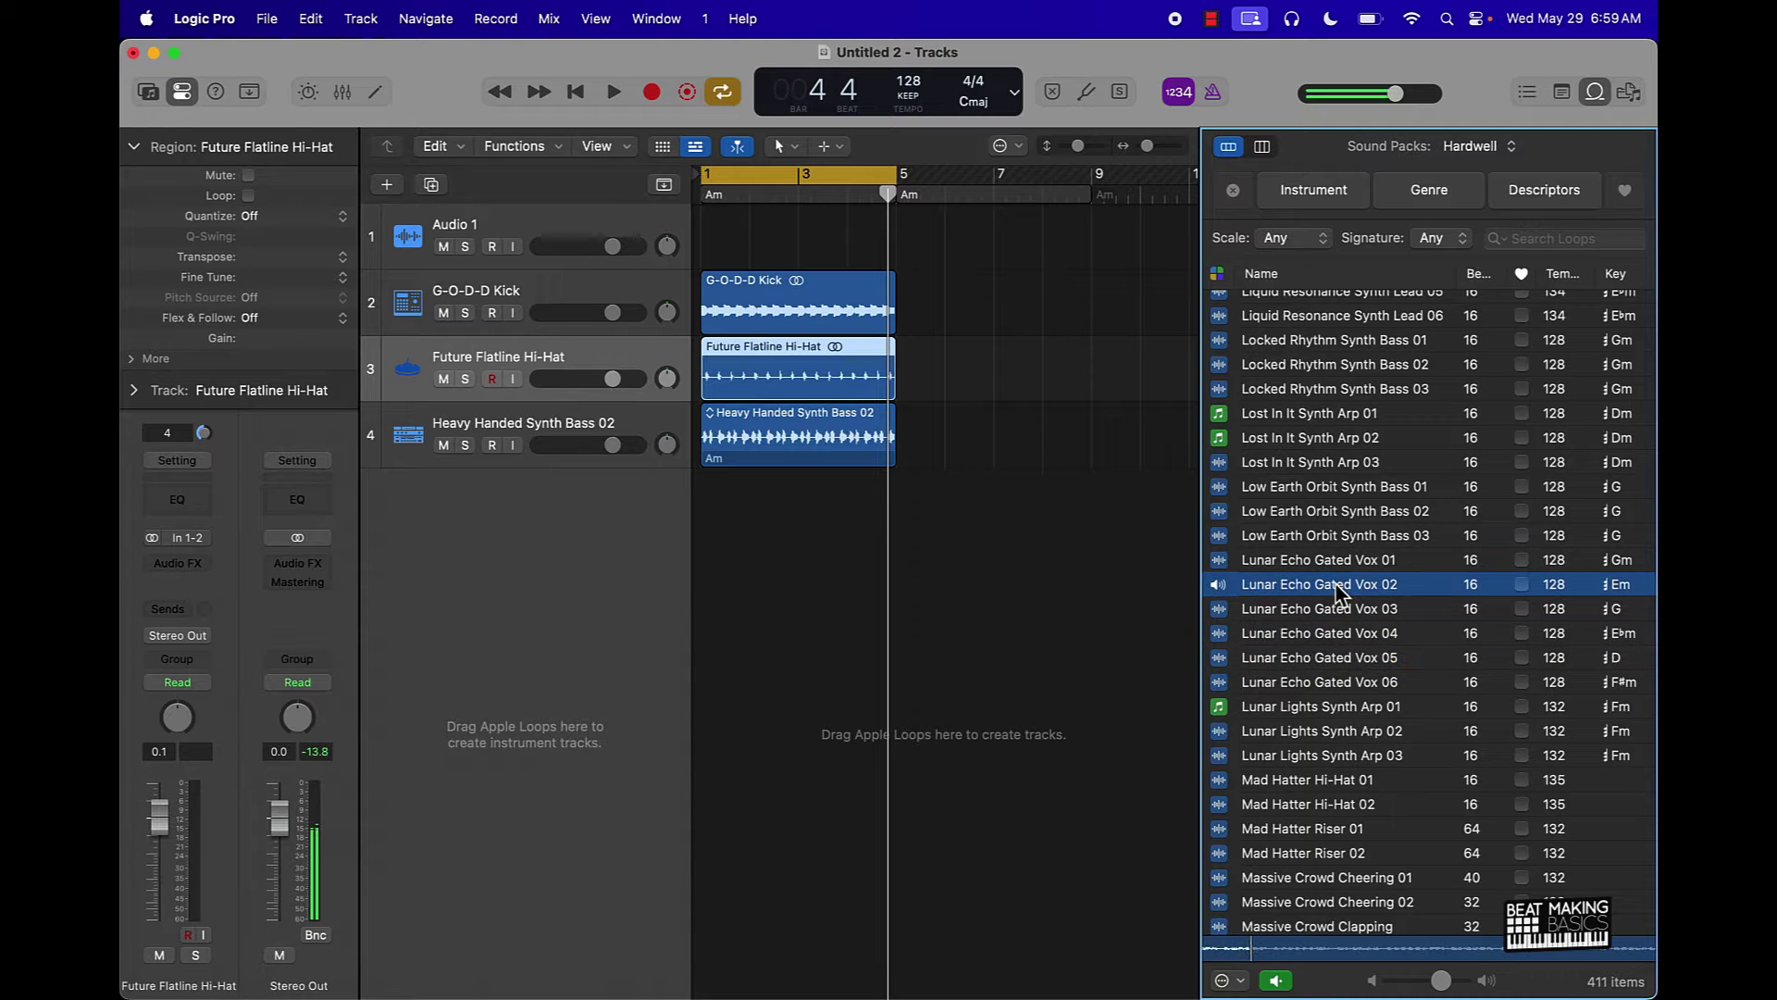
Add Lunar Lights Synth Arp 02 on a new track at bar 1, play back the cycle, and mute that track
click(1322, 738)
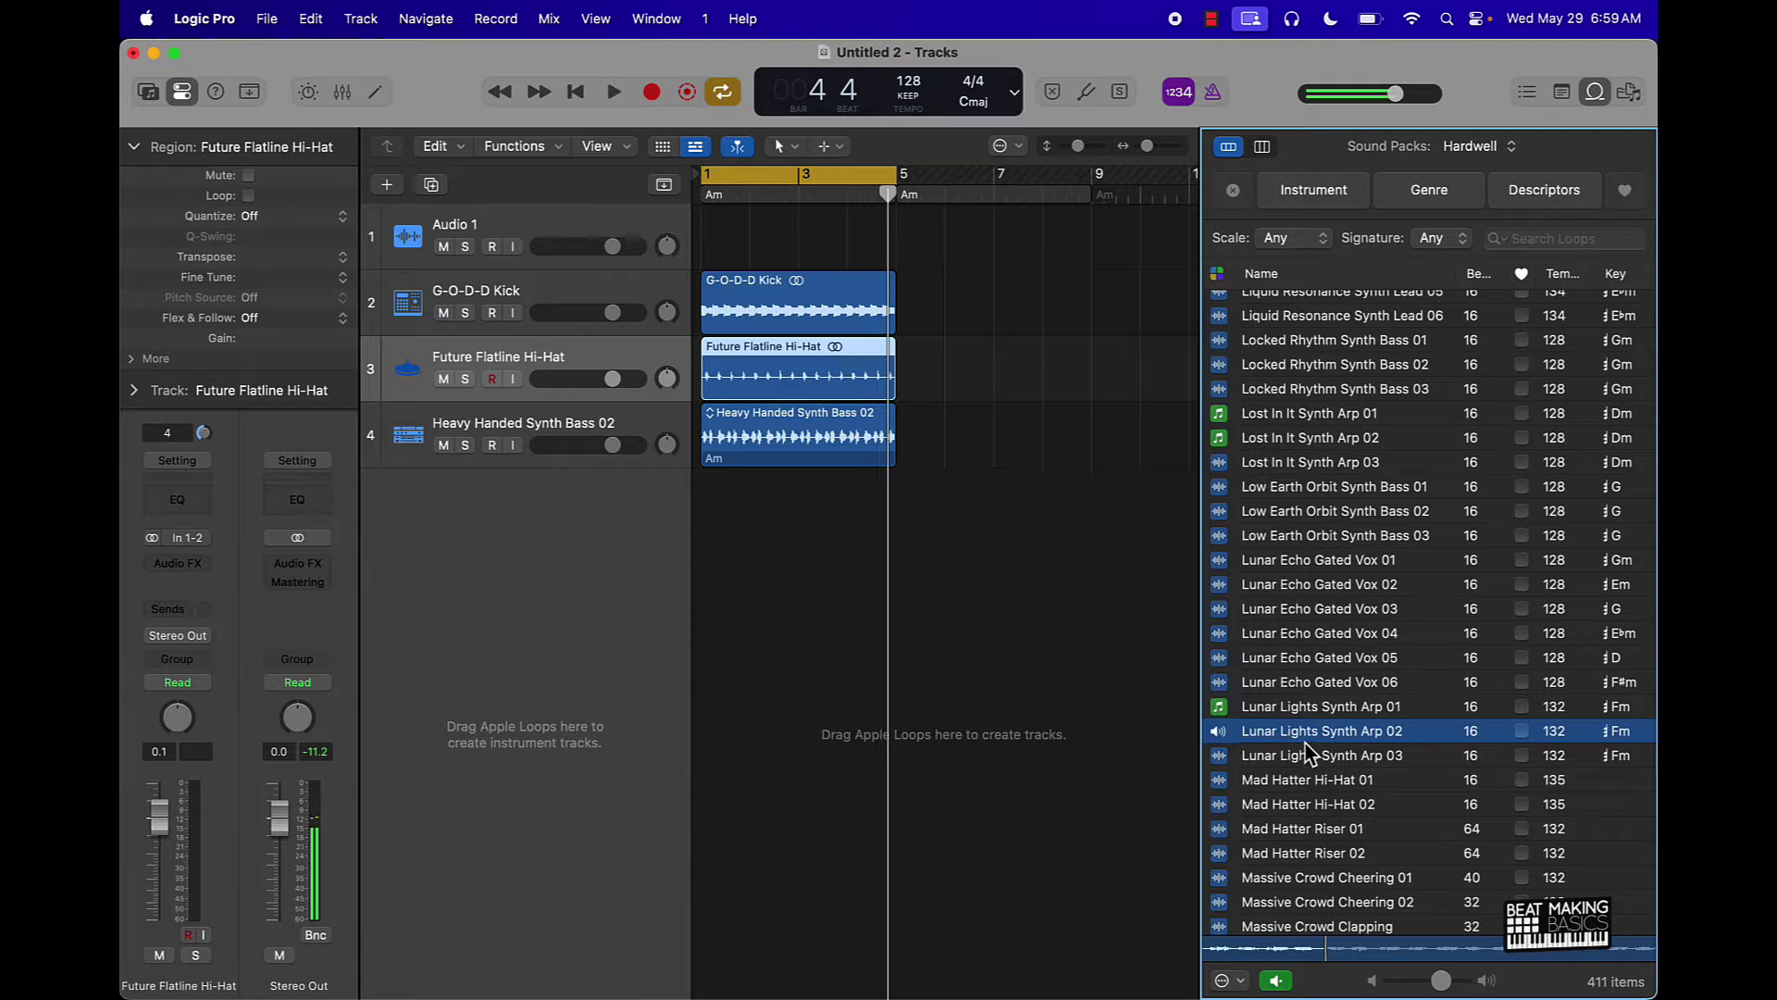
drag(1308, 752, 714, 567)
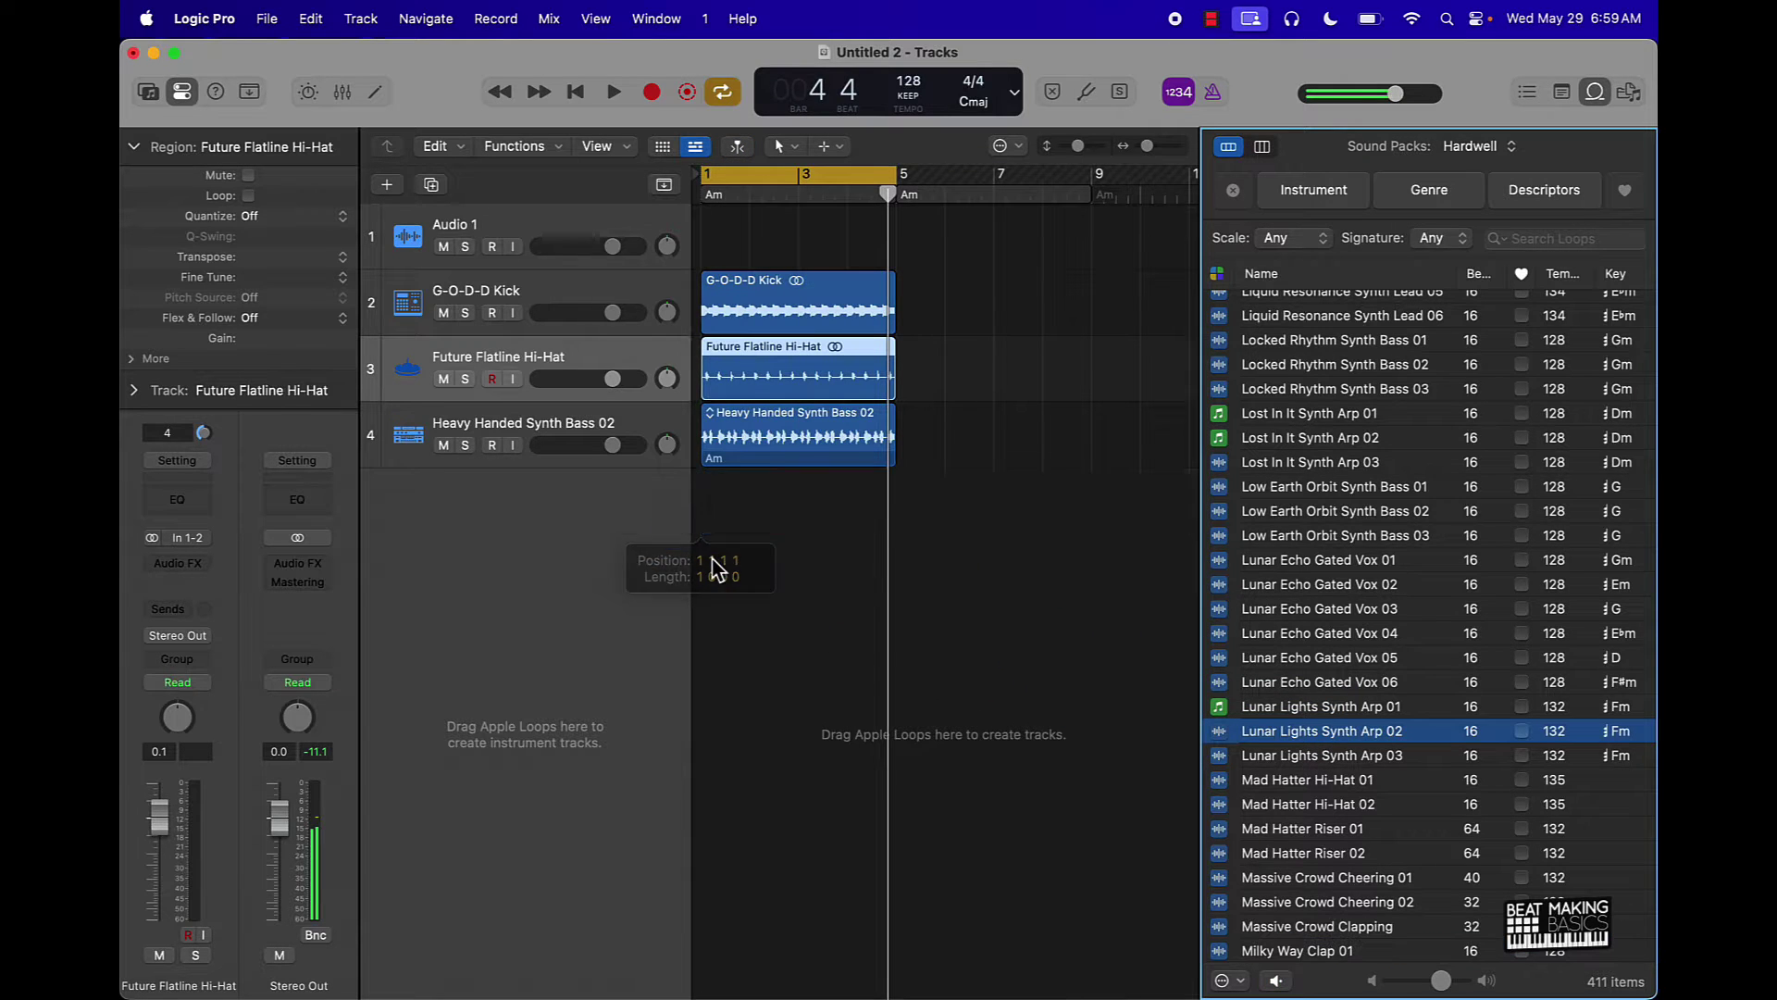
key(space)
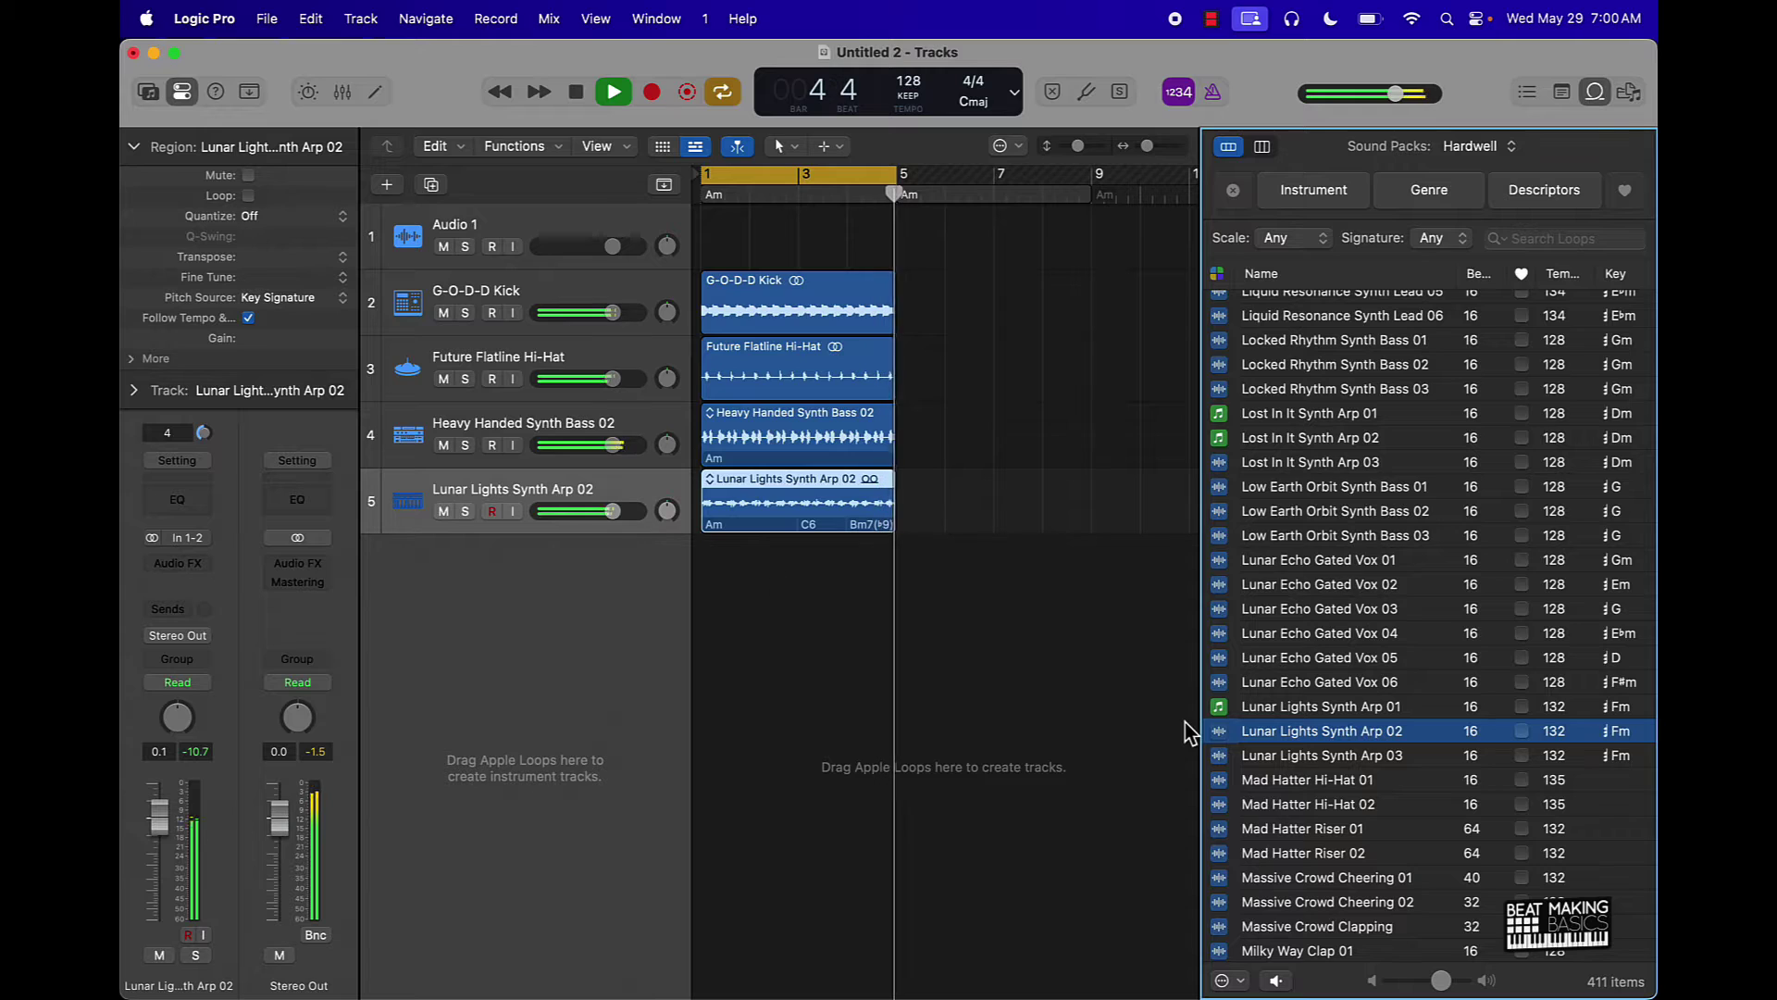
click(443, 513)
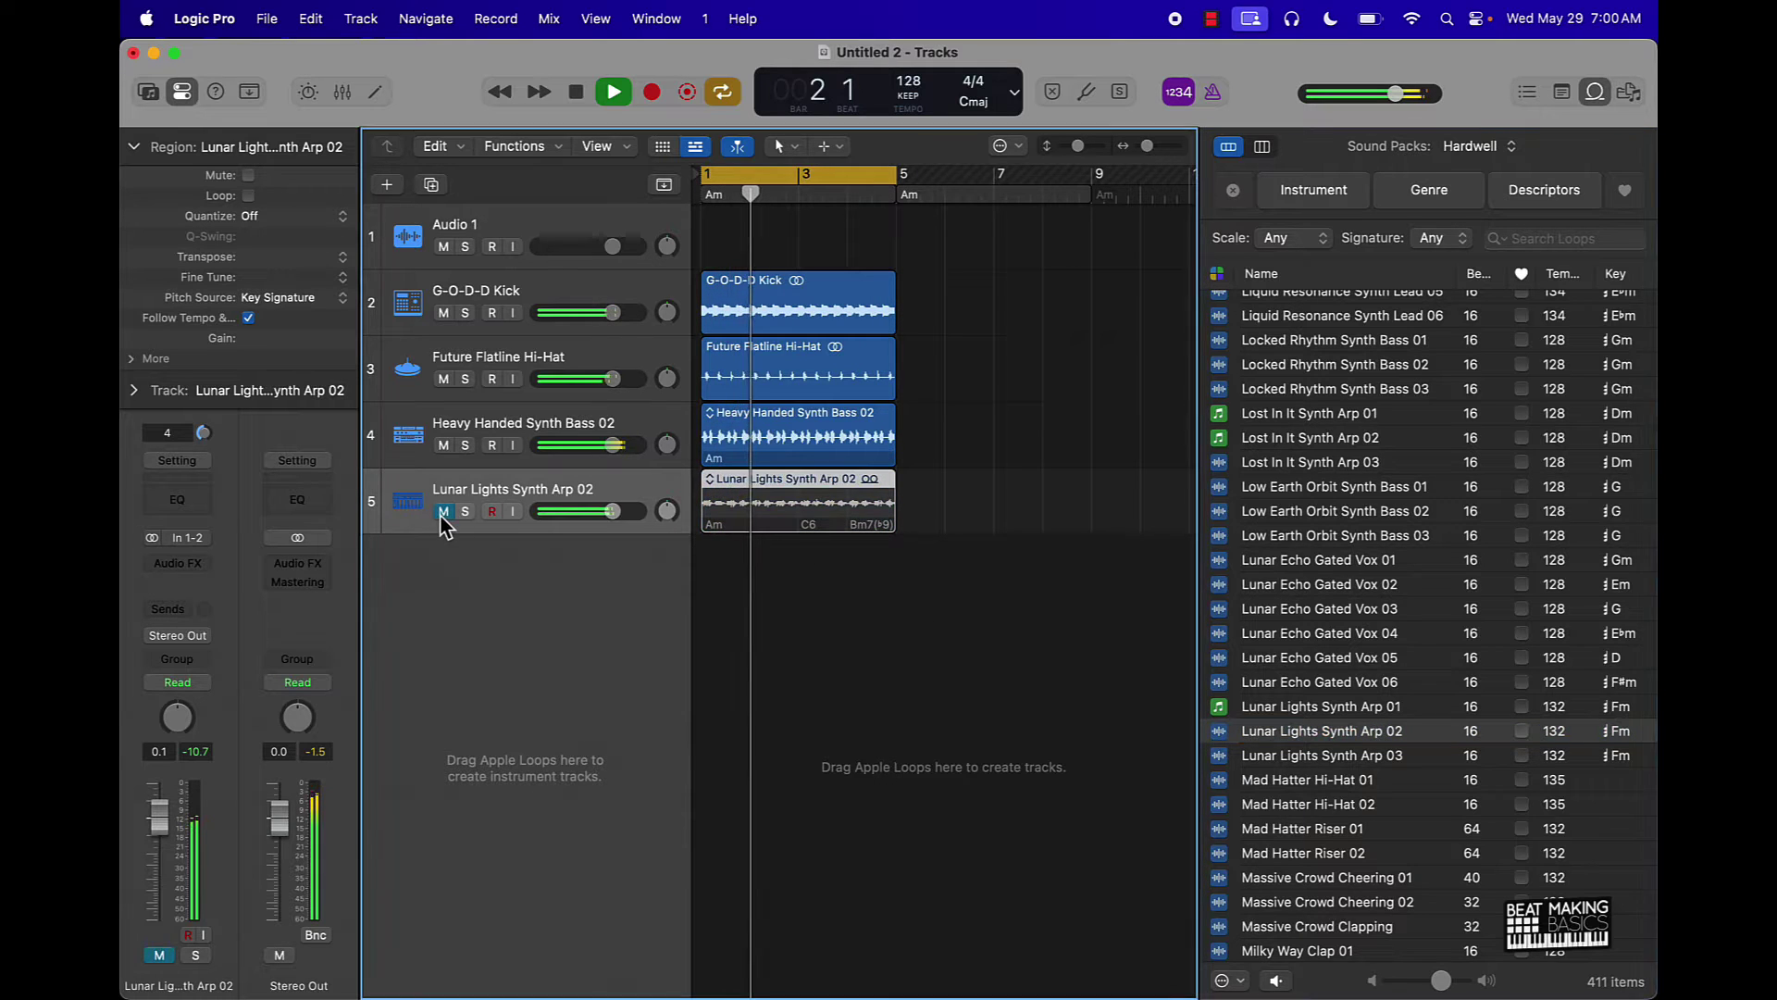
Preview Massive Crowd Cheering 02, add it on a new track at bar 1, and trim the region to two bars
click(1401, 903)
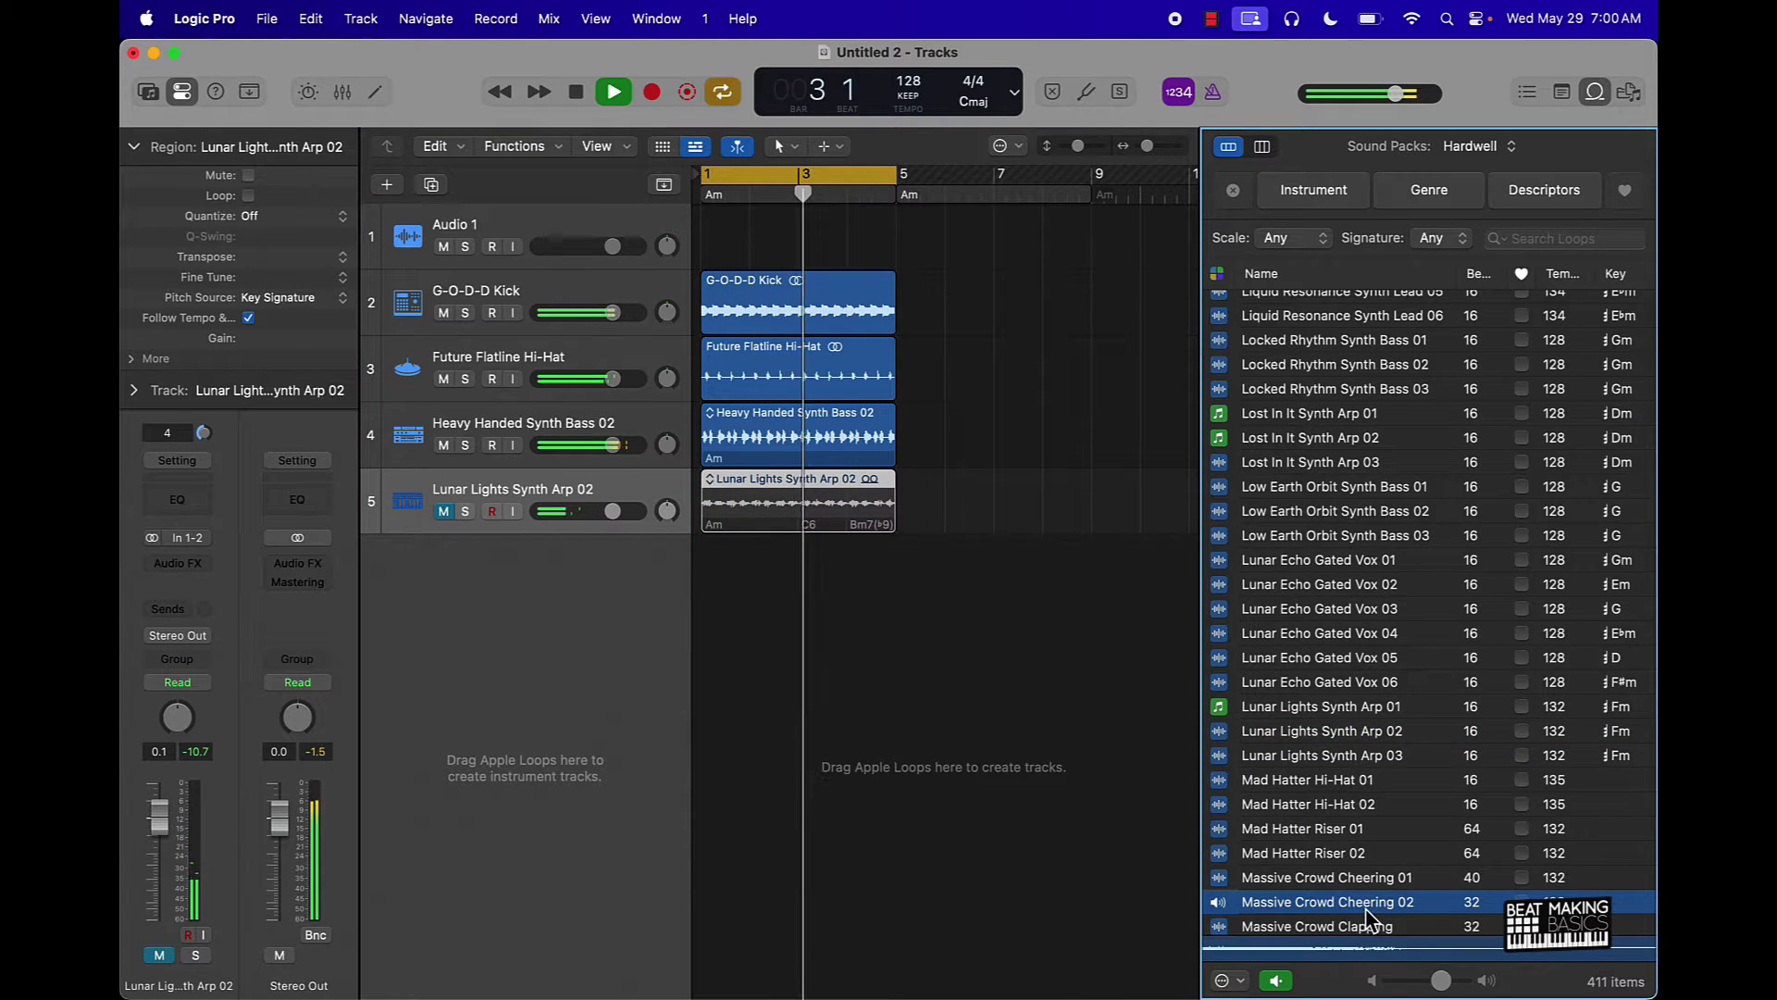
scroll(1351, 902, down, 3)
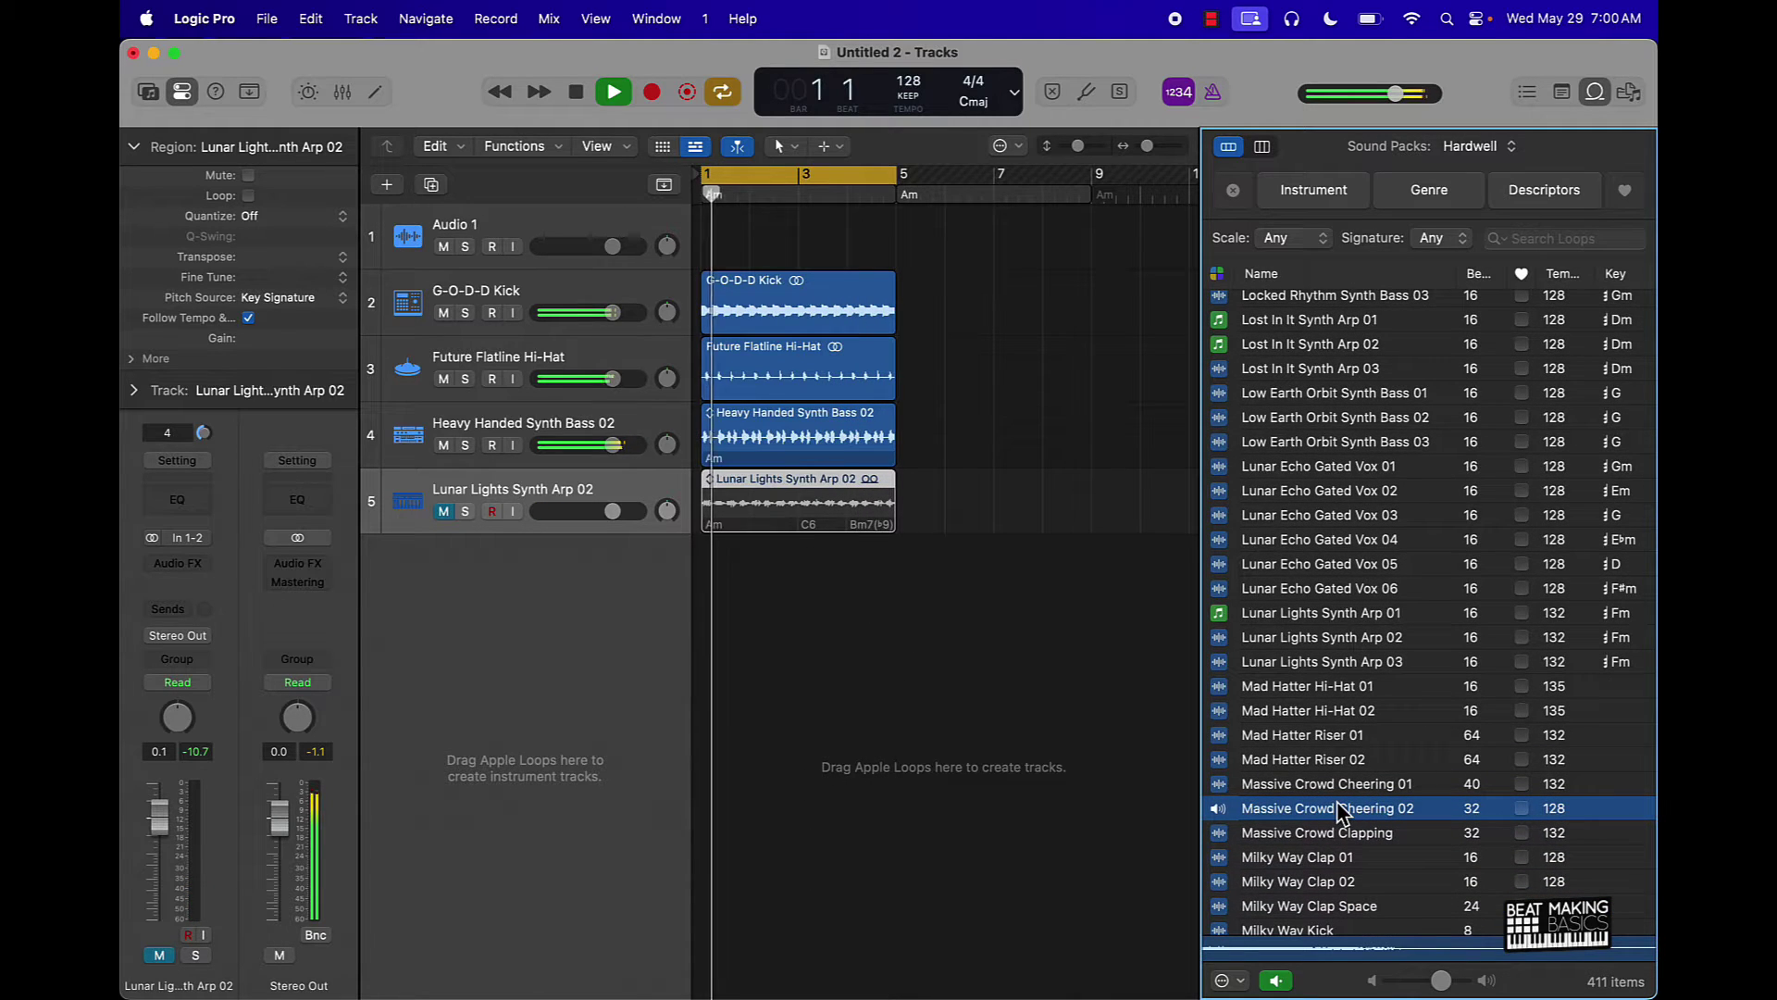
drag(1298, 816, 695, 583)
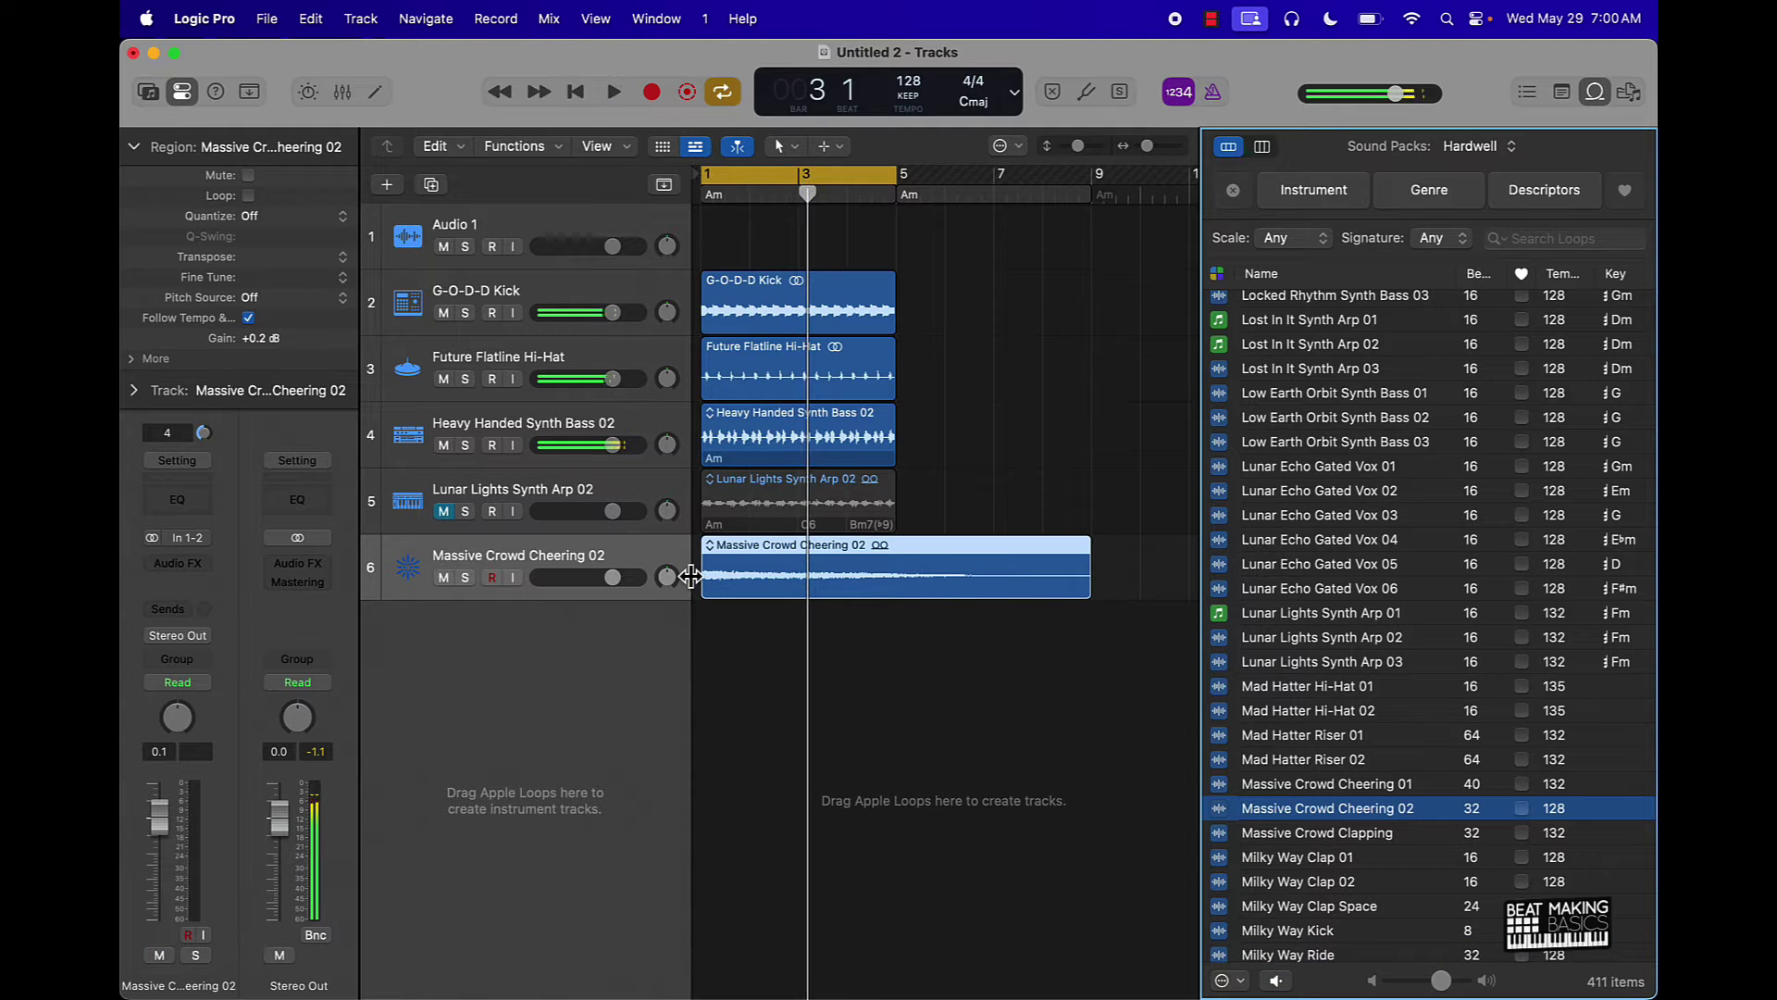
drag(1083, 591, 796, 591)
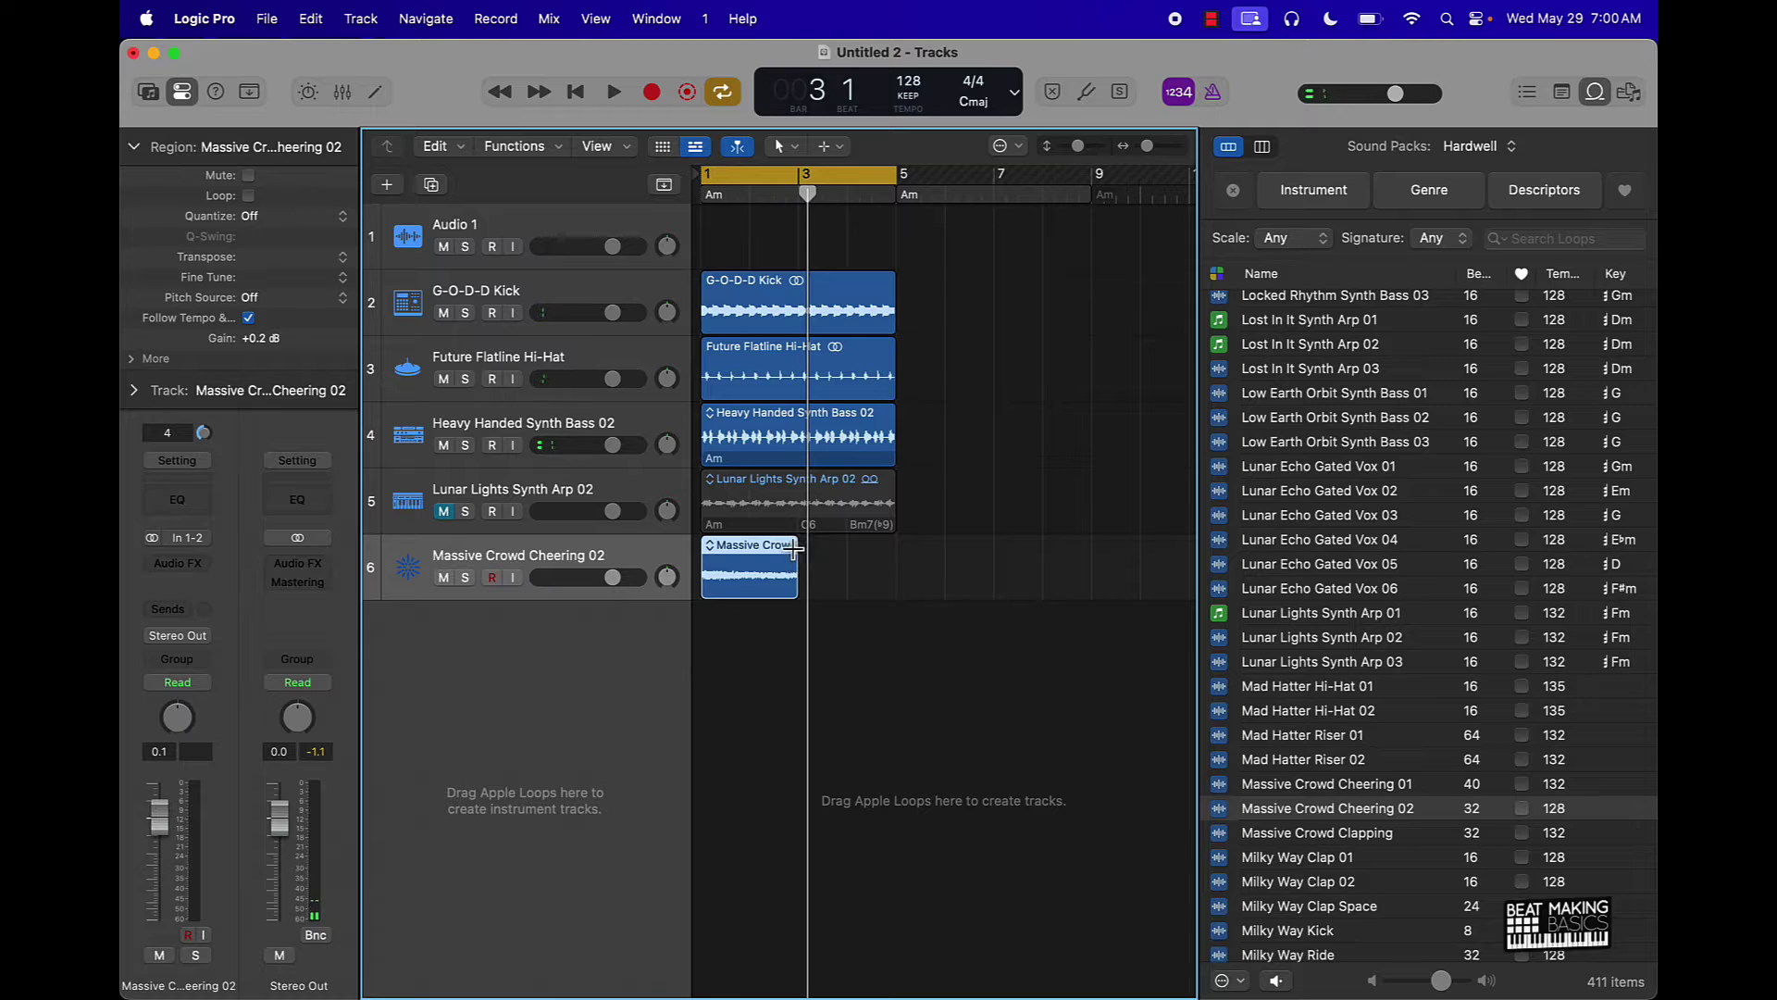
Repeat the trimmed Massive Crowd Cheering 02 region once and join both copies into one region
key(super+r)
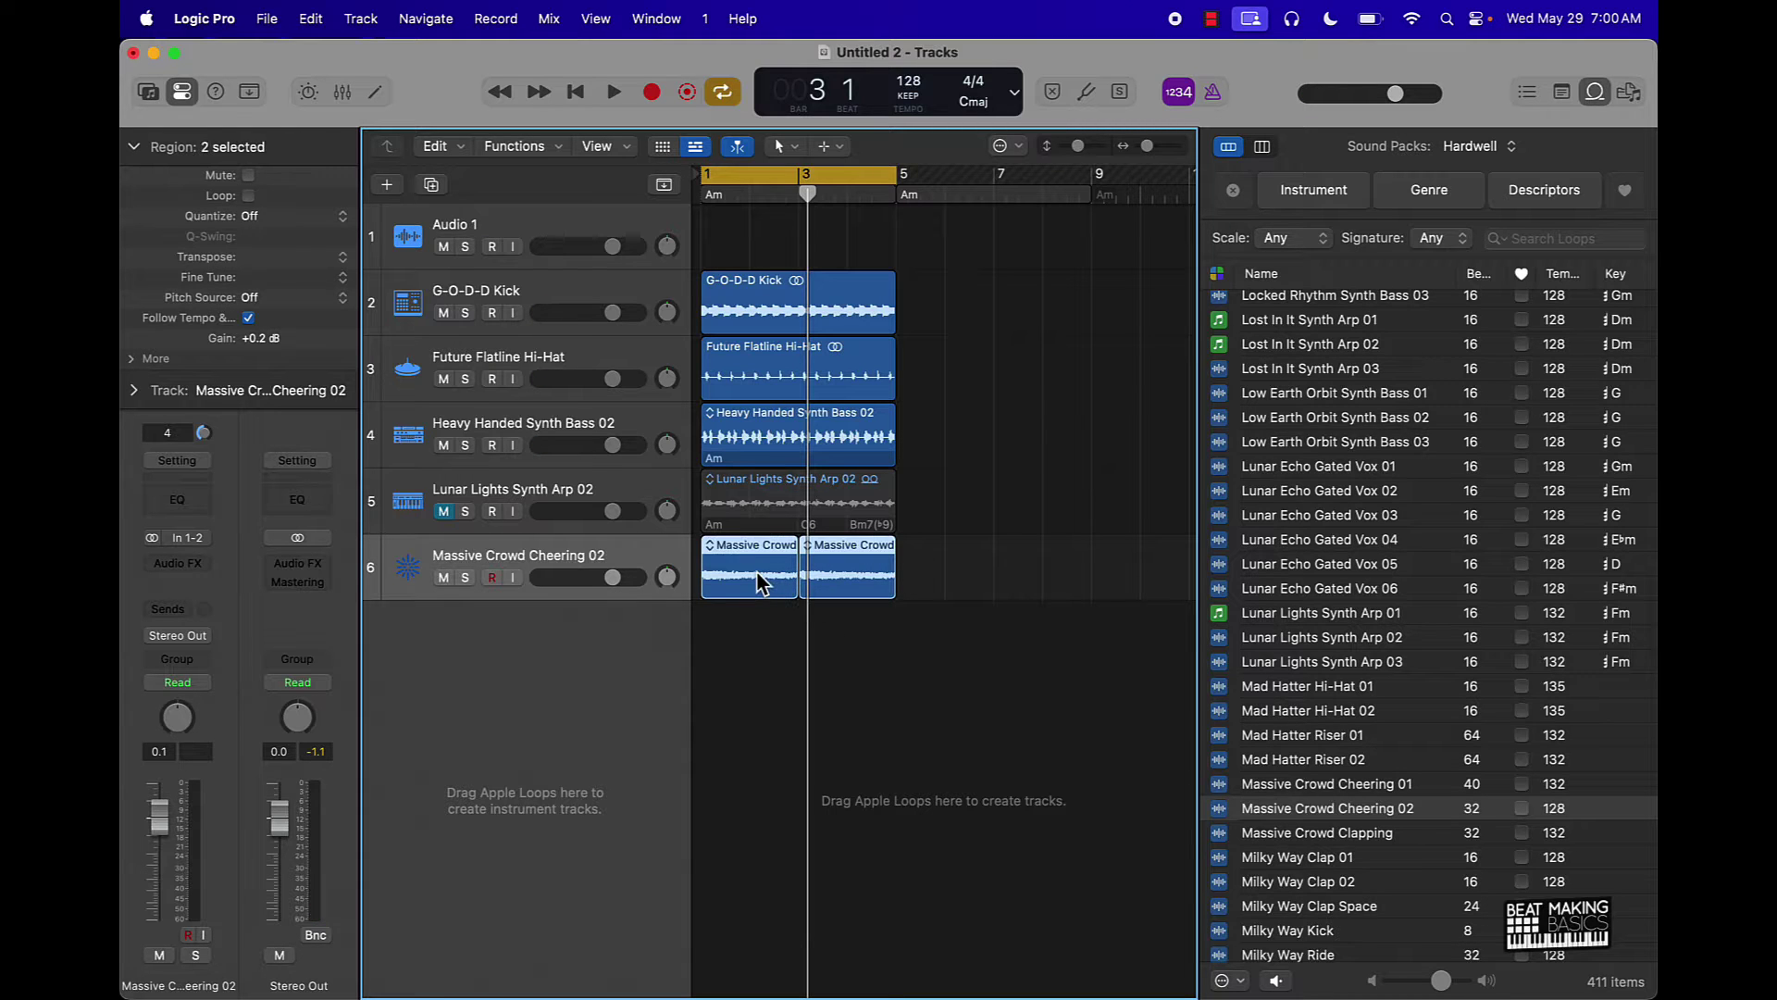
key(super+j)
key(u)
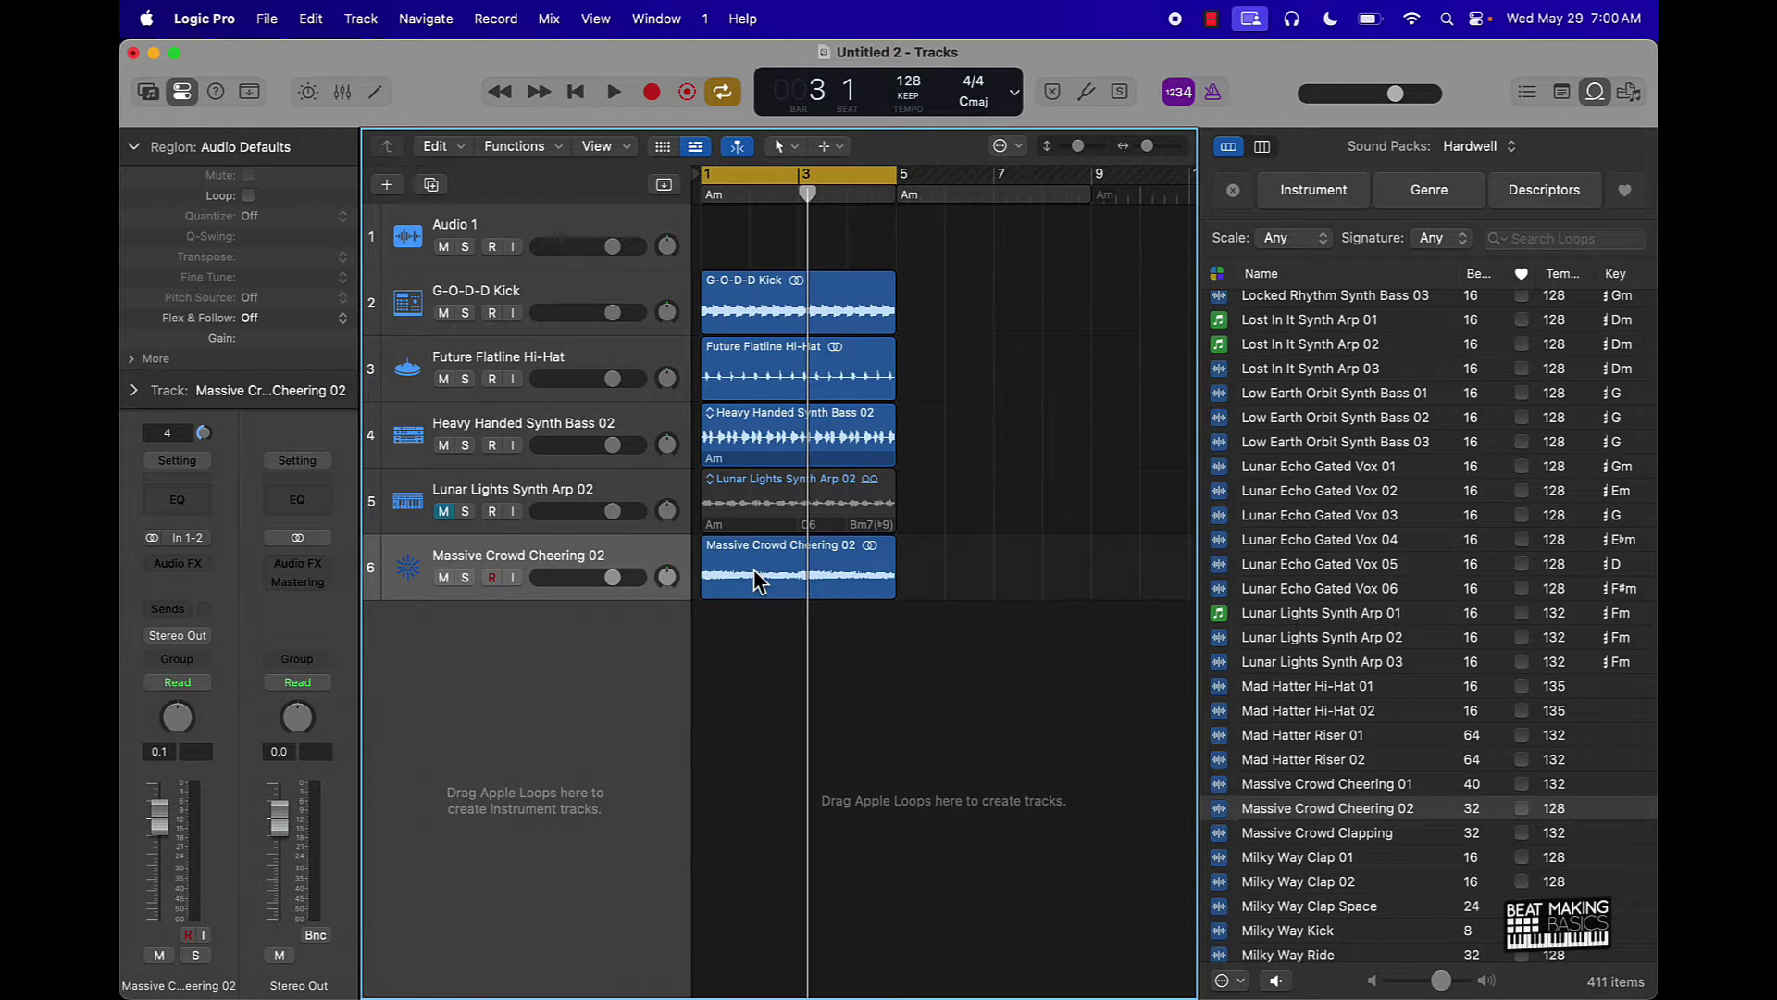
Lower the Massive Crowd Cheering 02 track's volume to -7.6 dB while the cycle plays
key(space)
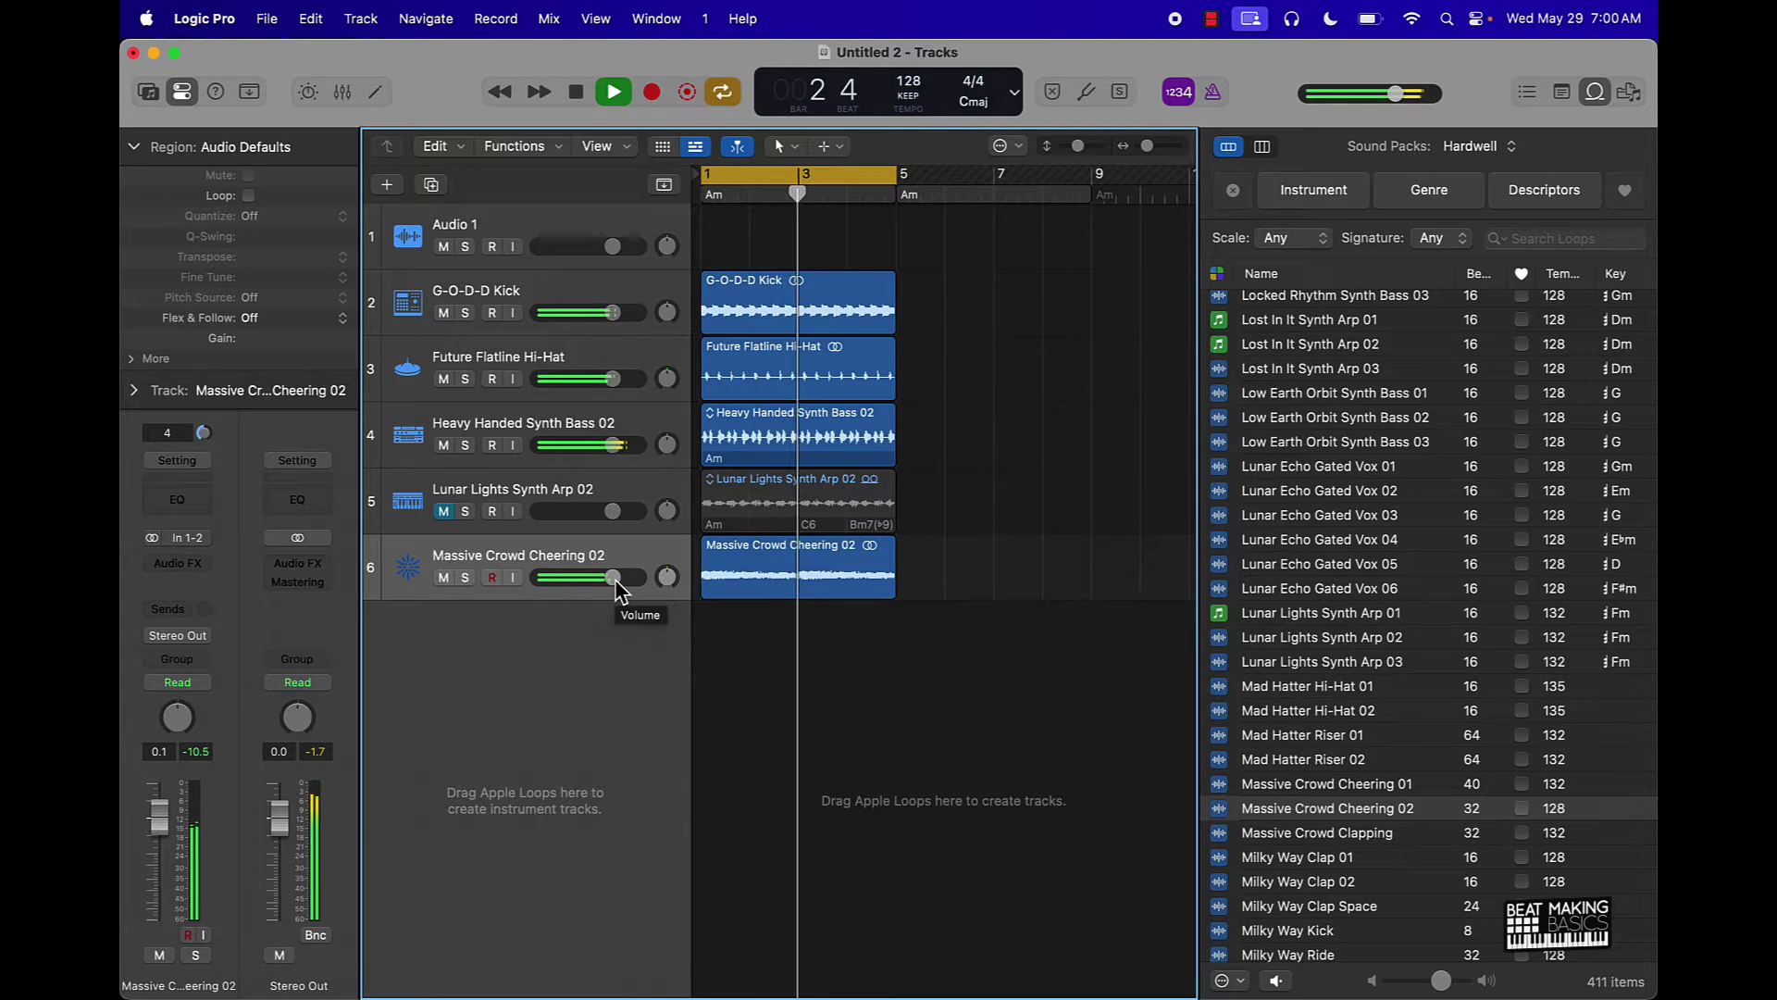
drag(615, 583, 585, 583)
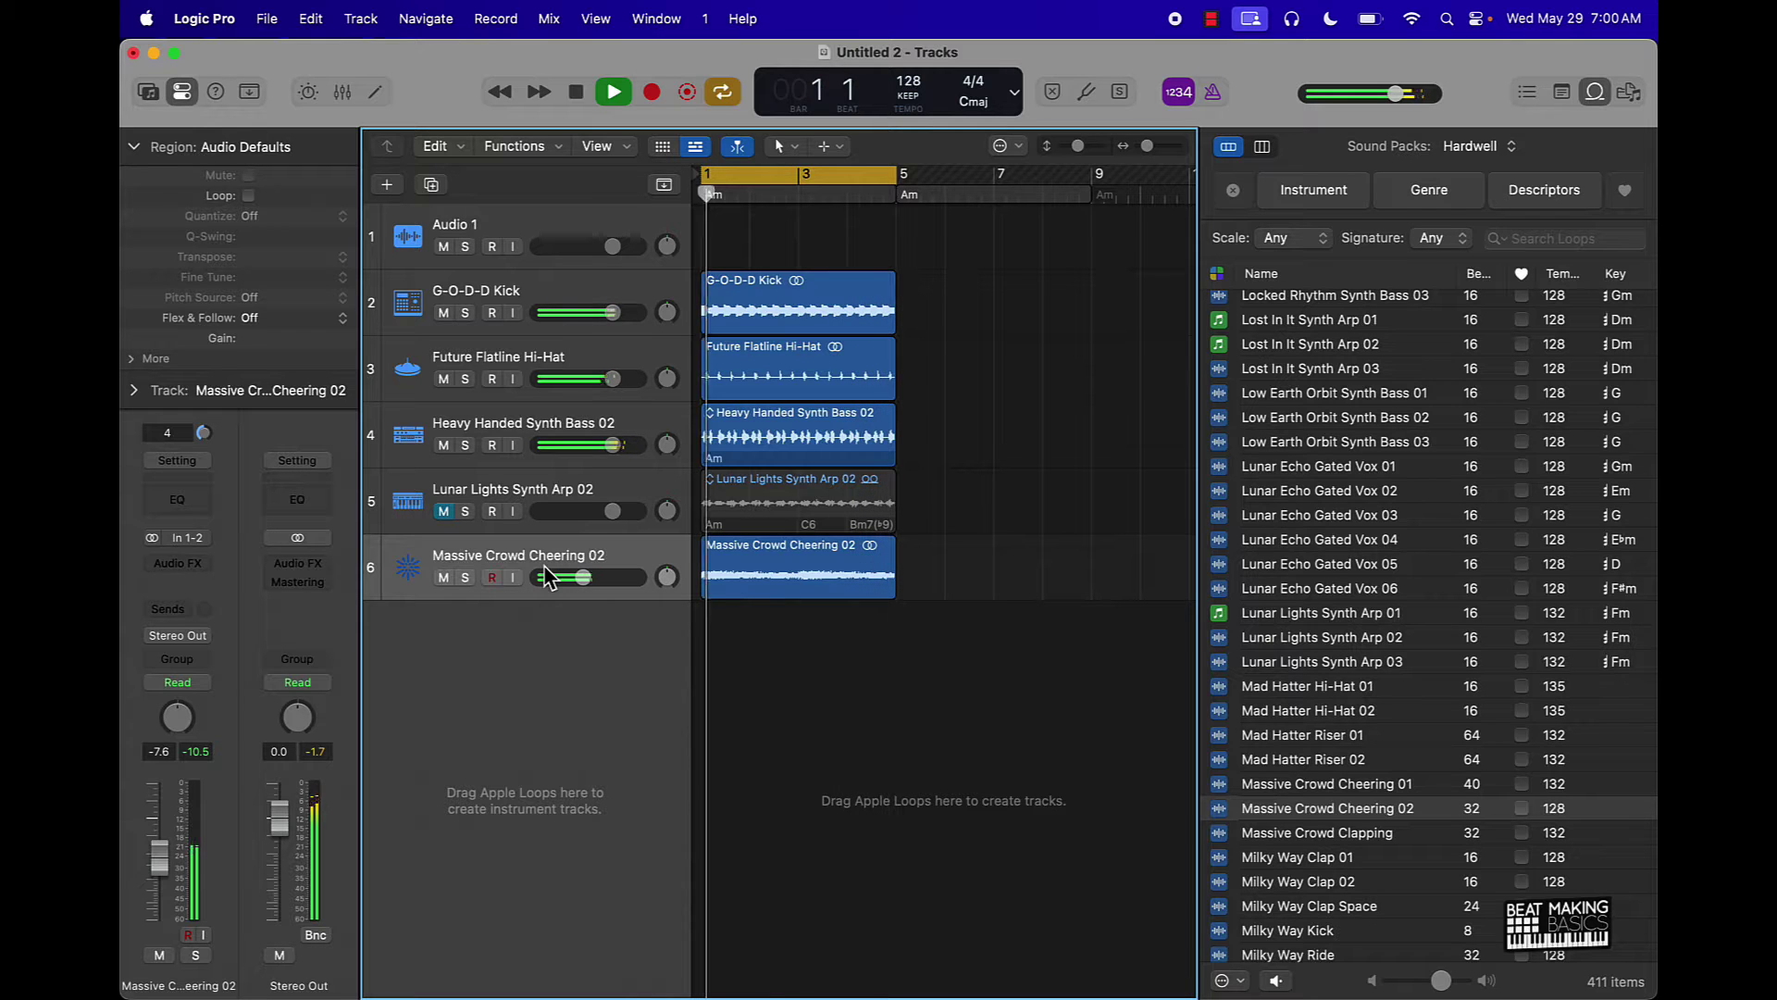
Preview the Milky Way Kick loop against the beat, muting the G-O-D-D Kick track briefly and then unmuting it
scroll(1437, 846, down, 3)
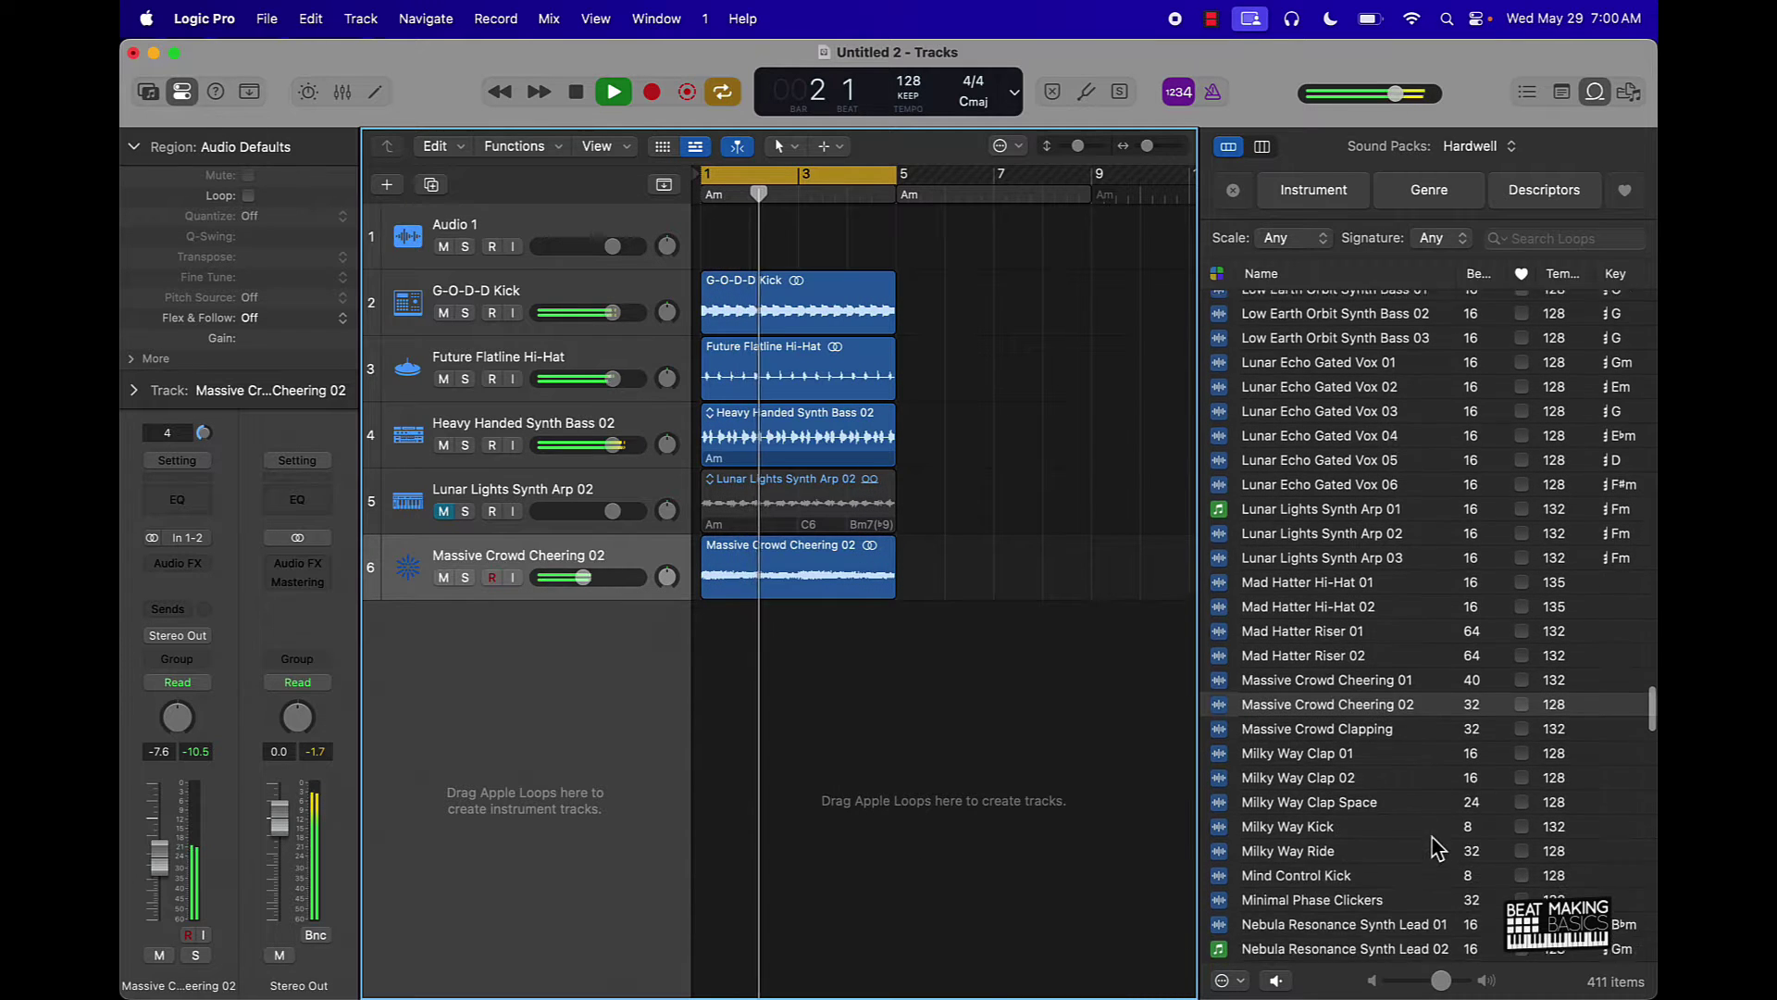
click(1367, 819)
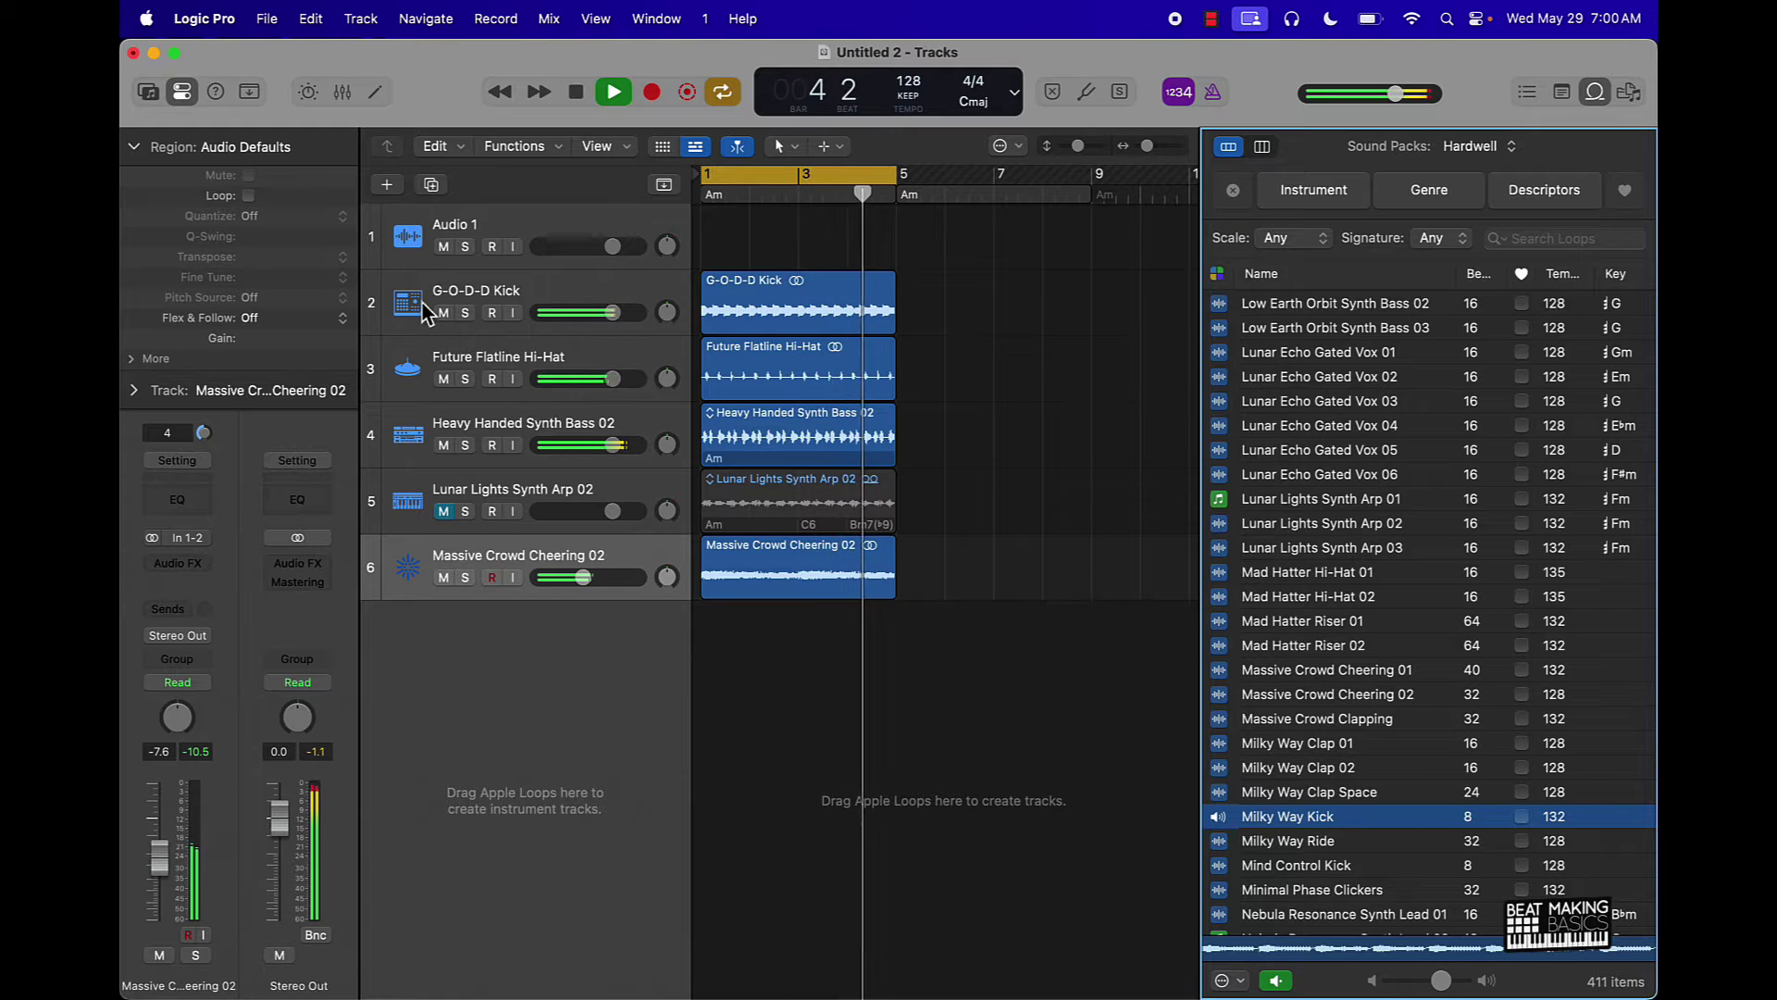
click(445, 315)
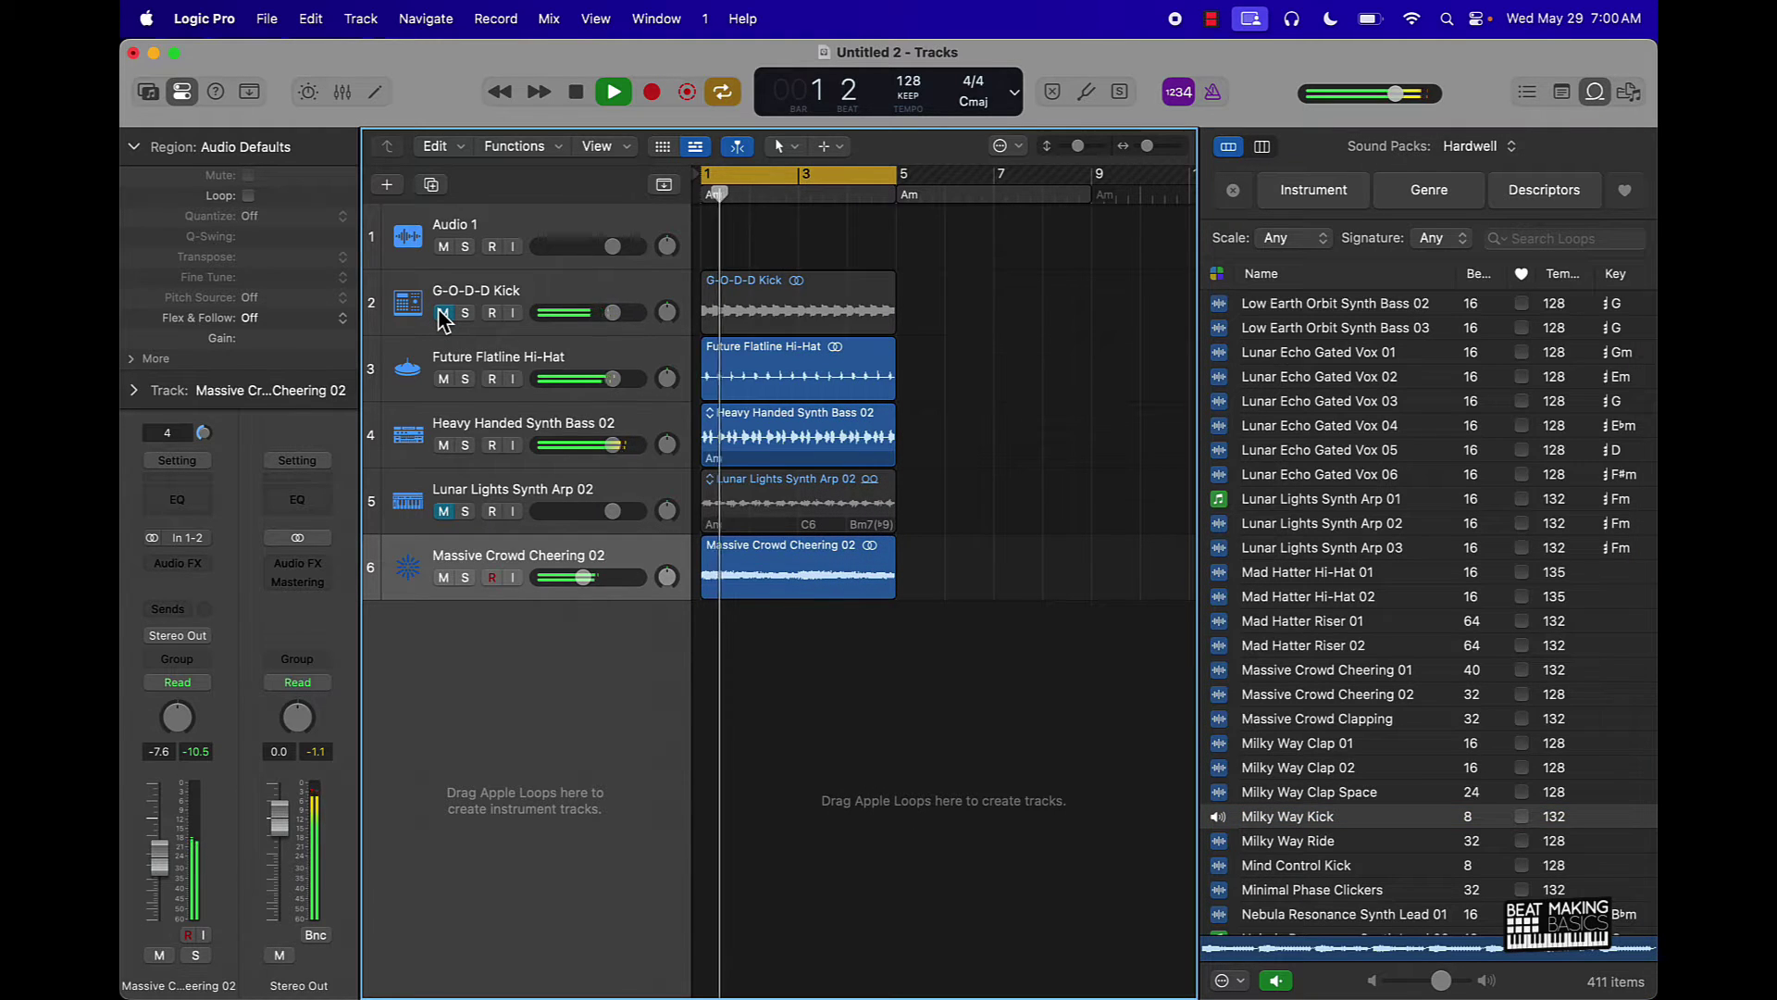
click(444, 314)
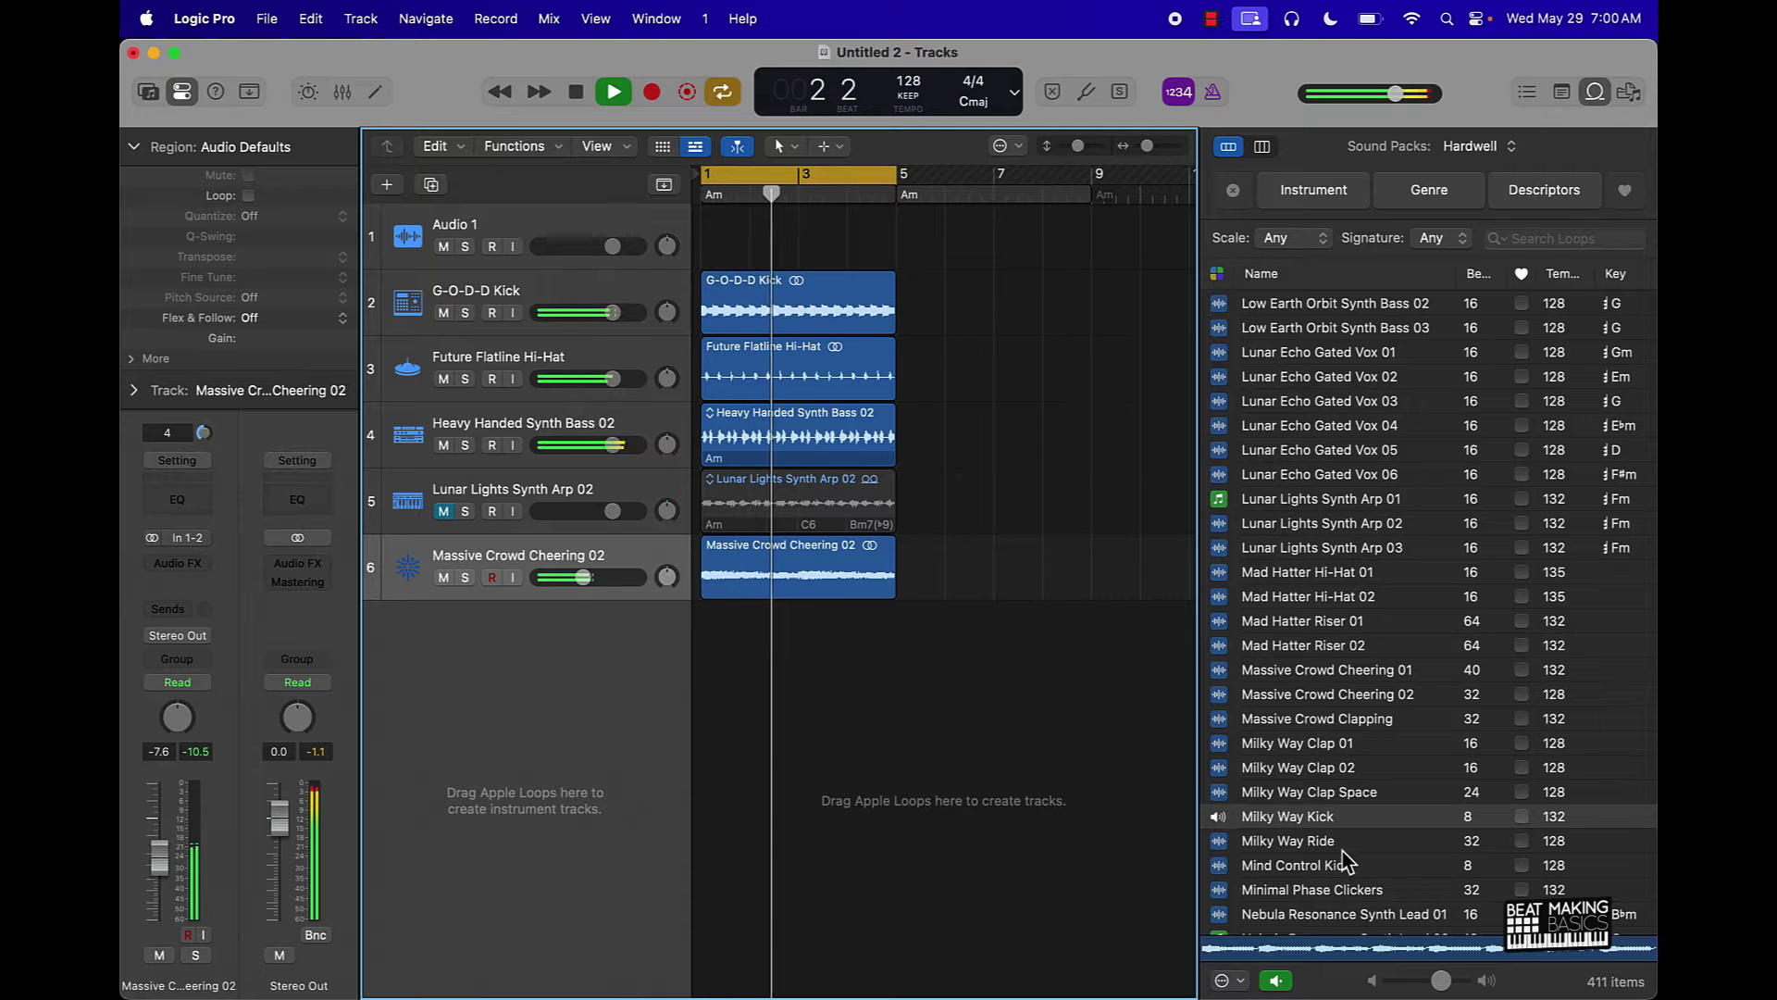
click(1324, 818)
Add Milky Way Ride on a new track at bar 1, trim it to four bars, and mute the track
click(1310, 838)
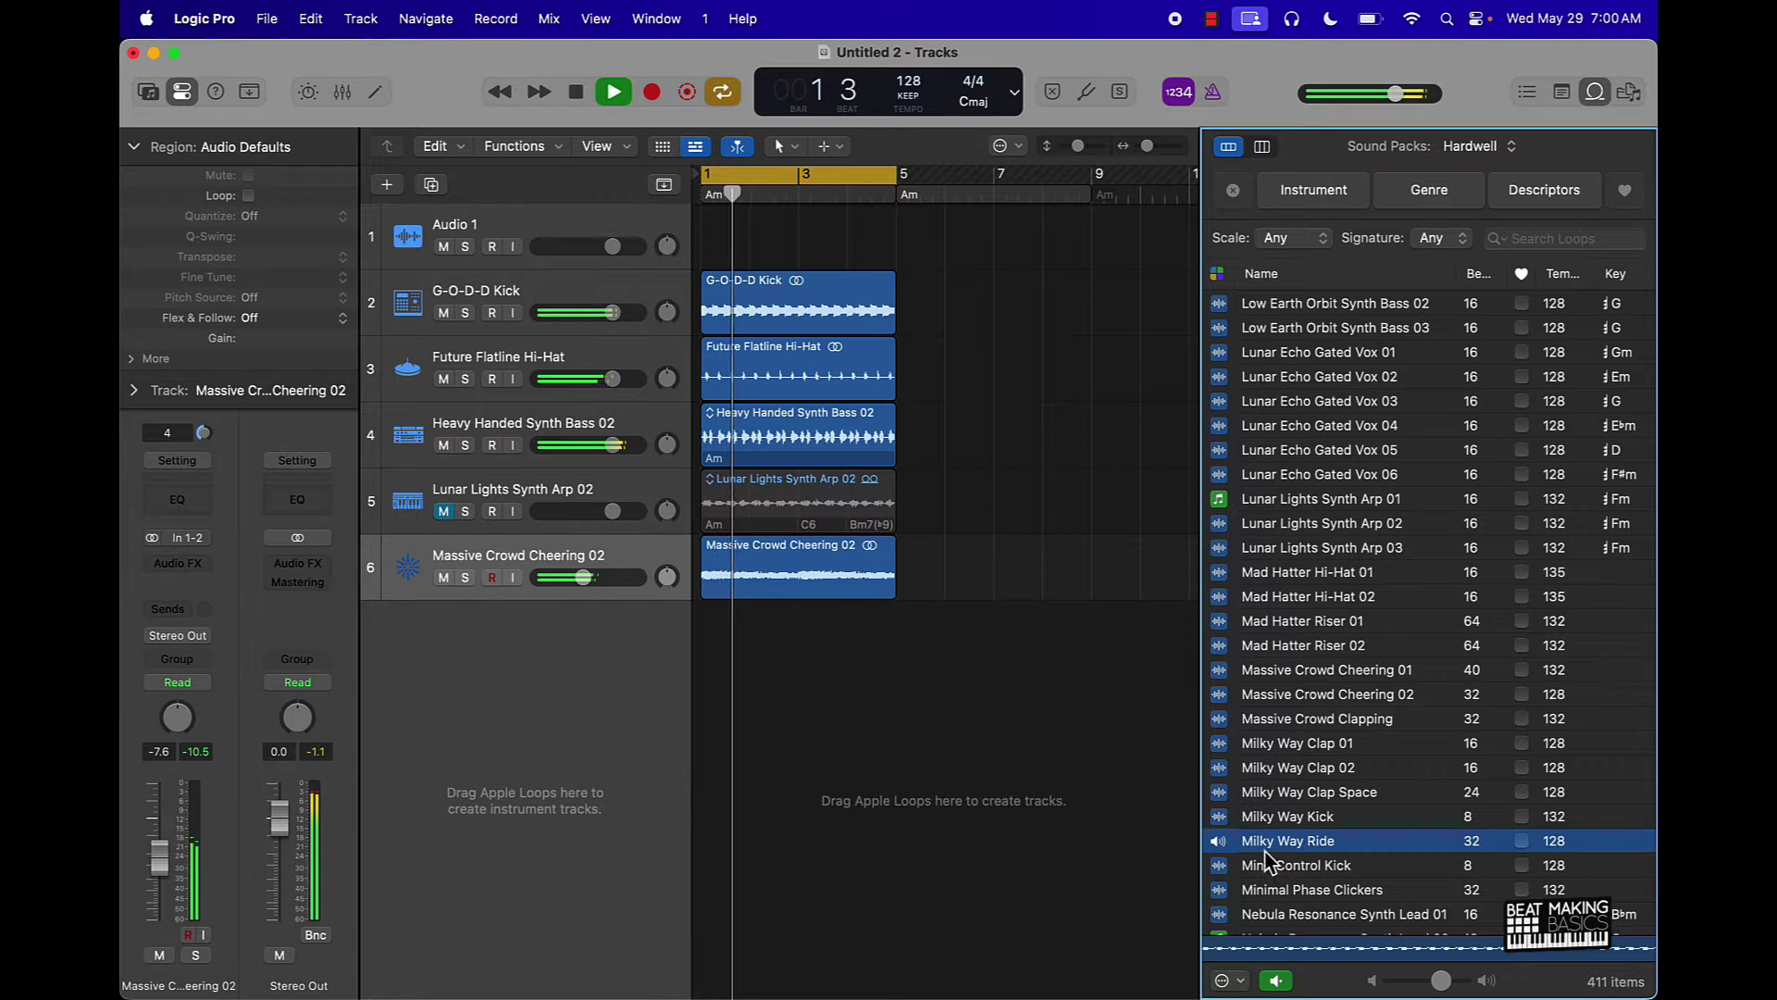
drag(1258, 852, 713, 687)
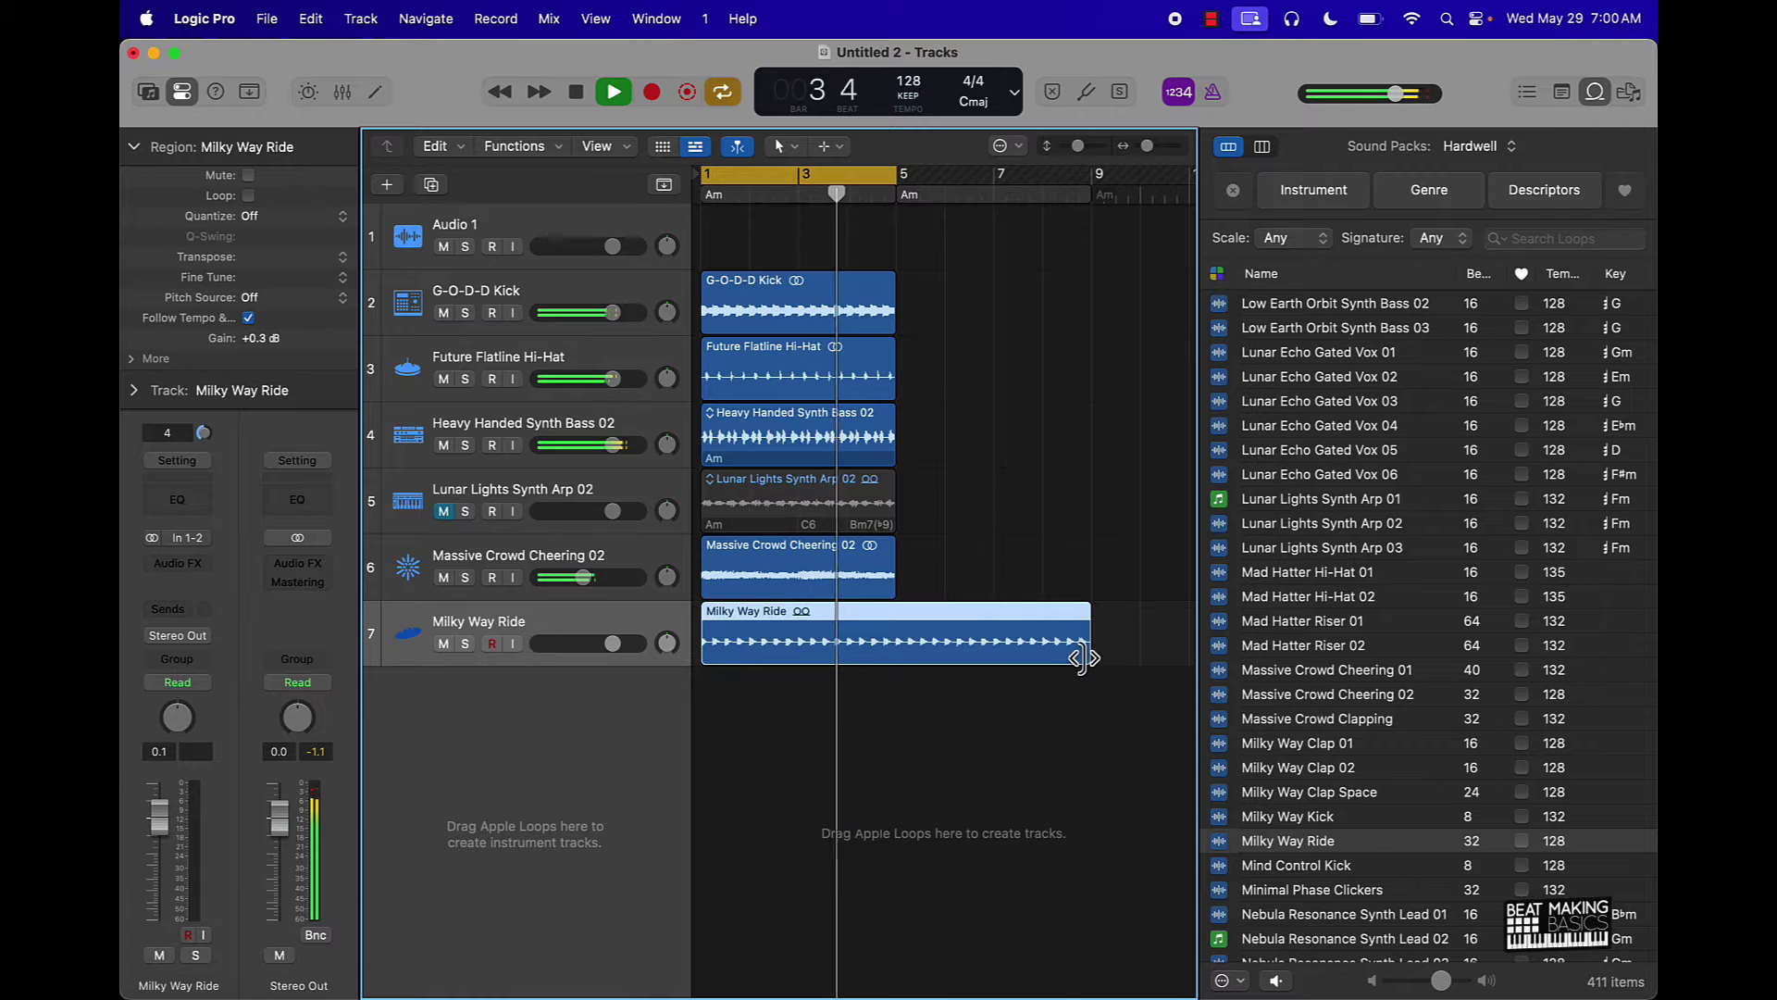
drag(1089, 640, 890, 638)
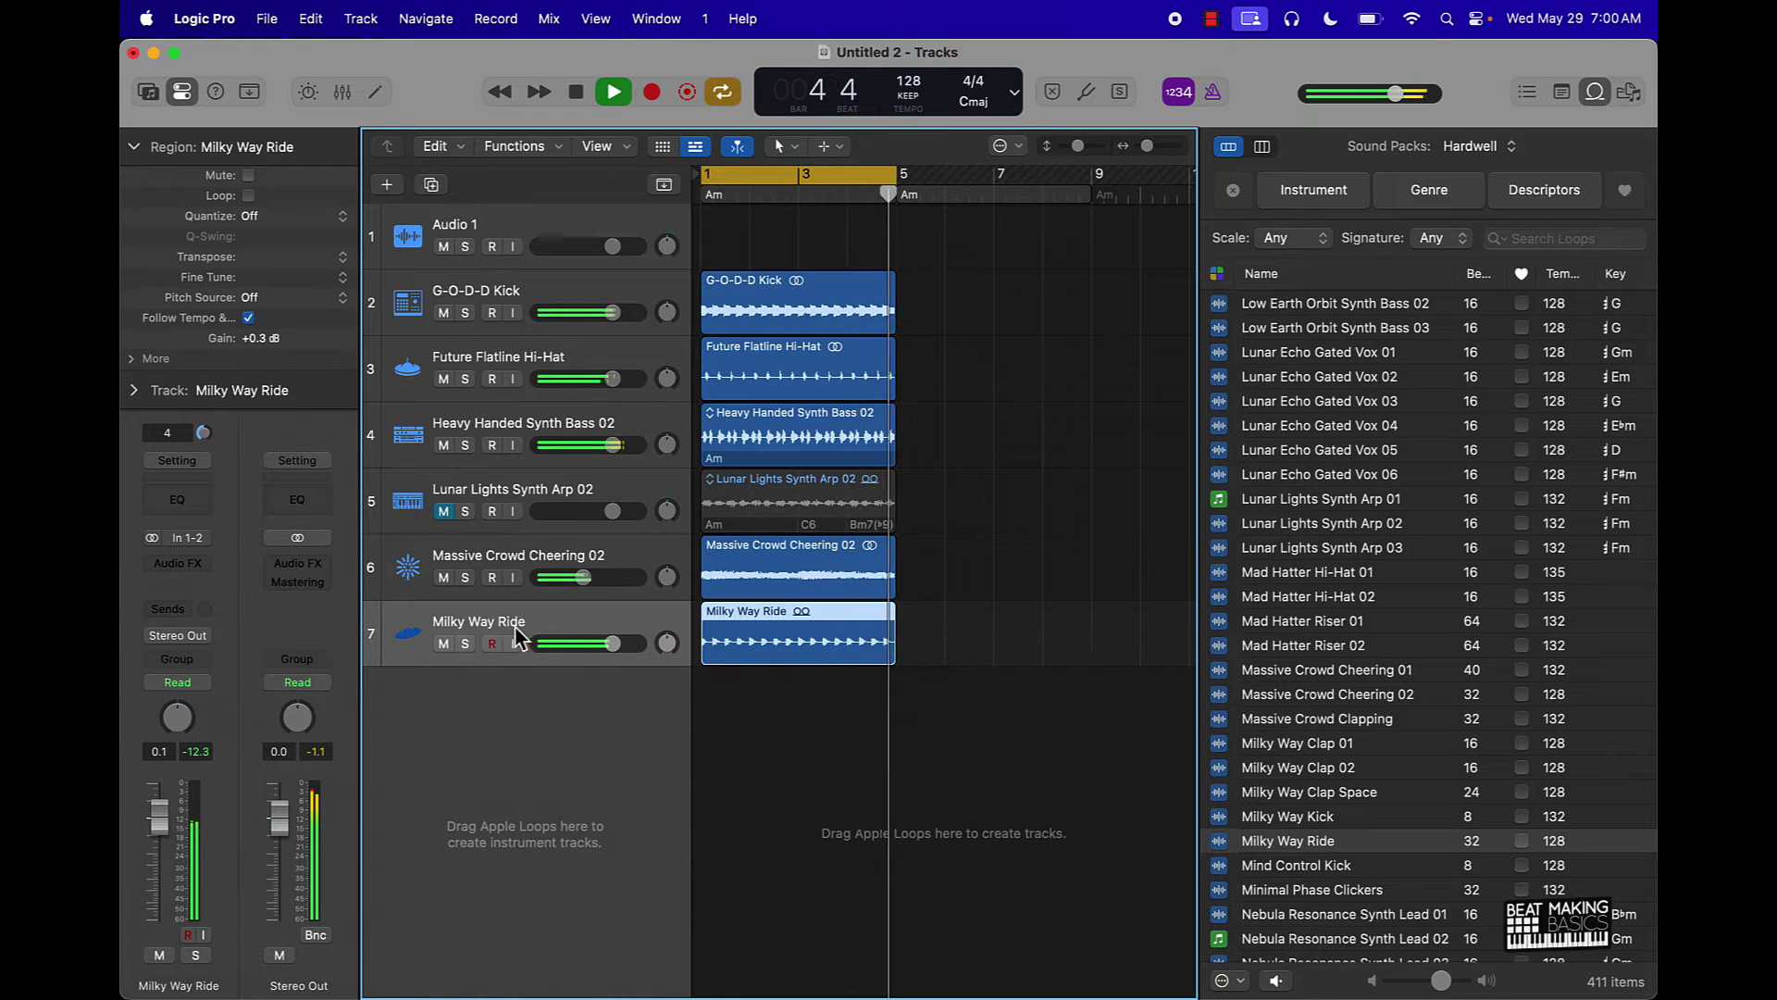
click(443, 643)
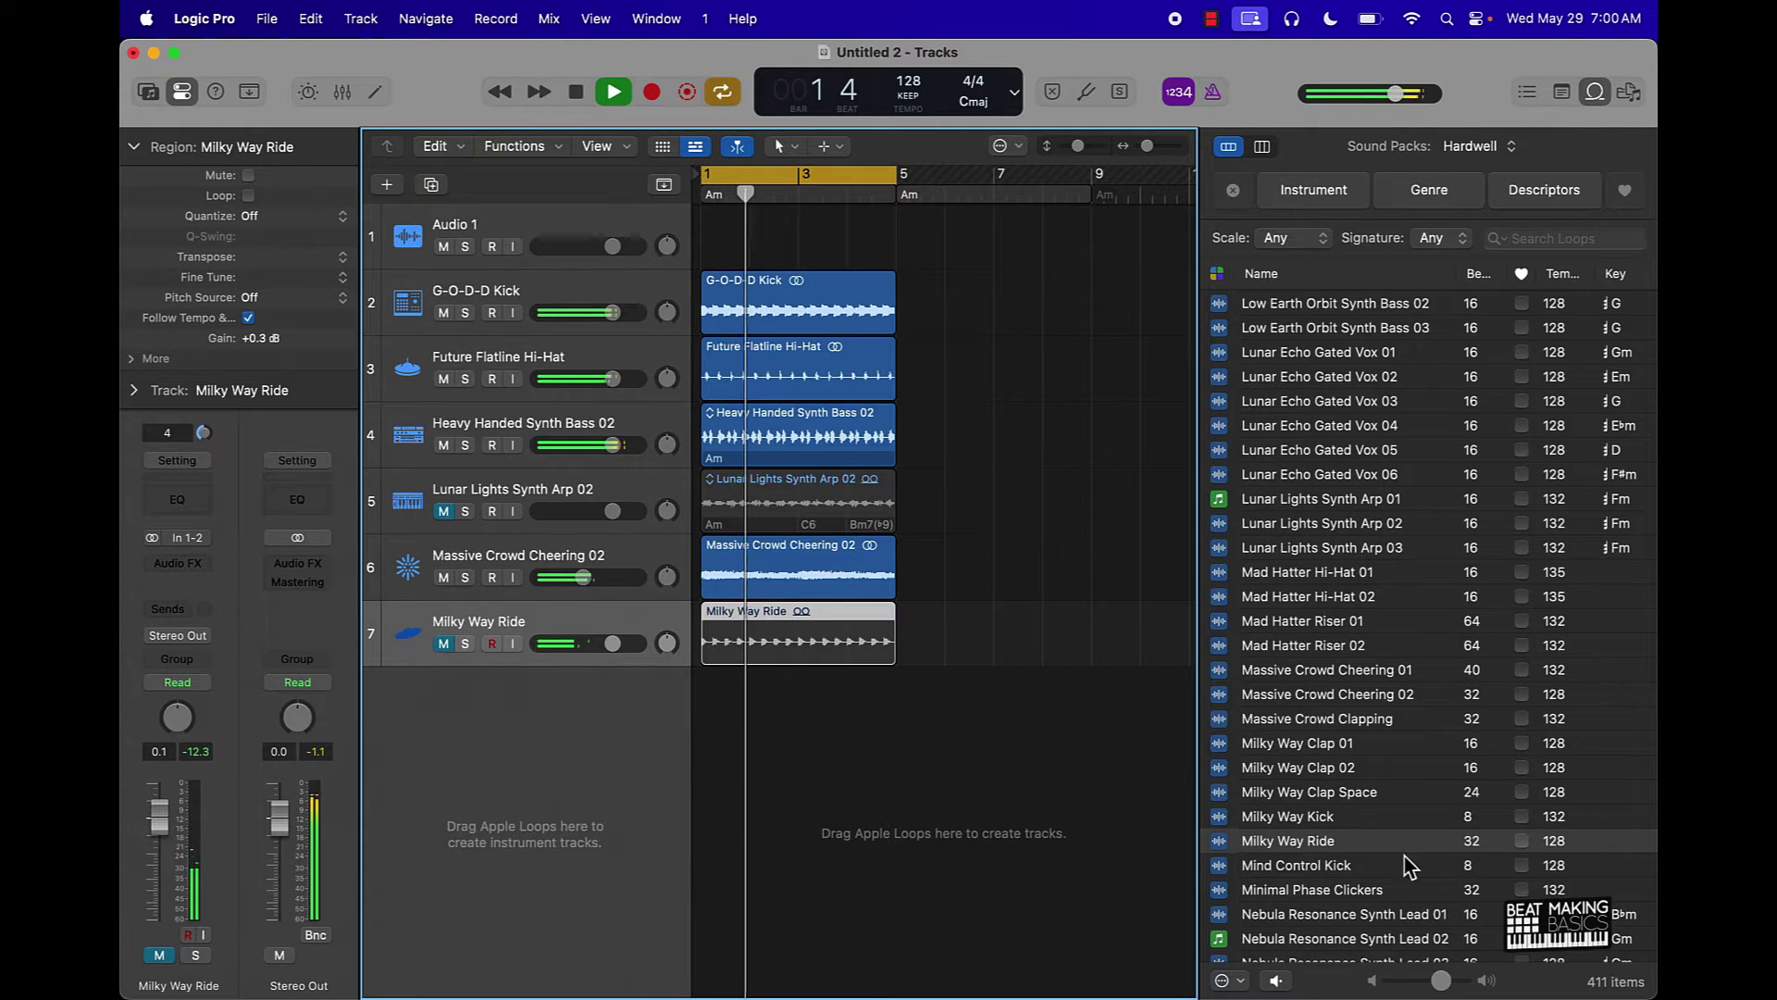
Preview Minimal Phase Clickers, add it on a new track at bar 1, and trim the region to four bars
click(1360, 891)
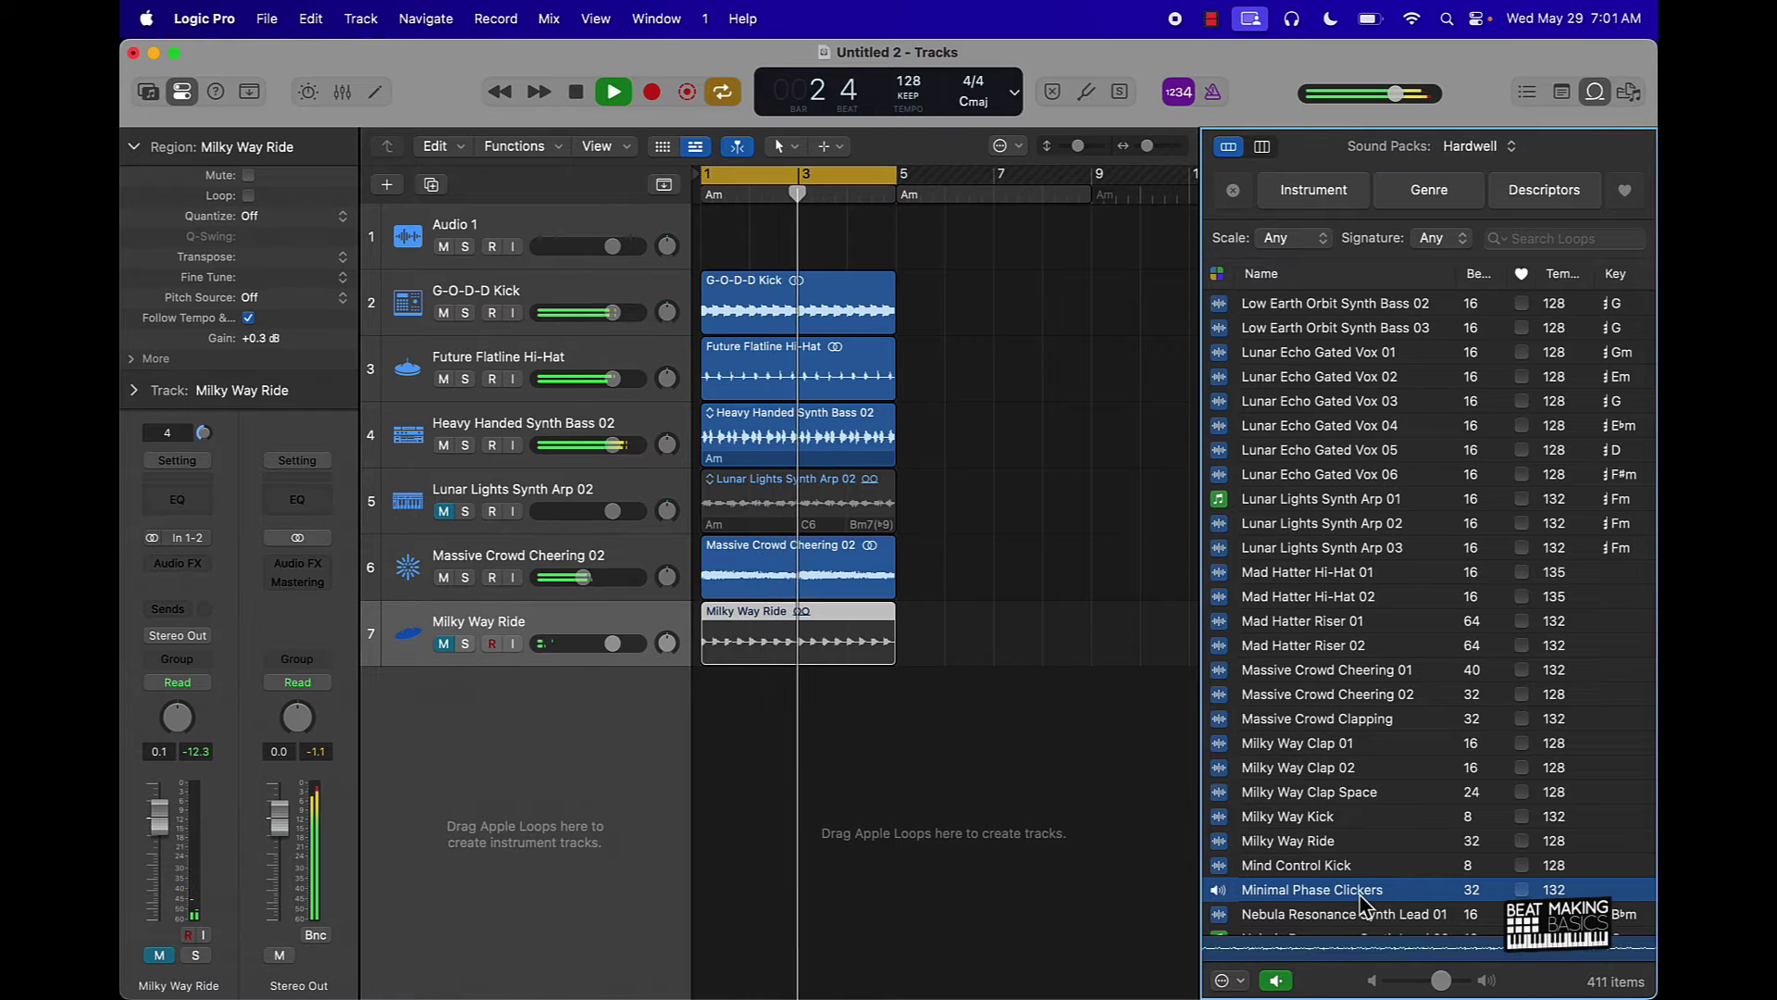
scroll(1362, 897, down, 3)
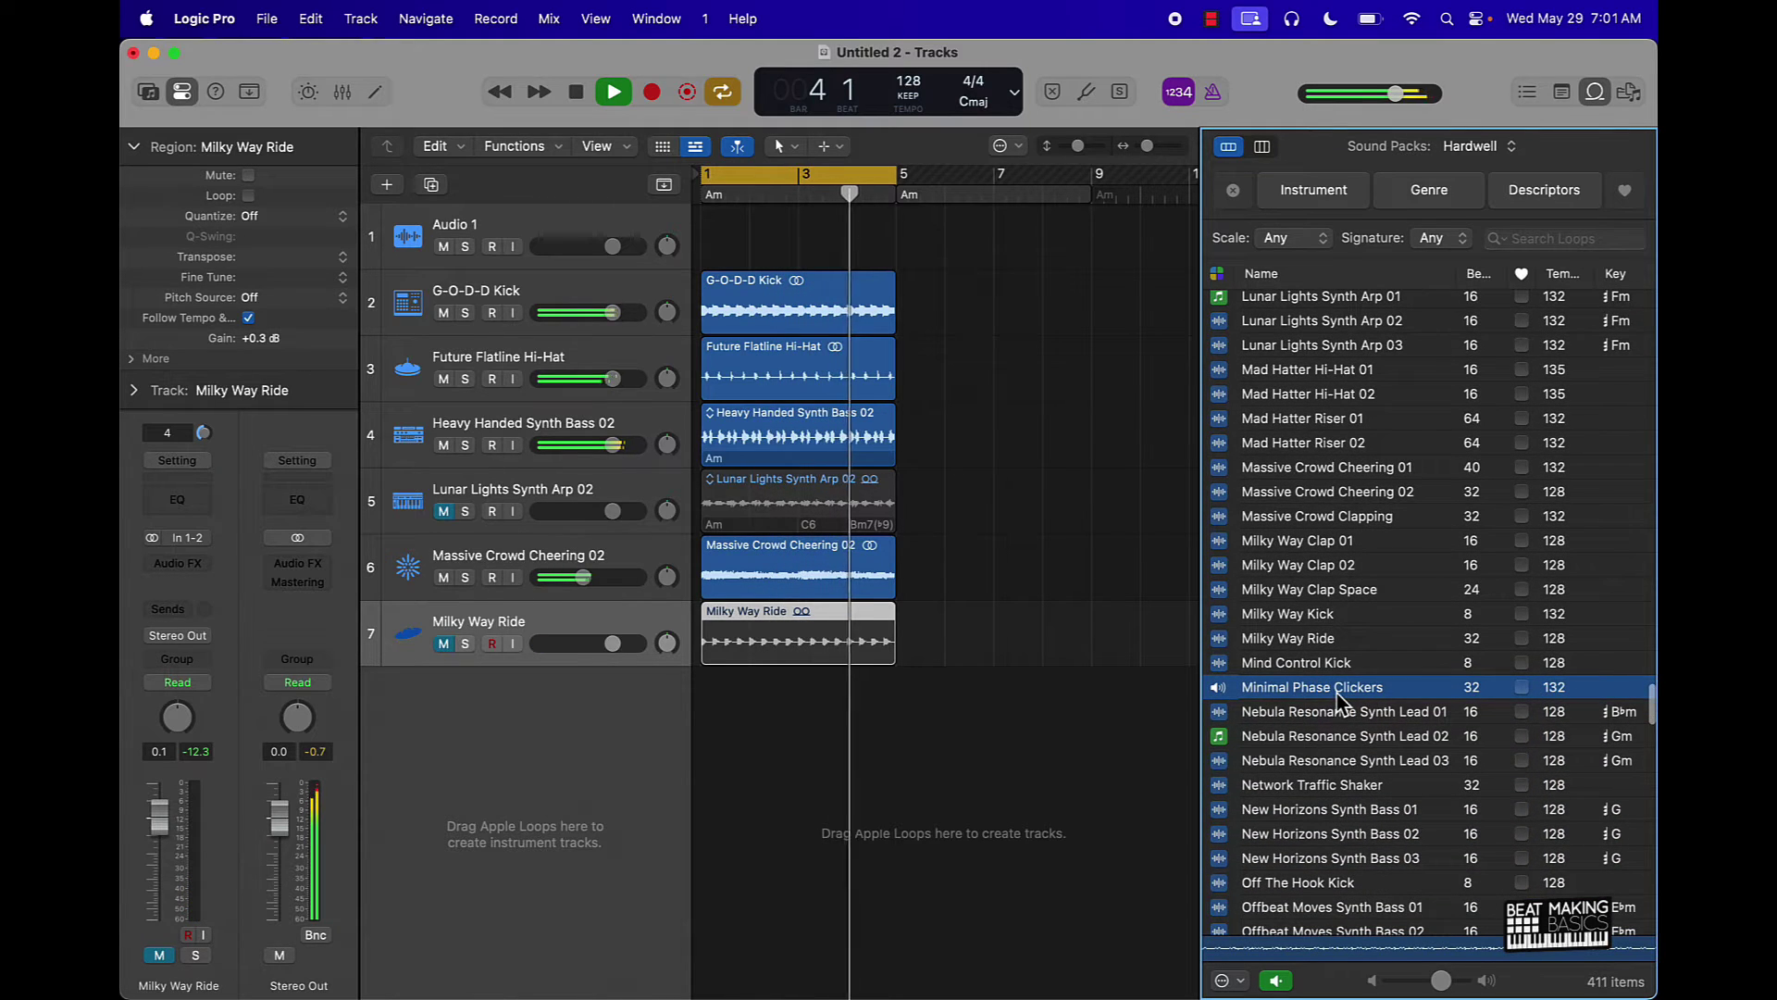
drag(1340, 694, 707, 712)
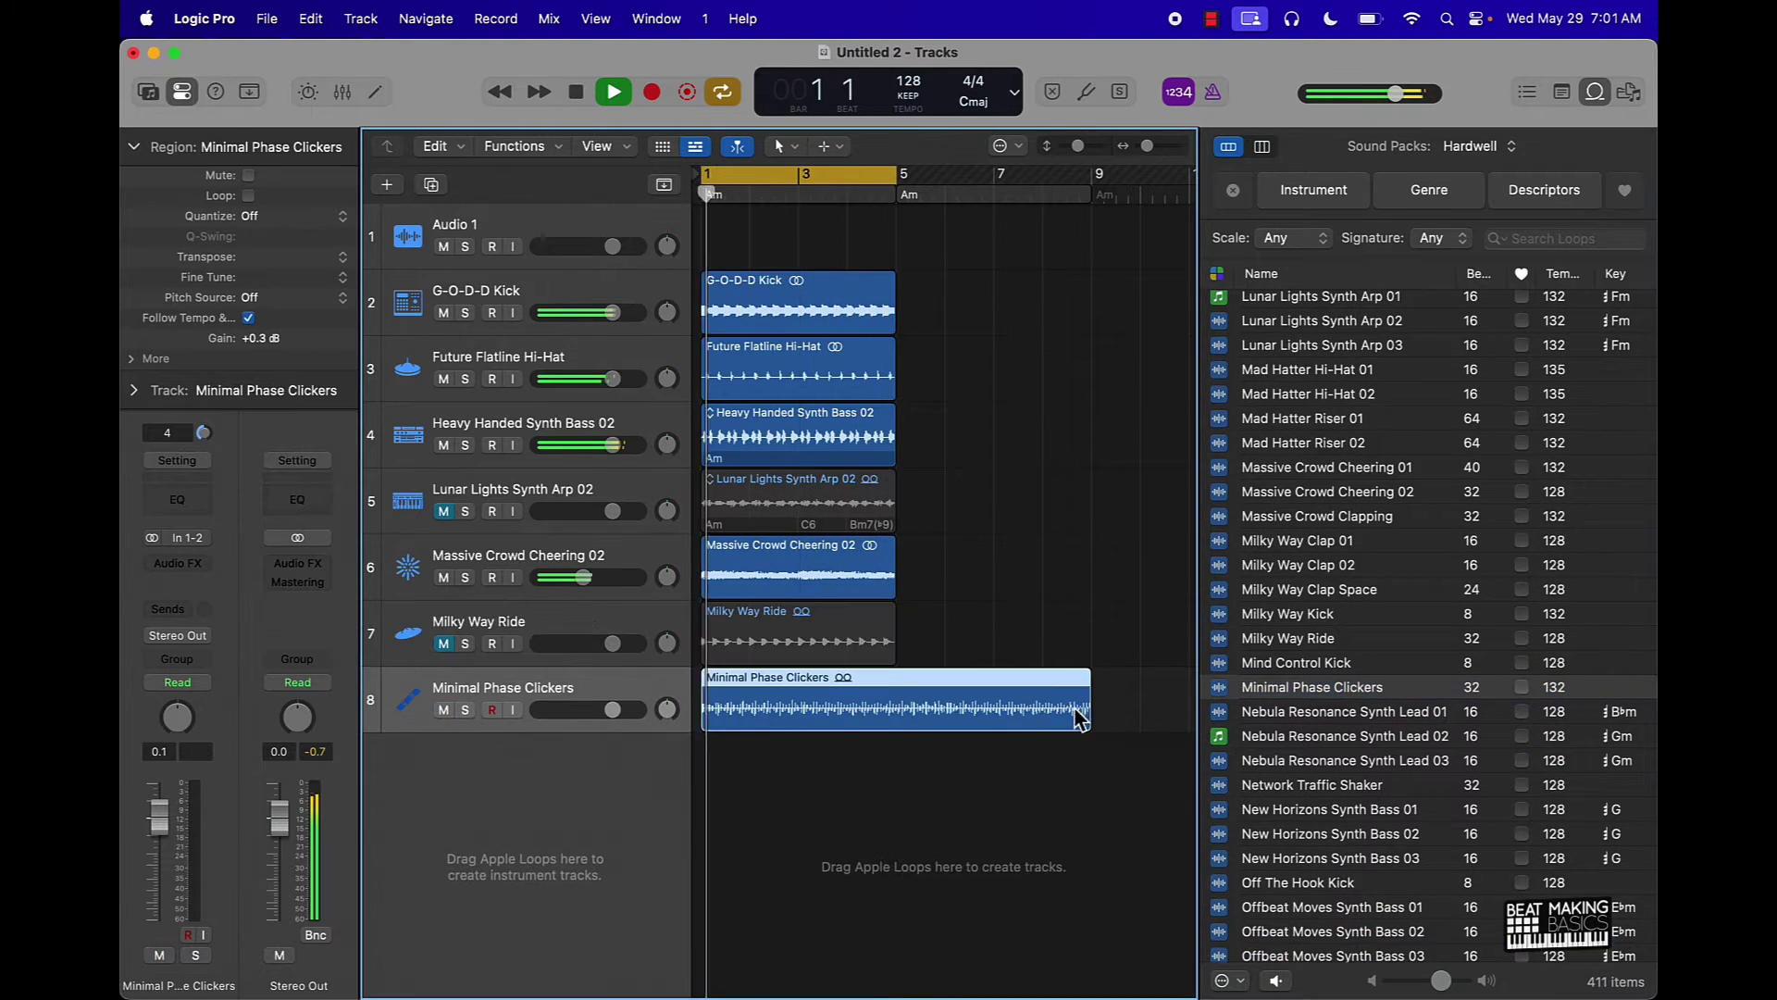
drag(1083, 720, 893, 716)
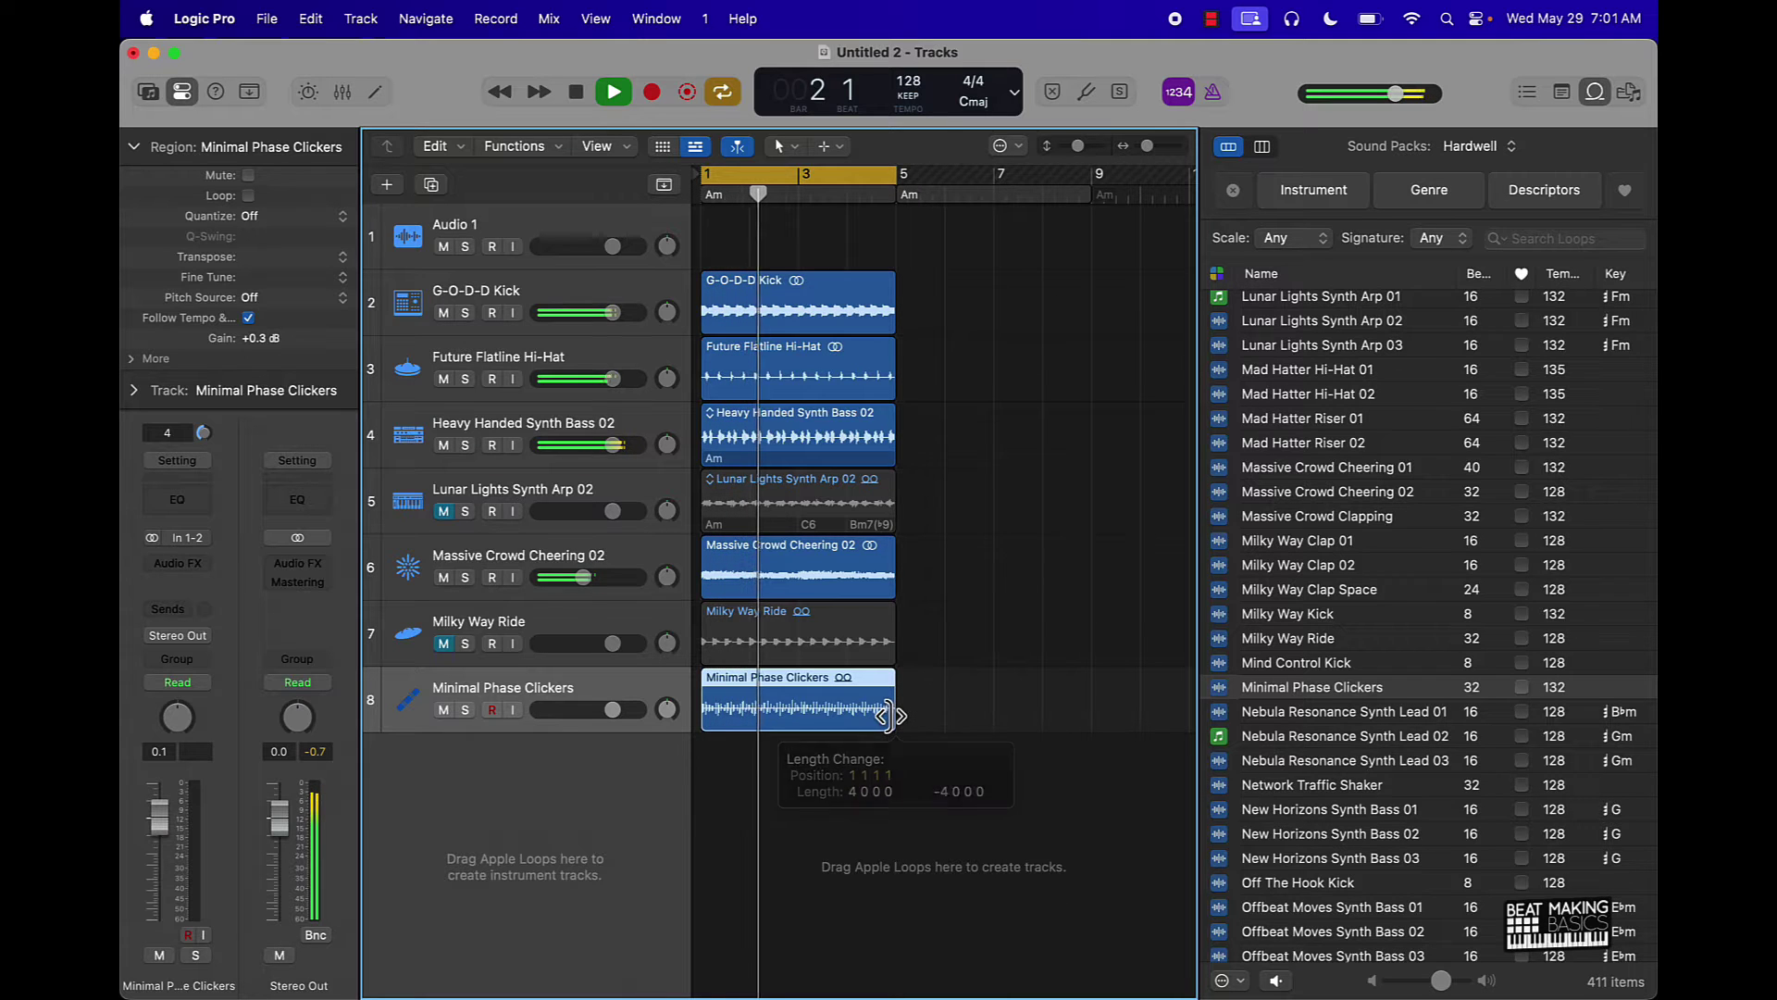
Audition Network Traffic Shaker and Offbeat Moves Synth Bass 01 to 03, and mute the Minimal Phase Clickers track
click(1301, 789)
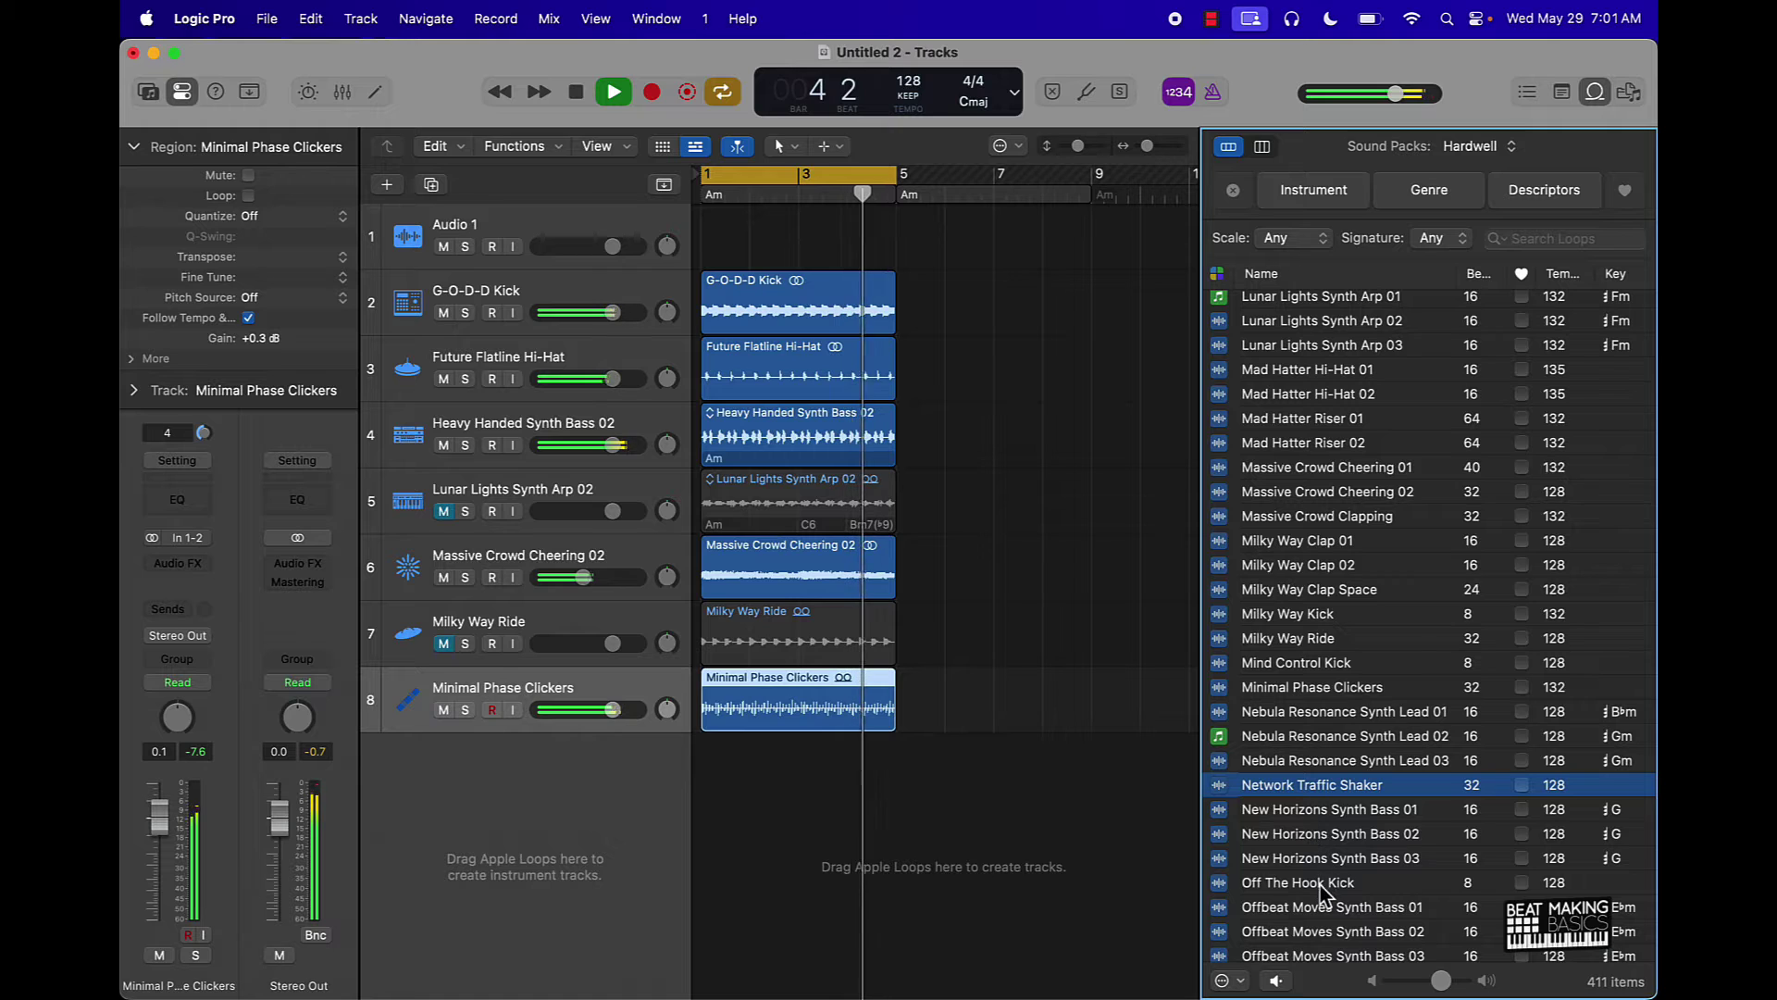
click(1315, 911)
scroll(1314, 918, down, 5)
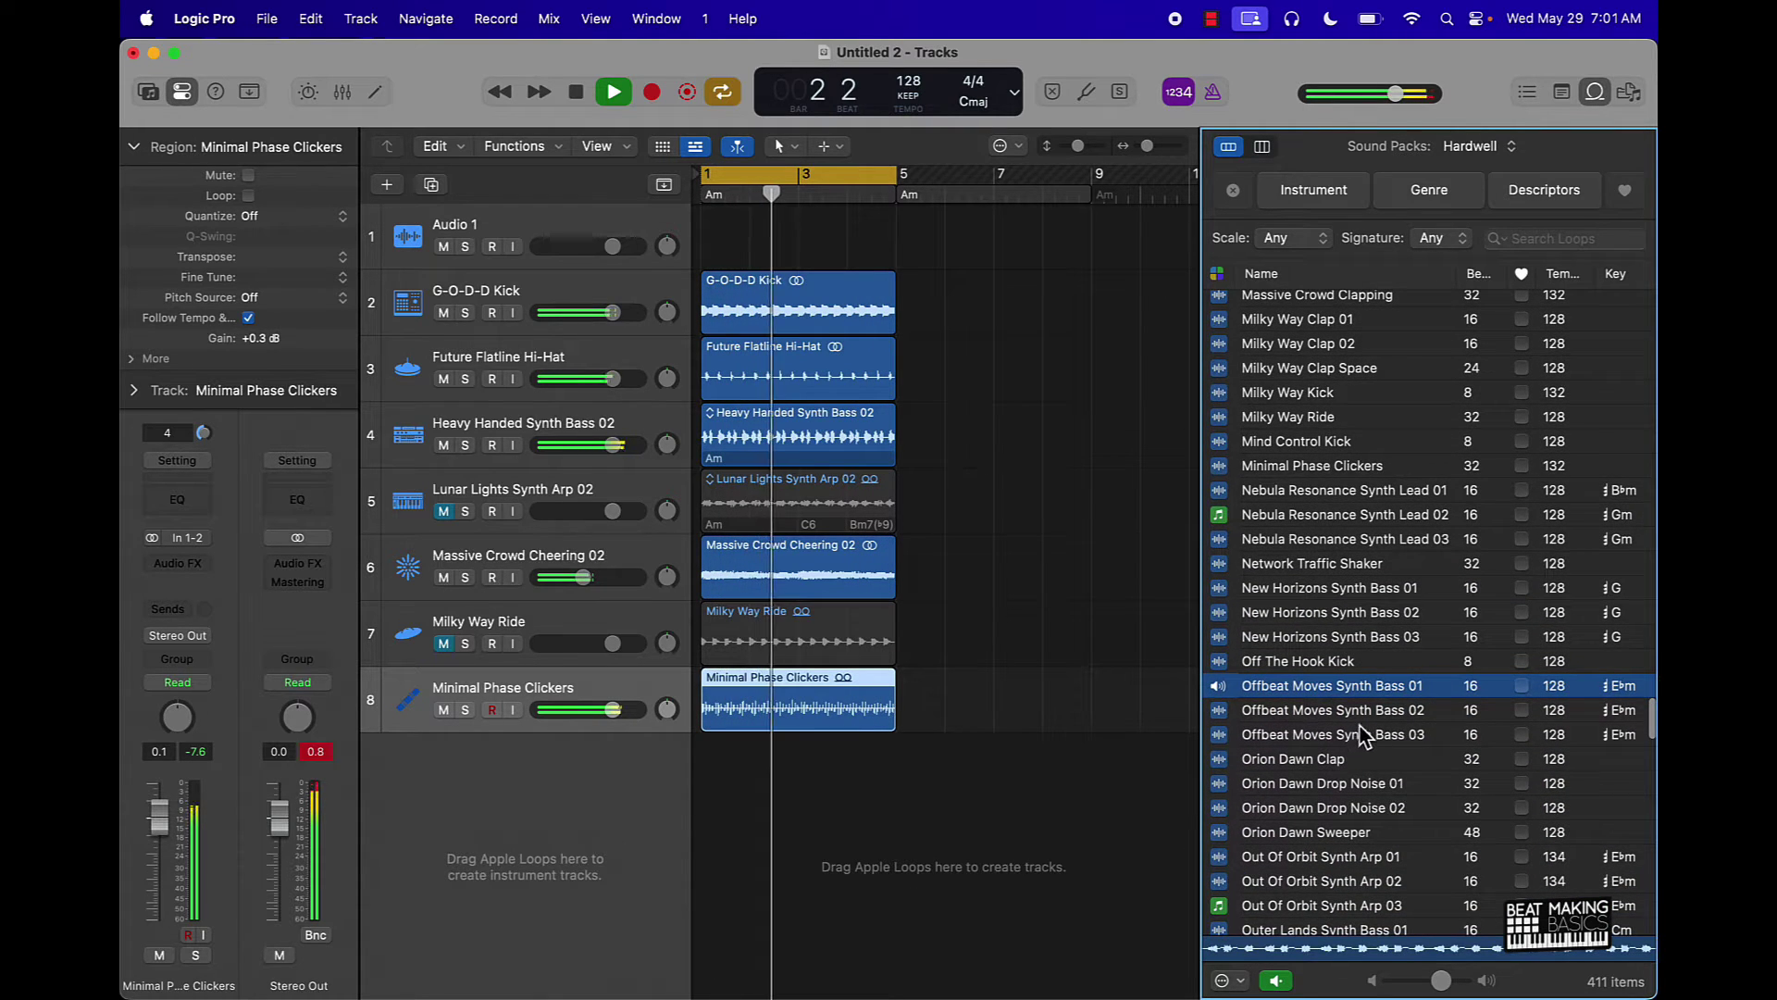
click(1358, 712)
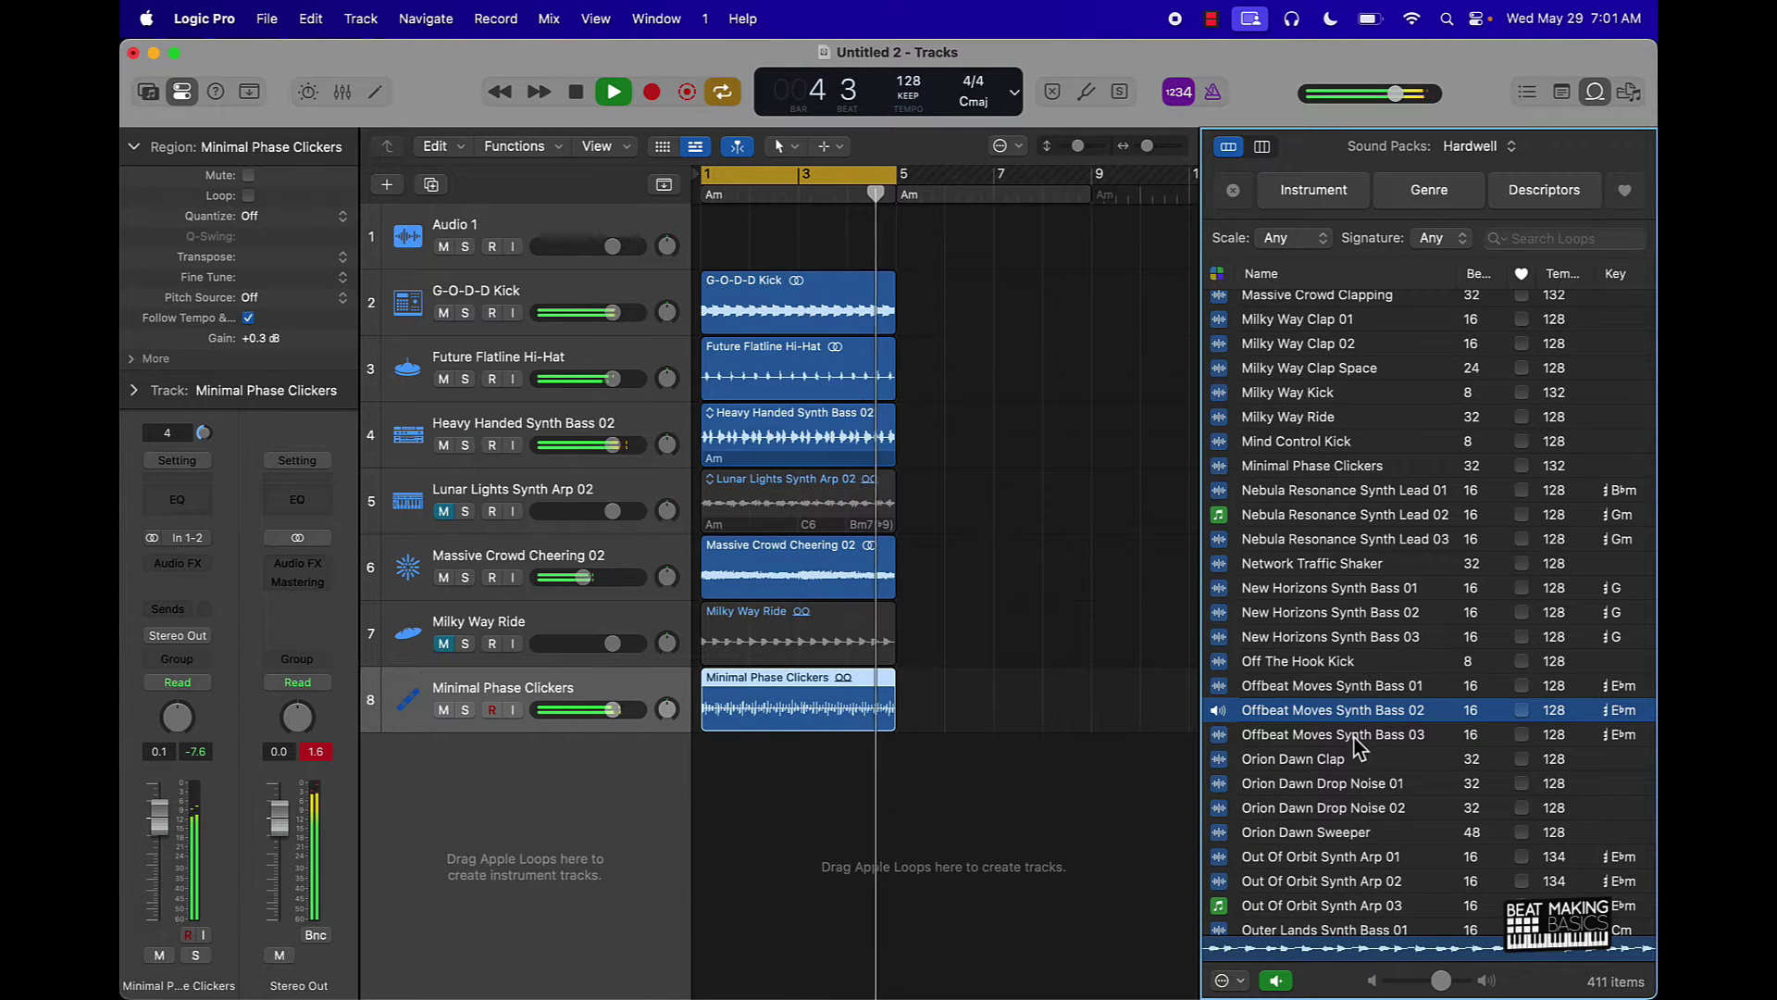
click(1356, 735)
click(444, 710)
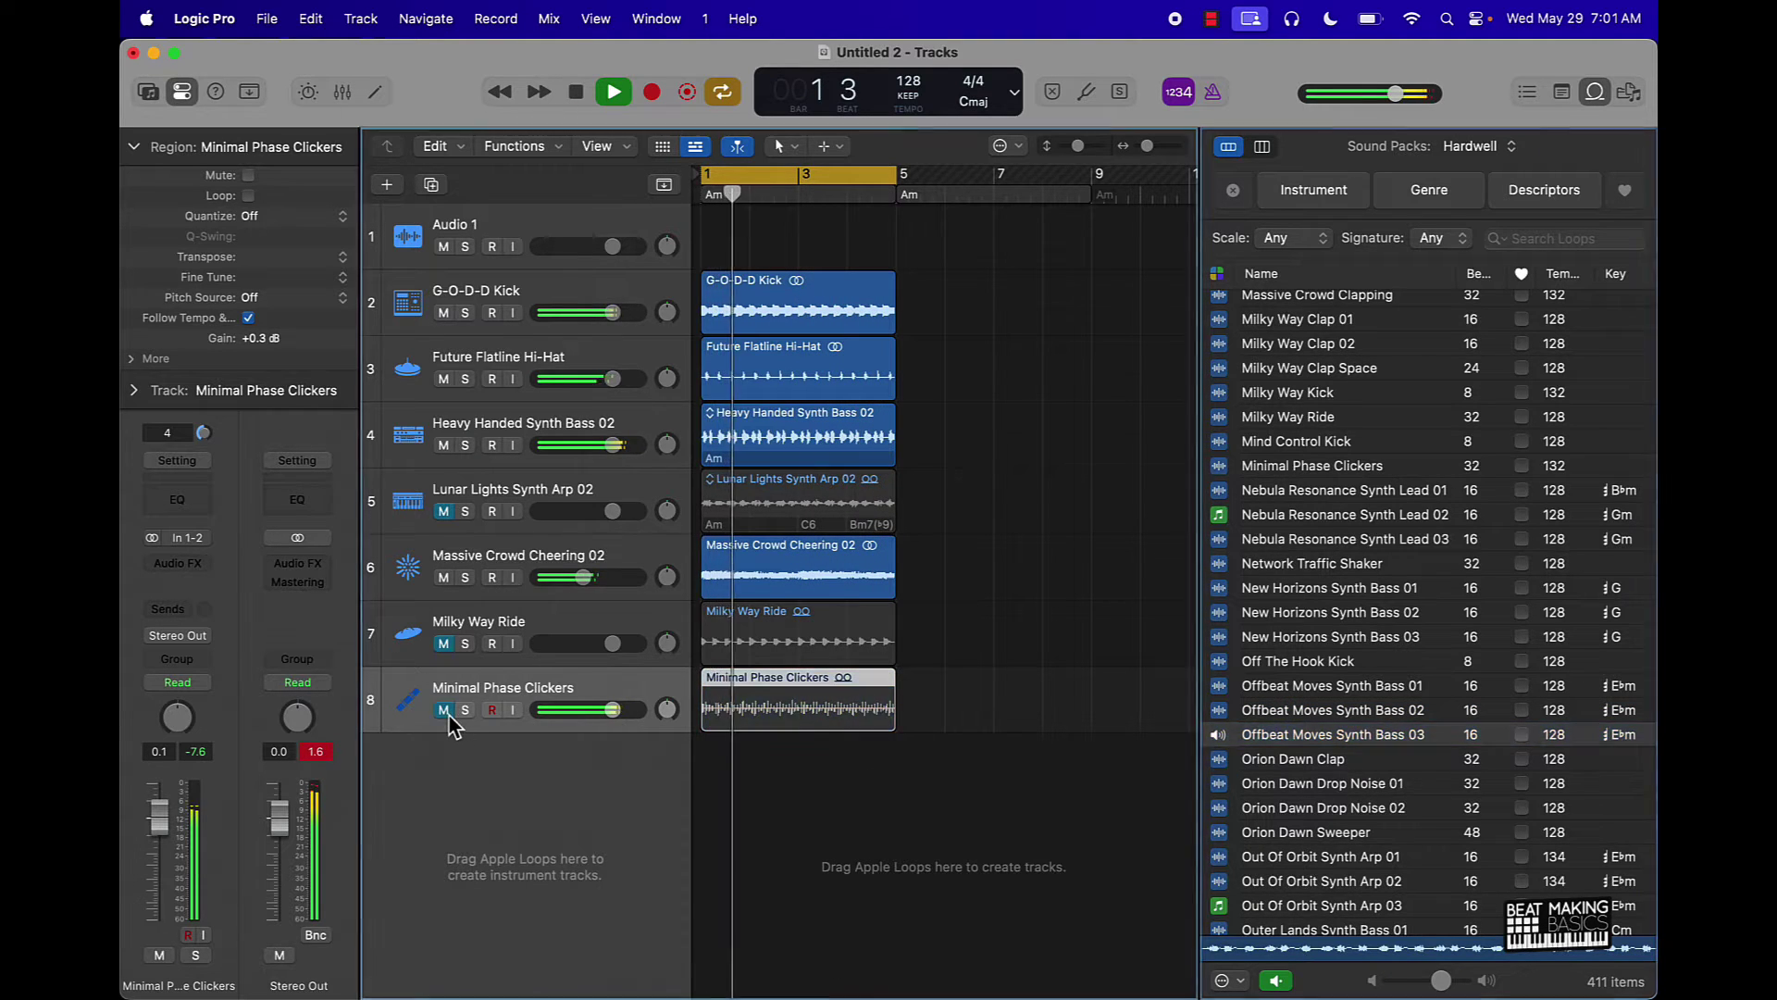
Preview Out Of Orbit Synth Arp 02, add it on a new track at bar 1, and play back the cycle
scroll(1293, 842, down, 5)
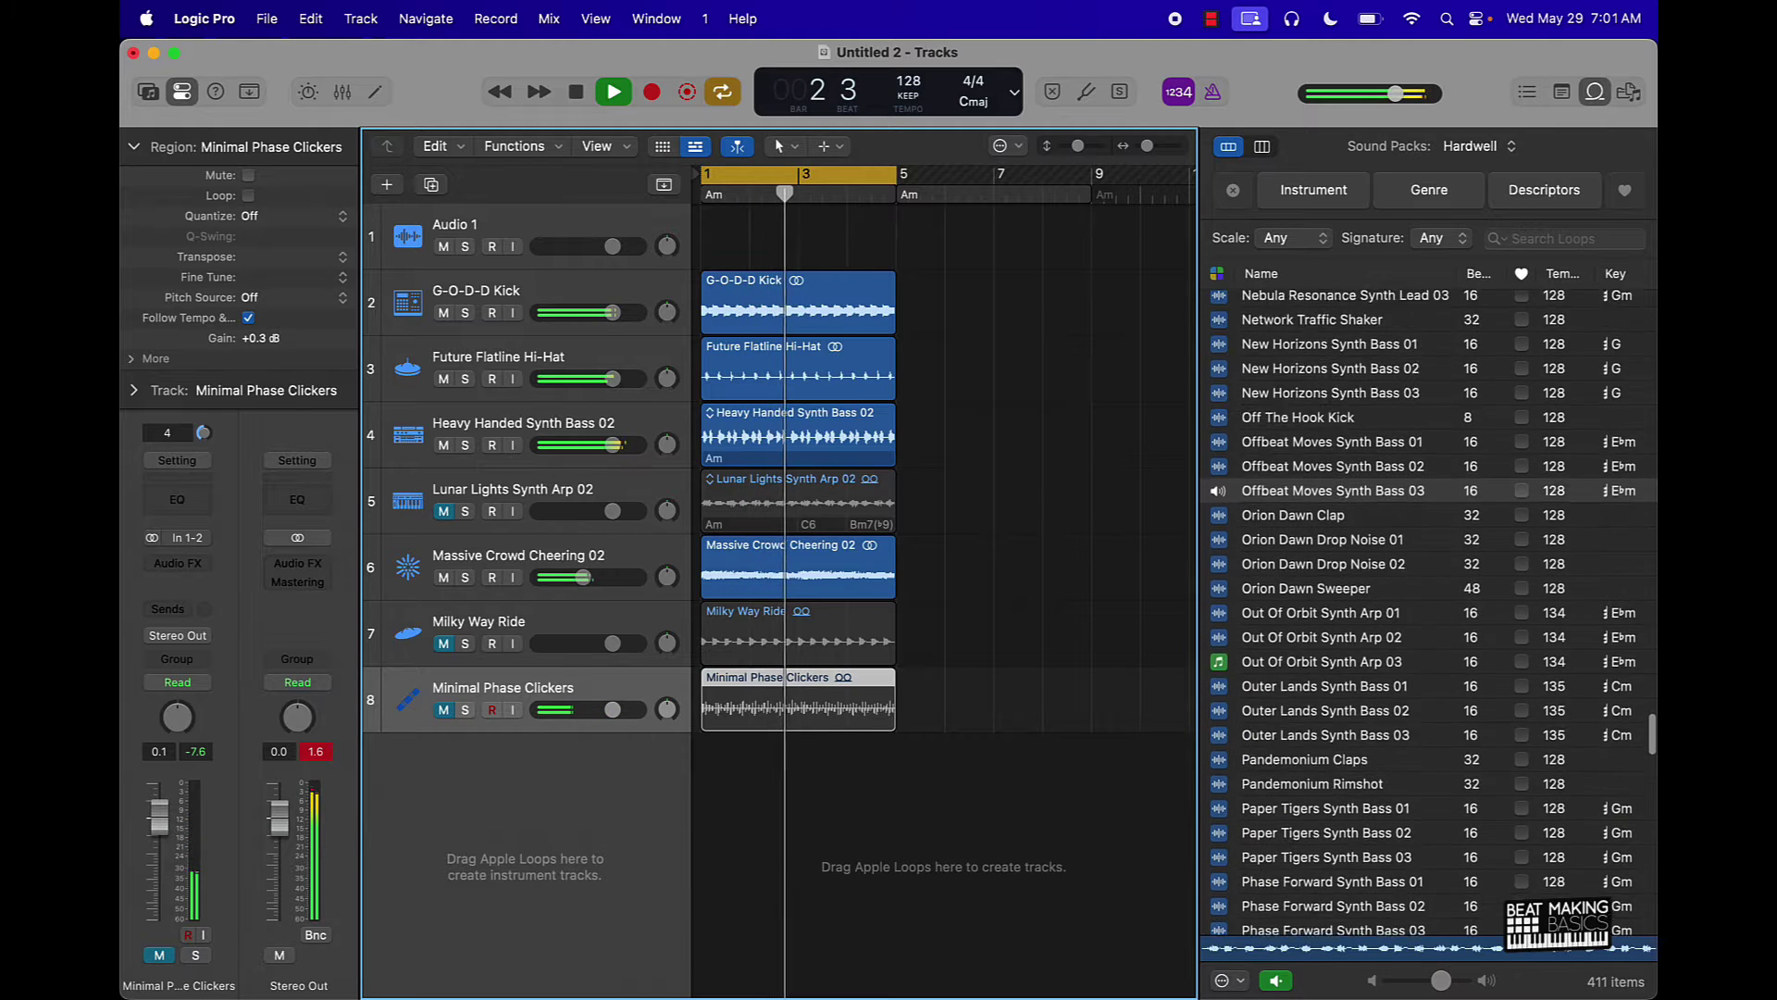
click(1328, 575)
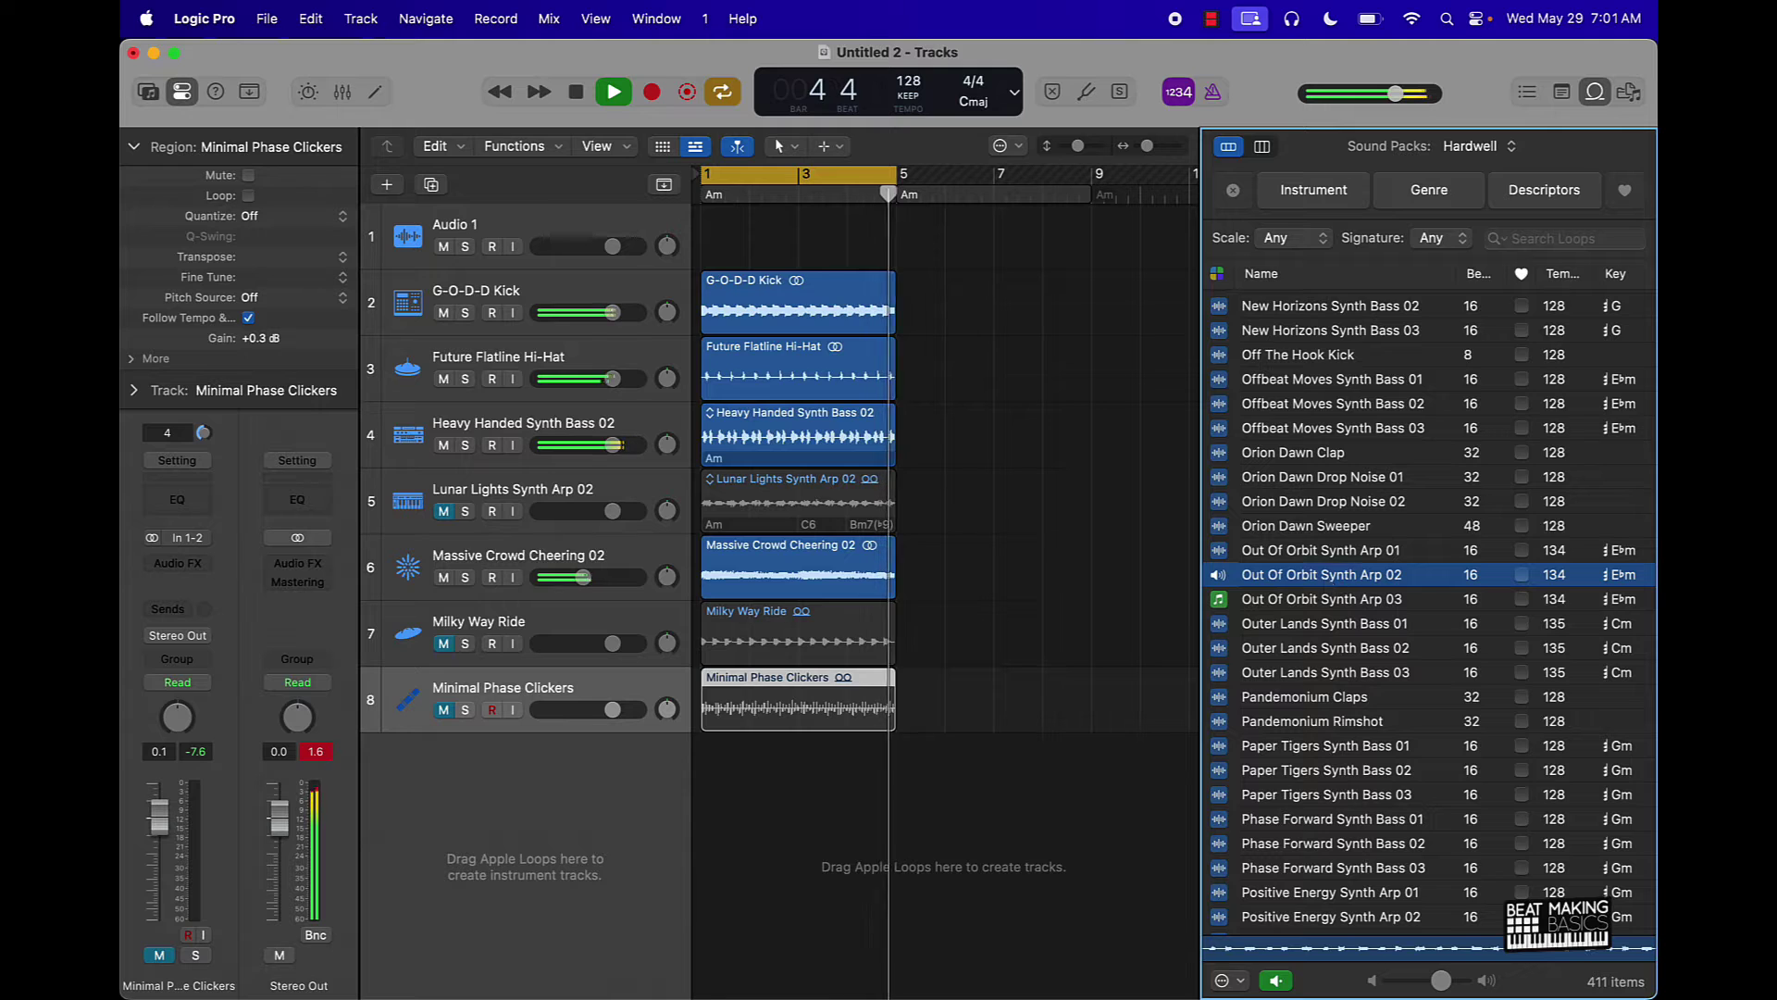
drag(1329, 583, 712, 807)
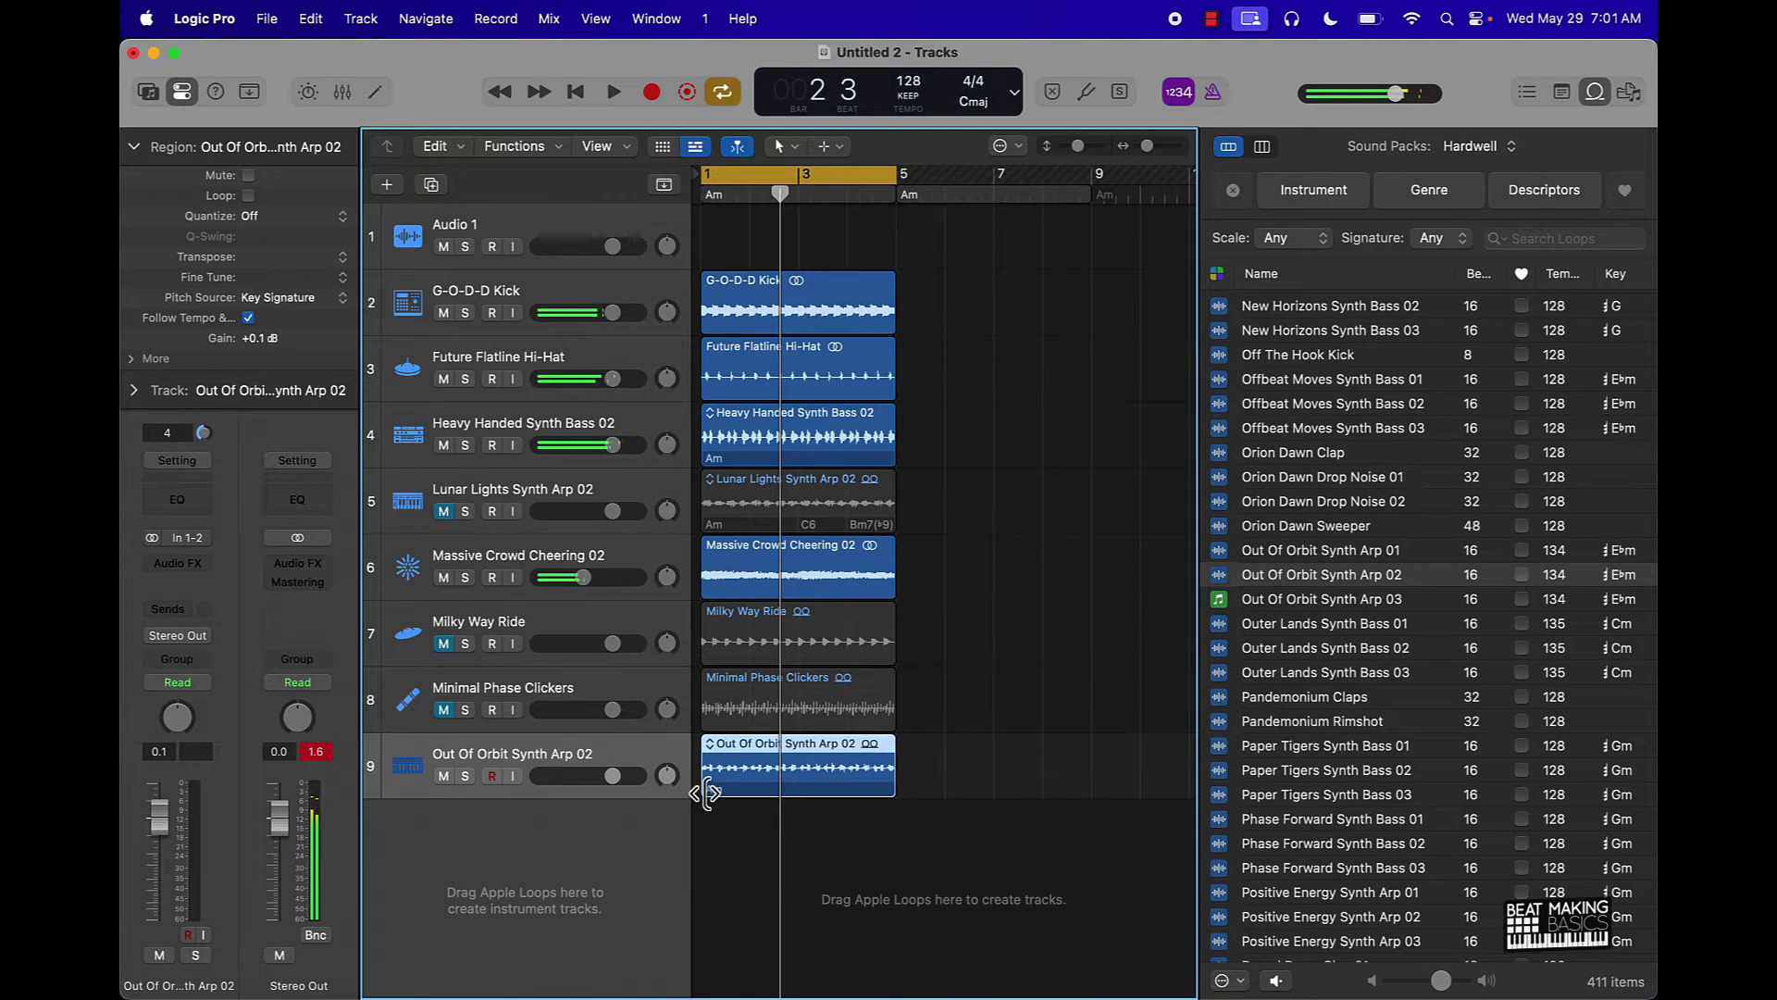
click(996, 817)
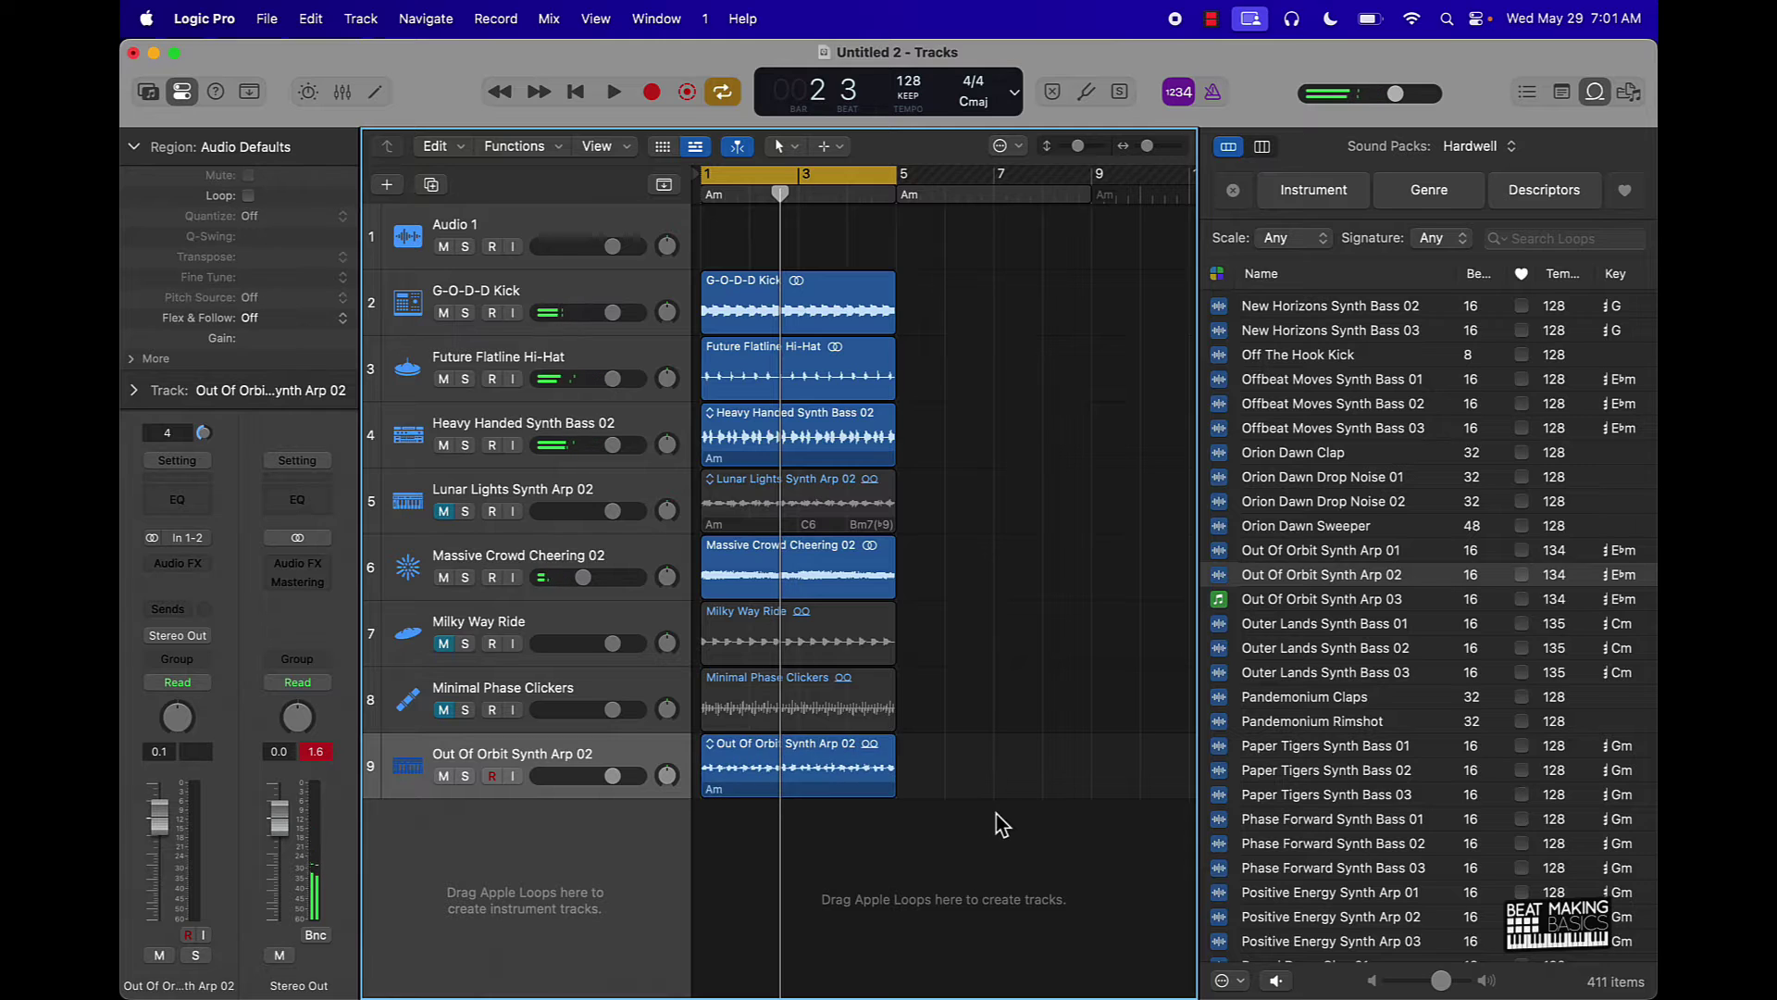
key(space)
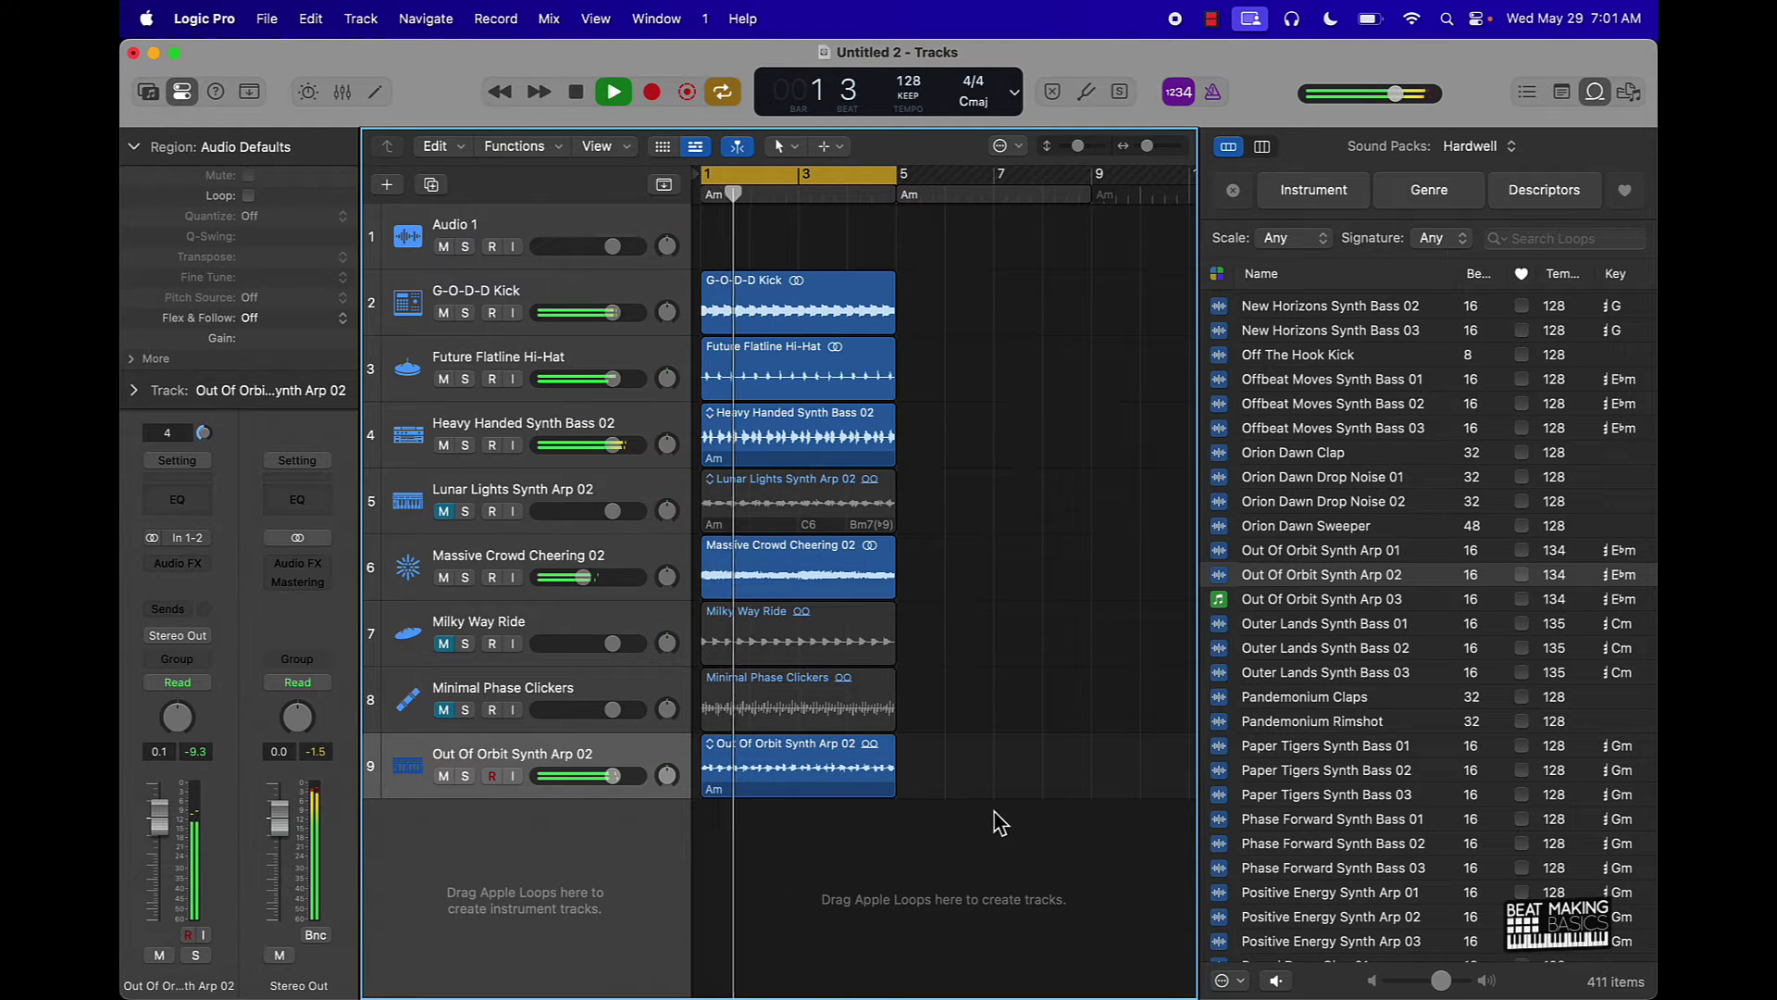
key(XF86AudioRaiseVolume)
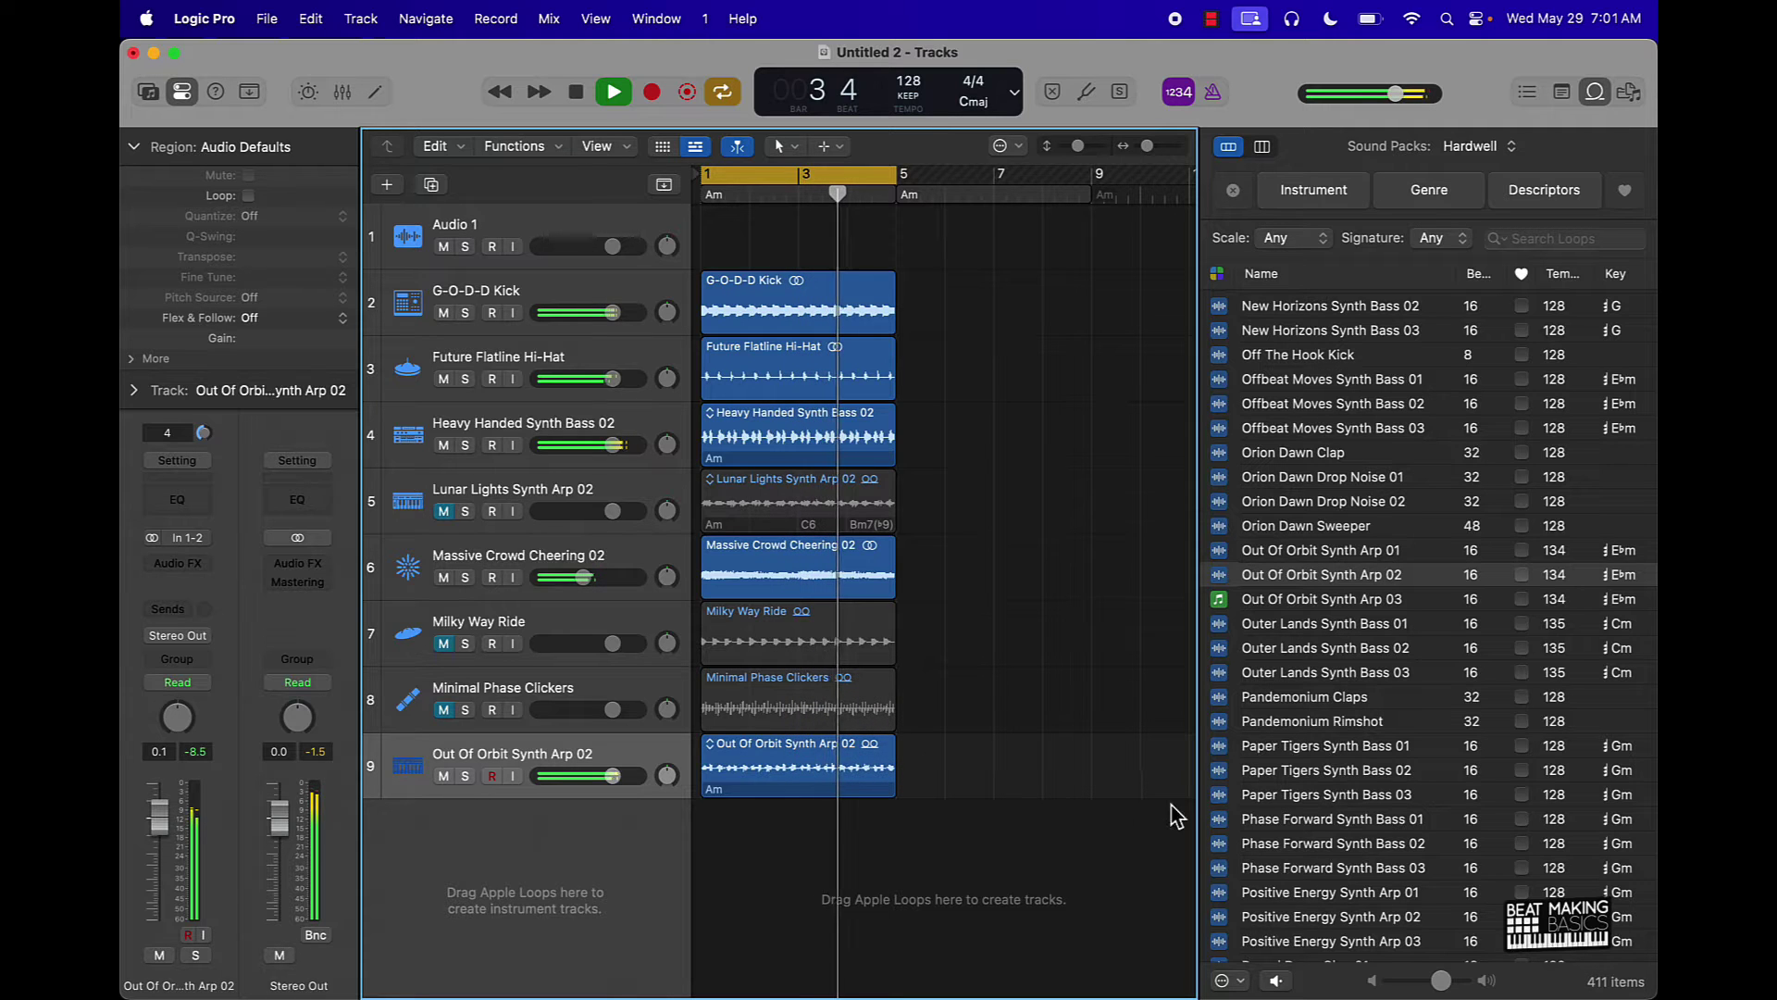
Add Pandemonium Rimshot on a new track at bar 1, trim it to four bars, and move the track above Out Of Orbit Synth Arp 02
click(1312, 722)
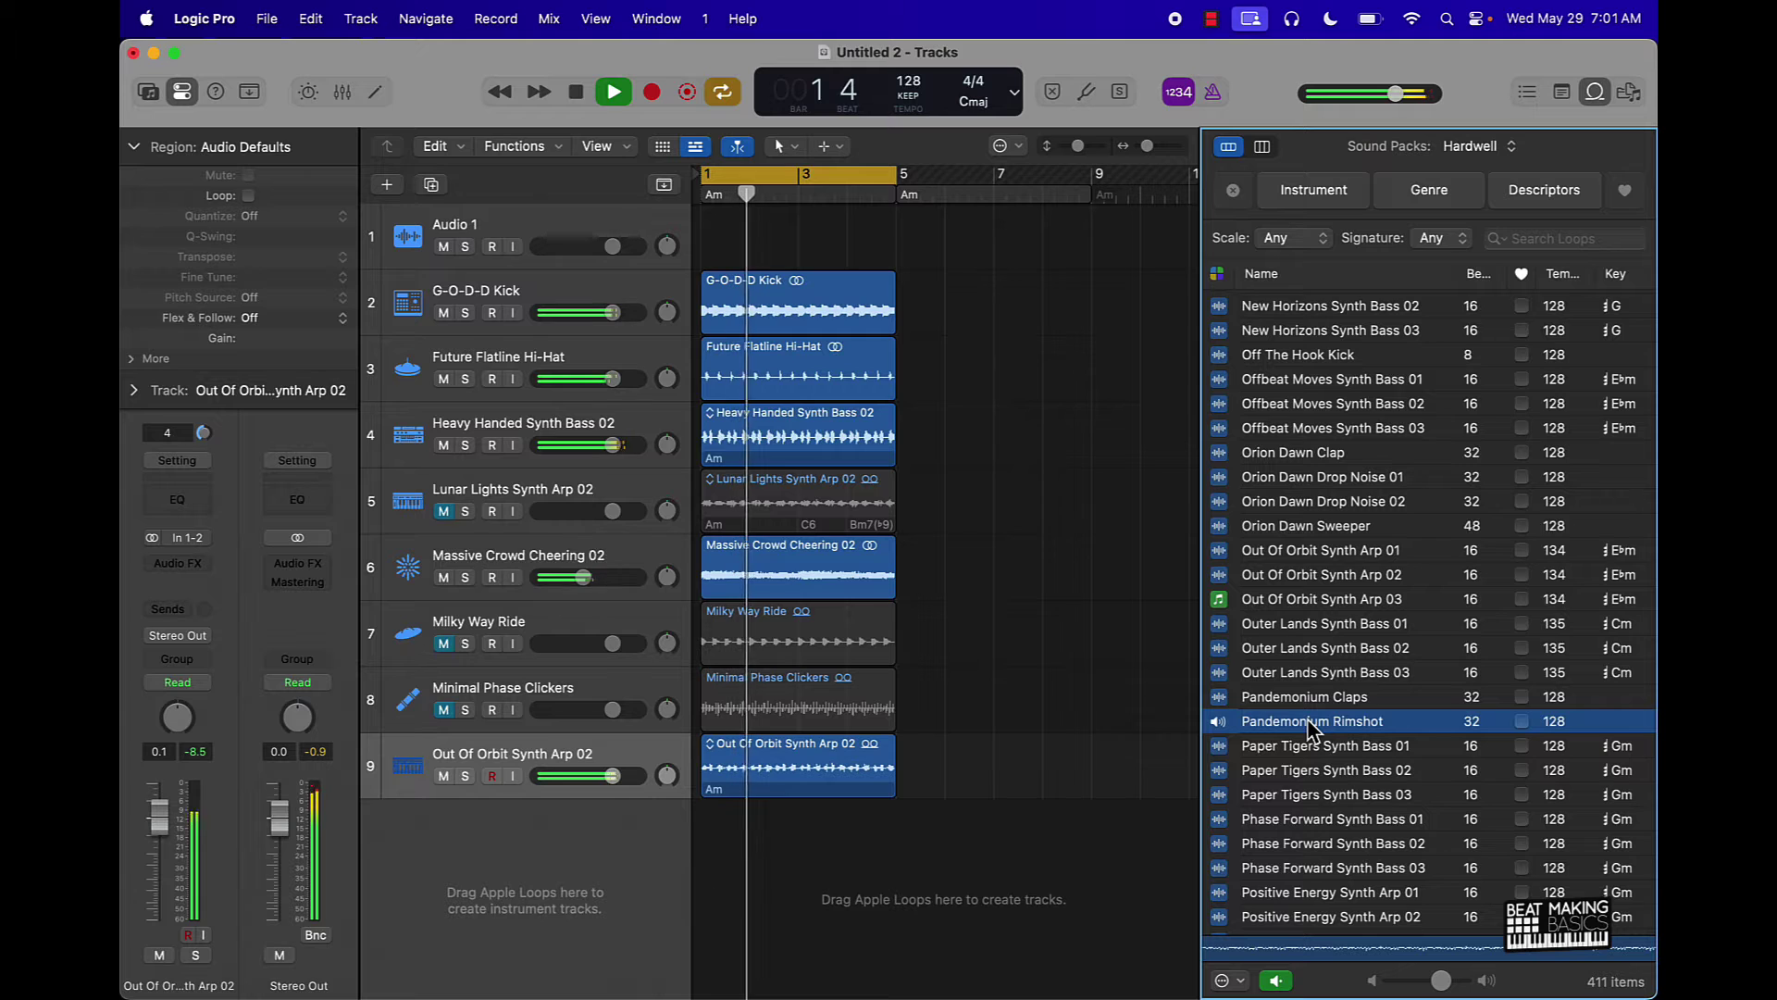
drag(1307, 718, 708, 858)
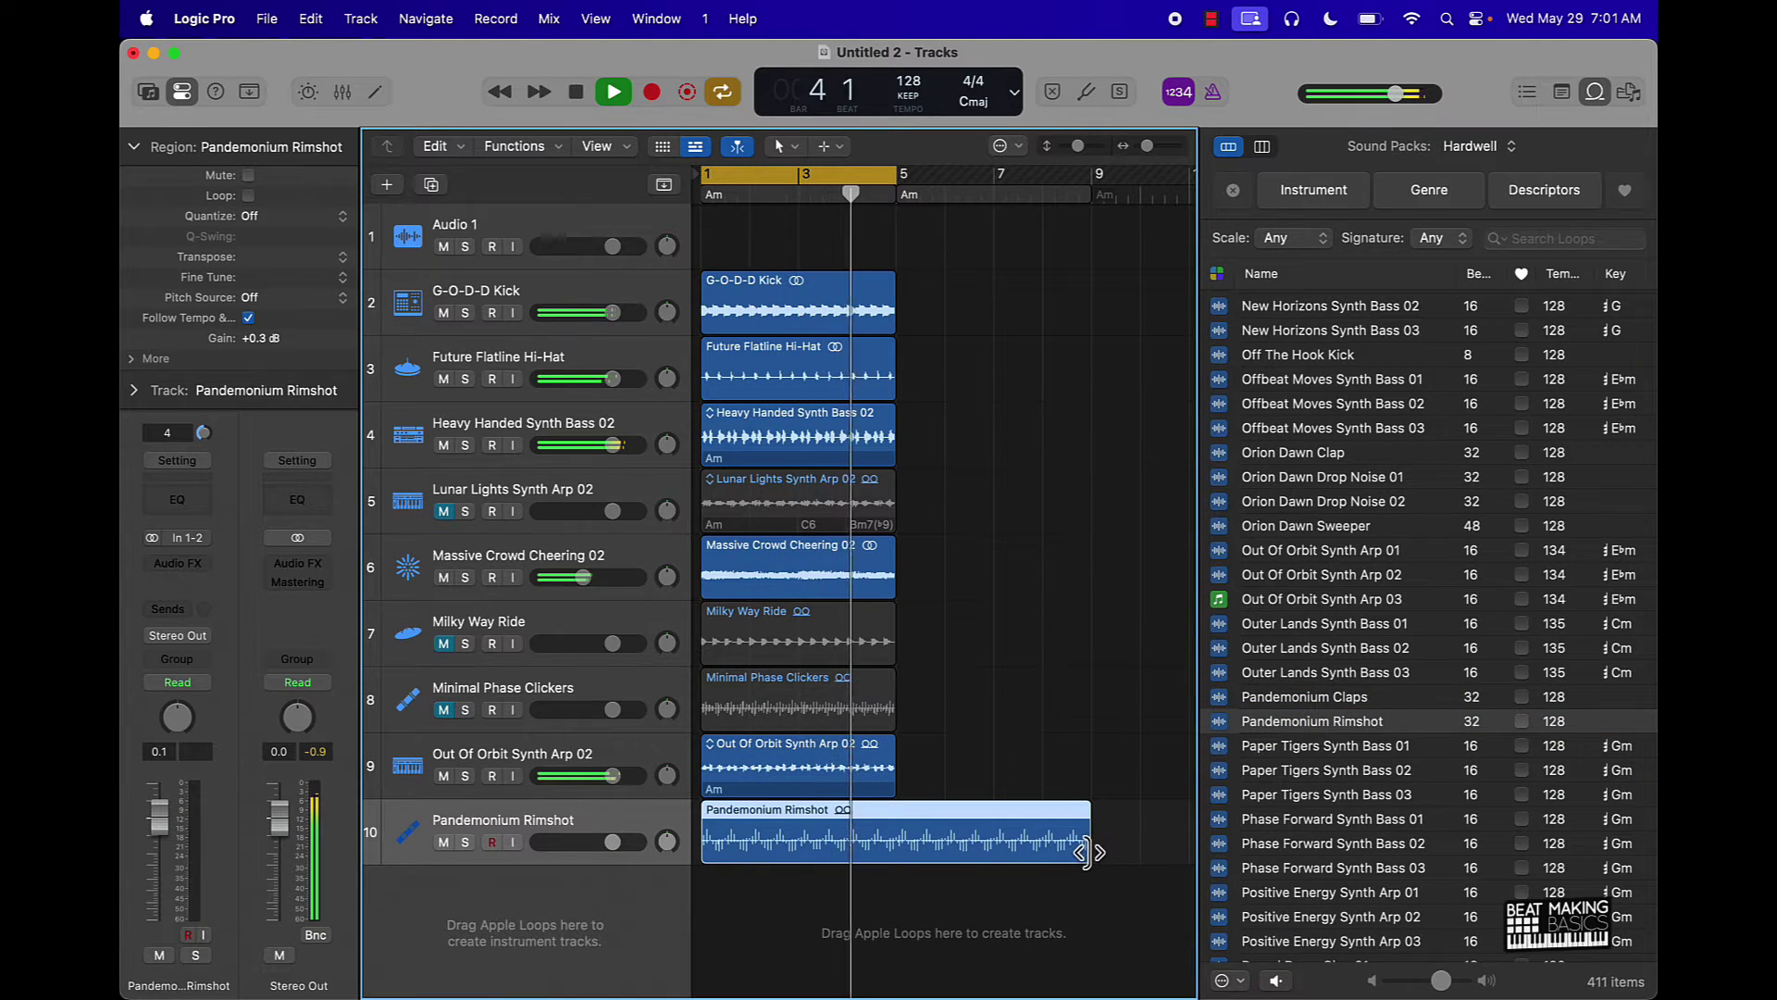
drag(1090, 851, 890, 854)
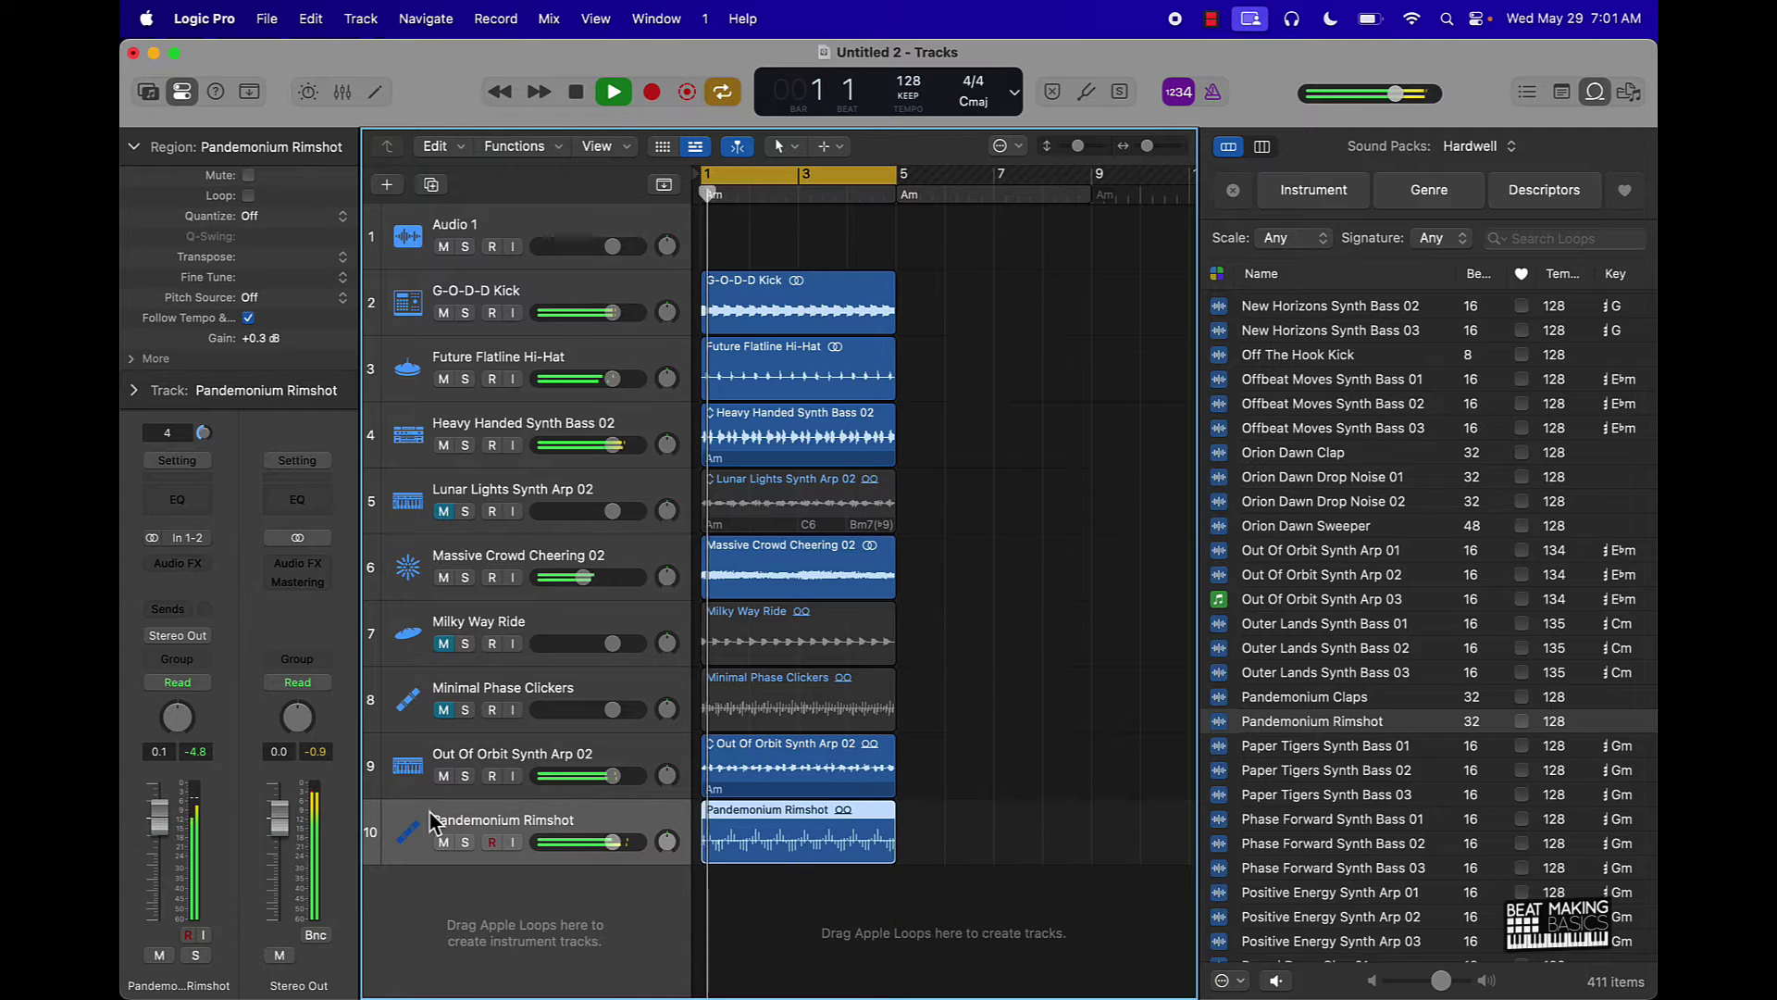
drag(426, 809, 428, 738)
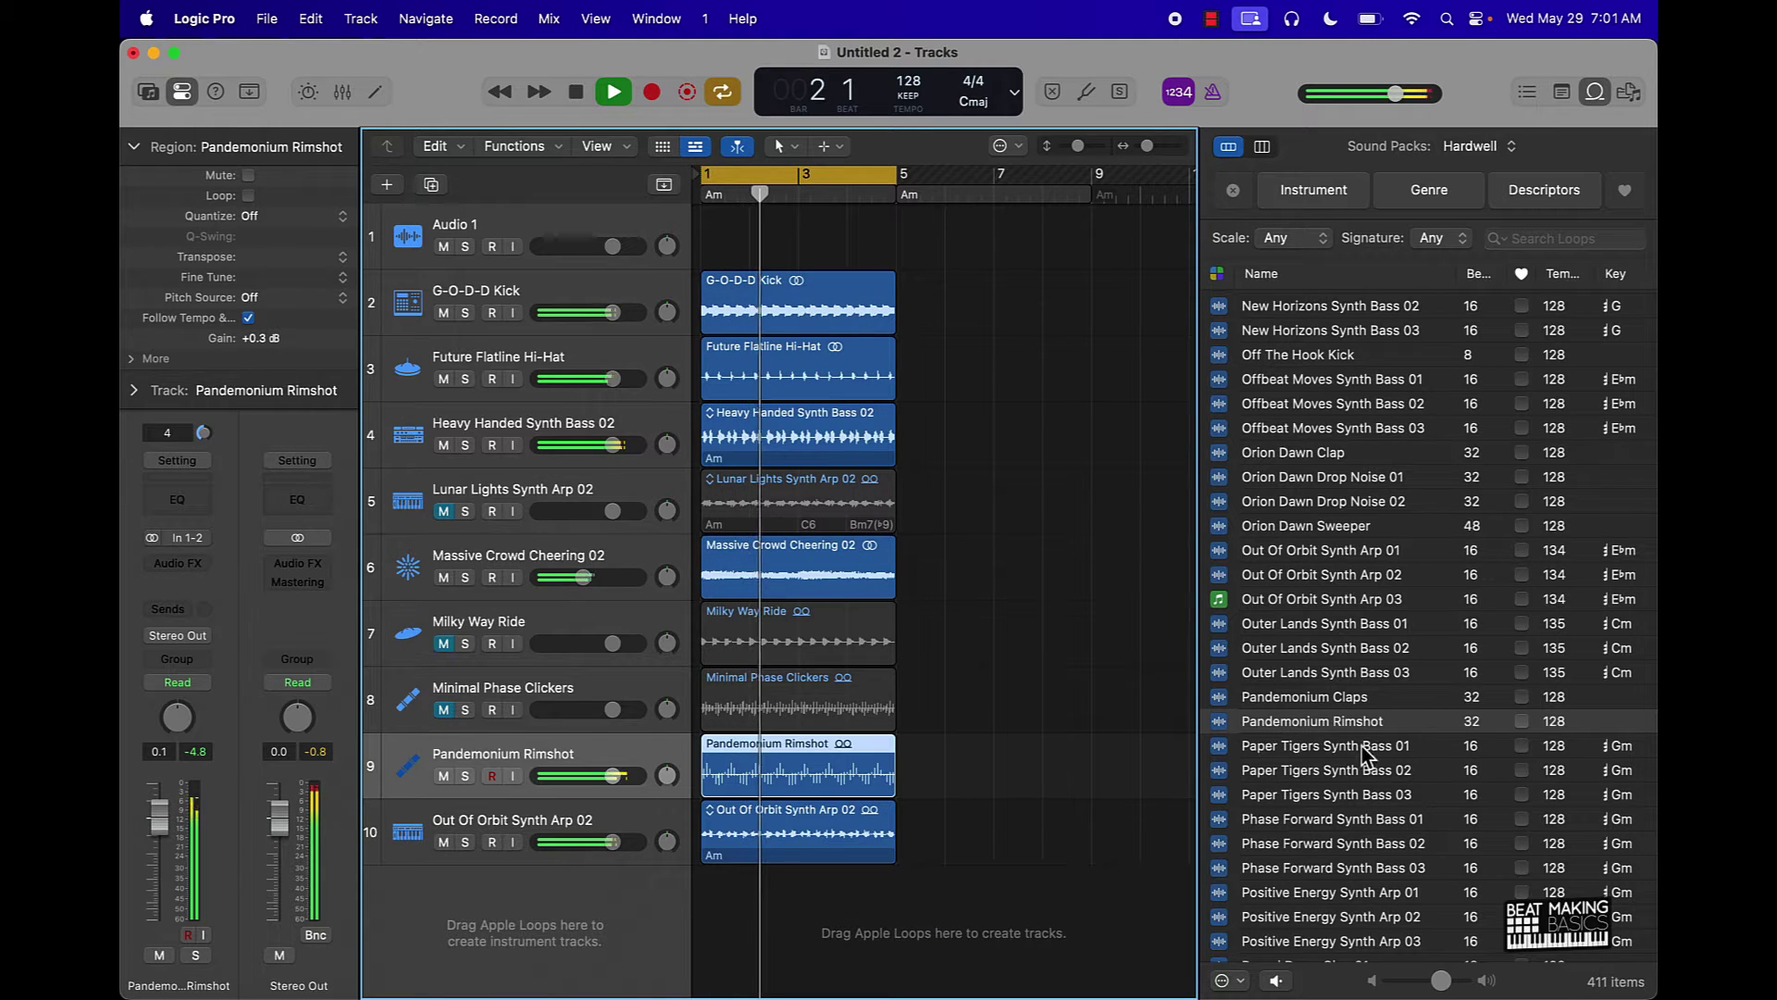
Audition the Positive Energy Synth Arp 01, 02 and 03 loops against the playing beat
scroll(1342, 847, down, 5)
click(1353, 758)
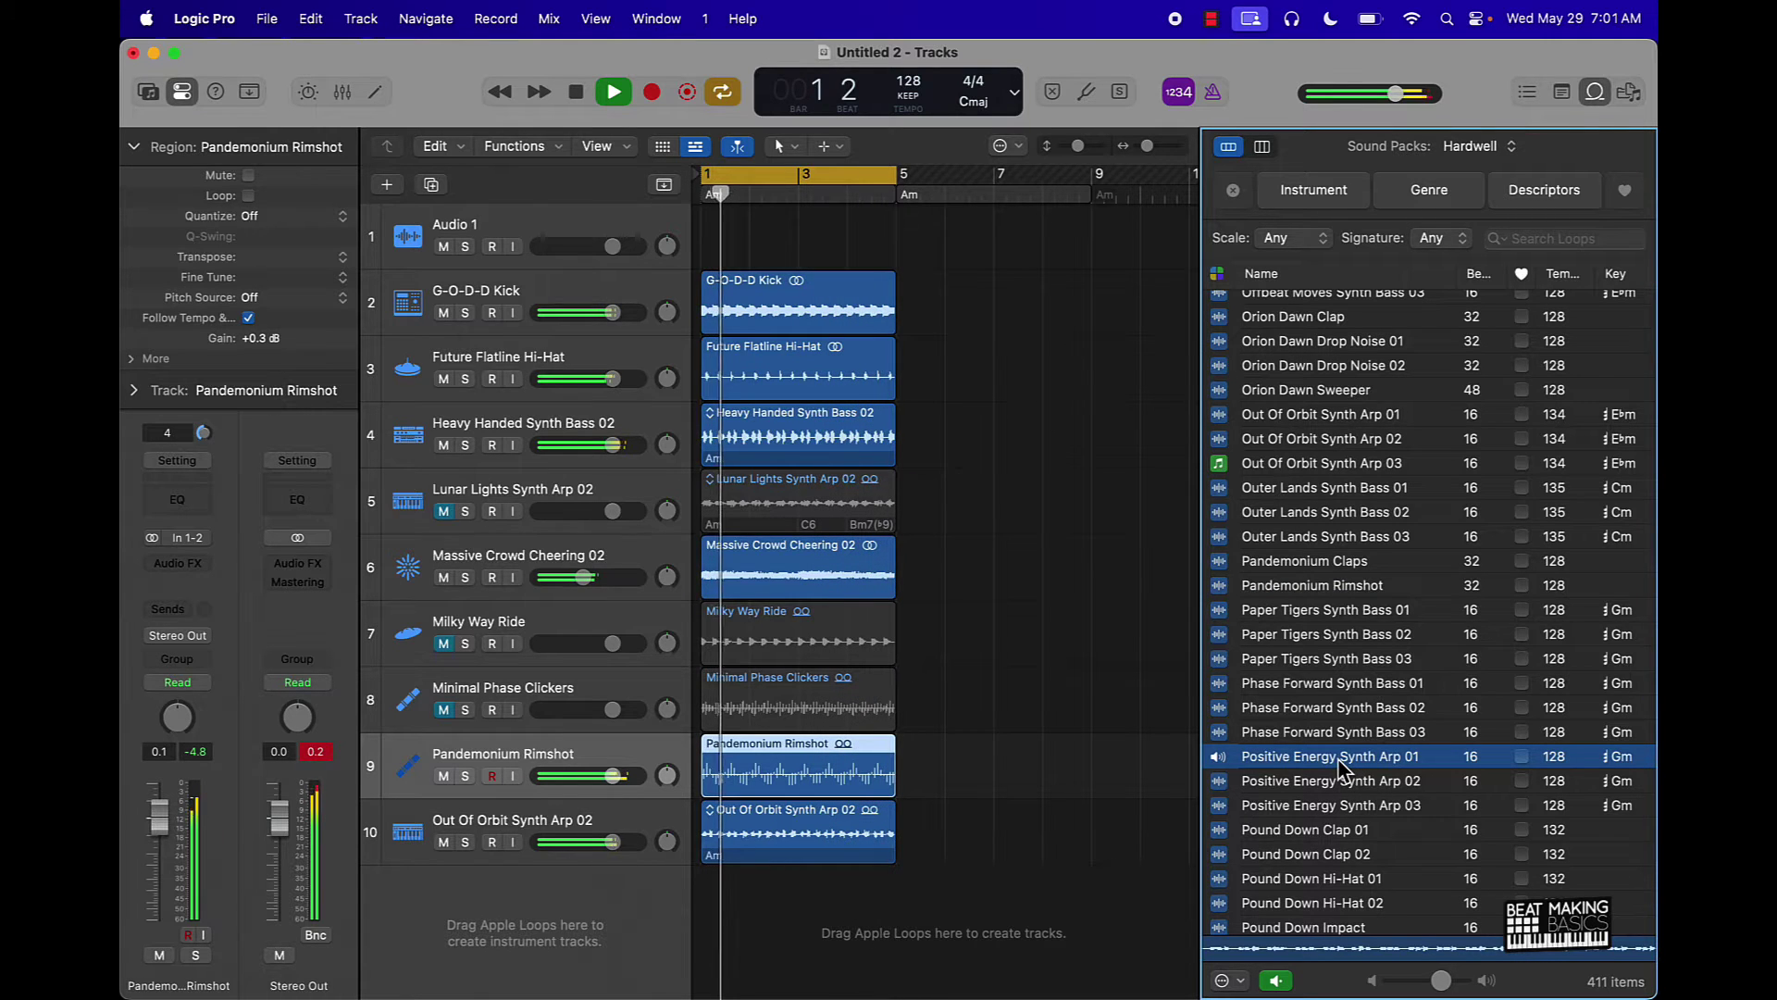
click(1340, 786)
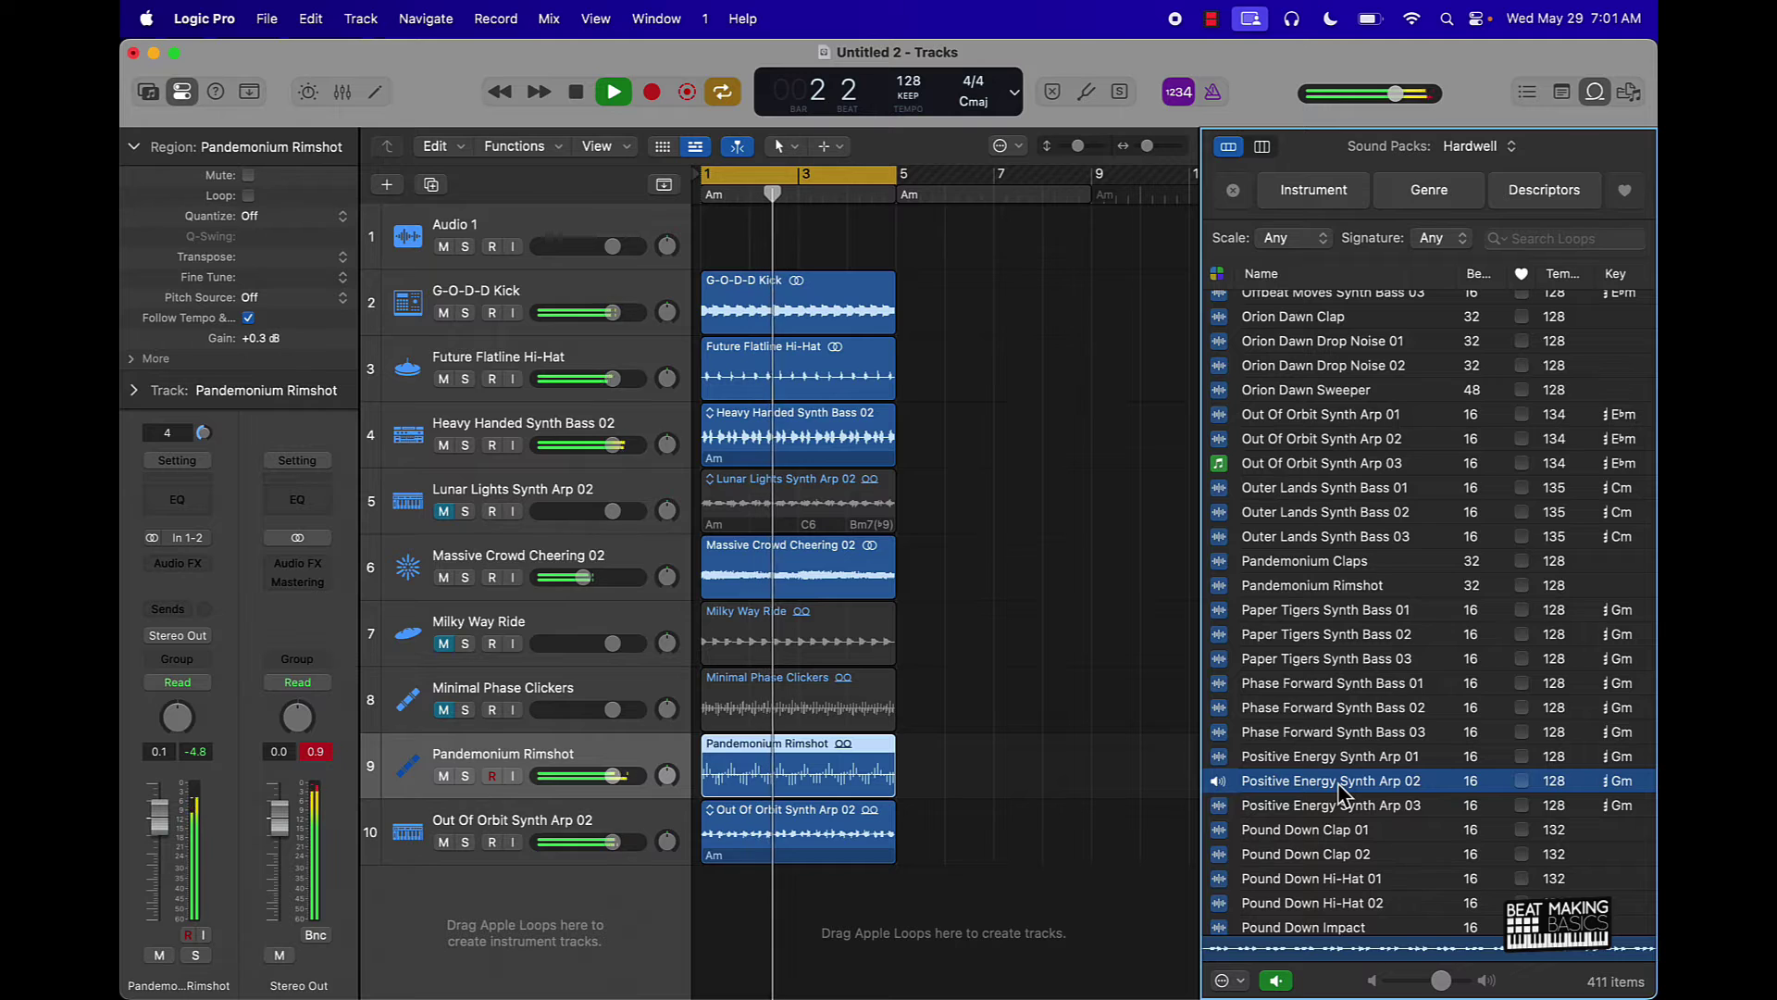
click(1339, 806)
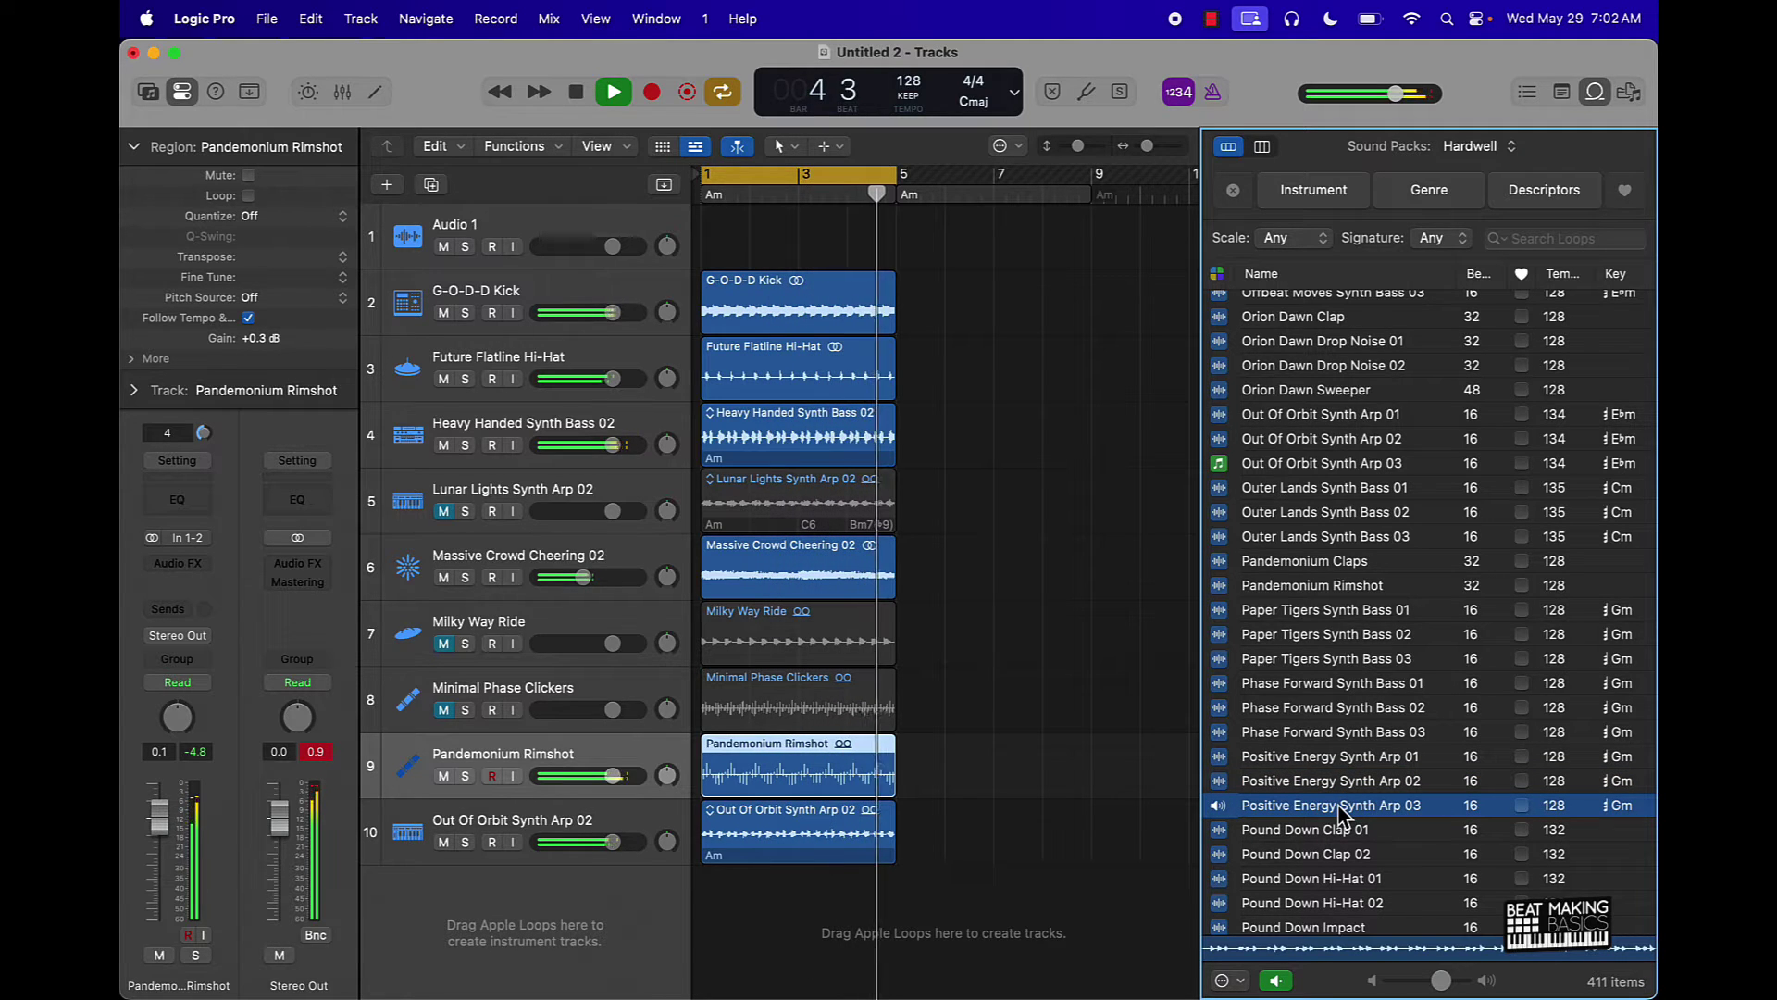
click(1340, 757)
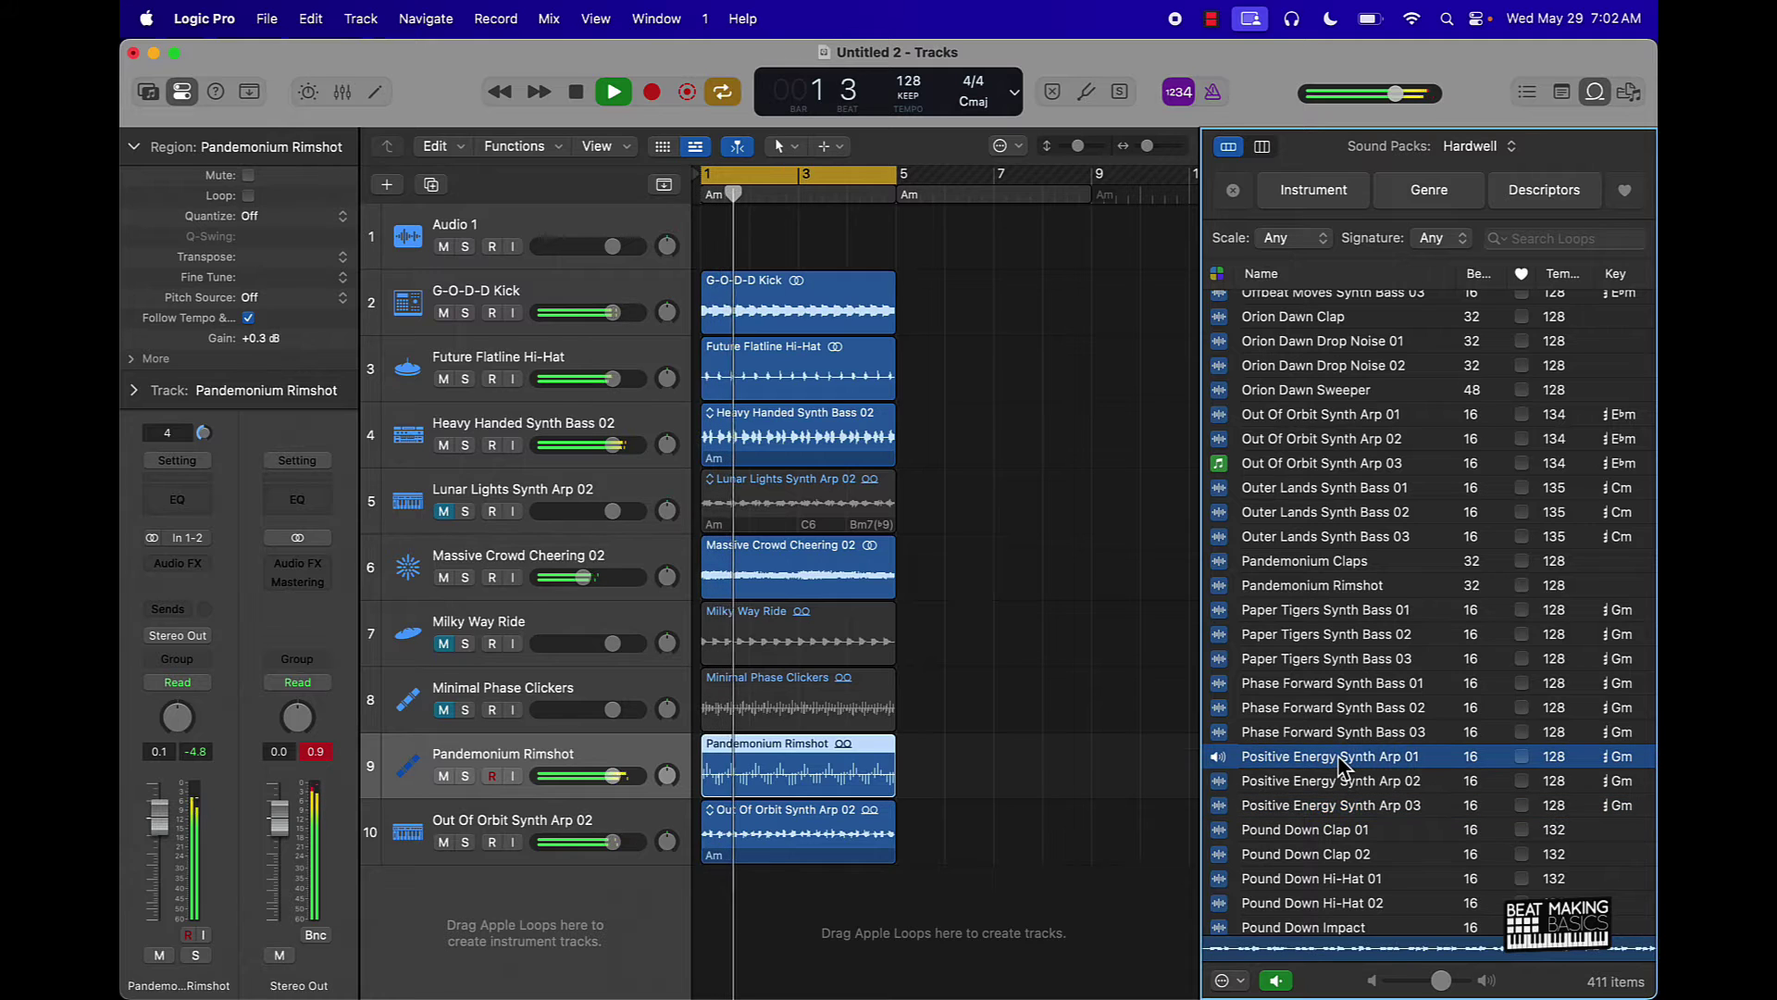
click(1339, 764)
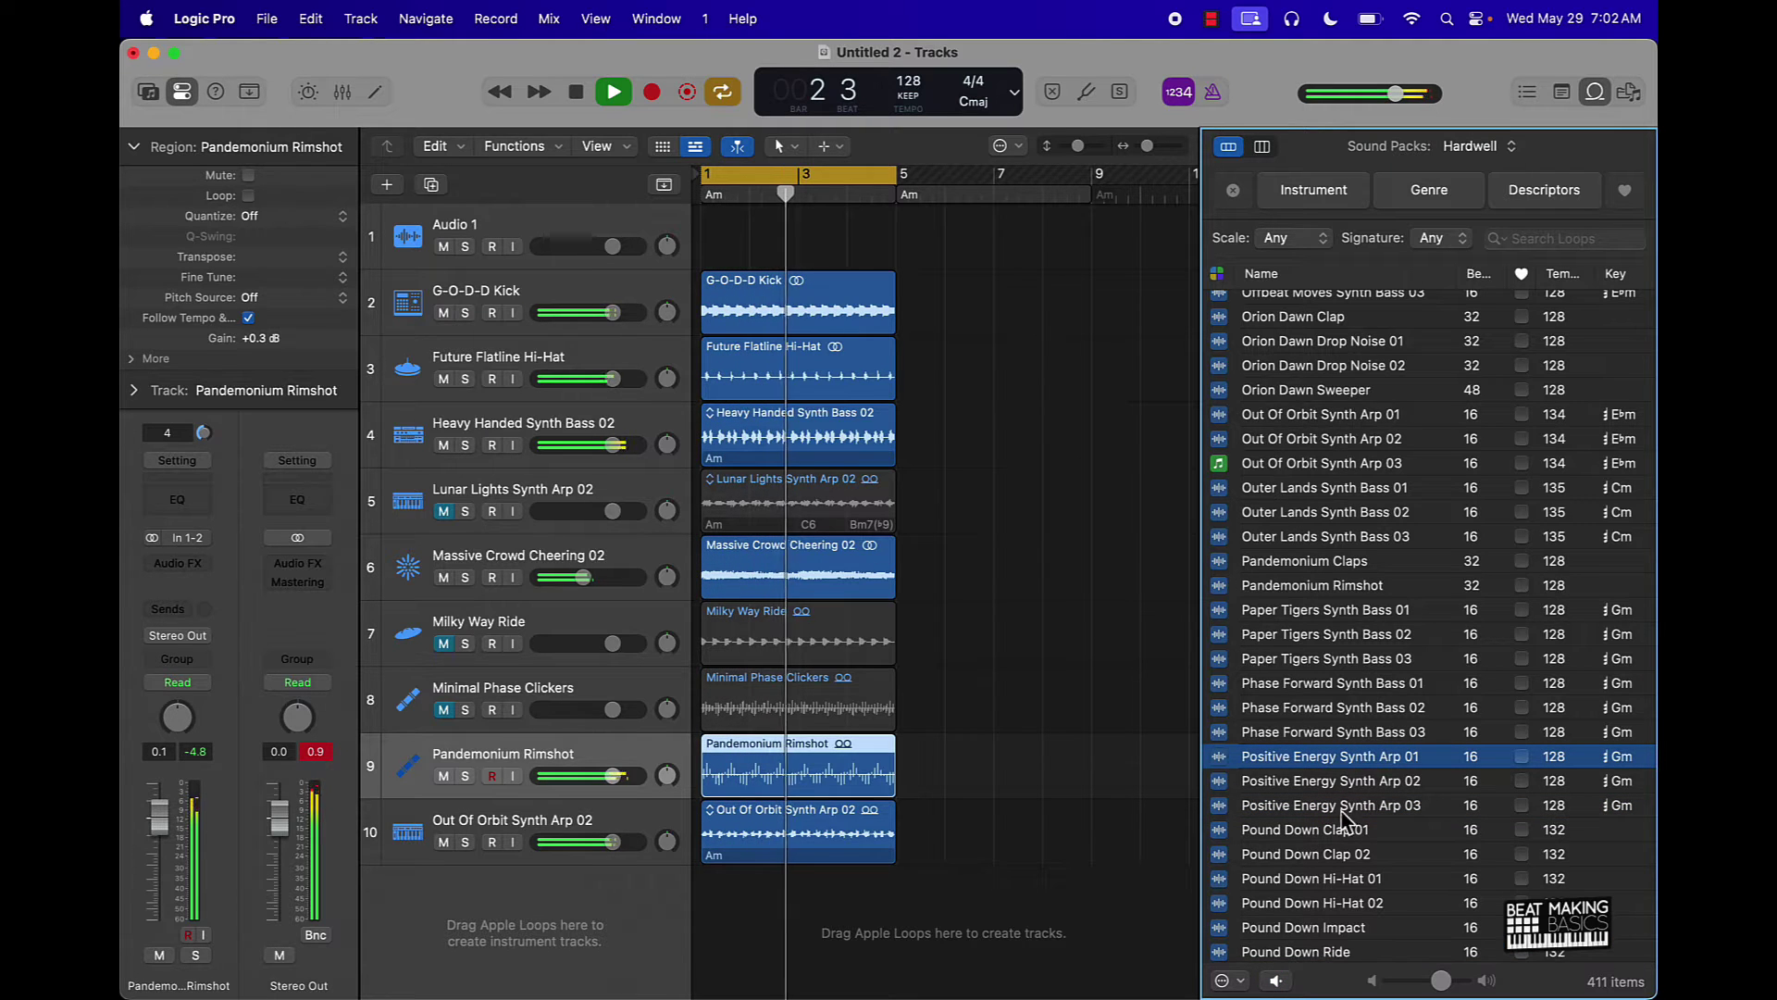
Mute the Pandemonium Rimshot, Out Of Orbit Synth Arp 02 and Heavy Handed Synth Bass 02 tracks
click(443, 776)
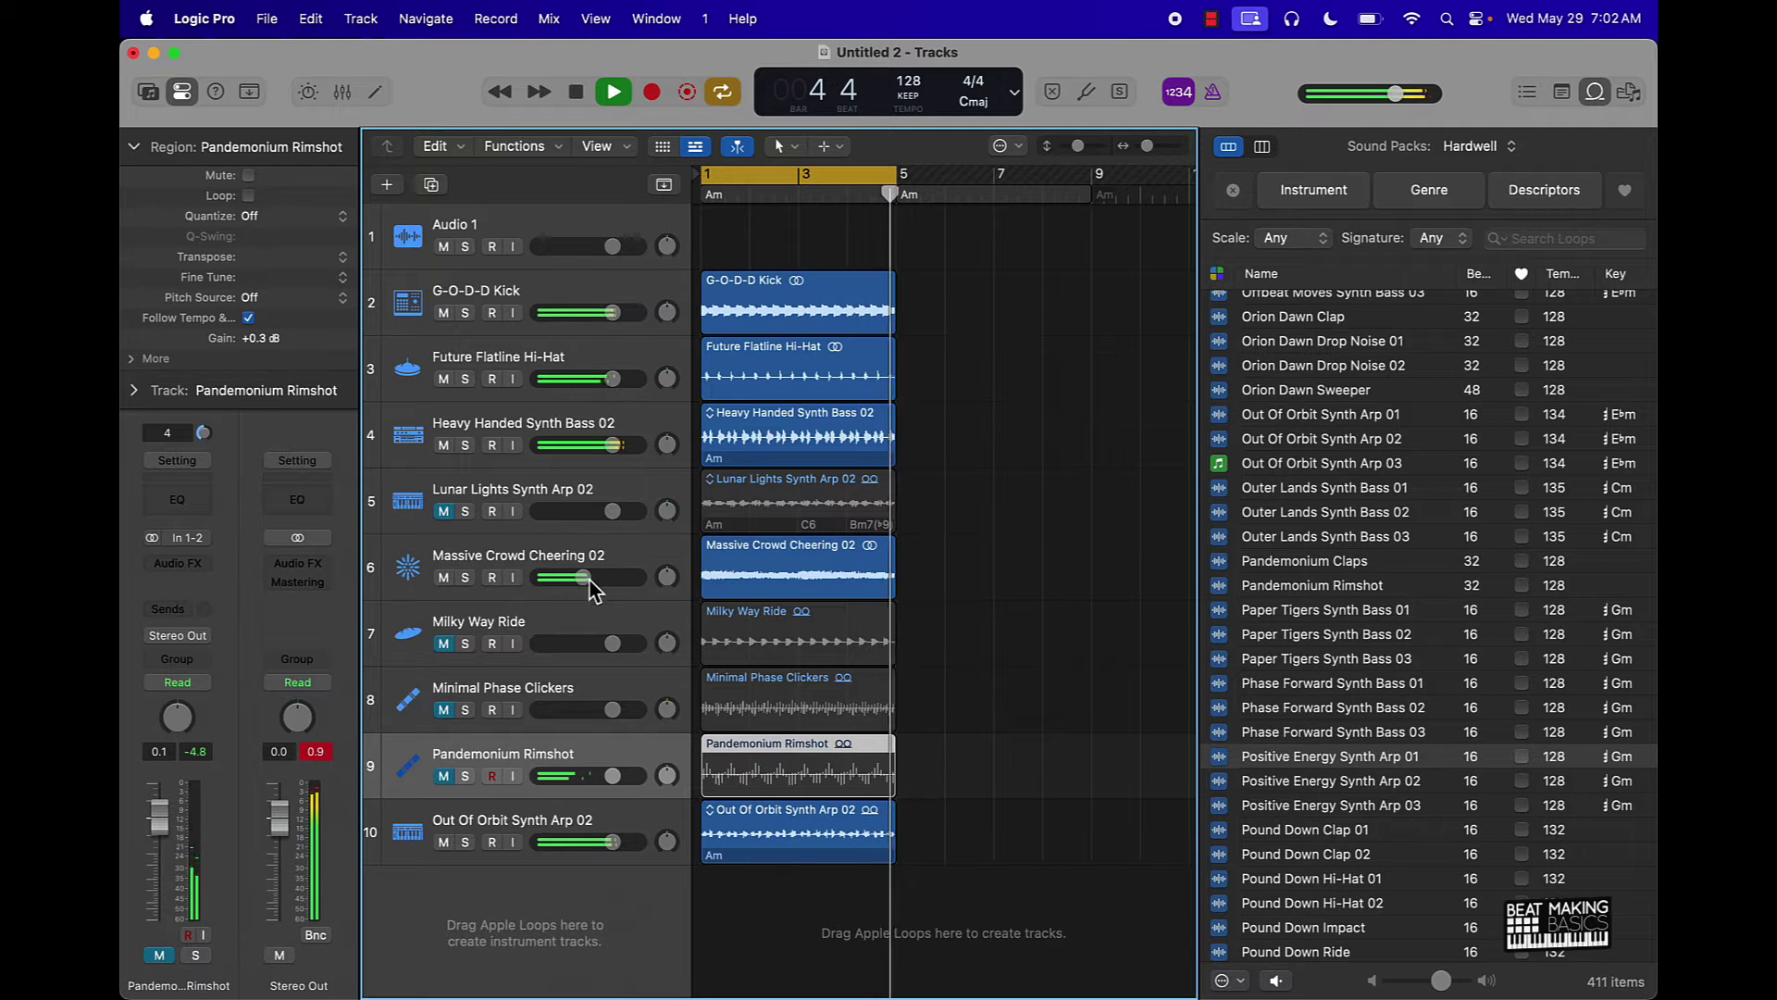
drag(590, 583, 577, 583)
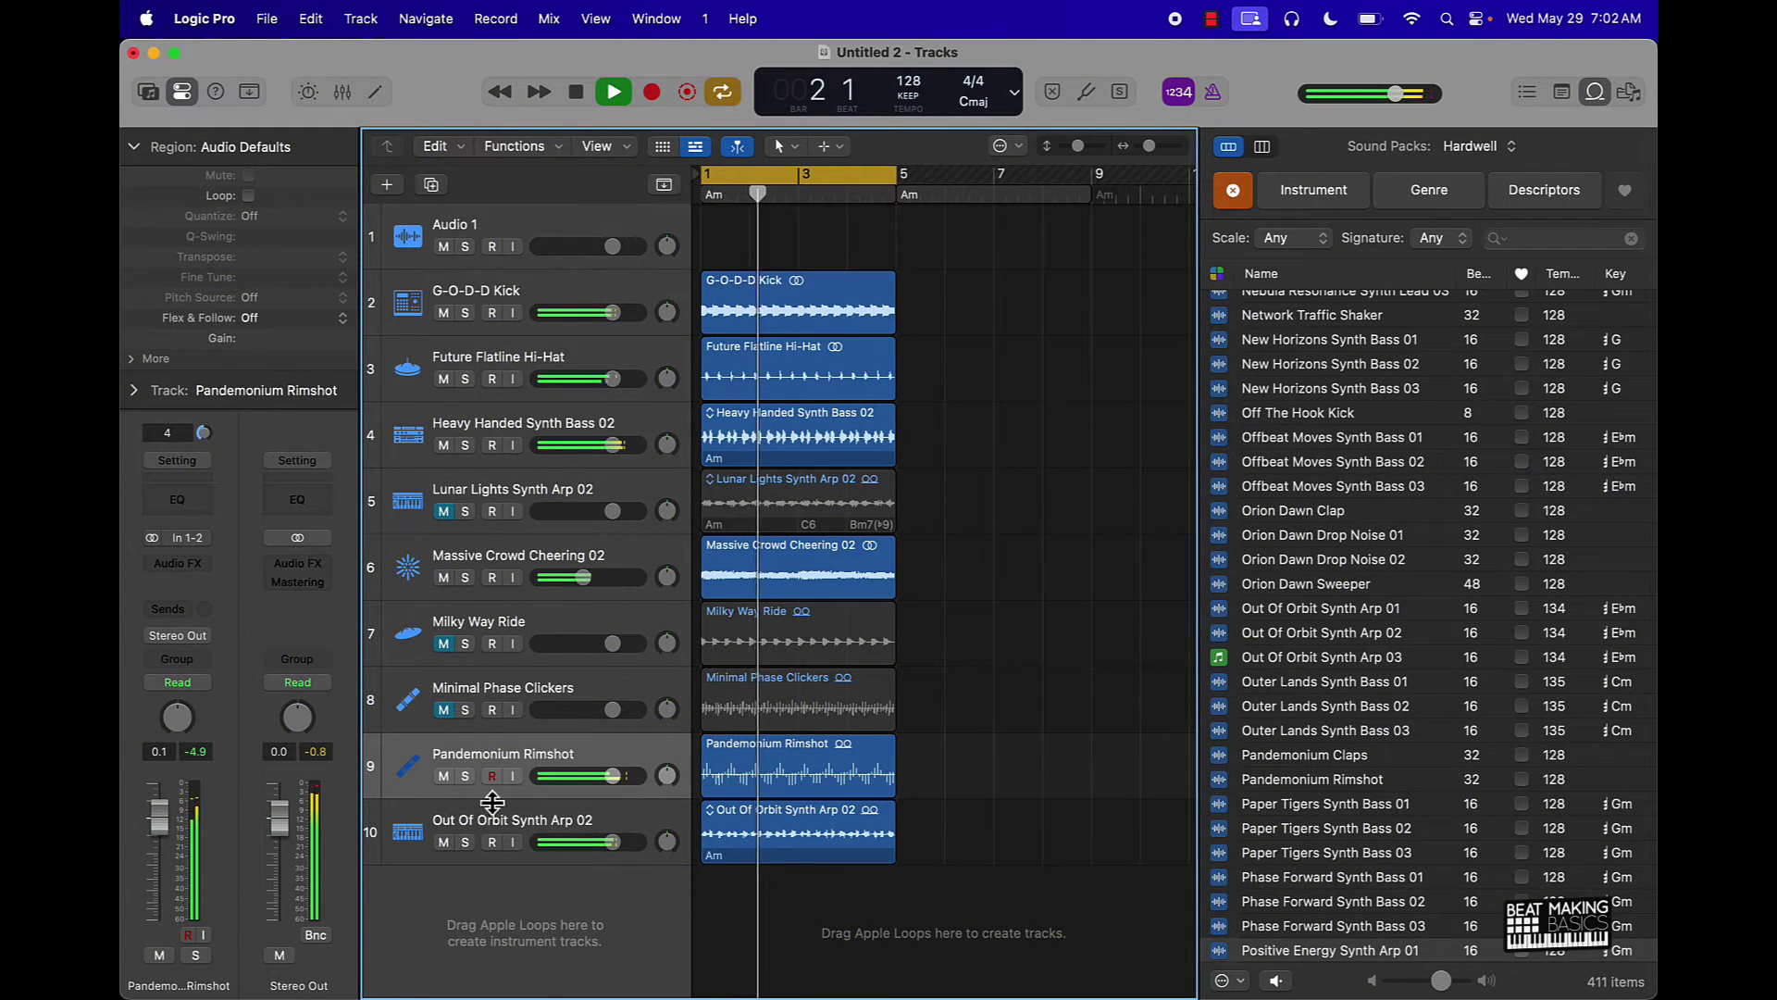
click(444, 776)
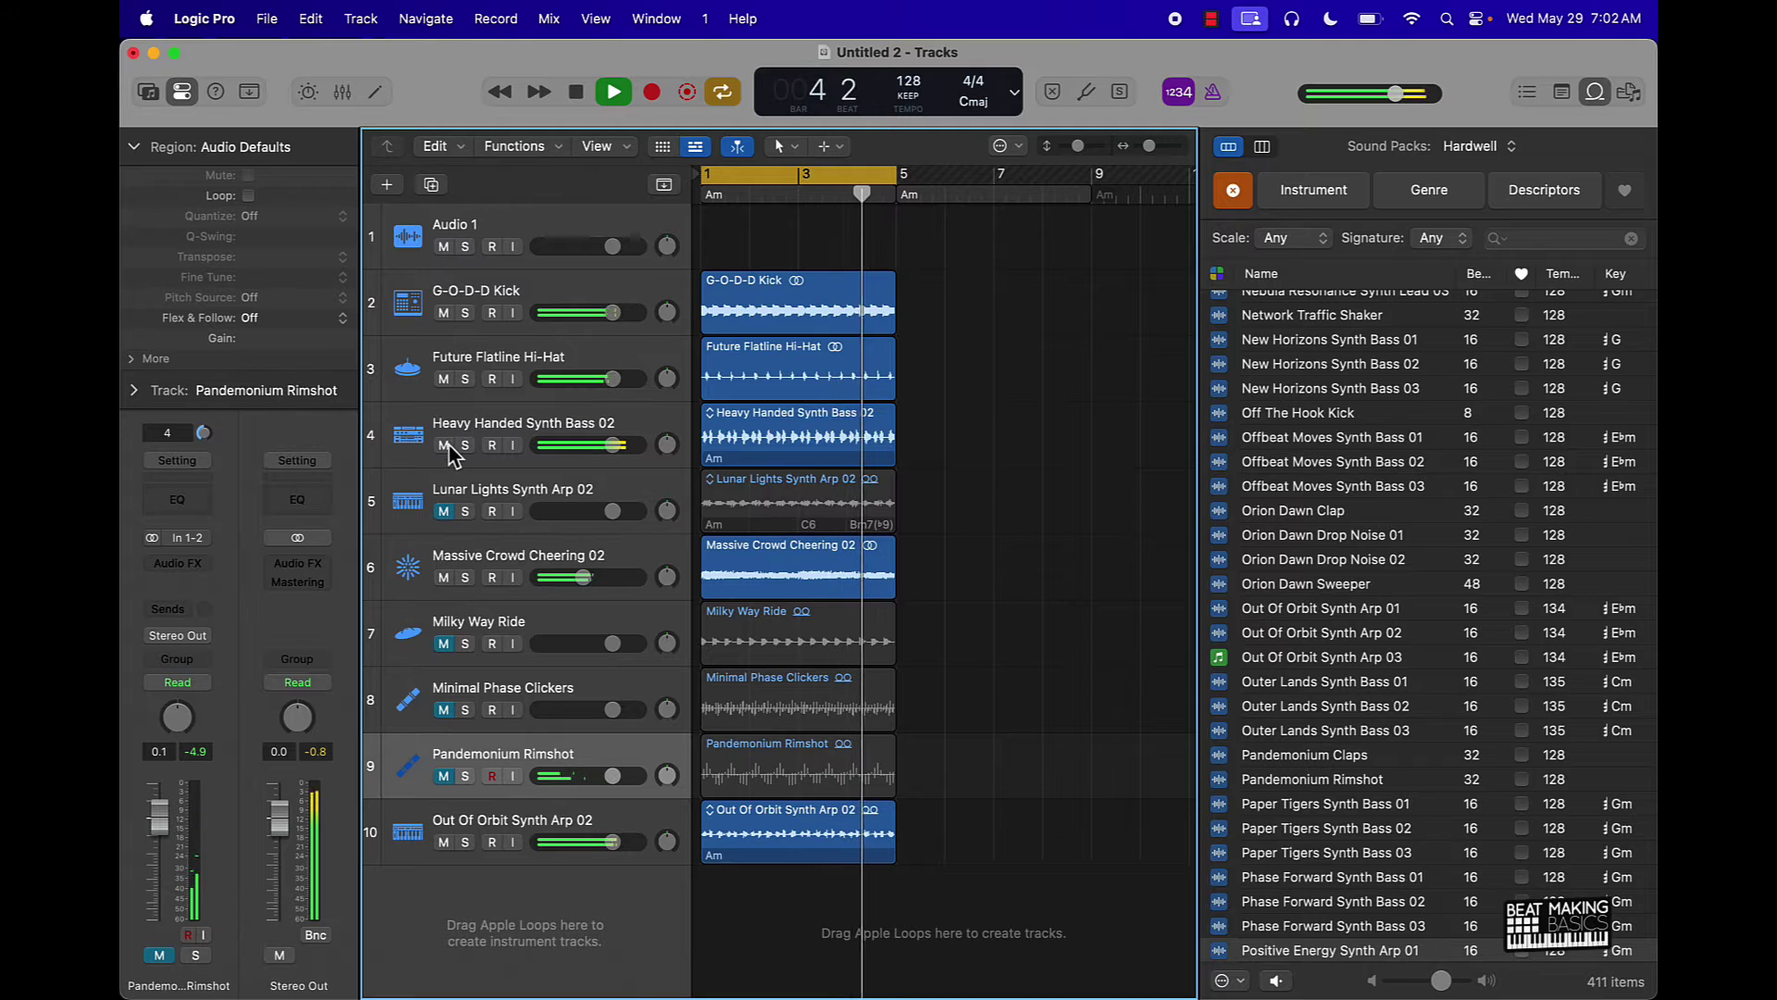
click(444, 842)
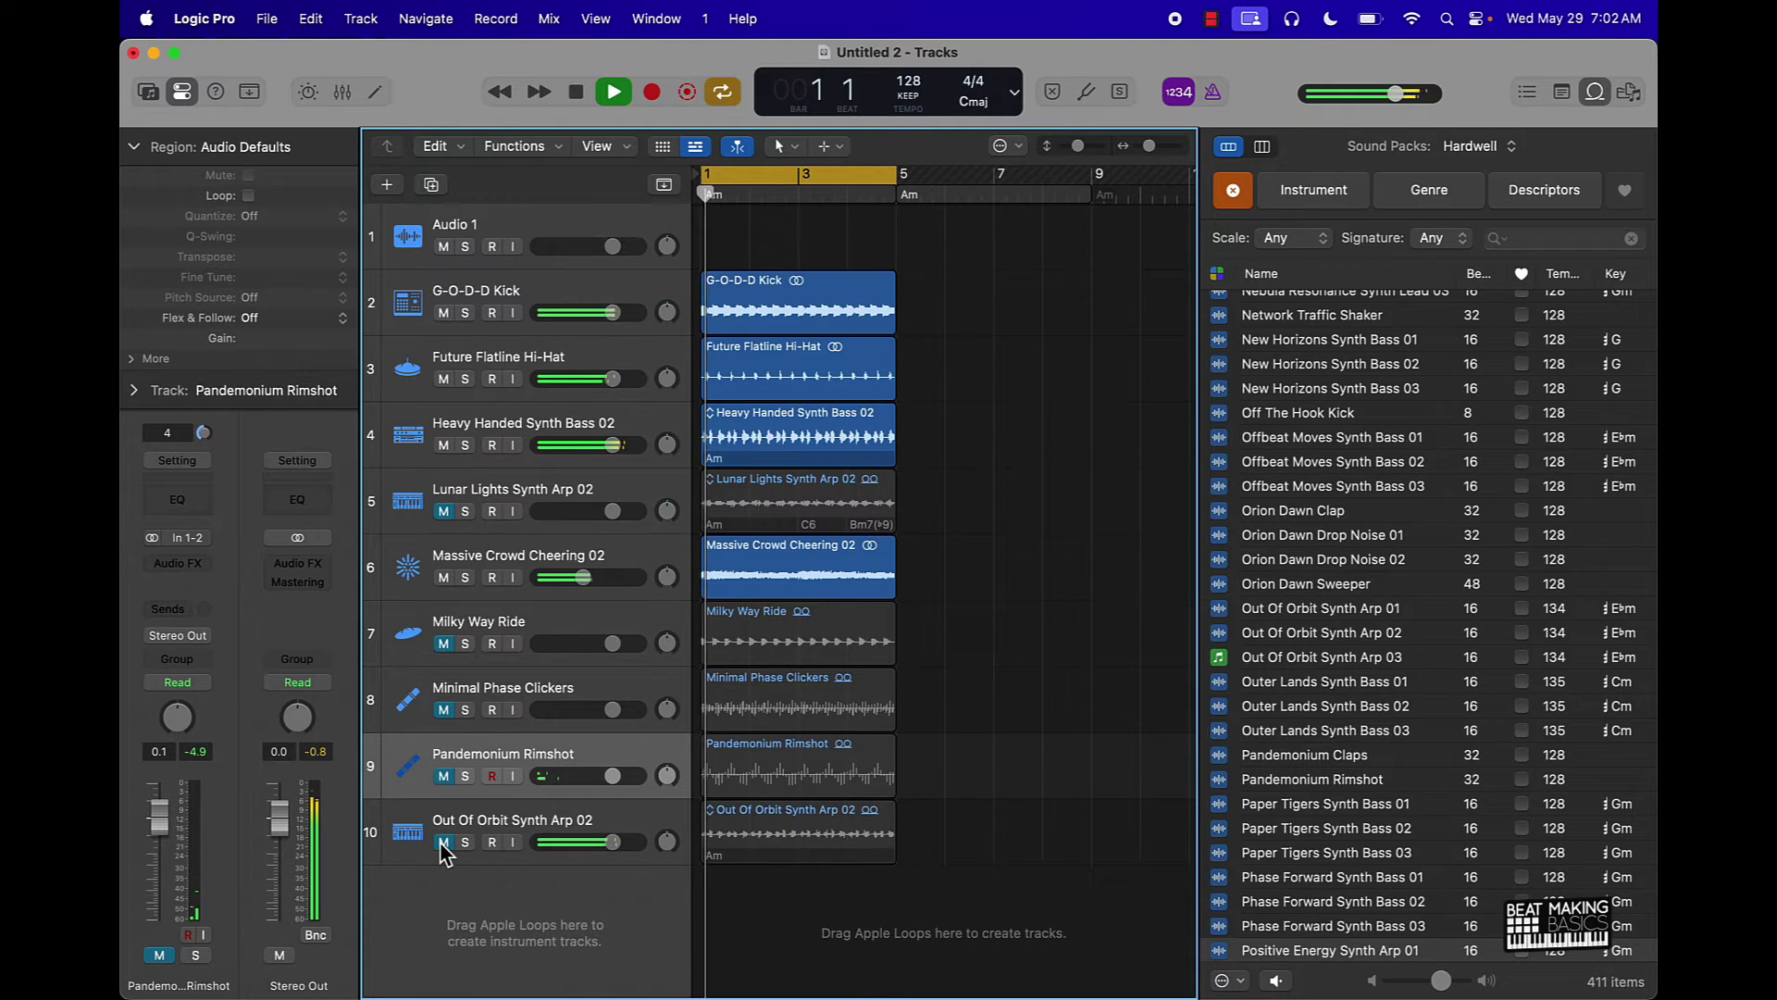
click(445, 445)
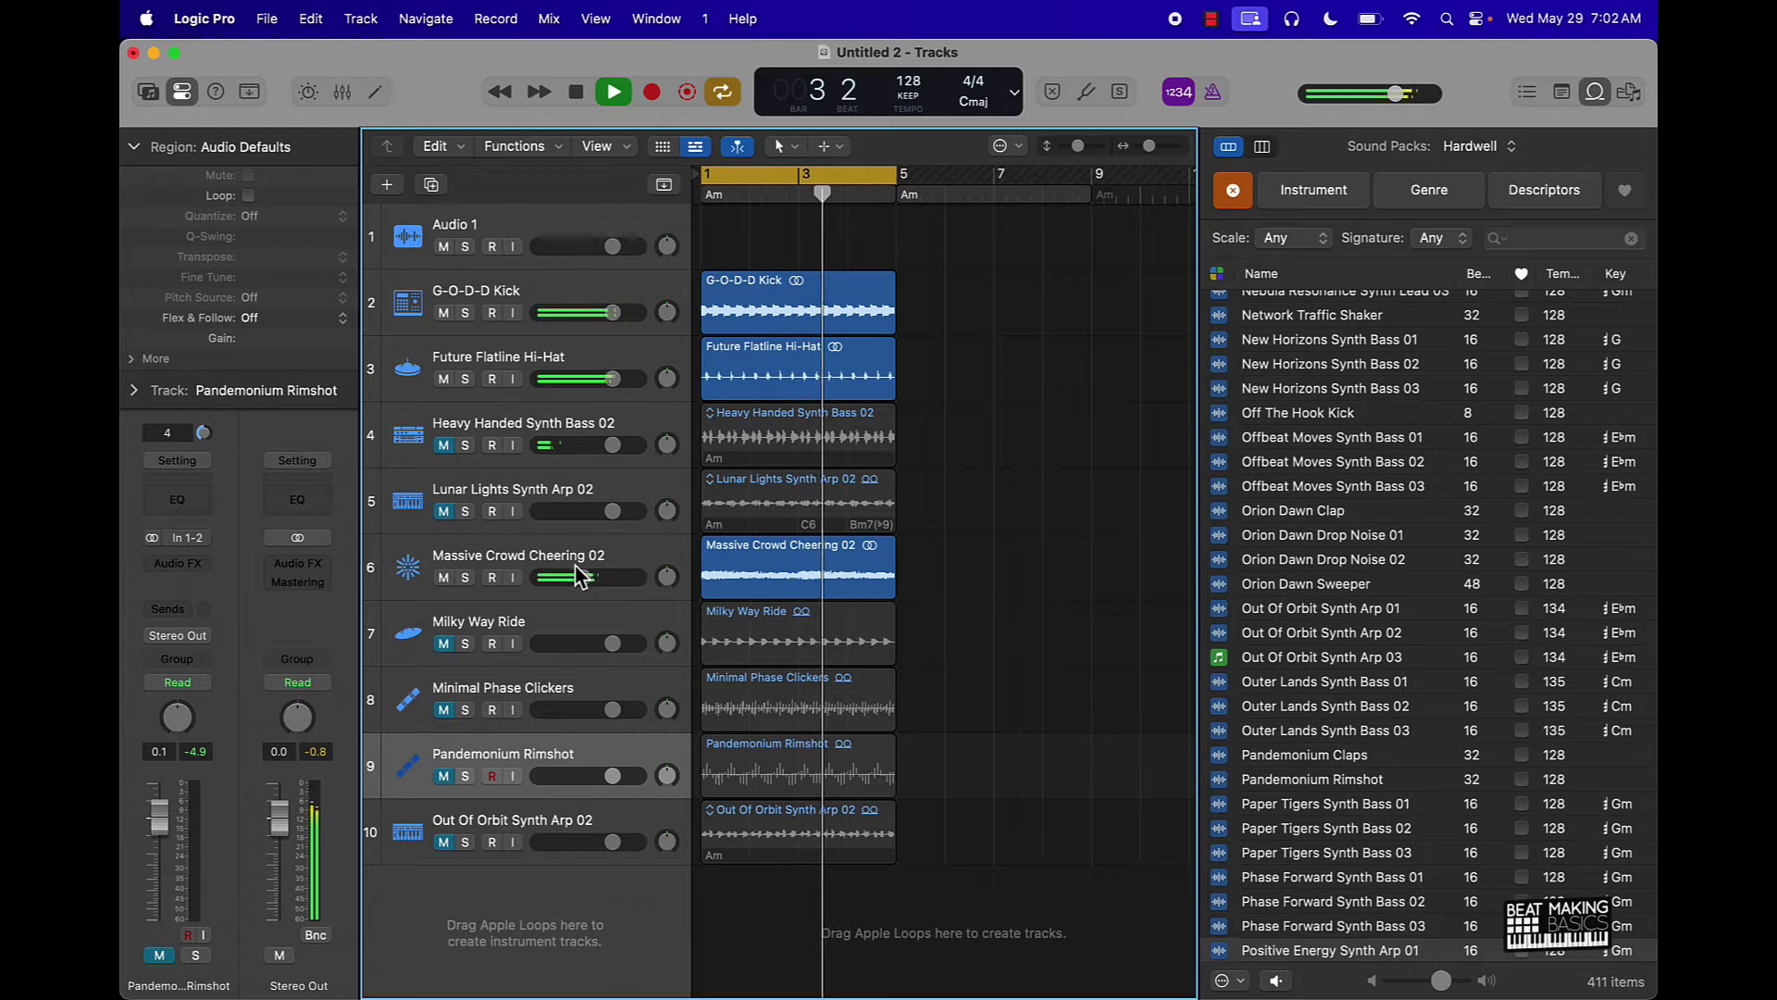
Lower the Massive Crowd Cheering 02 volume to -10.8 dB and raise the G-O-D-D Kick volume slightly
drag(579, 574, 575, 576)
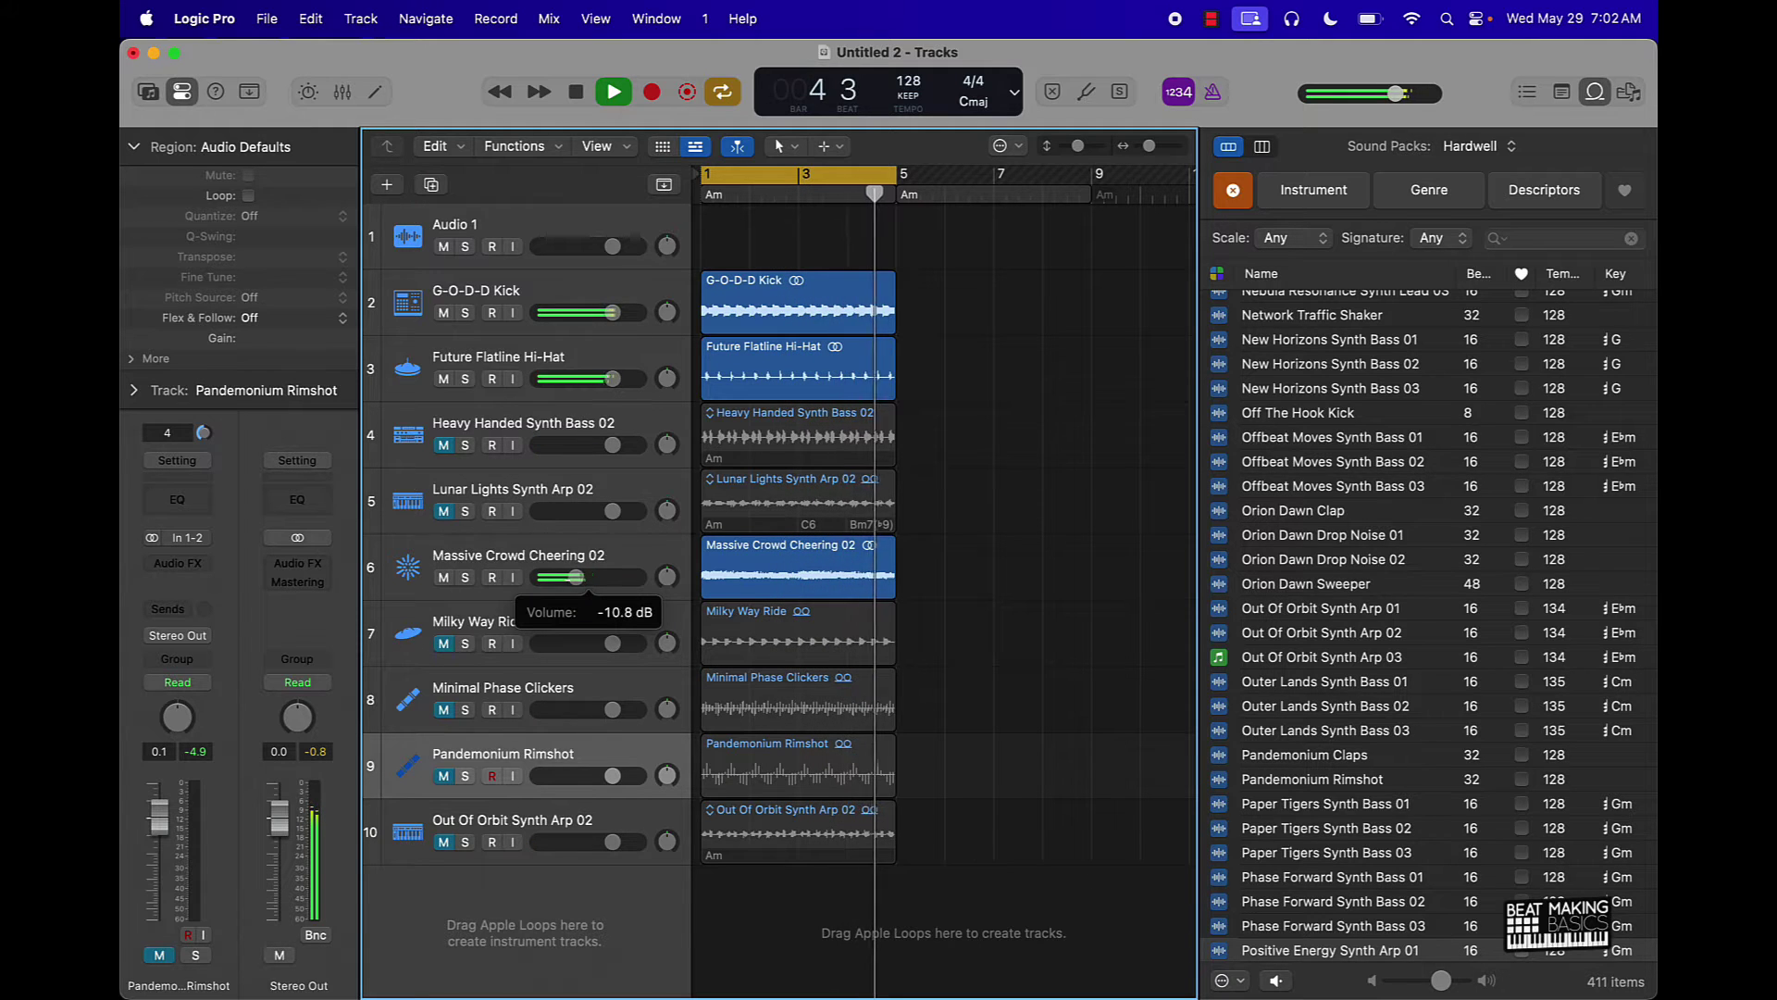
drag(611, 312, 629, 312)
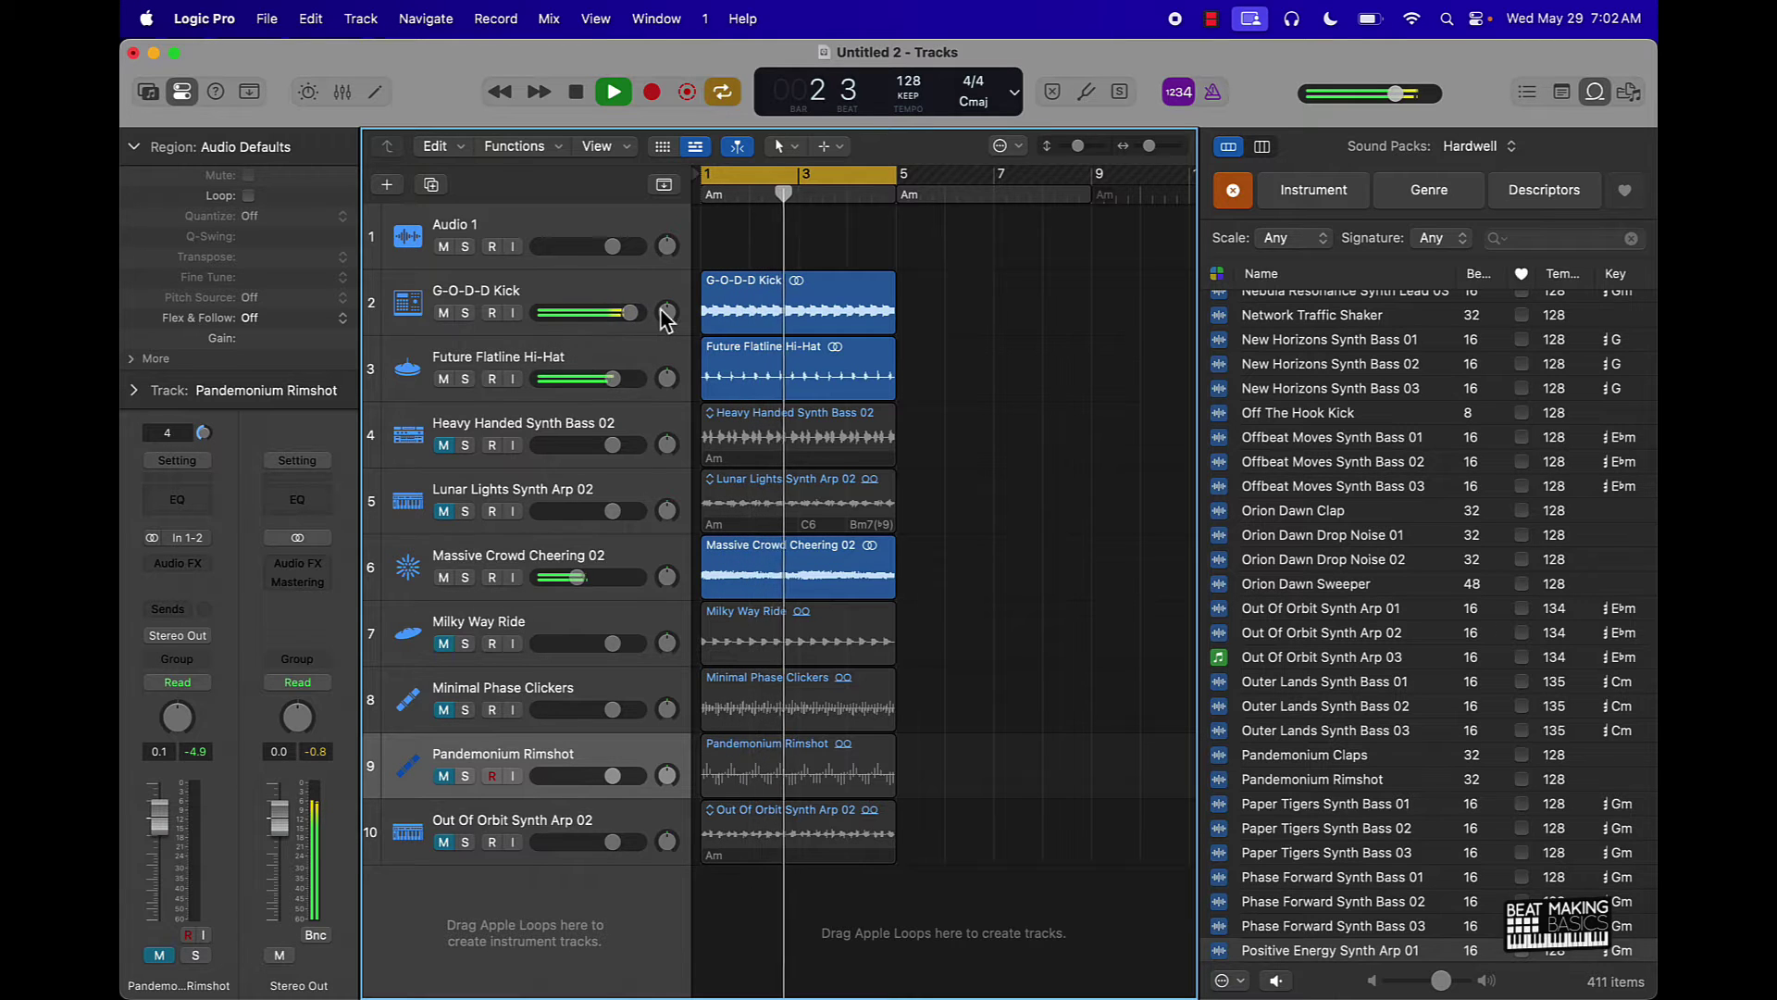
Preview Pandemonium Claps, add it on a new track at bar 1, trim the region to four bars, and resume playback
click(1308, 754)
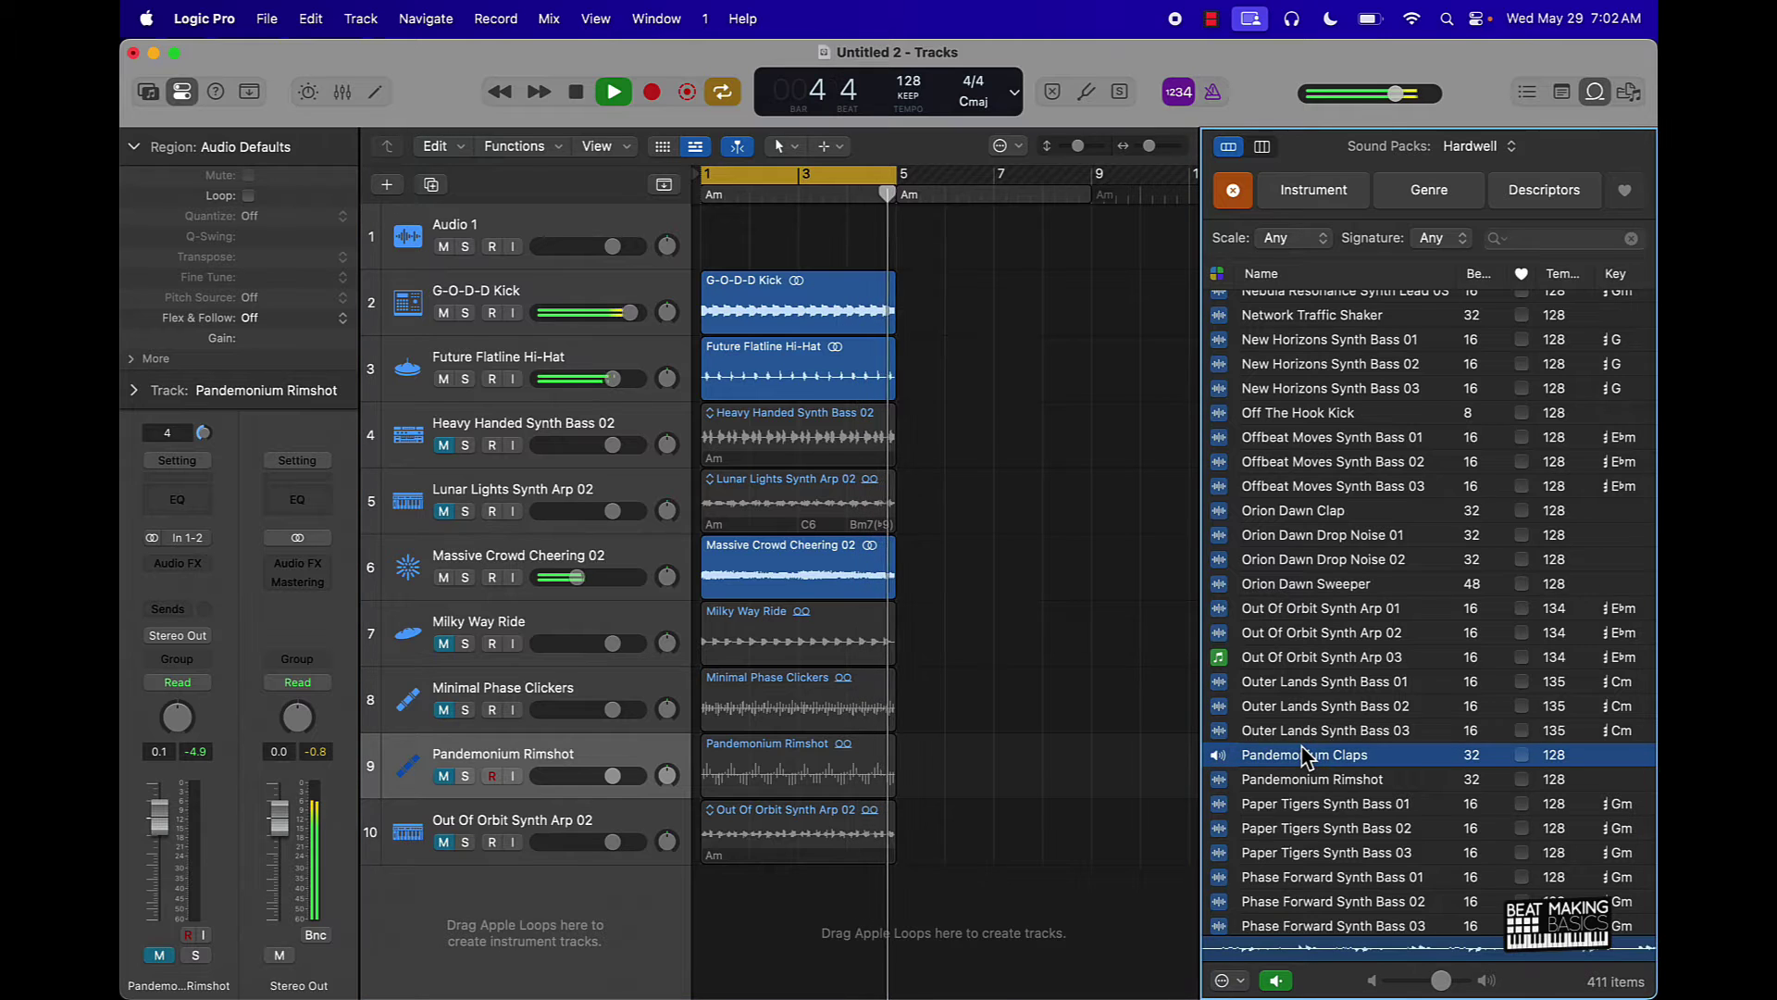
drag(1304, 754, 718, 935)
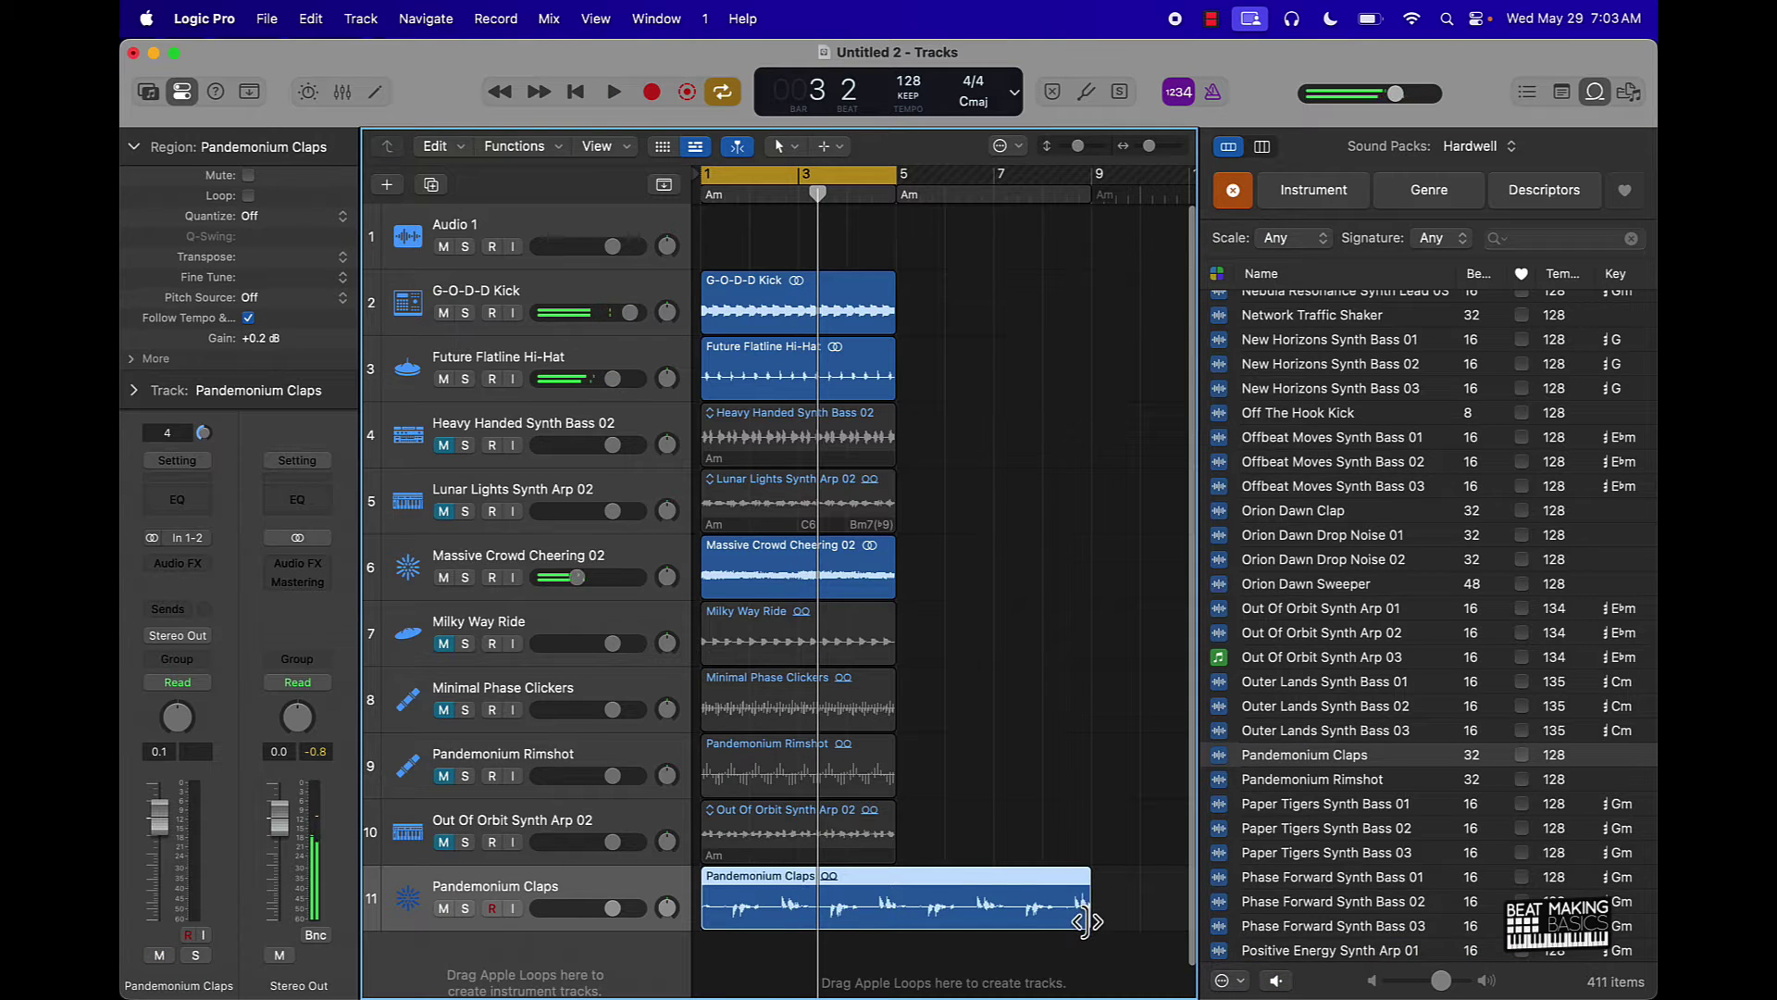
drag(1084, 920, 888, 919)
click(952, 904)
key(space)
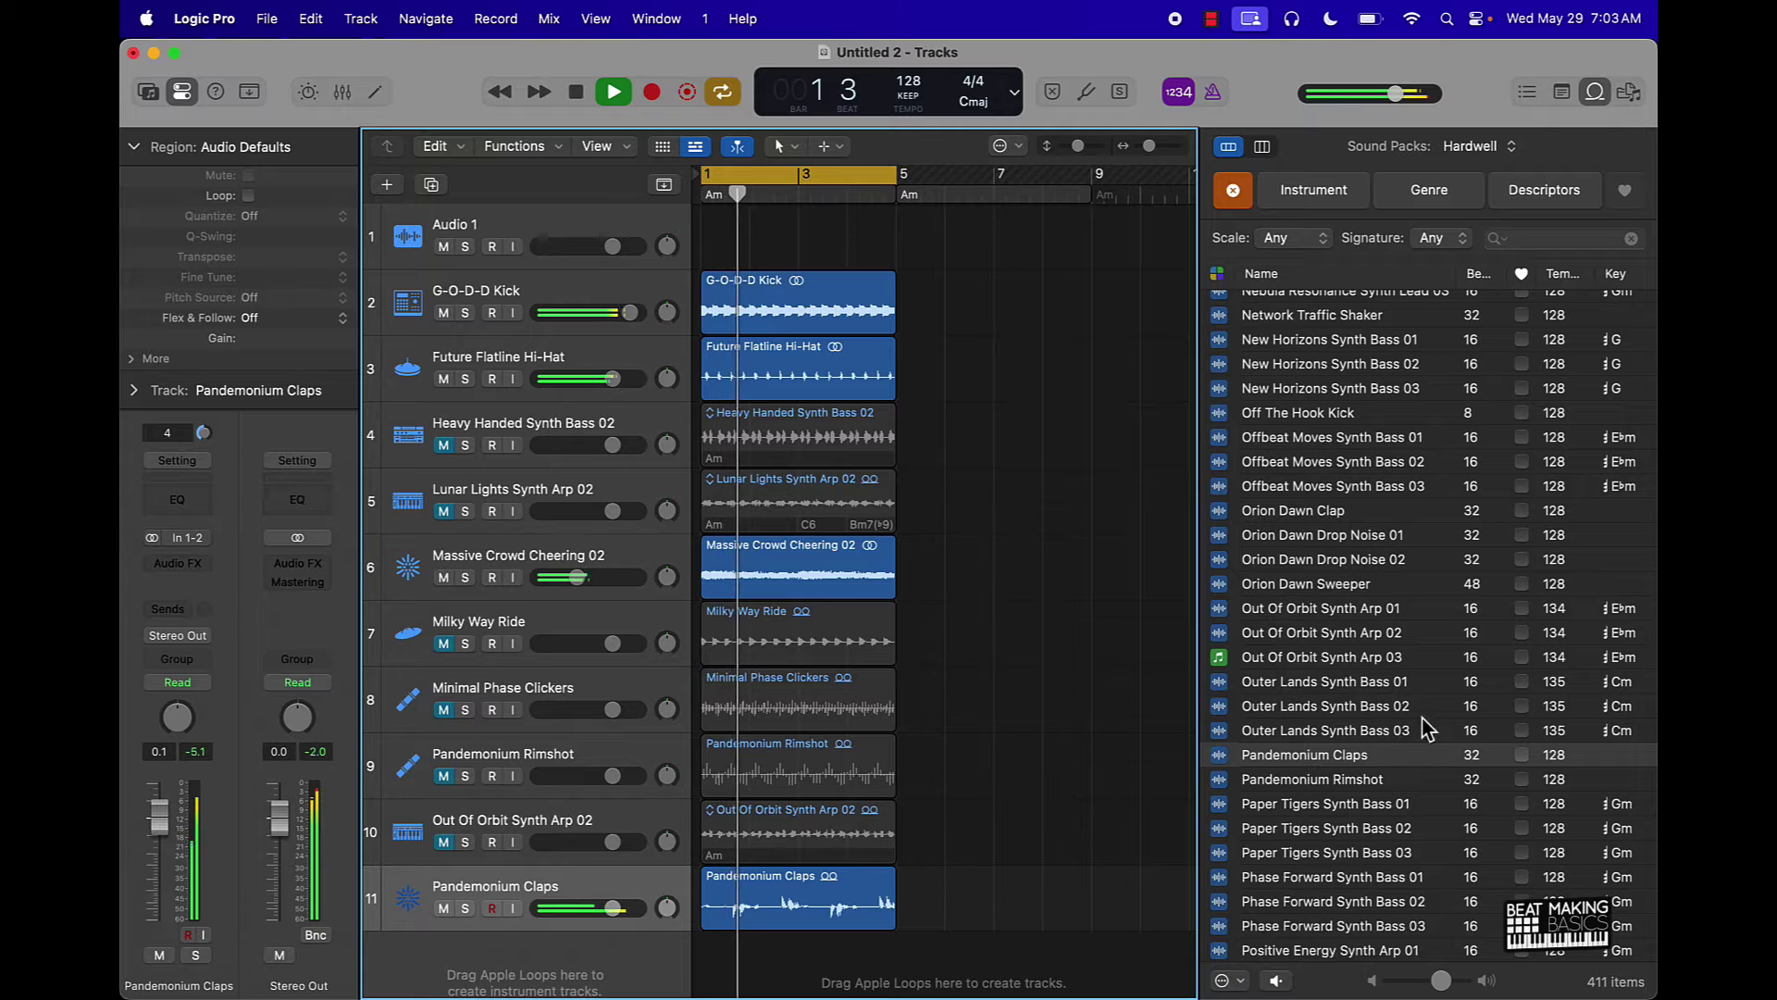
Audition Pound Down Clap 01 and 02, and add Pound Down Clap 02 on a new track at bar 1
scroll(1455, 707, down, 5)
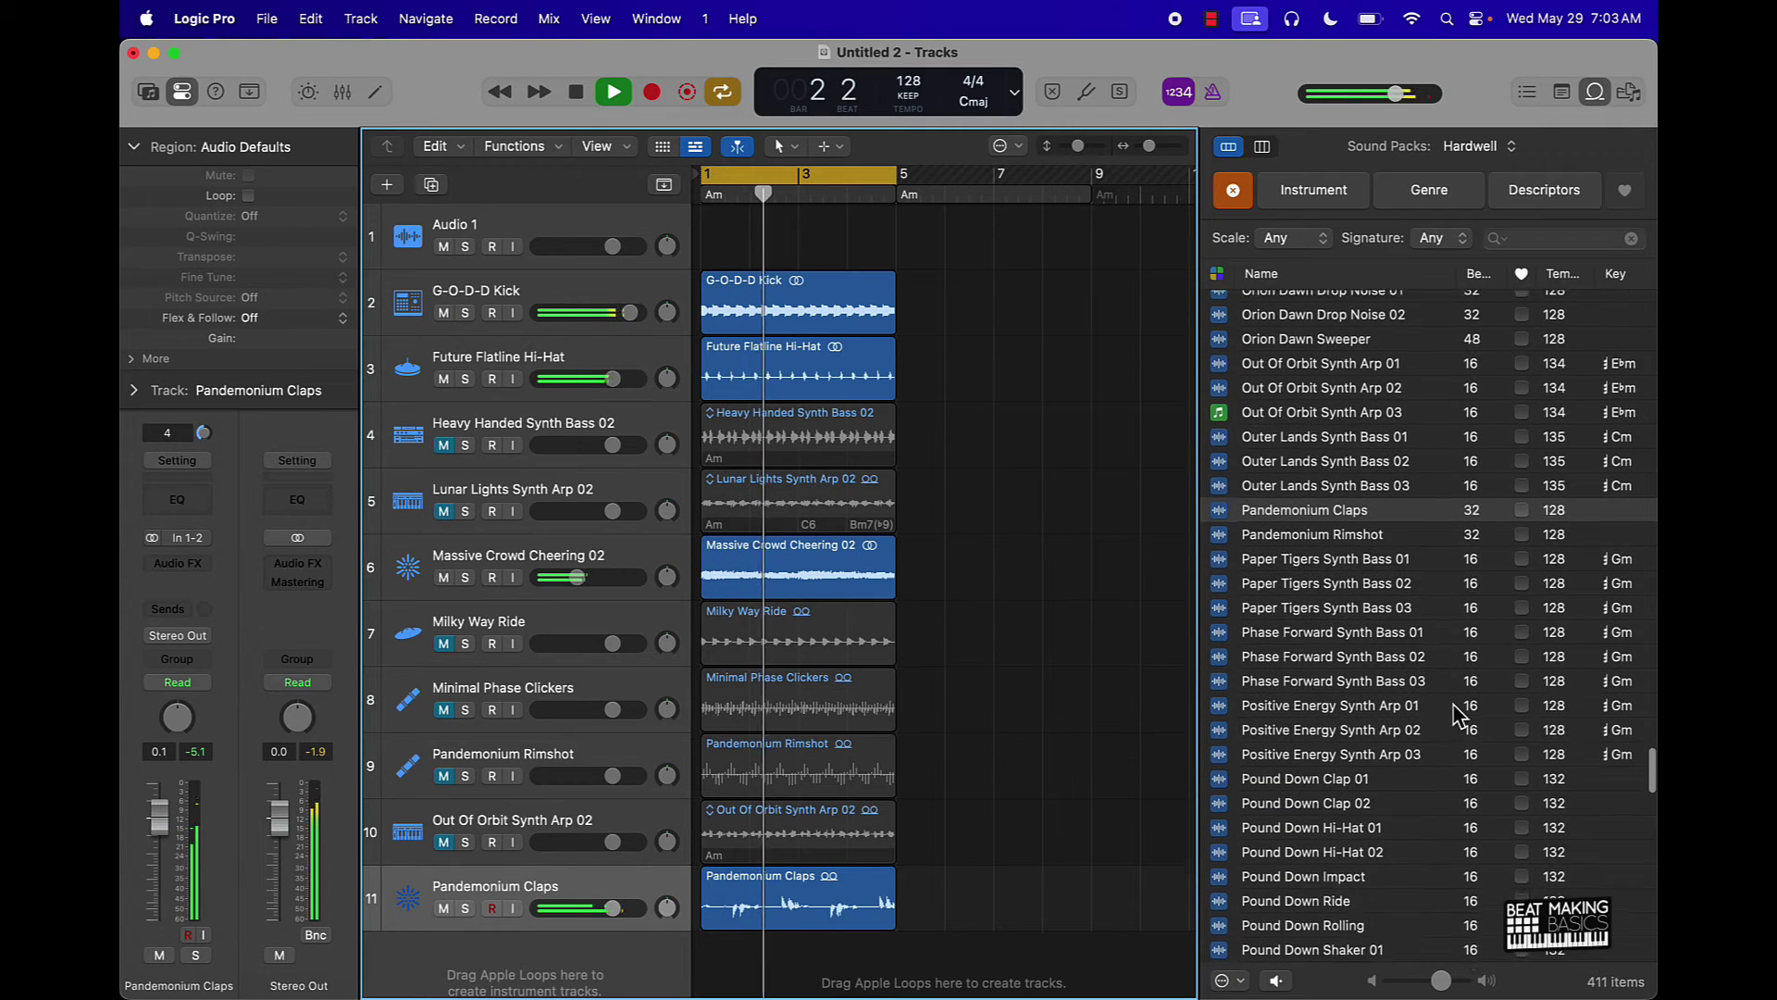
click(1377, 771)
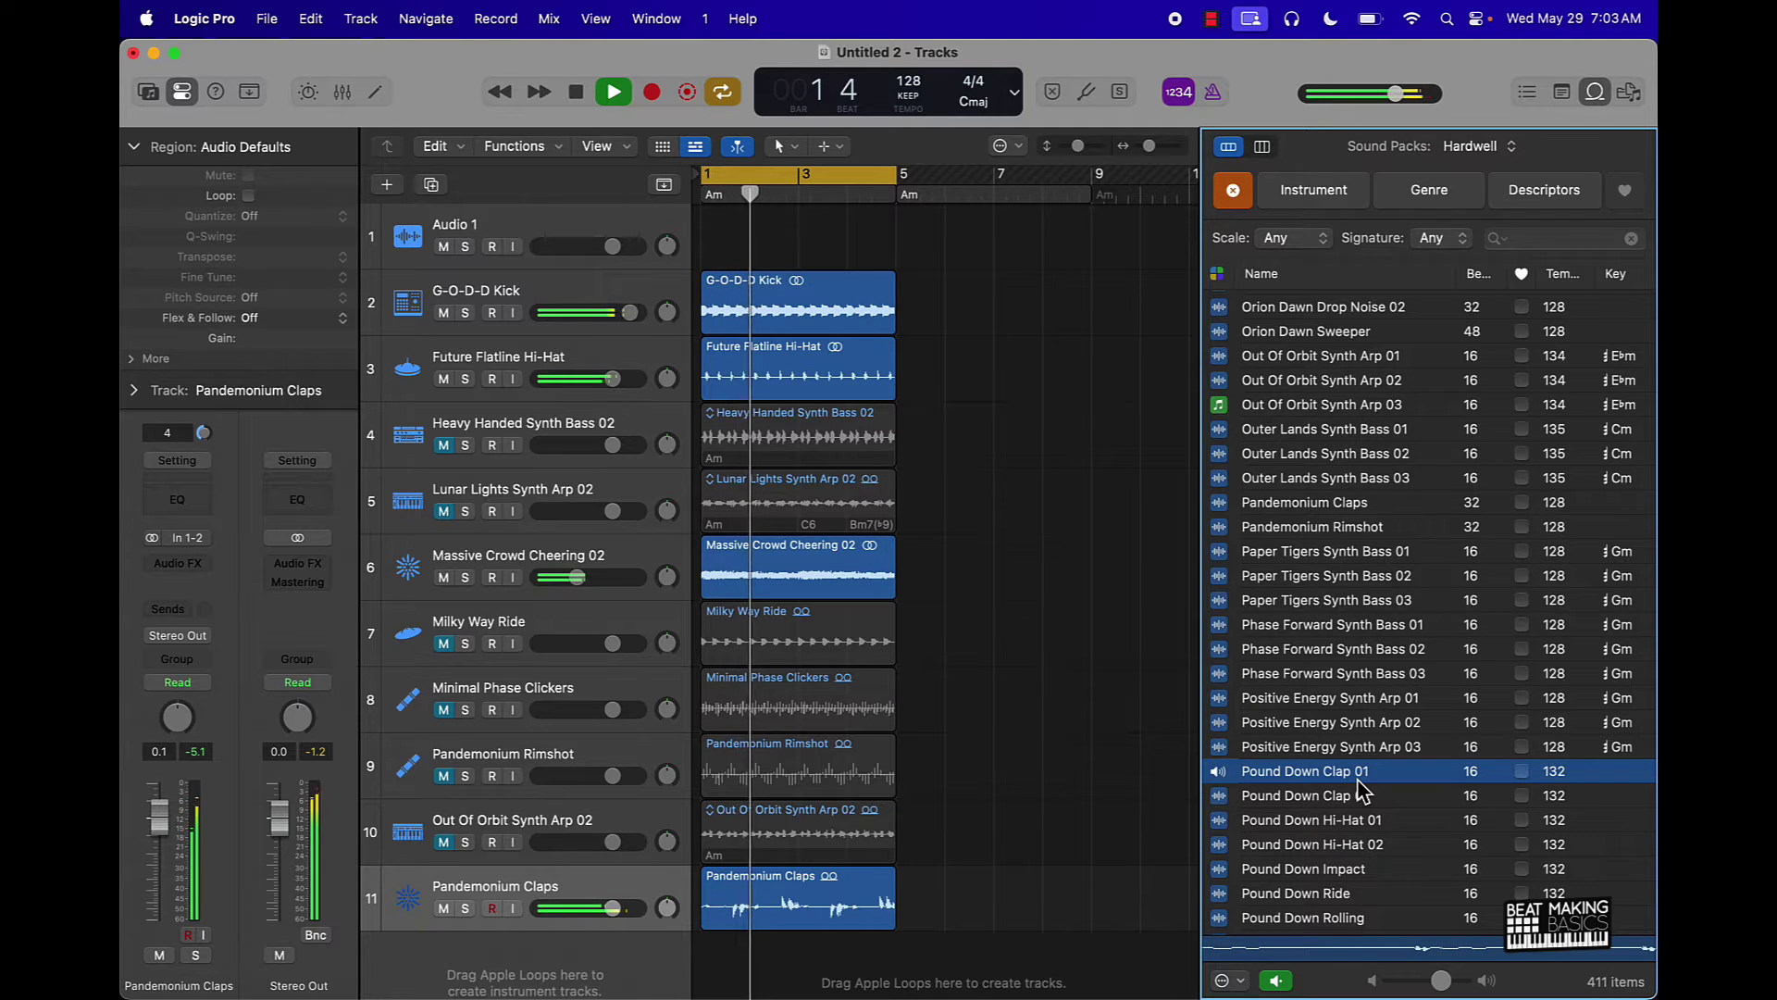
click(1344, 798)
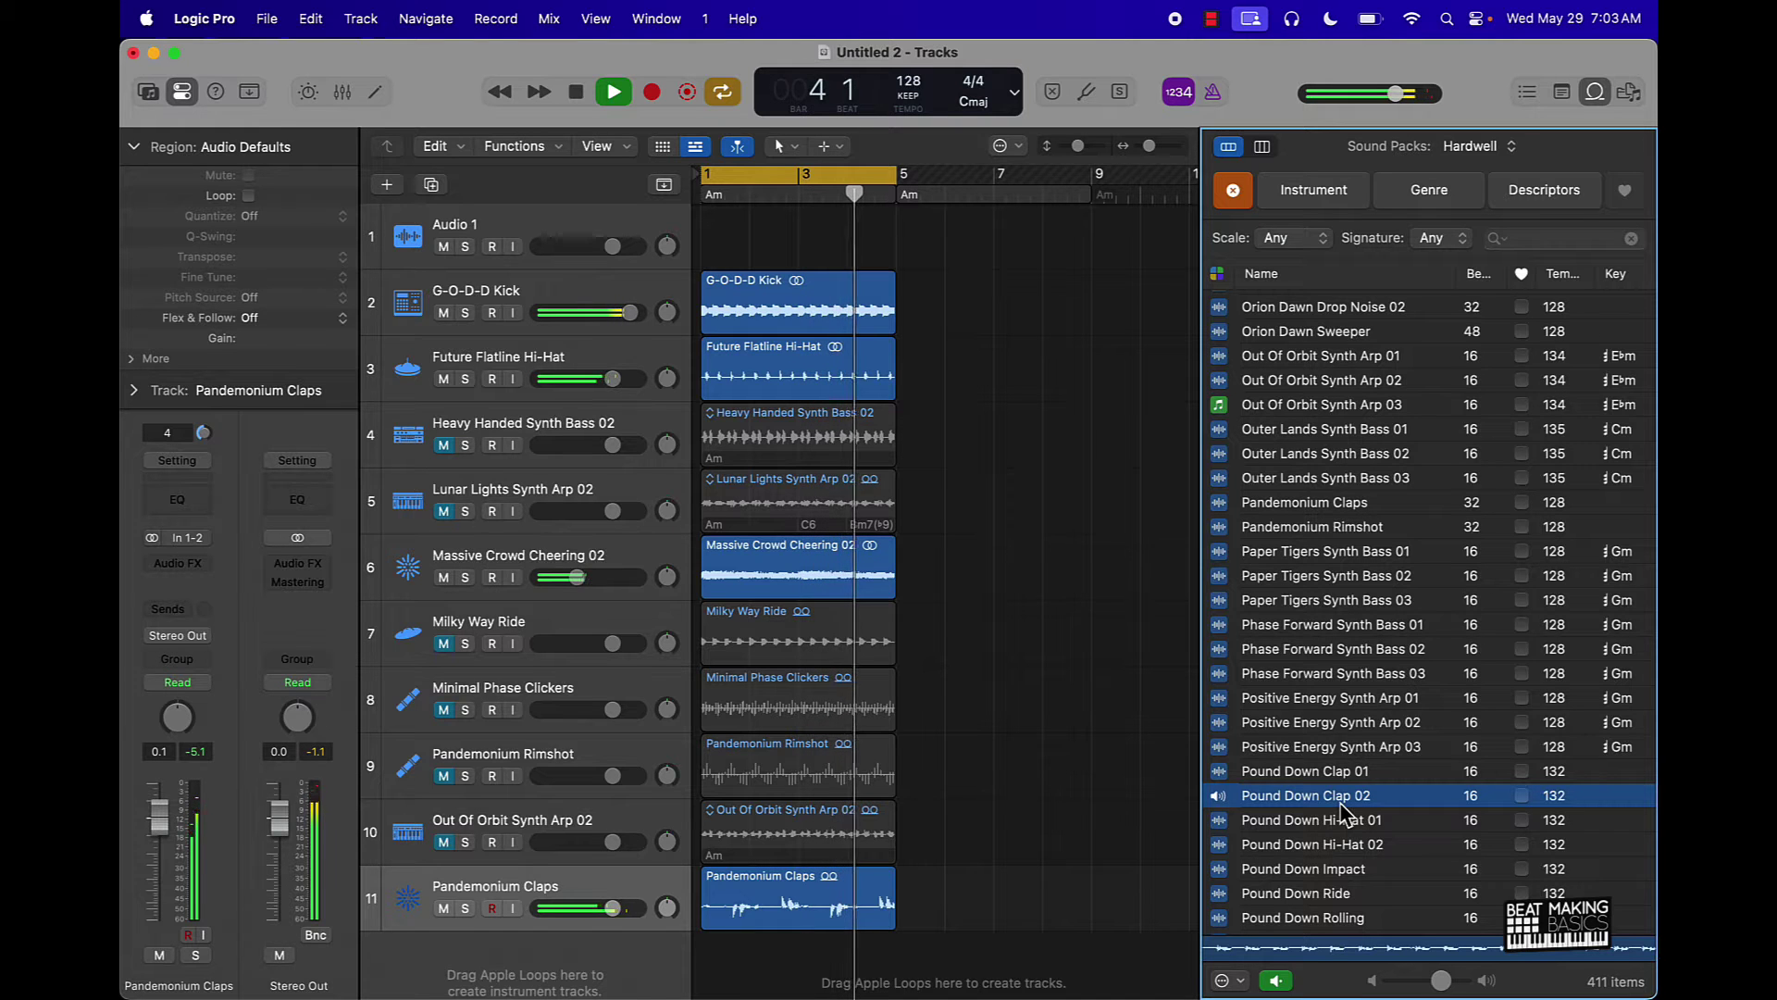
drag(1342, 809, 706, 983)
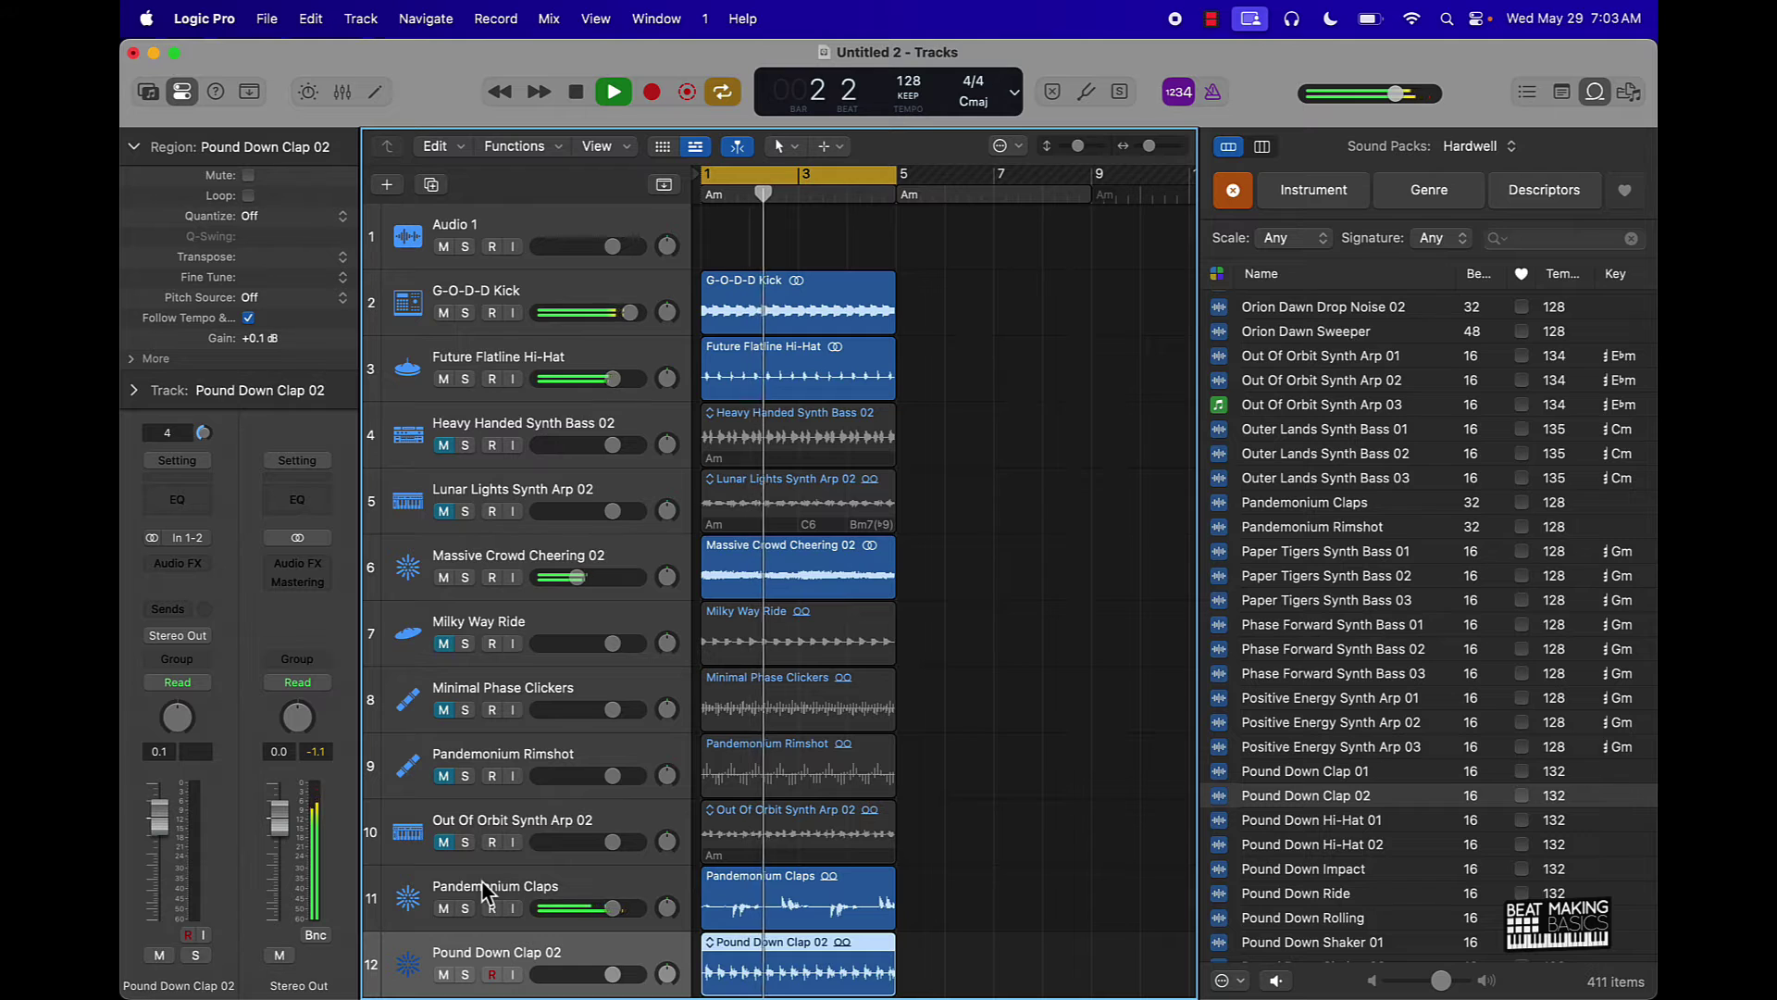
Mute the Pandemonium Claps and Pound Down Clap 02 tracks, and move the muted Milky Way Ride track between them
click(443, 907)
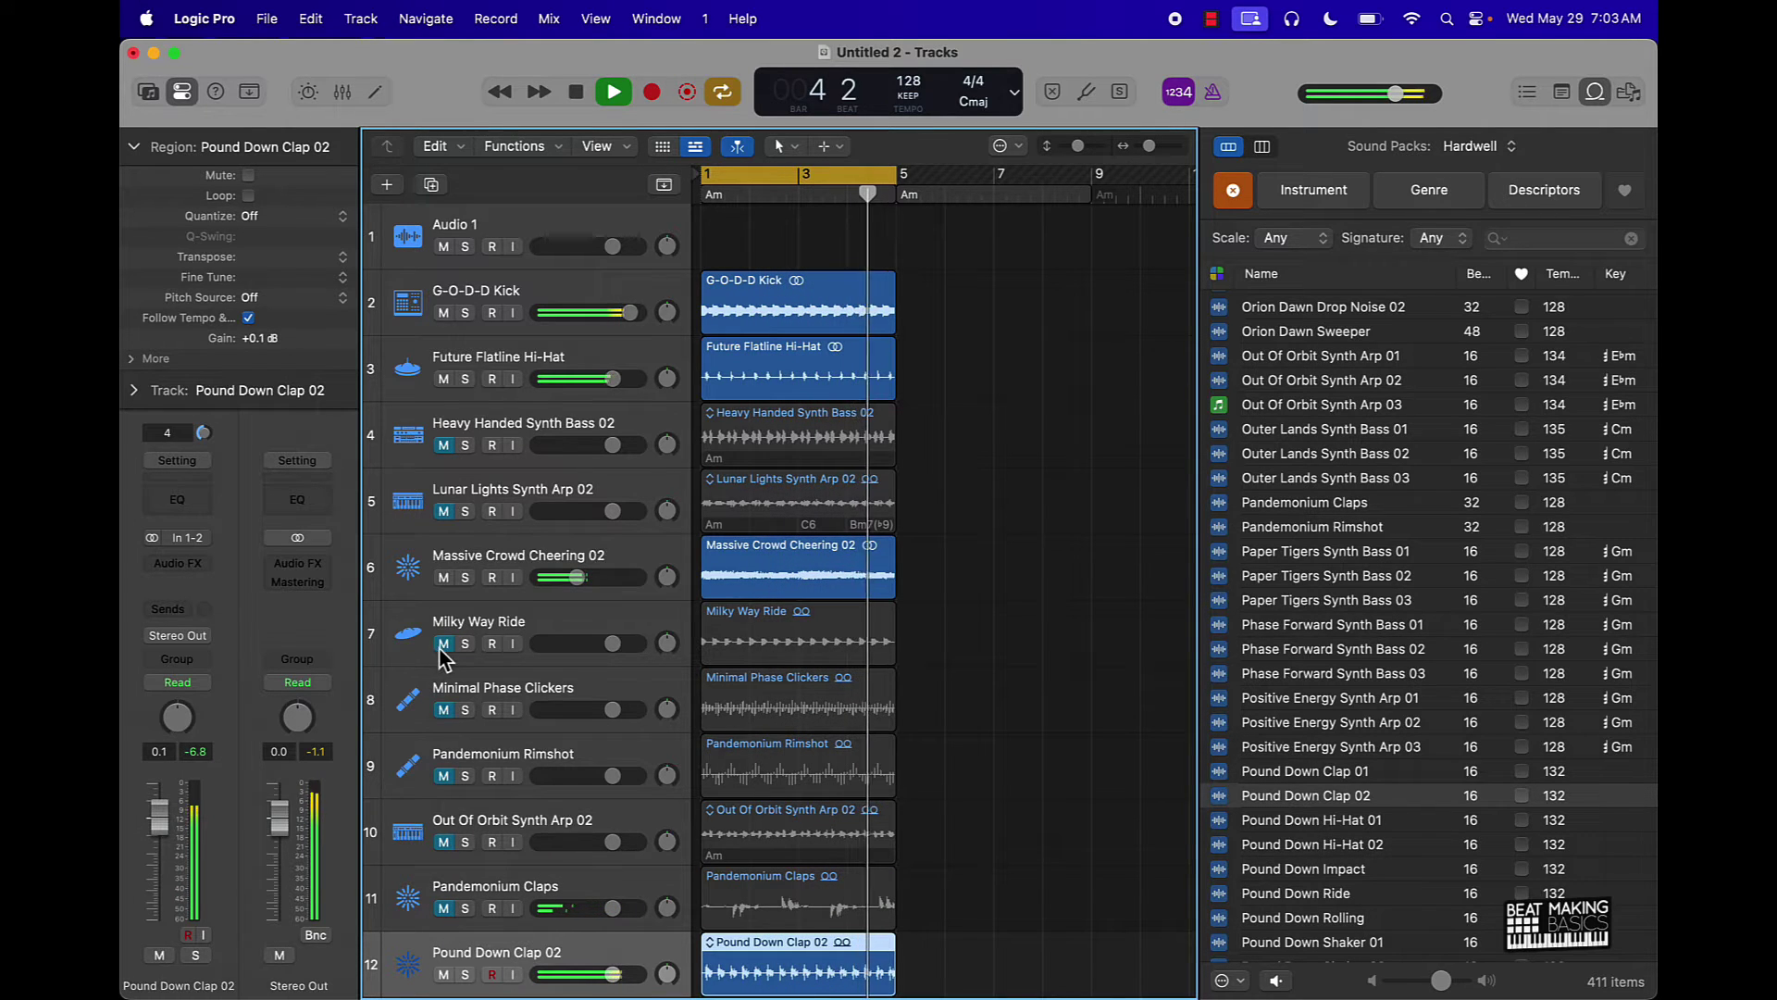
click(444, 974)
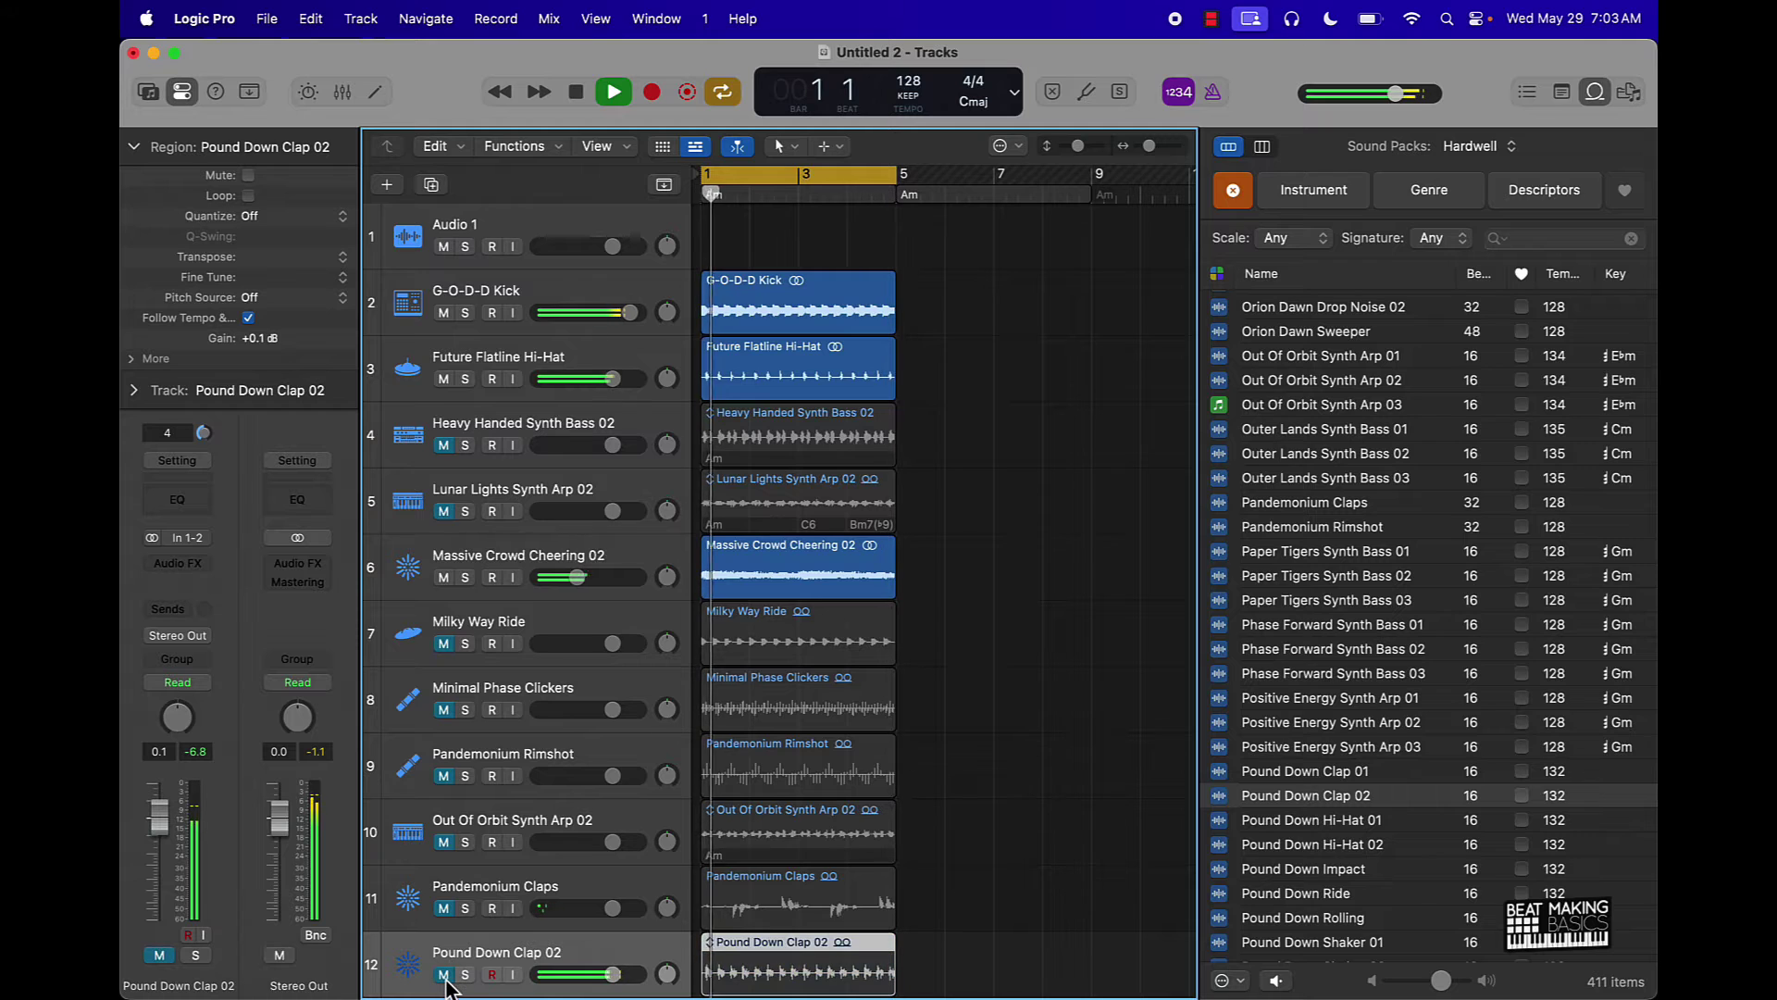
click(445, 643)
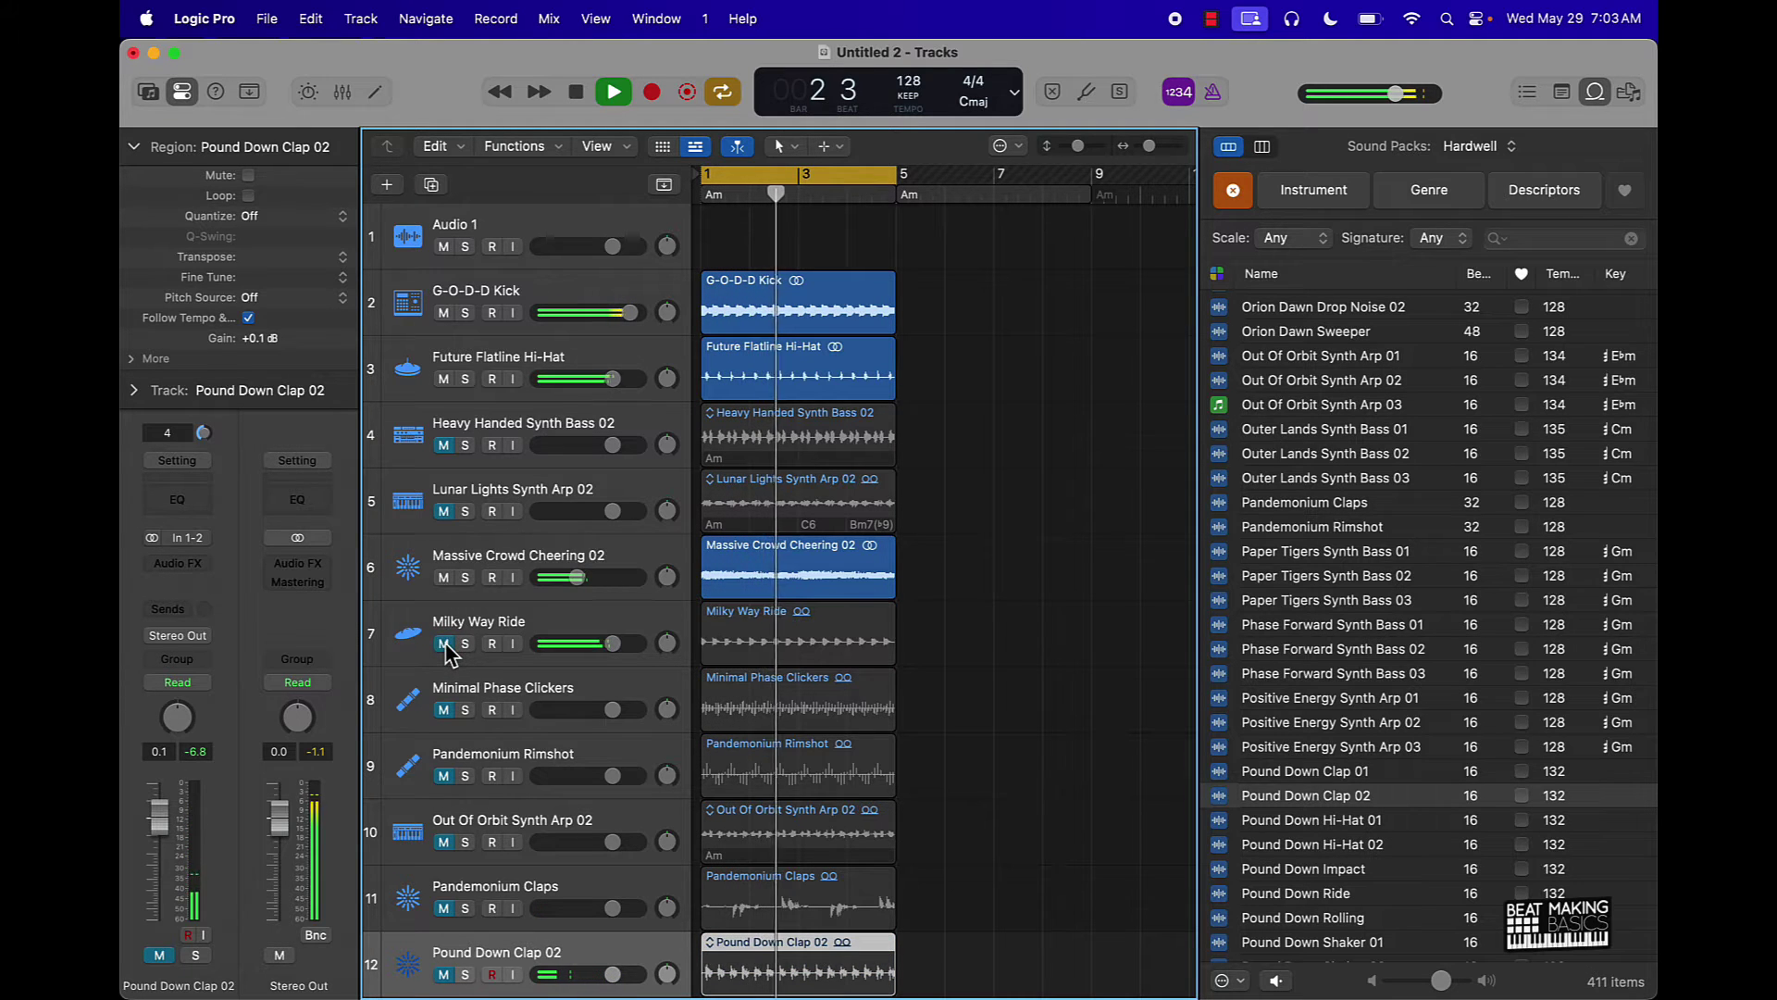
drag(424, 648, 433, 911)
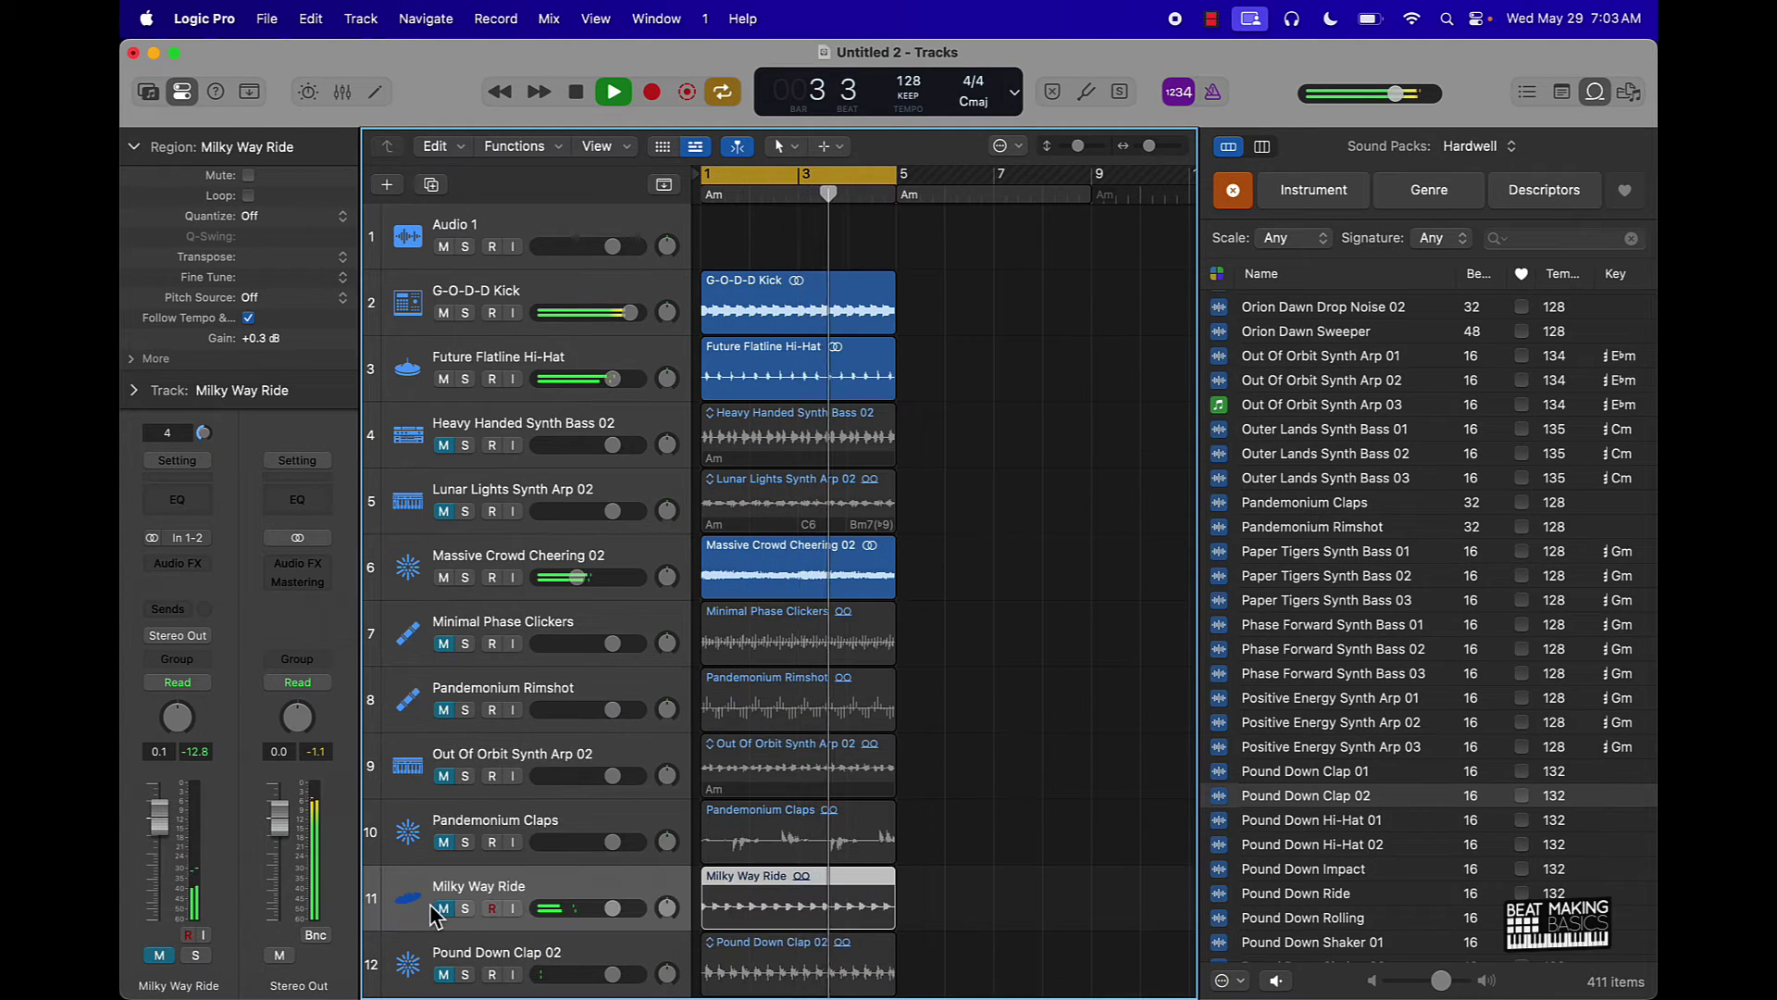
Unmute Lunar Lights Synth Arp 02, transpose its region by -1, and compare the beat with and without the track
click(445, 511)
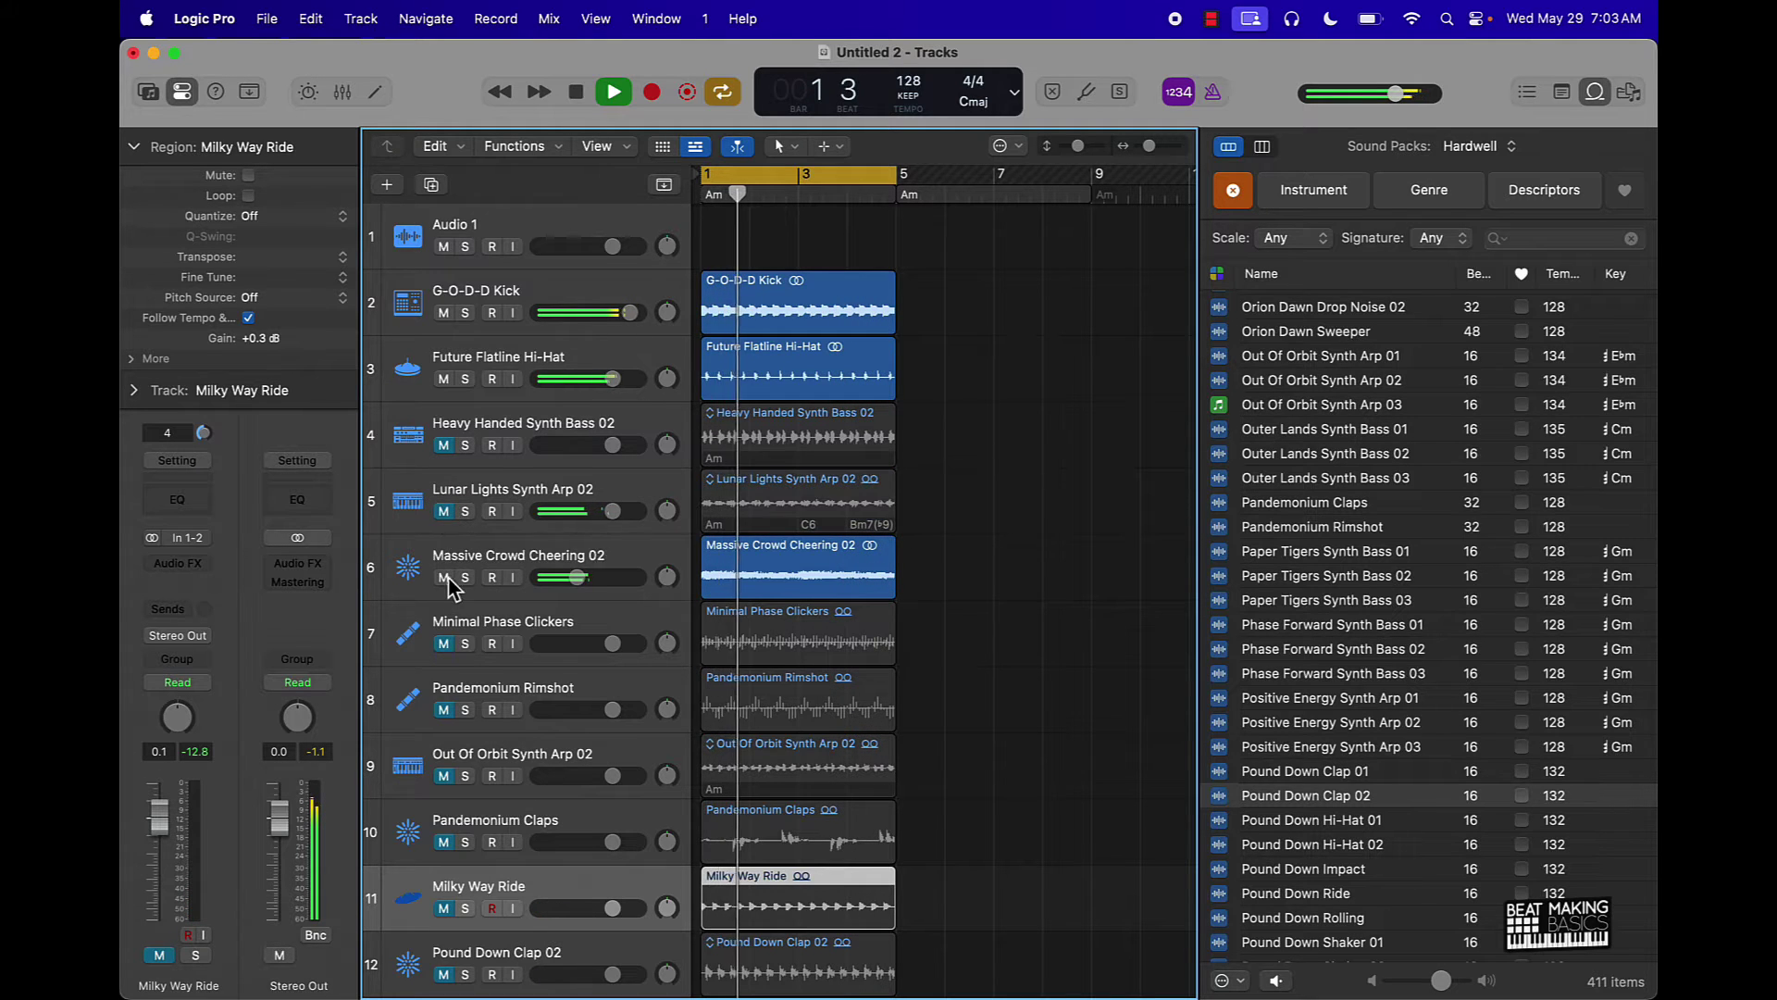
click(734, 507)
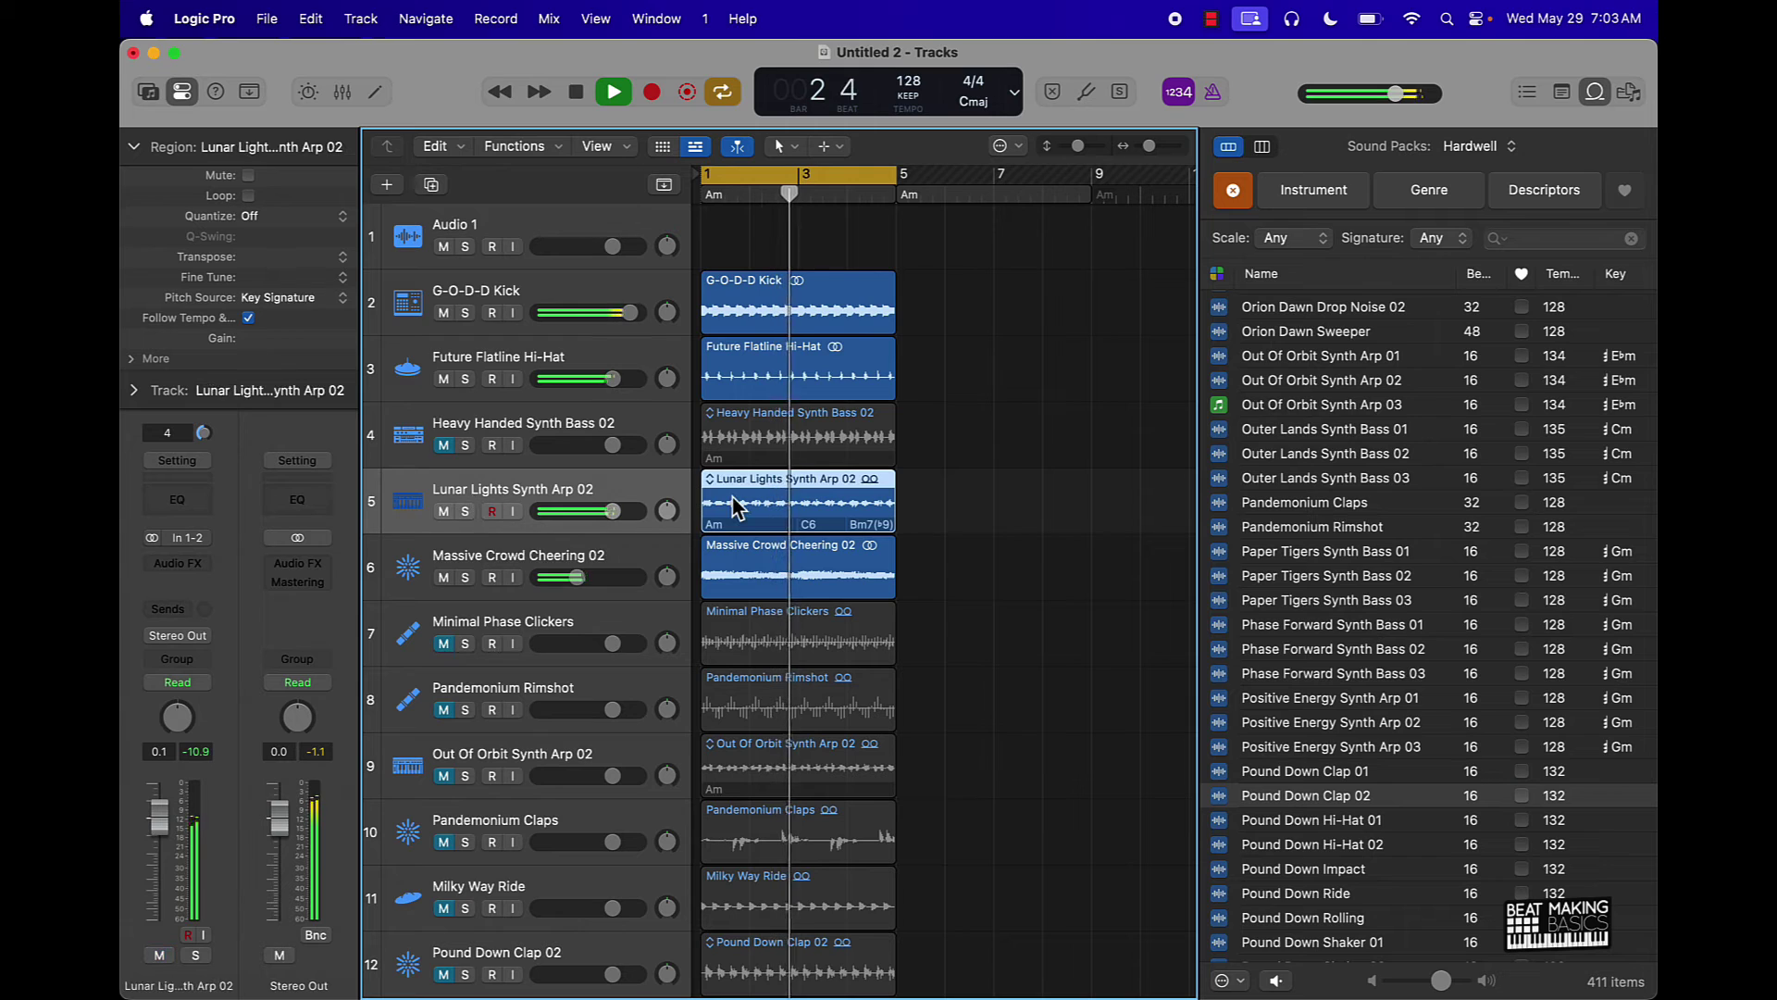
key(alt+minus)
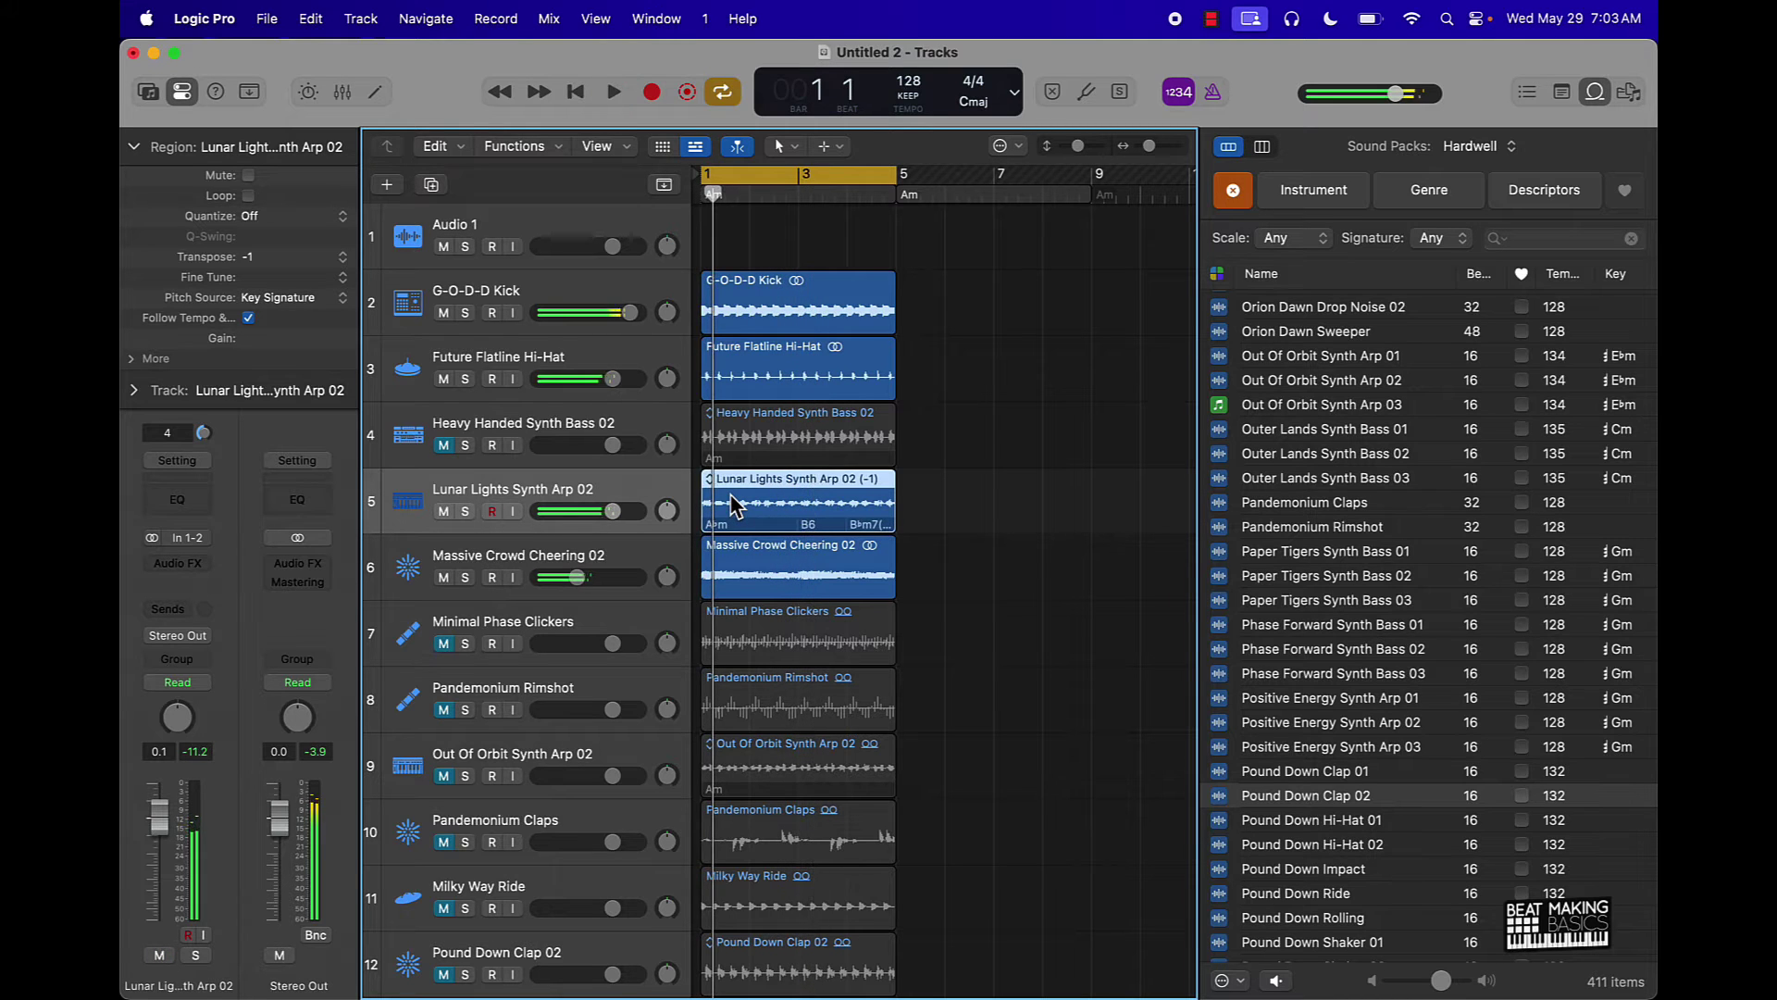
key(space)
click(444, 511)
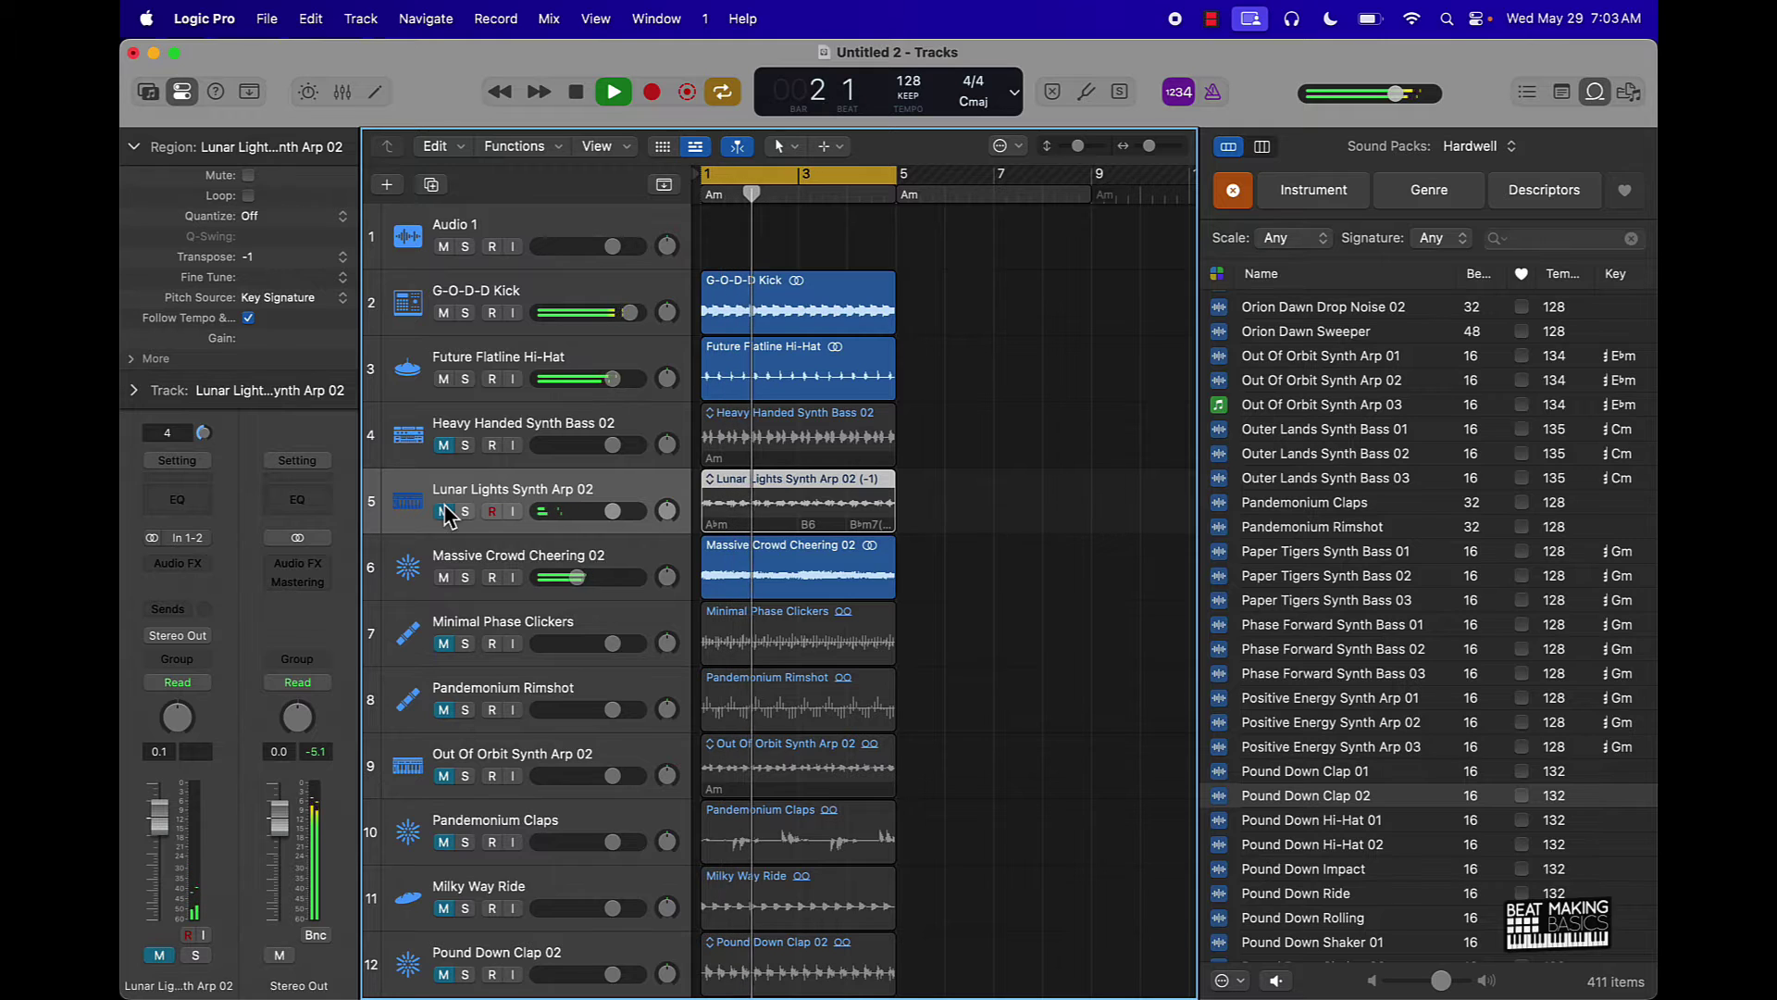
click(445, 511)
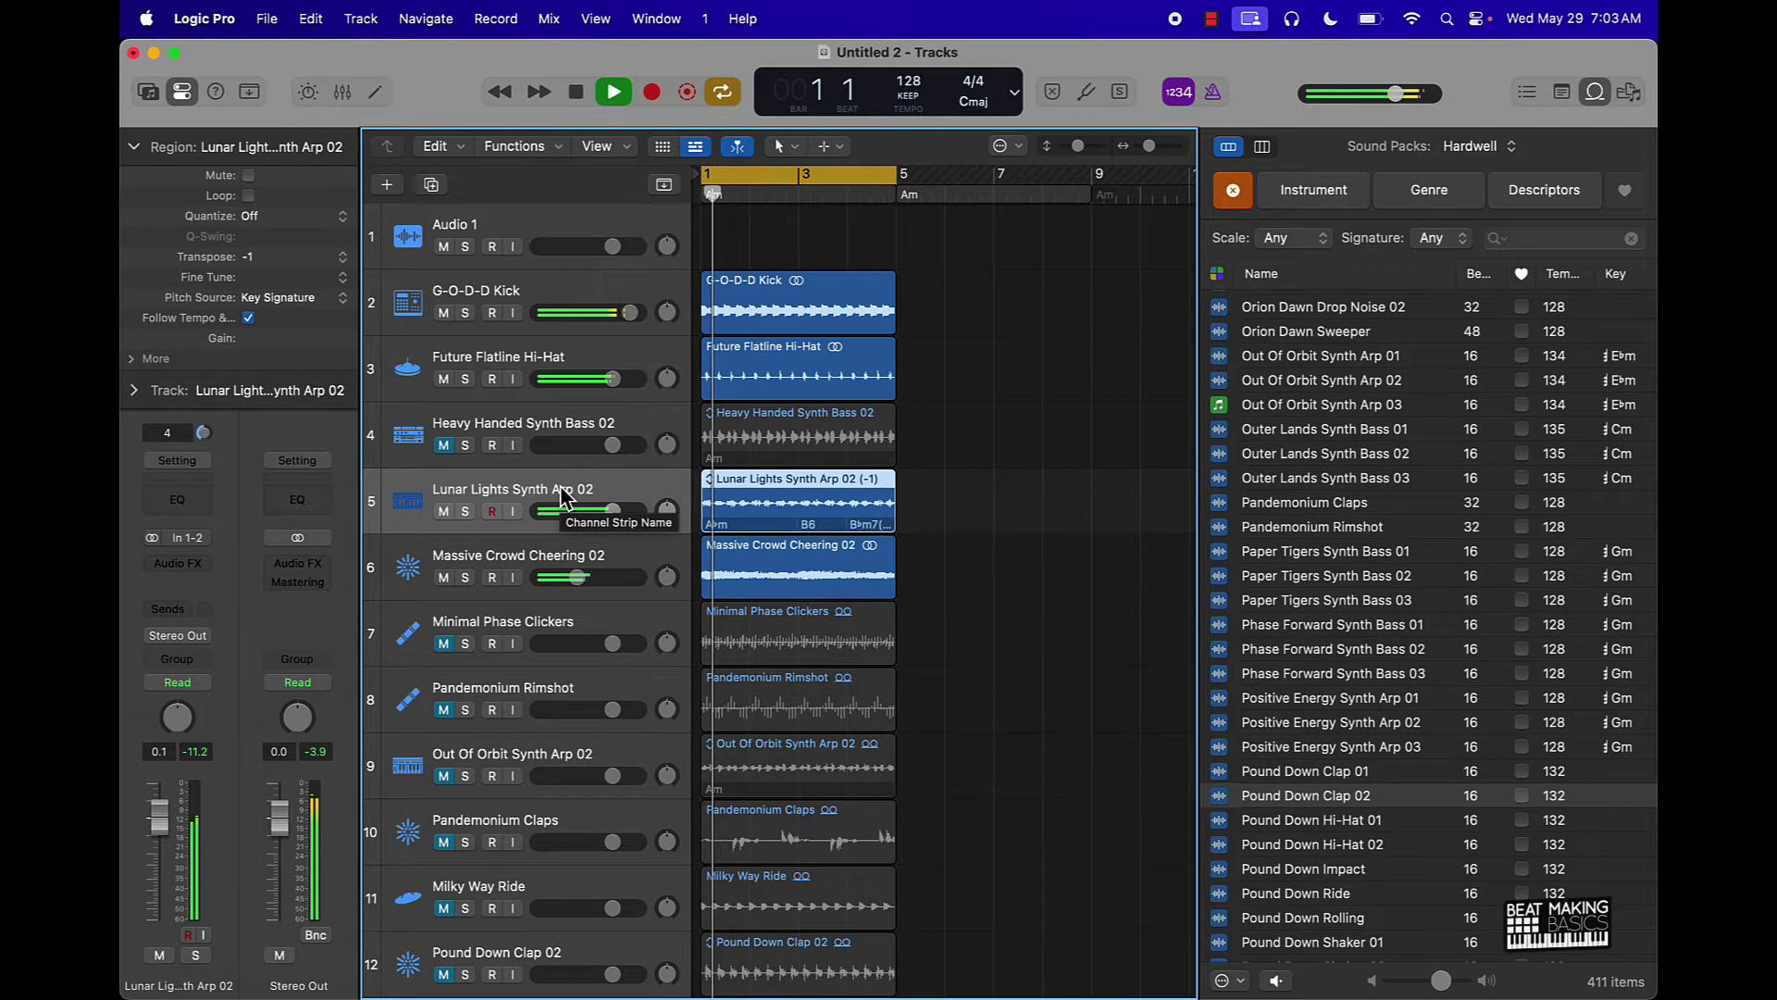
key(space)
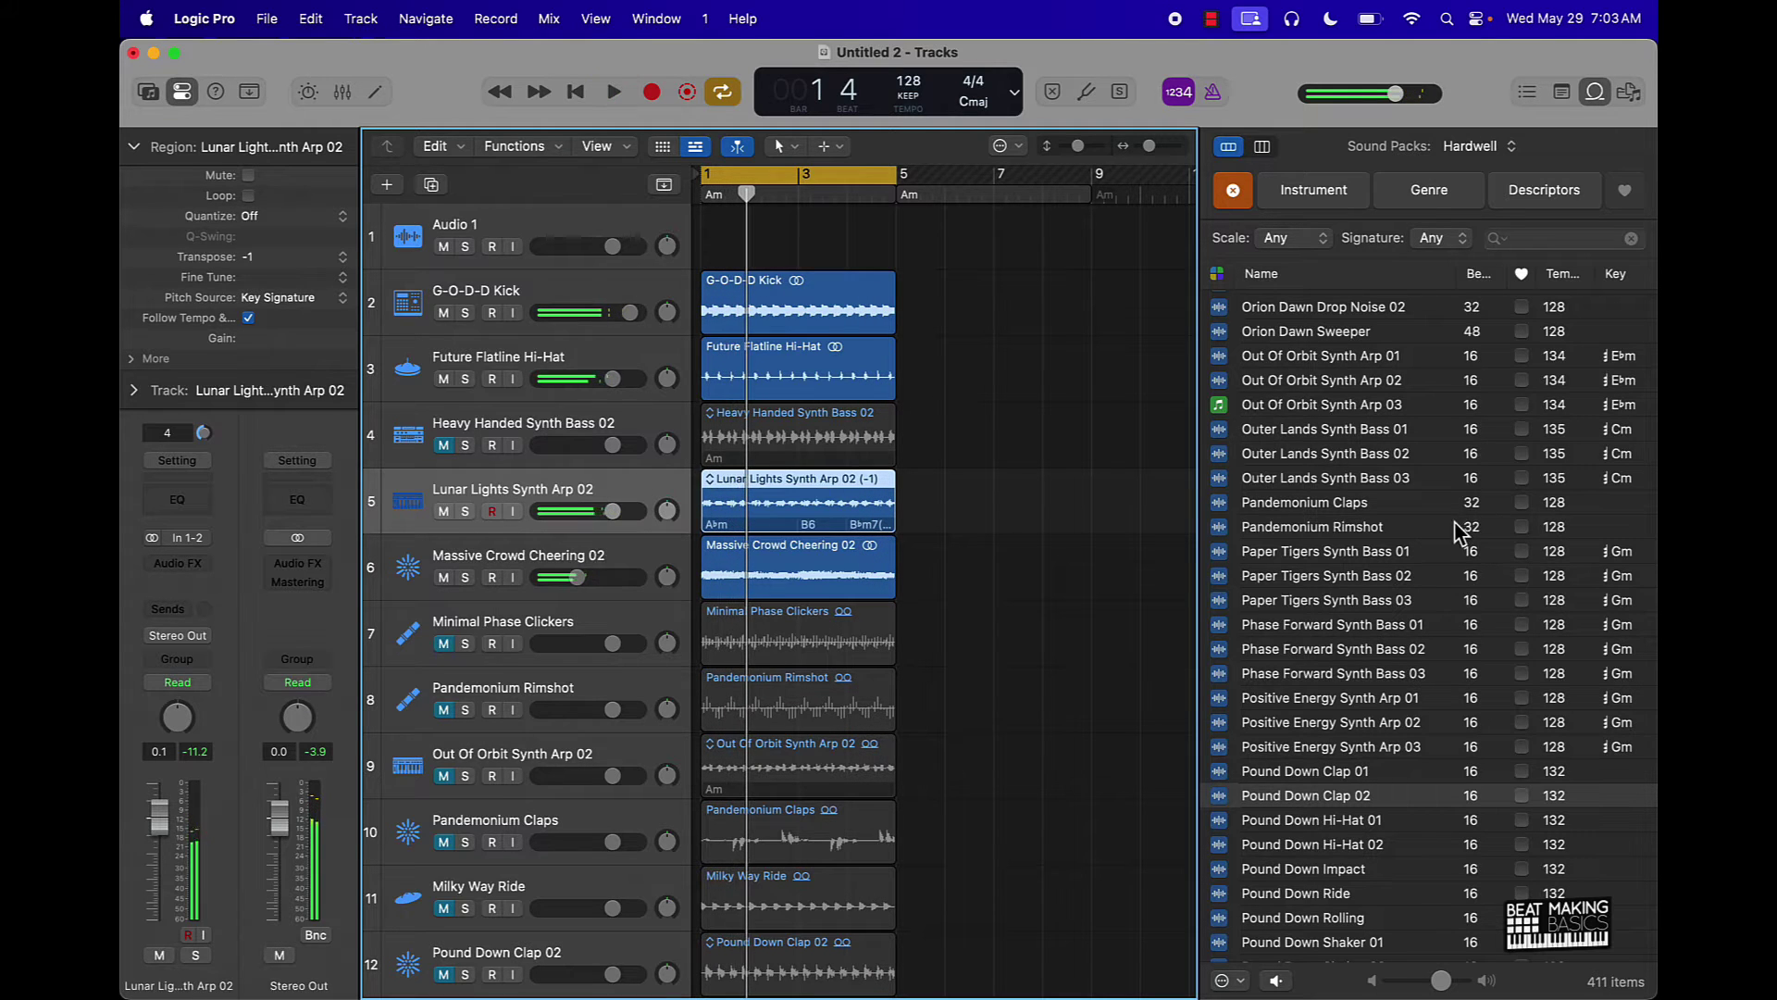
Mute the Lunar Lights Synth Arp 02 track and move it below Pound Down Clap 02 as the last track
scroll(1460, 532, down, 5)
click(444, 512)
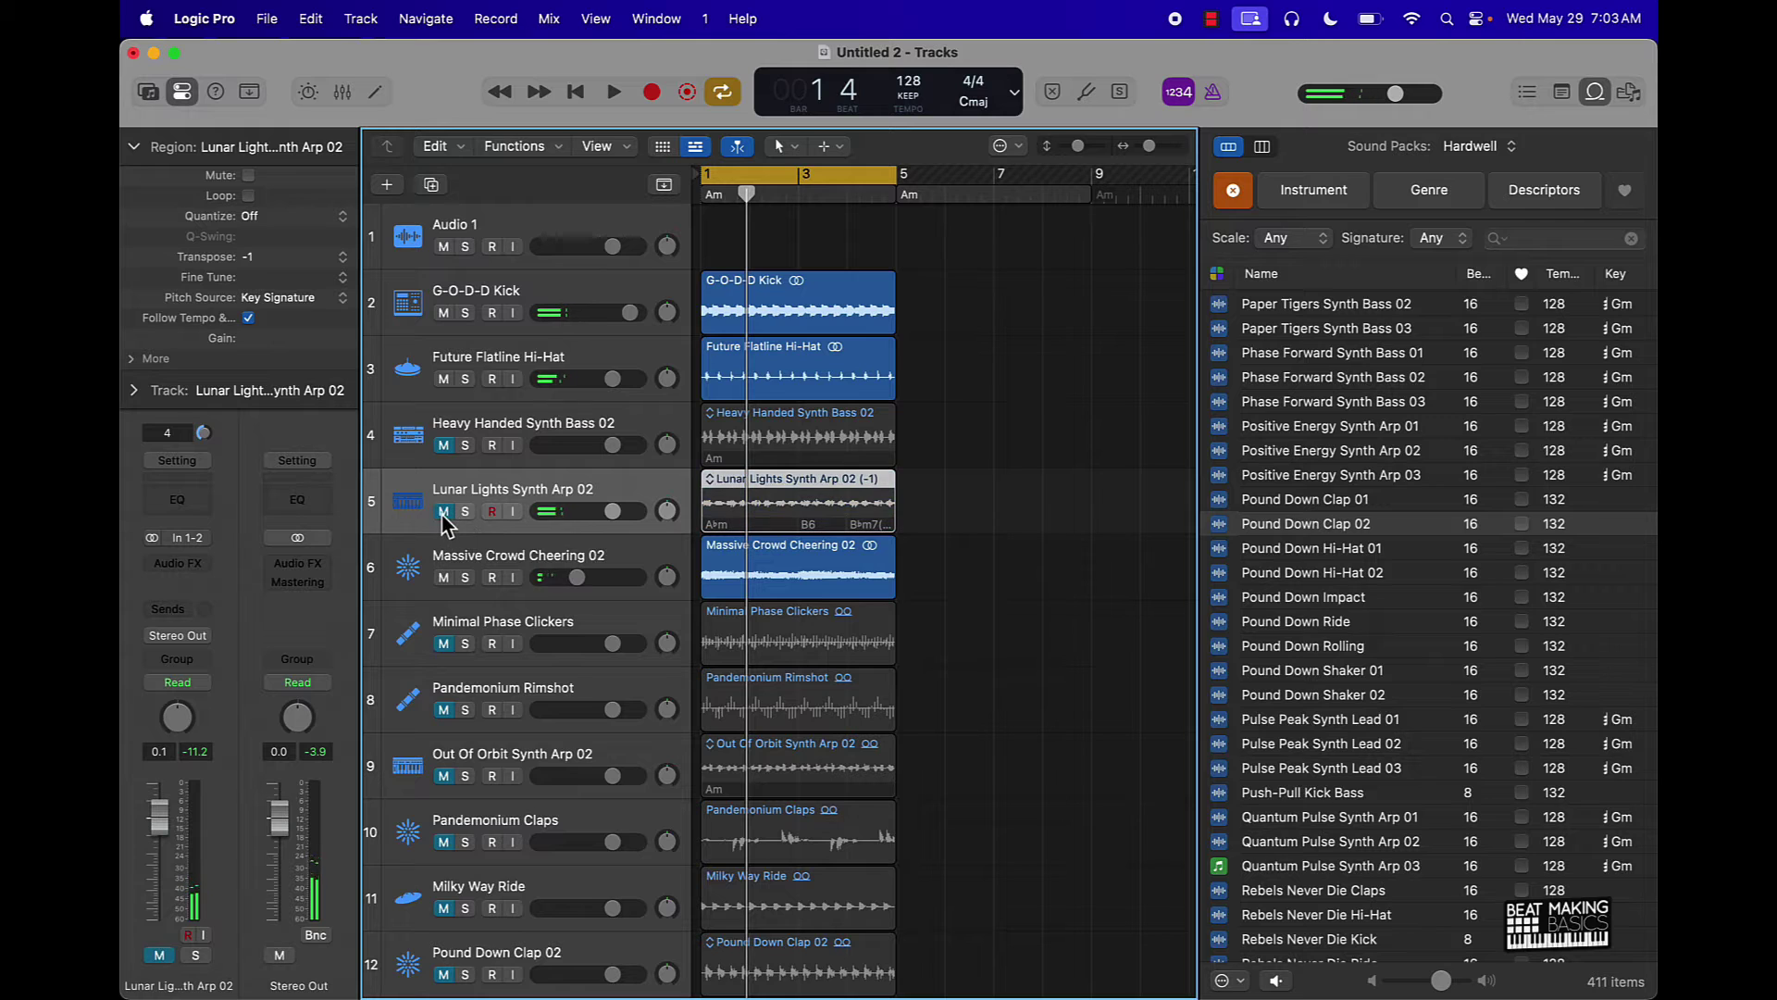
drag(413, 523, 439, 983)
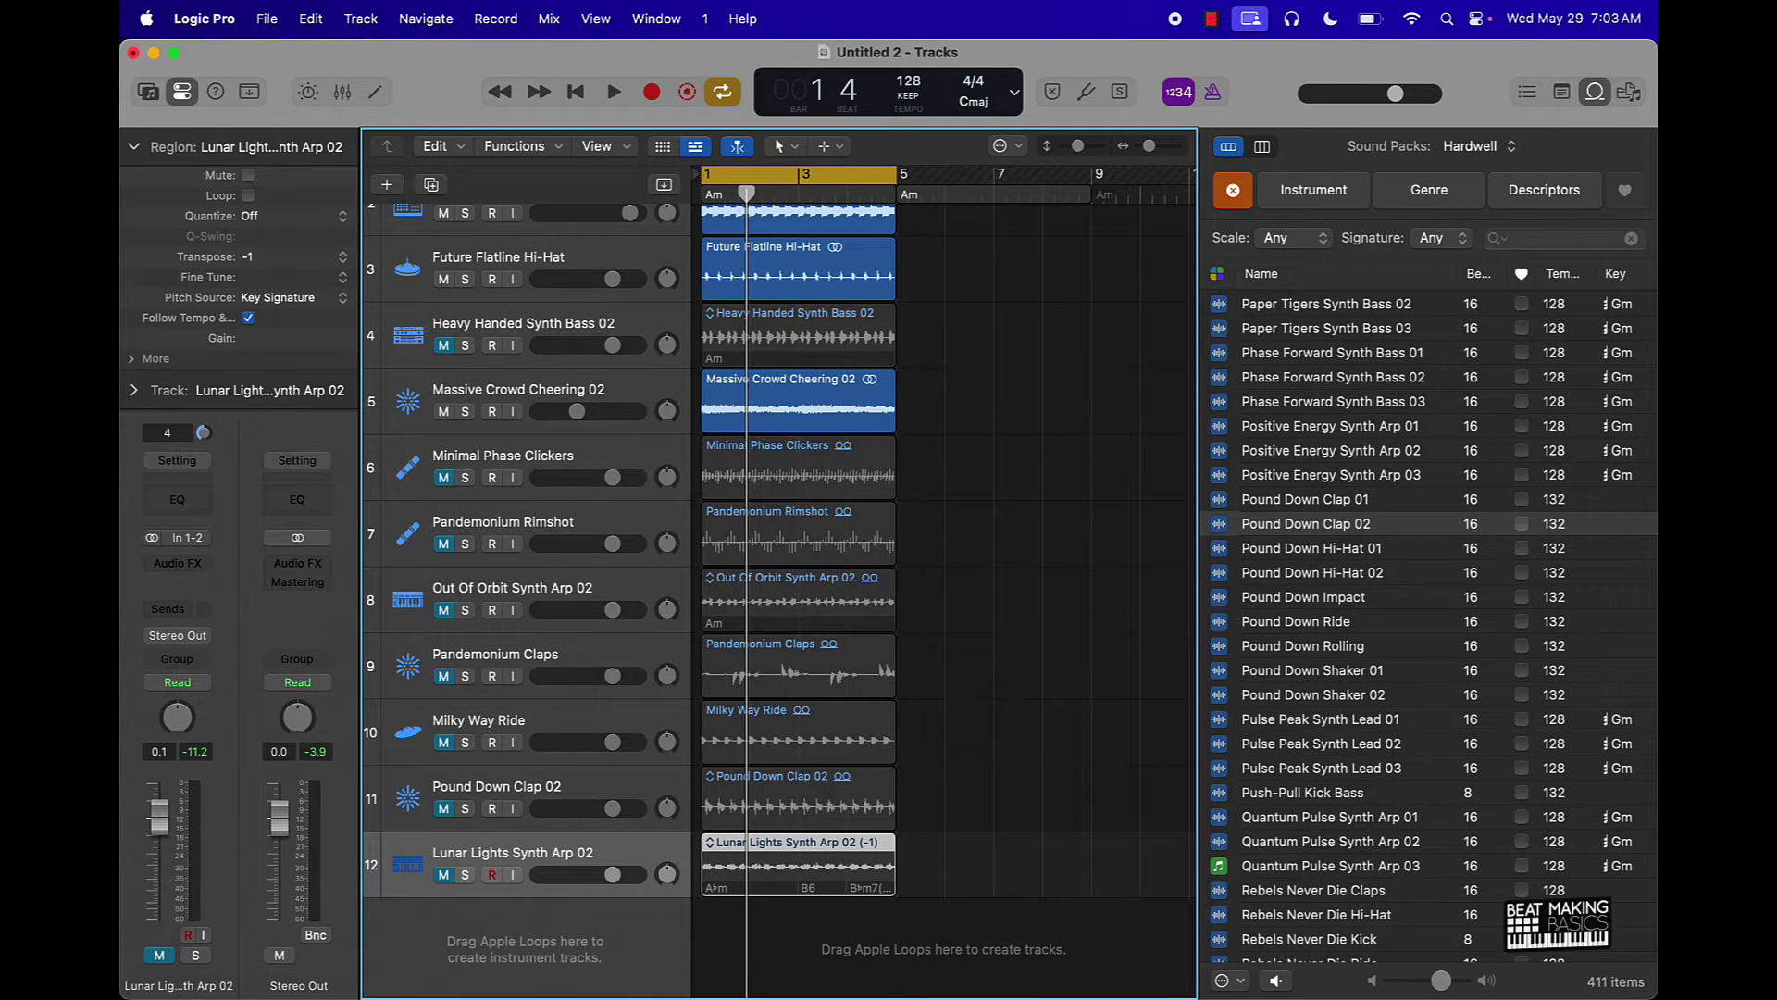
Delete the empty Audio 1 track at the start of the track list
scroll(597, 305, up, 3)
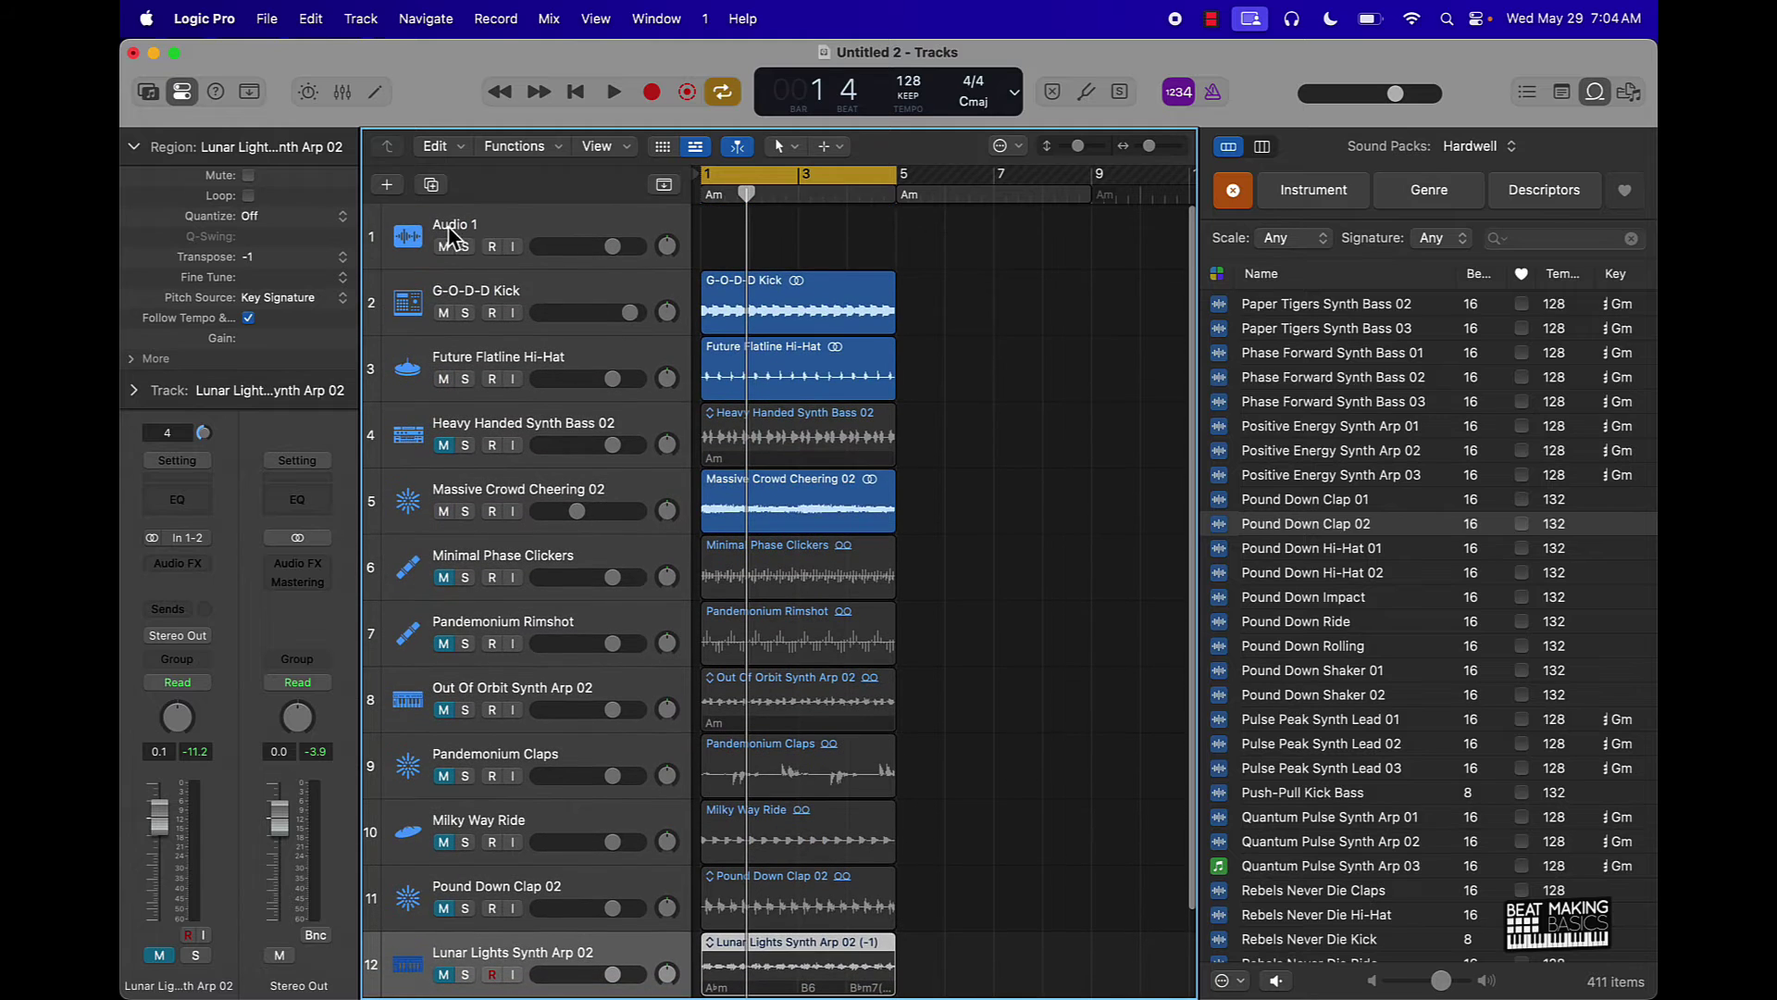
click(487, 216)
key(super+BackSpace)
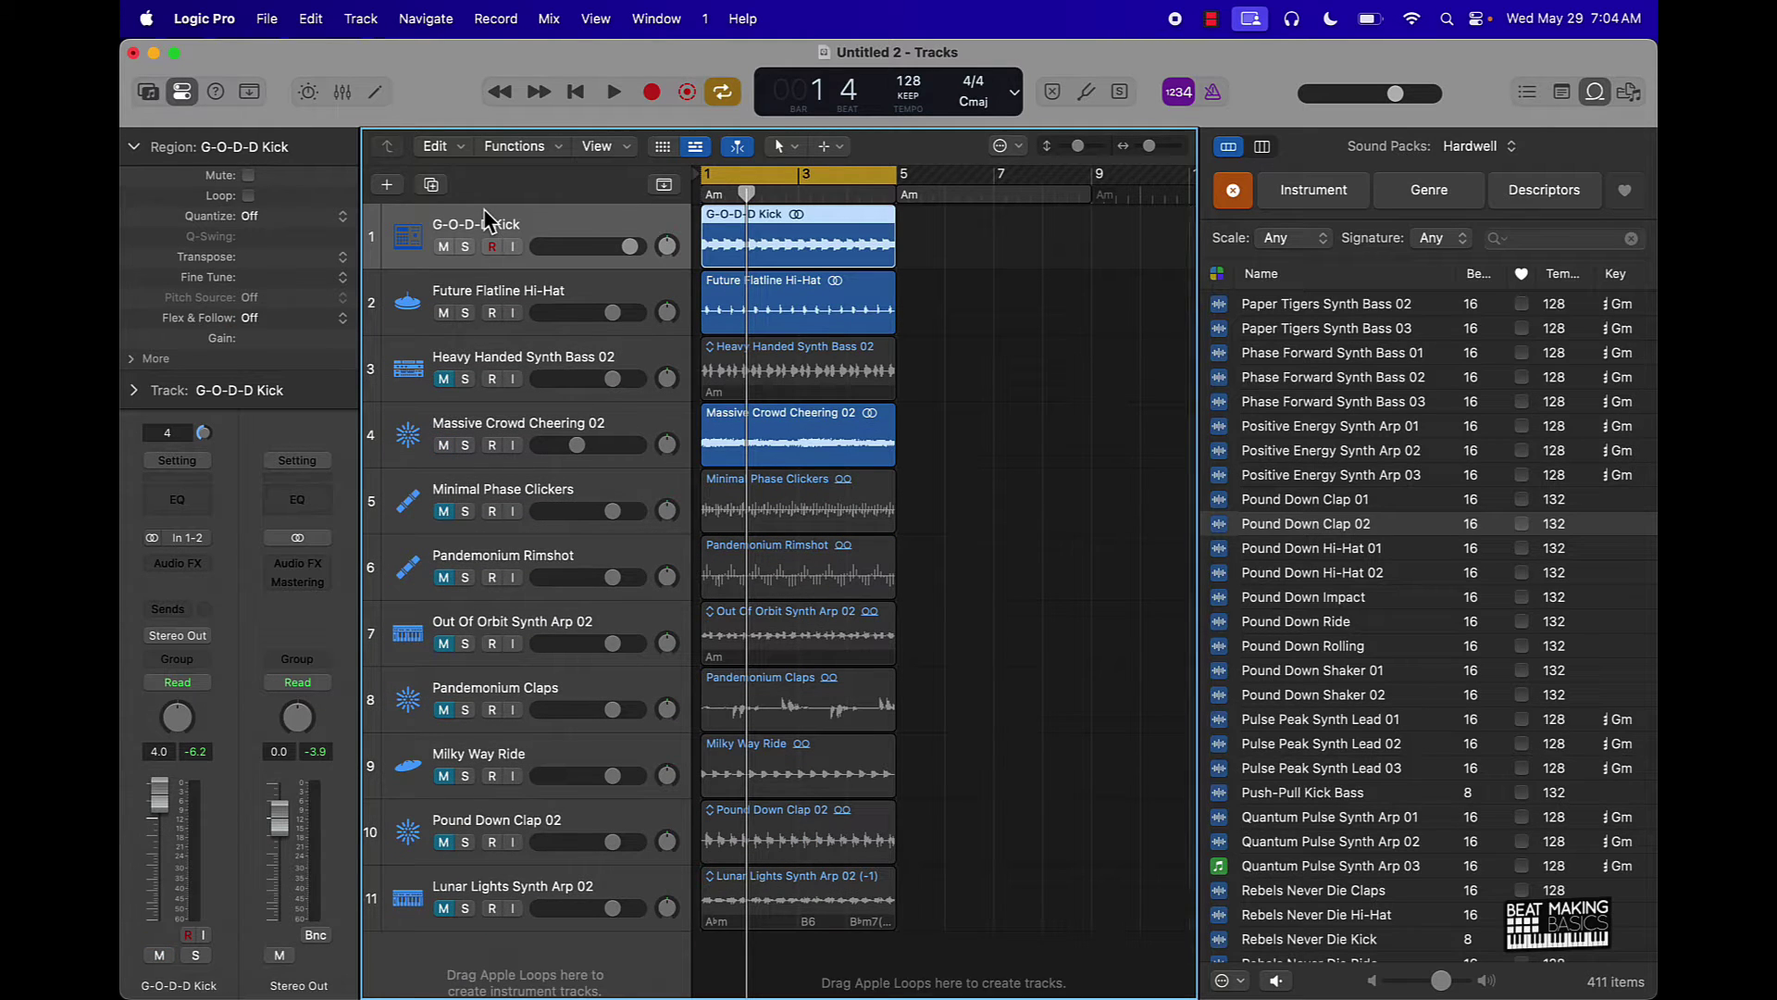
Play the beat and set the Massive Crowd Cheering 02 track volume to about -11.4 dB
key(space)
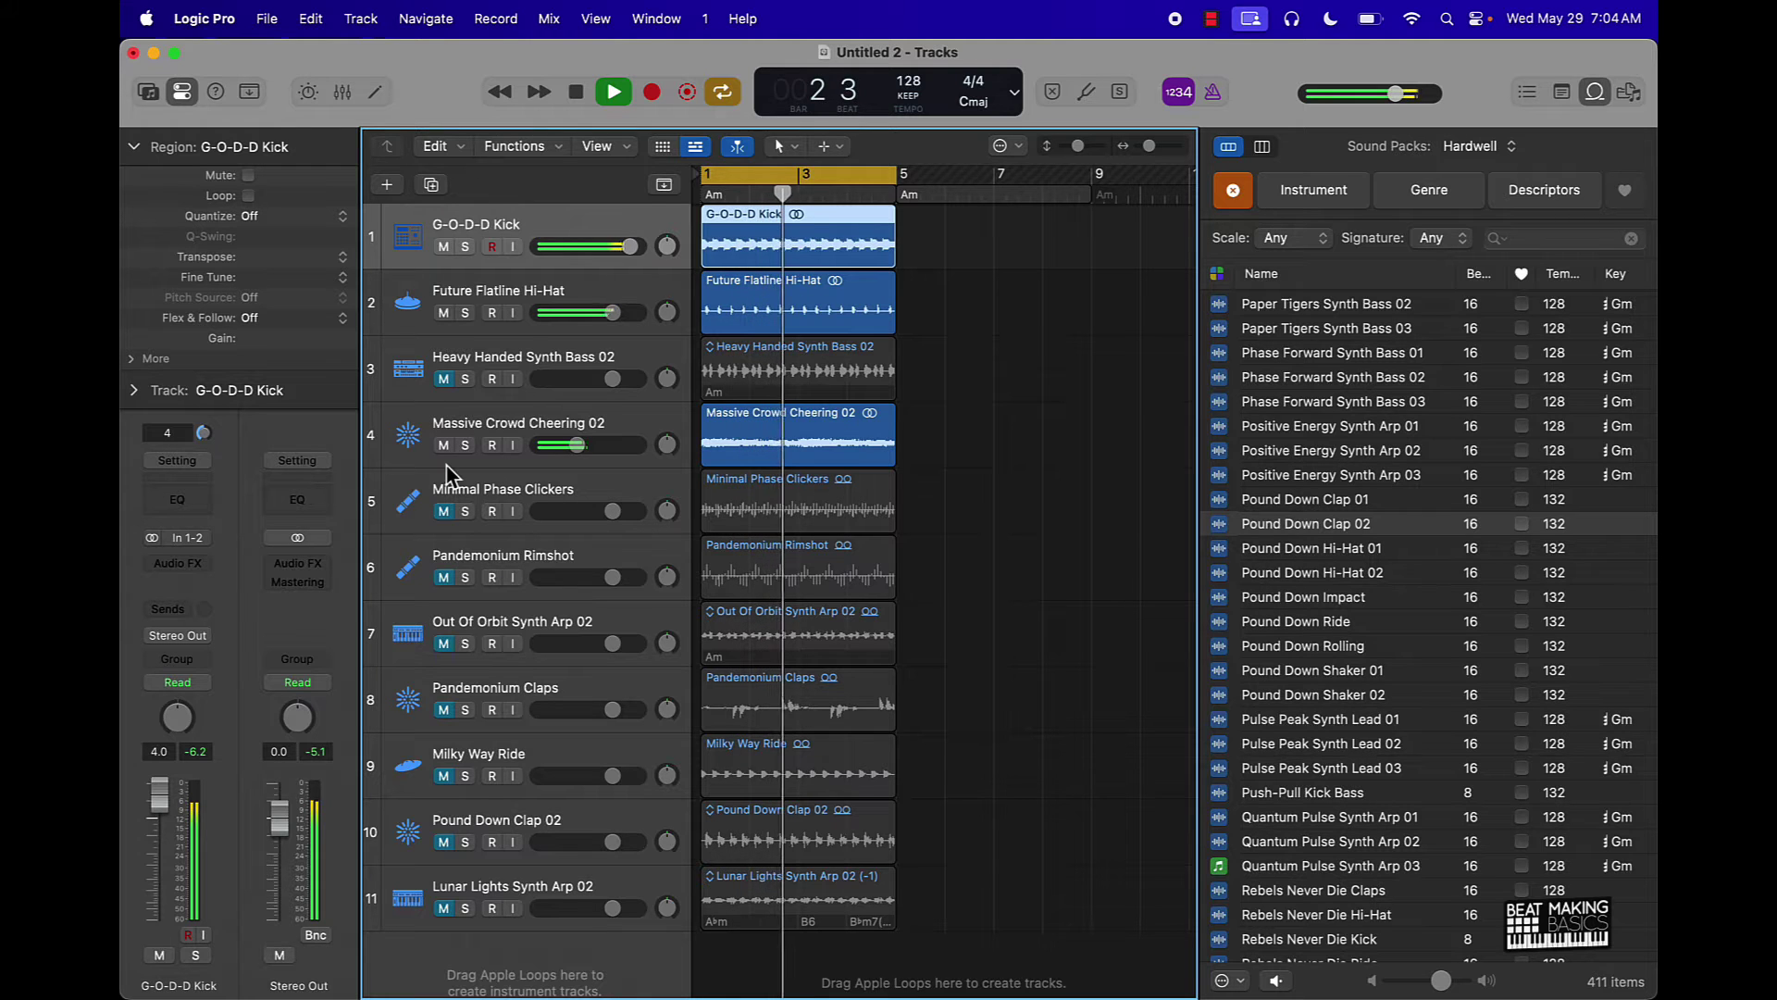
click(576, 445)
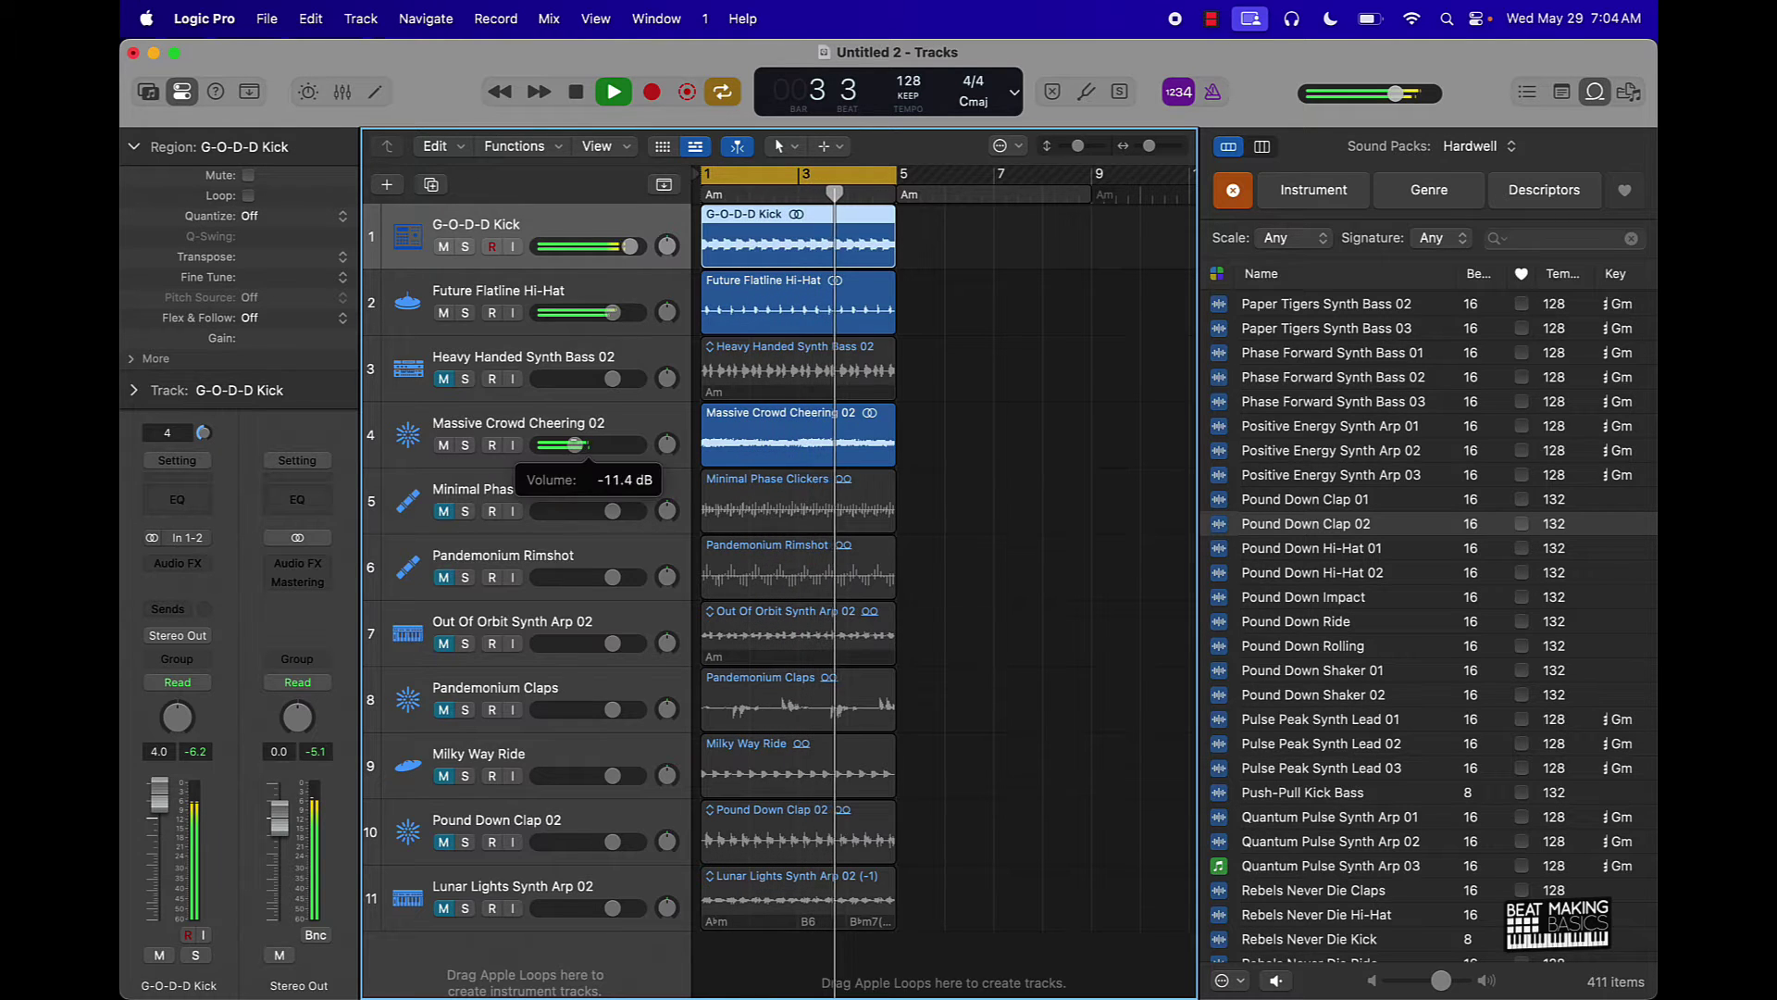
drag(574, 445, 575, 446)
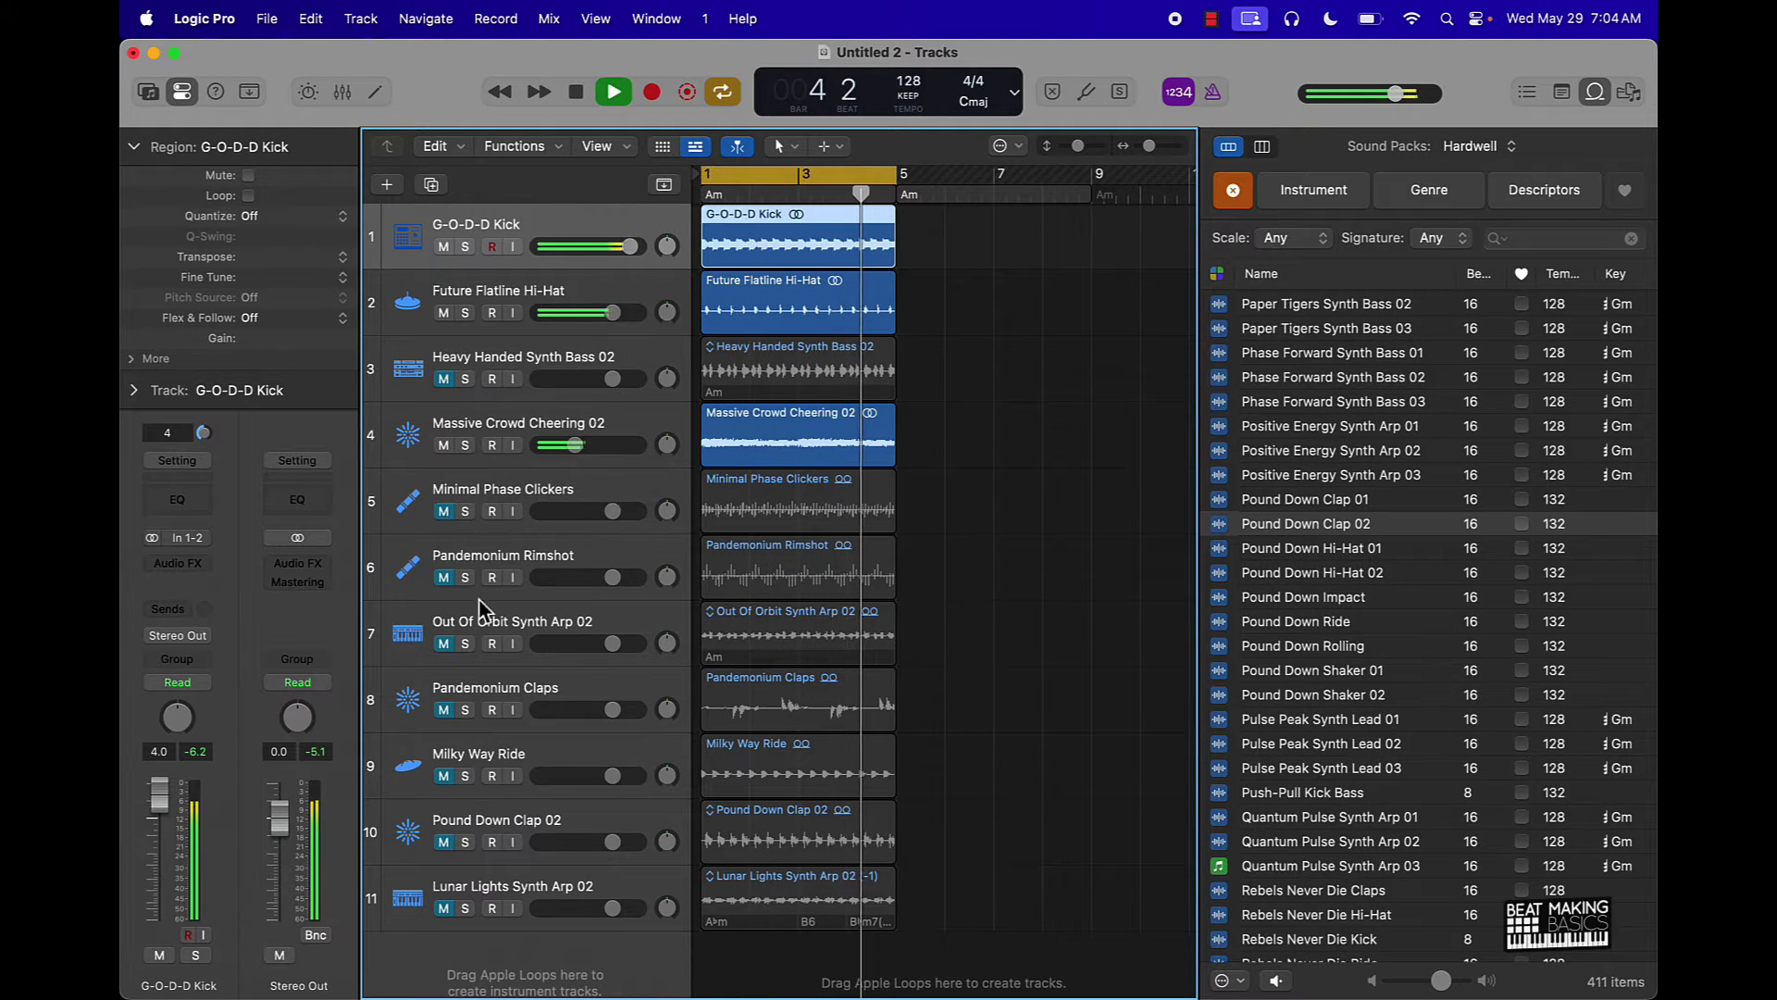
Audition Milky Way Ride, Pound Down Clap 02, Pandemonium Claps and Pandemonium Rimshot with the beat by unmuting and re-muting each
click(444, 775)
click(444, 842)
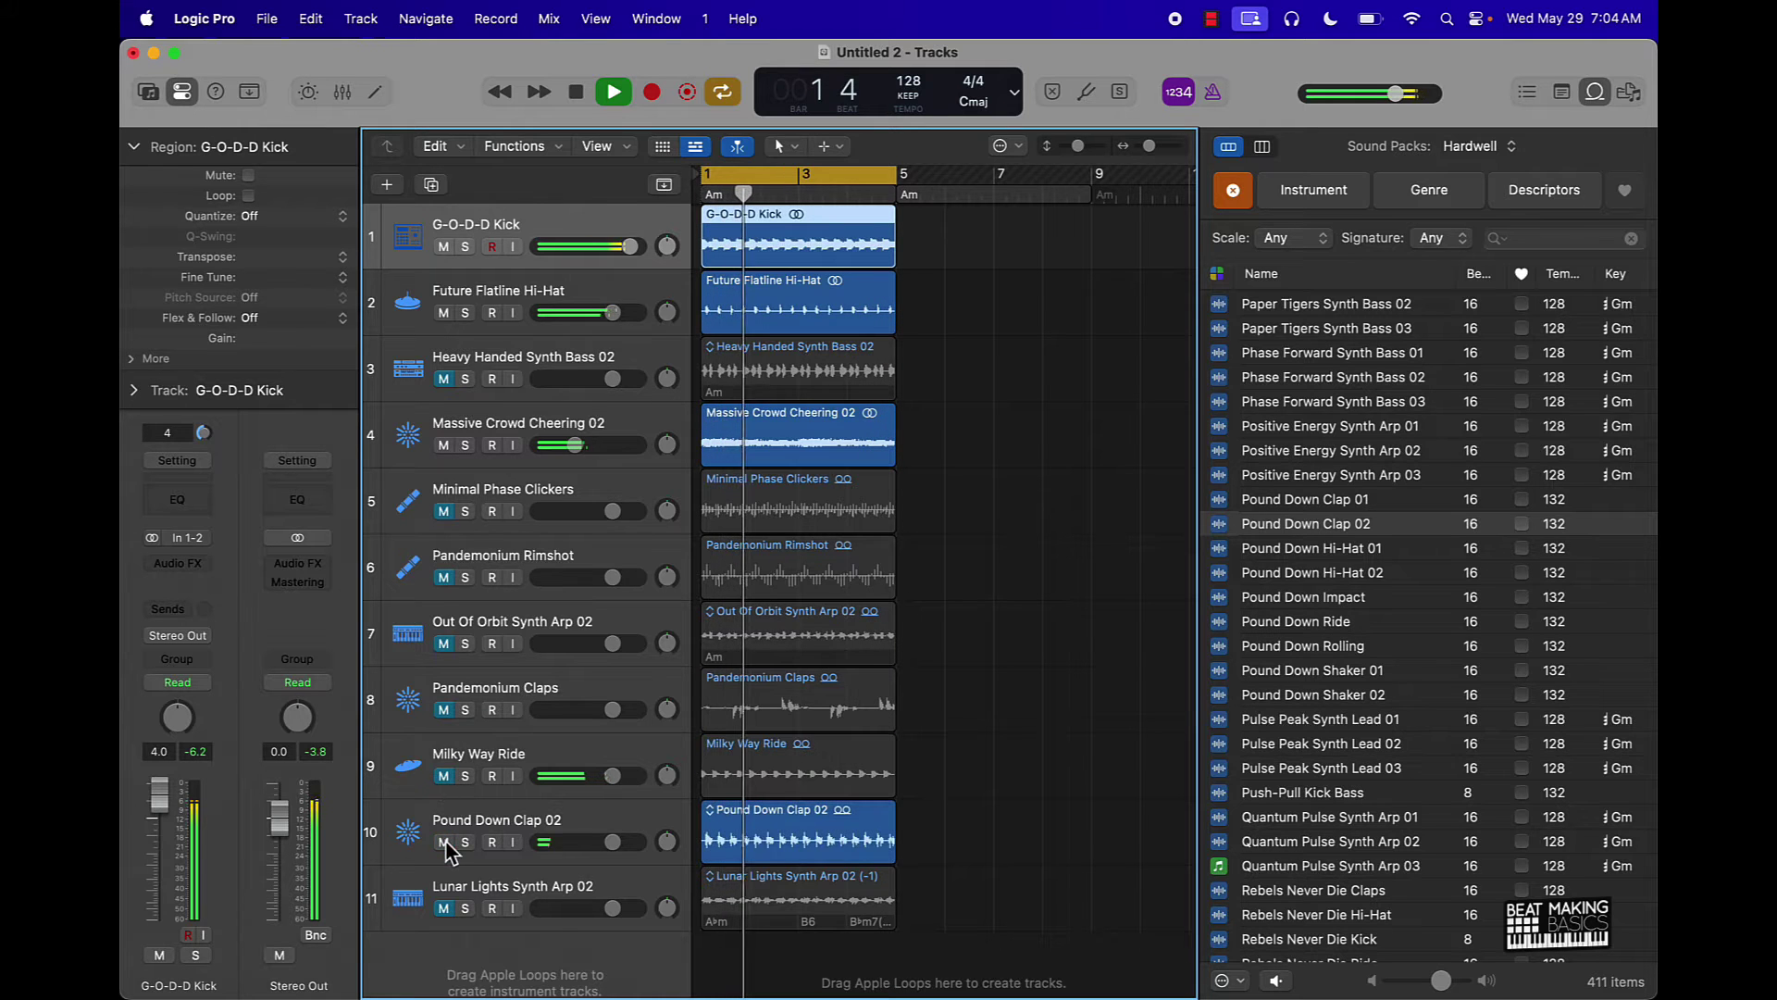
click(444, 841)
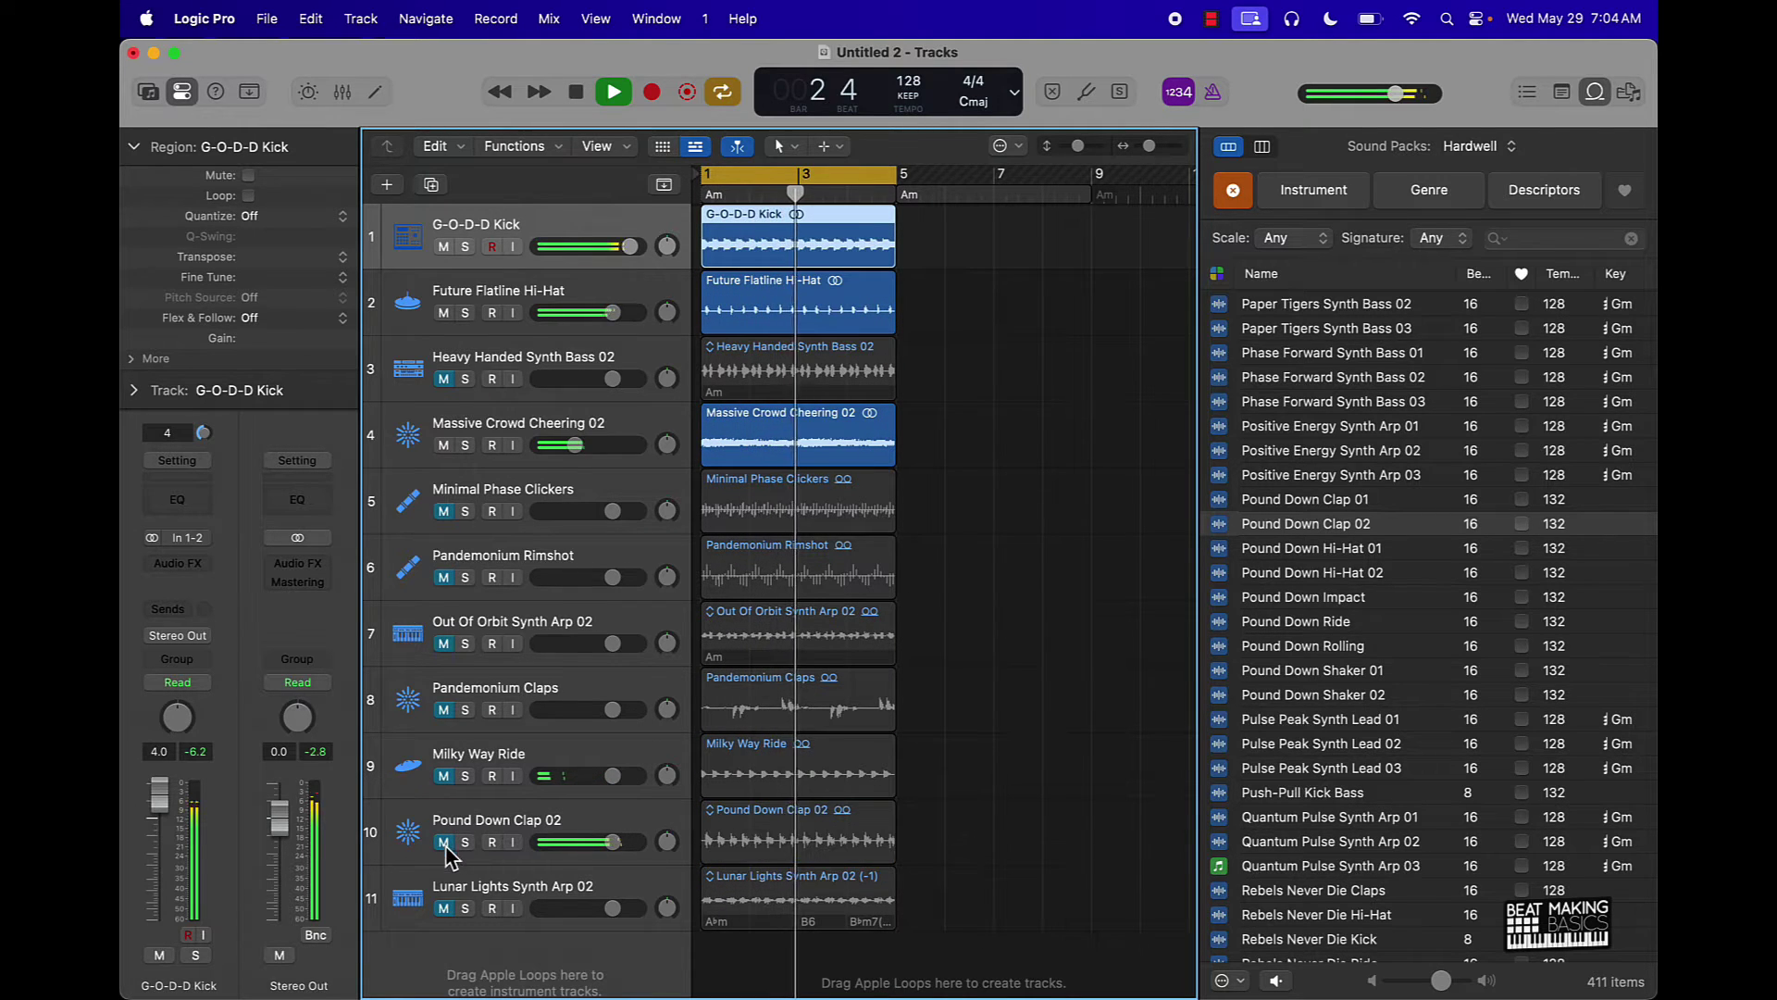
click(444, 709)
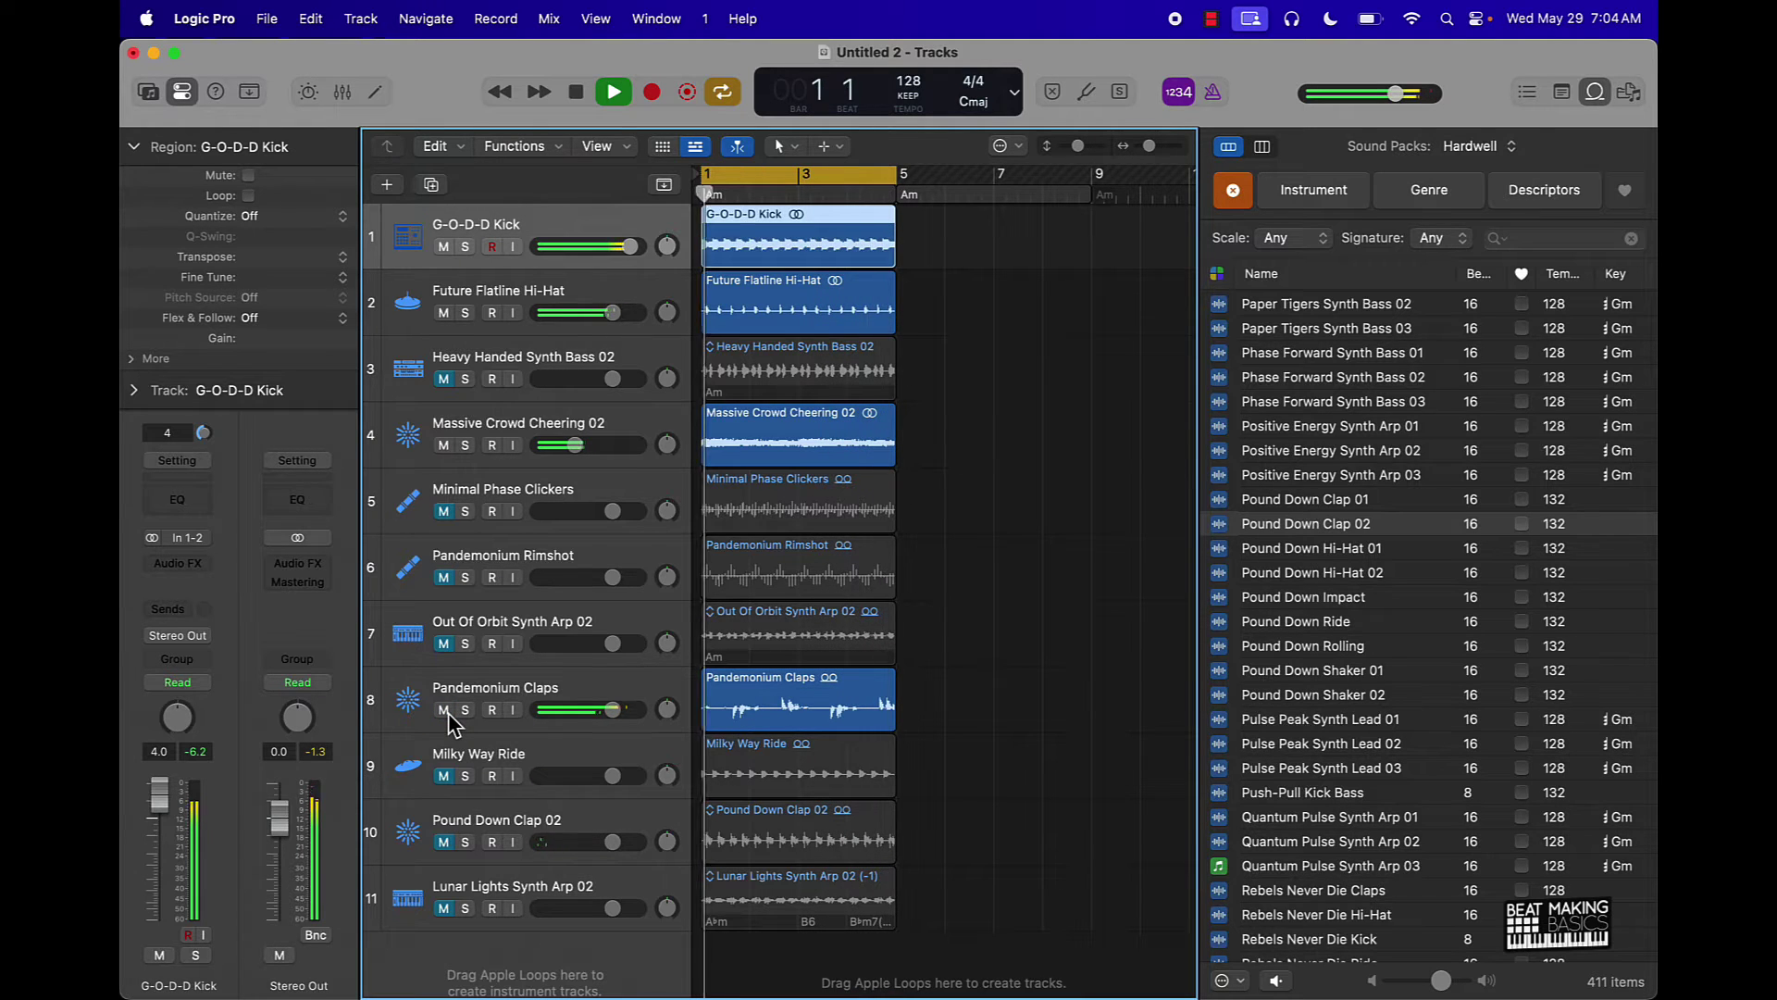
click(444, 708)
click(444, 578)
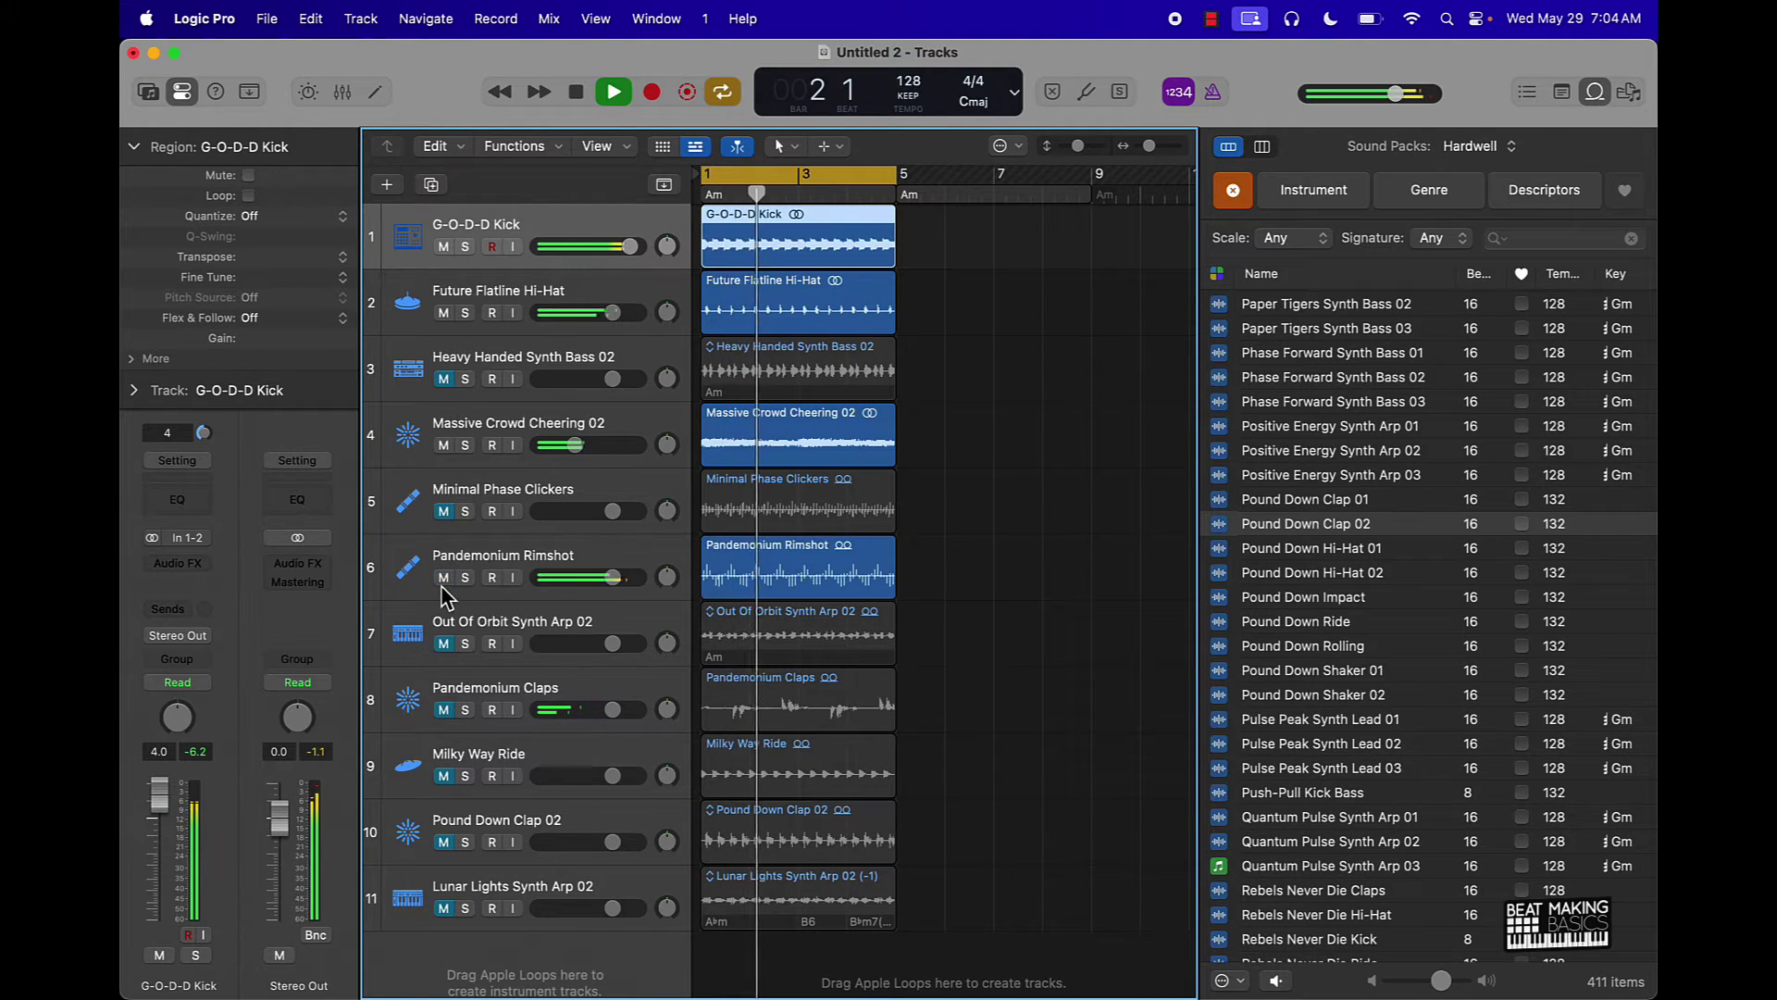
click(442, 583)
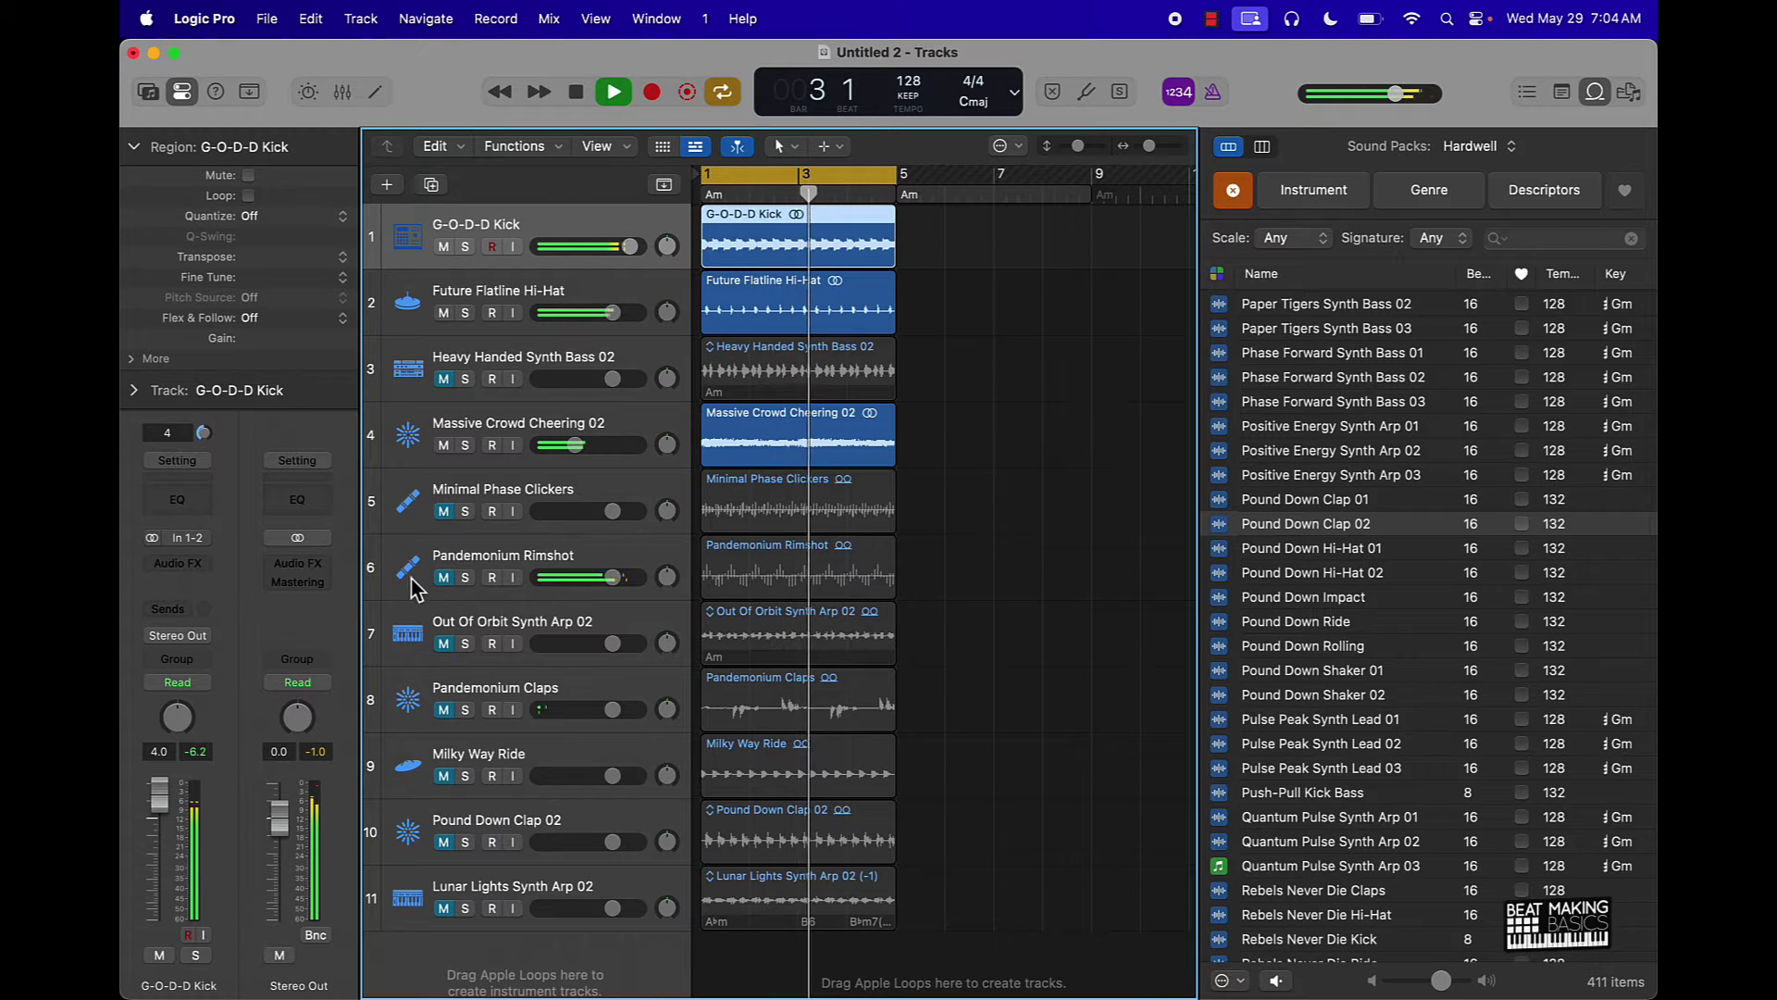
Reorder the tracks so Pandemonium Rimshot, Pandemonium Claps and Heavy Handed Synth Bass 02 follow Massive Crowd Cheering 02
drag(414, 588, 410, 508)
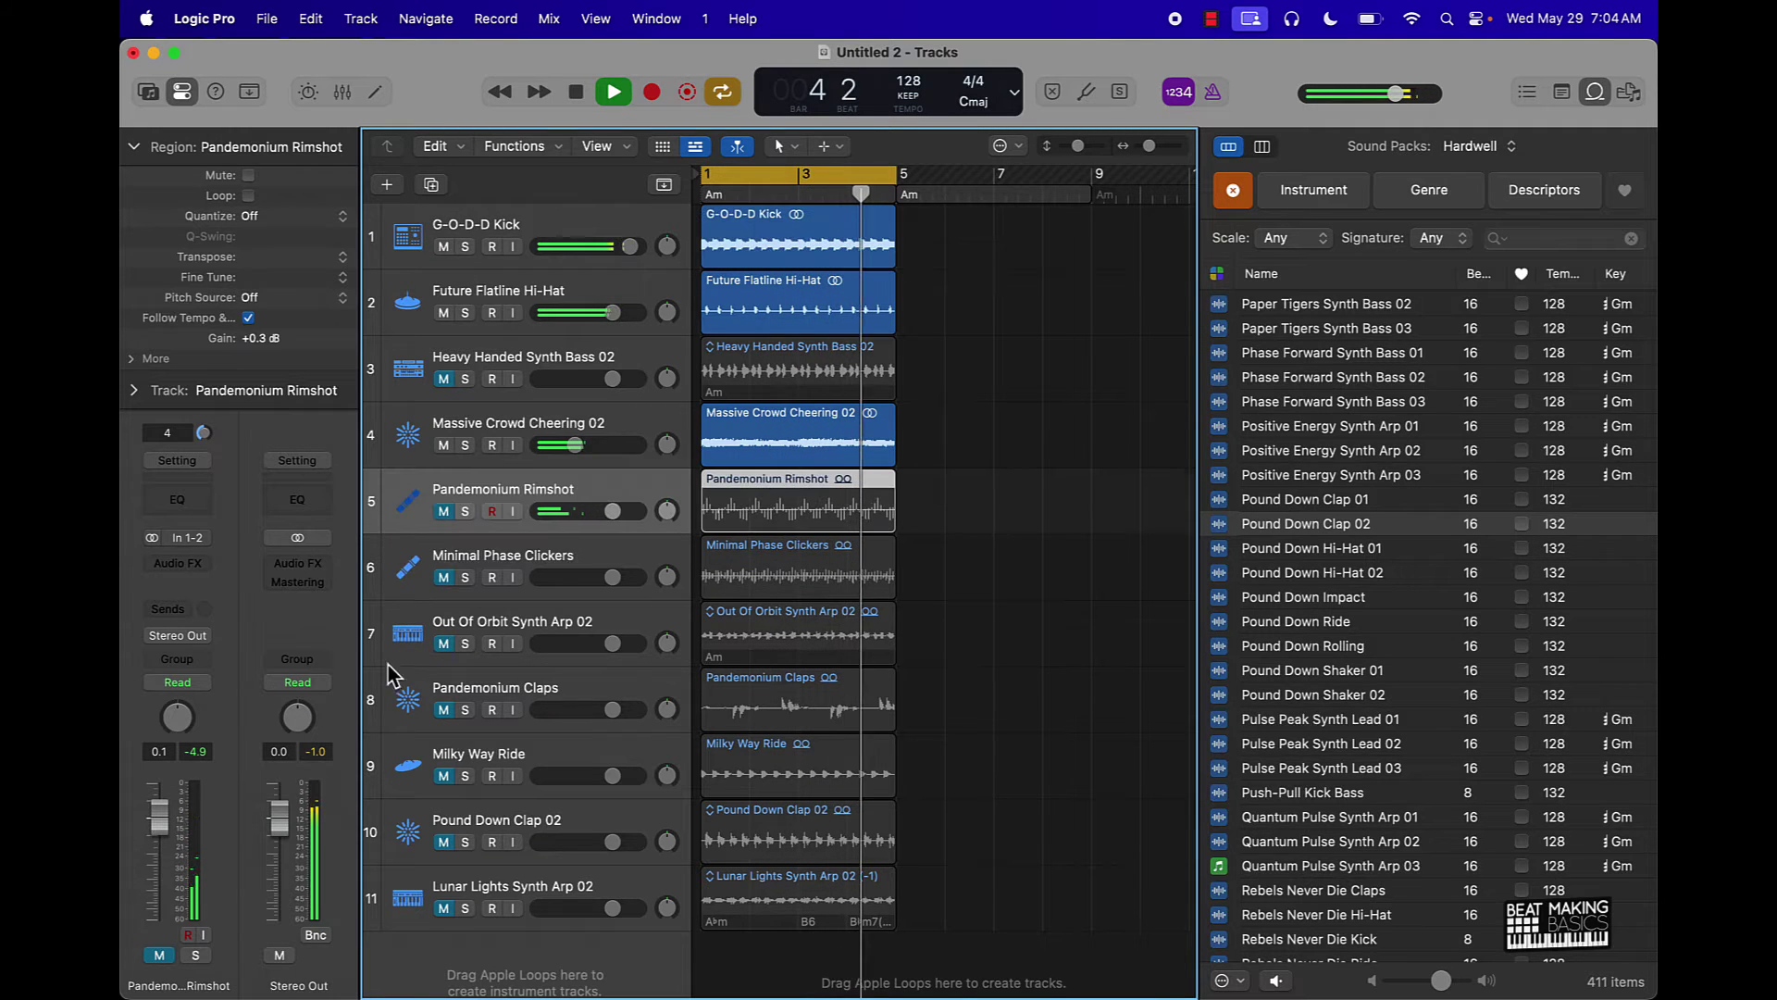
drag(393, 711, 404, 569)
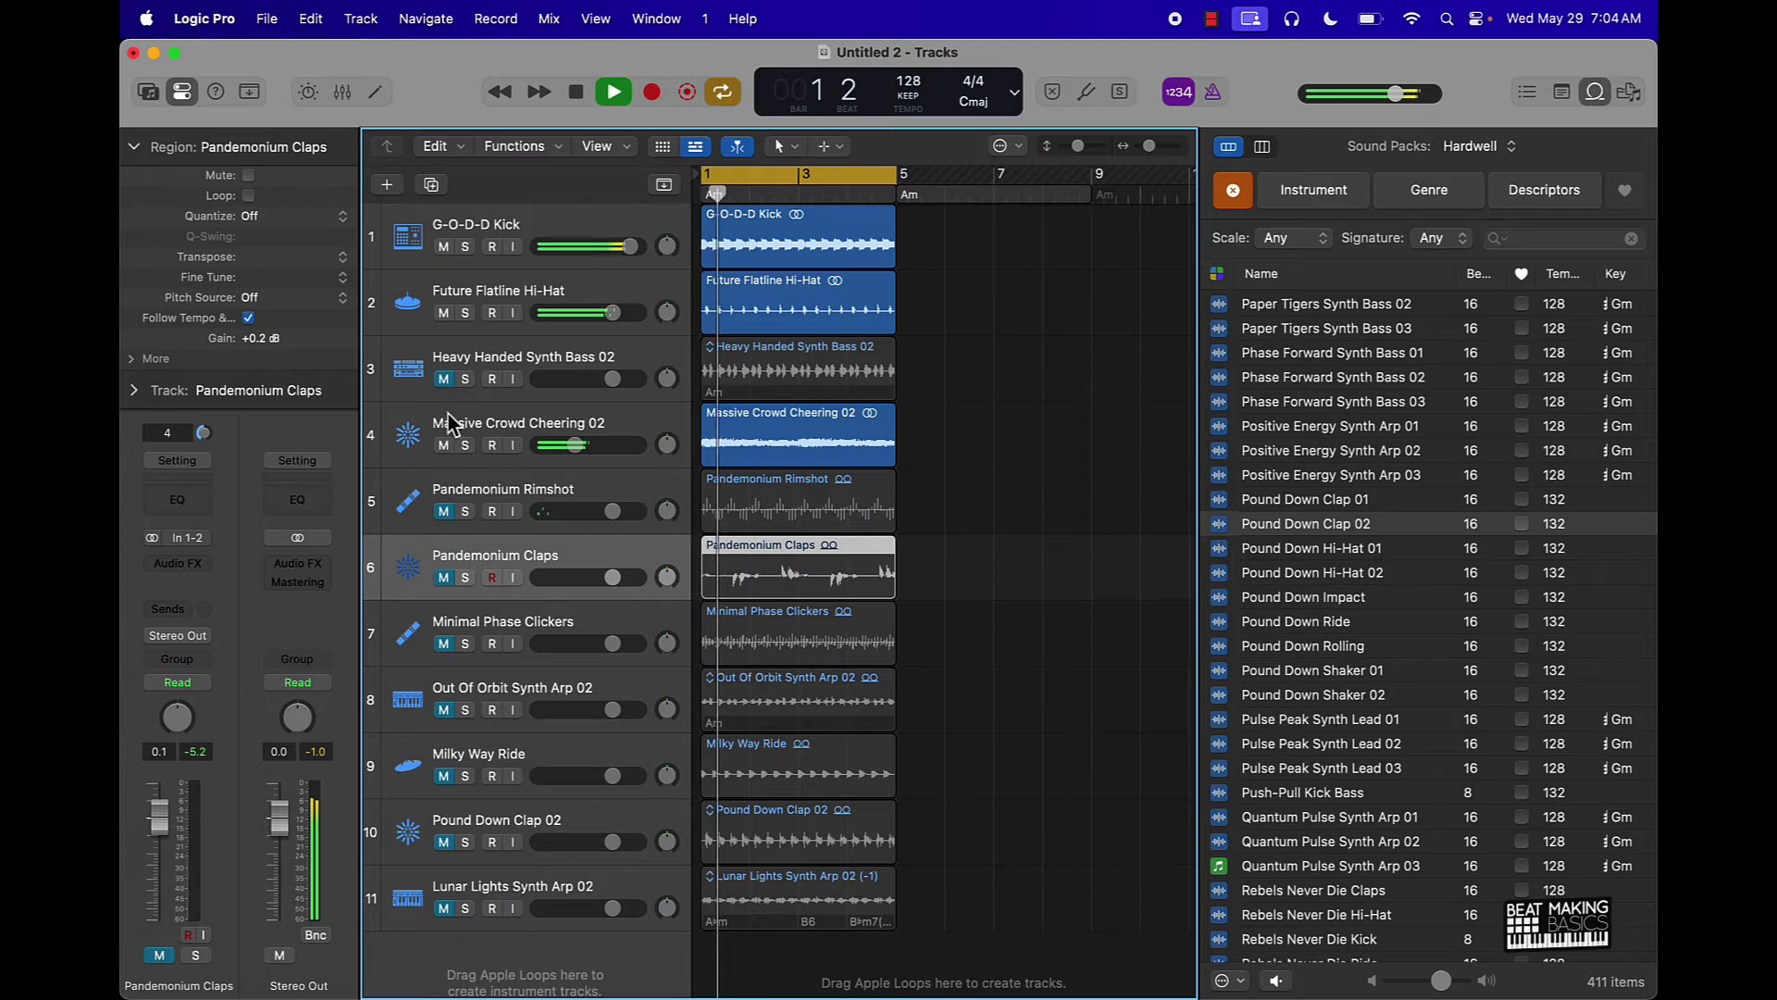
drag(414, 389, 414, 583)
Audition the Rebels Never Die Claps, Rebels Never Die Shaker and Retrograde Space Claps loops against the beat
scroll(1359, 633, down, 5)
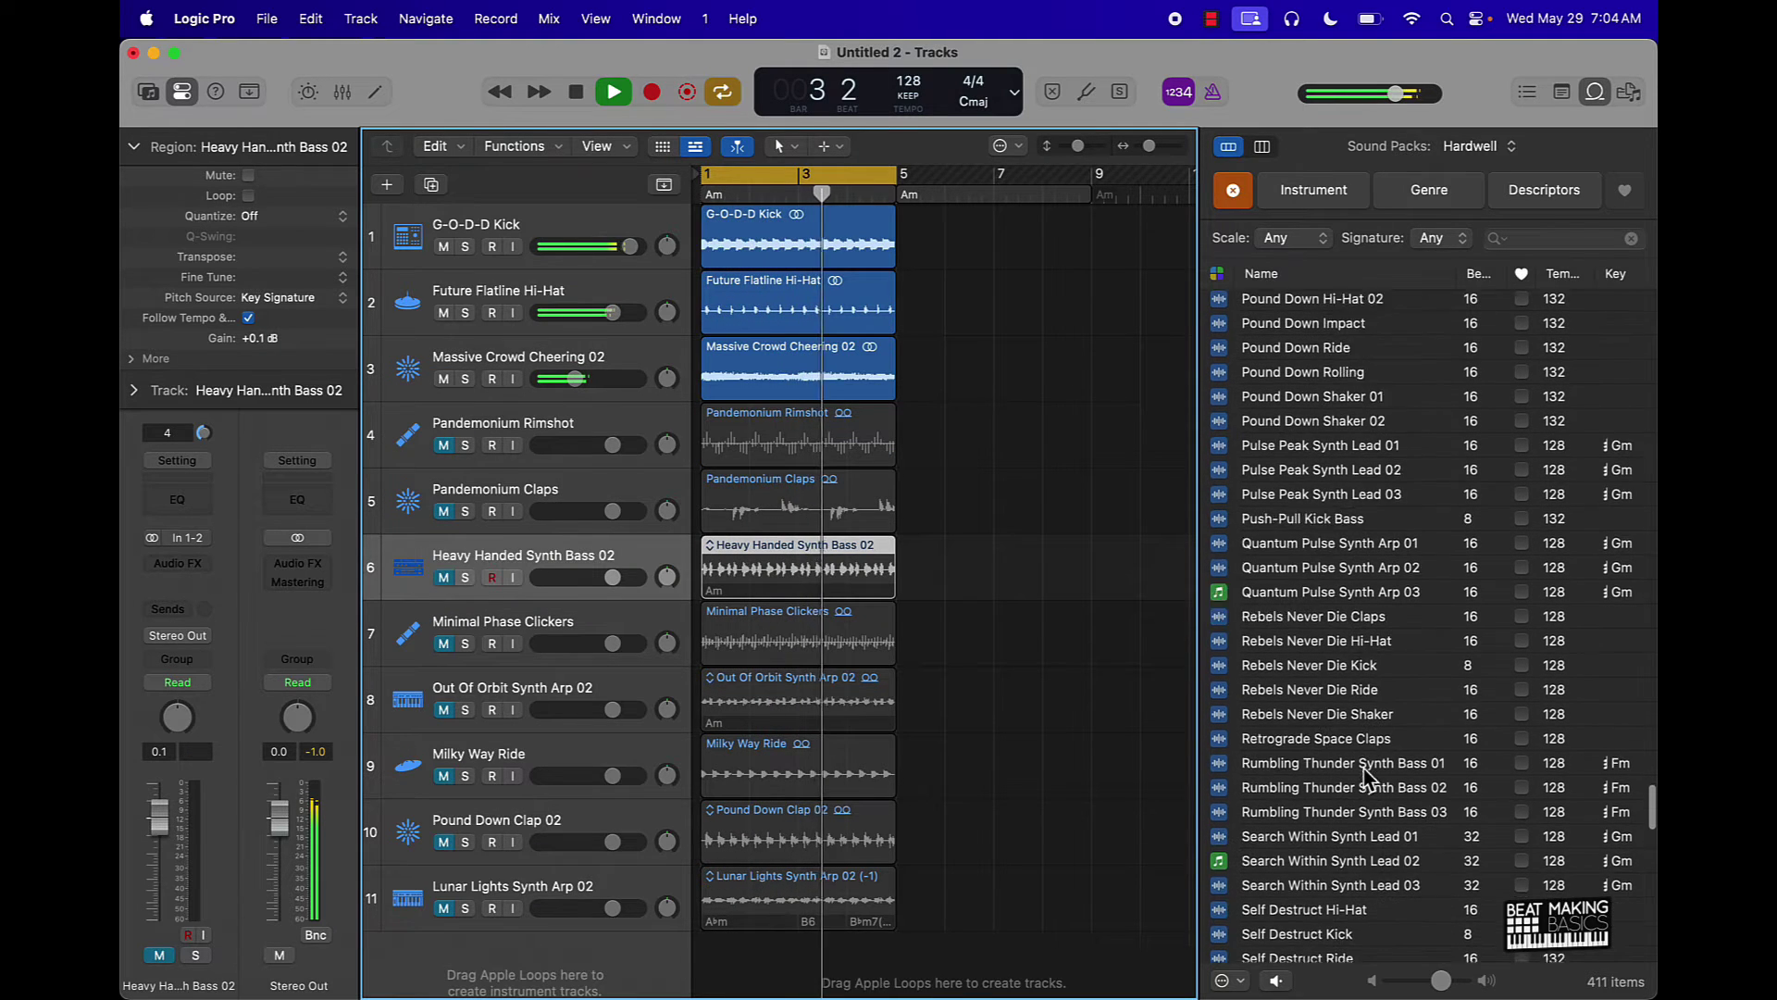
click(1356, 603)
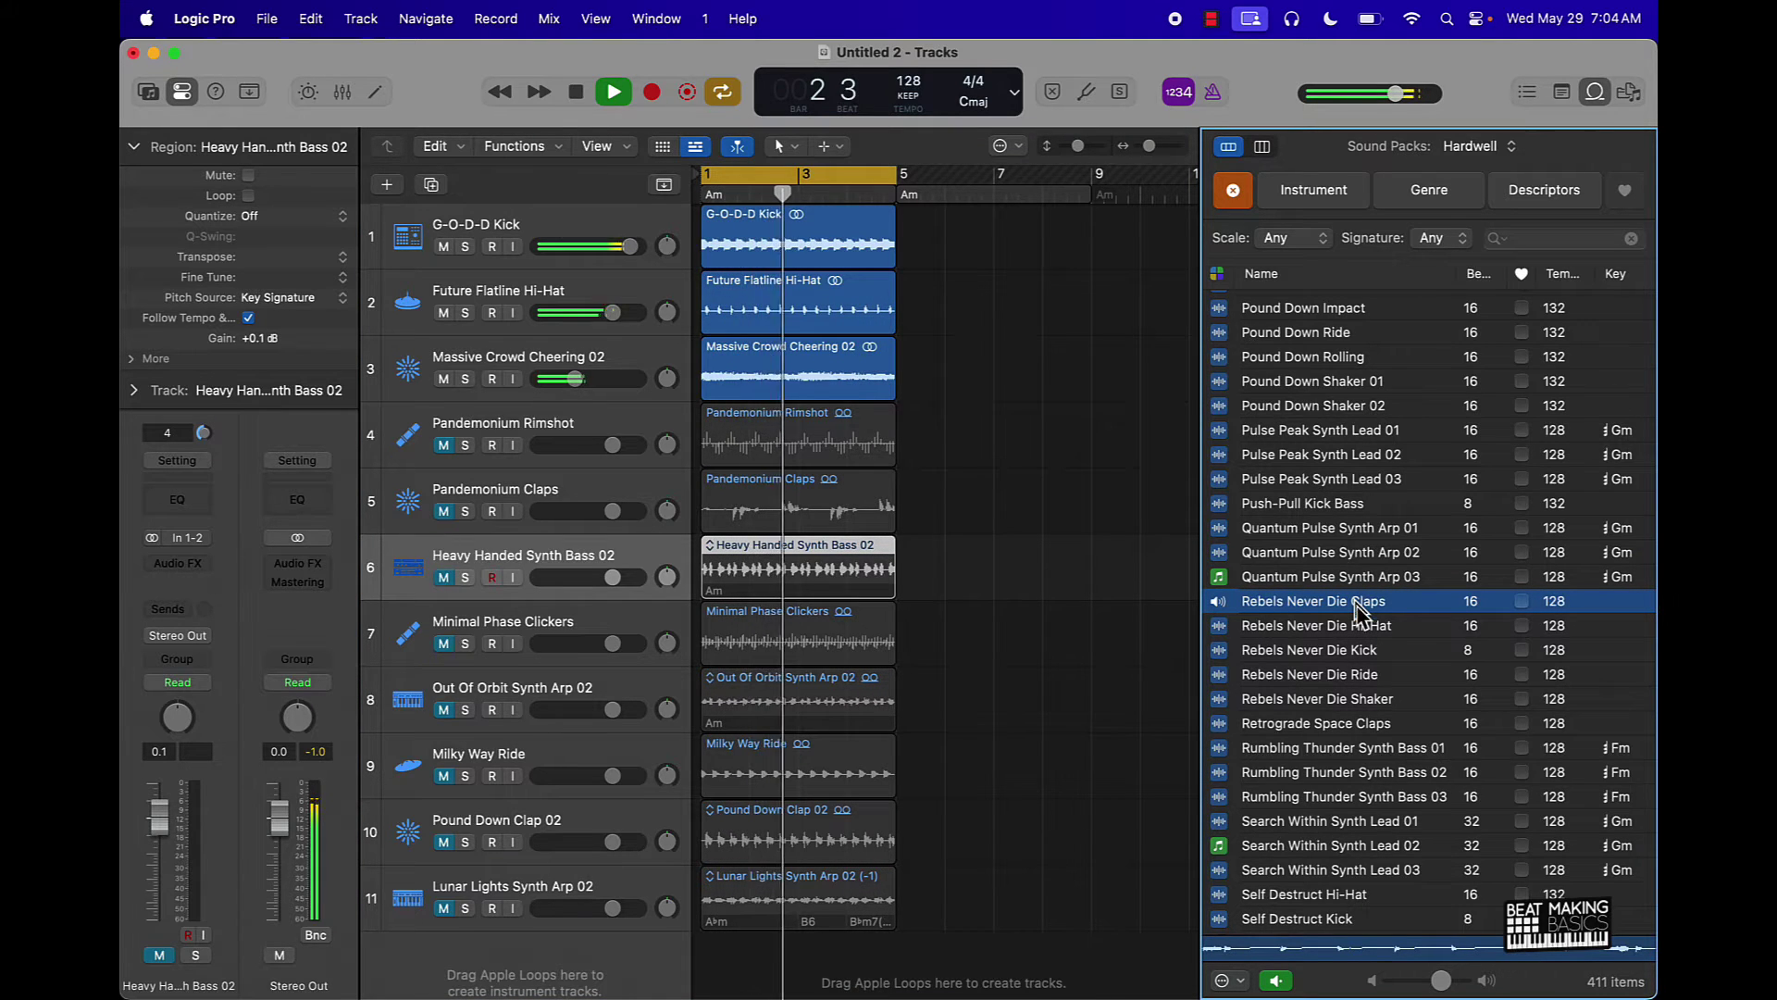
click(1365, 700)
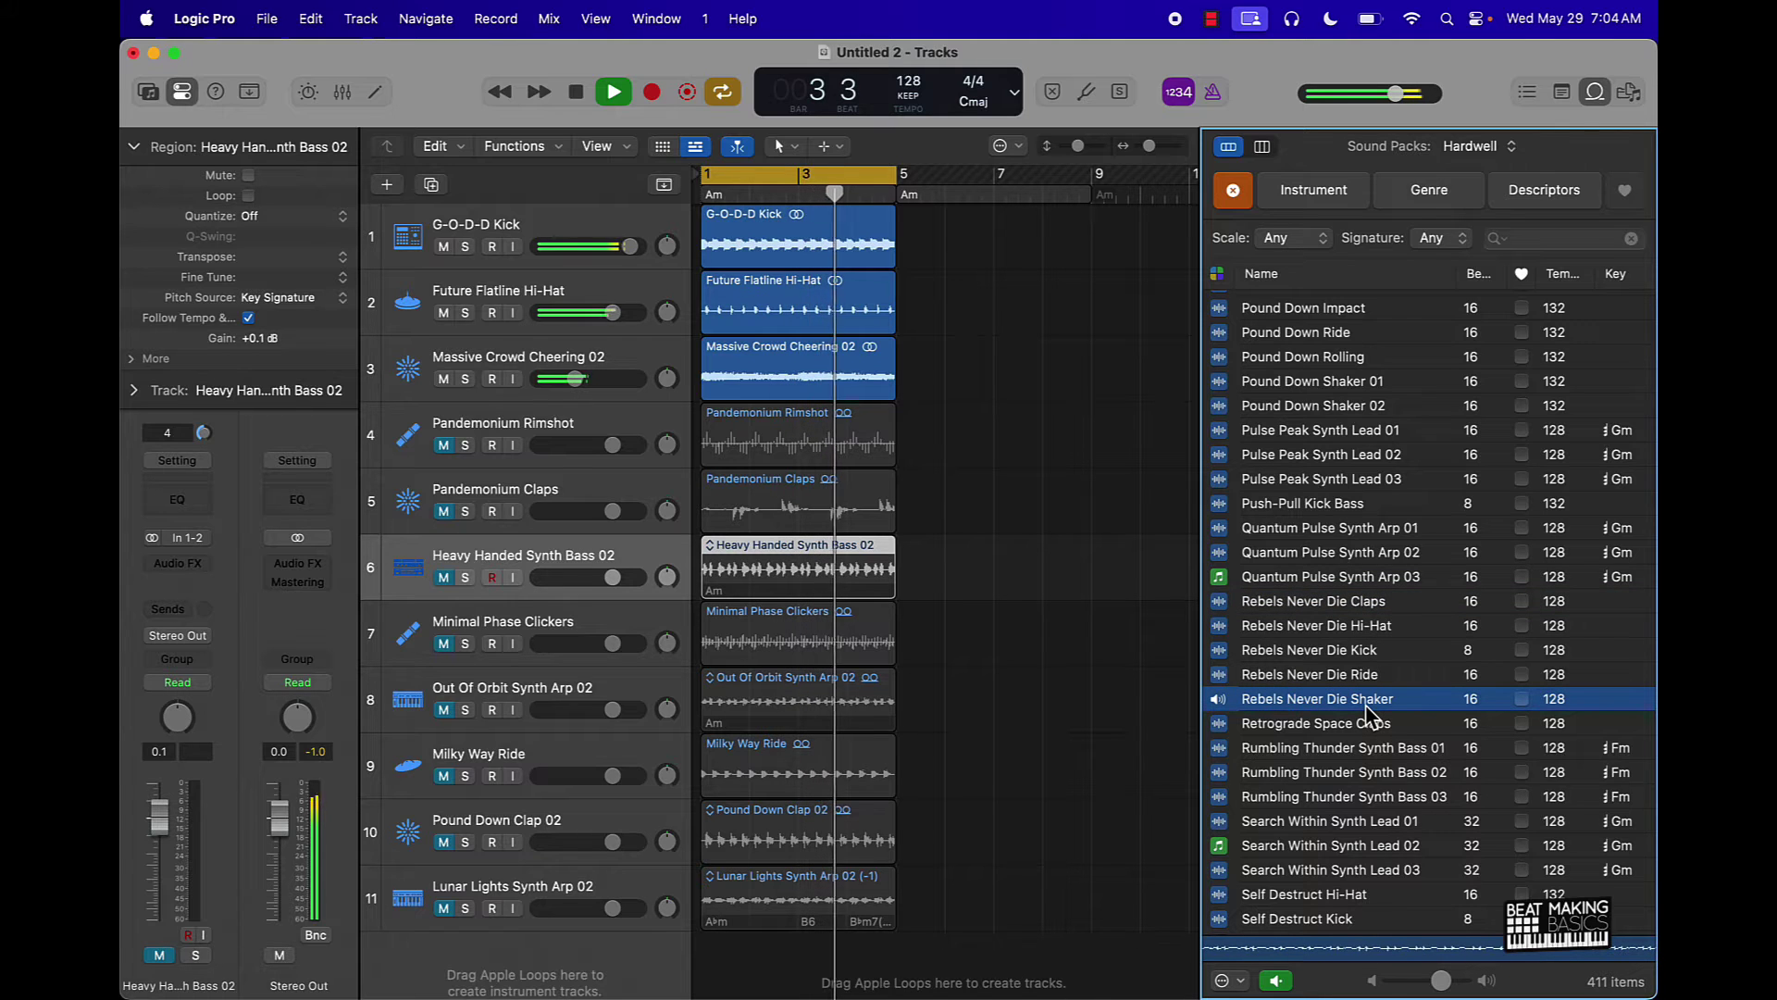
click(1387, 726)
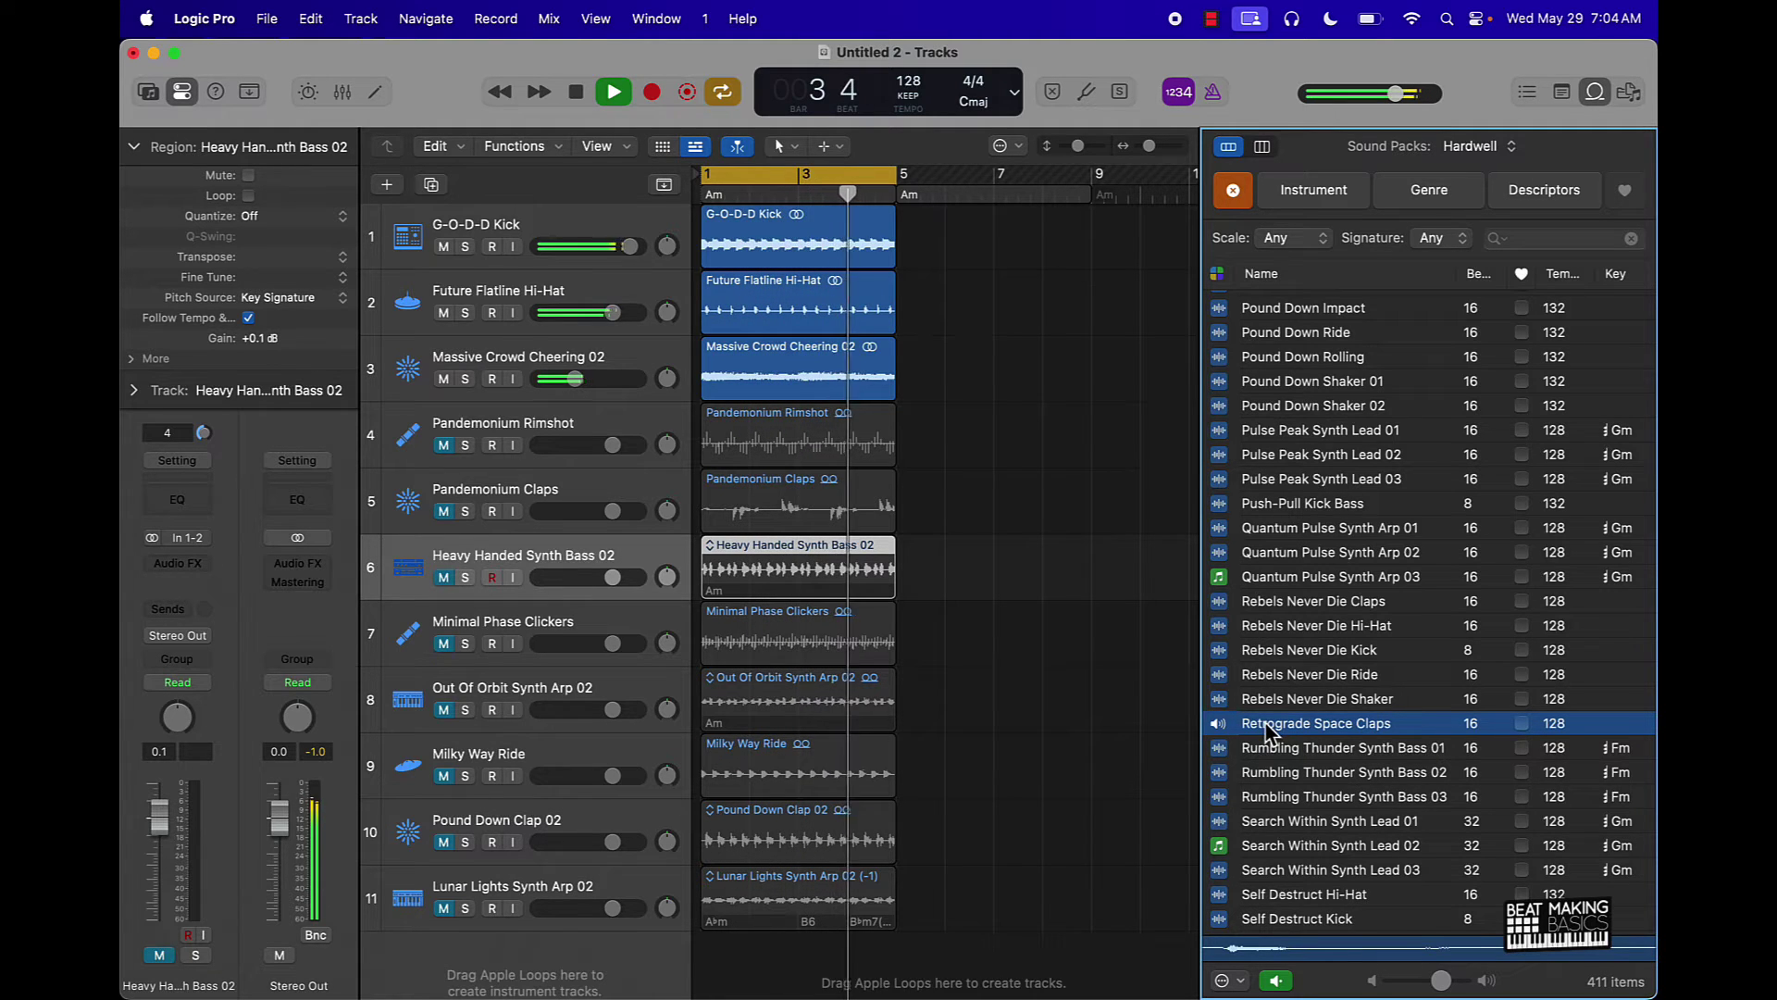
Stop playback and add the Retrograde Space Claps loop on a new track at bar 1
key(space)
drag(1267, 731, 755, 972)
scroll(873, 930, down, 2)
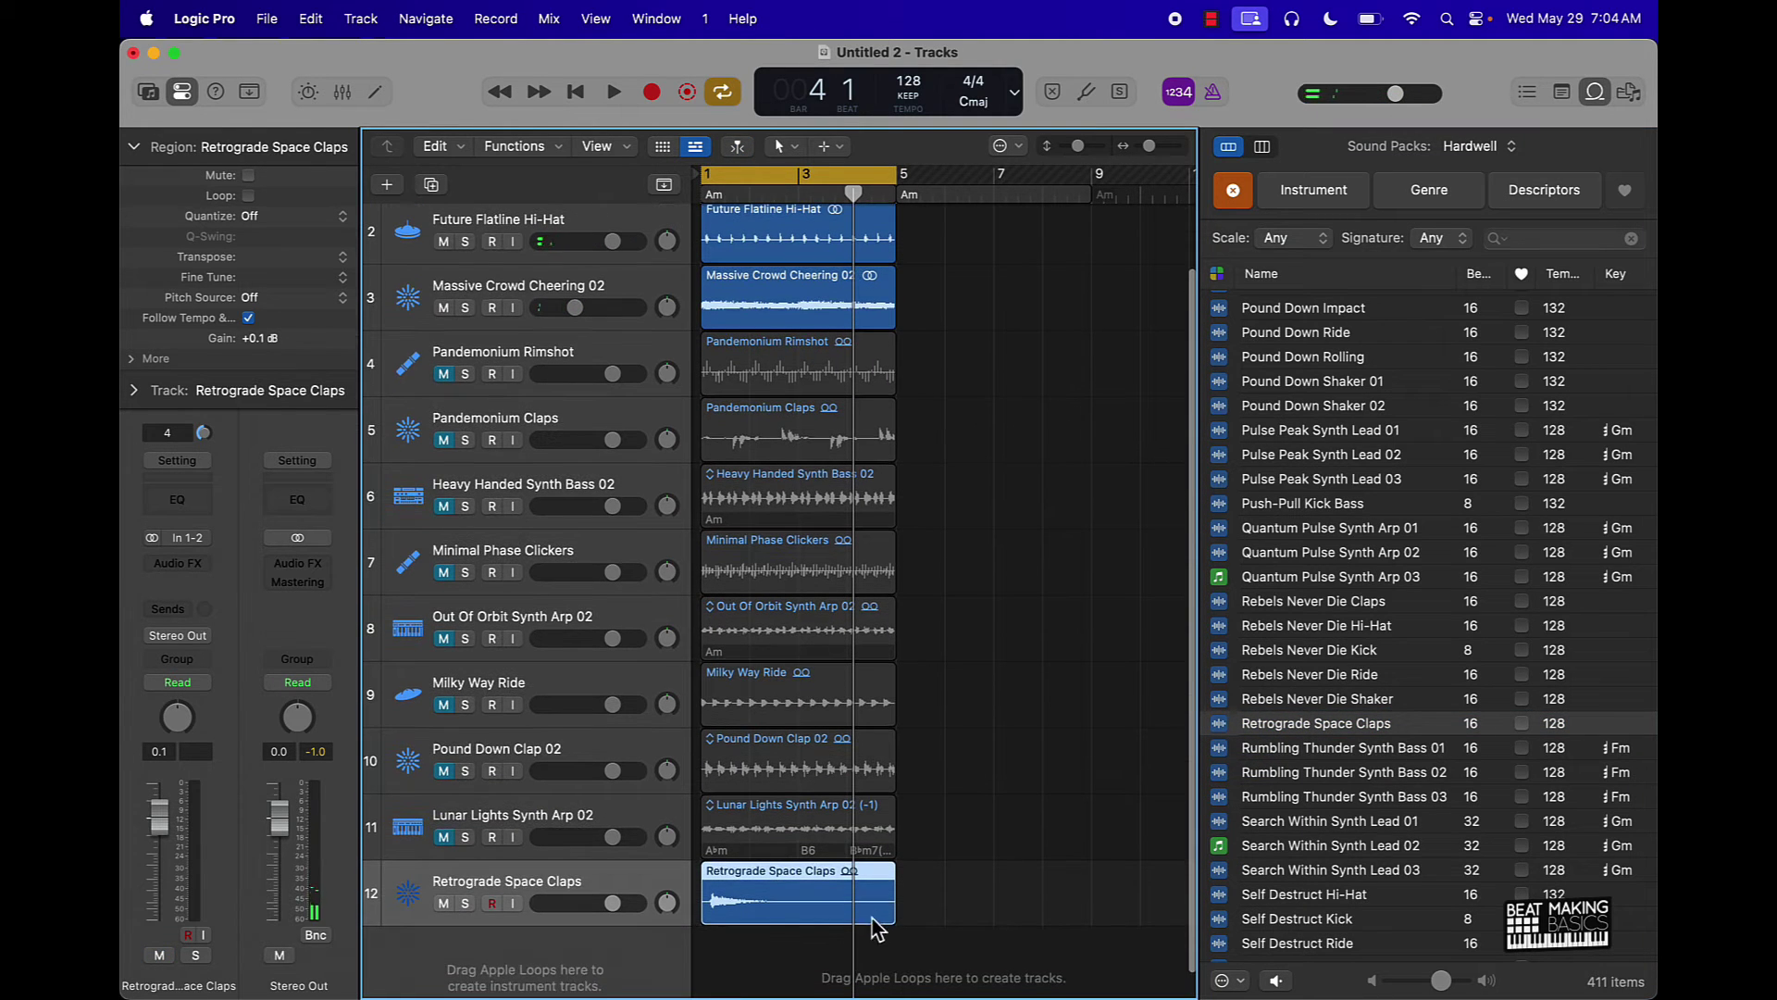
Trim the Retrograde Space Claps region to one bar and repeat it to fill bars 1 to 4, checking it in playback
drag(891, 911, 777, 921)
key(Return)
key(space)
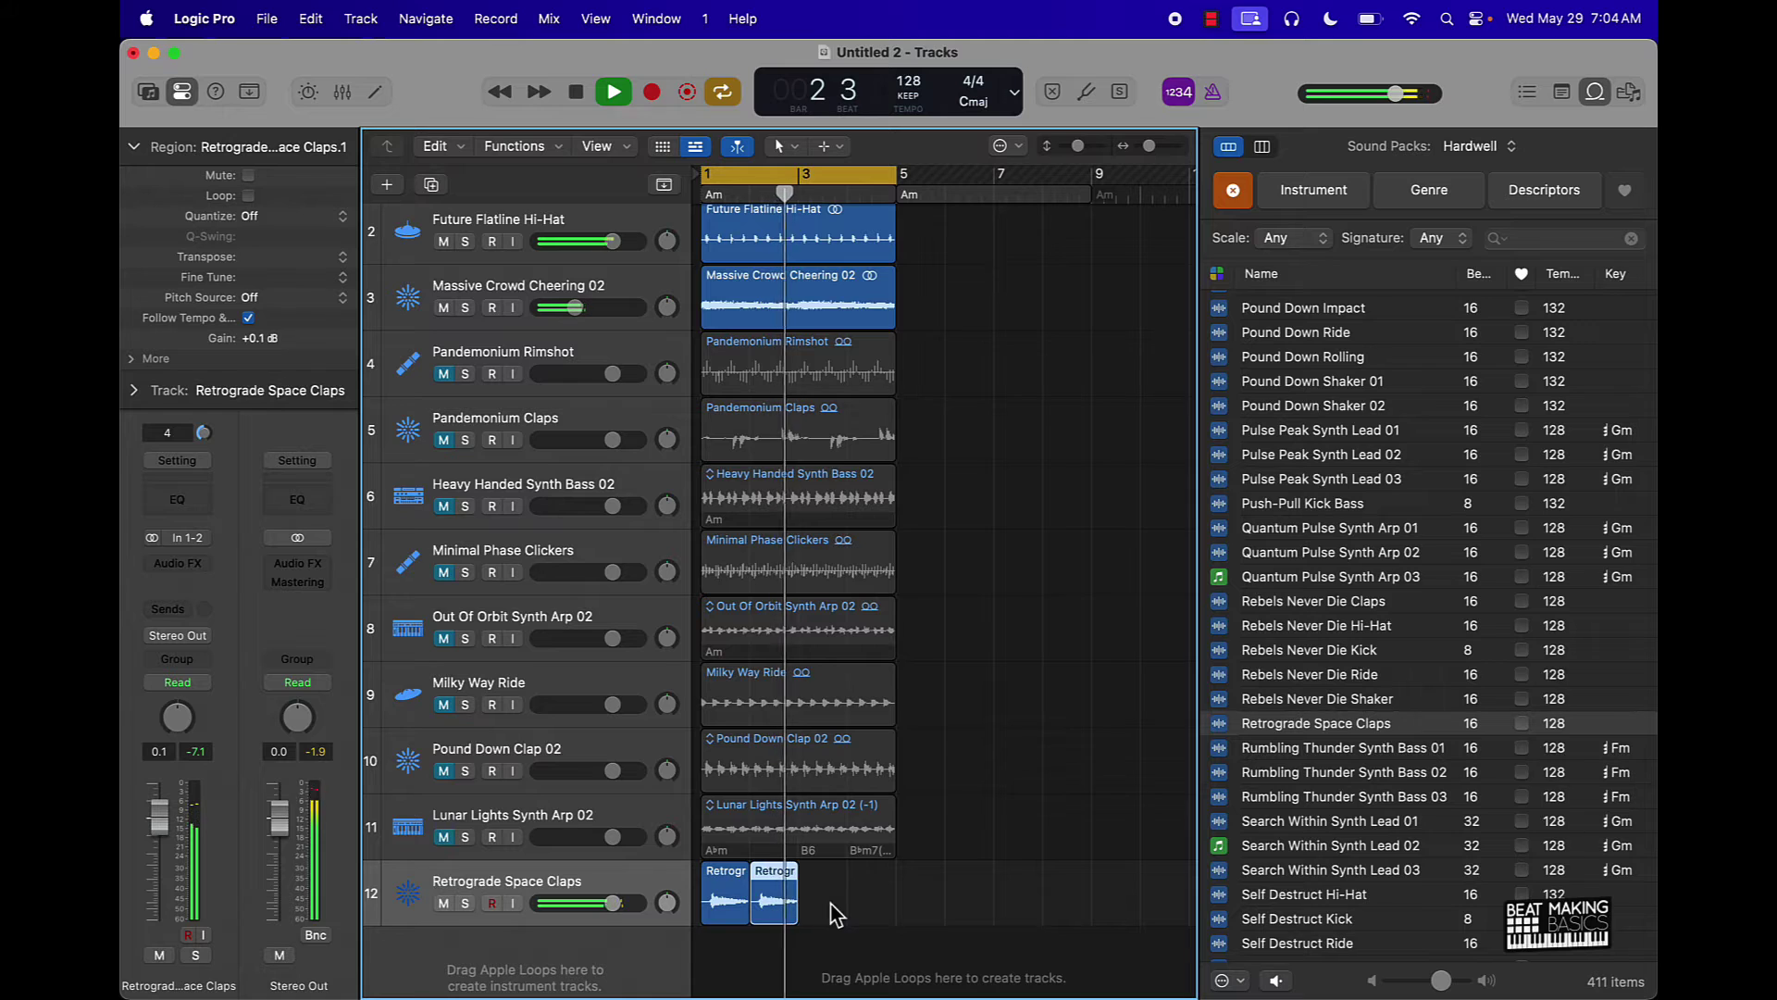
drag(833, 912, 682, 900)
key(super+r)
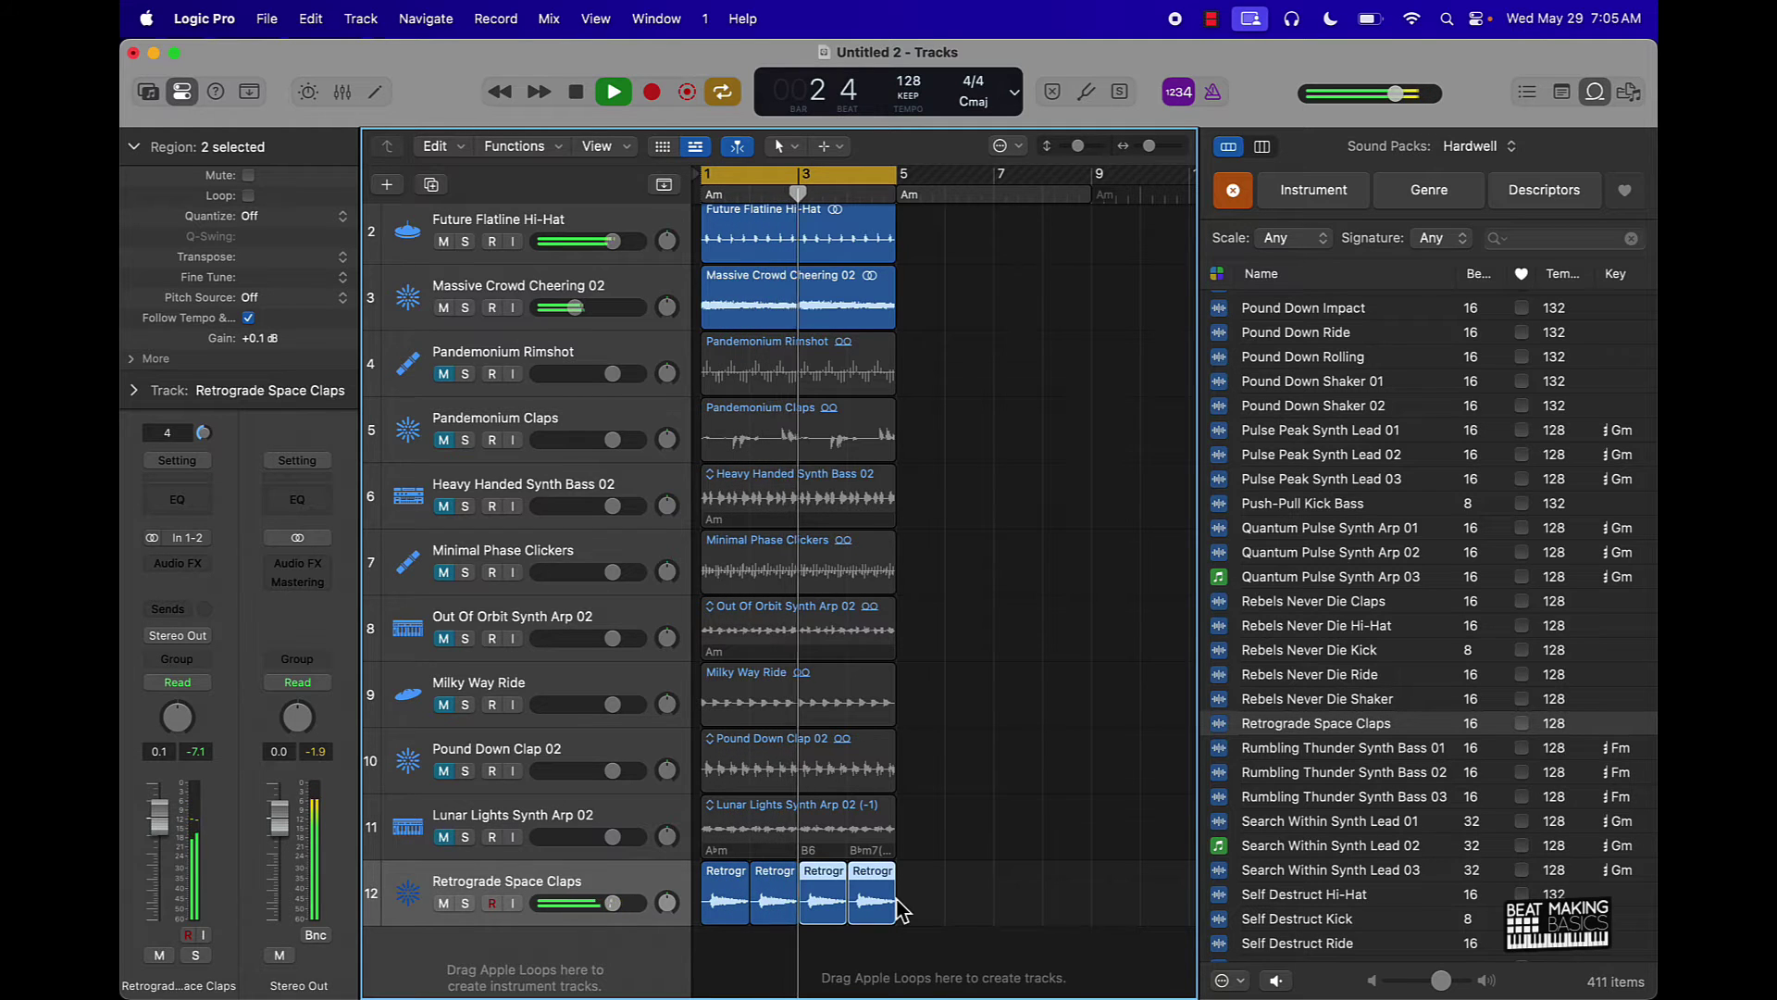
key(space)
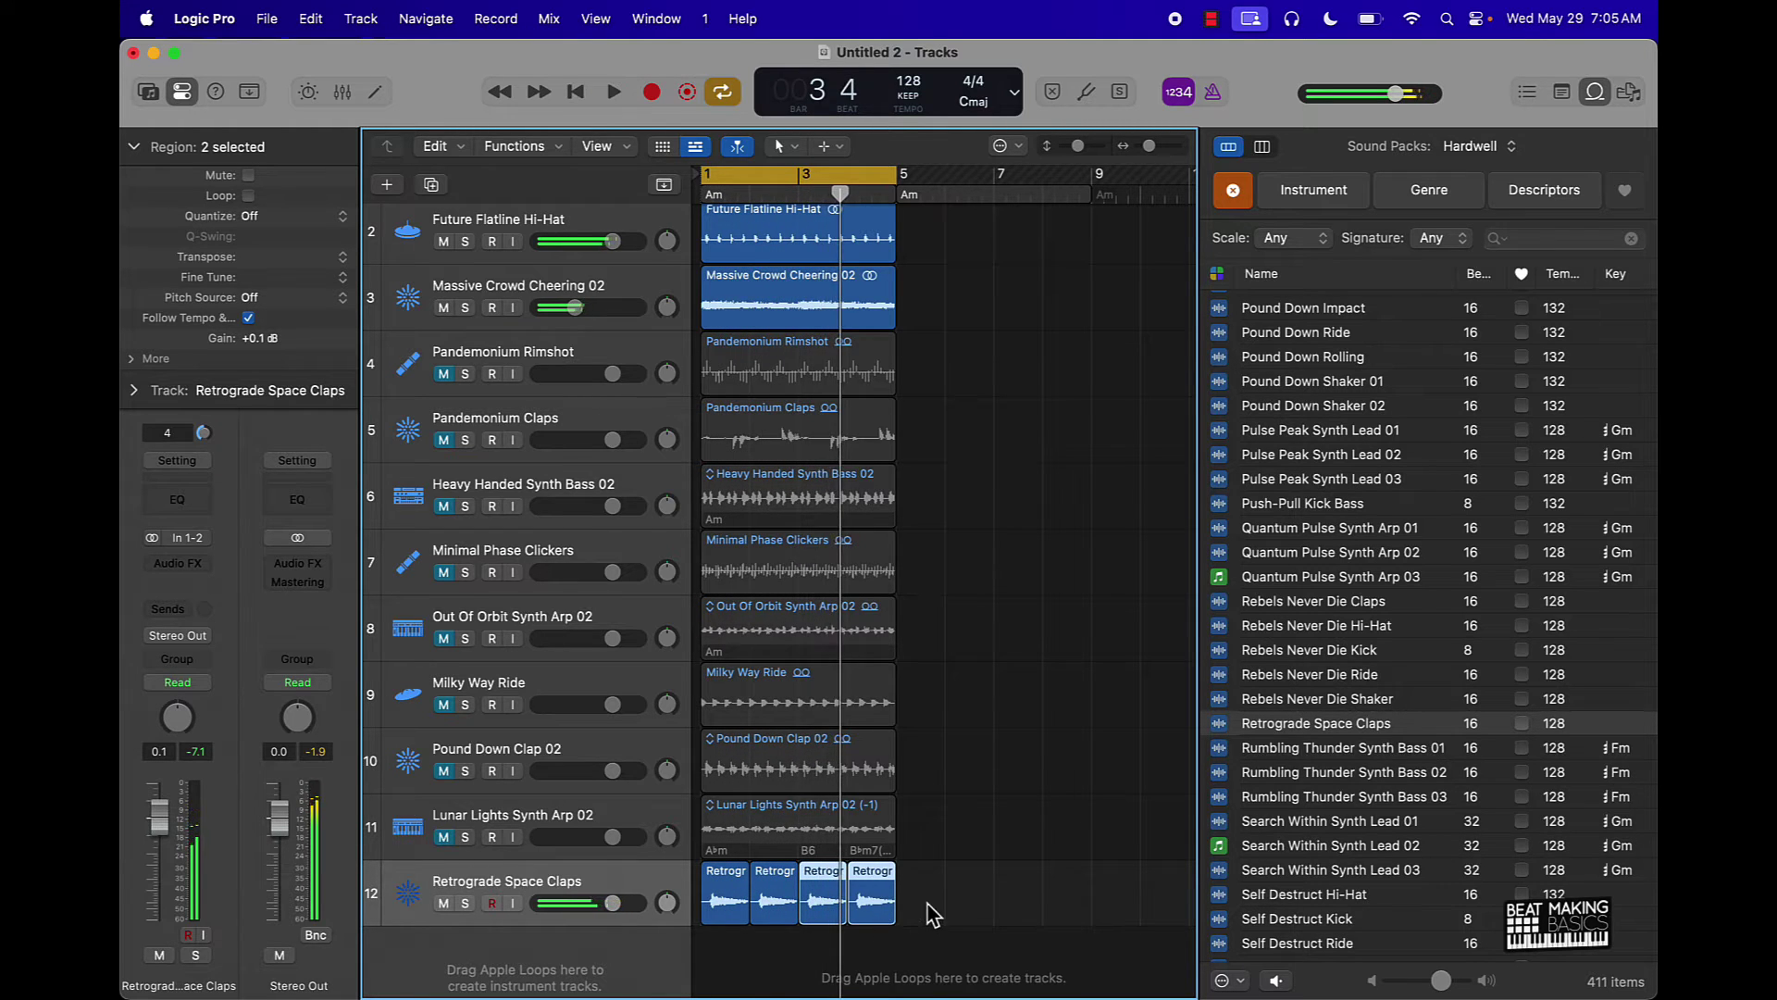
Play the beat with the four Retrograde Space Claps regions and mute that track
drag(920, 909, 725, 908)
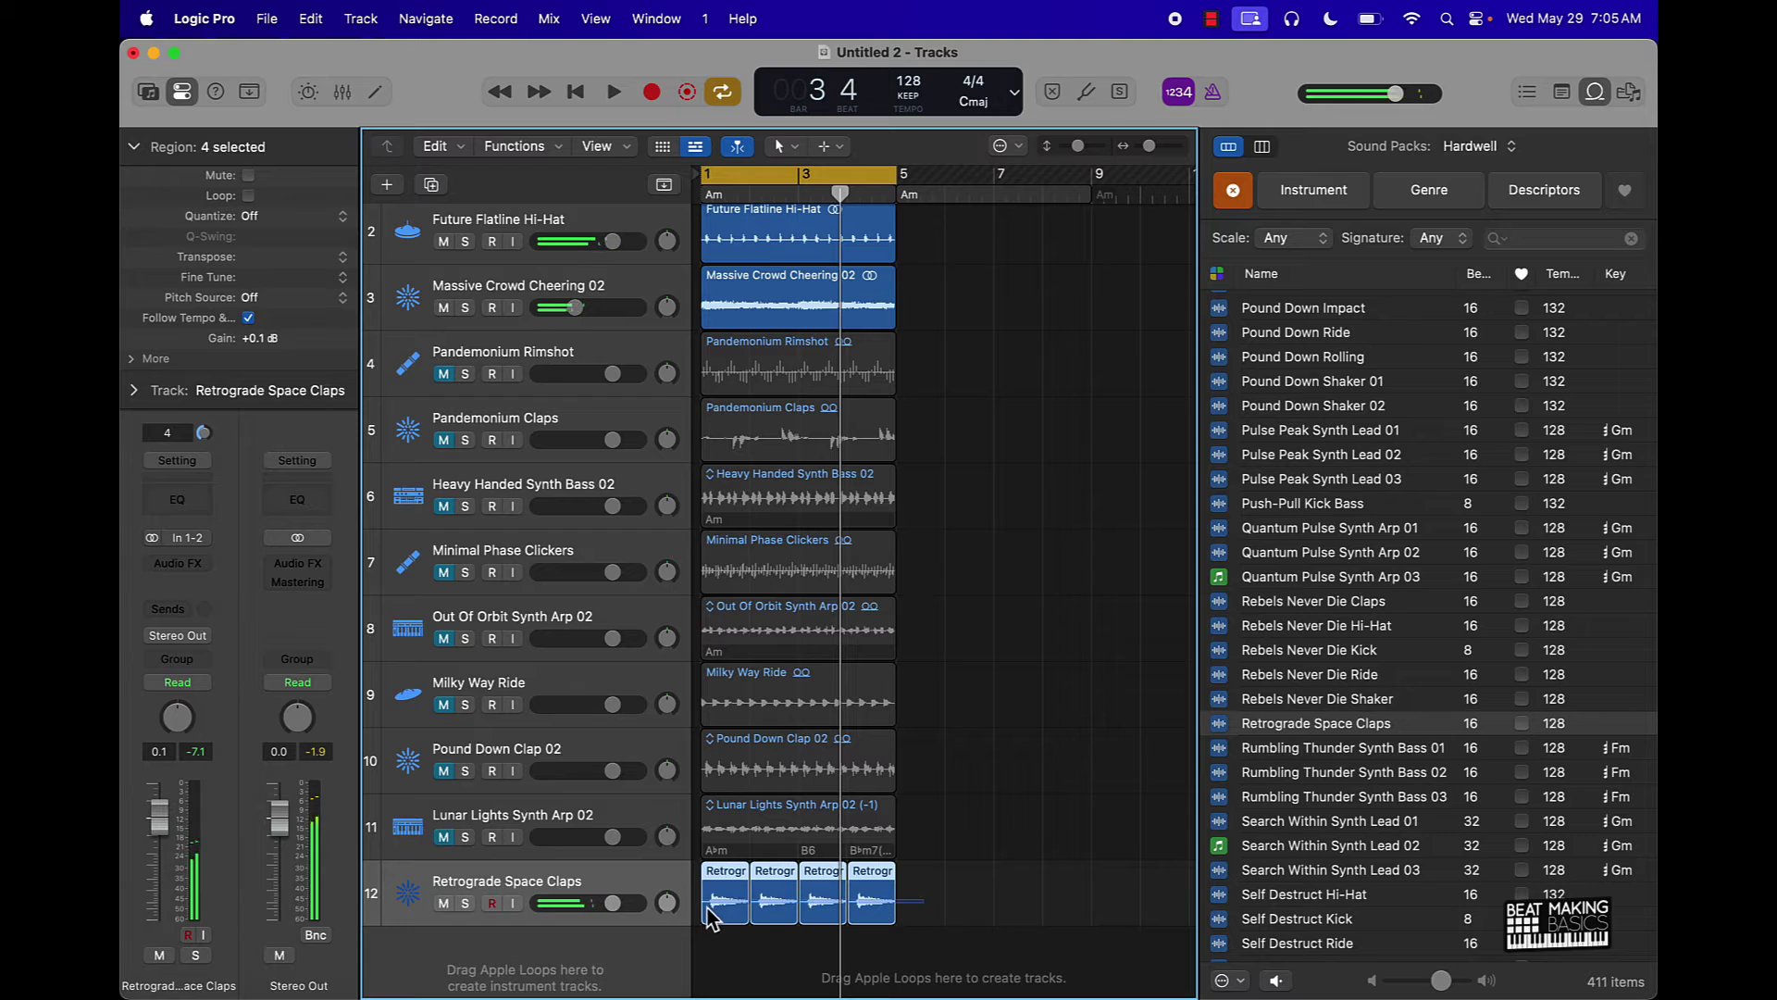
click(1050, 476)
key(space)
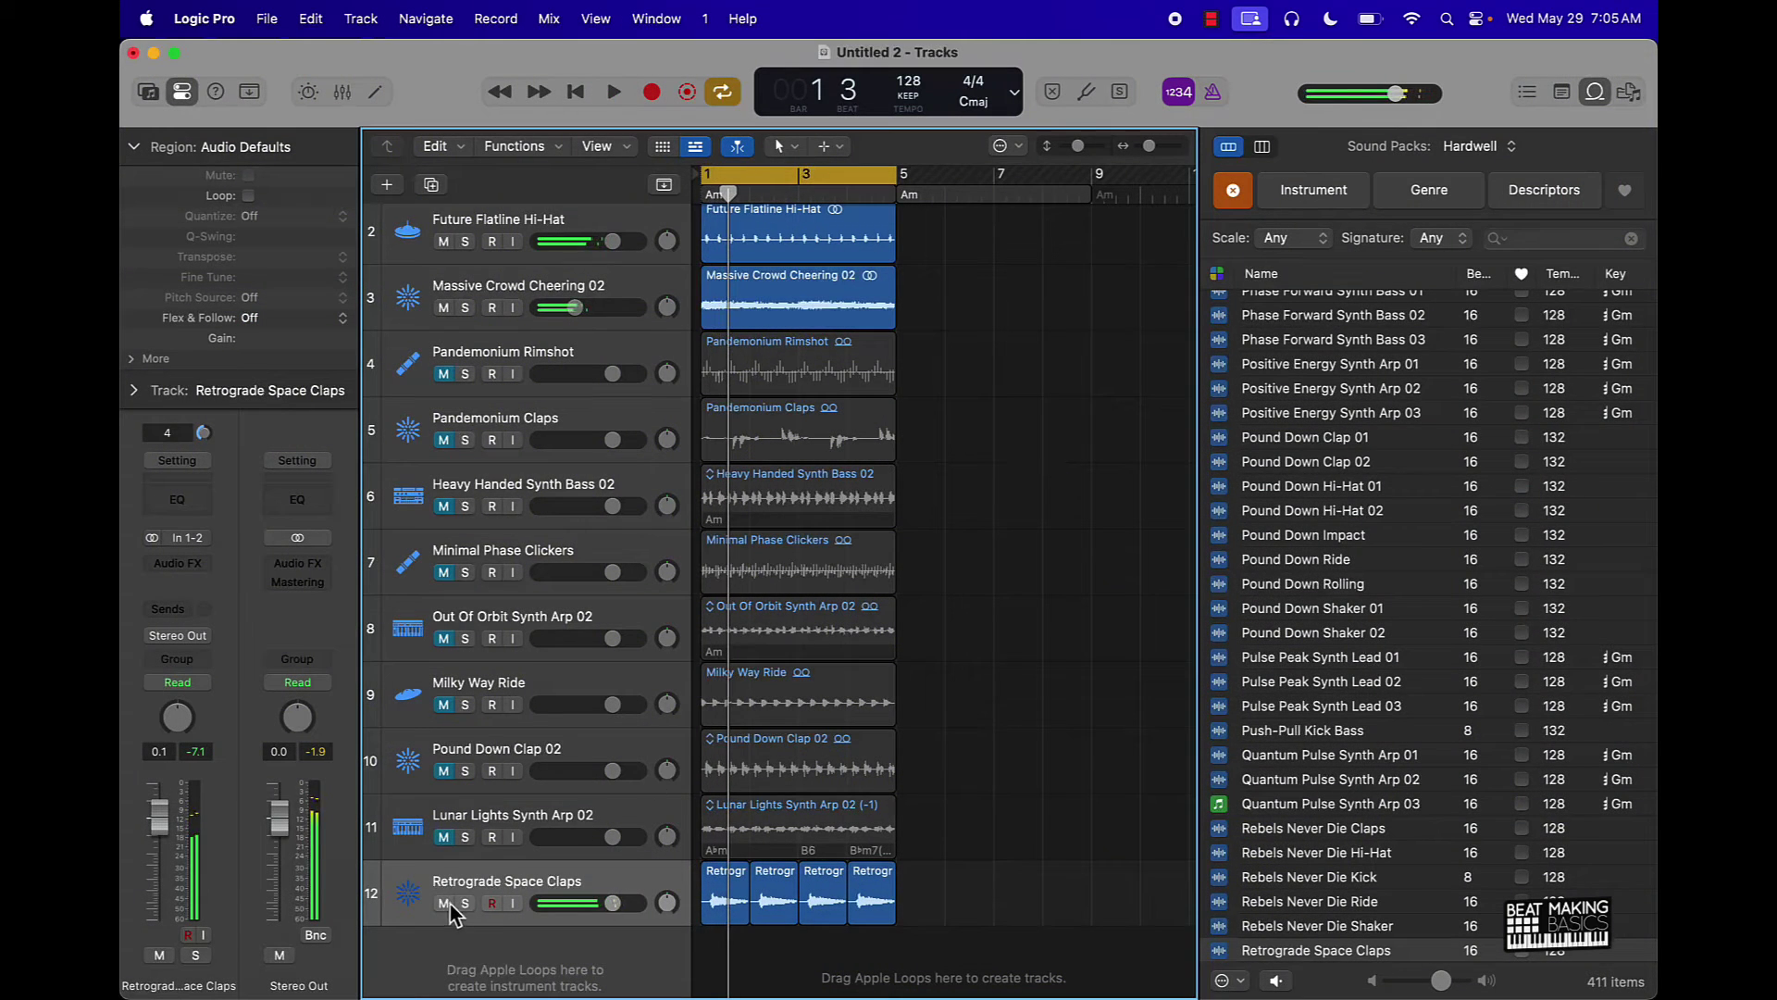
click(444, 903)
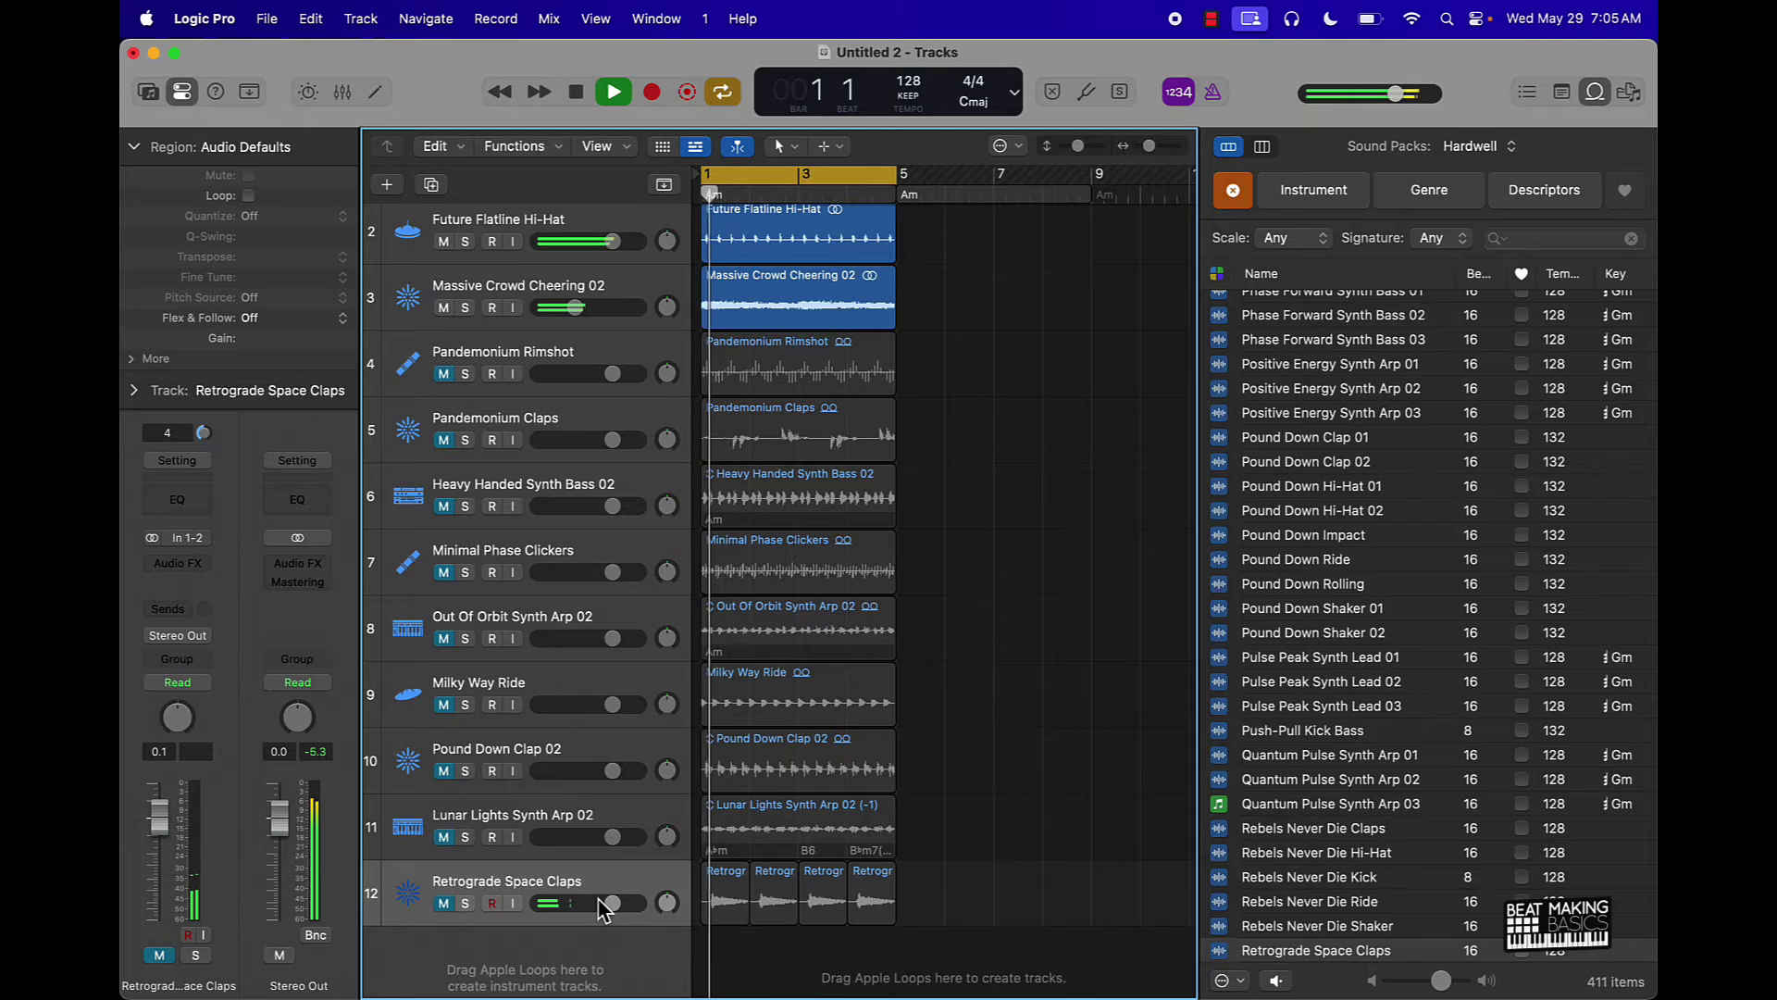
Look through the Hardwell loops down to the Society and Solar Flare entries, stop playback and review the track list
scroll(1419, 833, down, 3)
scroll(1419, 830, down, 10)
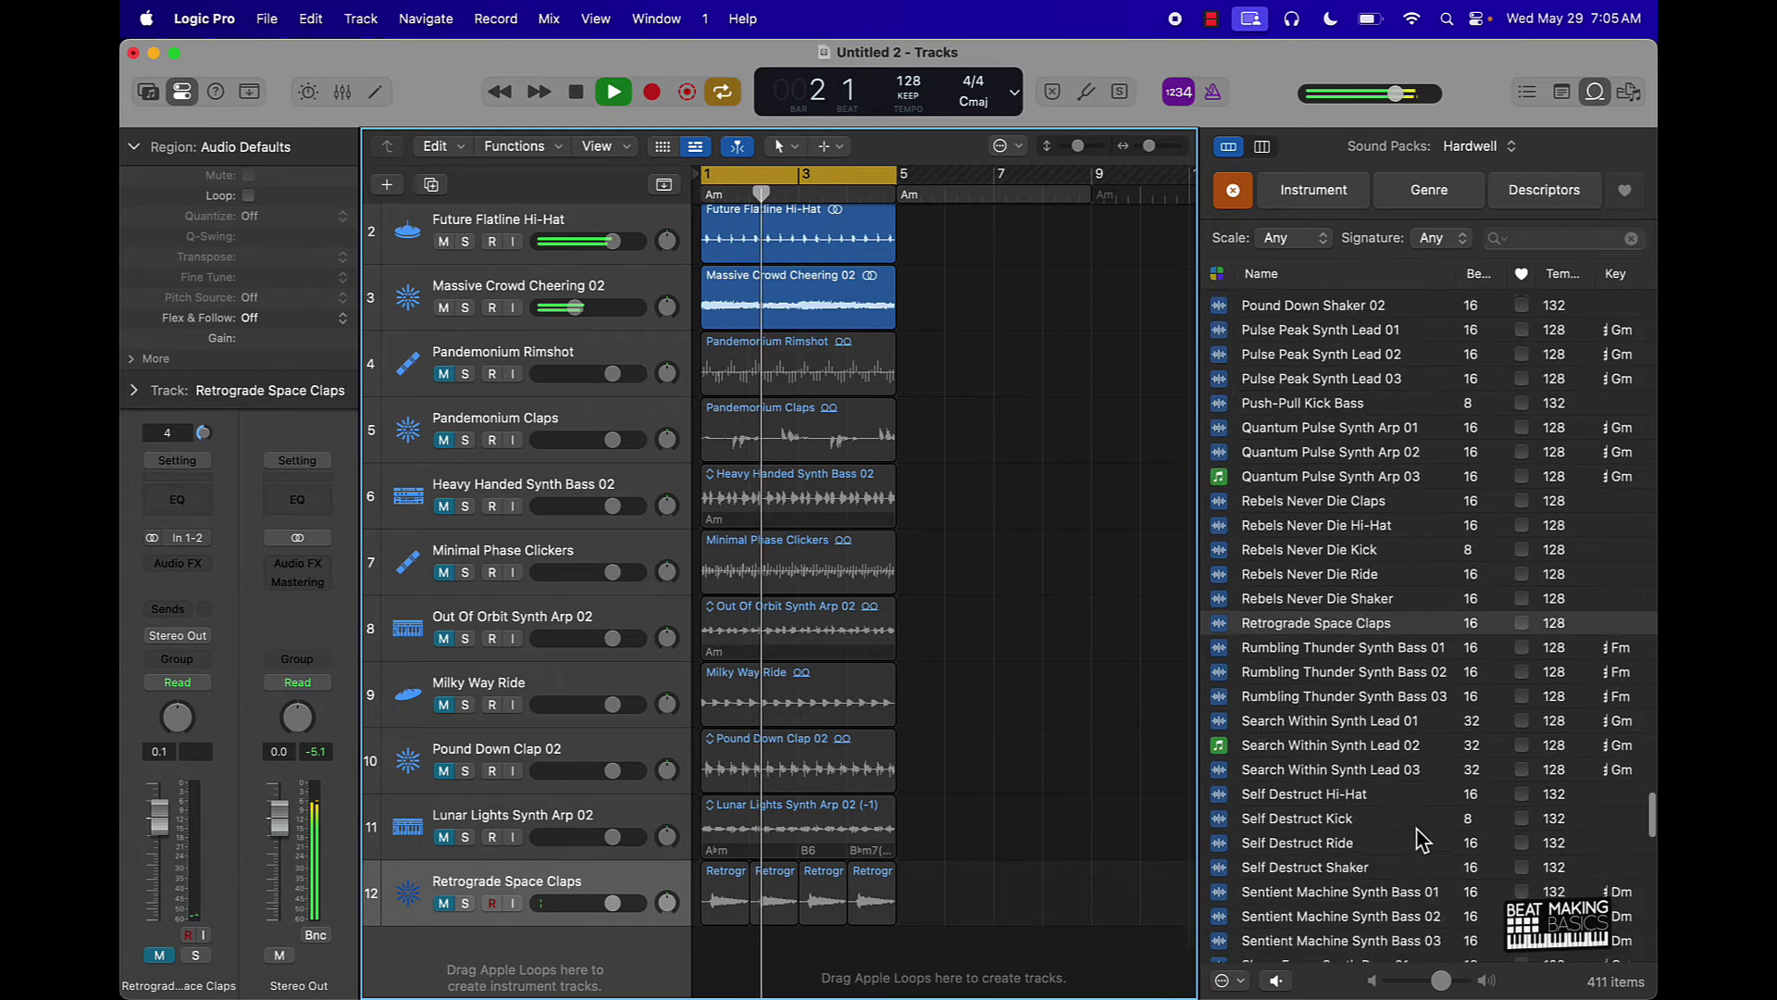
scroll(1341, 667, down, 8)
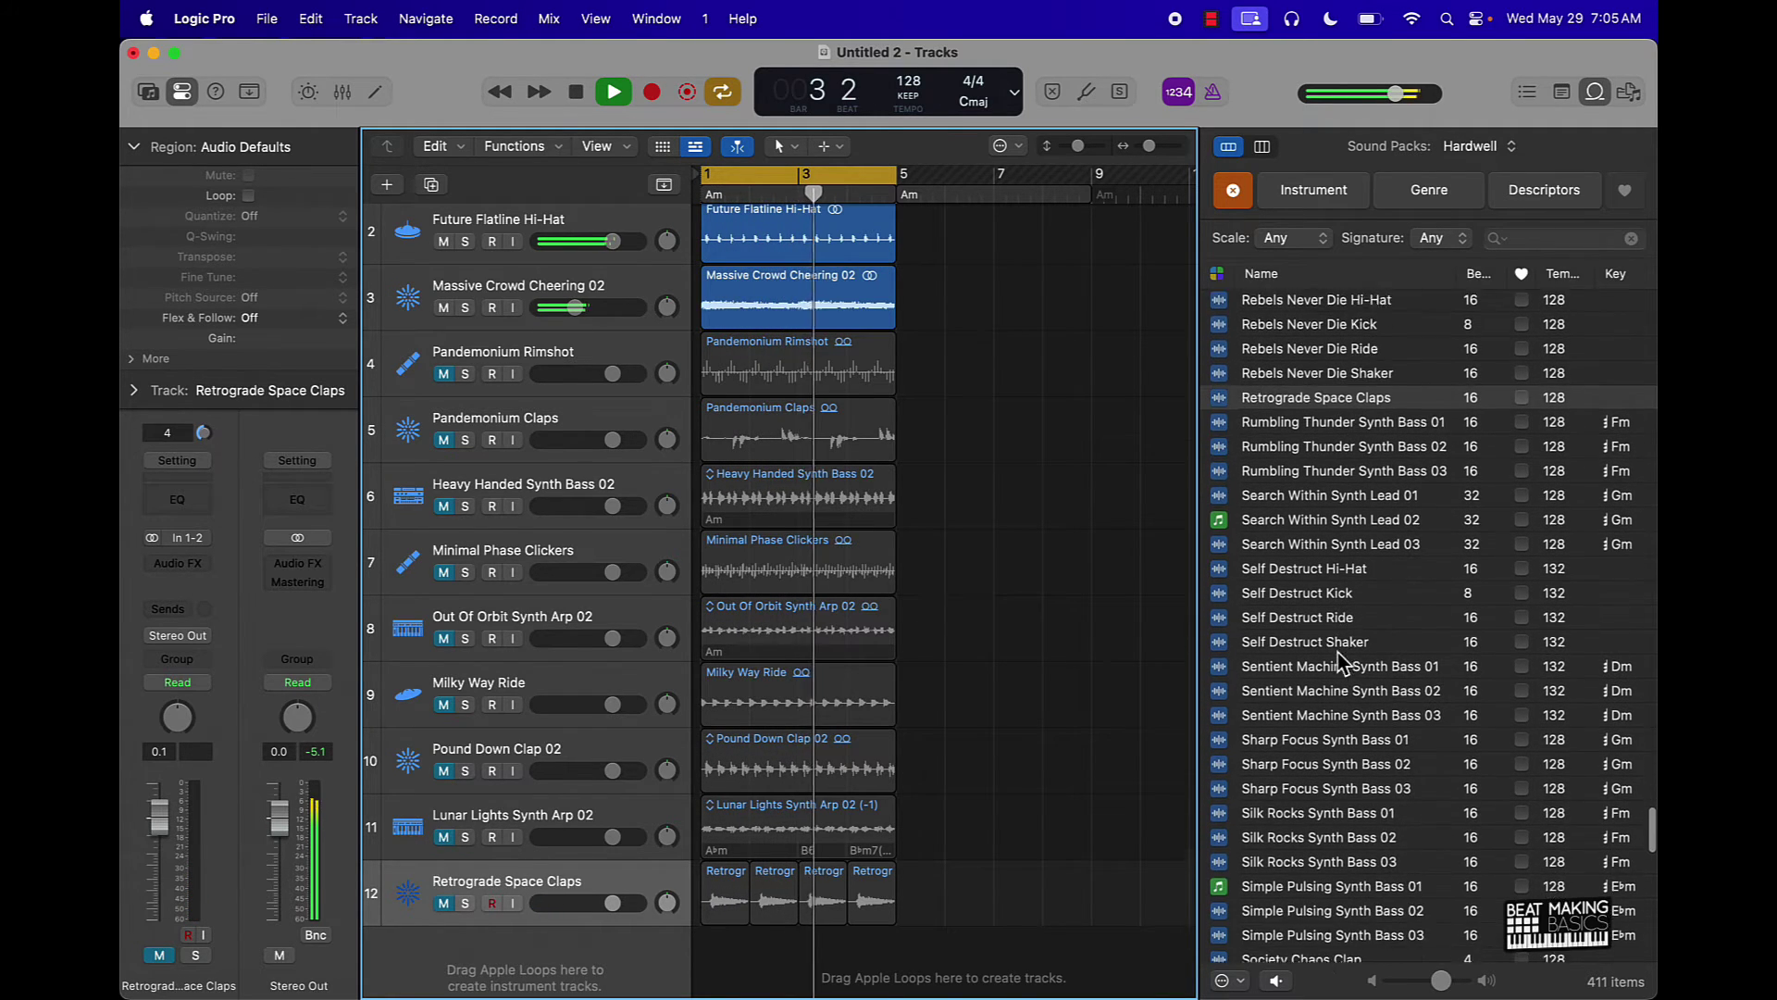
key(space)
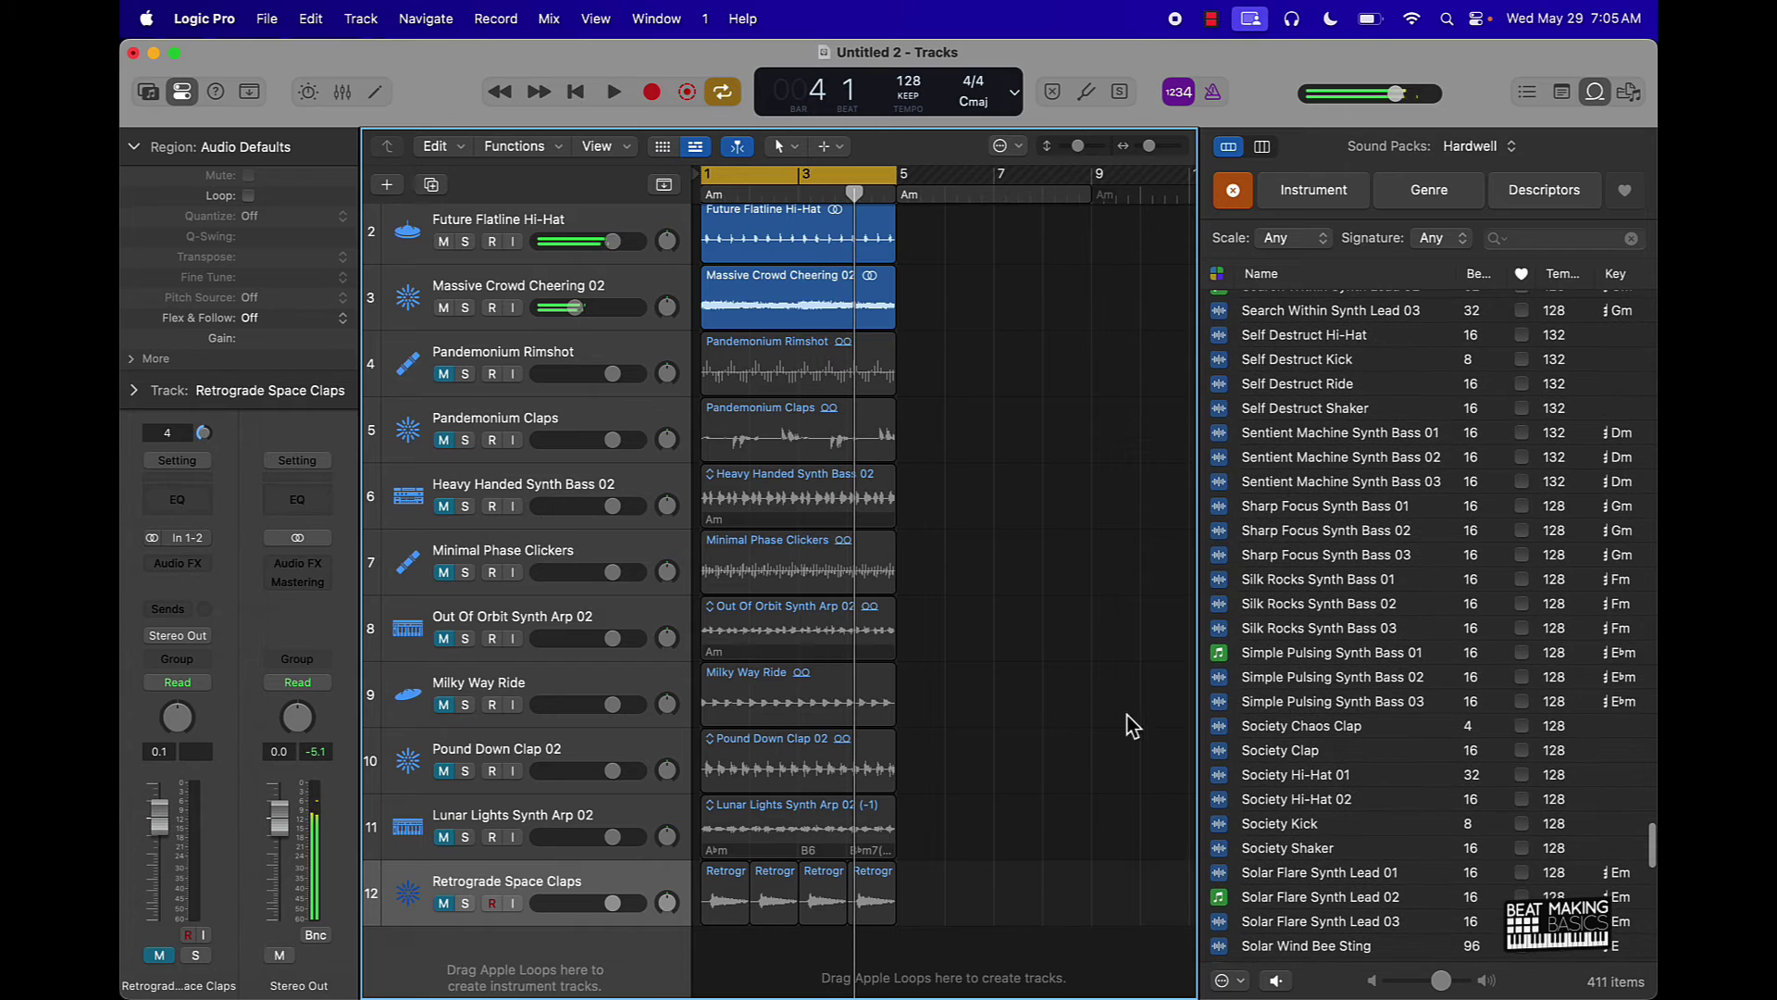
scroll(983, 701, up, 3)
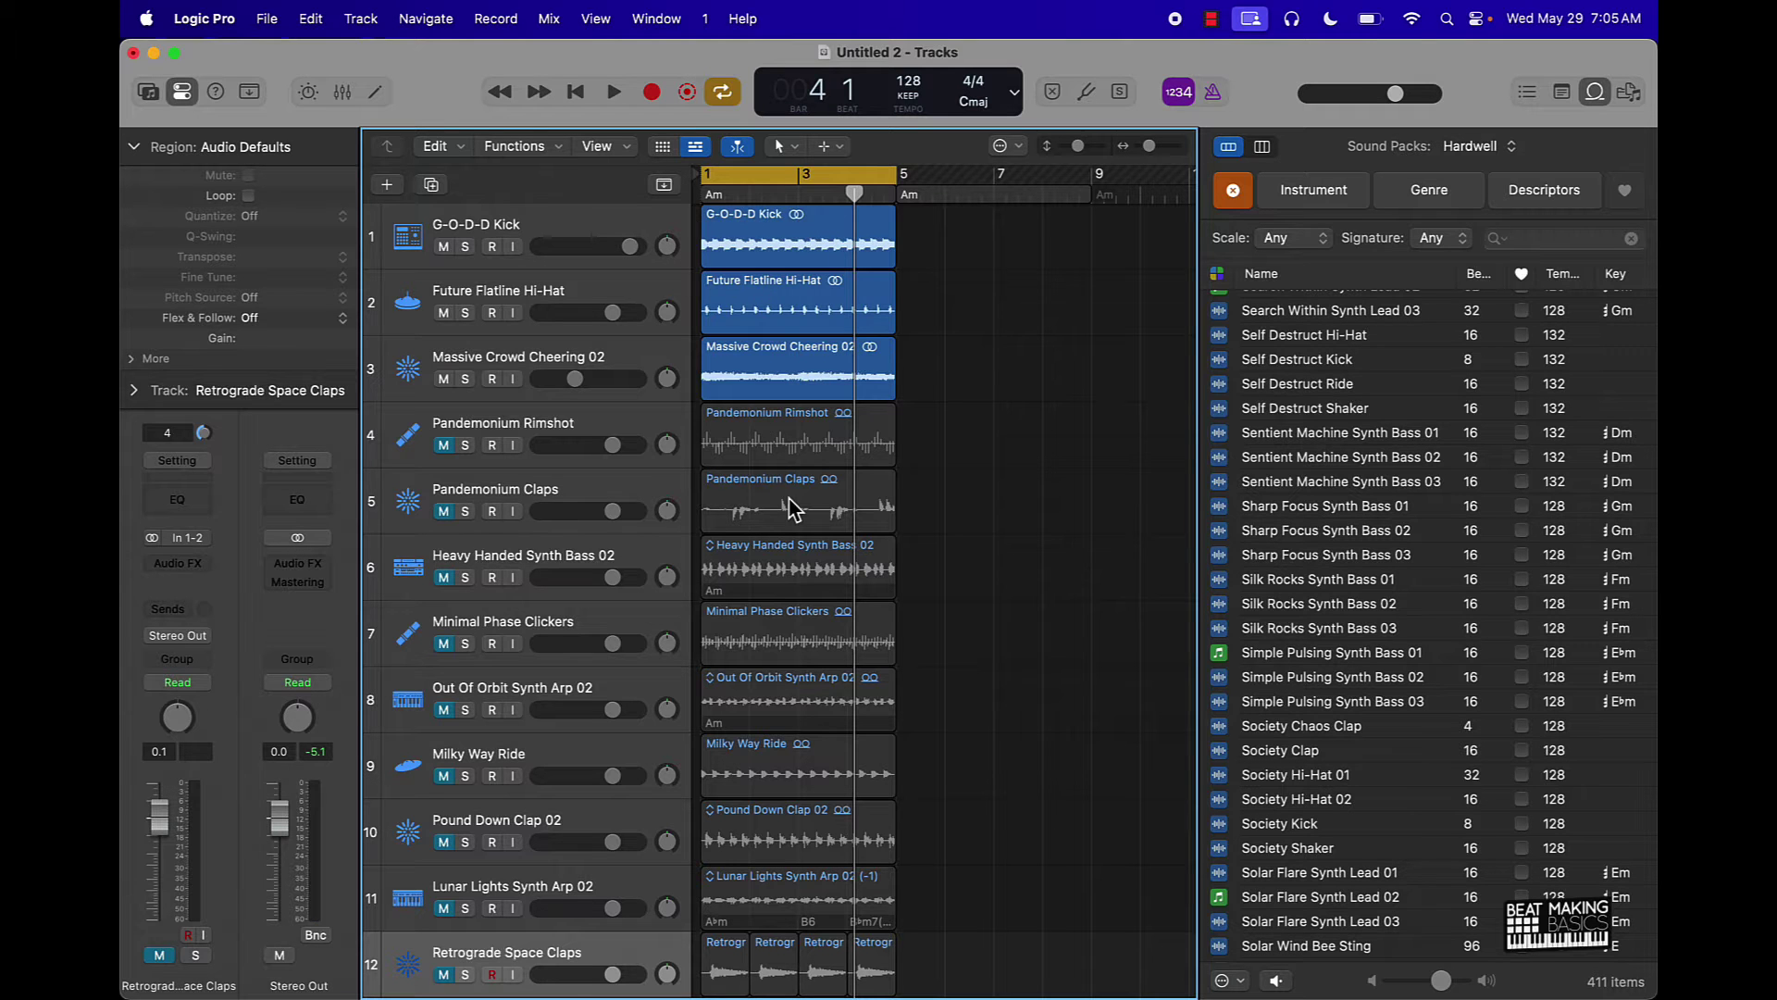
scroll(787, 500, down, 5)
scroll(787, 499, up, 5)
Add an empty audio track below Heavy Handed Synth Bass 02, followed by a Pattern software instrument track using Omnisphere
click(407, 590)
key(alt+super+a)
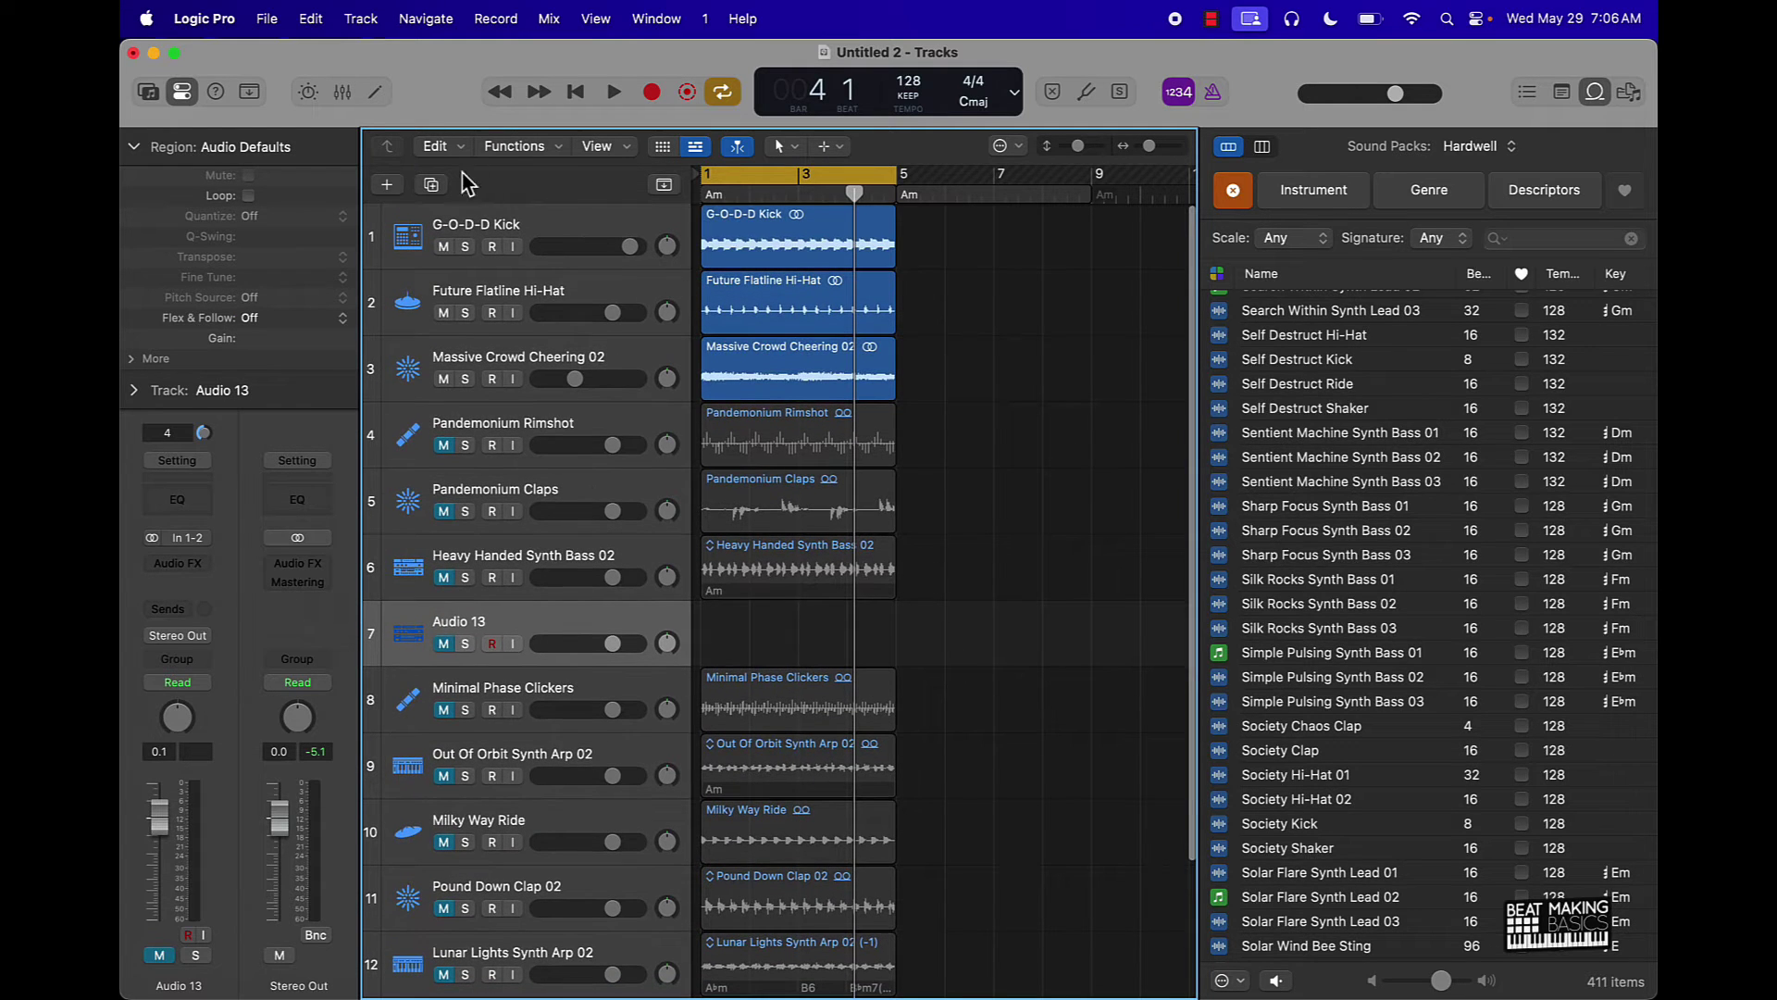
click(381, 187)
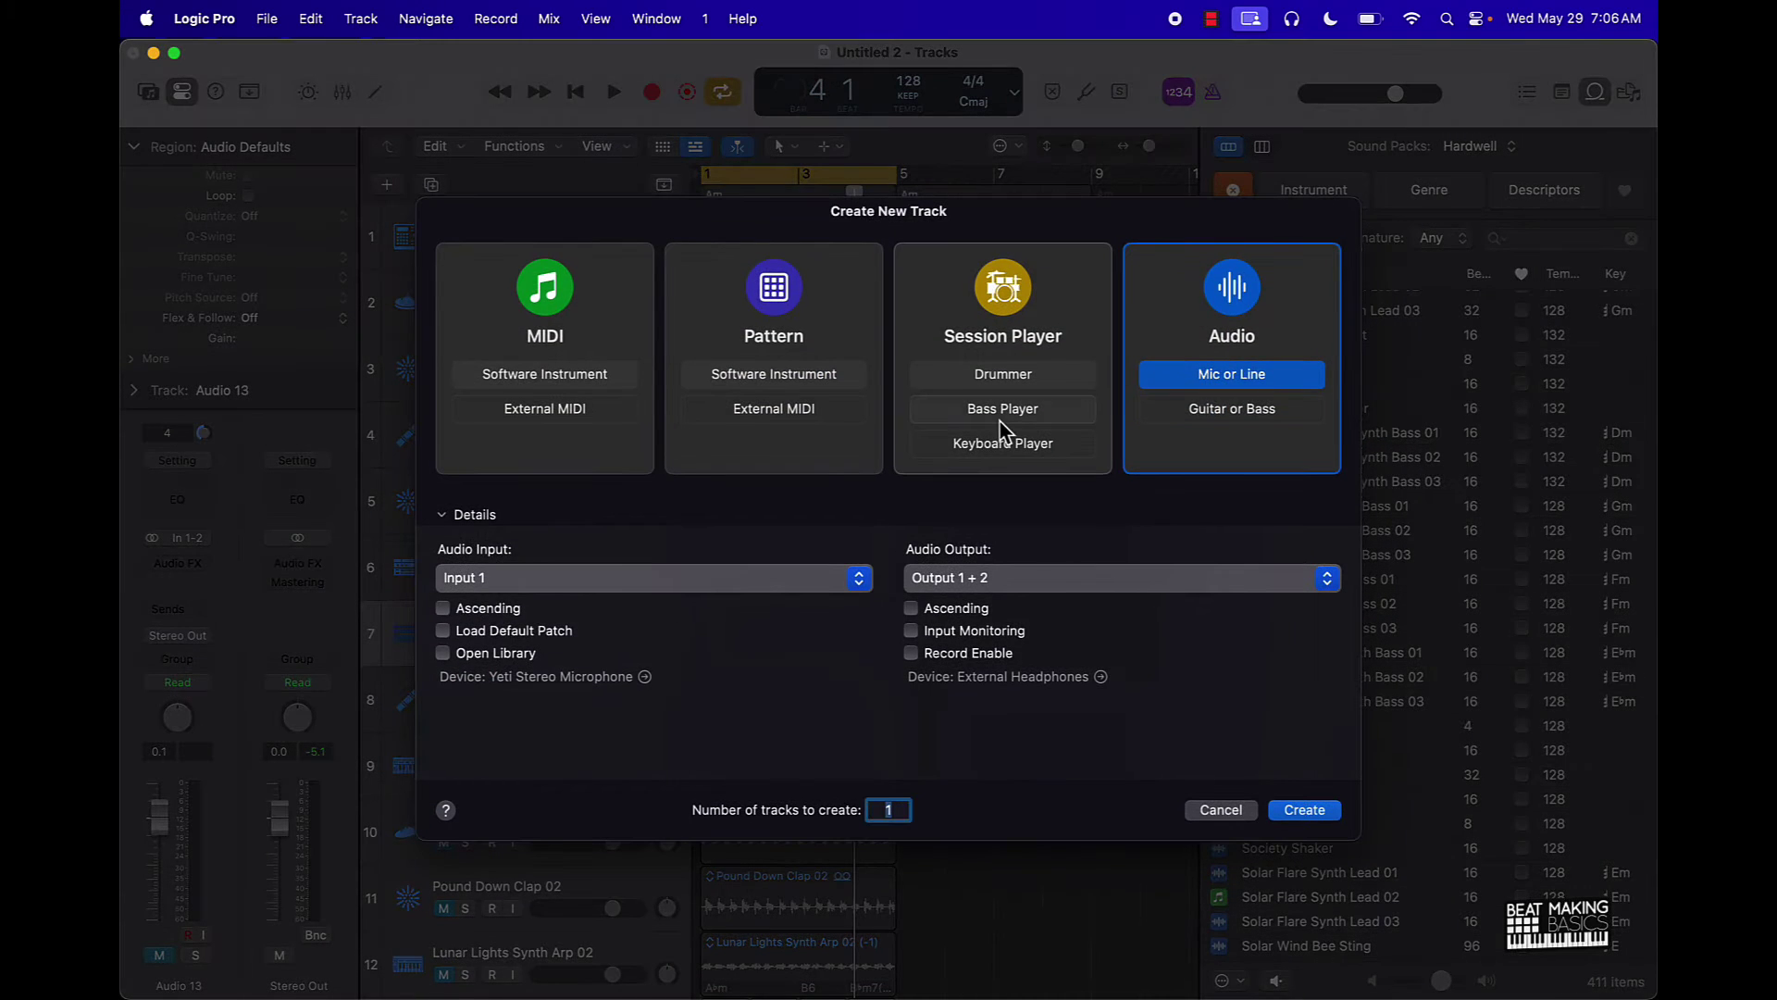
click(851, 347)
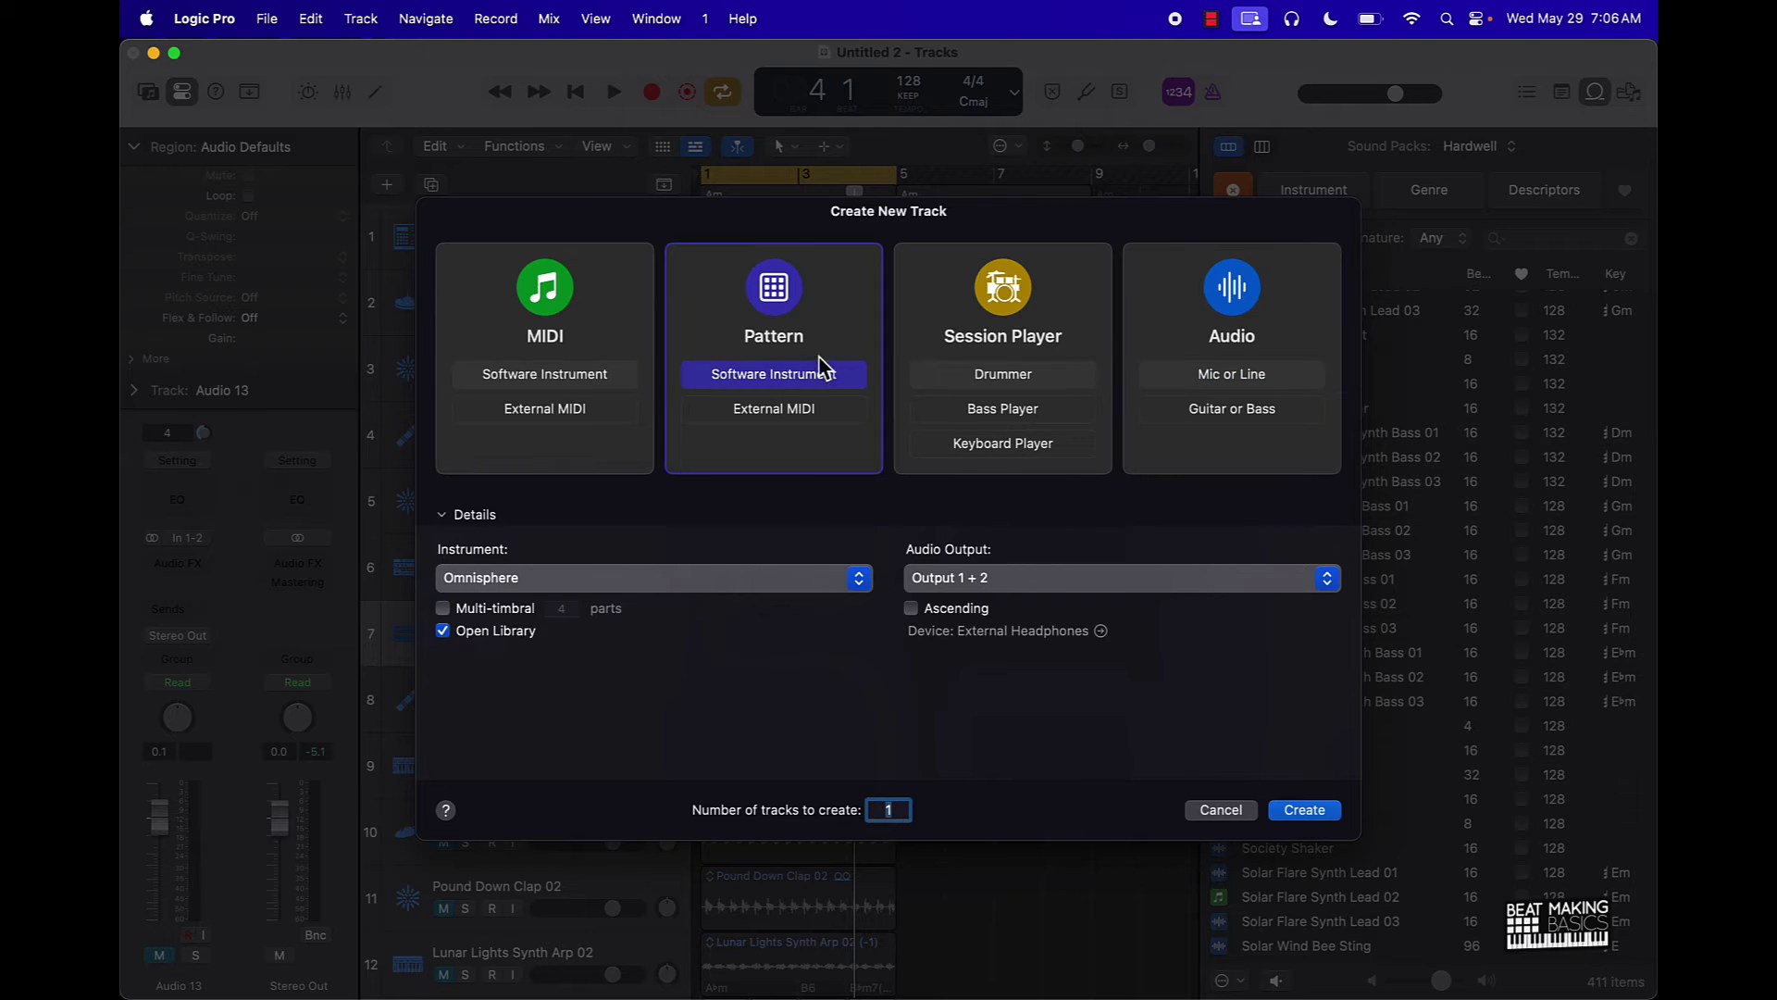
click(1303, 811)
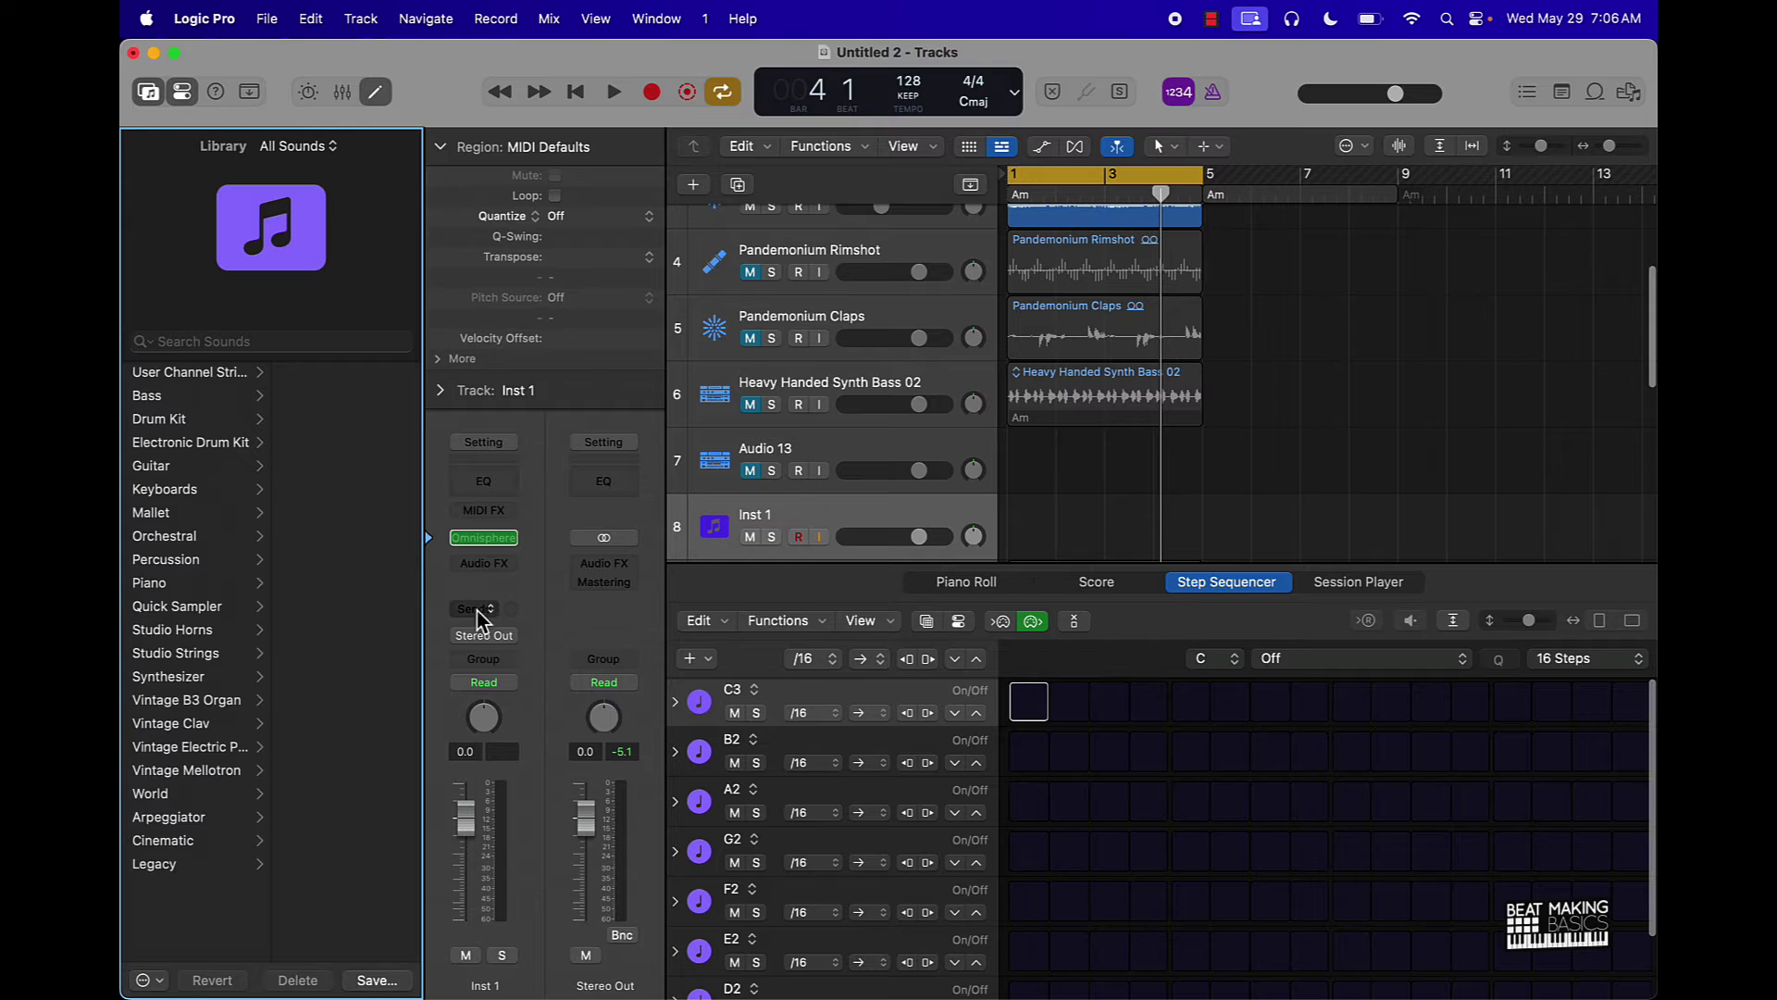
Try the droppy lead bass patch on the Omnisphere track, load retro drop synth instead, and collapse the region inspector
click(483, 537)
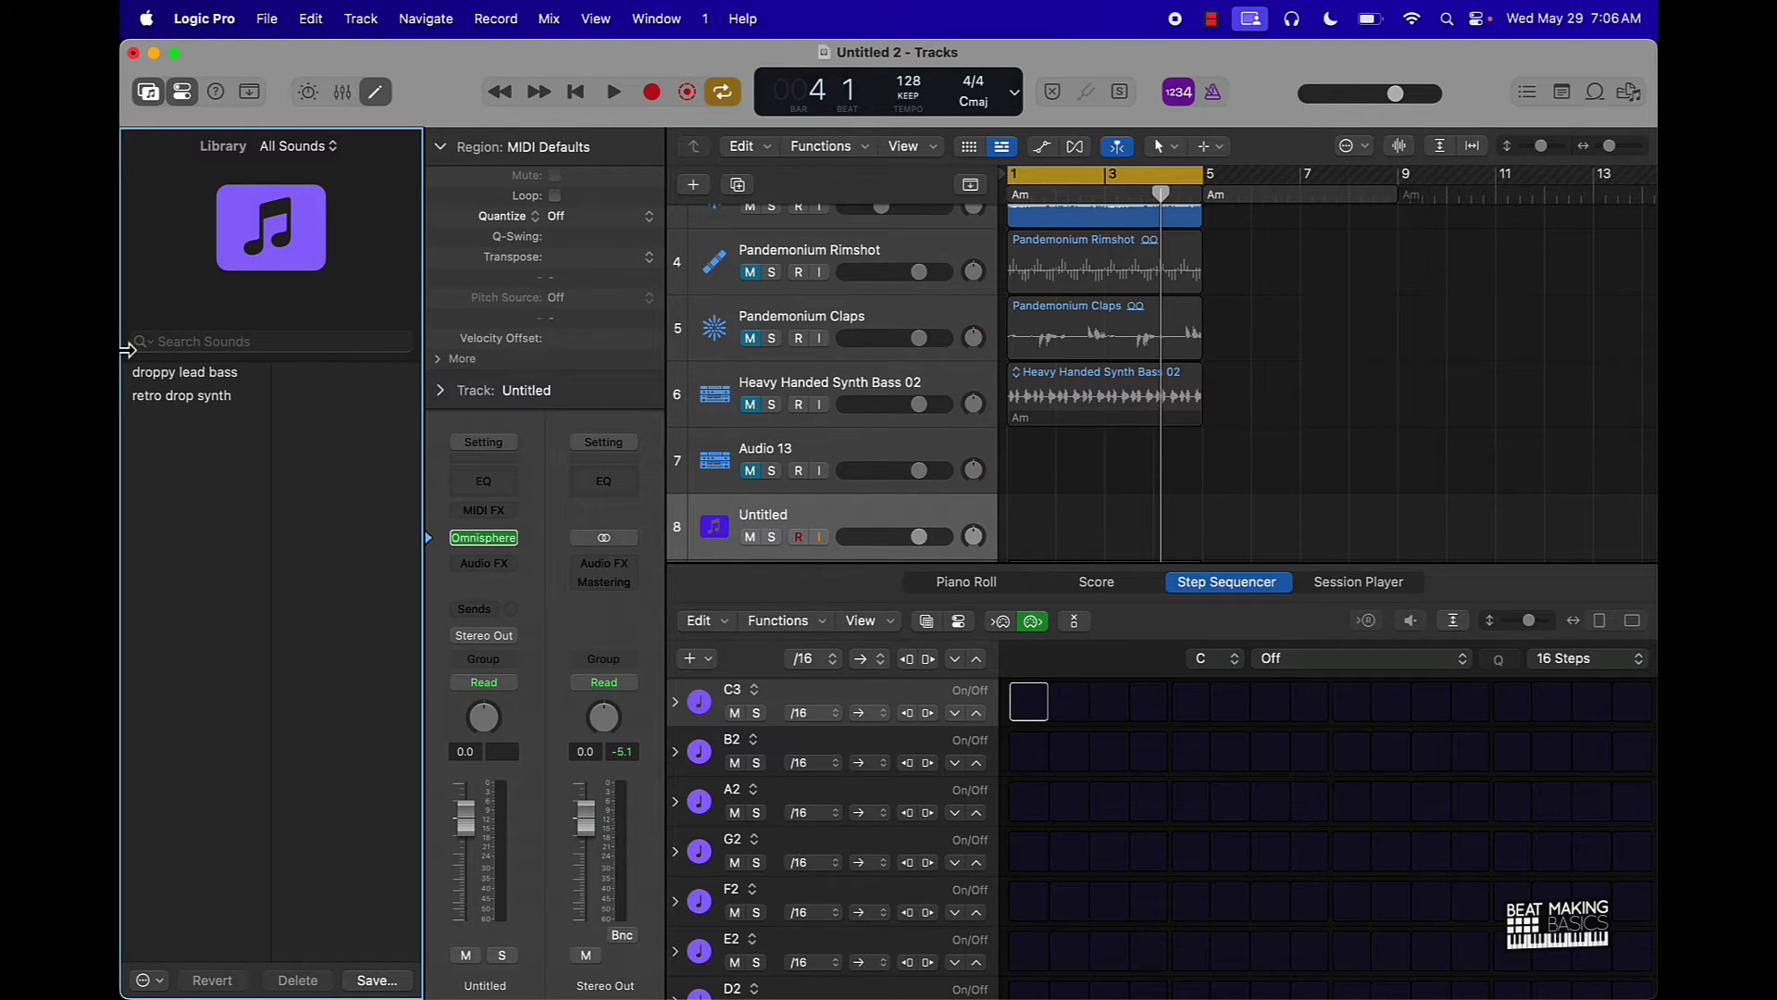
click(196, 374)
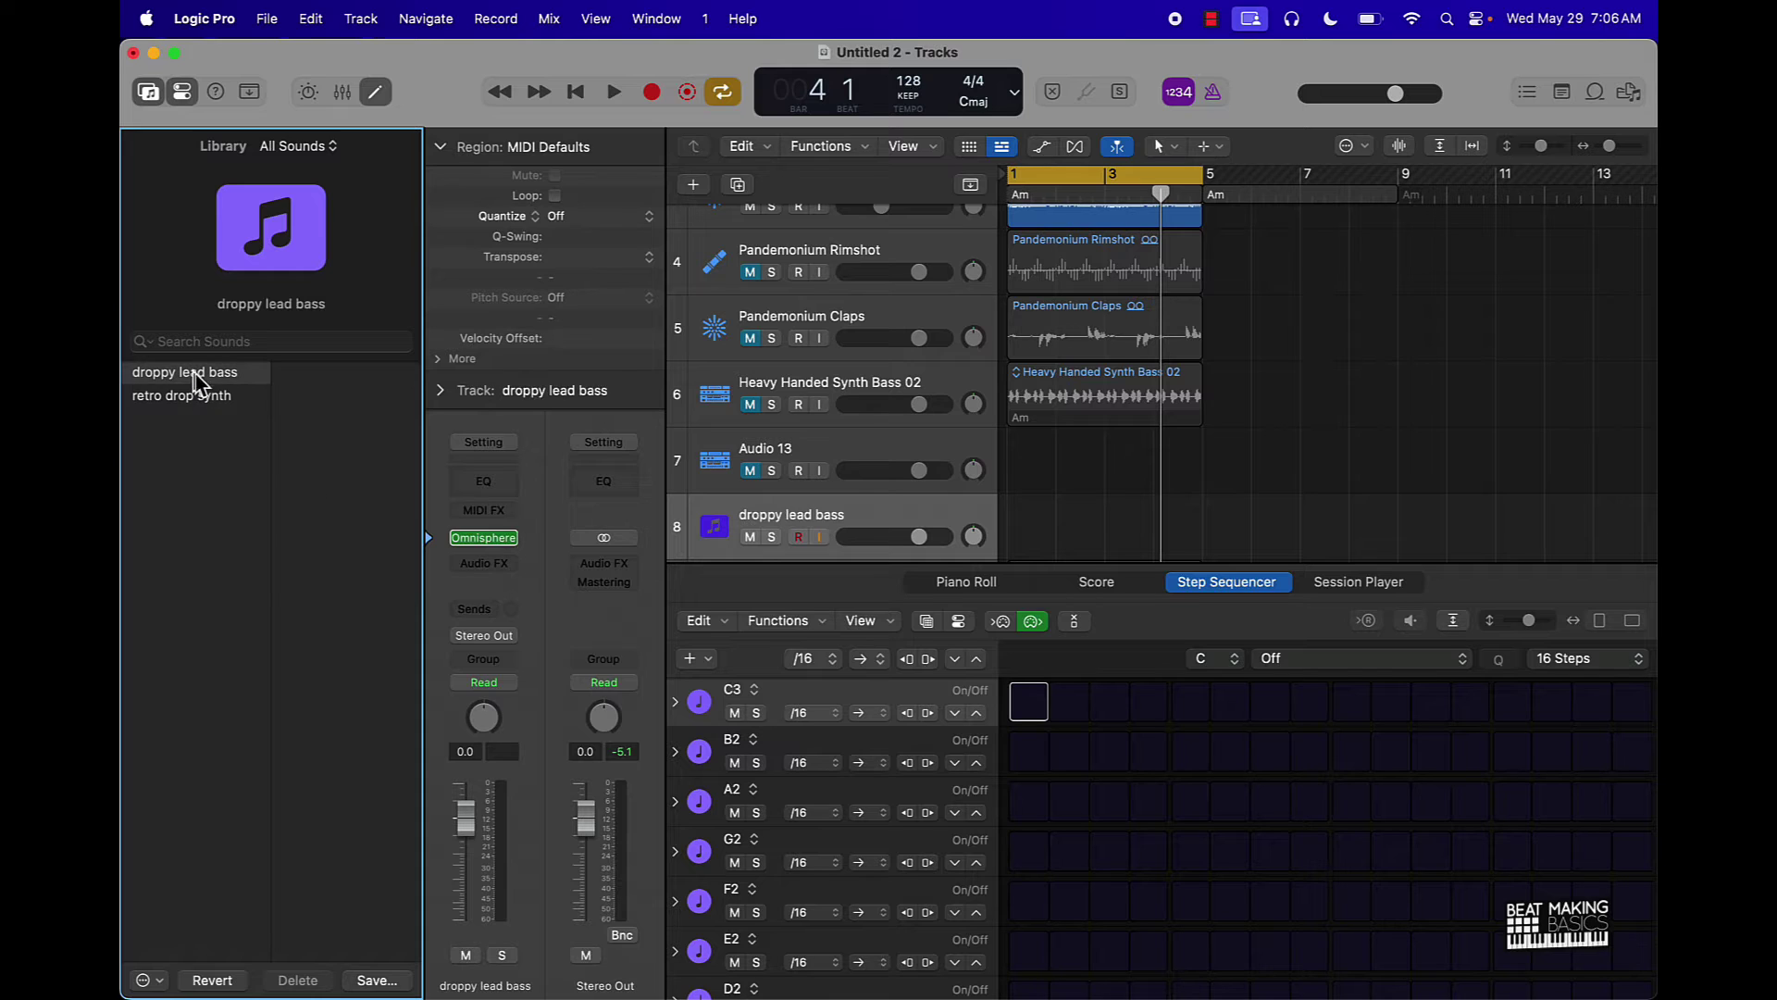
click(190, 396)
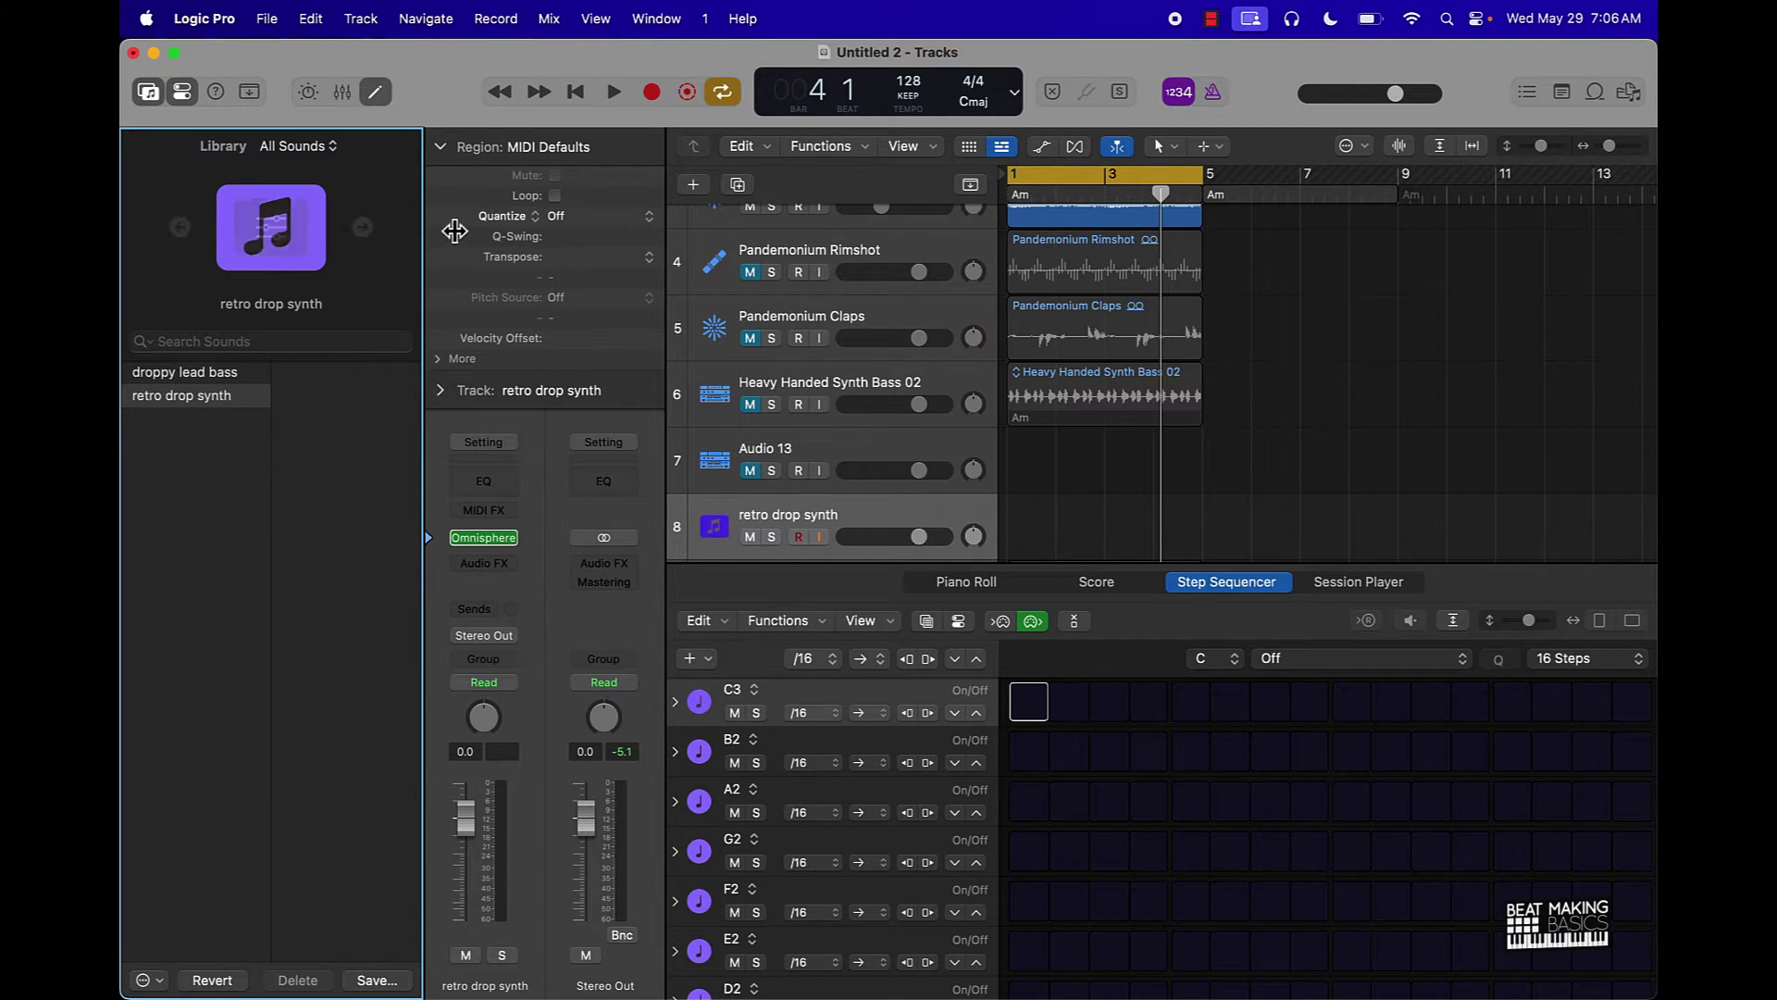
click(441, 147)
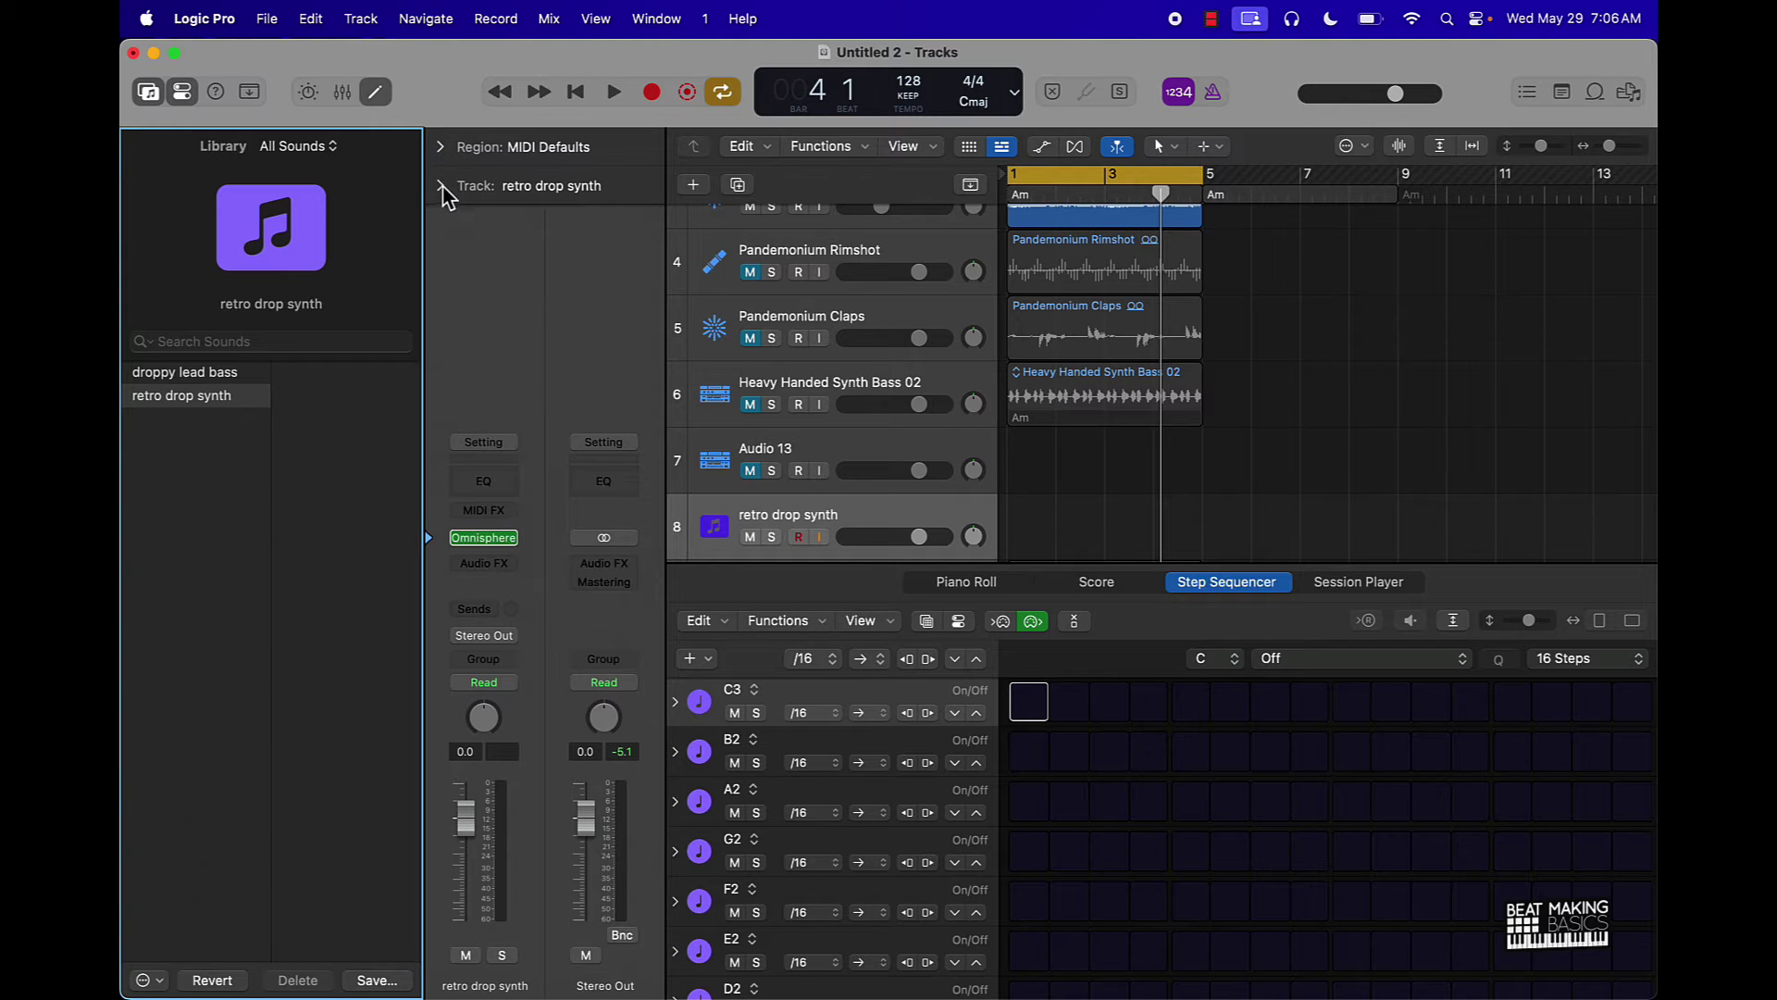
Set the MIDI Out Channel of the retro drop synth track to 1
click(441, 186)
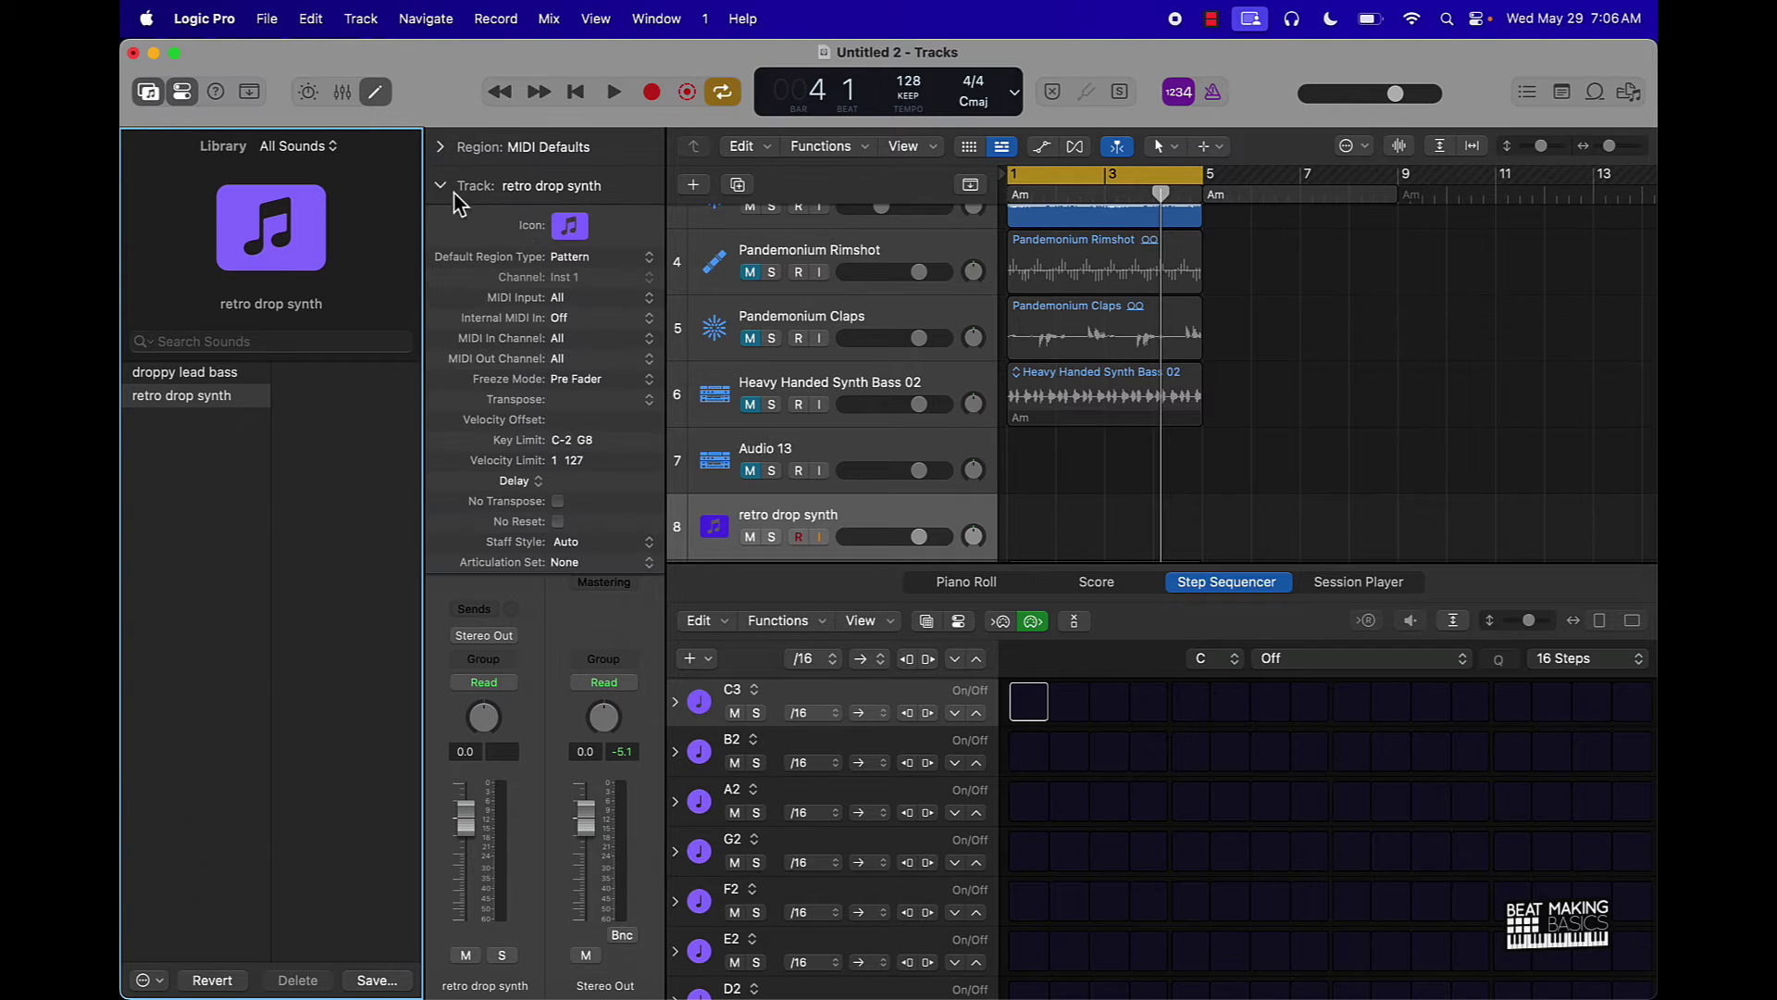
click(560, 361)
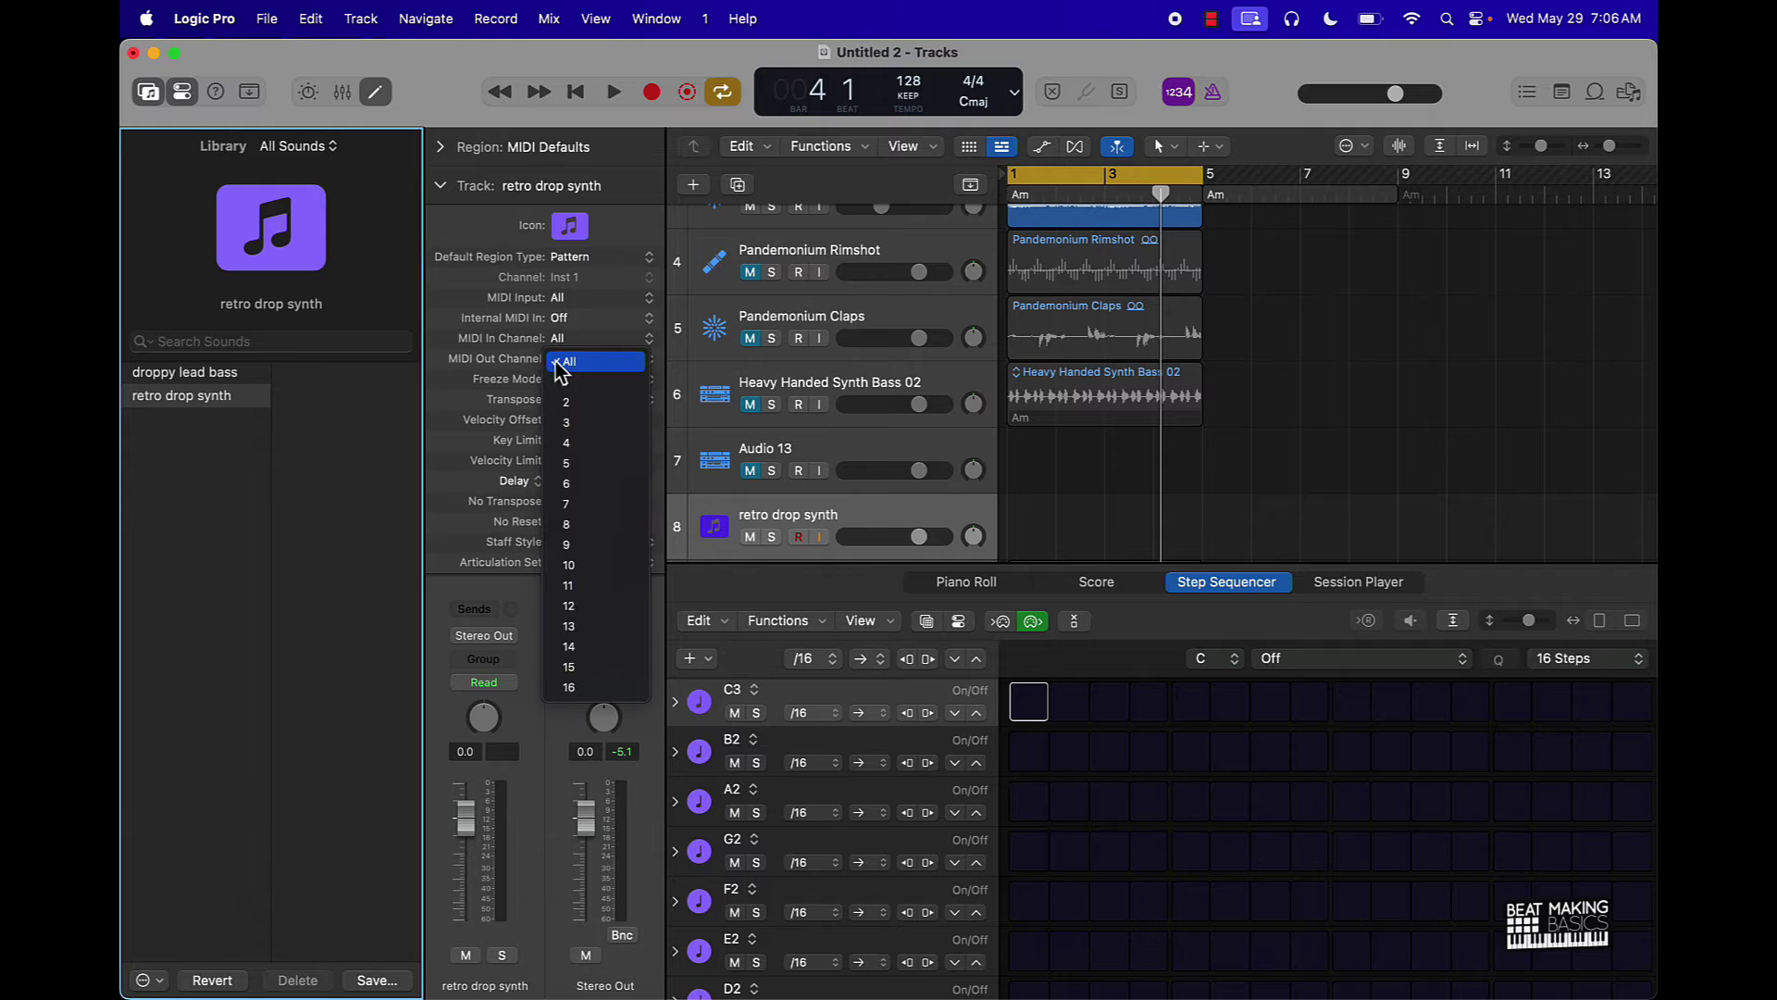
click(573, 380)
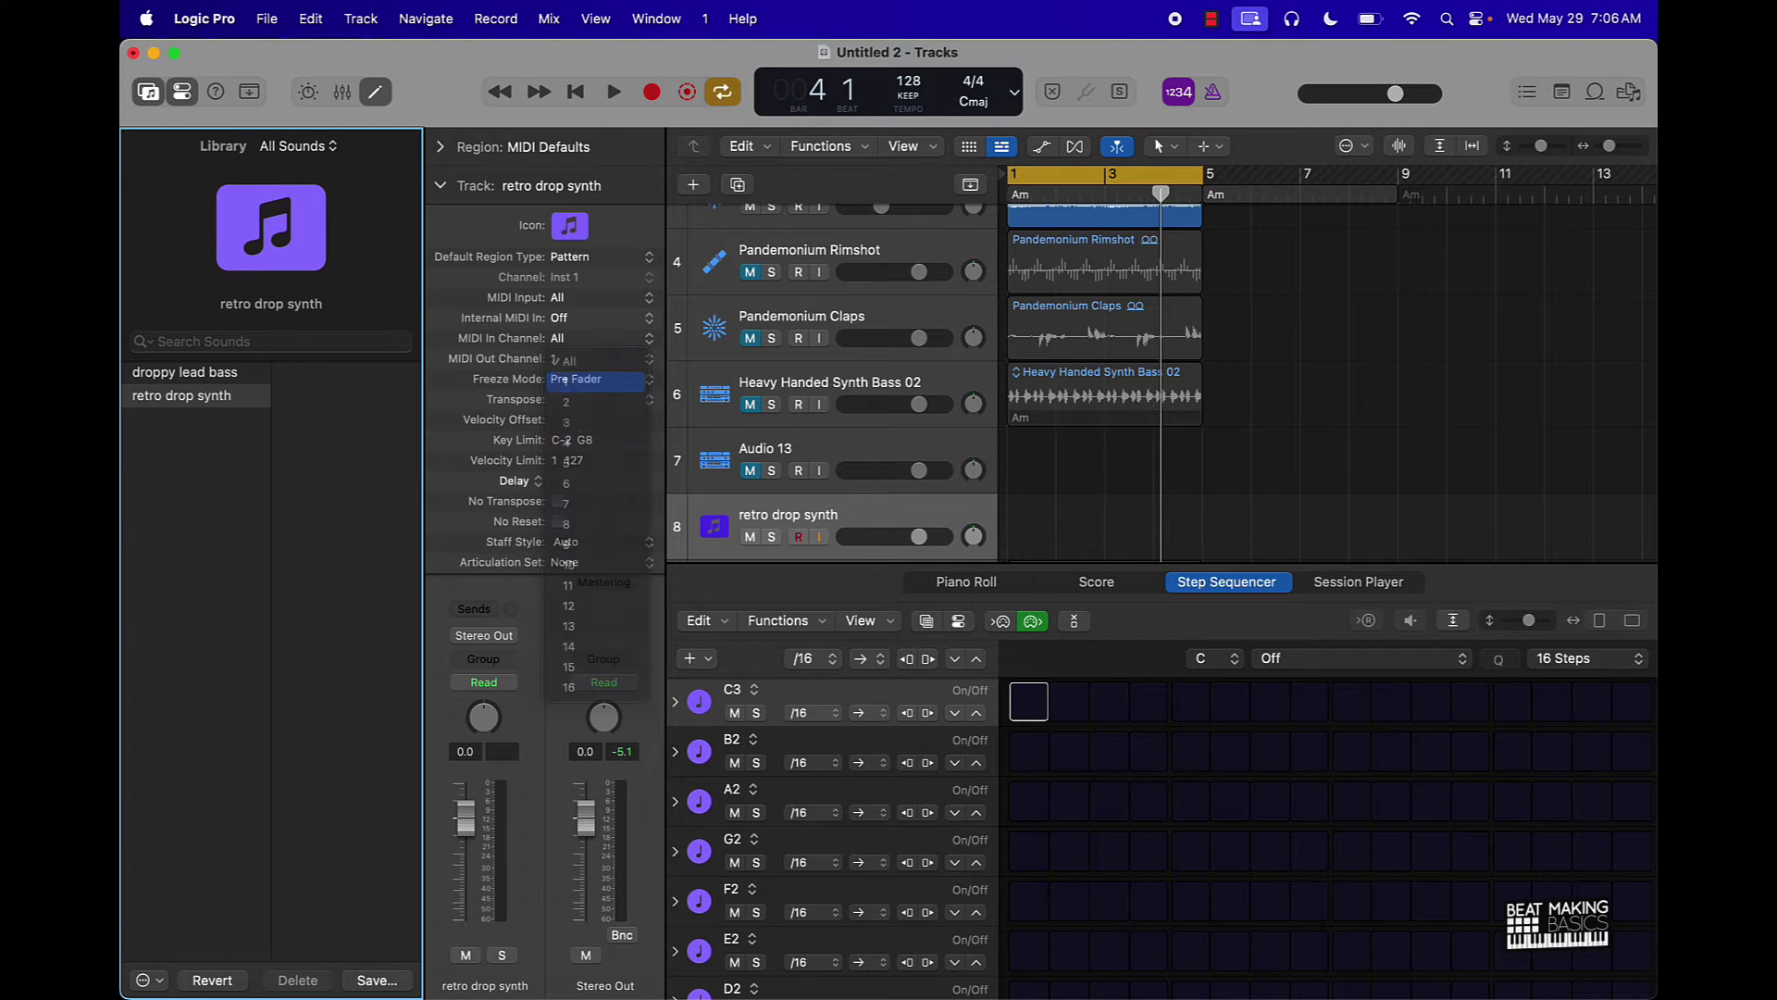
Start a pattern on the retro drop synth track with C3 on step 1, and move its region to bar 1
click(1229, 504)
click(1029, 704)
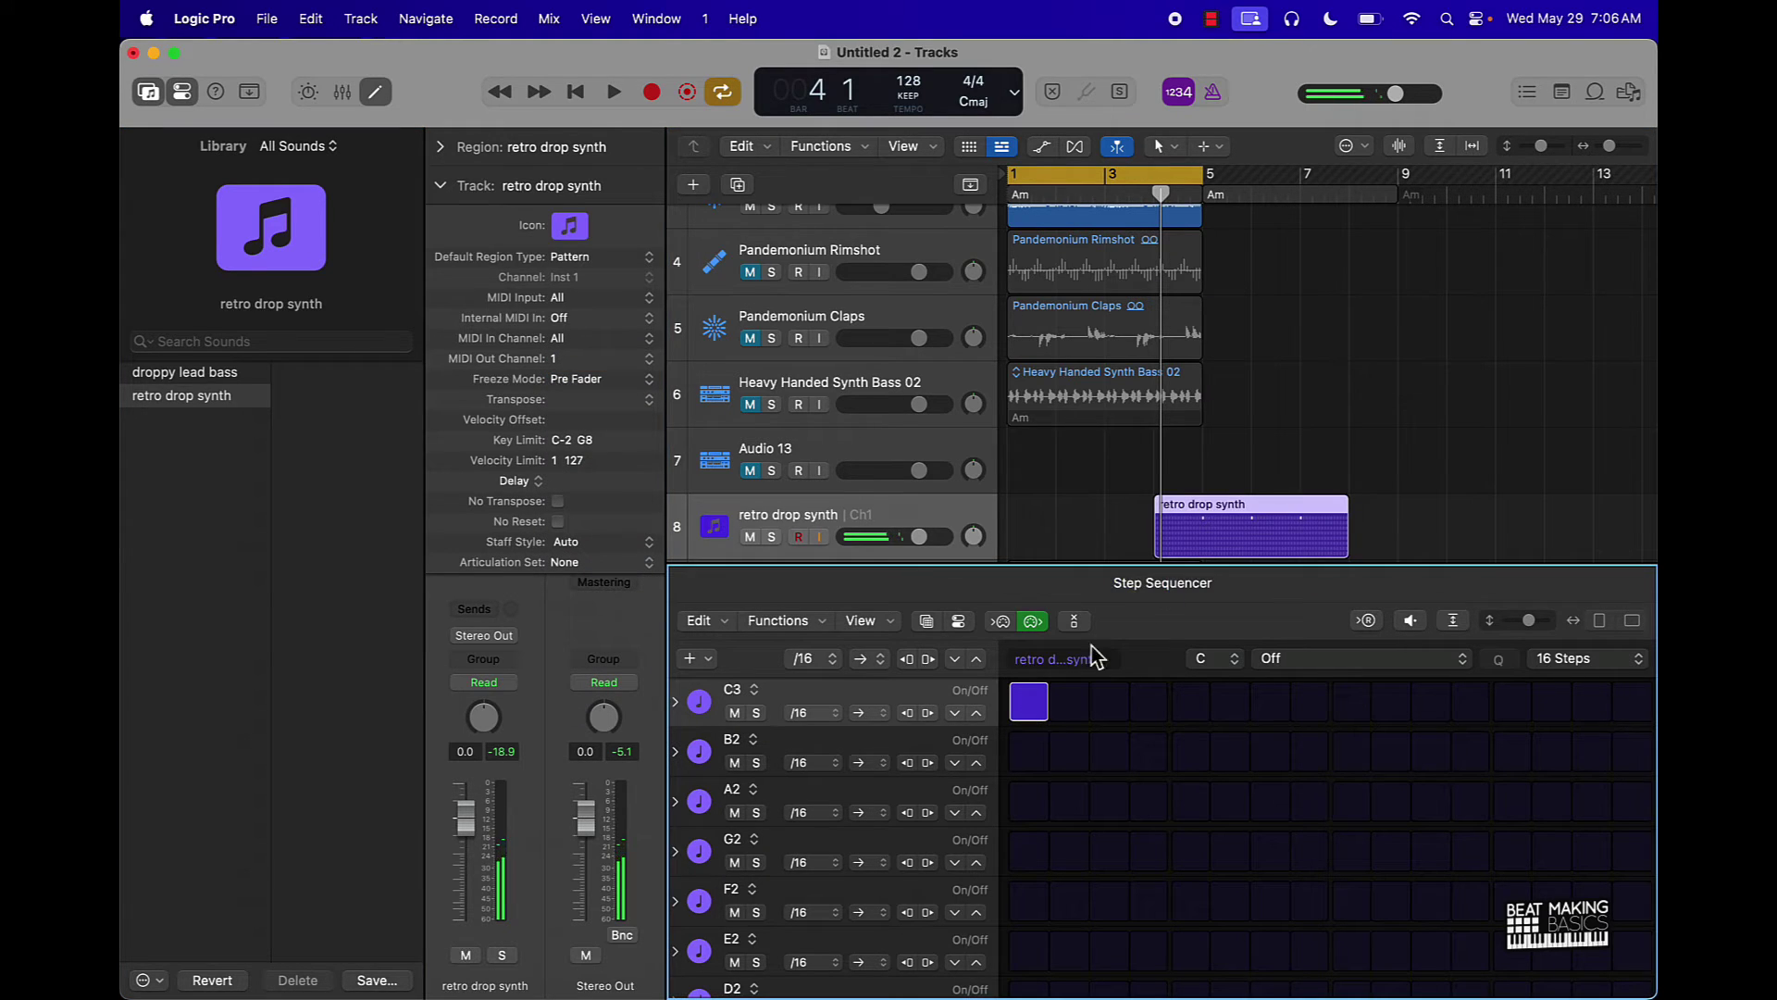
click(1257, 486)
drag(1264, 520, 1097, 570)
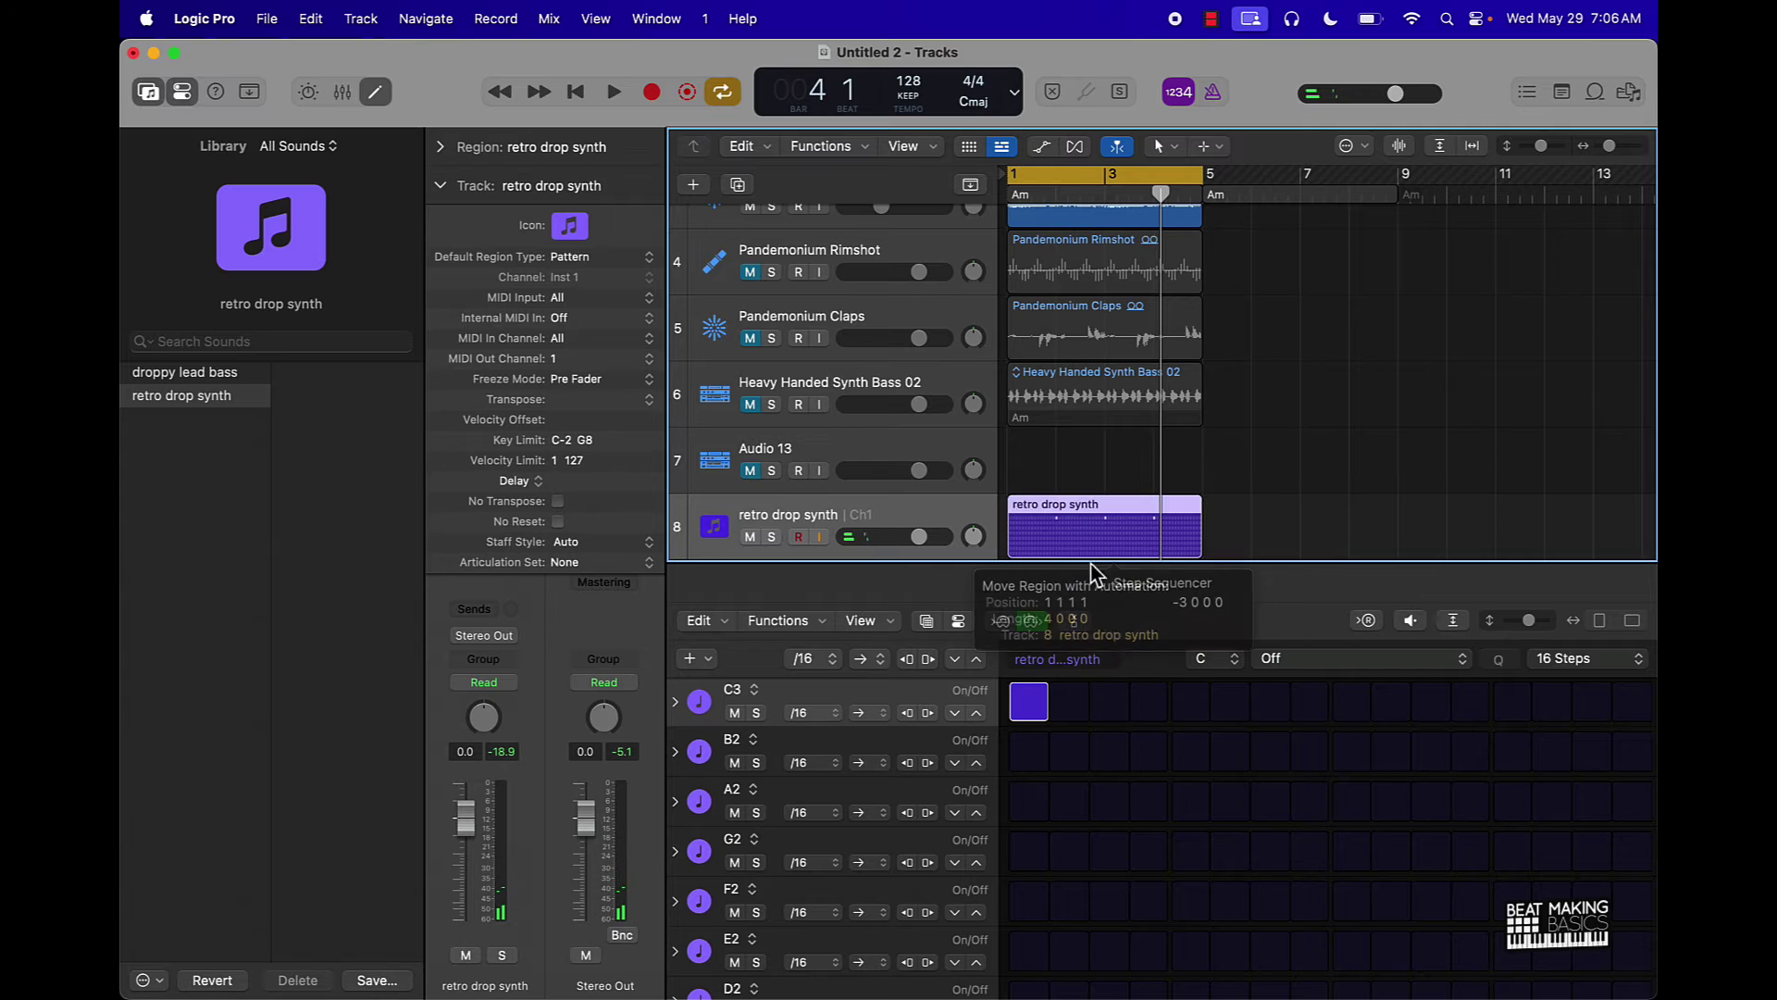
Add A2 on steps 3 and 11, B2 on 5, F2 on 7 and 15, E2 on 9 and C2 on 13 to the pattern
click(1115, 813)
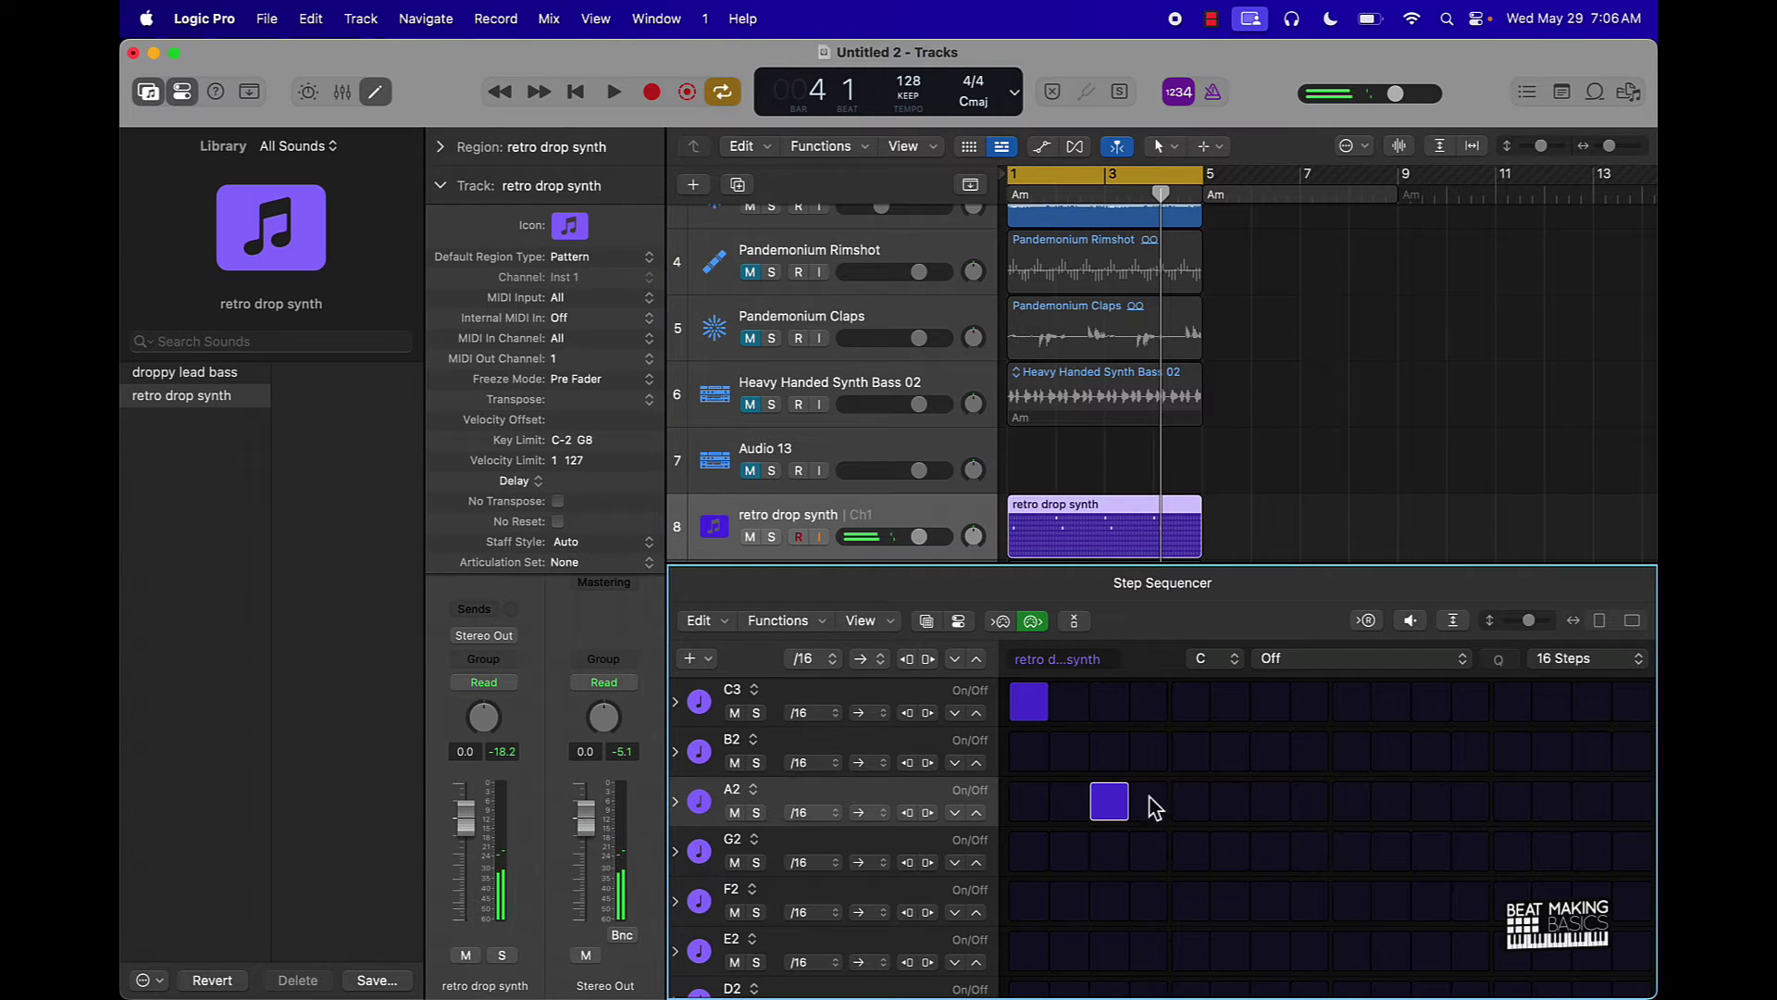
click(1192, 751)
click(1270, 903)
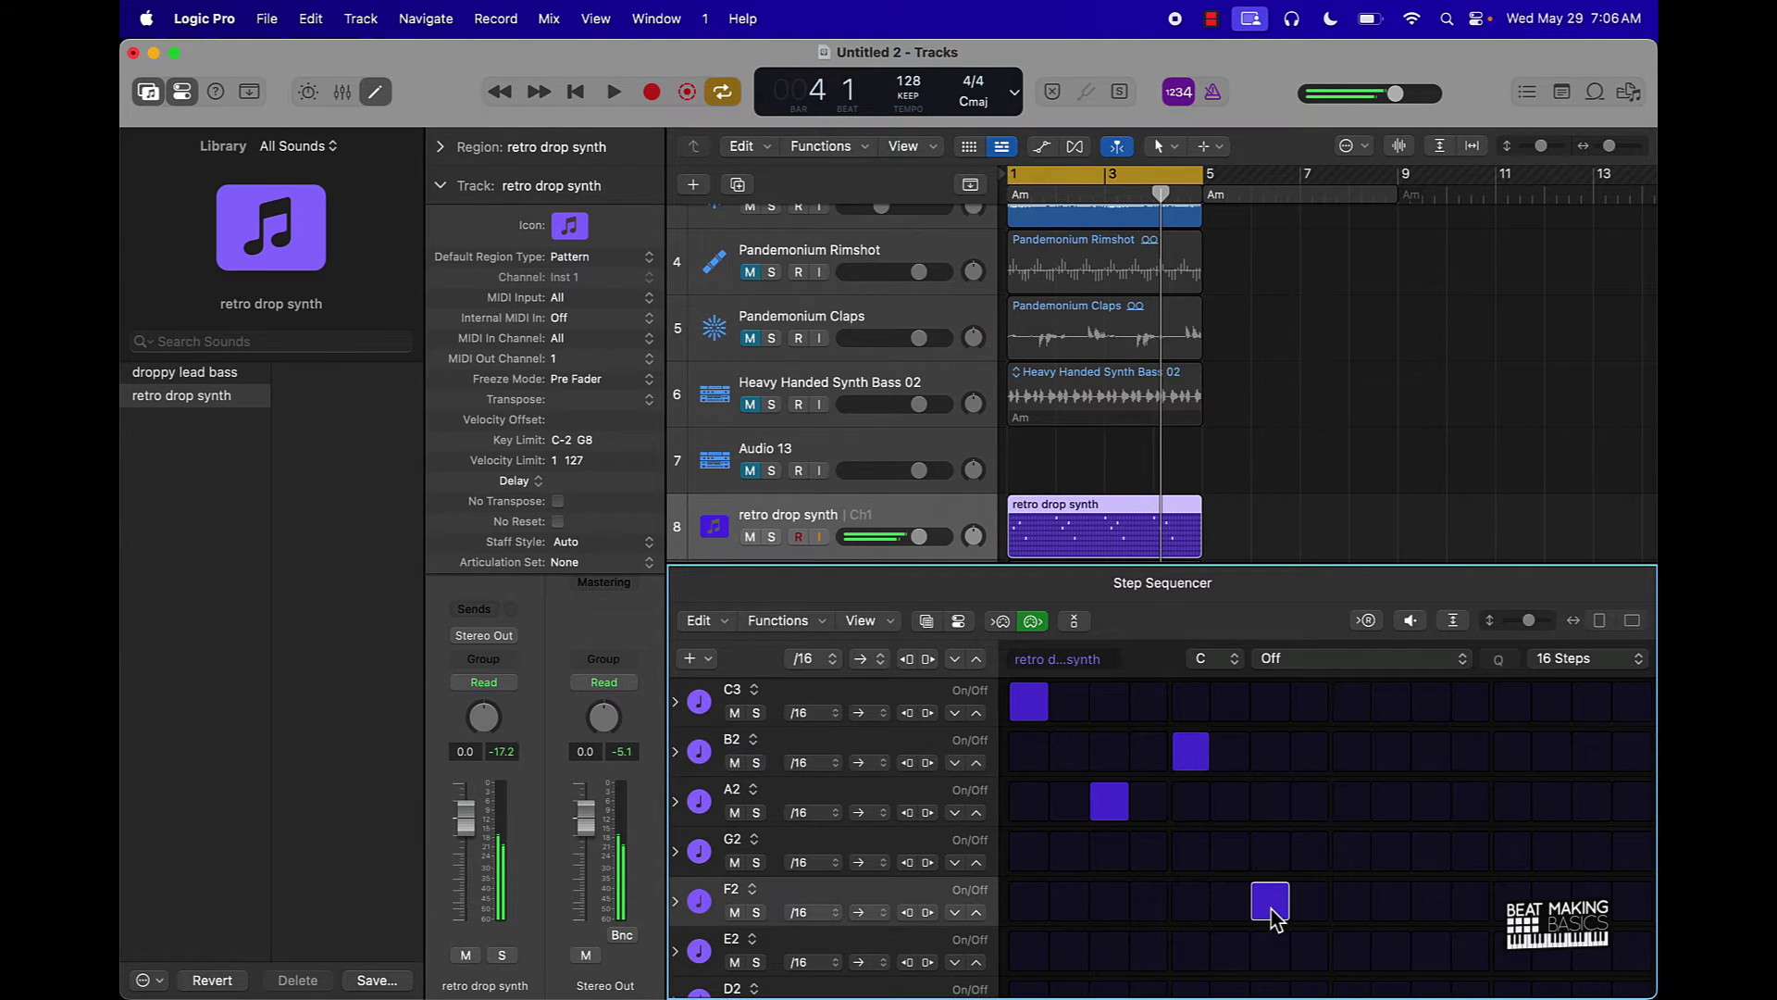
click(1339, 953)
scroll(1344, 962, down, 2)
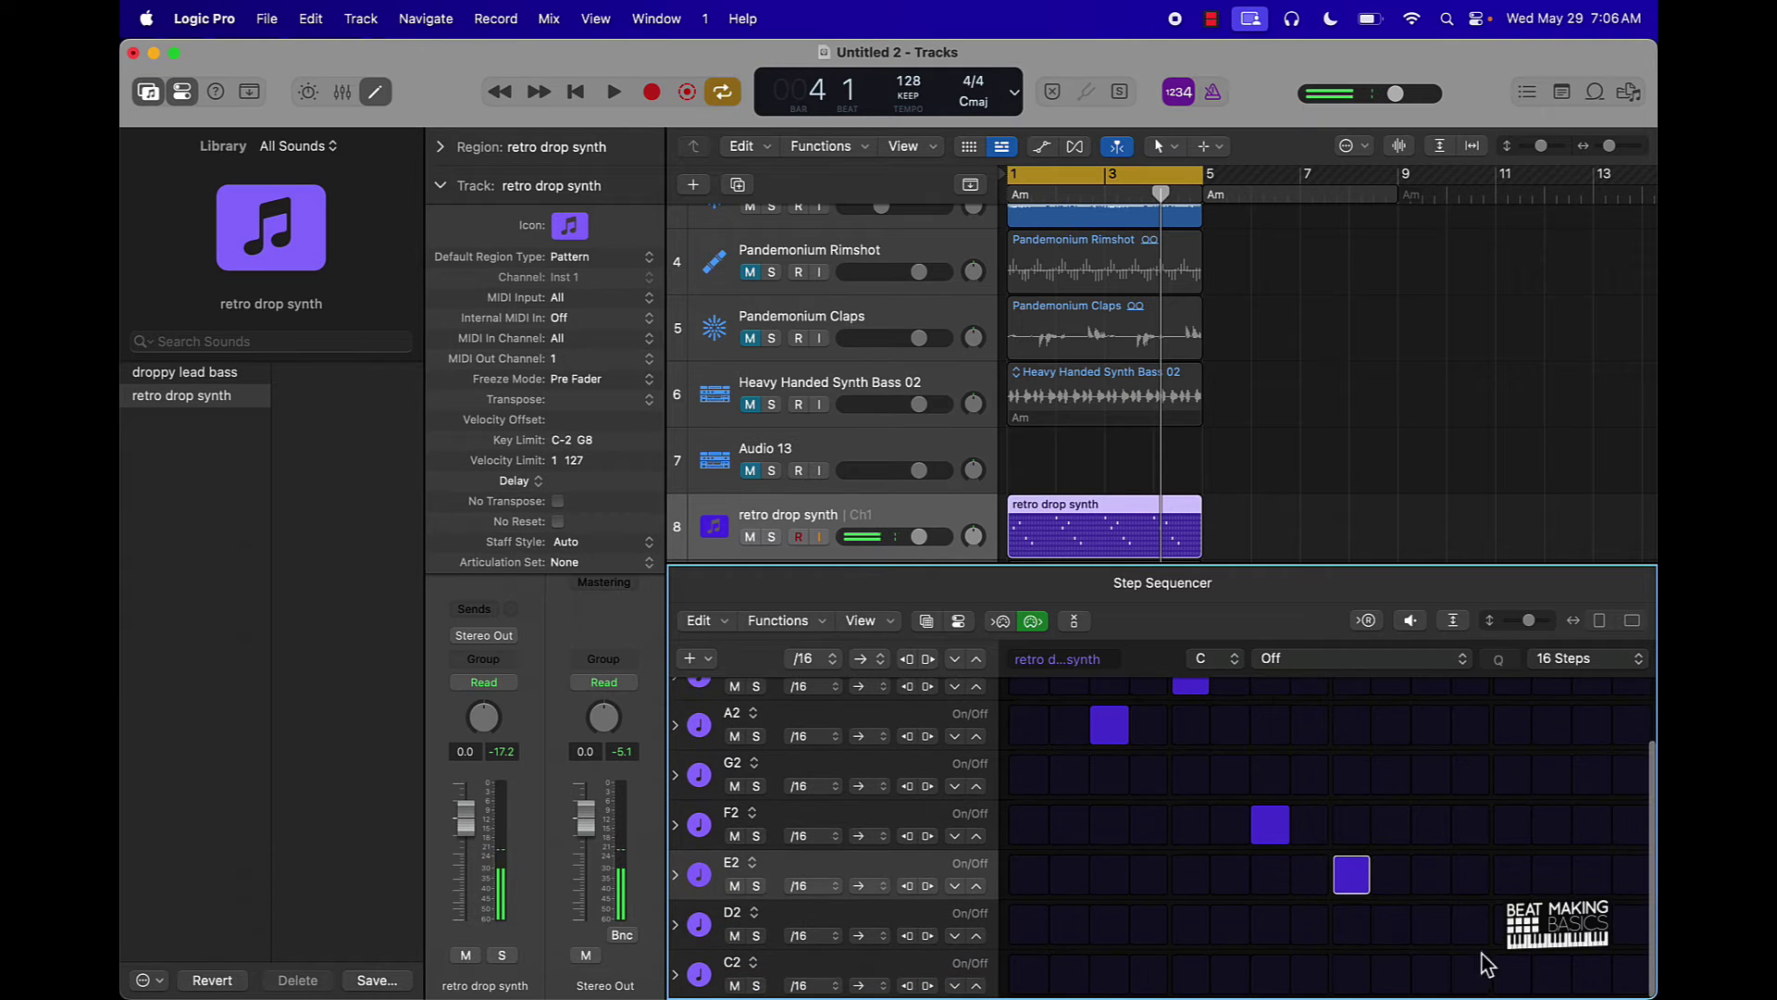
click(1430, 729)
click(1512, 974)
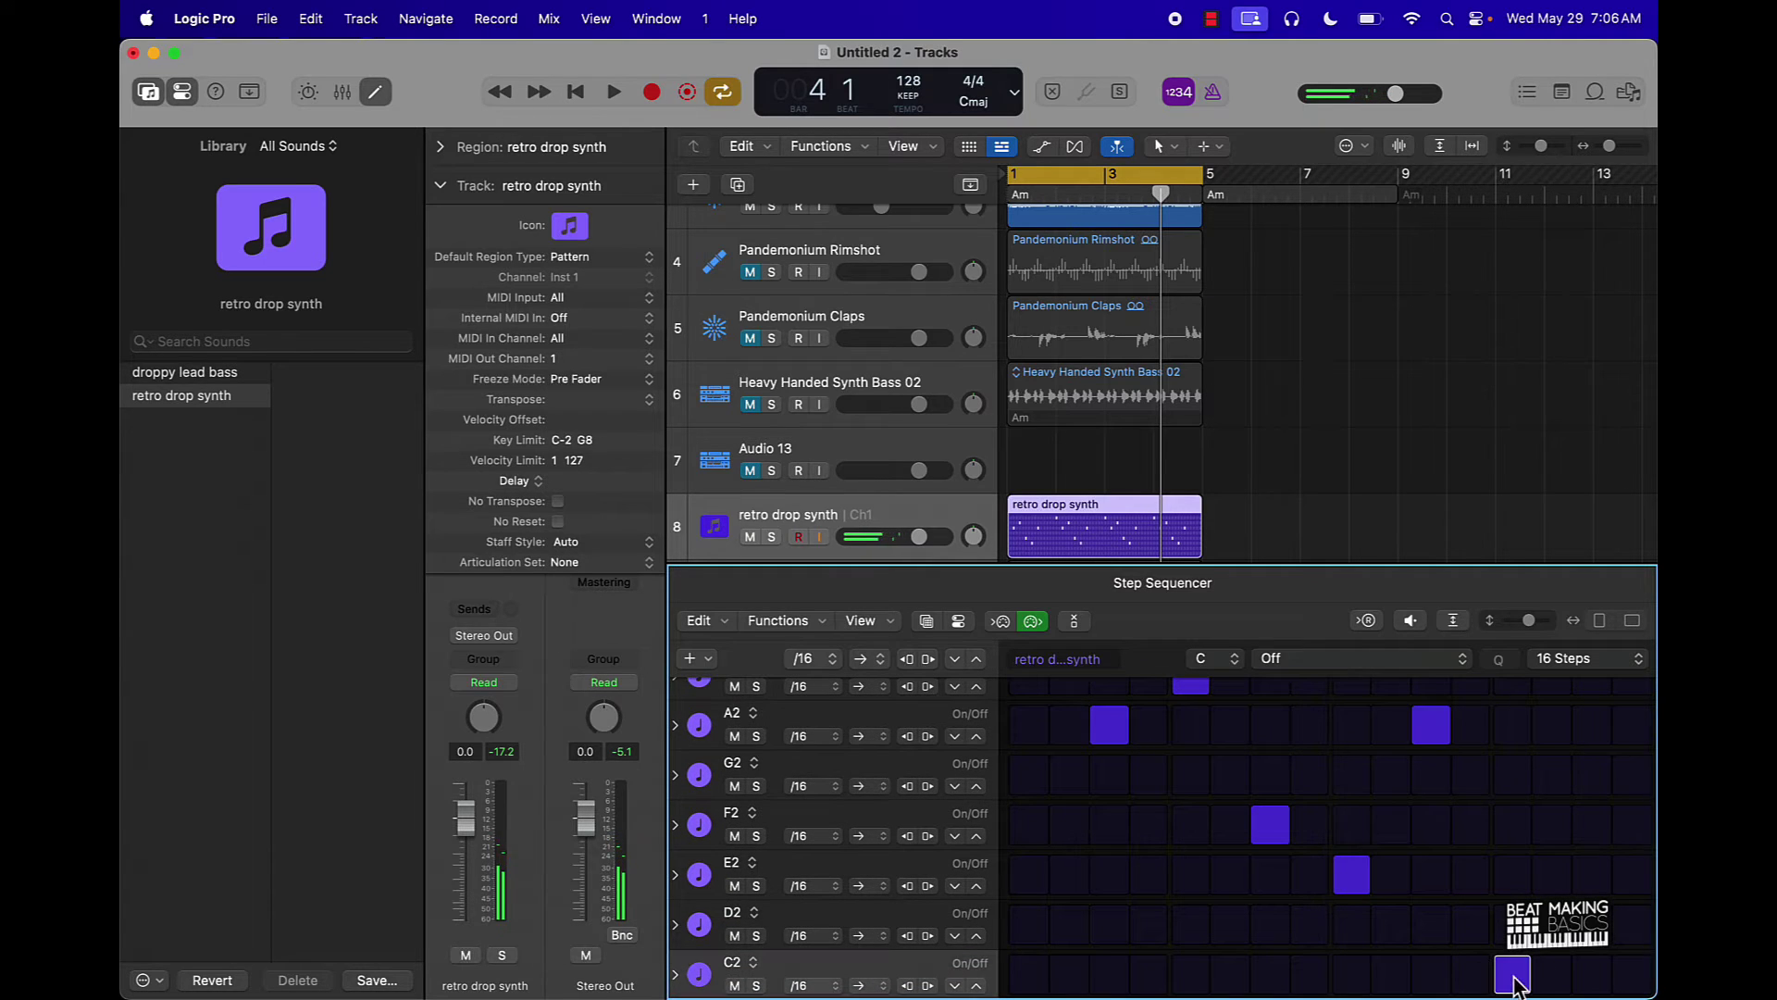
click(1590, 825)
Set the pattern's key to C# and its scale to Natural Minor (Aeolian)
click(1234, 660)
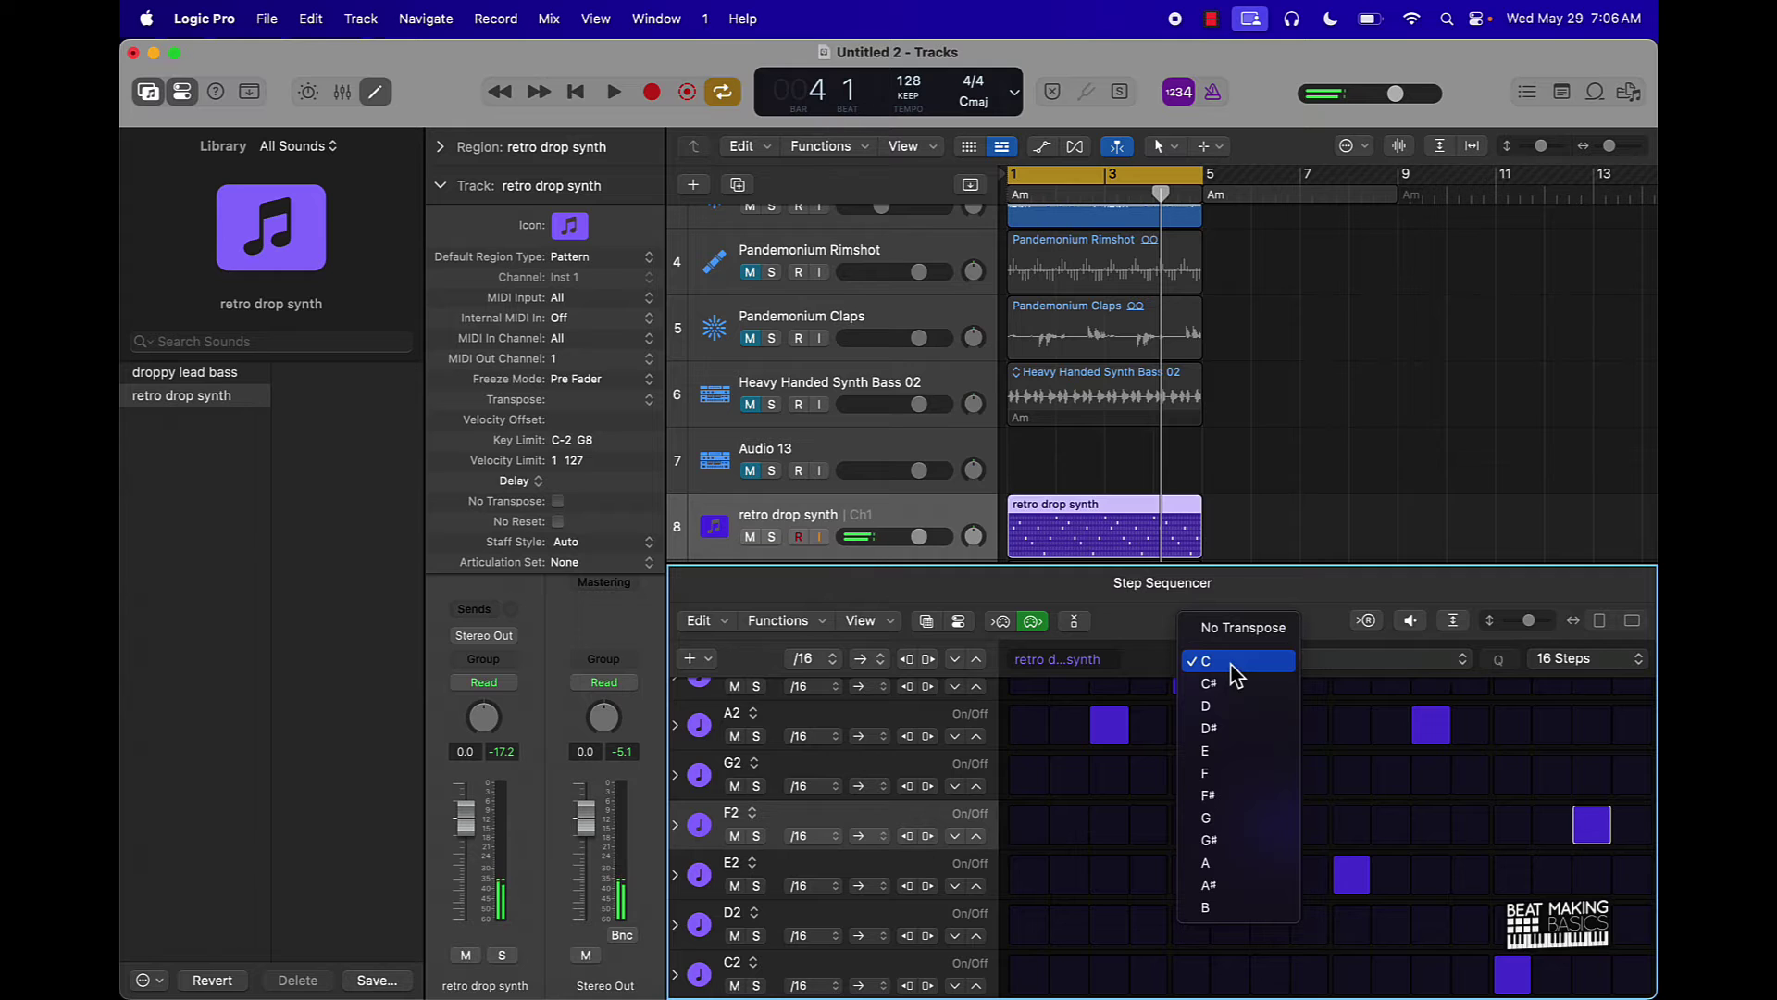
click(1231, 684)
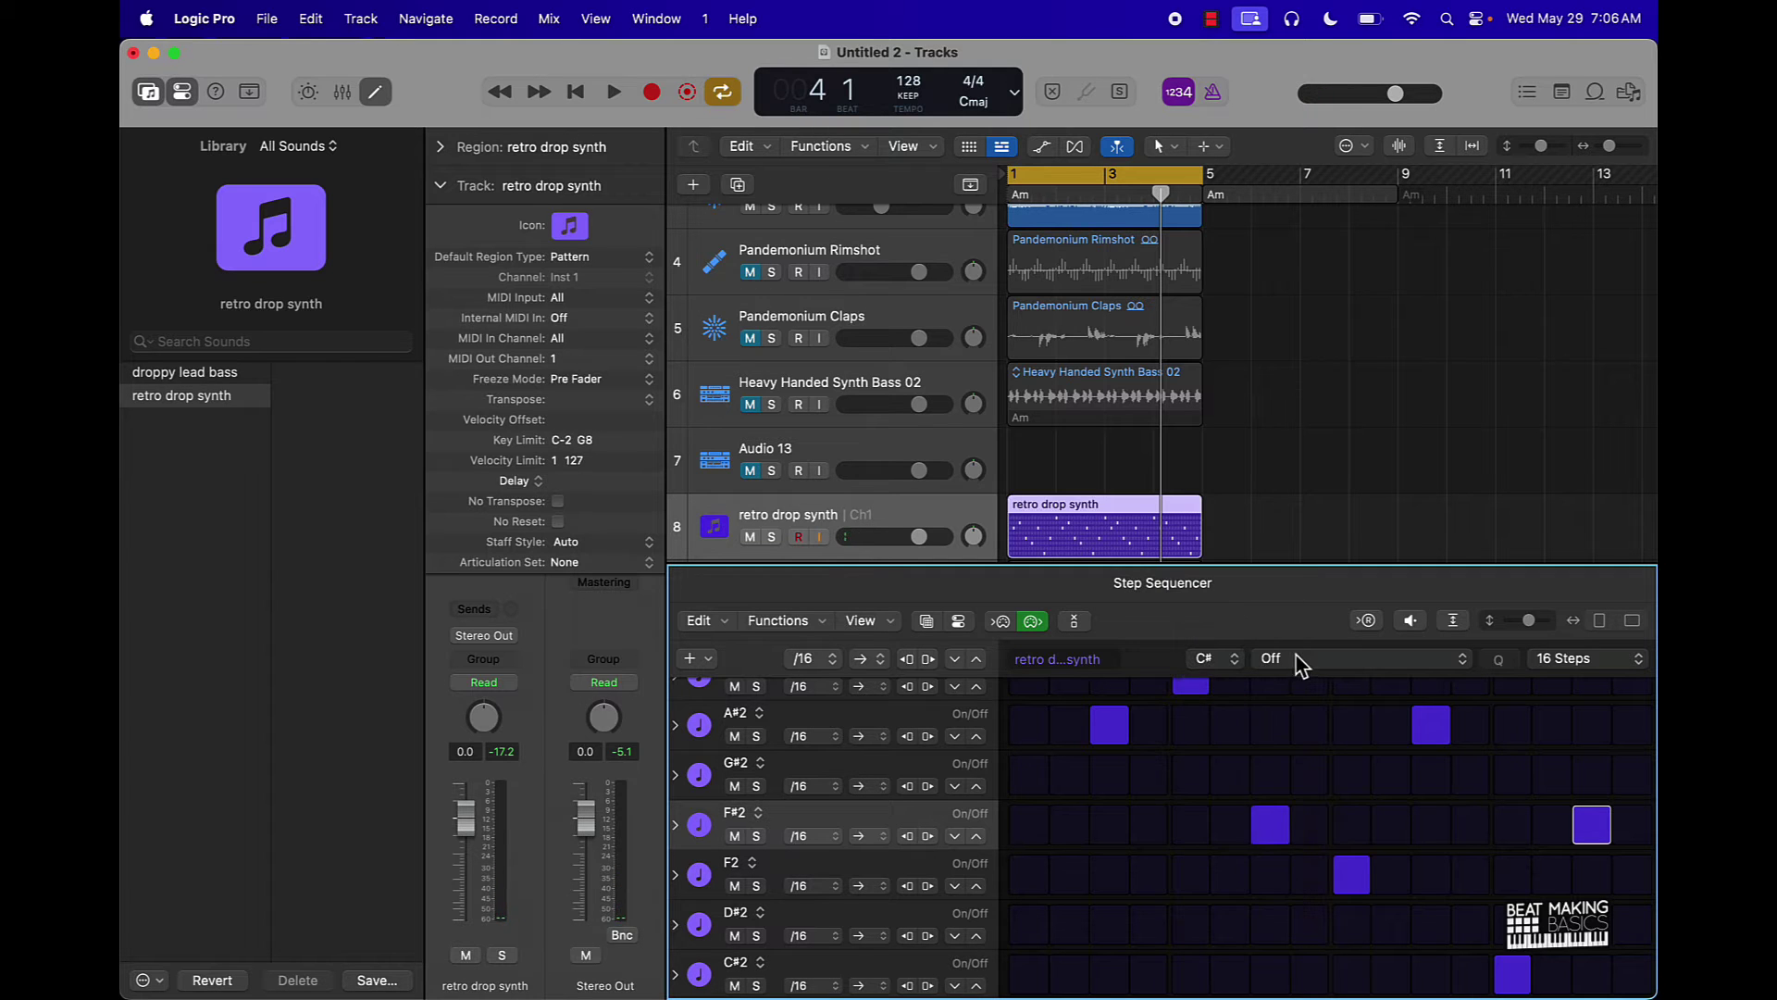
click(1296, 659)
scroll(1305, 782, down, 5)
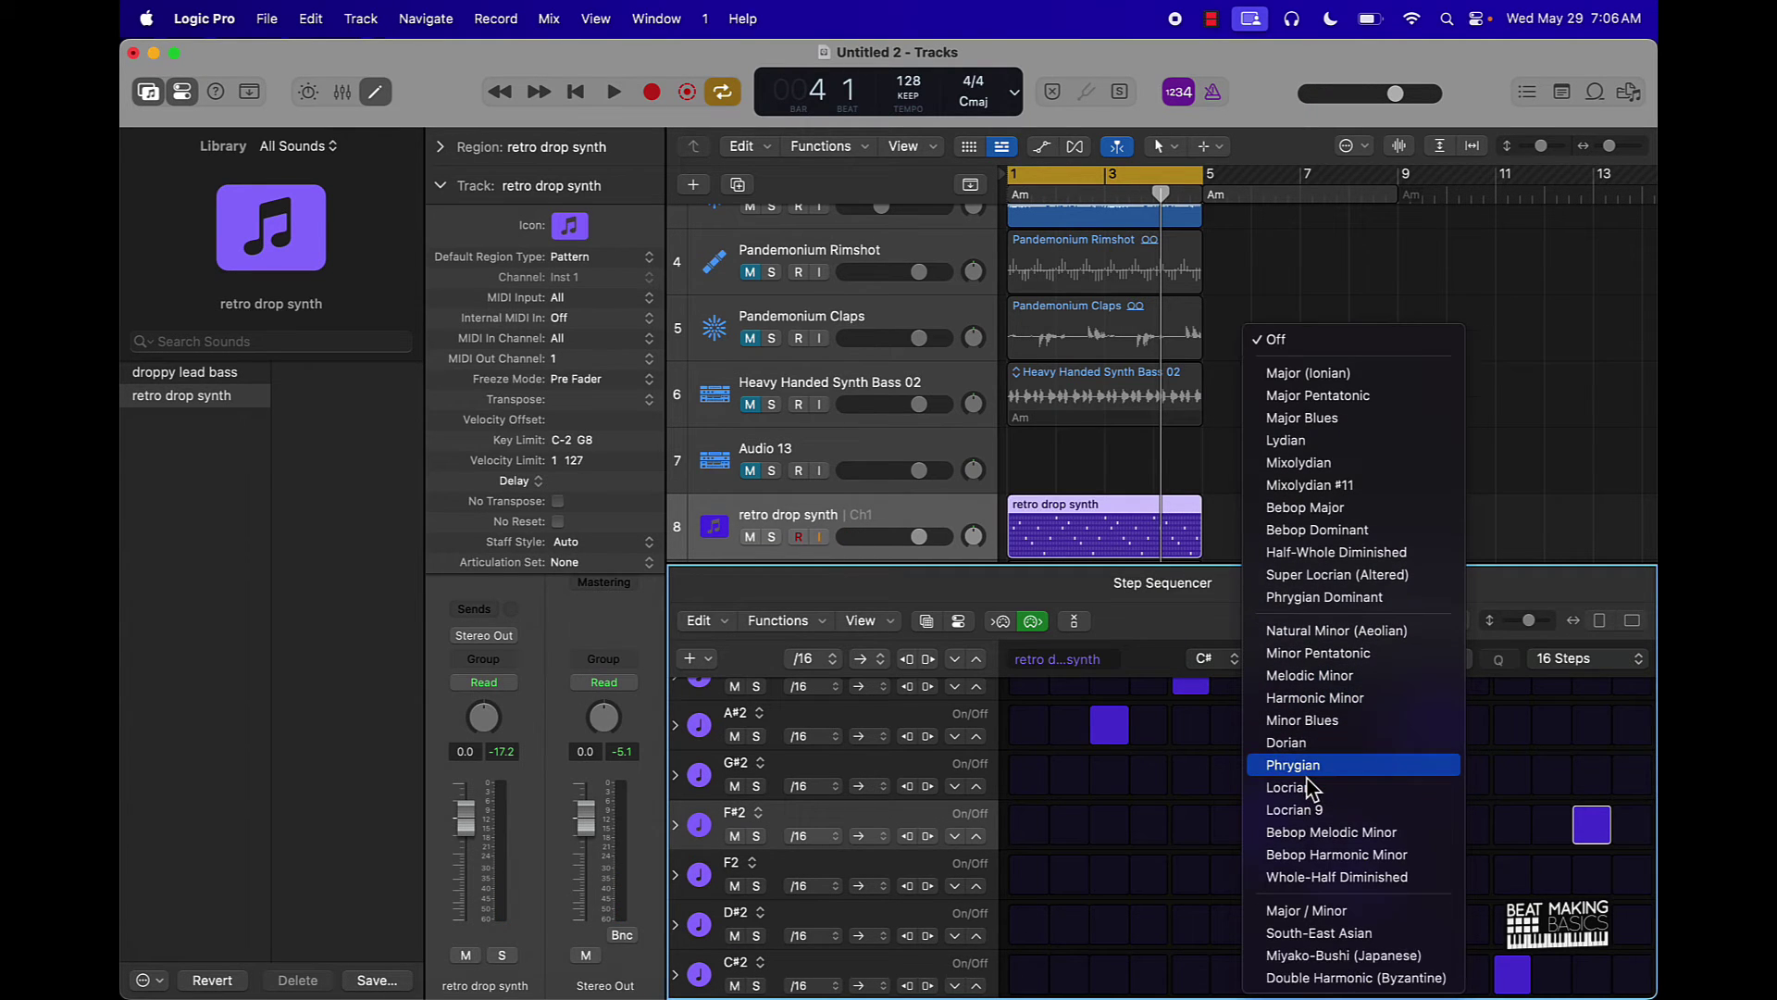
click(1317, 629)
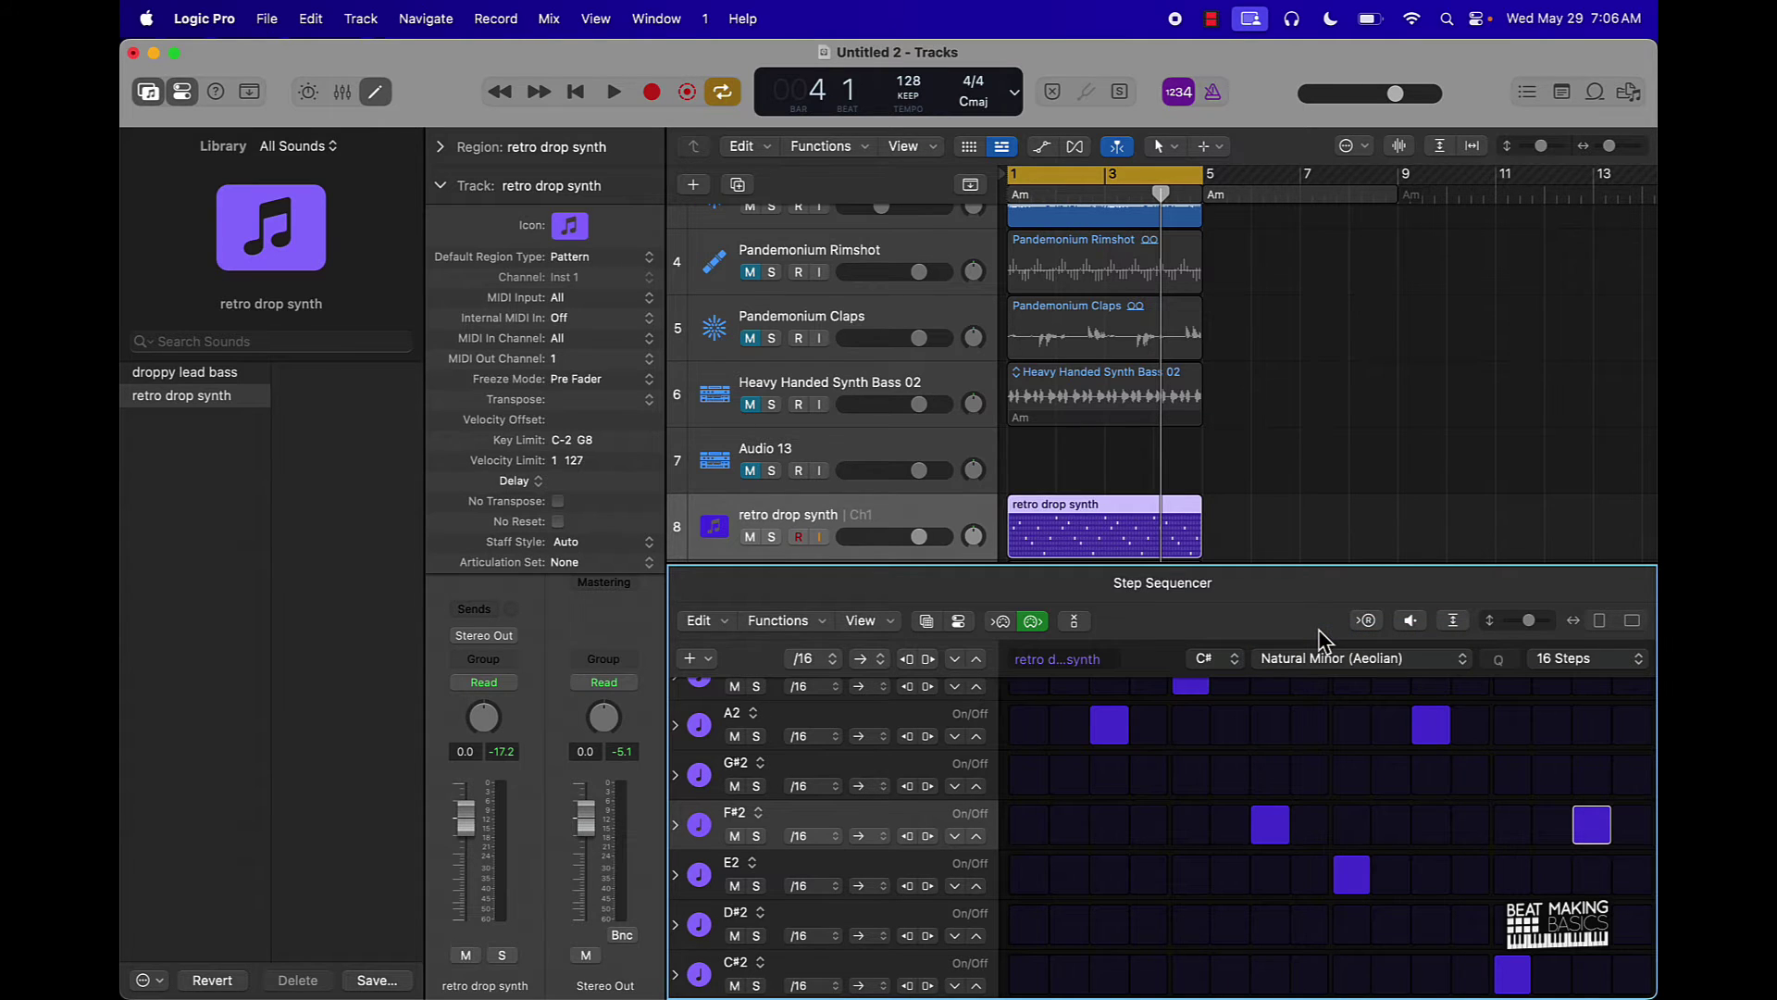
Play the beat with the synth pattern, change the pattern's key to D and stop playback
click(1319, 501)
key(space)
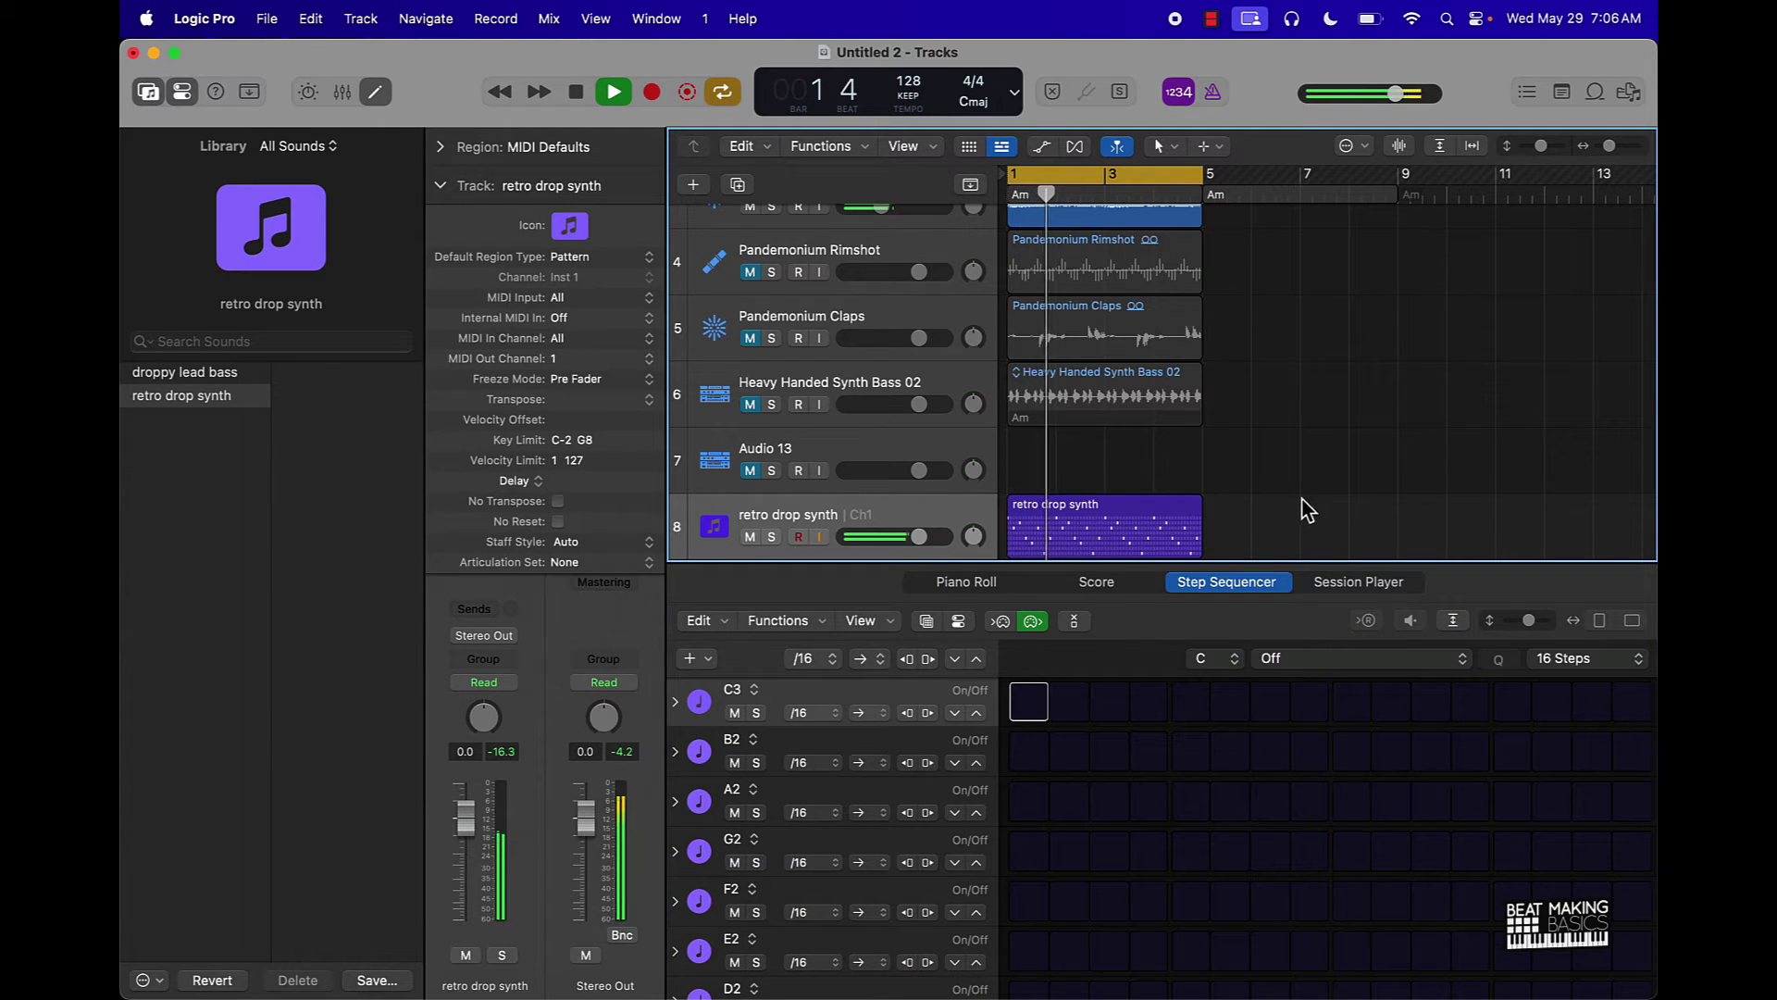
click(1095, 528)
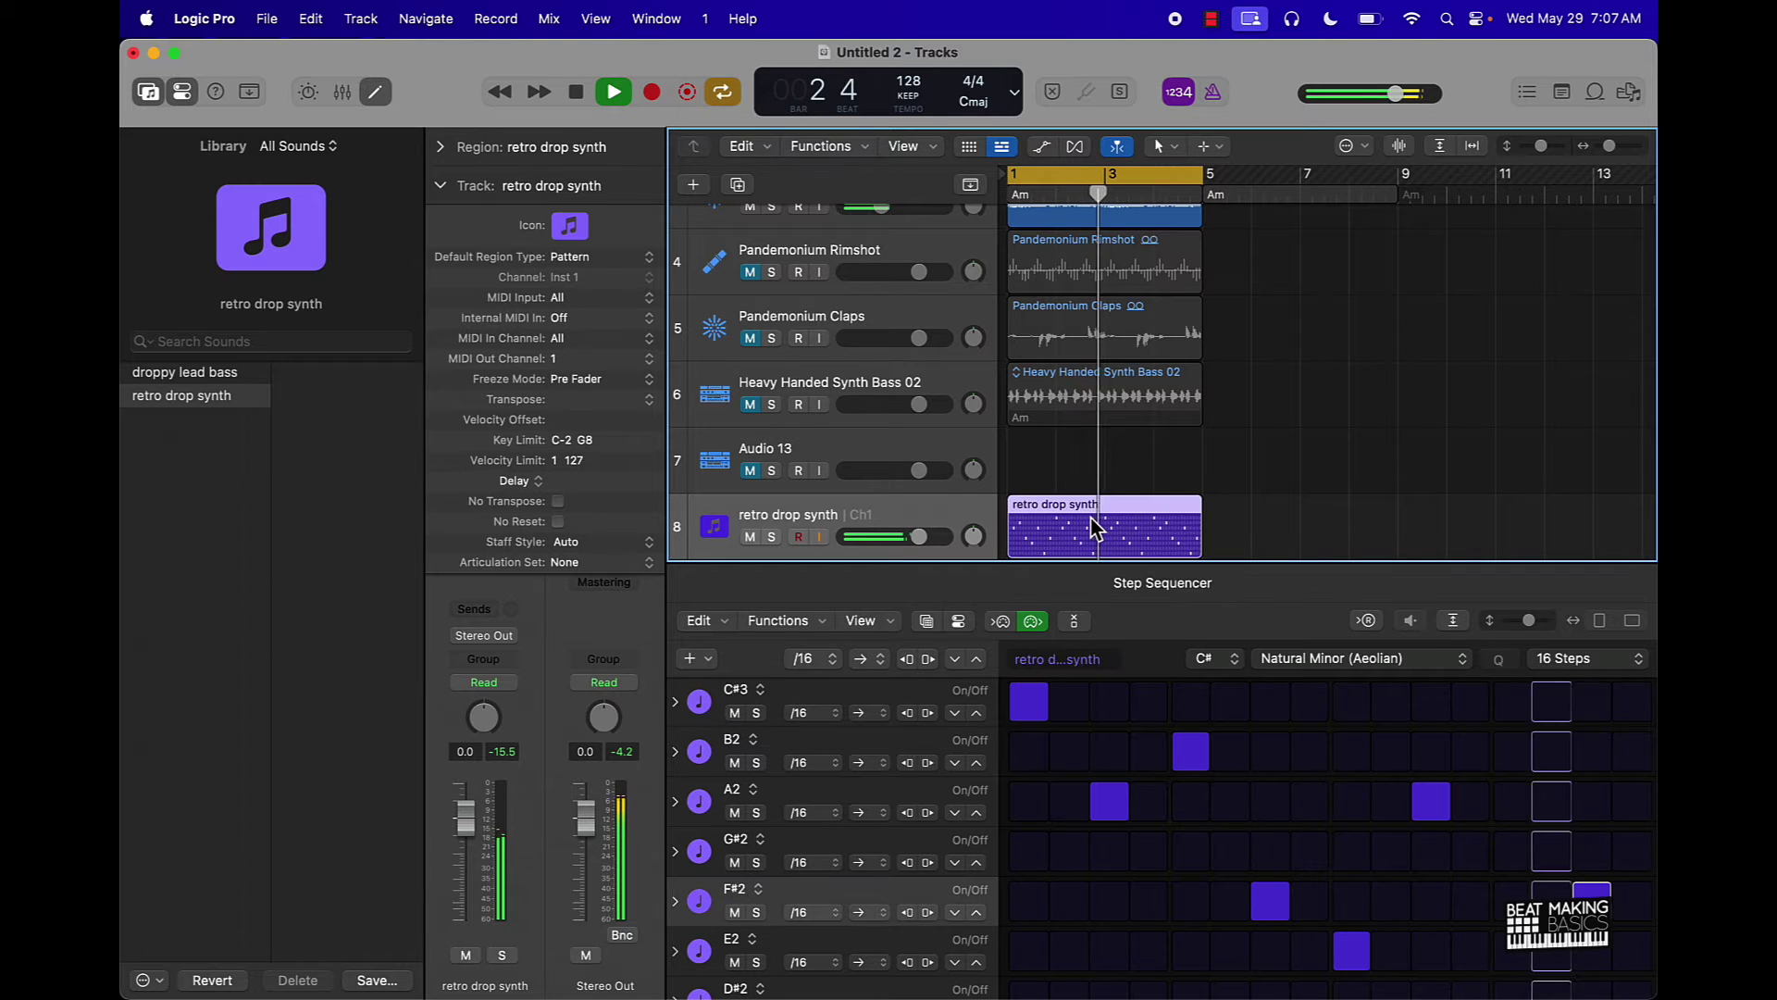
click(1218, 663)
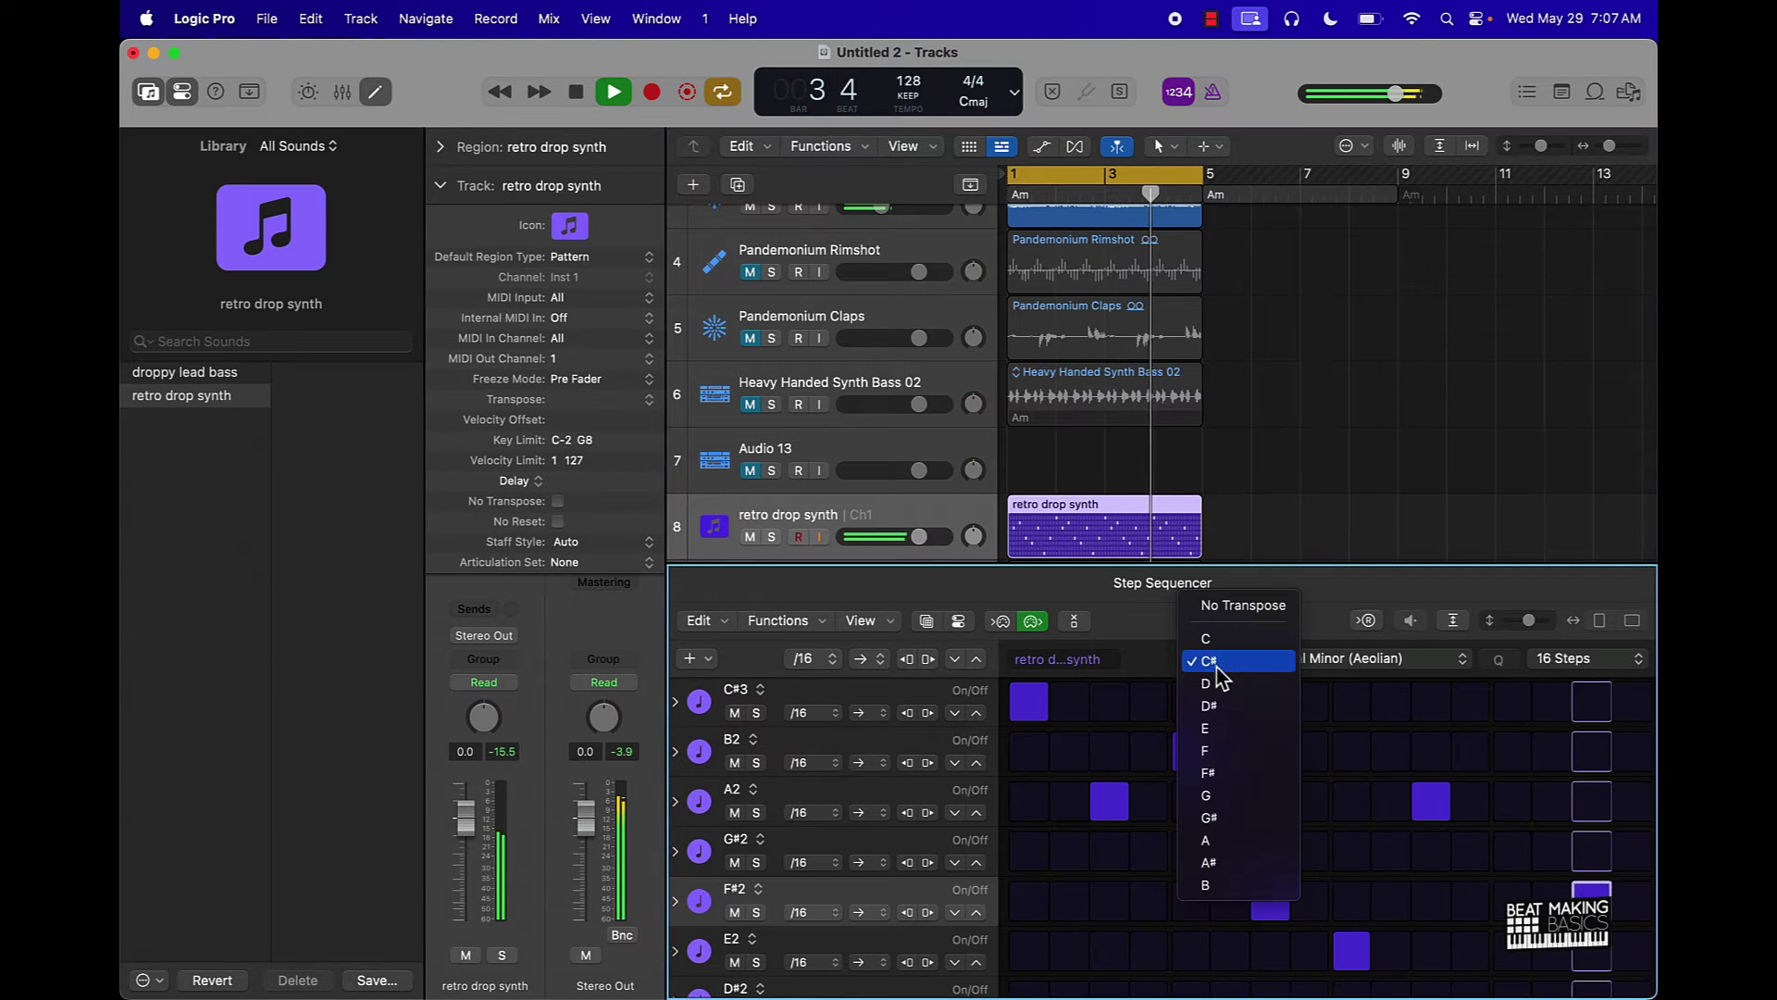
click(1218, 681)
click(1208, 664)
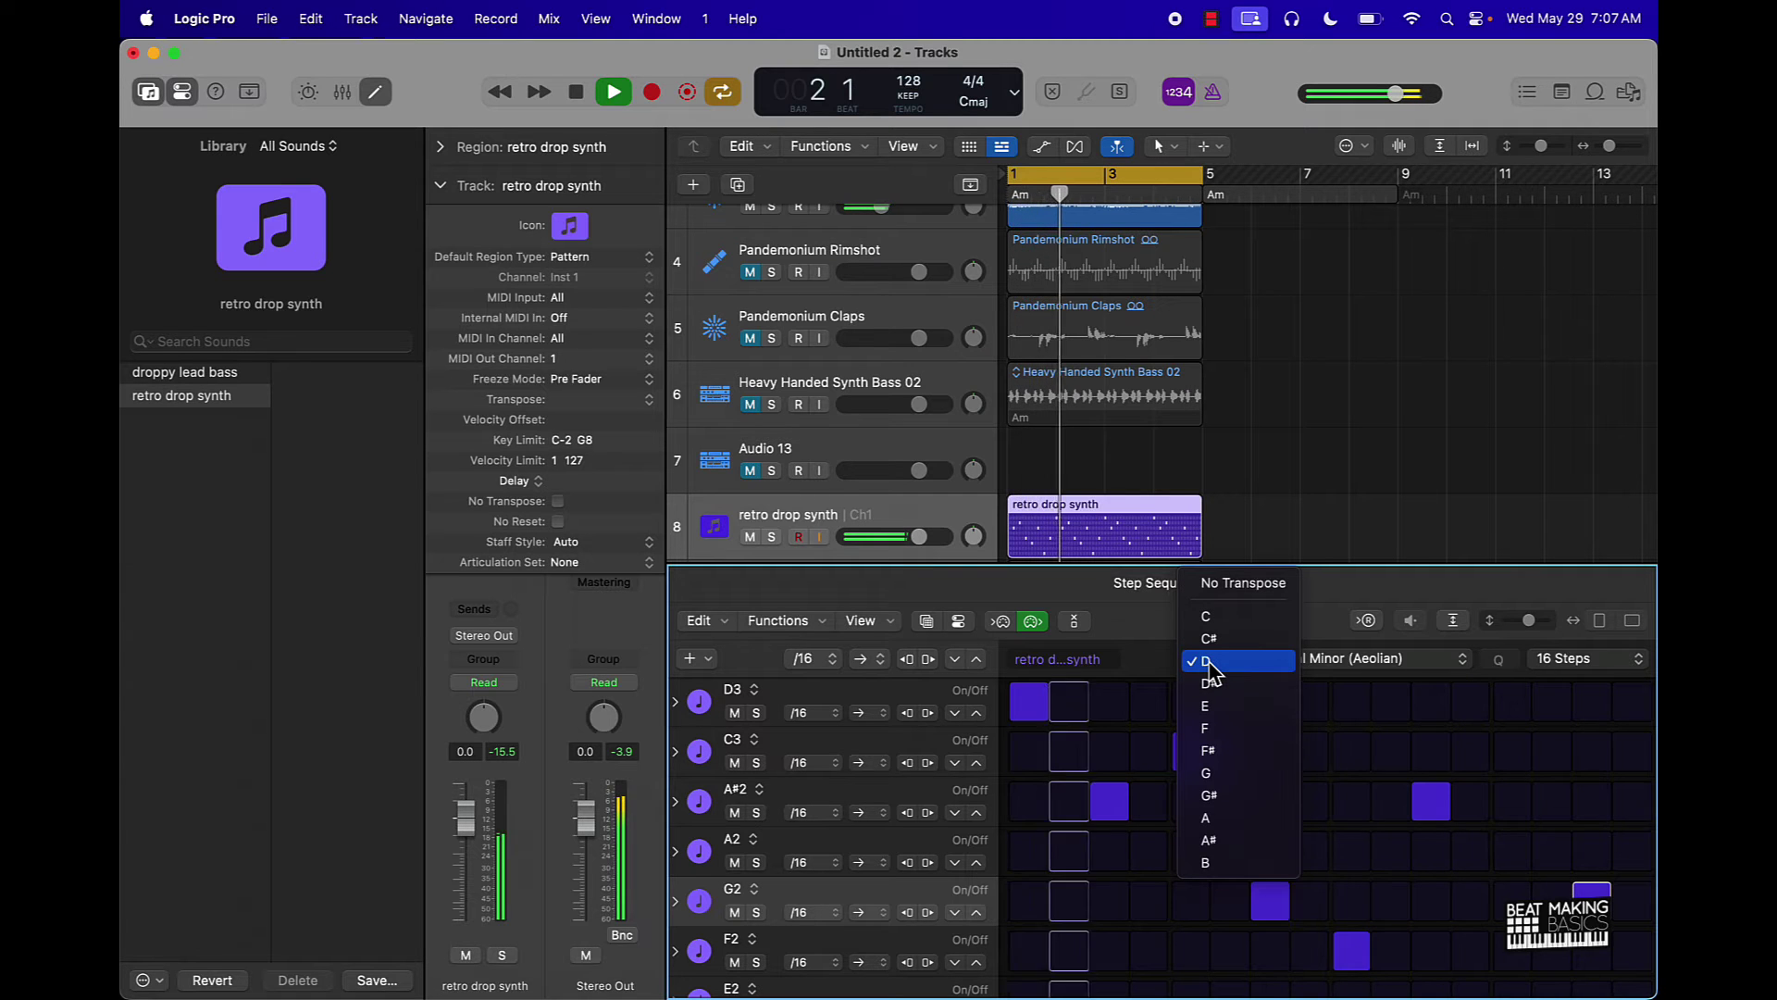
click(1157, 632)
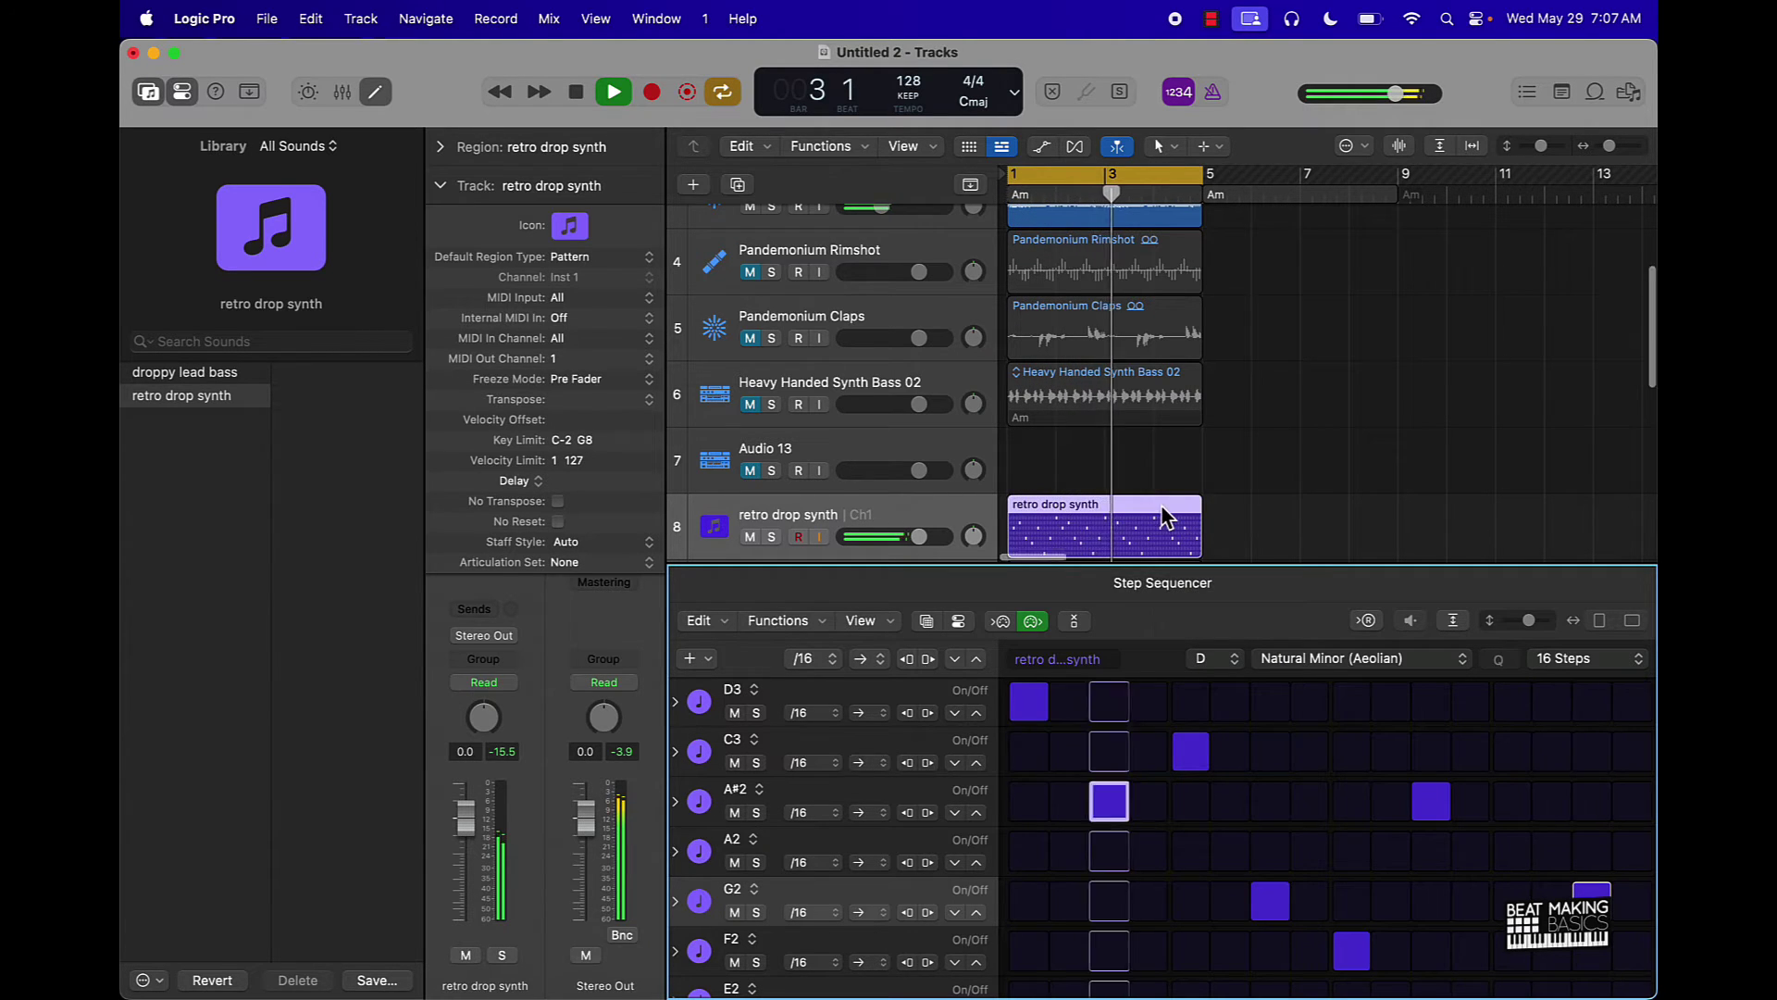
scroll(1164, 516, down, 3)
key(space)
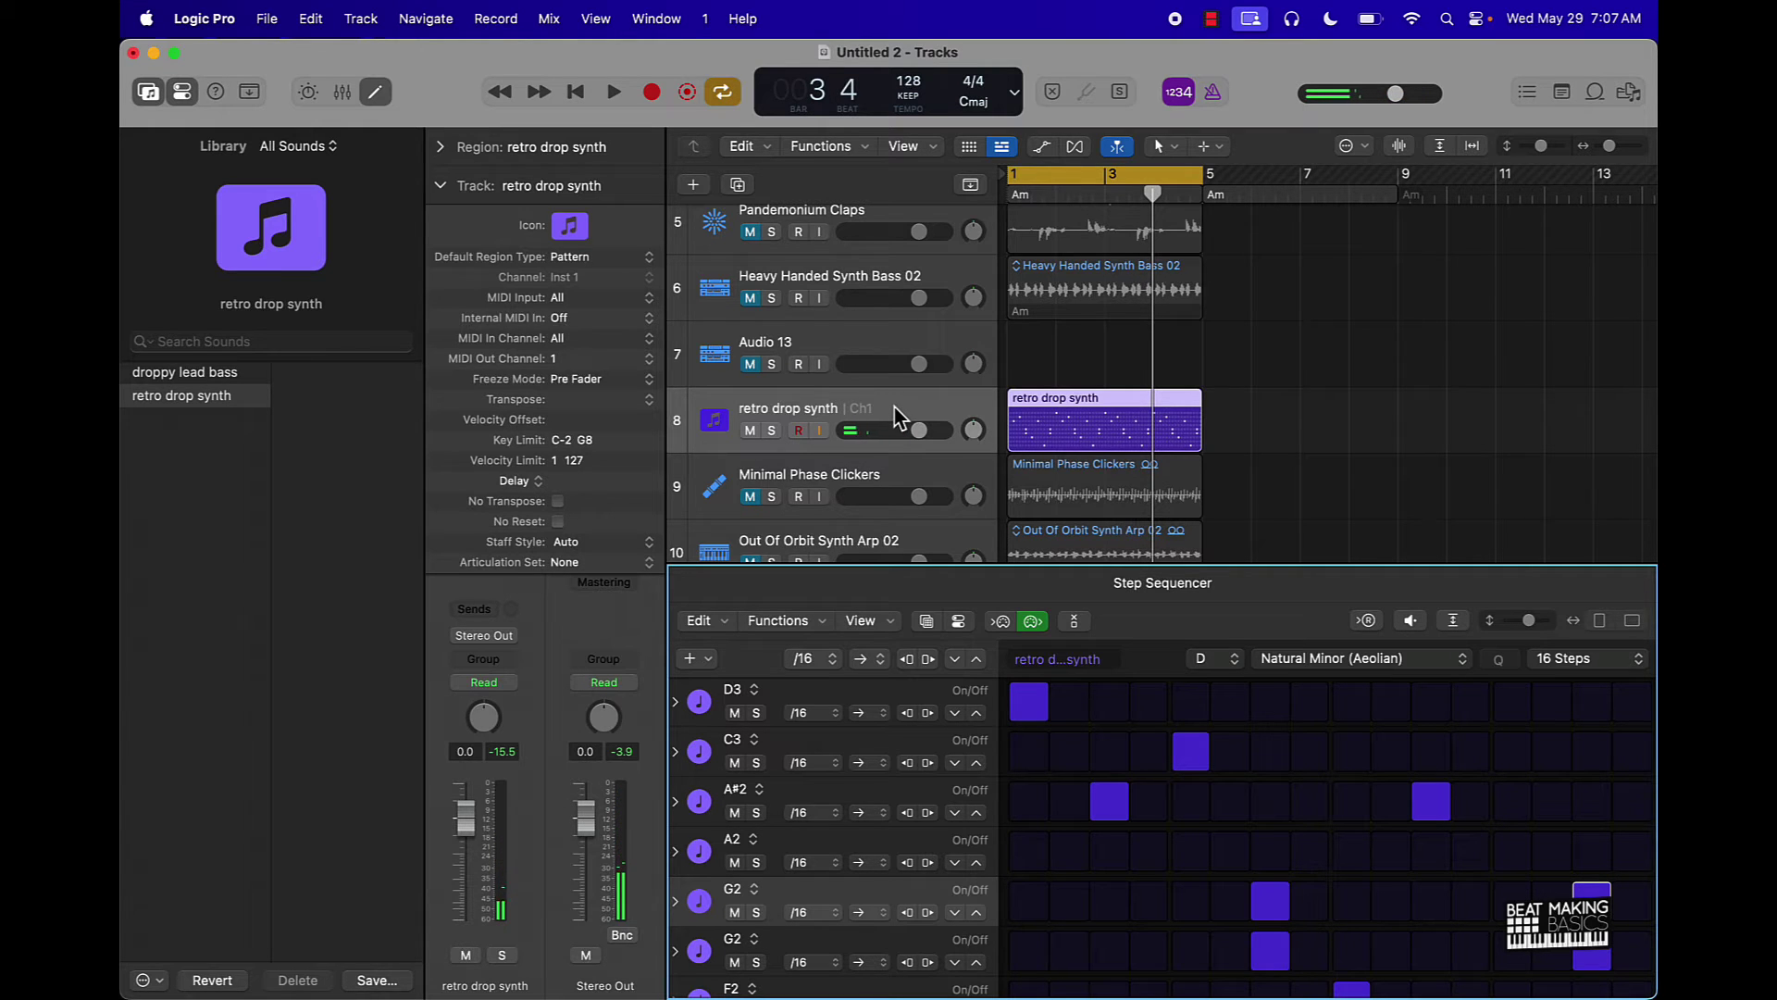
Duplicate the retro drop synth track without its pattern region
click(1314, 398)
click(1013, 426)
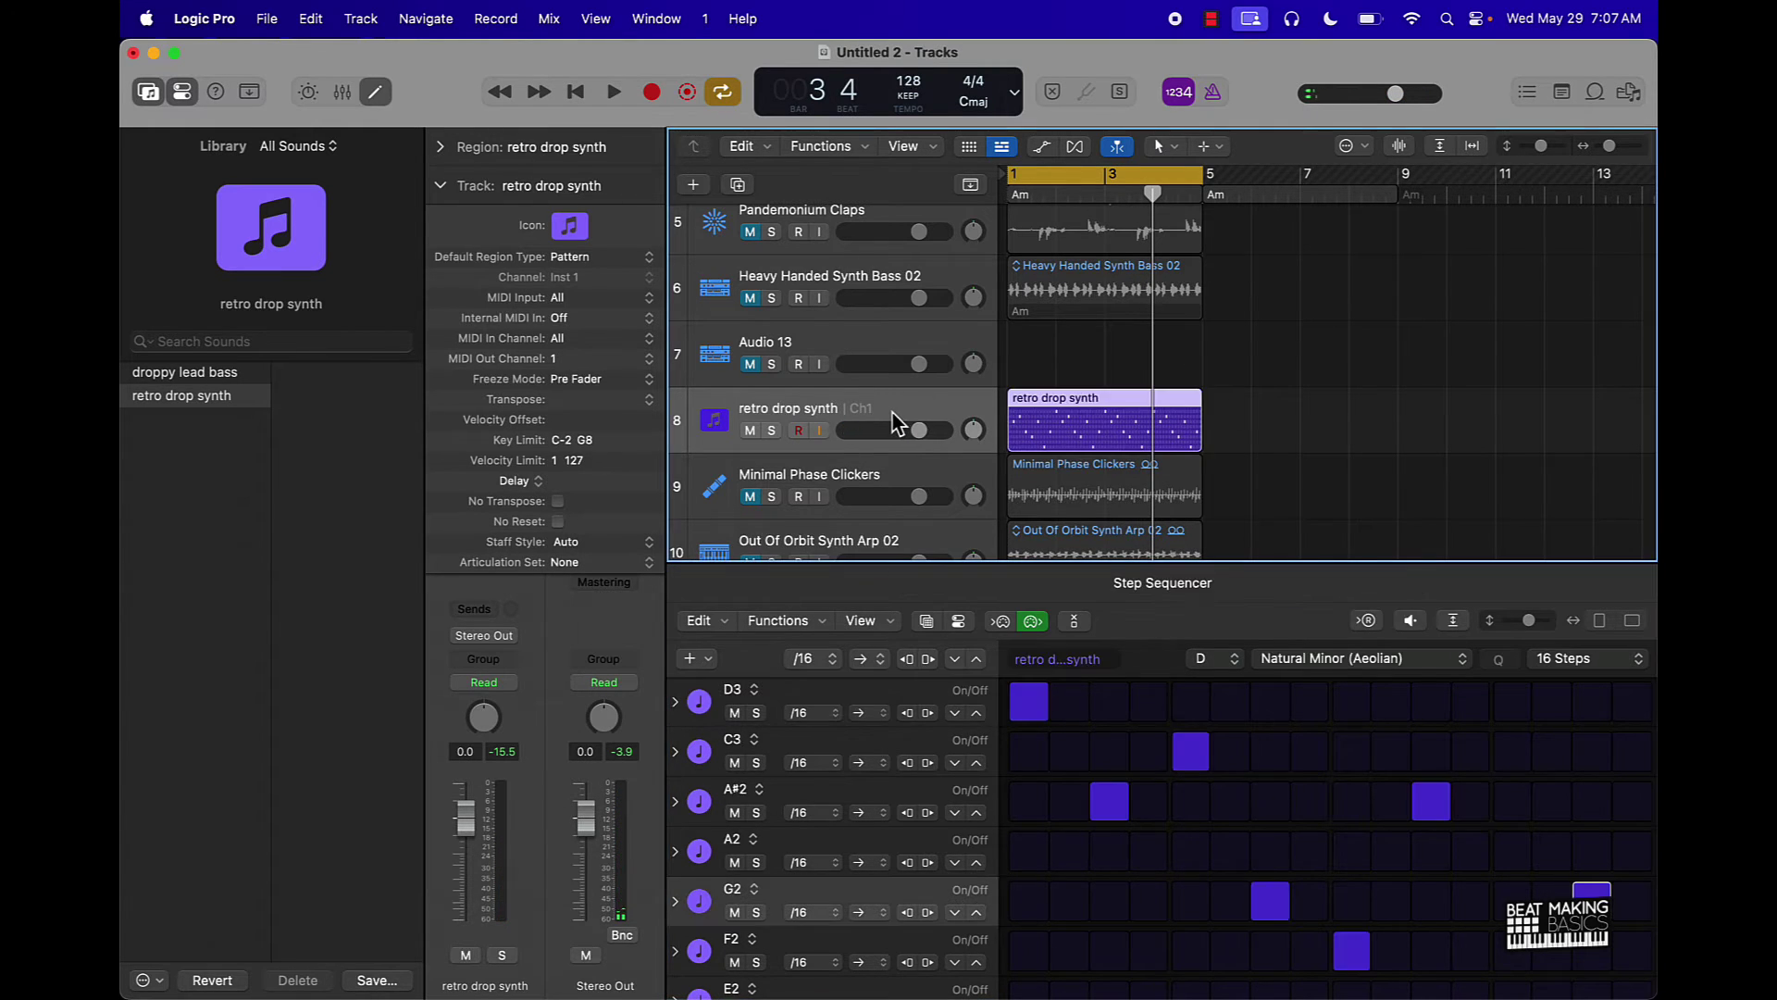
key(super+d)
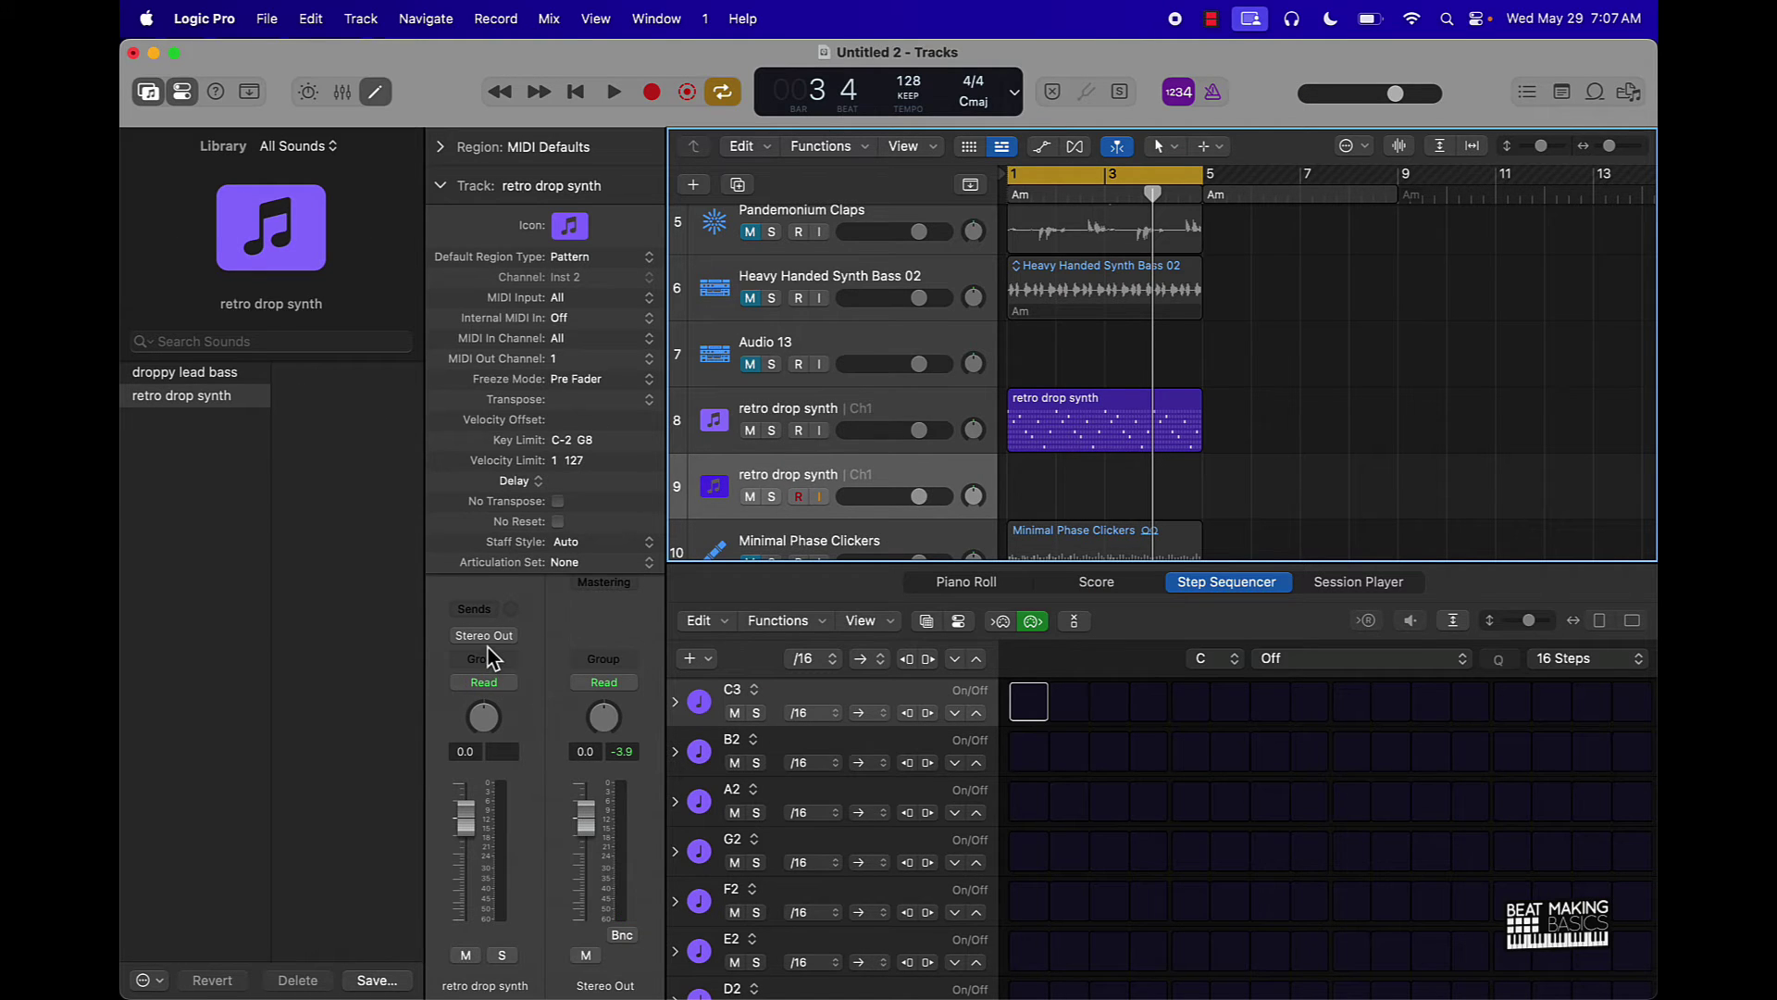
Open Omnisphere on the duplicated track, filter the patches to Retro Land and load Beep In Rusty Mist
click(446, 184)
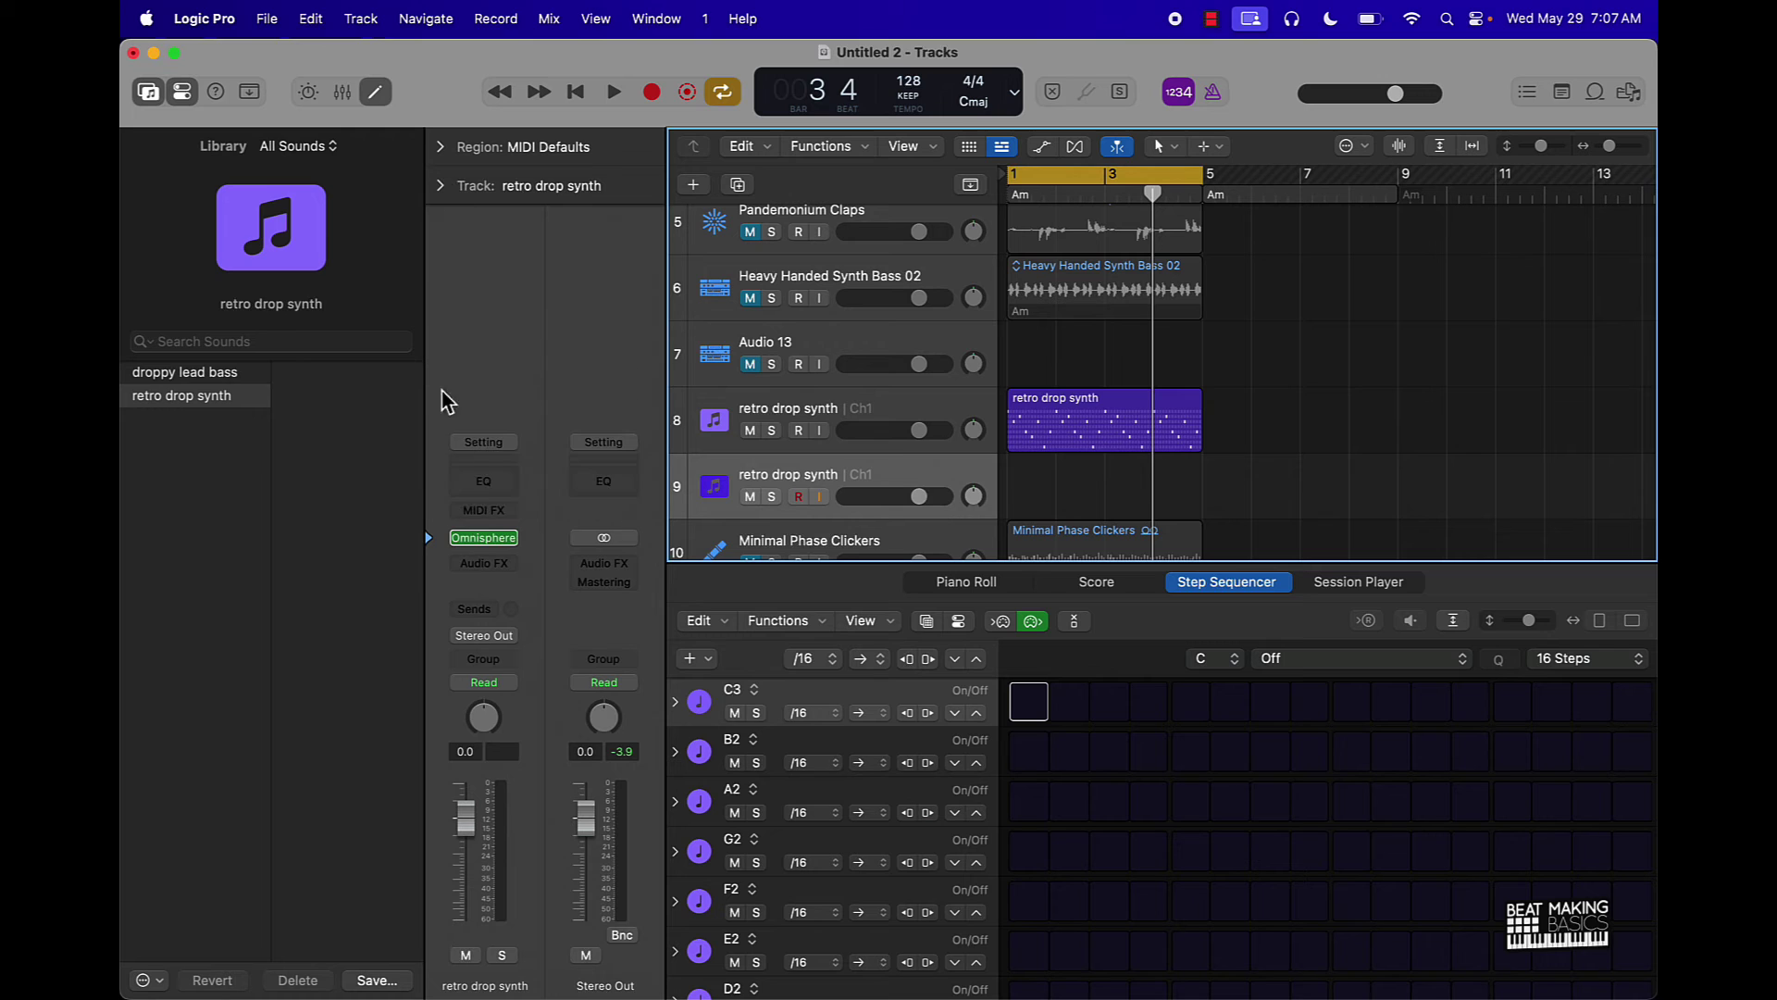
click(493, 540)
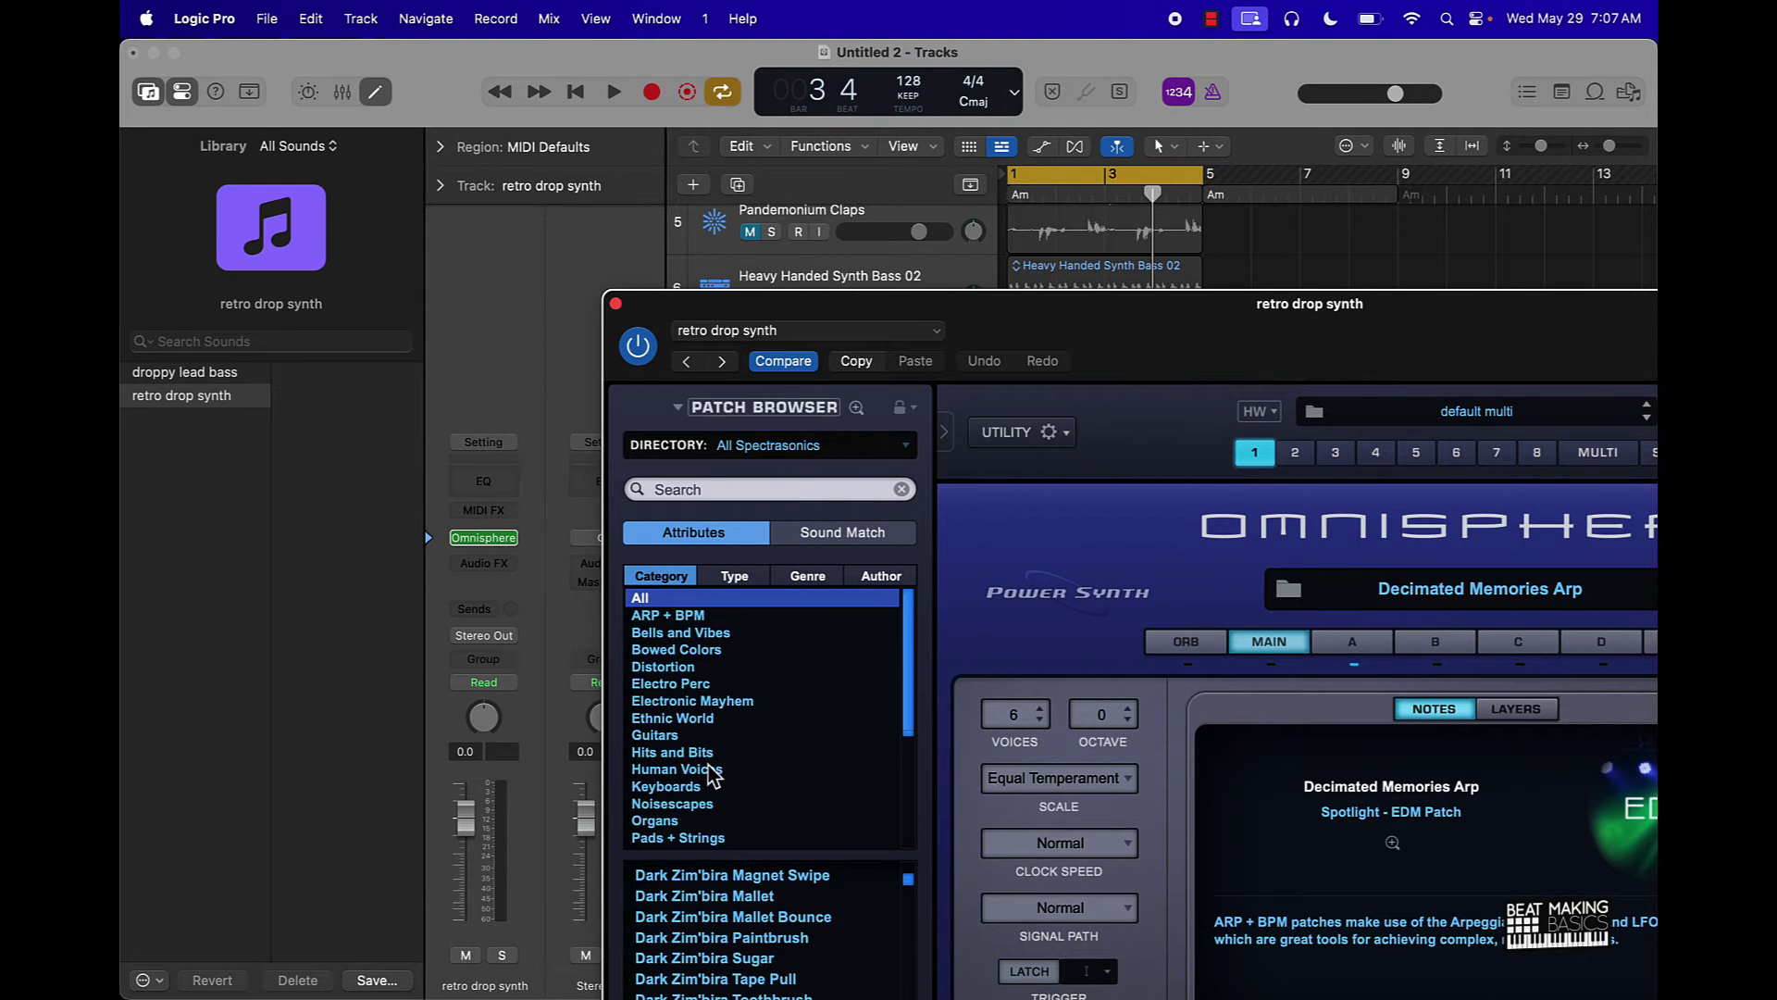
scroll(712, 776, down, 5)
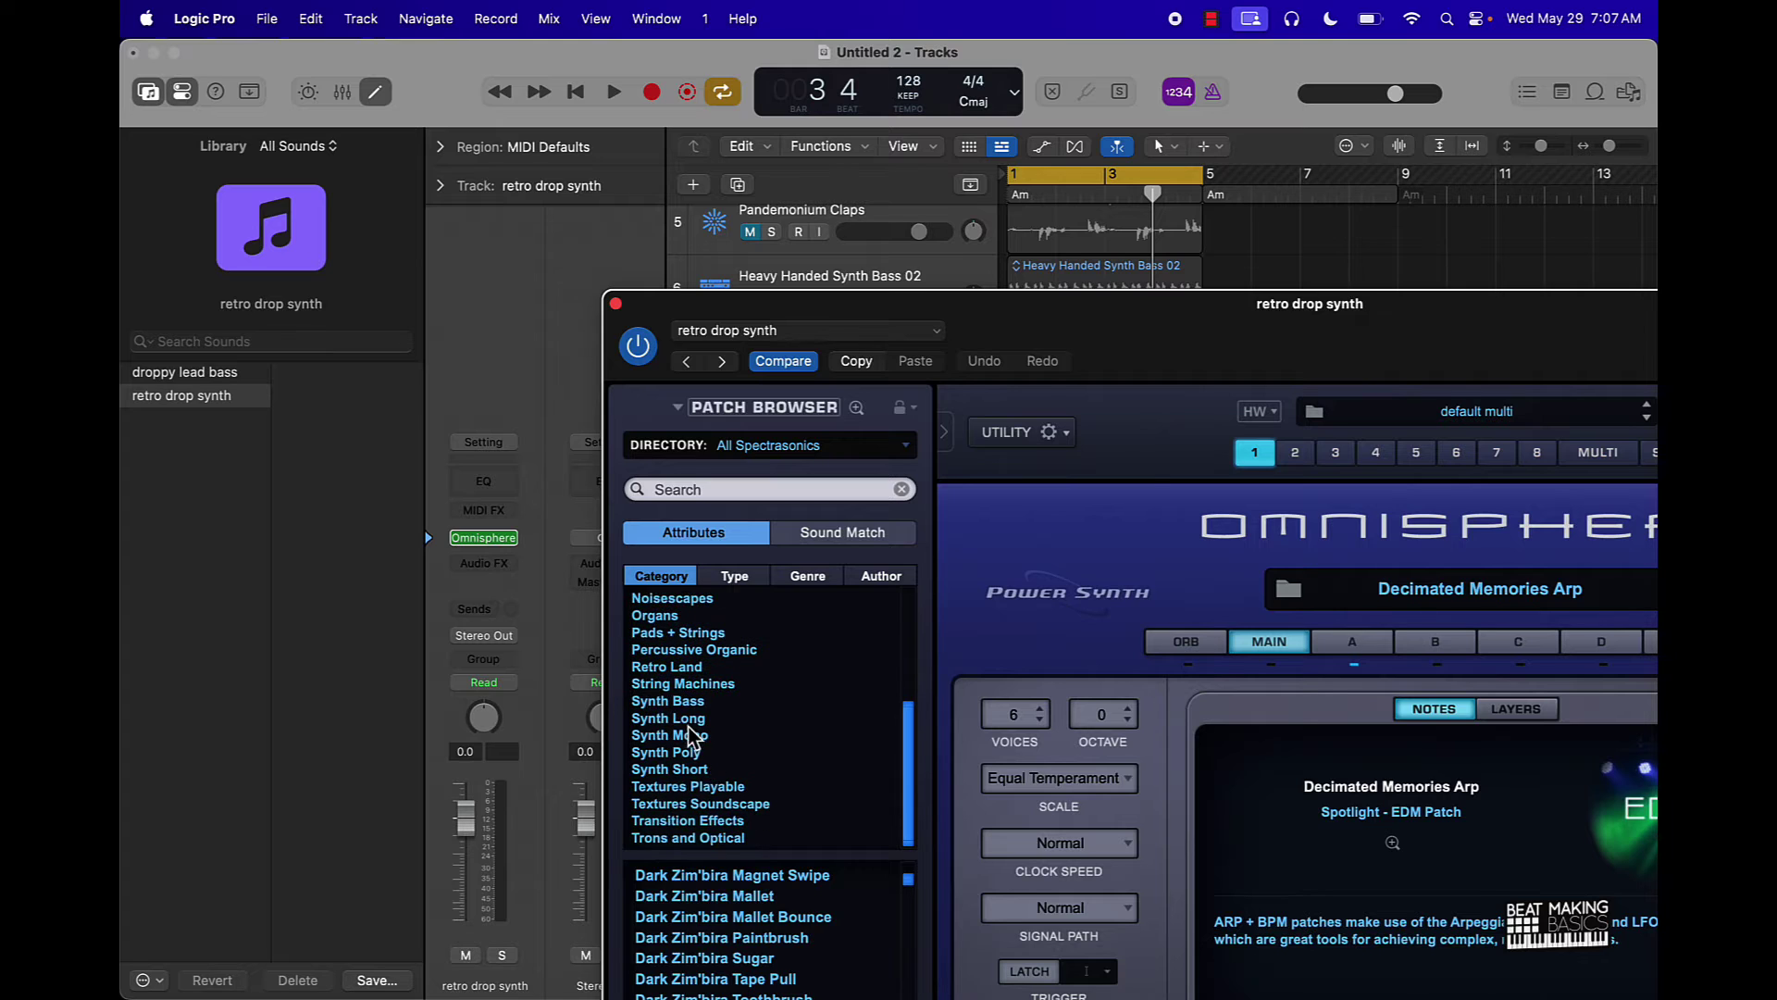
click(683, 680)
click(685, 668)
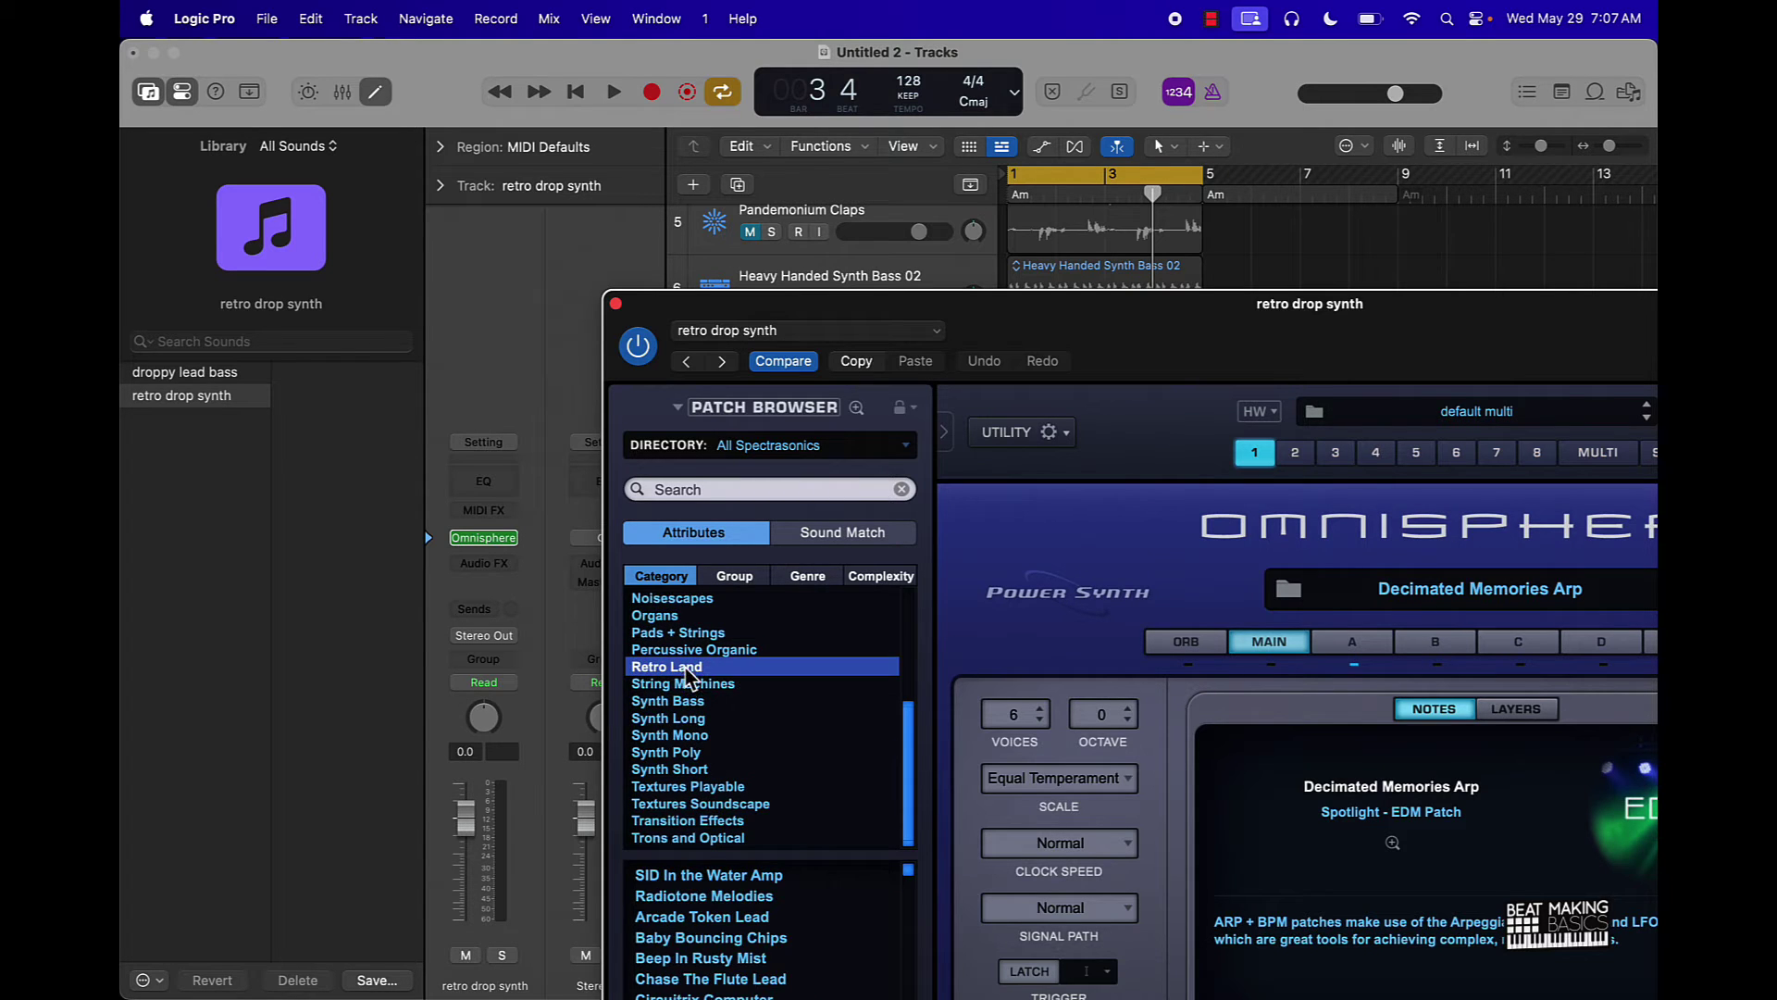
click(759, 961)
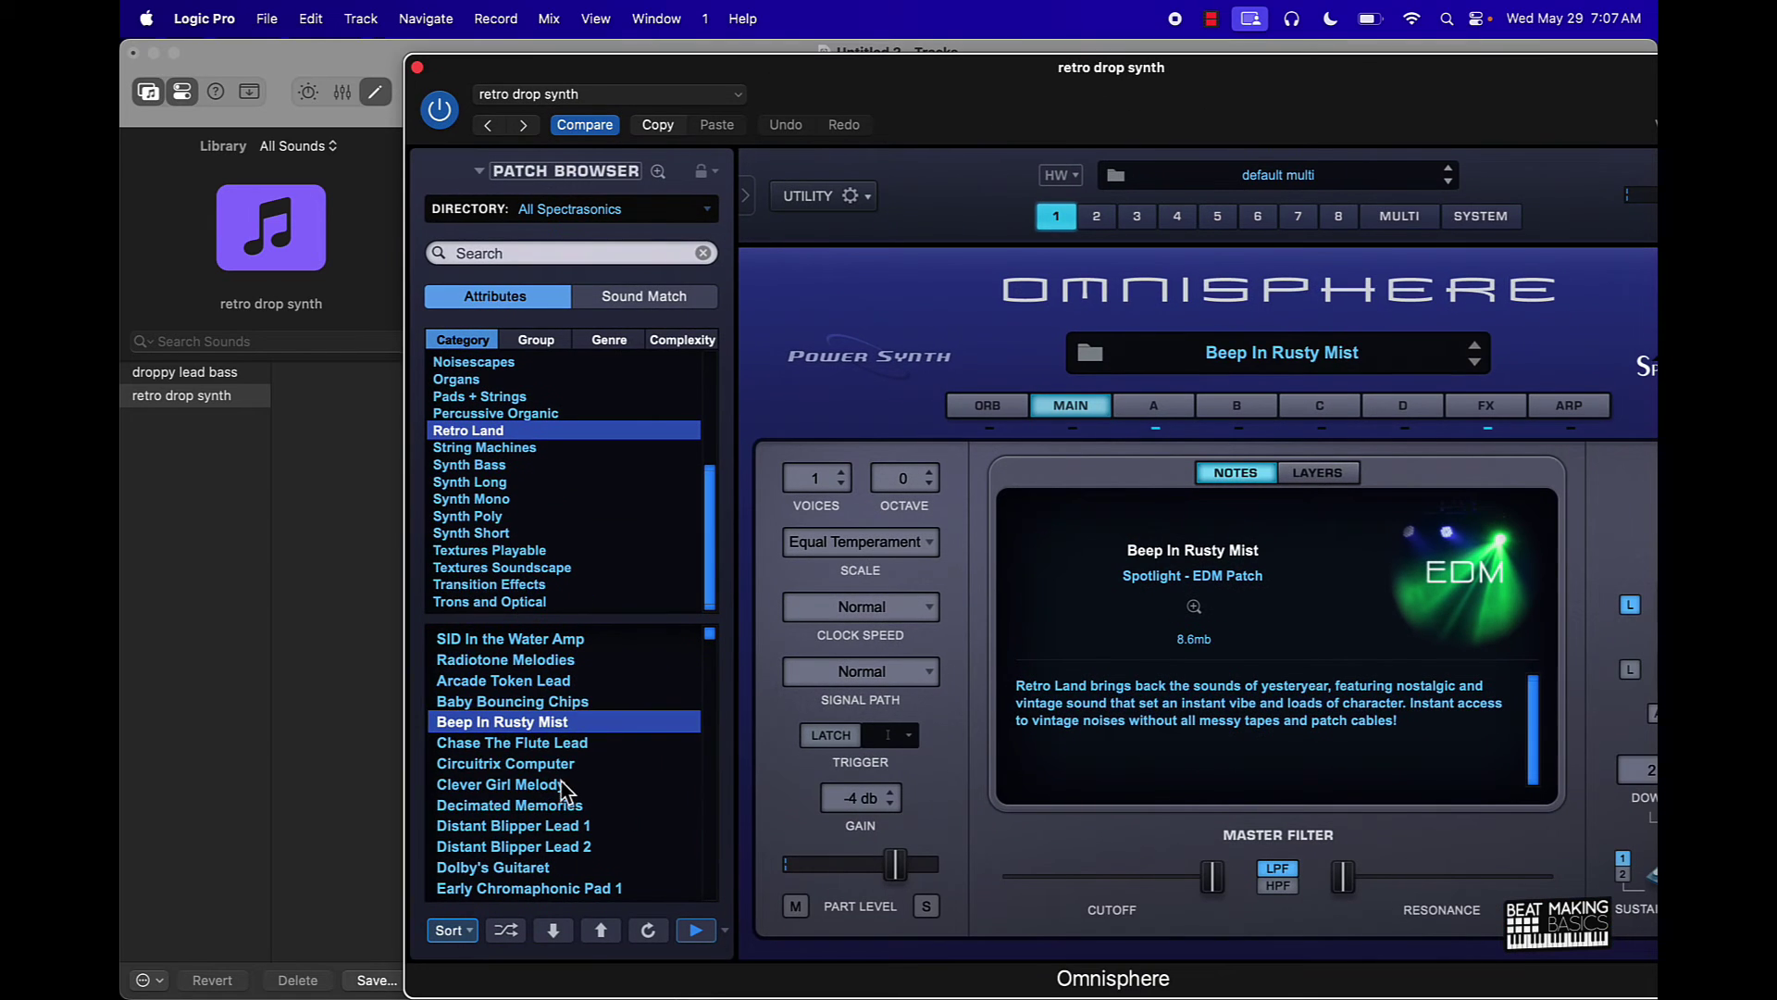
Try Retro Land patches from Clever Girl Melody through Dolby's Guitaret, load Math Grains instead, and close Omnisphere
click(561, 783)
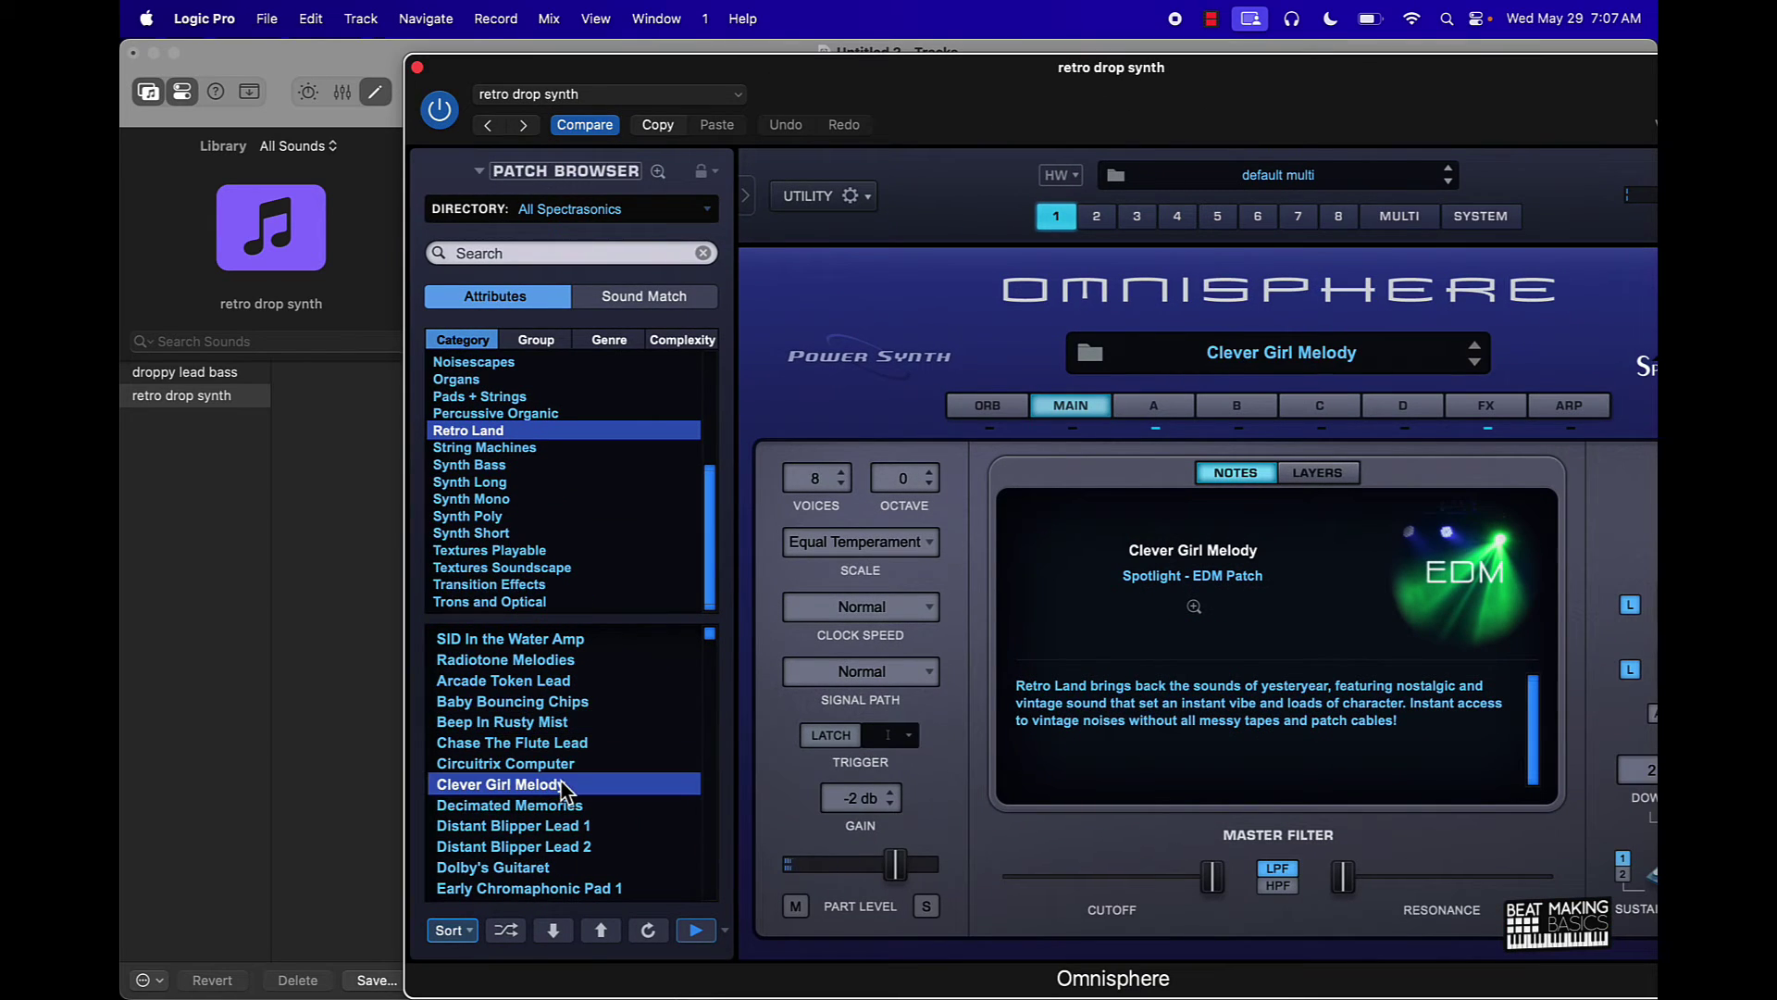
click(559, 764)
click(551, 825)
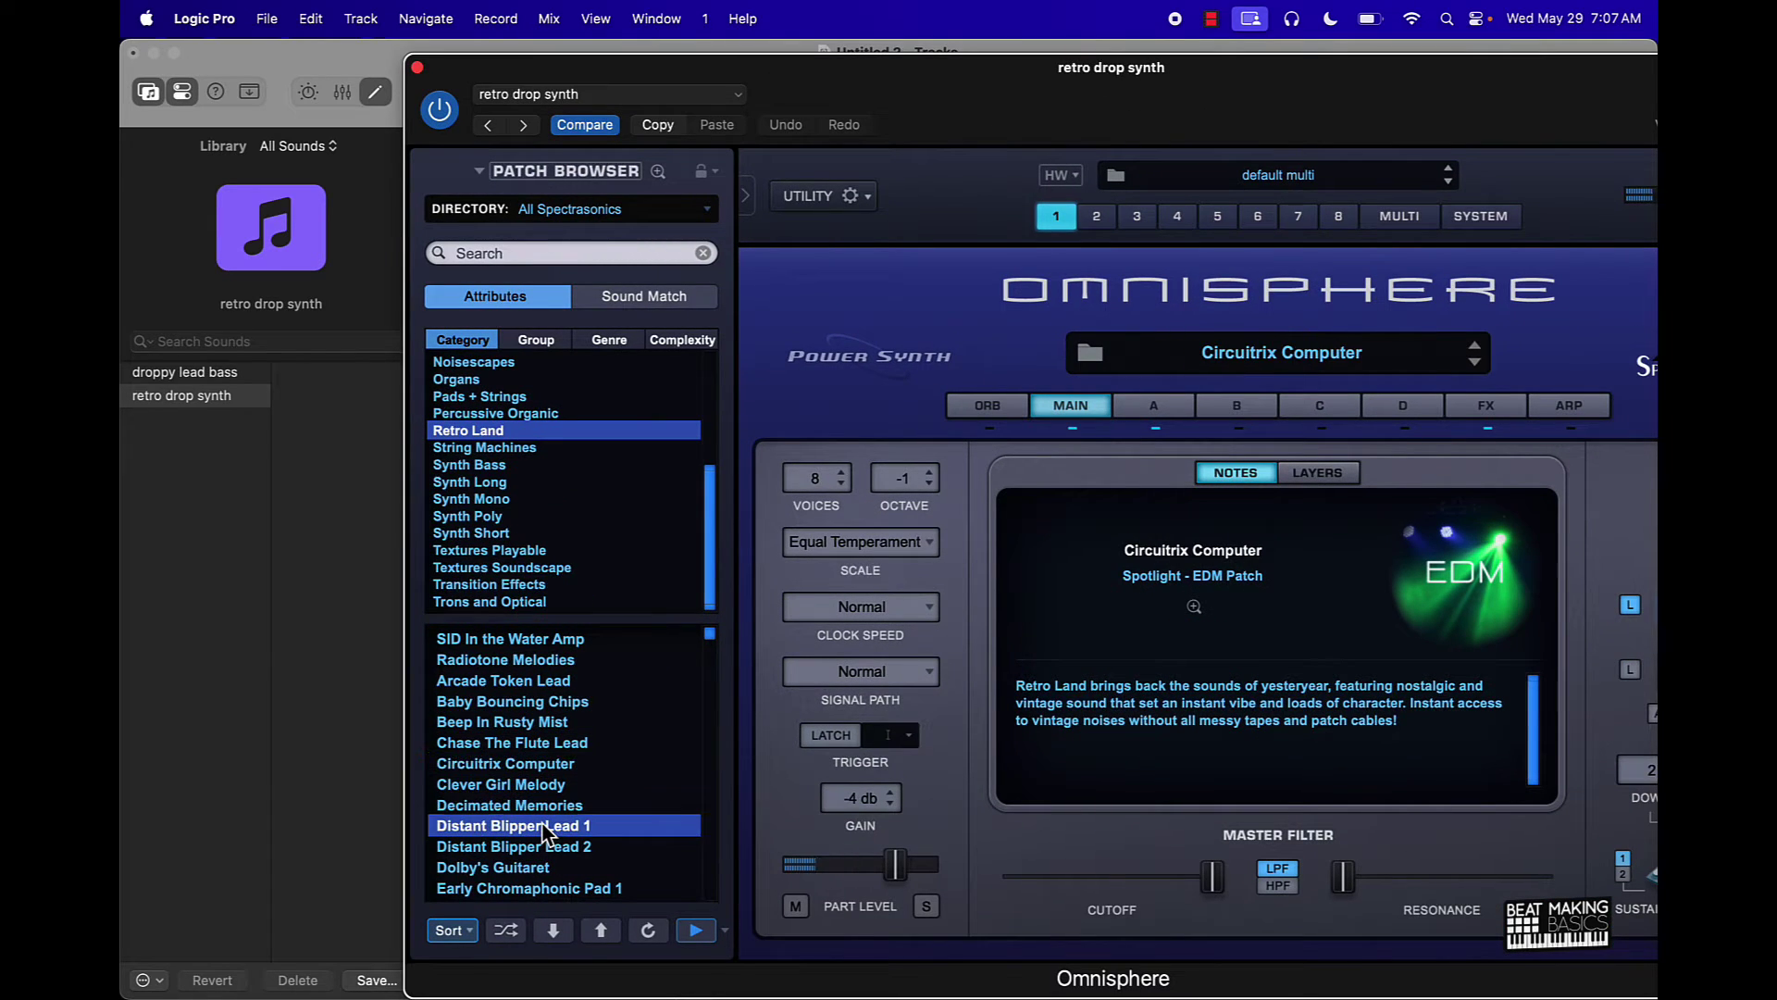
click(546, 847)
click(546, 868)
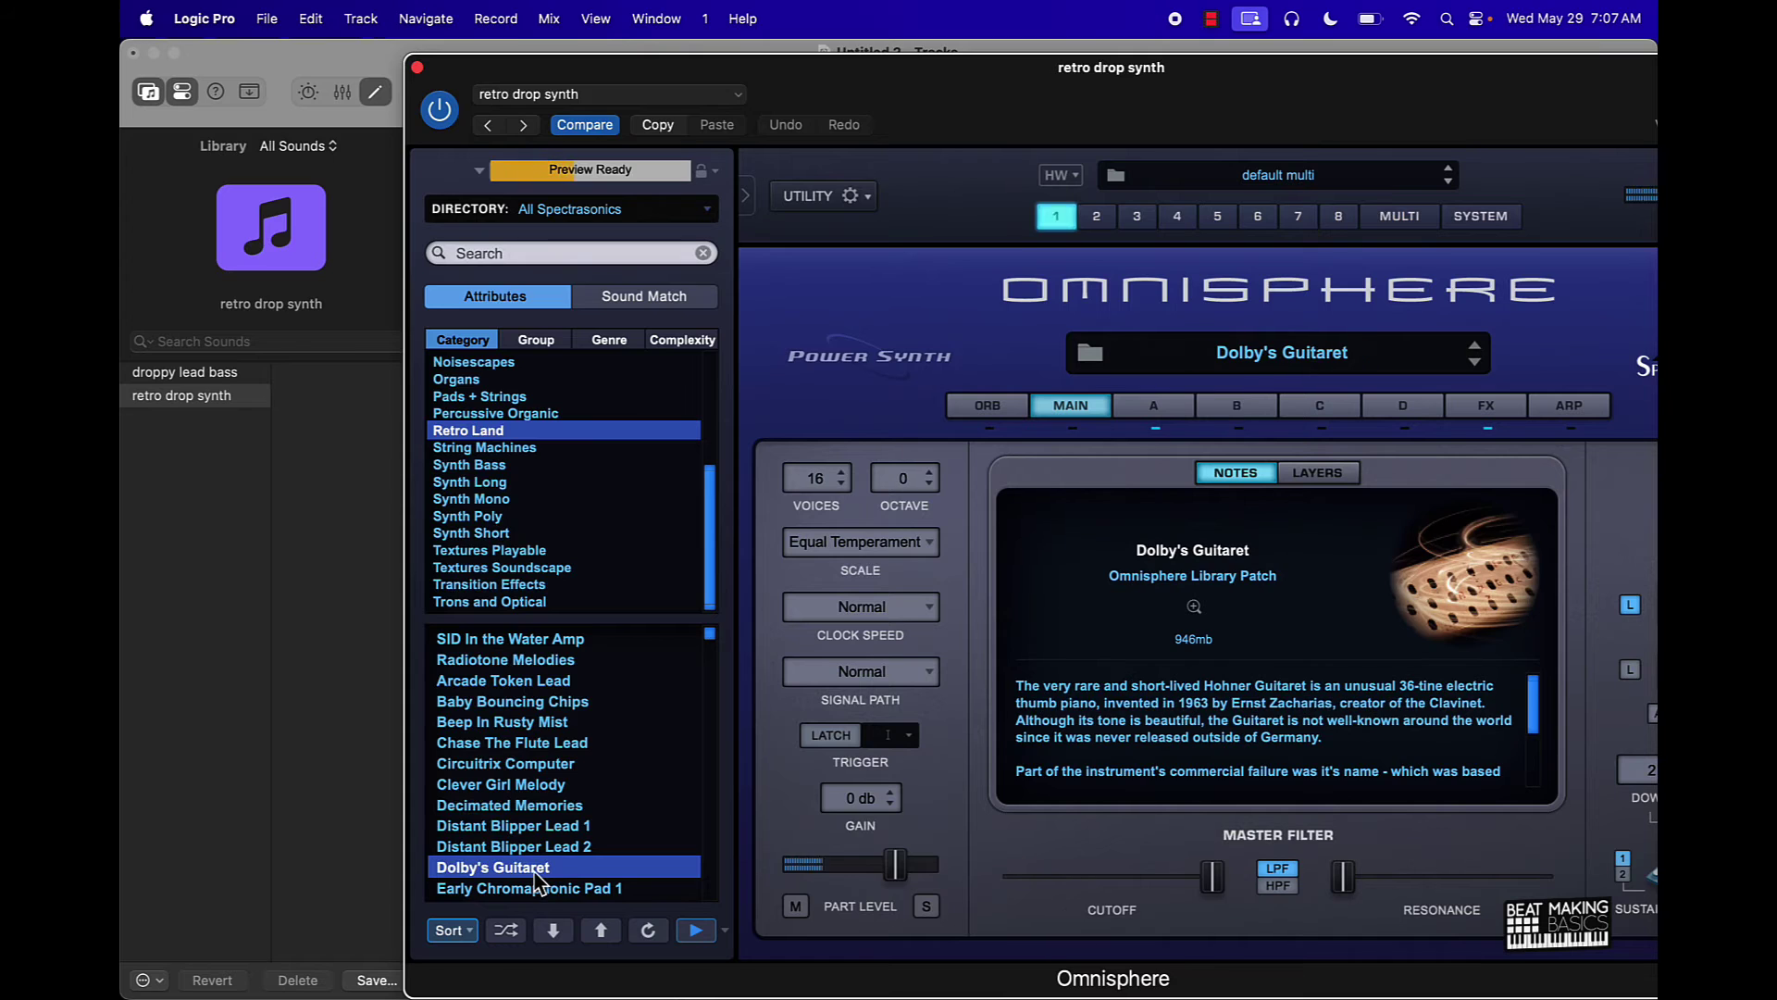
scroll(542, 867, down, 5)
click(535, 870)
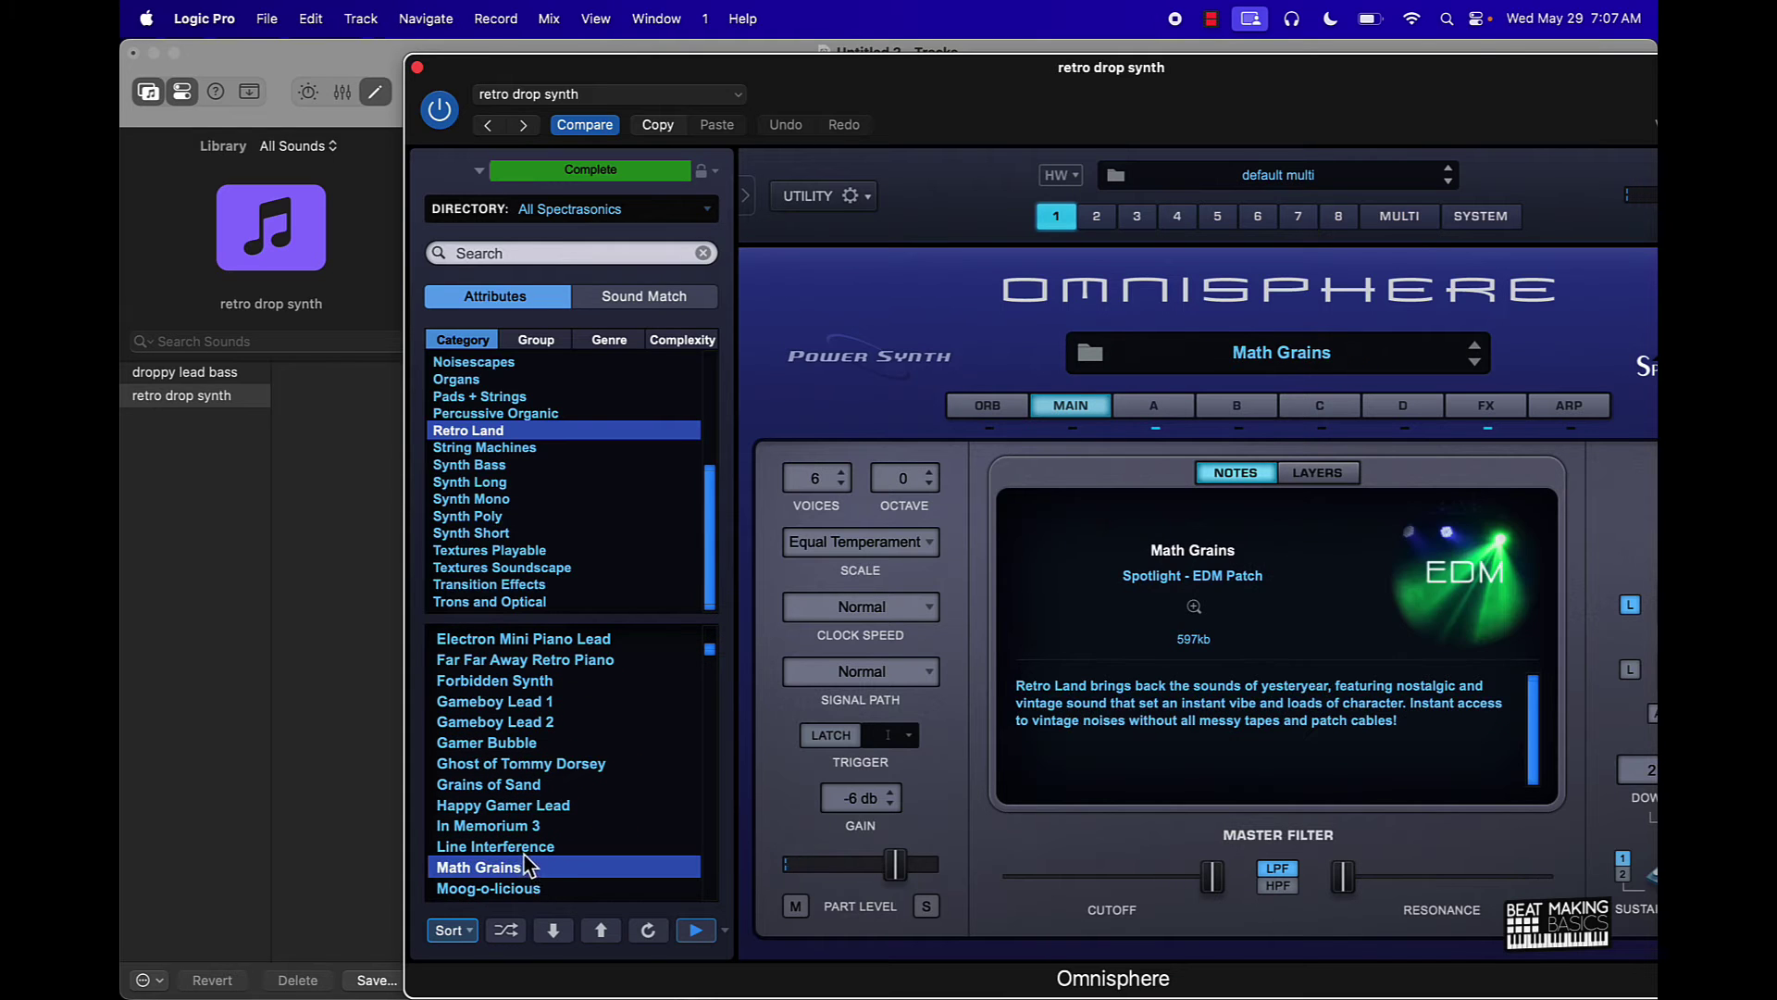
click(417, 67)
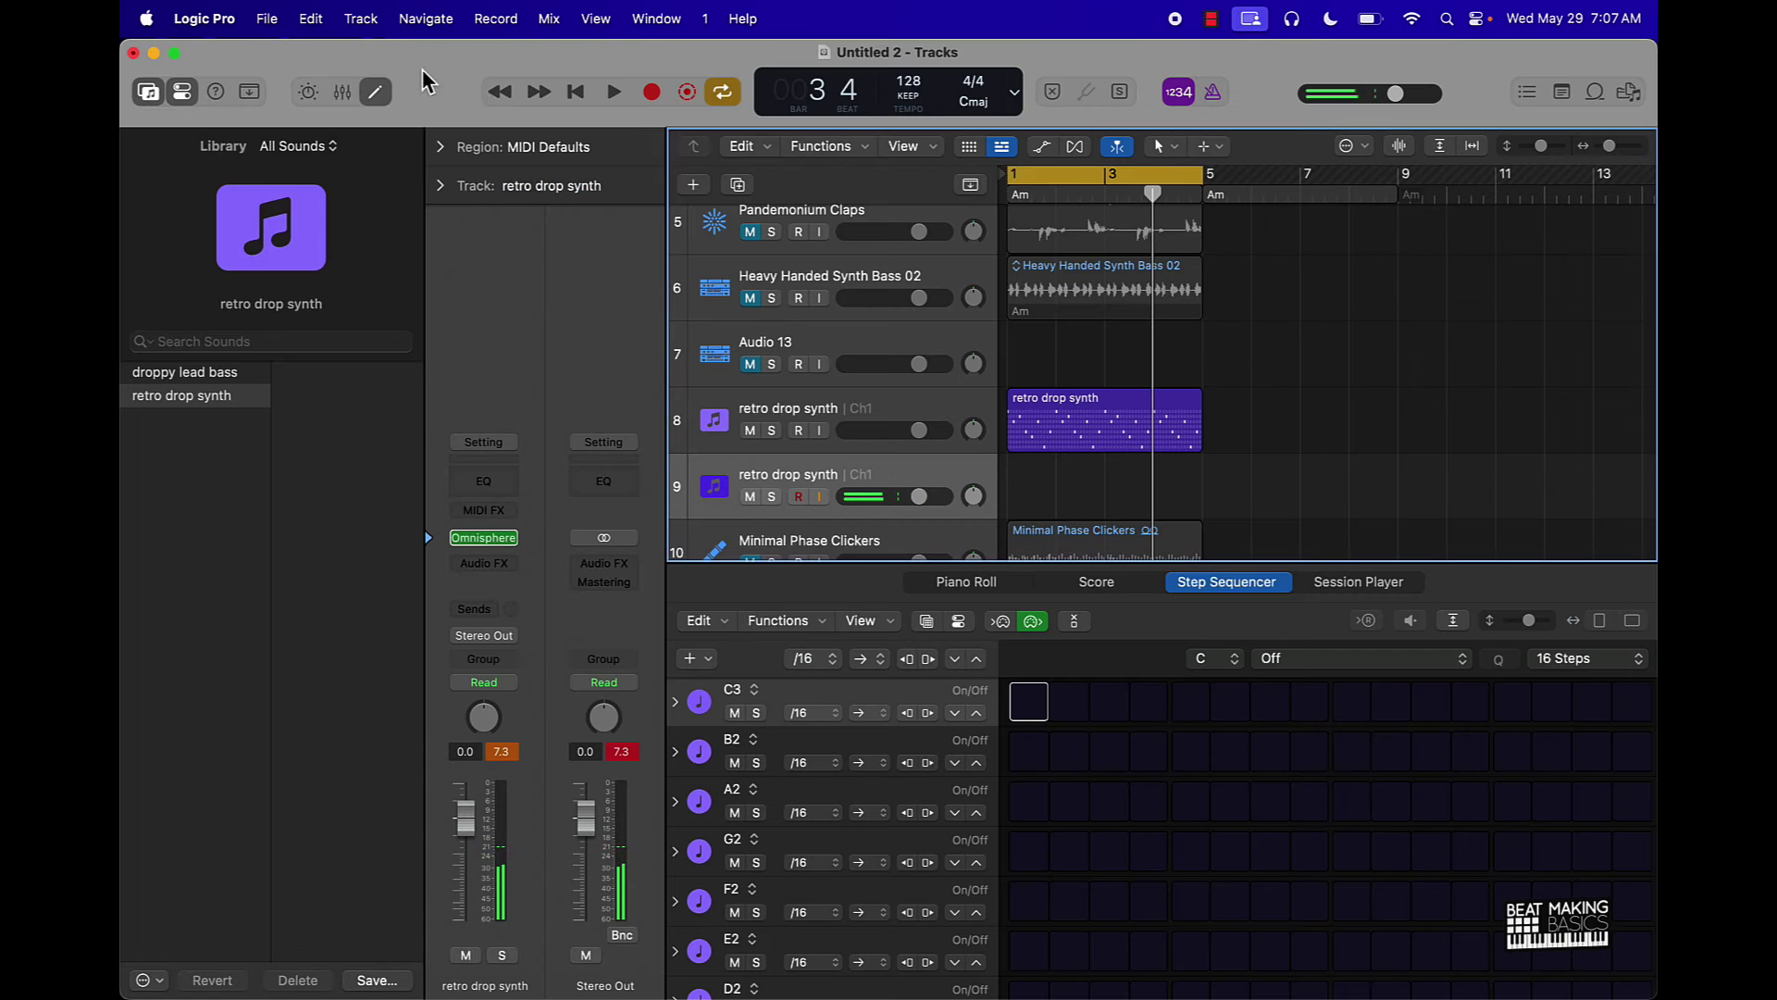
Show Musical Typing and try melody notes with the Math Grains patch, with and without the beat playing
key(super+k)
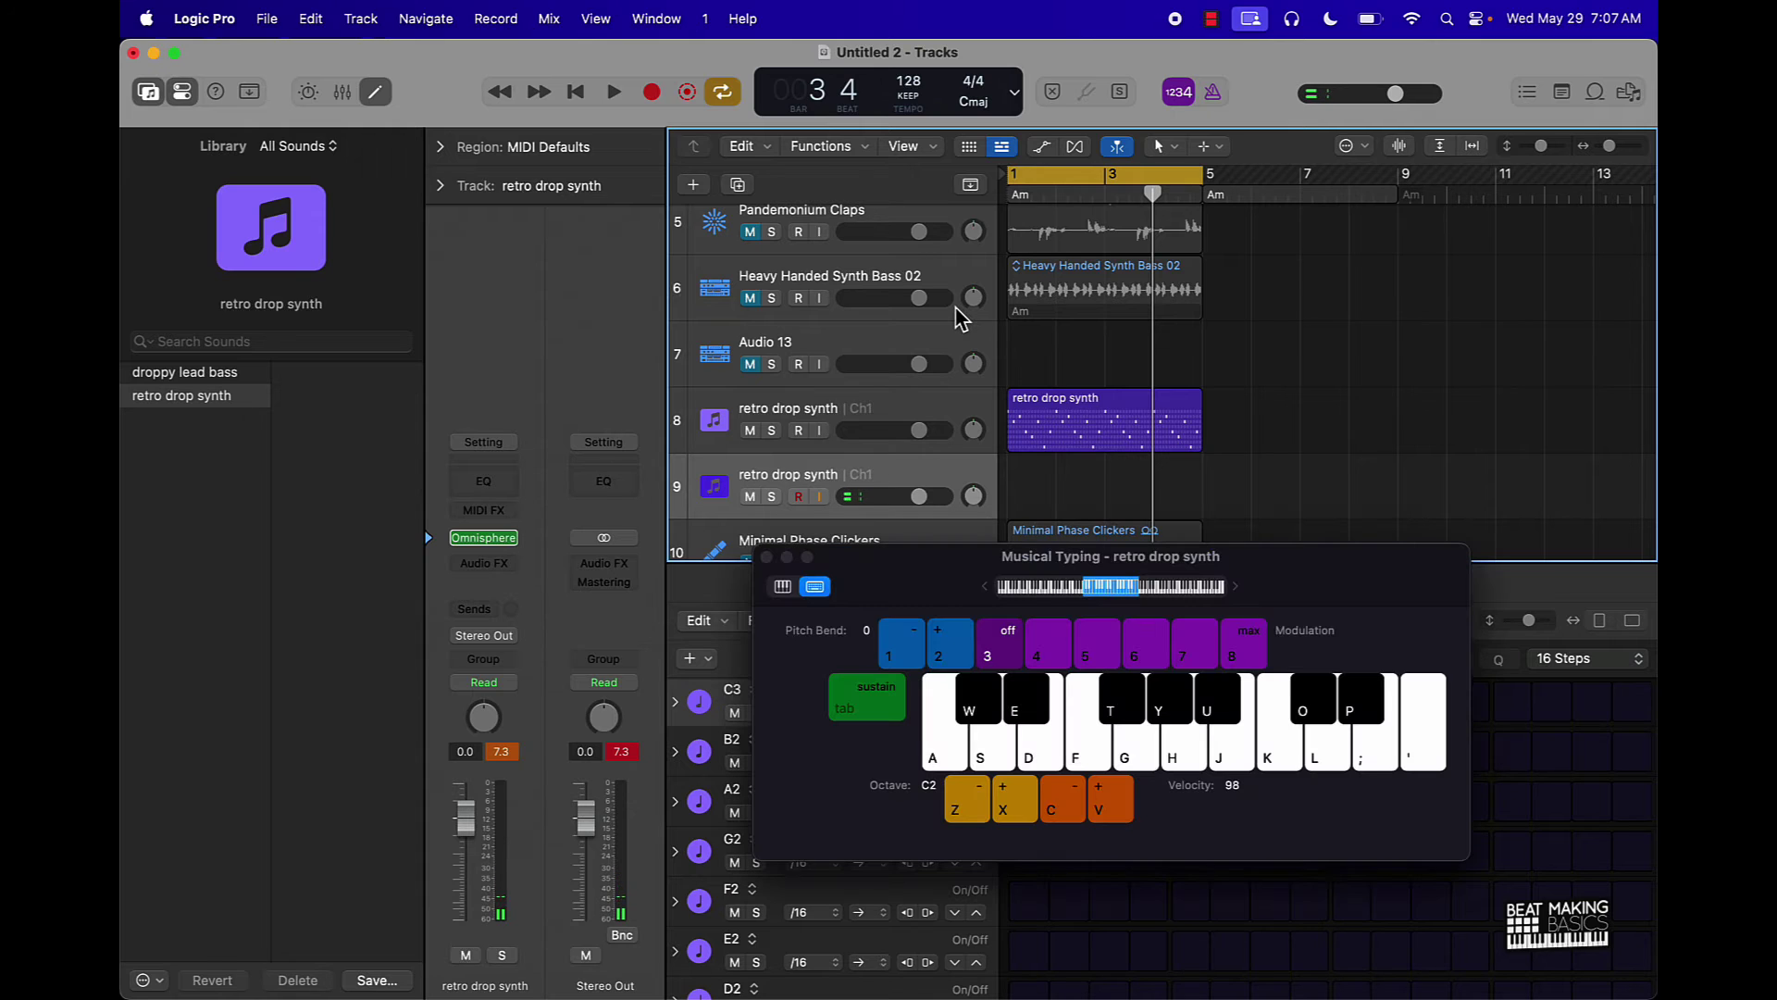
key(k)
key(j)
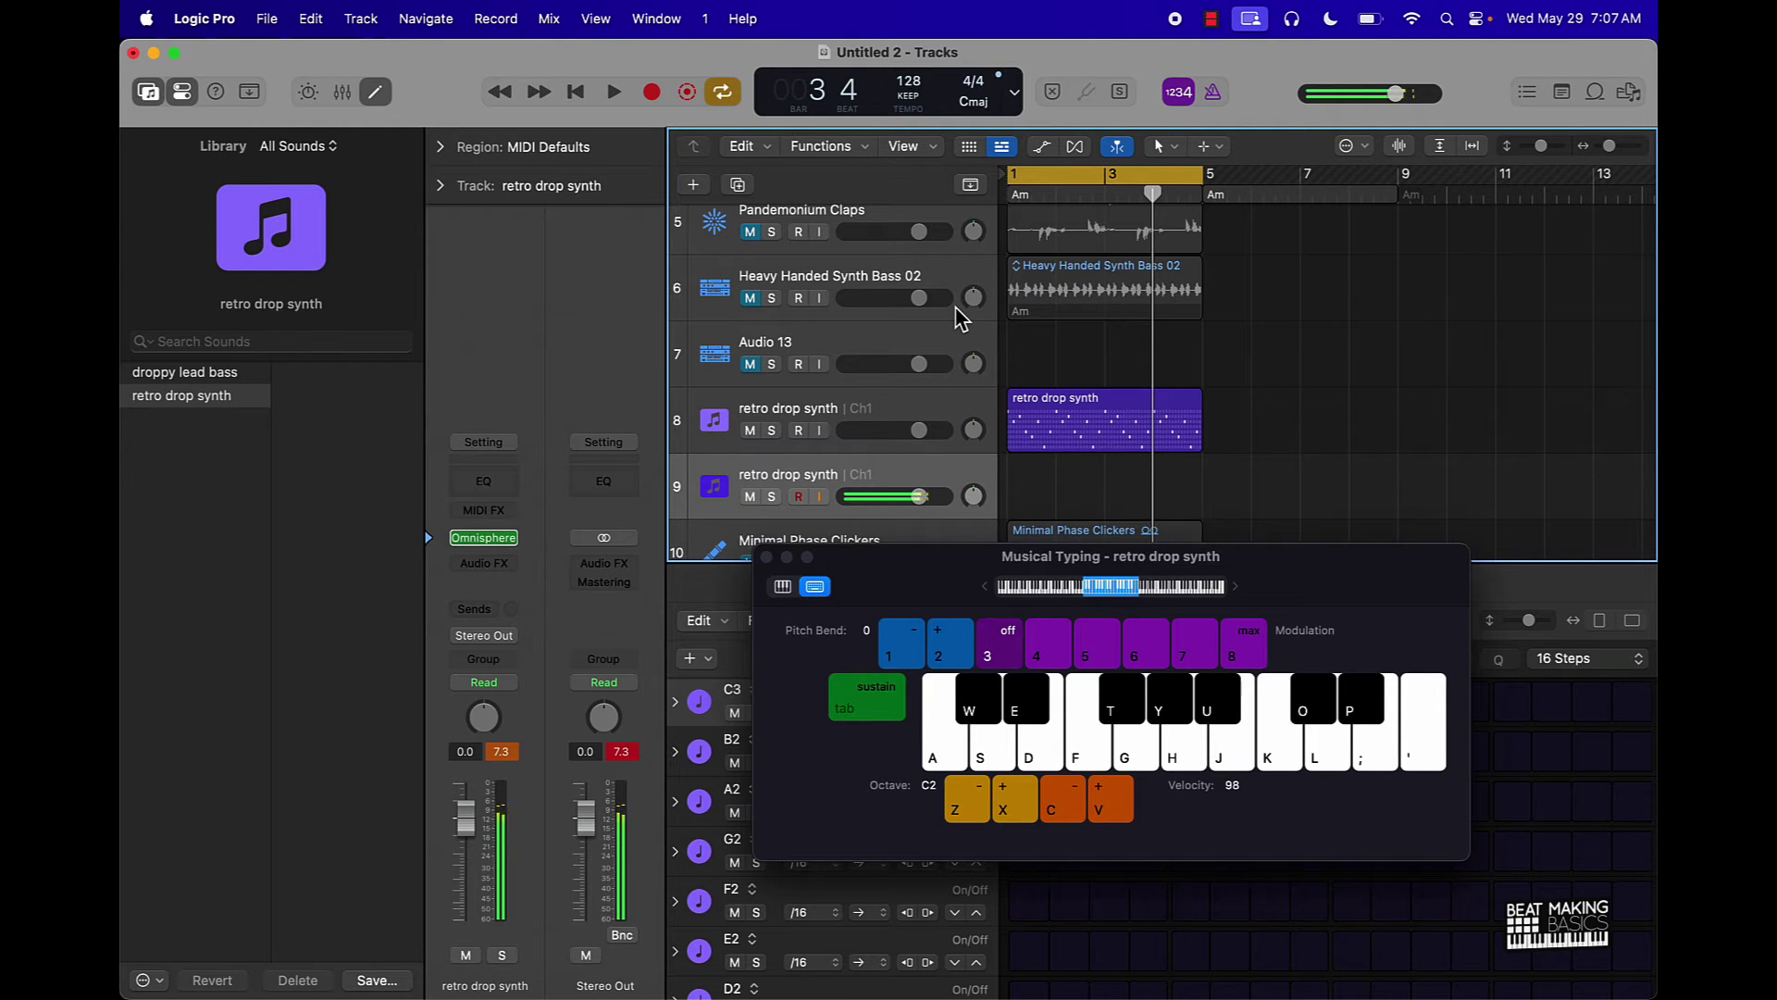
key(space)
key(h)
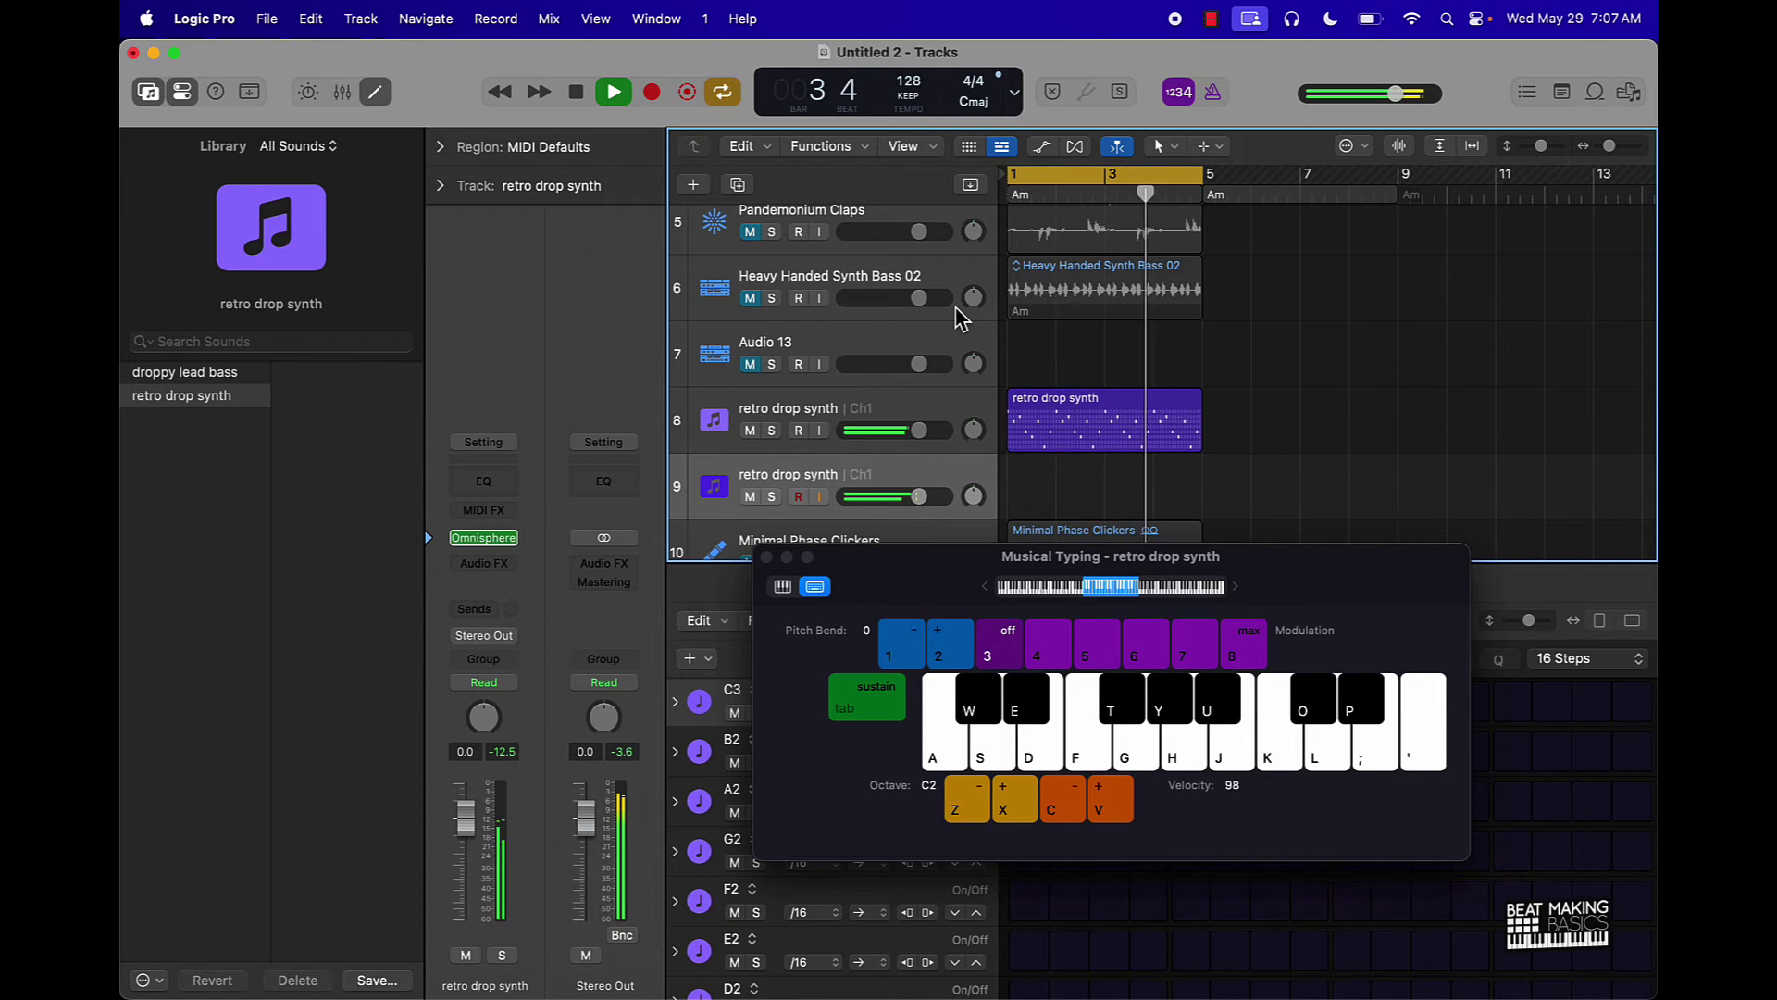
key(j)
key(i)
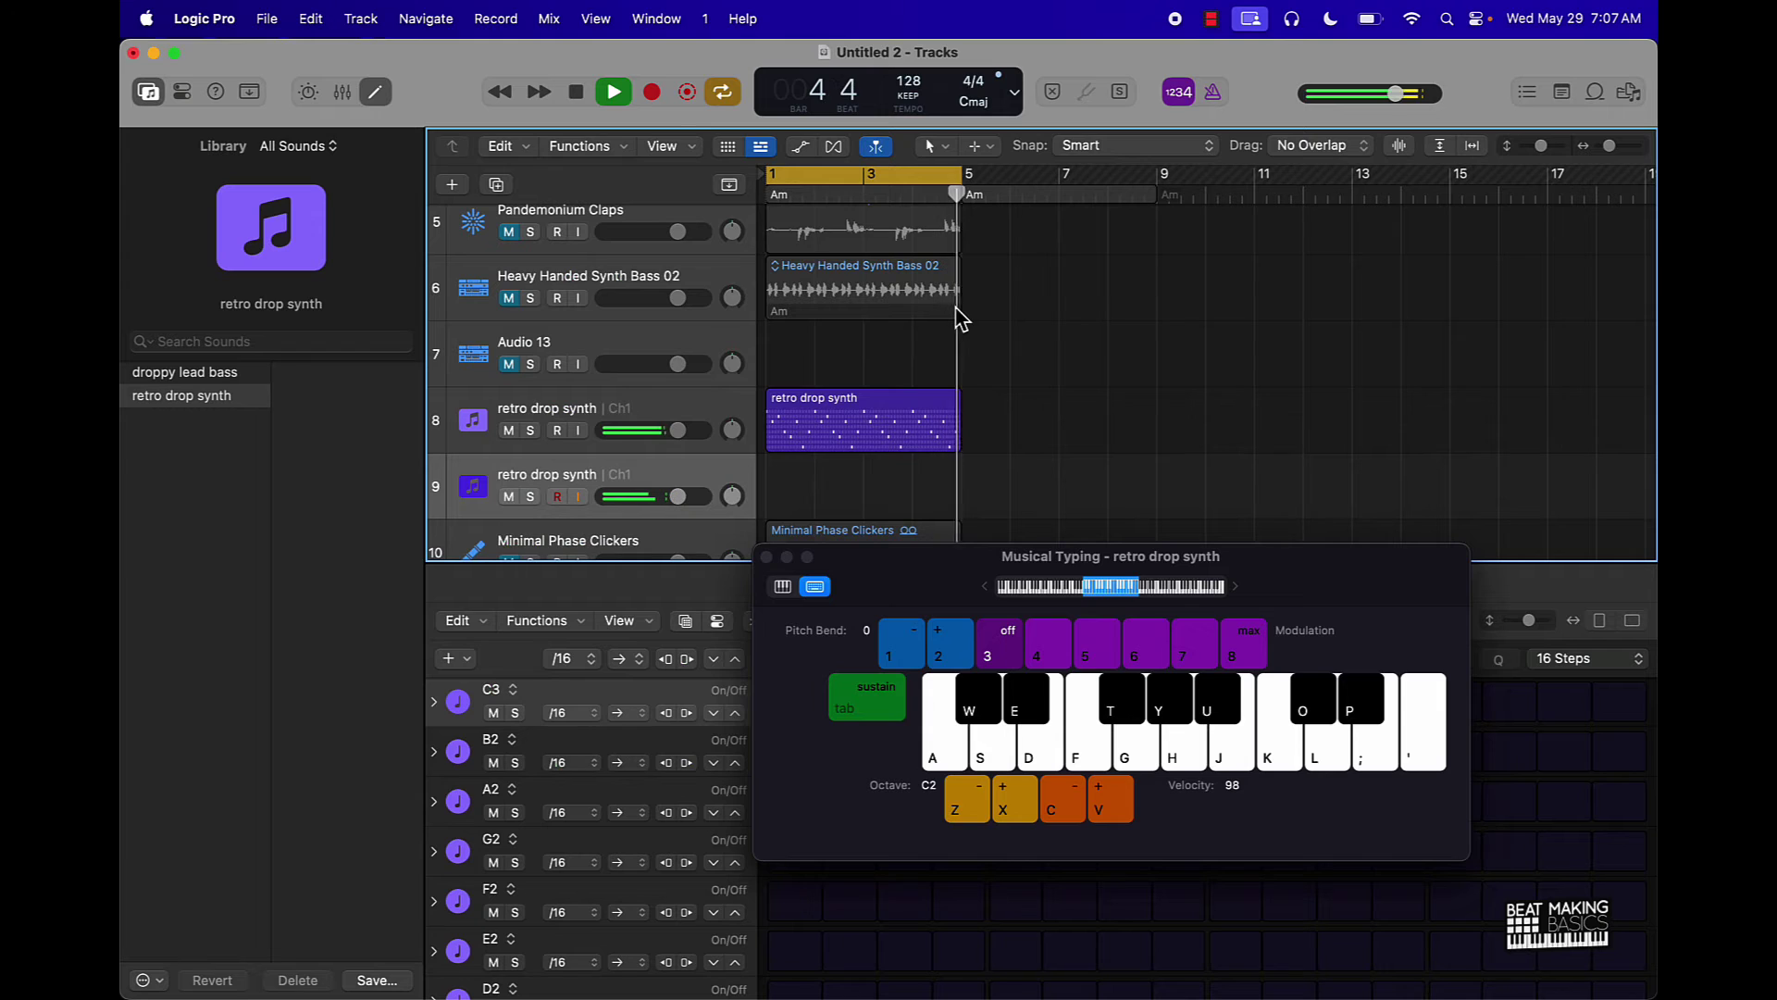
key(k)
key(l)
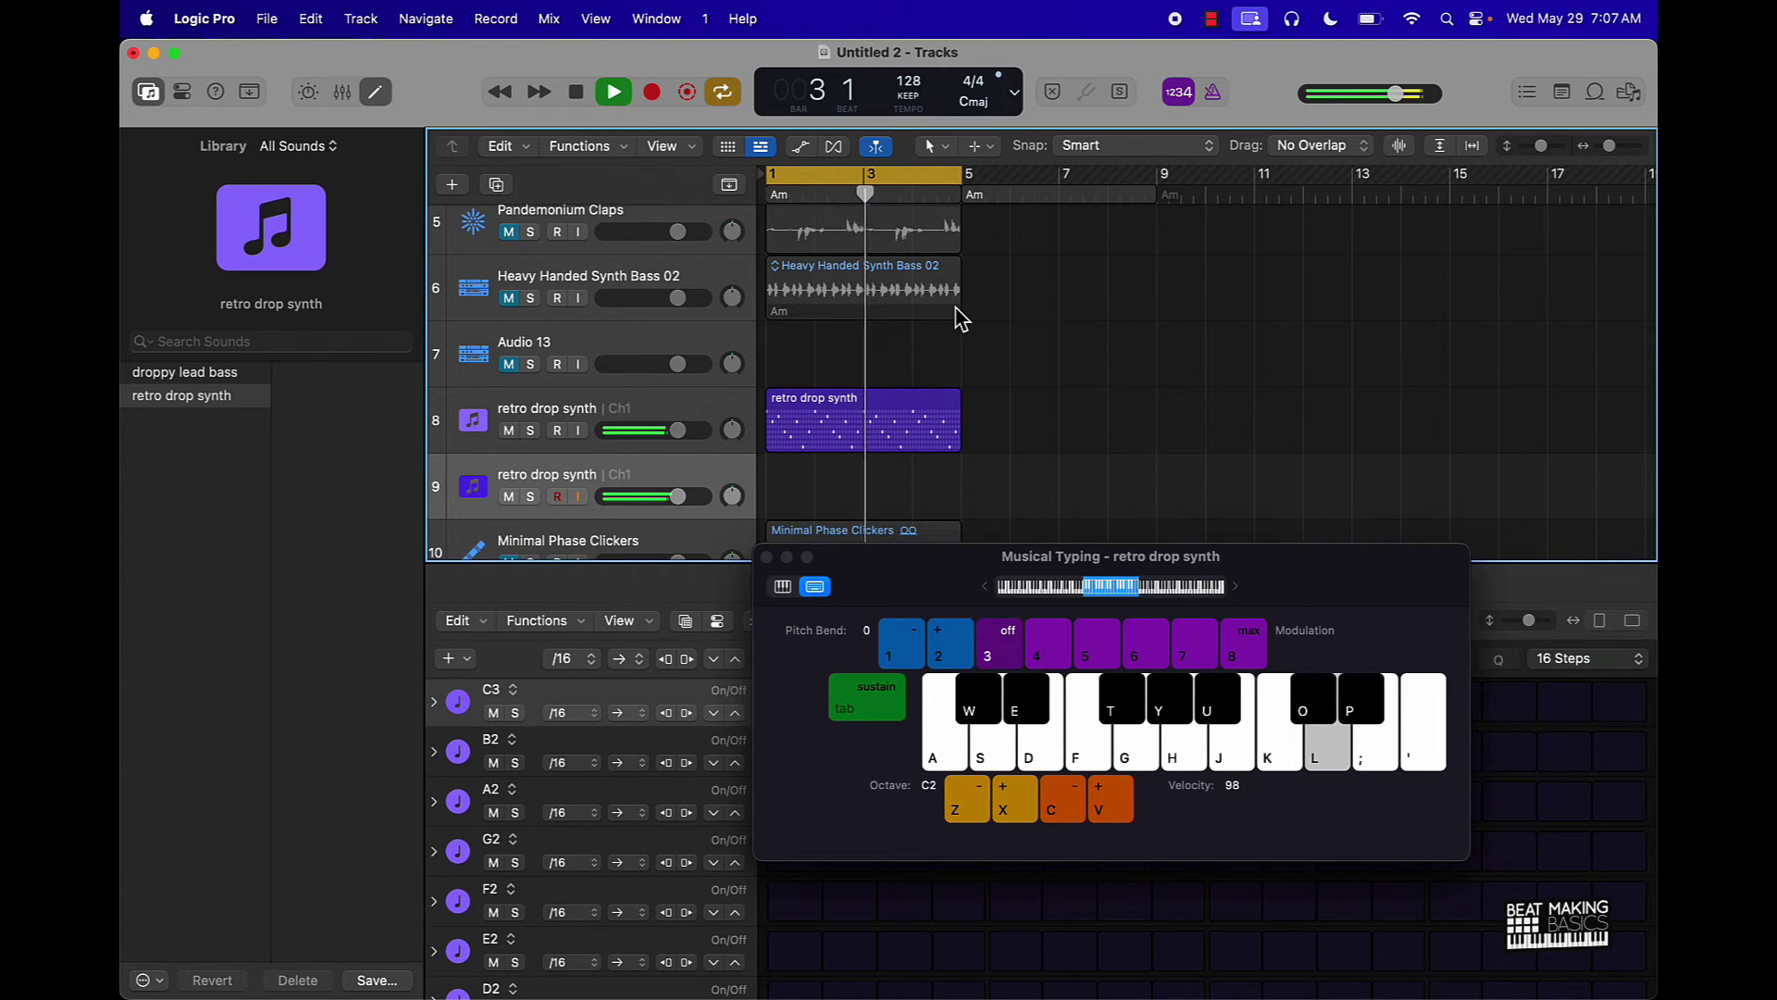
key(space)
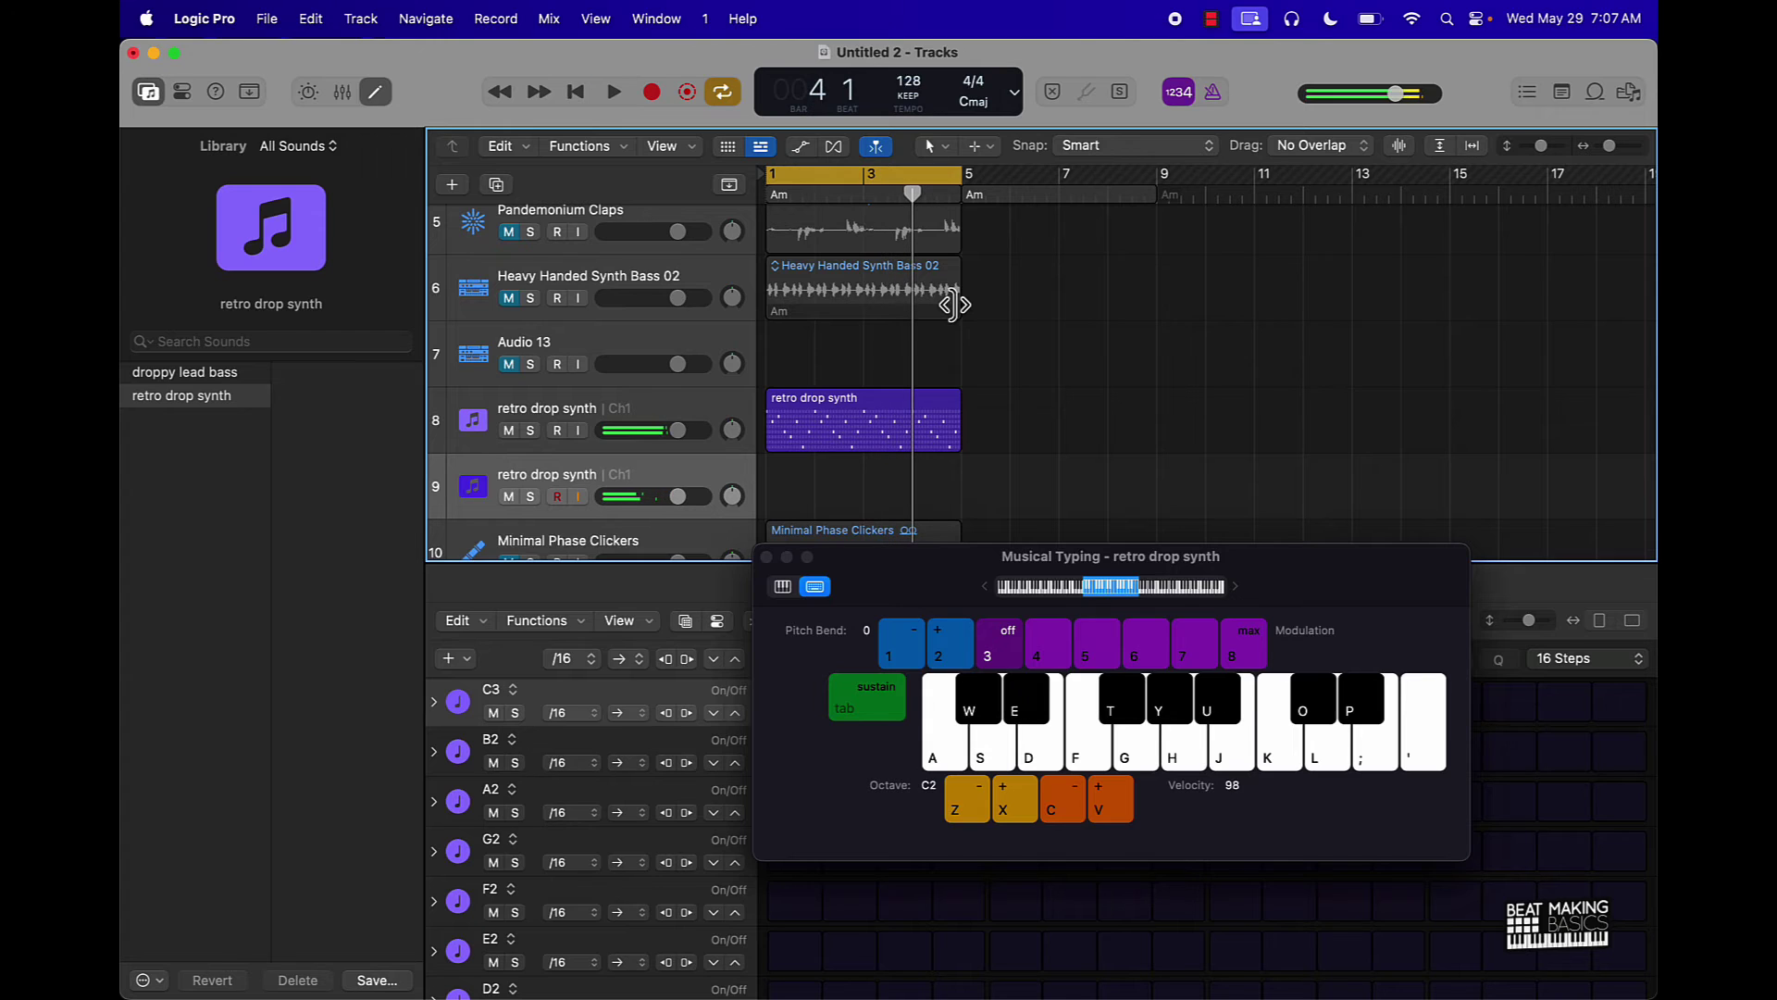
key(l)
key(f)
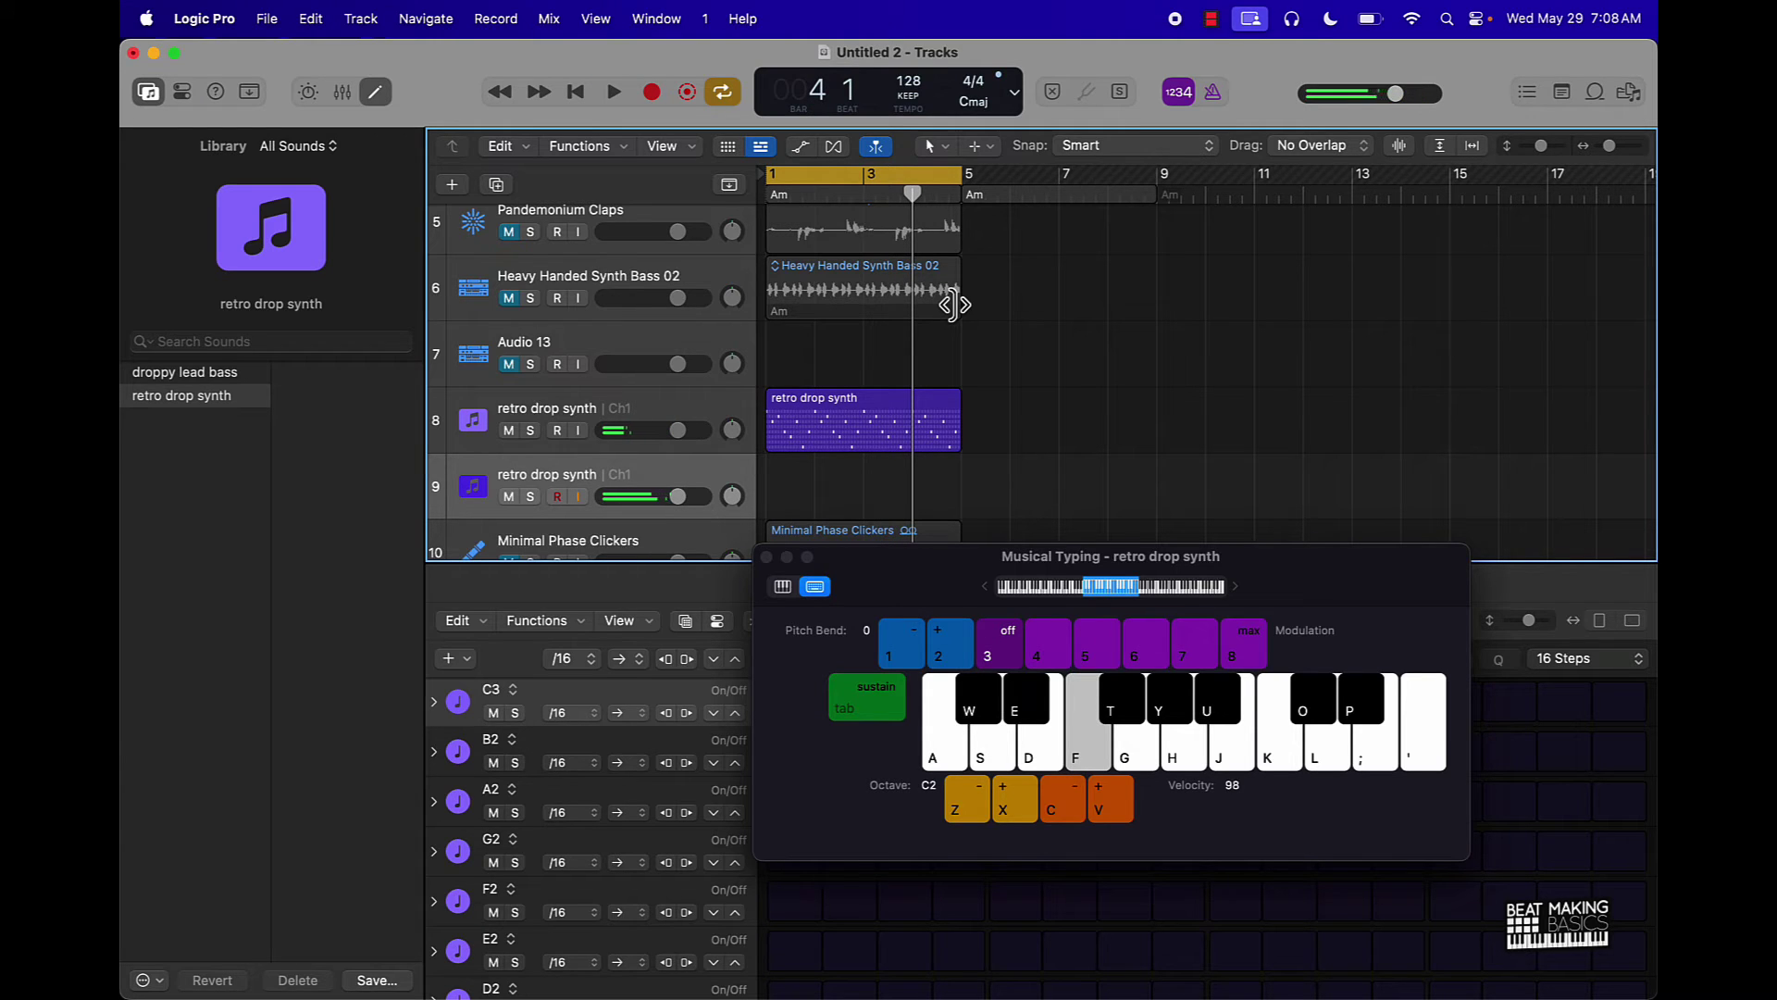
Mute the original retro drop synth track and audition Math Grains notes on its duplicate
click(509, 431)
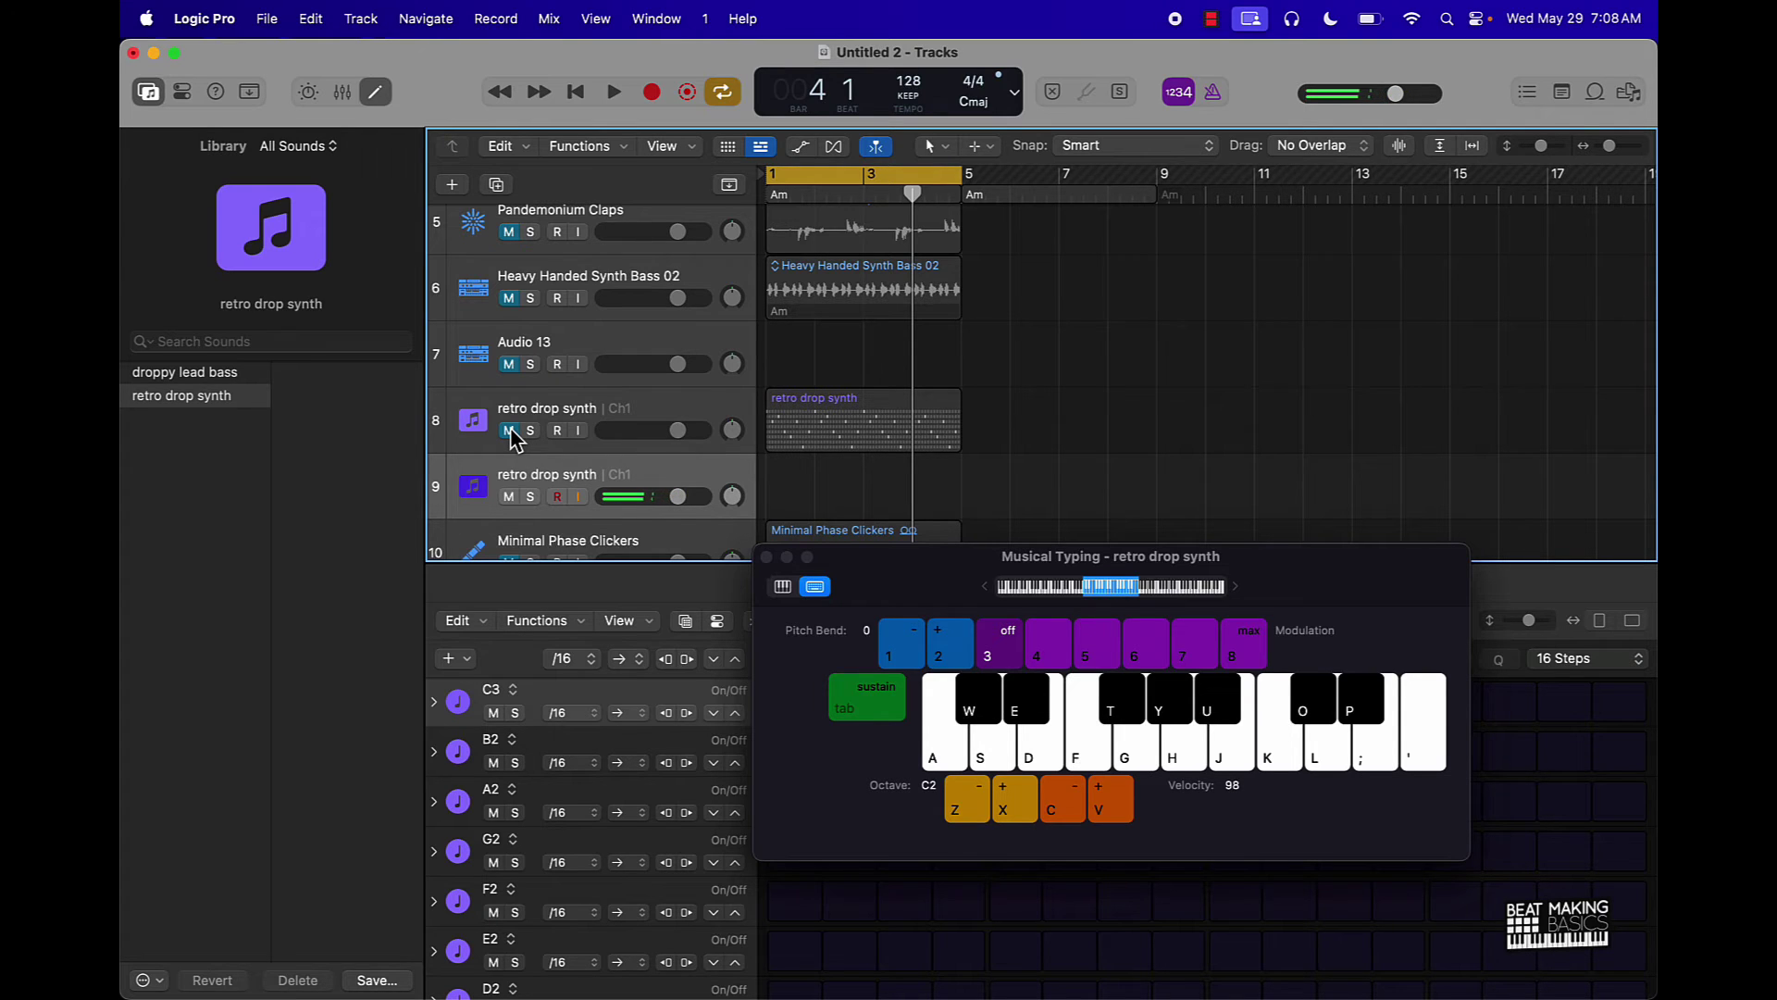
key(f)
key(h)
key(k)
key(k)
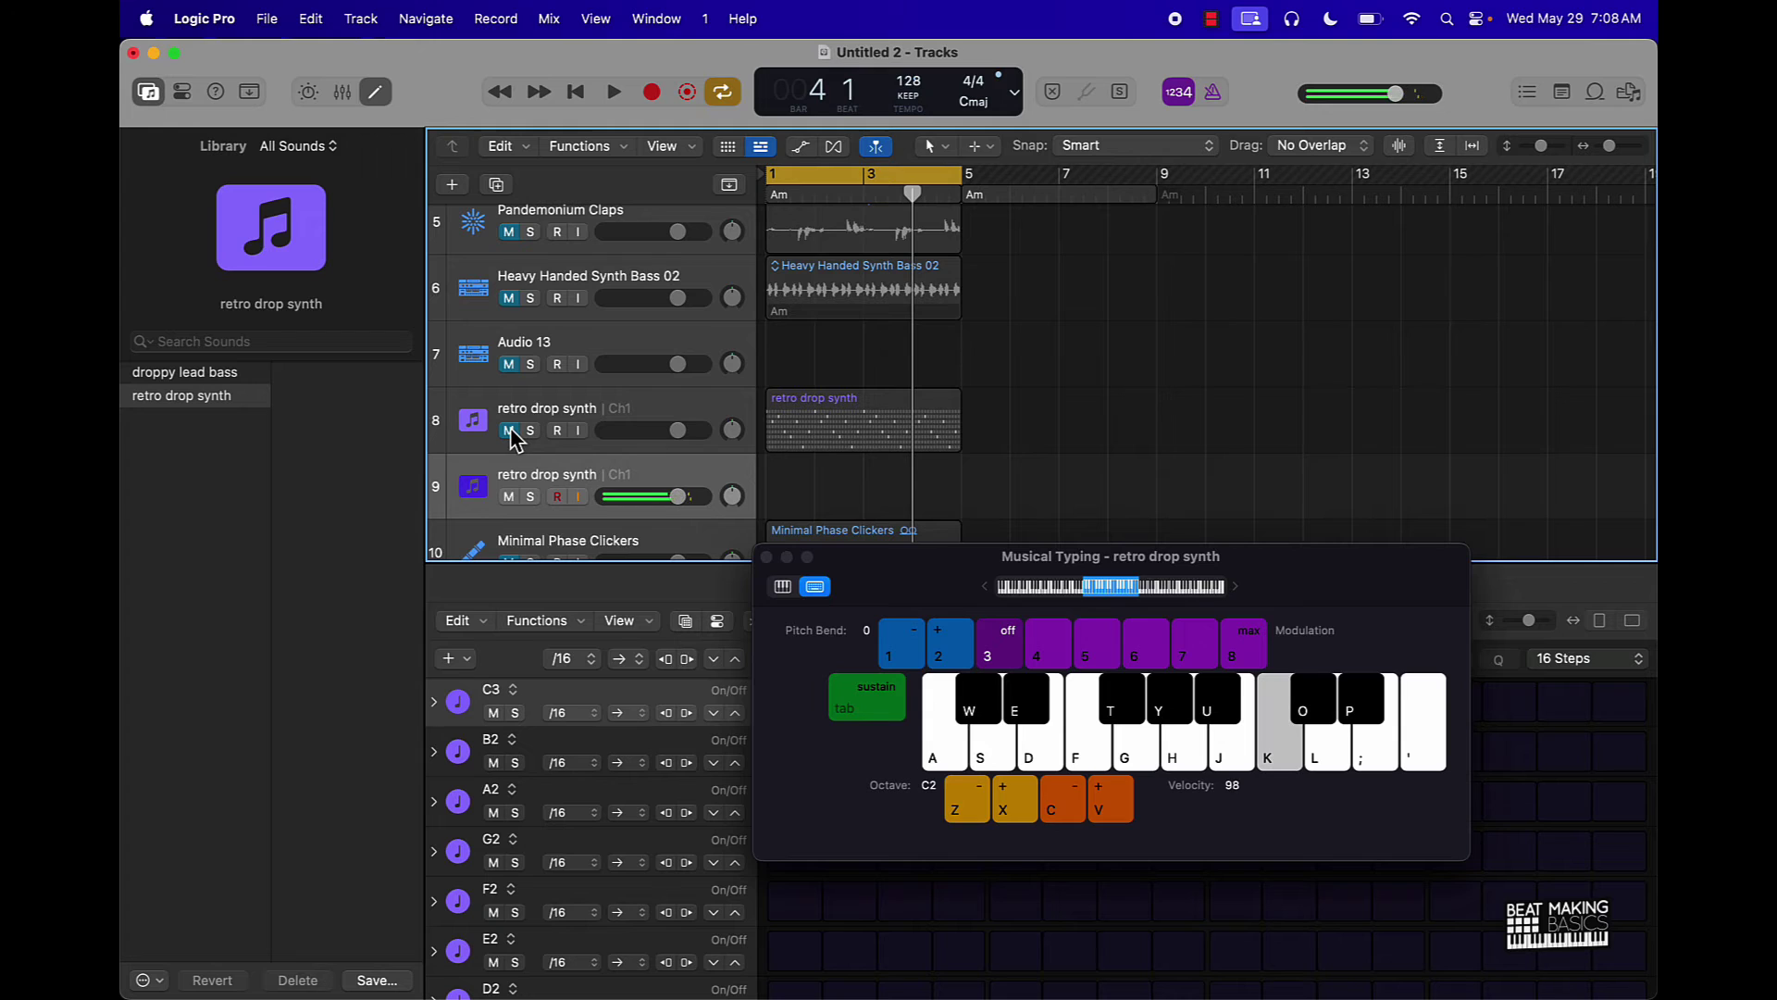
key(d)
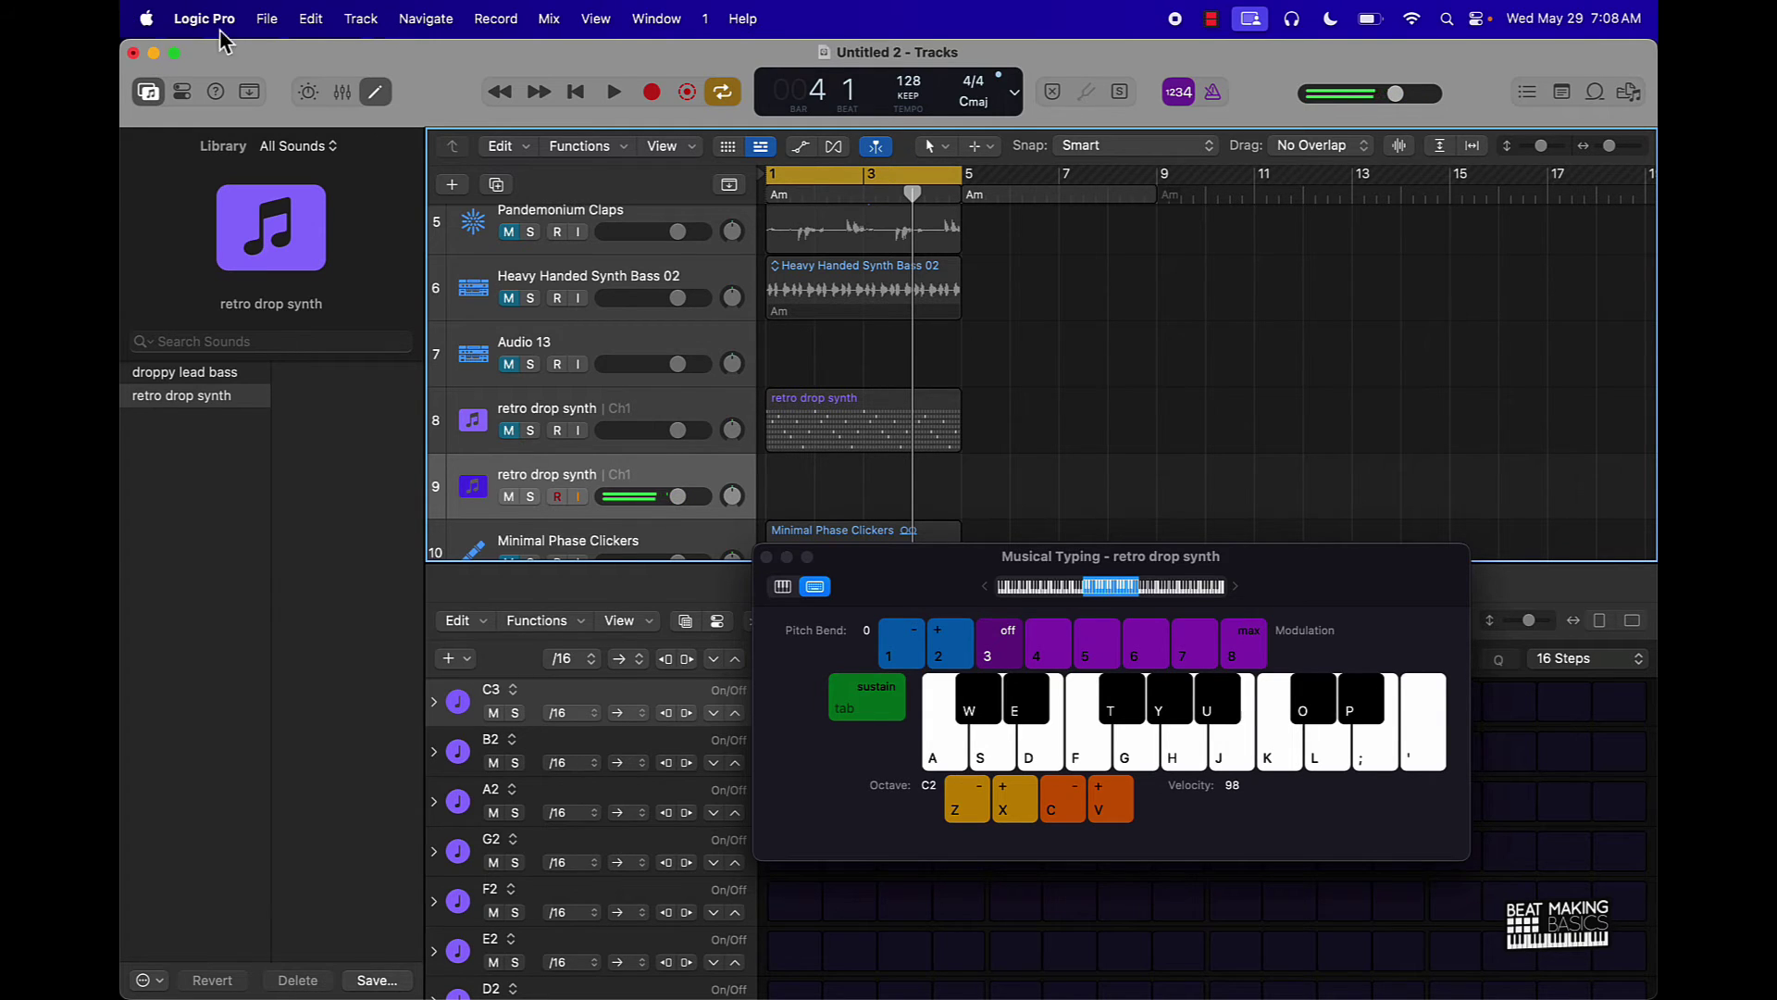
Show the inspector, reopen Omnisphere on the duplicated track, try Olden Daze Flutez, load Quadruple Rainbows and close the plug-in
click(183, 97)
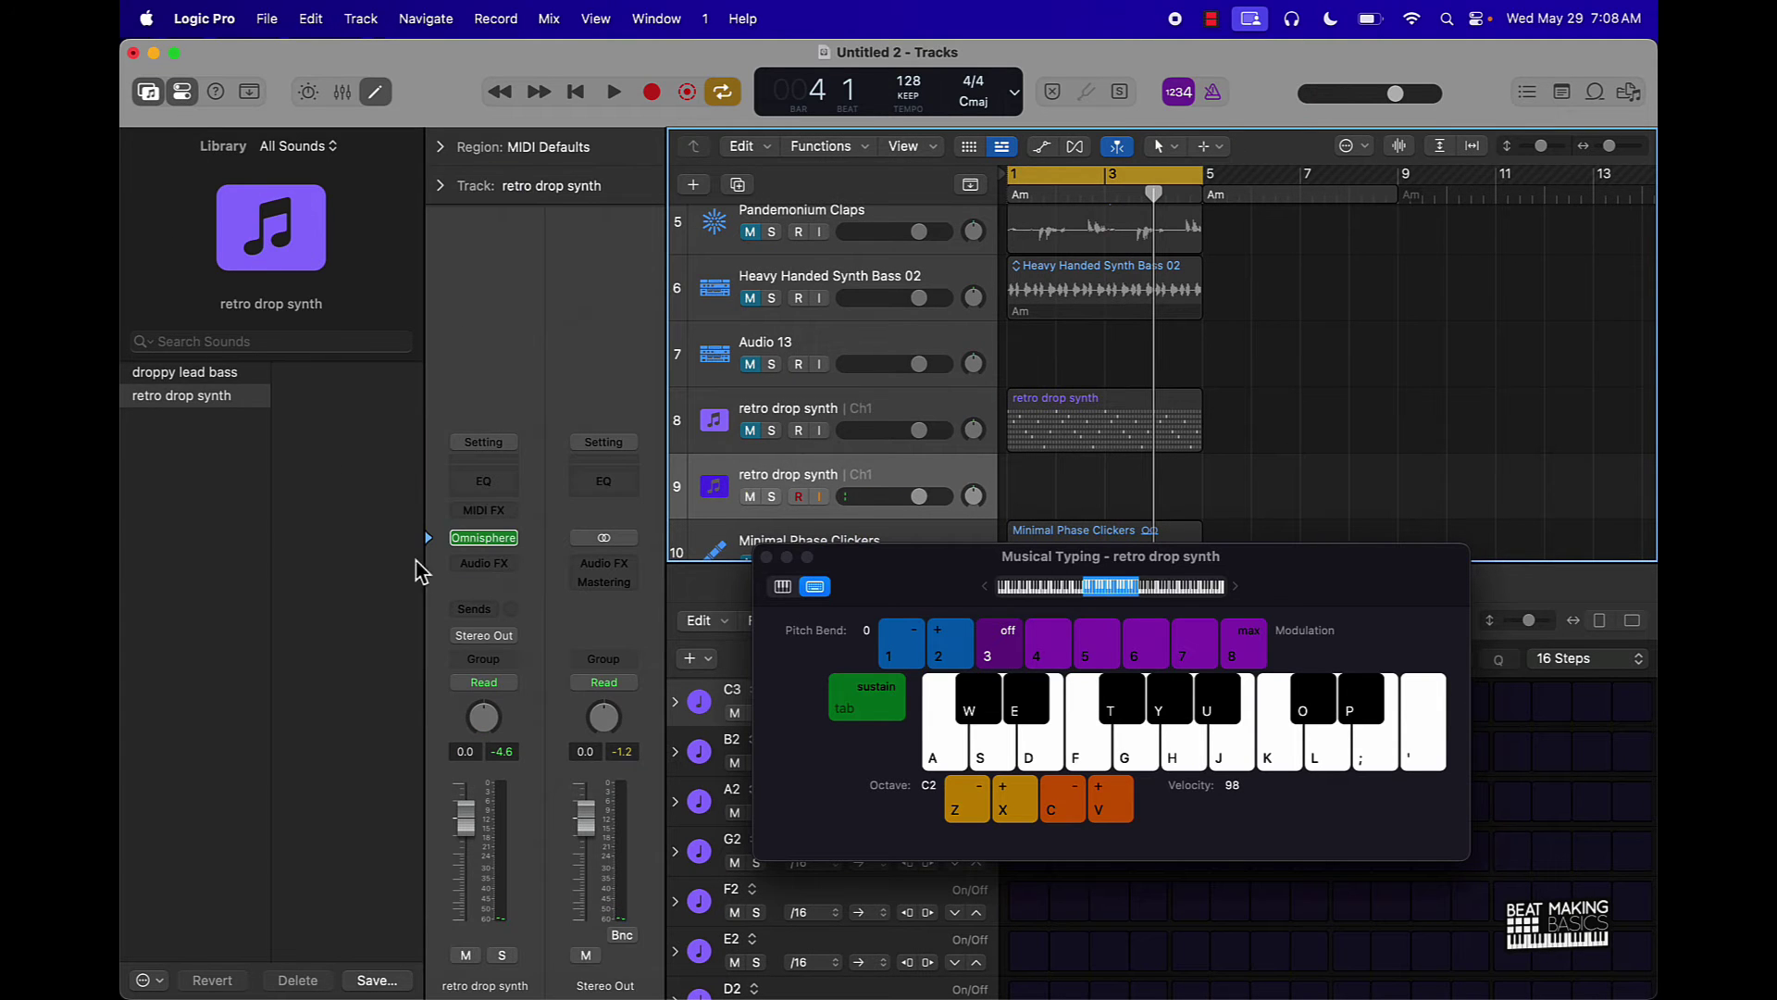
click(500, 543)
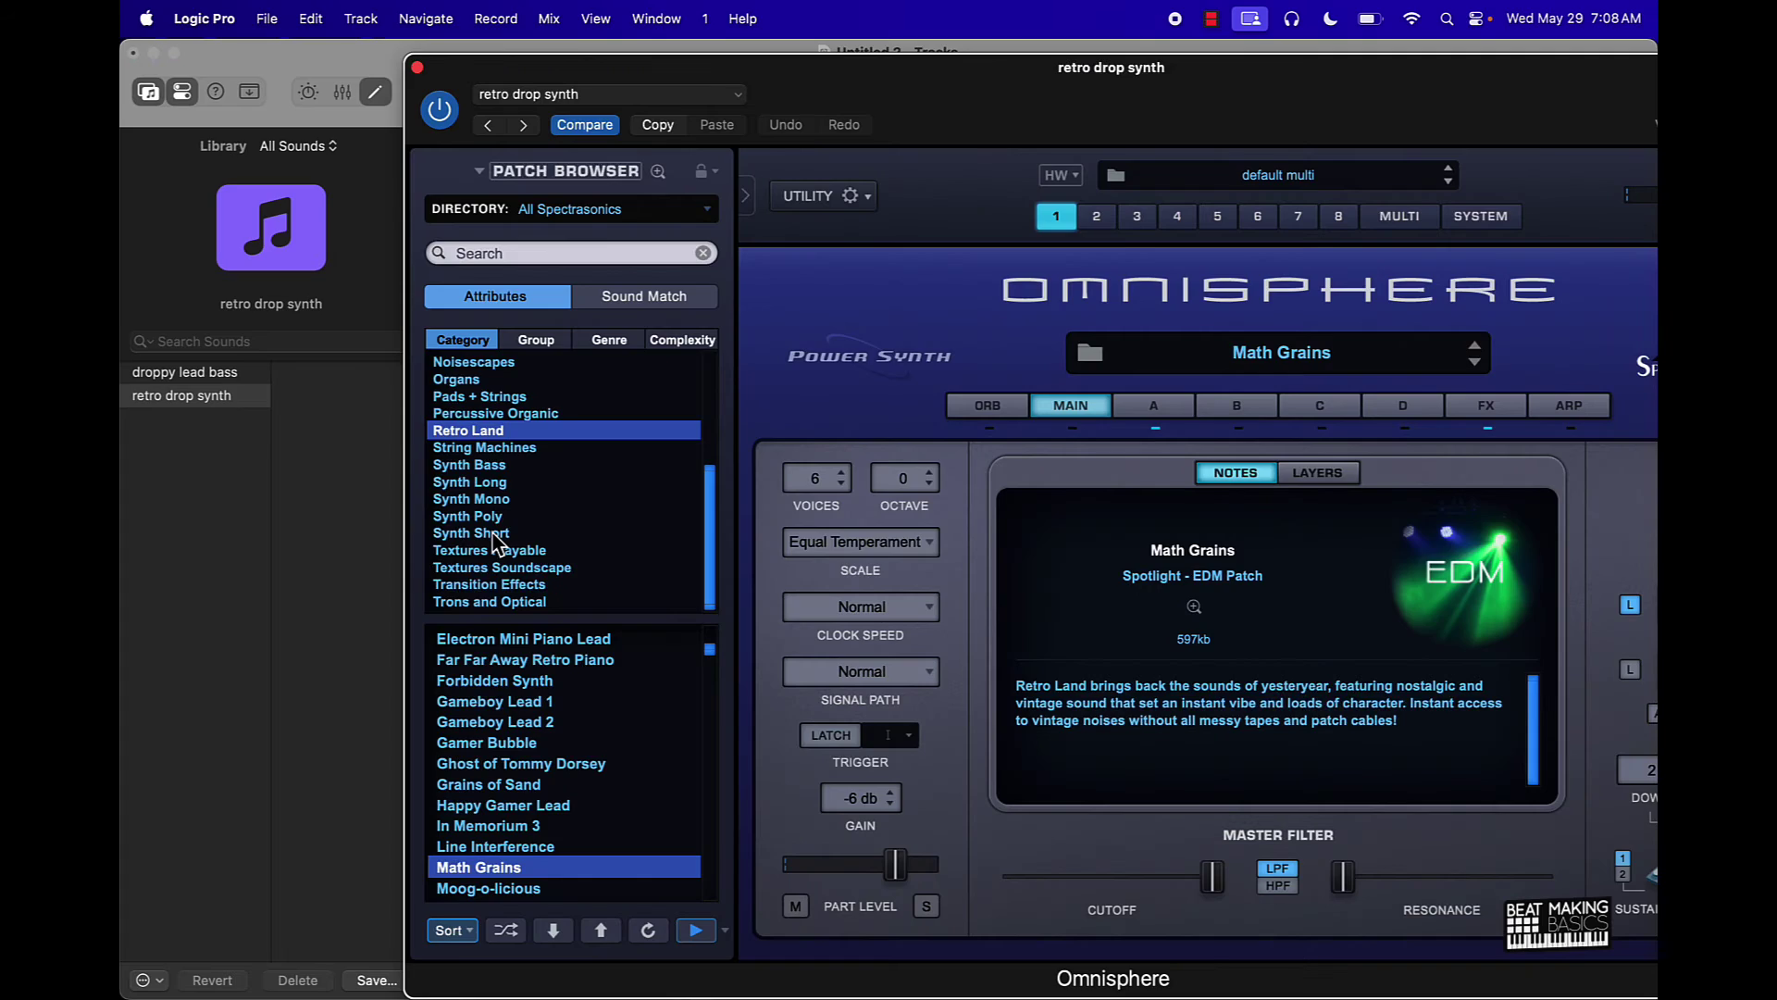
scroll(589, 856, down, 3)
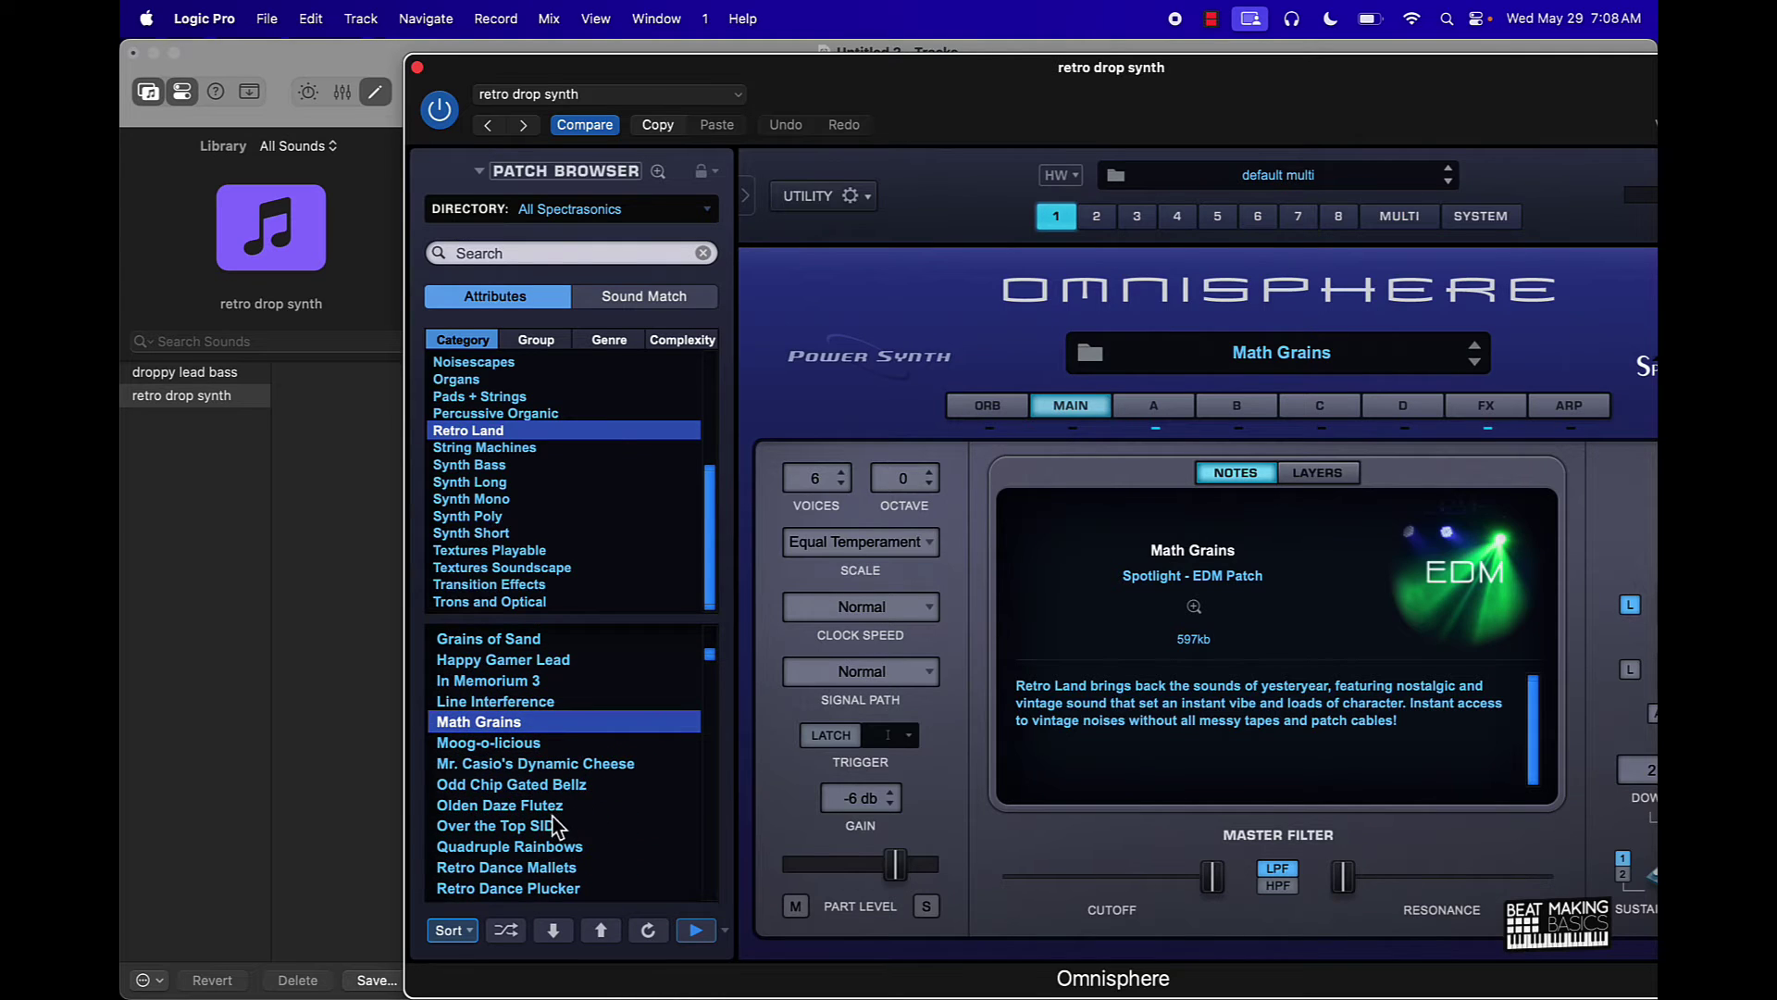
click(552, 812)
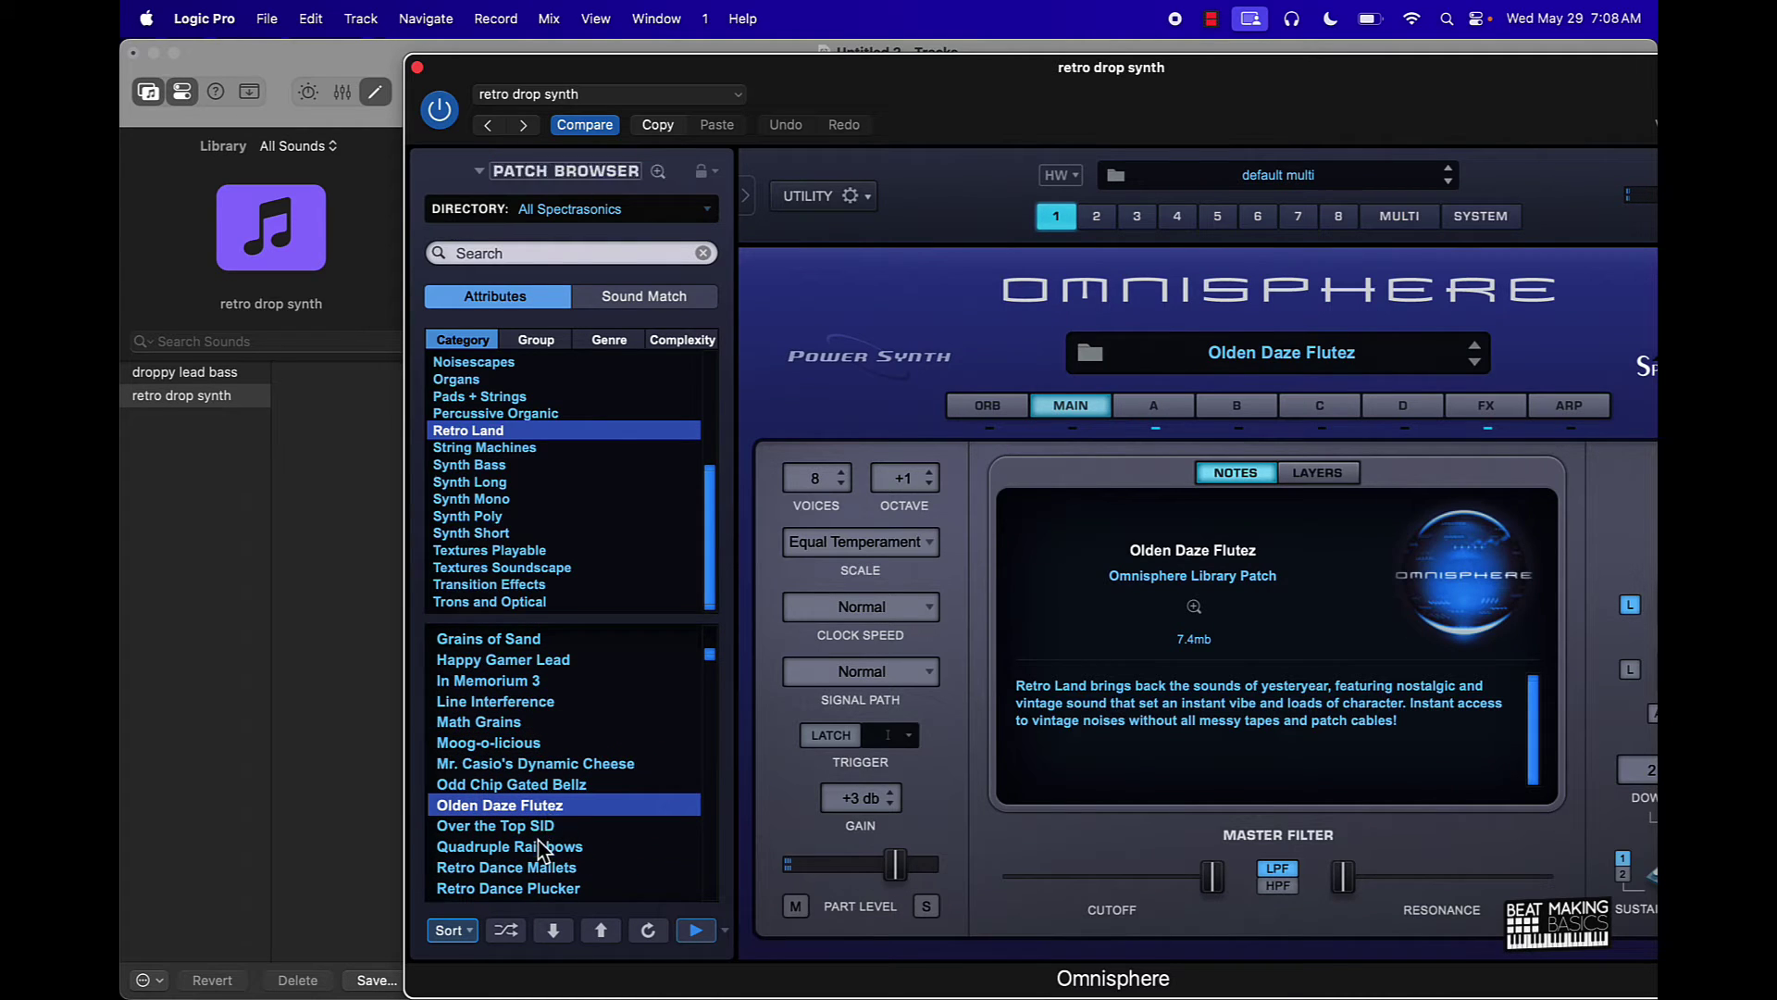
click(540, 848)
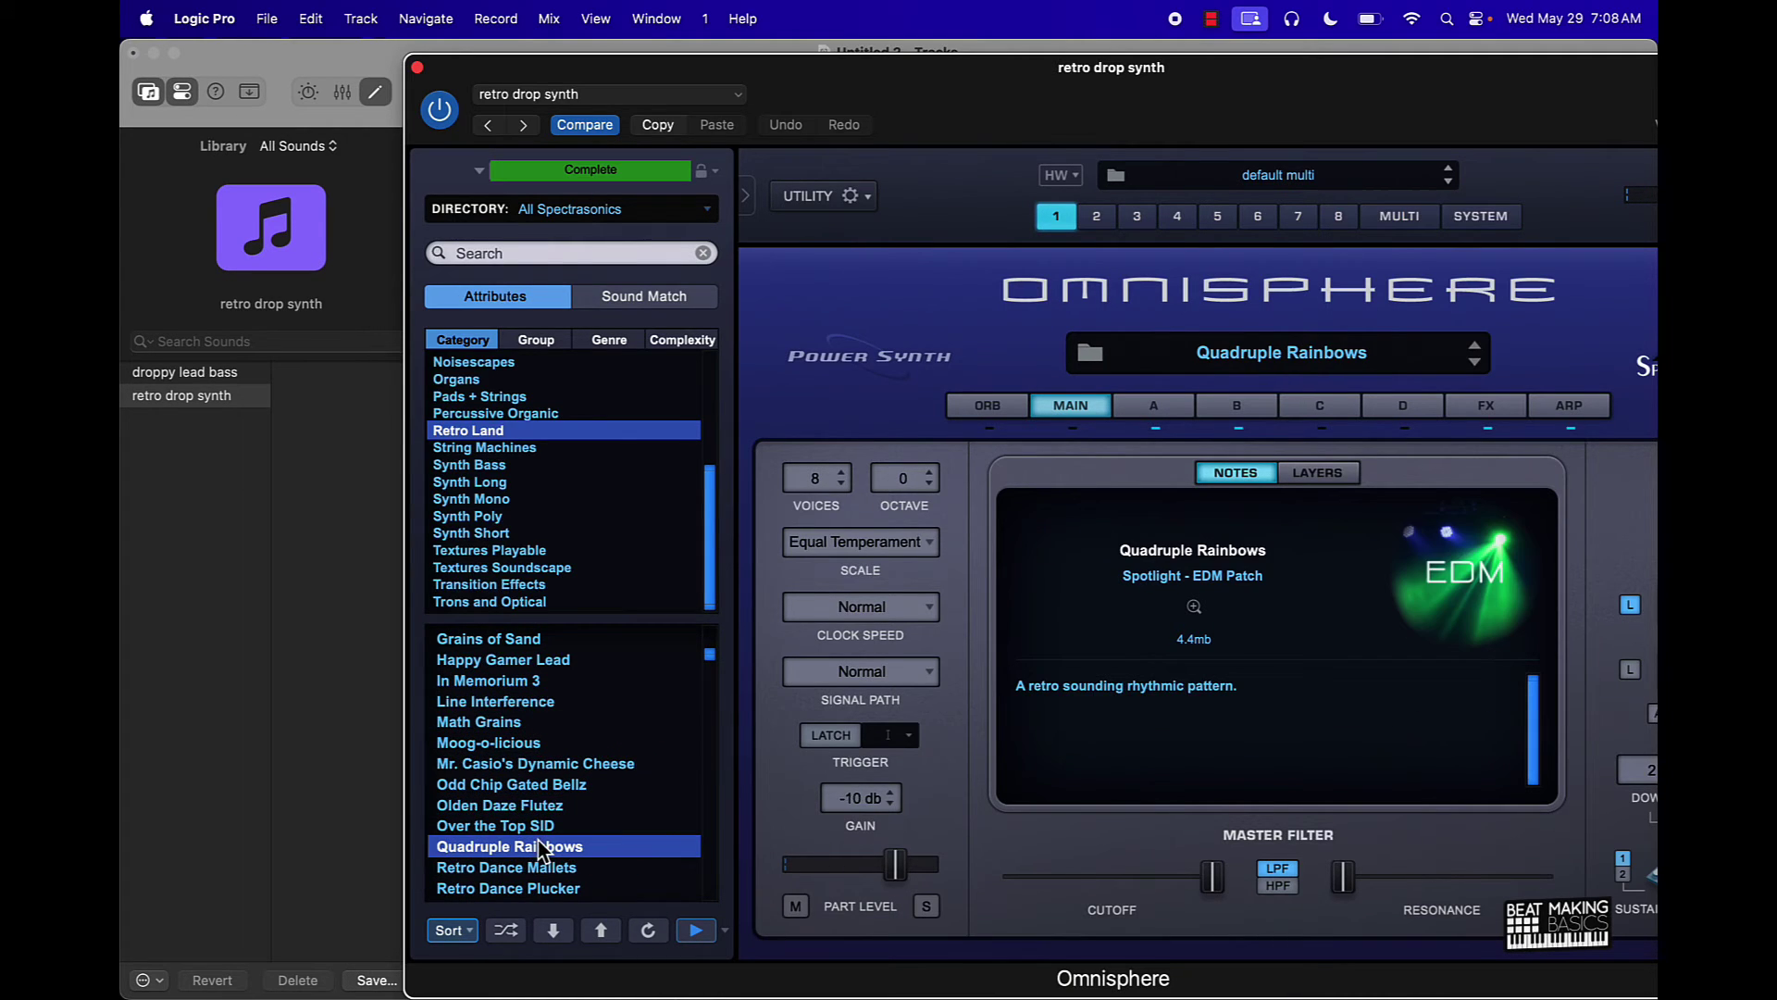
click(419, 68)
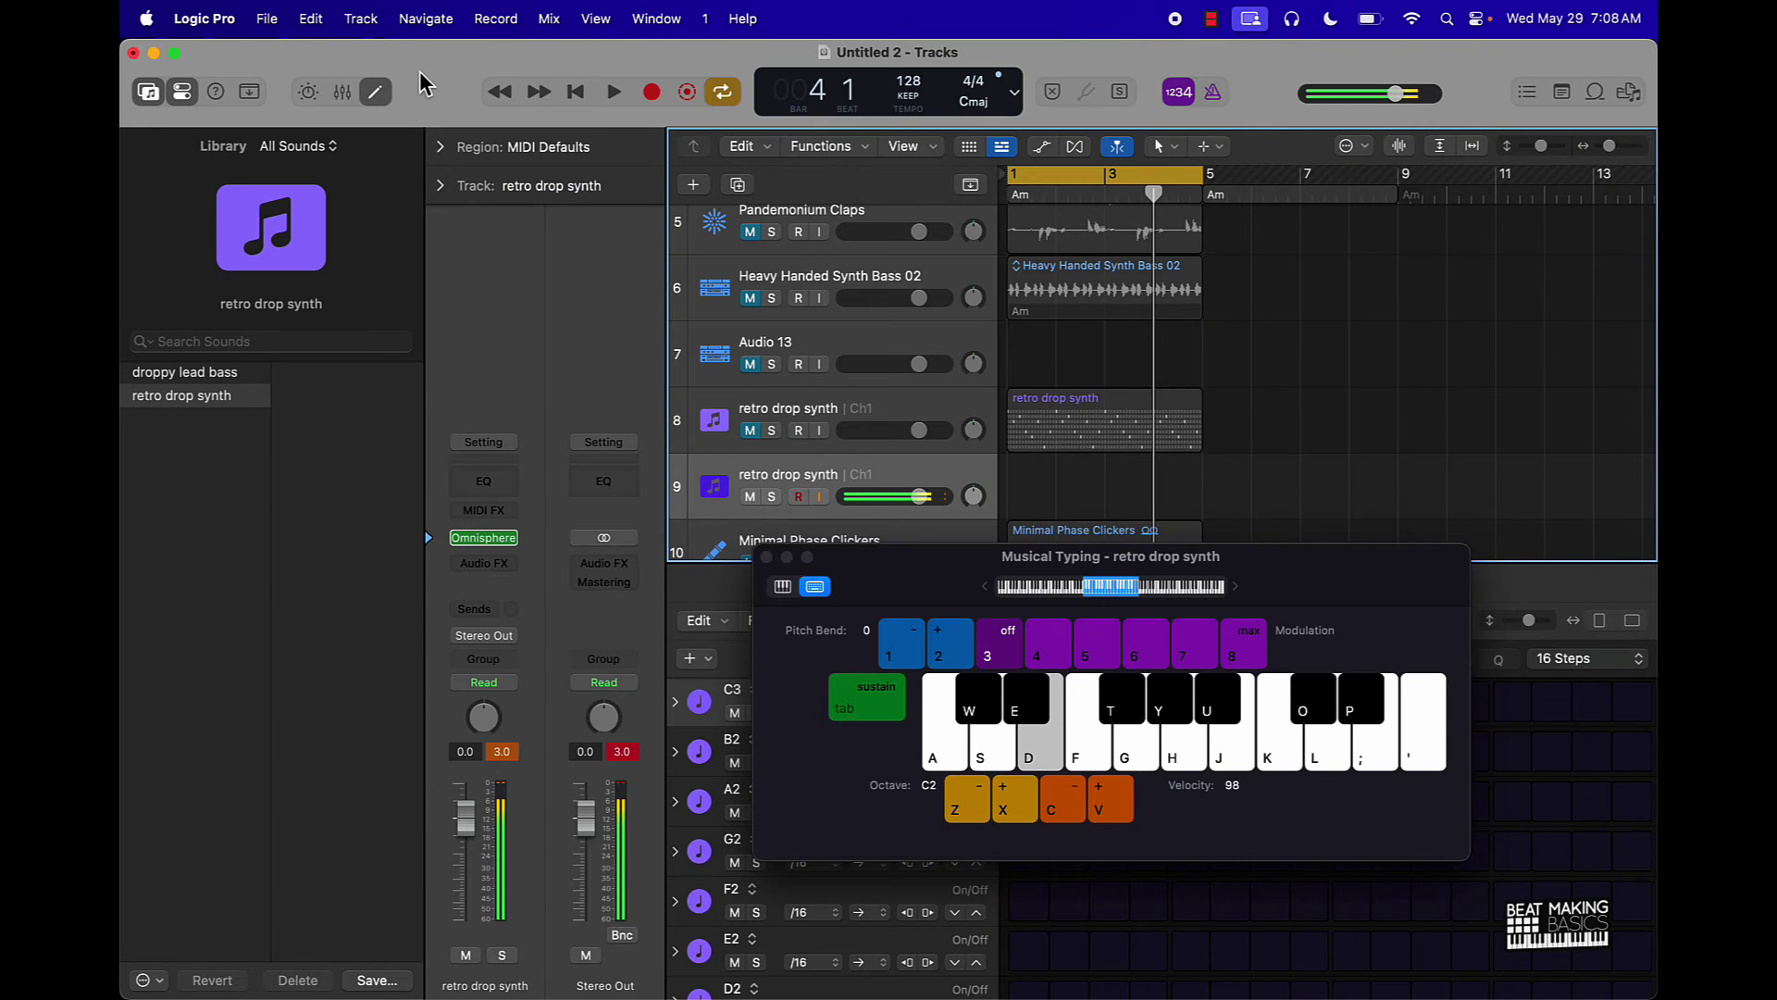
Audition Quadruple Rainbows in several octaves and set the Musical Typing octave to C3
key(s)
key(a)
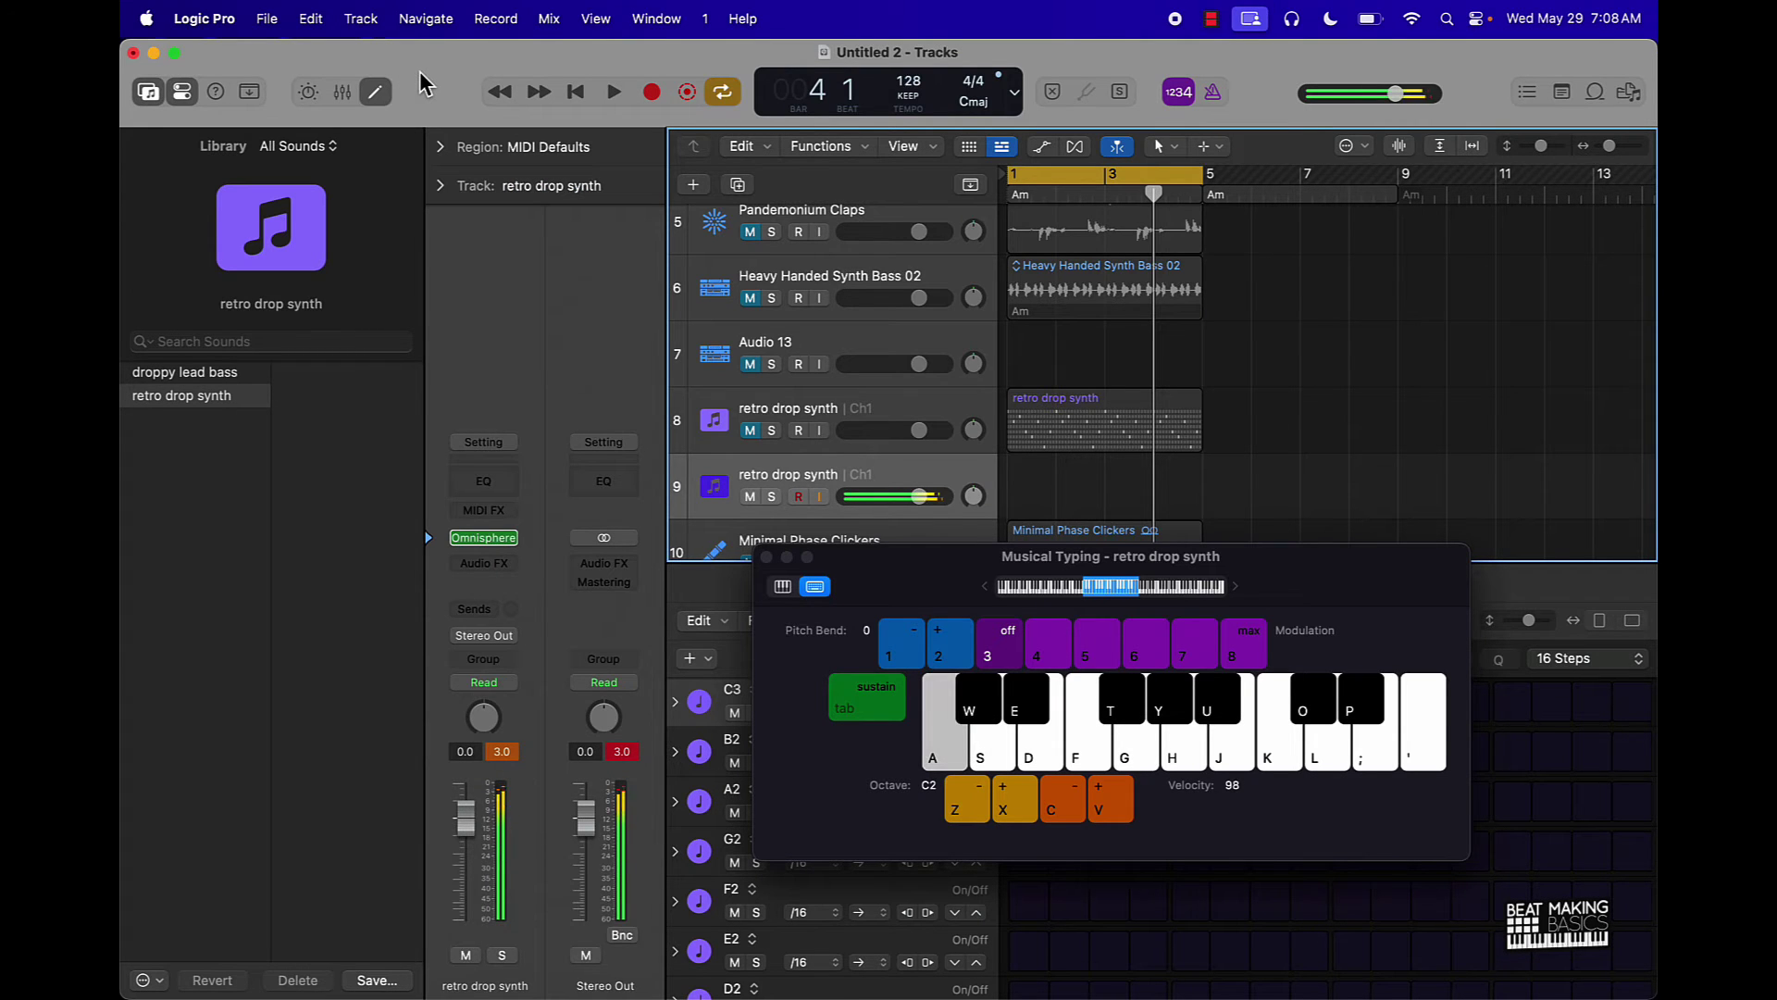
key(a)
key(z)
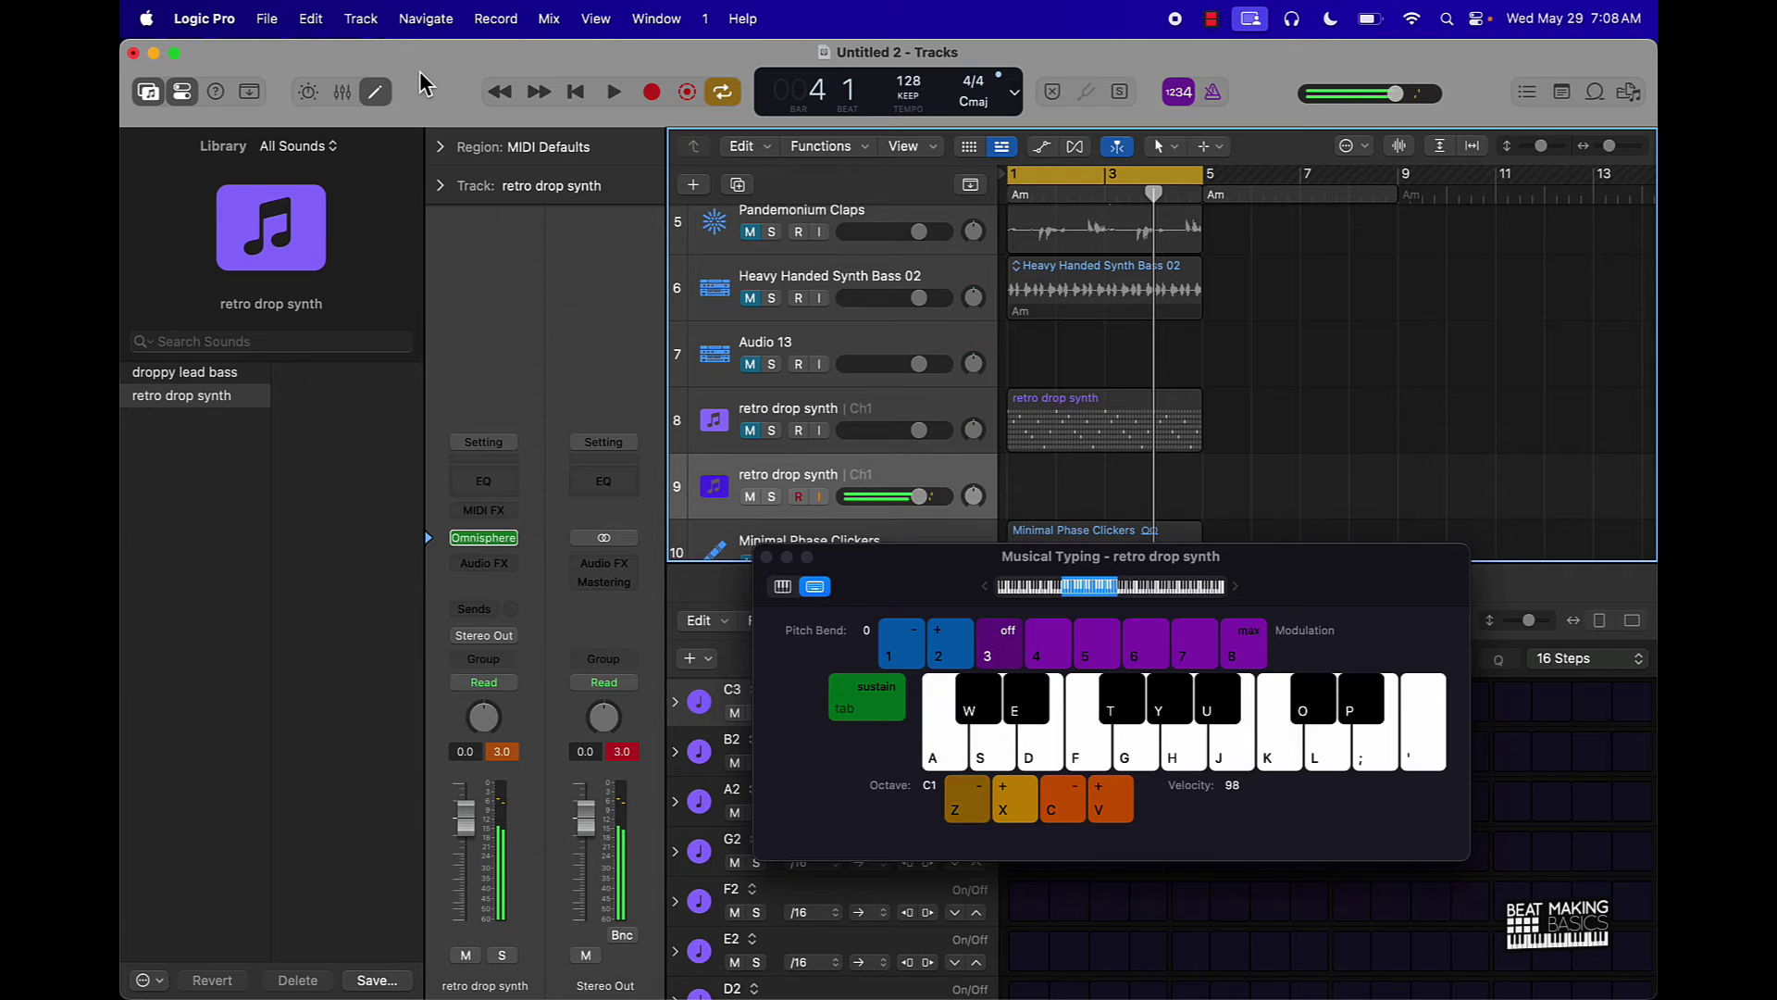
key(a)
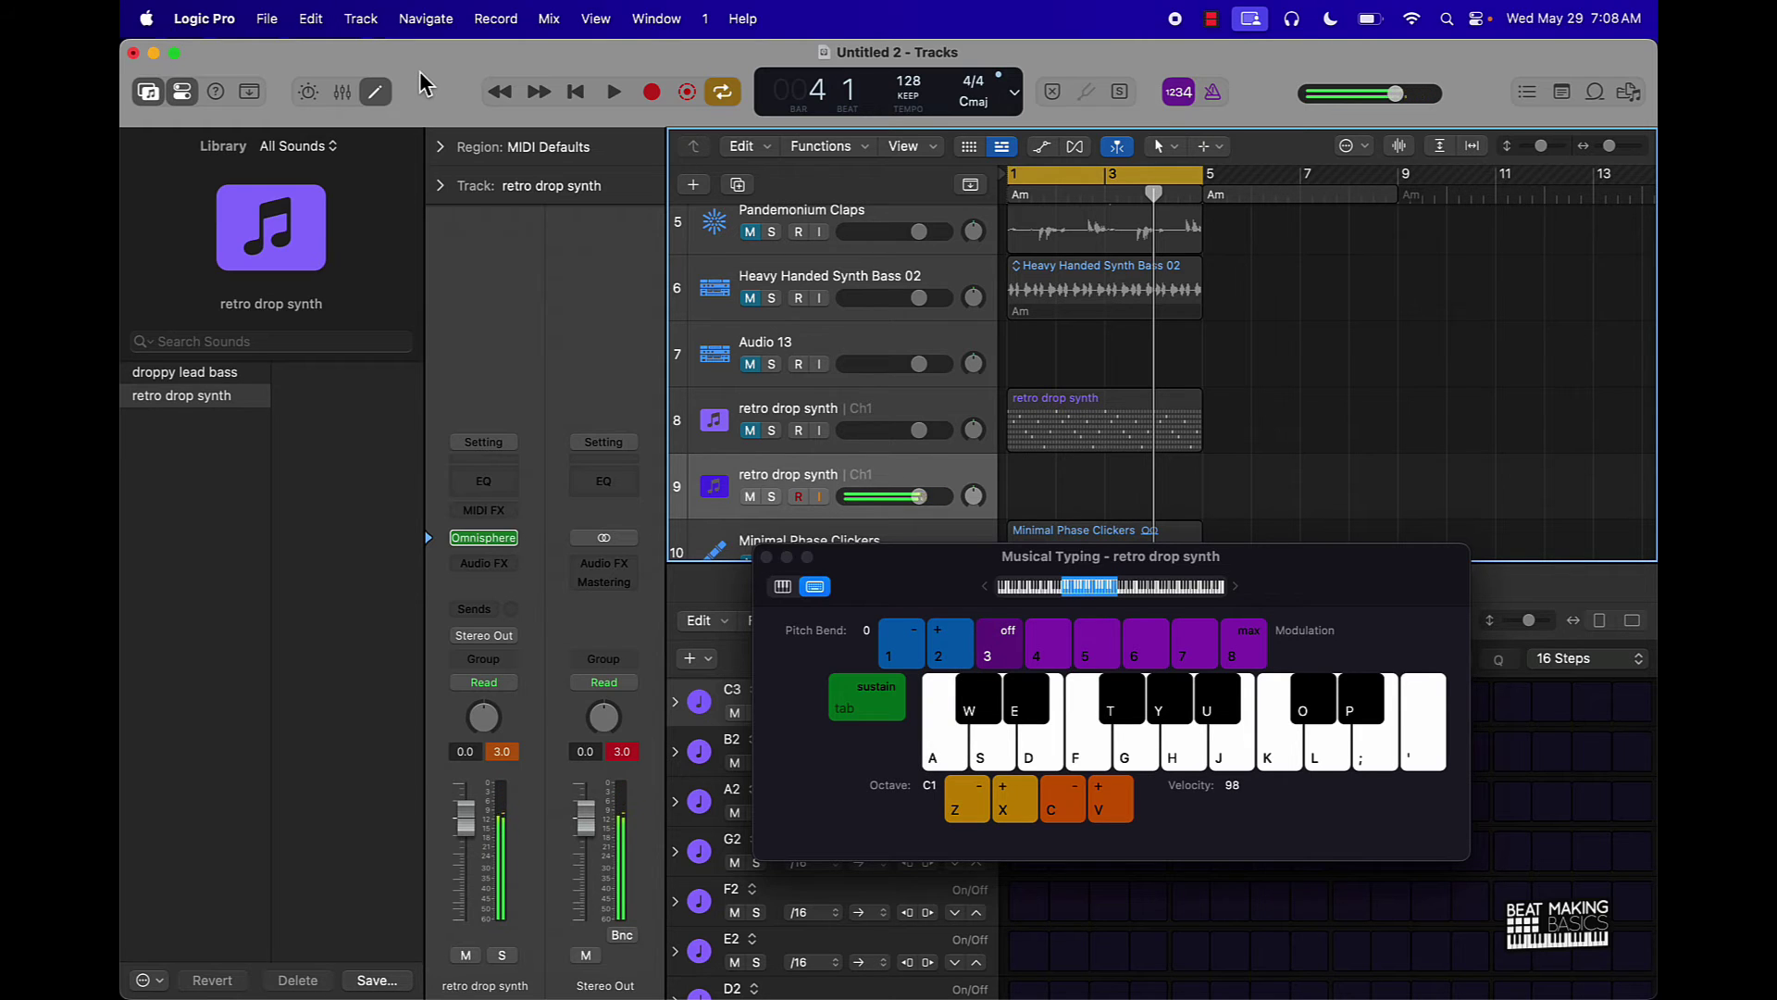
key(x)
key(x)
key(k)
key(k)
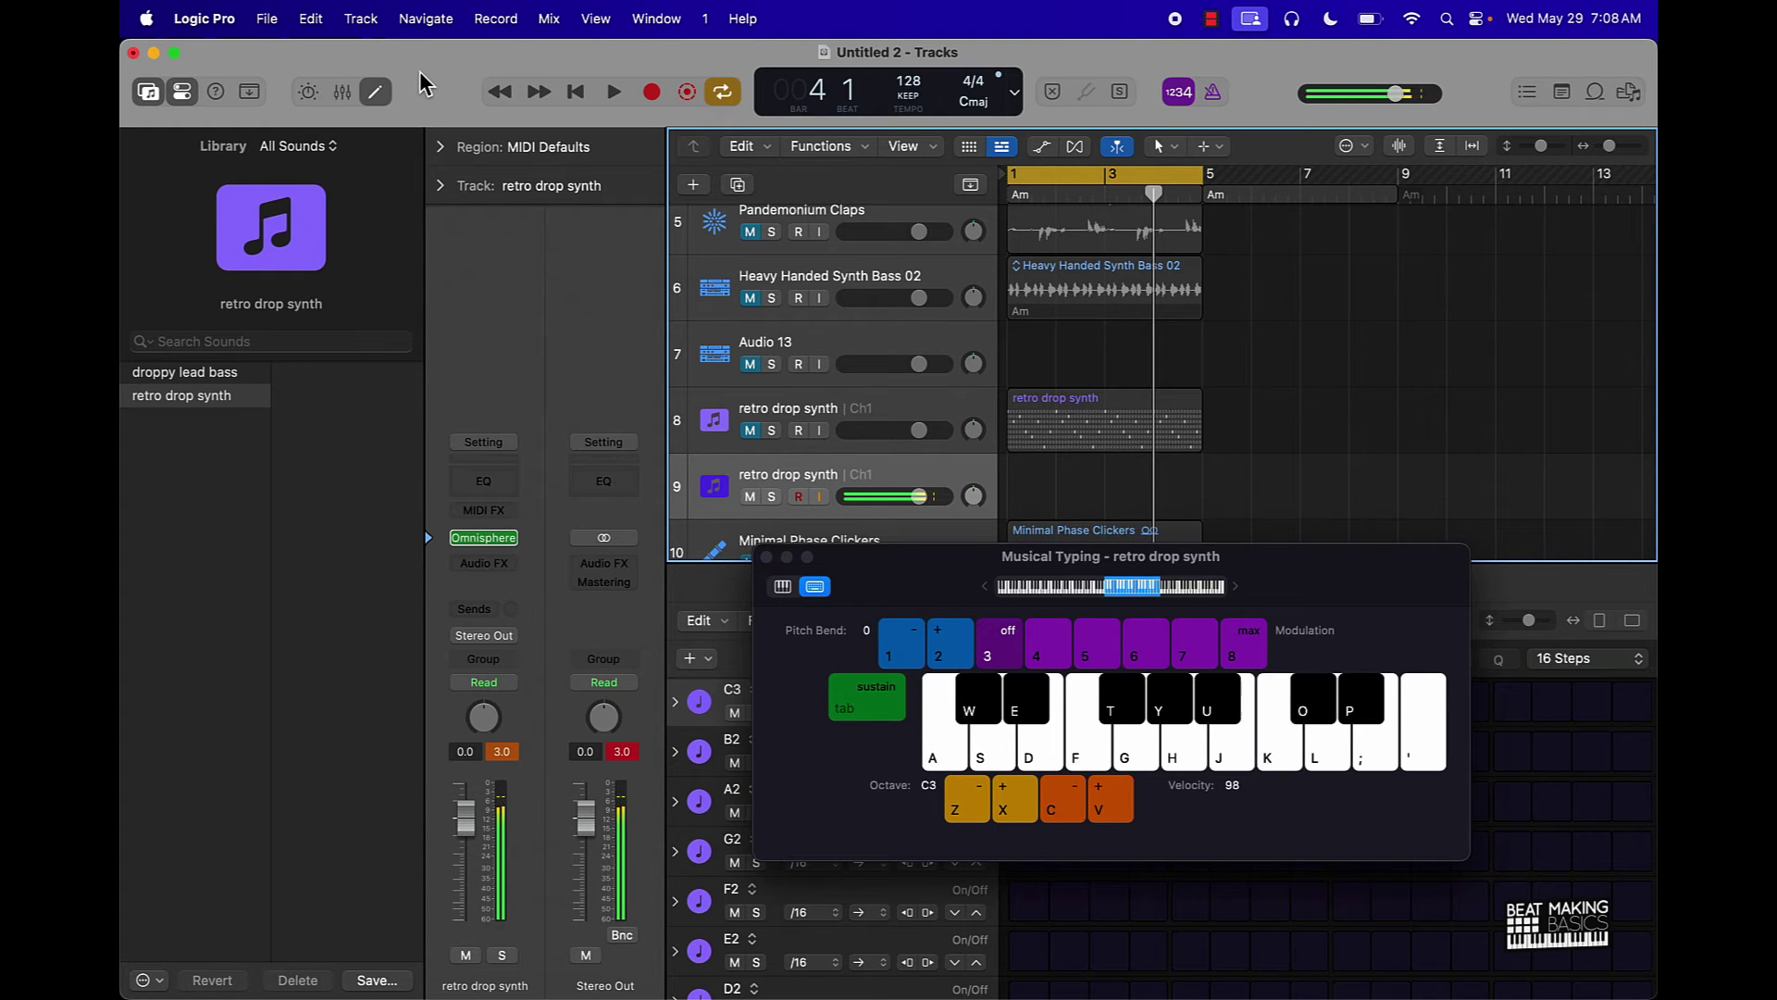
Start playback and improvise notes around G, E, F and D with Quadruple Rainbows
key(space)
key(g)
key(g)
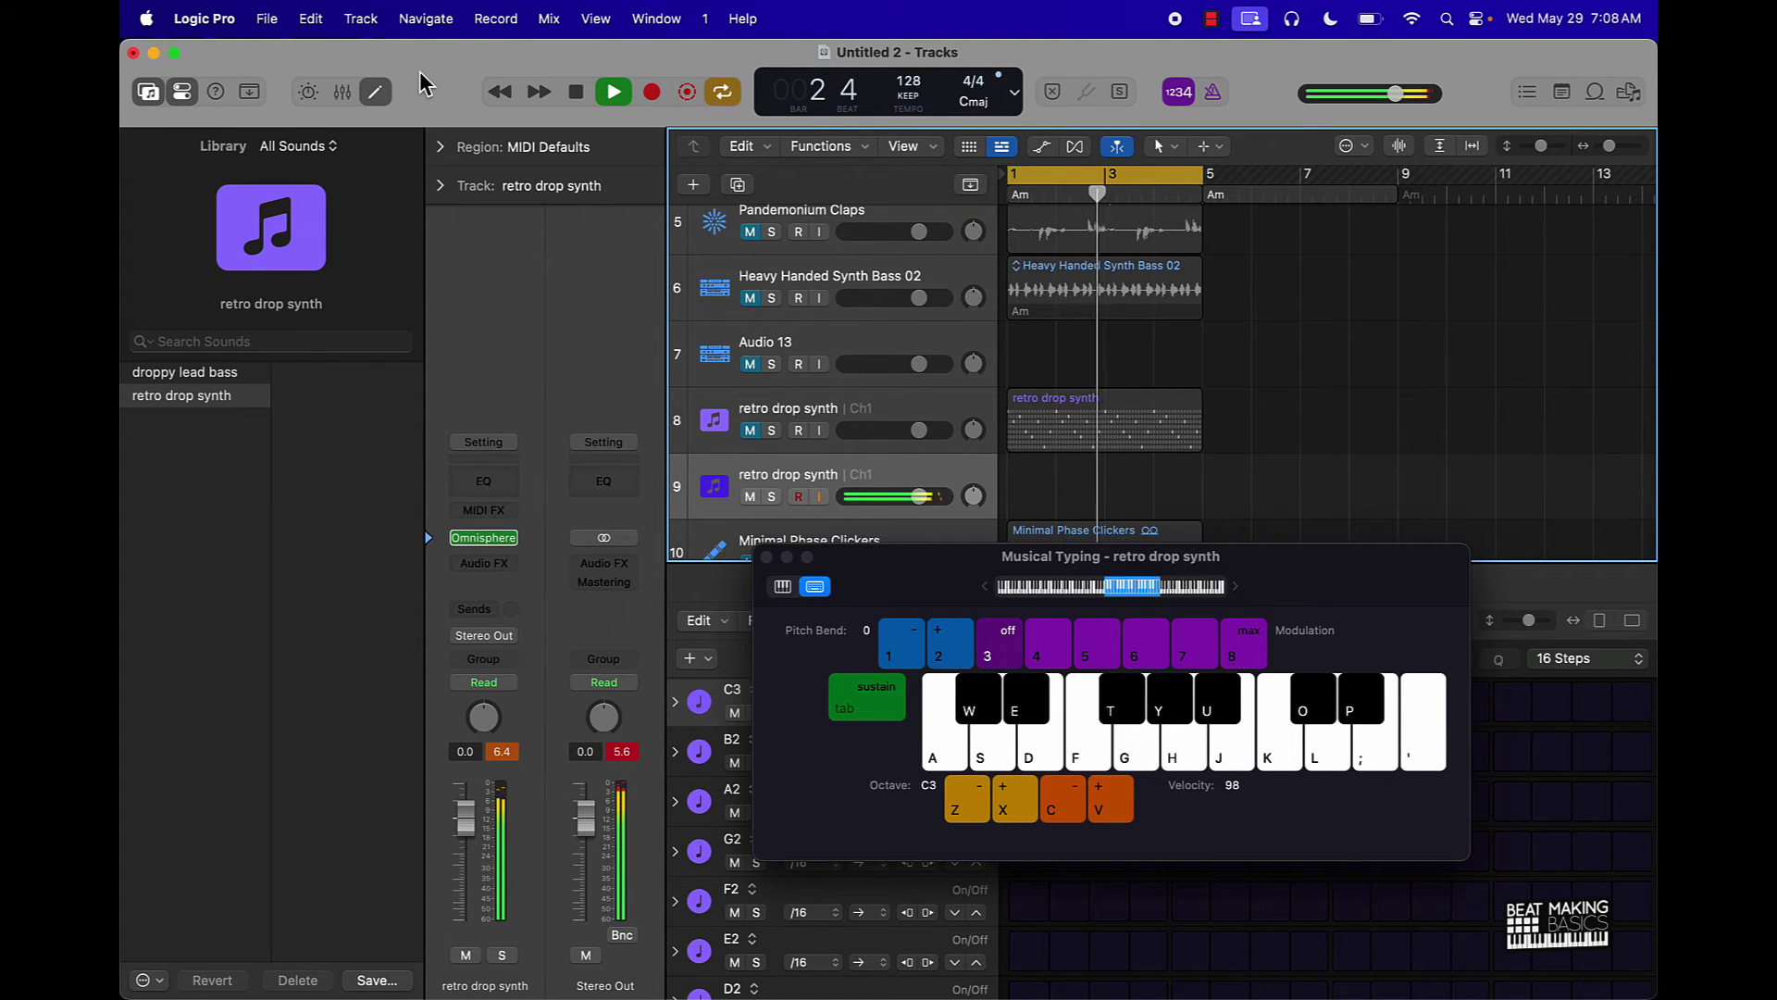
key(d)
key(f)
key(s)
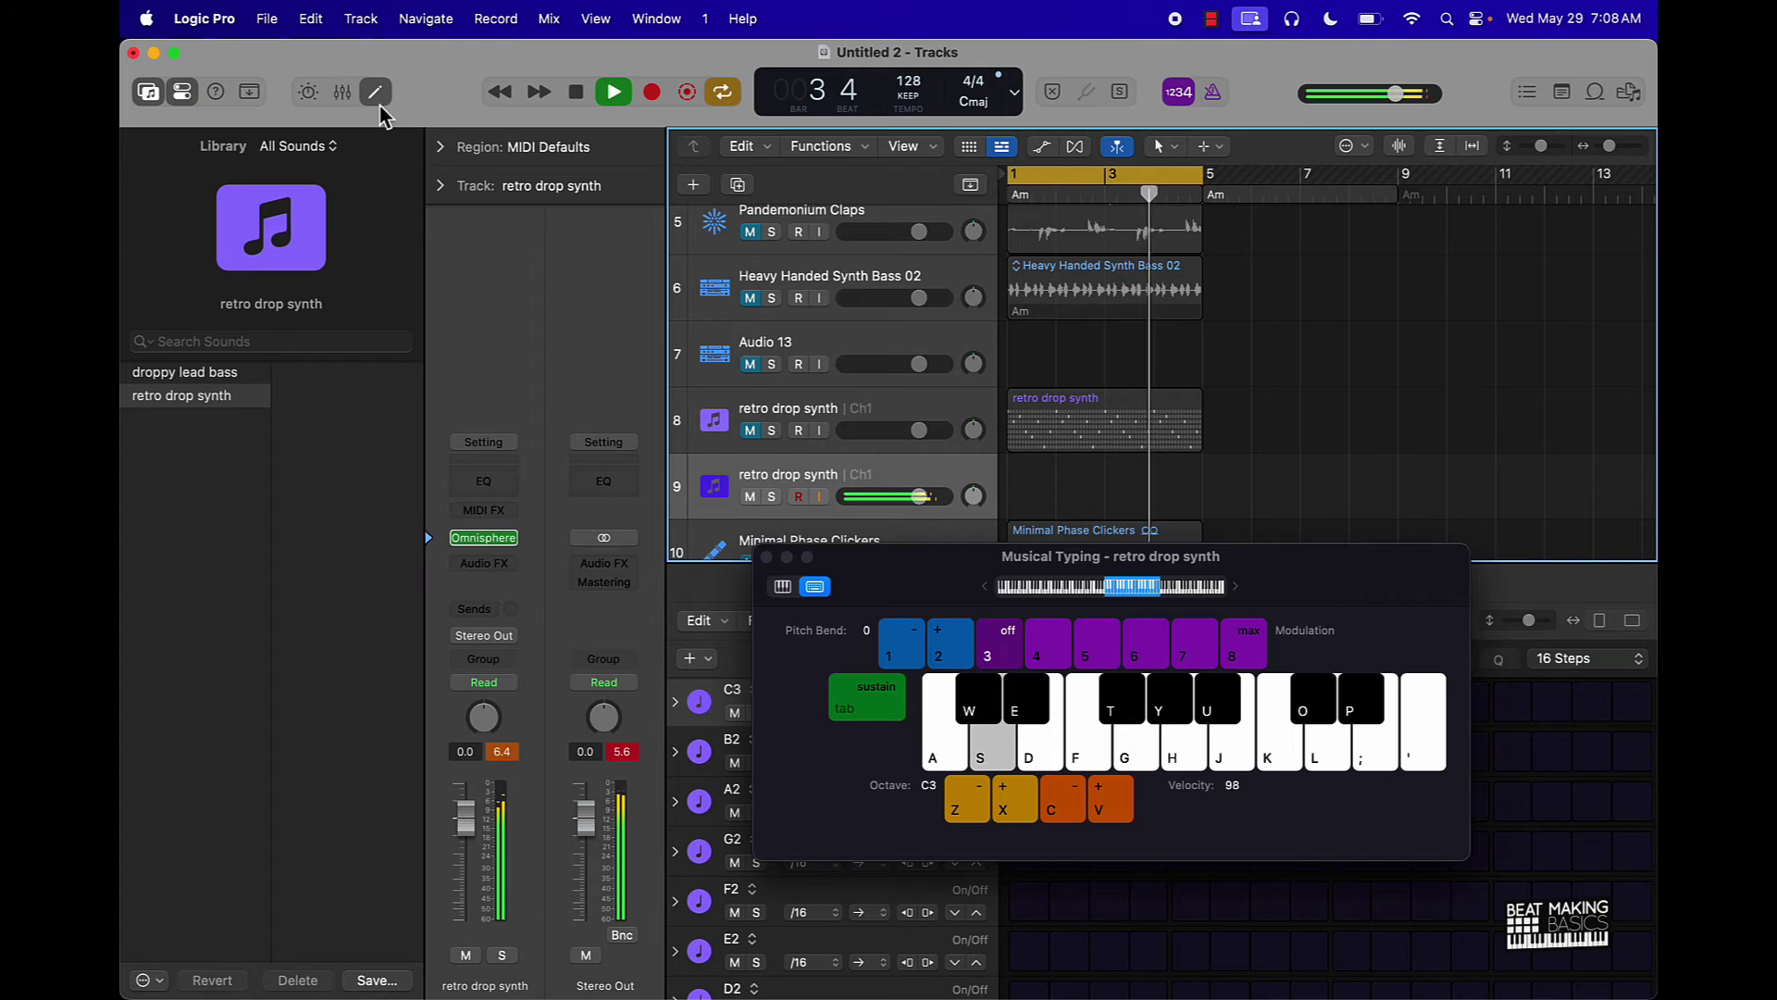
Reopen Omnisphere, try Moog-o-licious, load the Retro Land patch Happy Gamer Lead and close the plug-in
click(486, 537)
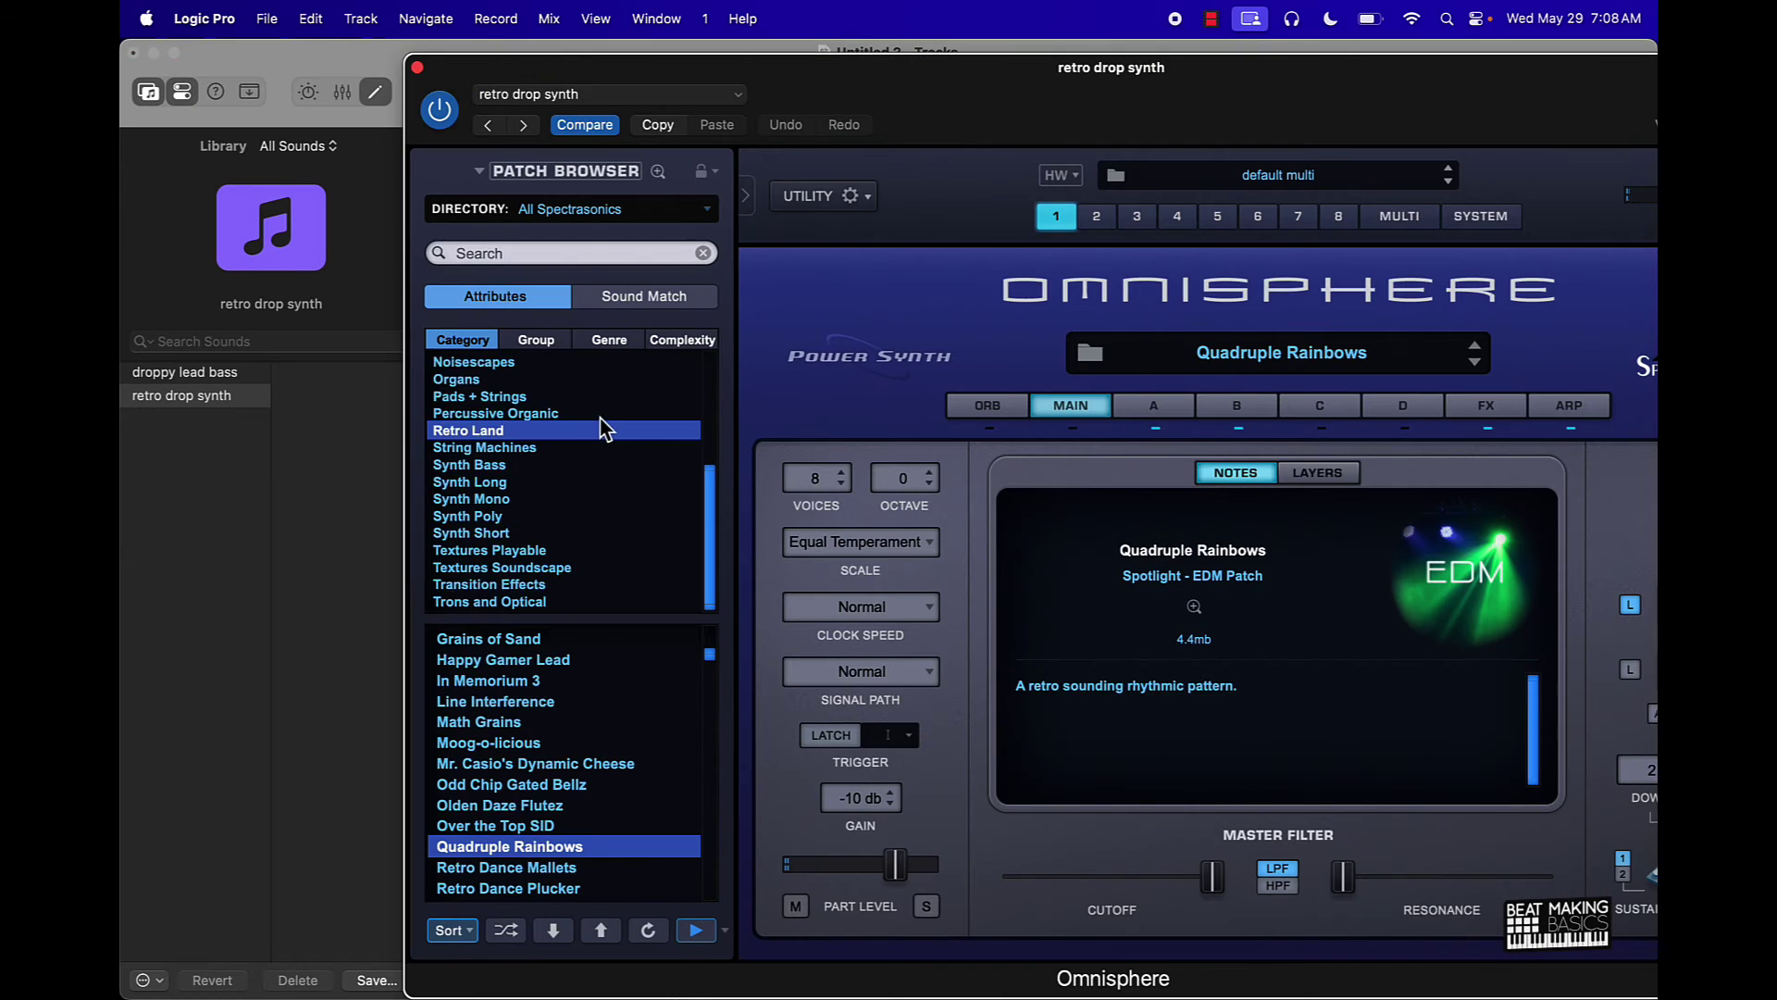
scroll(603, 427, up, 3)
scroll(516, 731, up, 1)
click(504, 787)
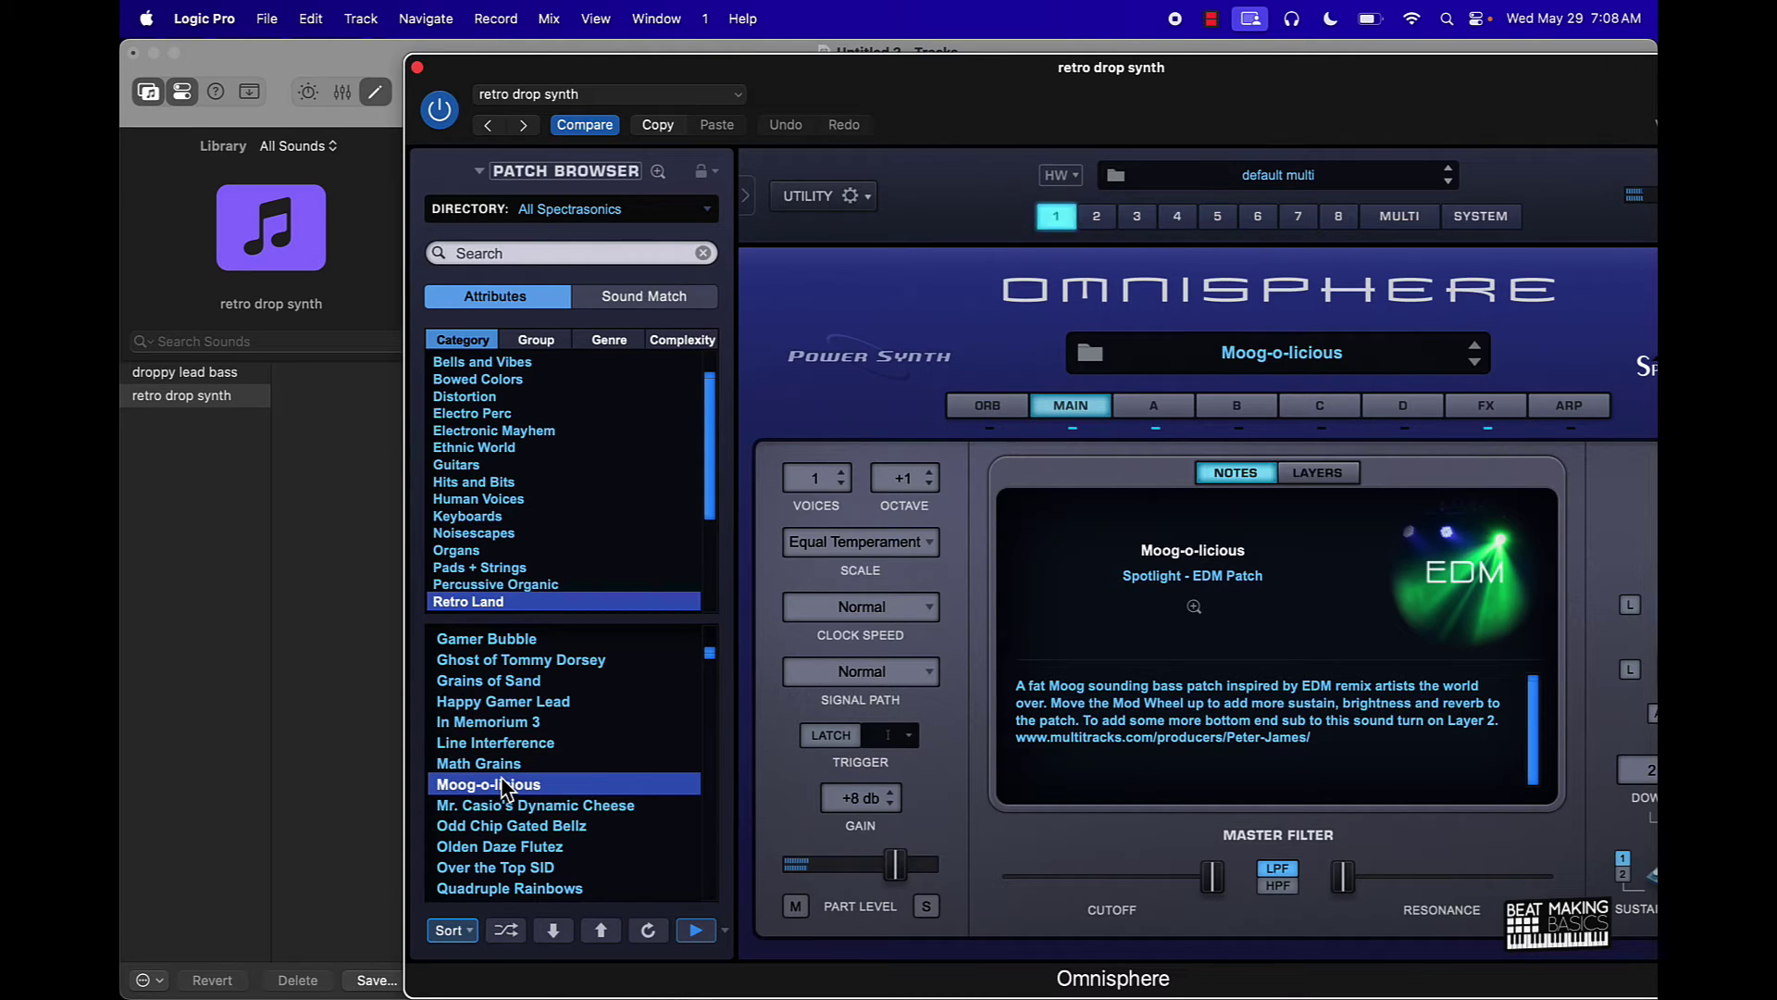
click(504, 707)
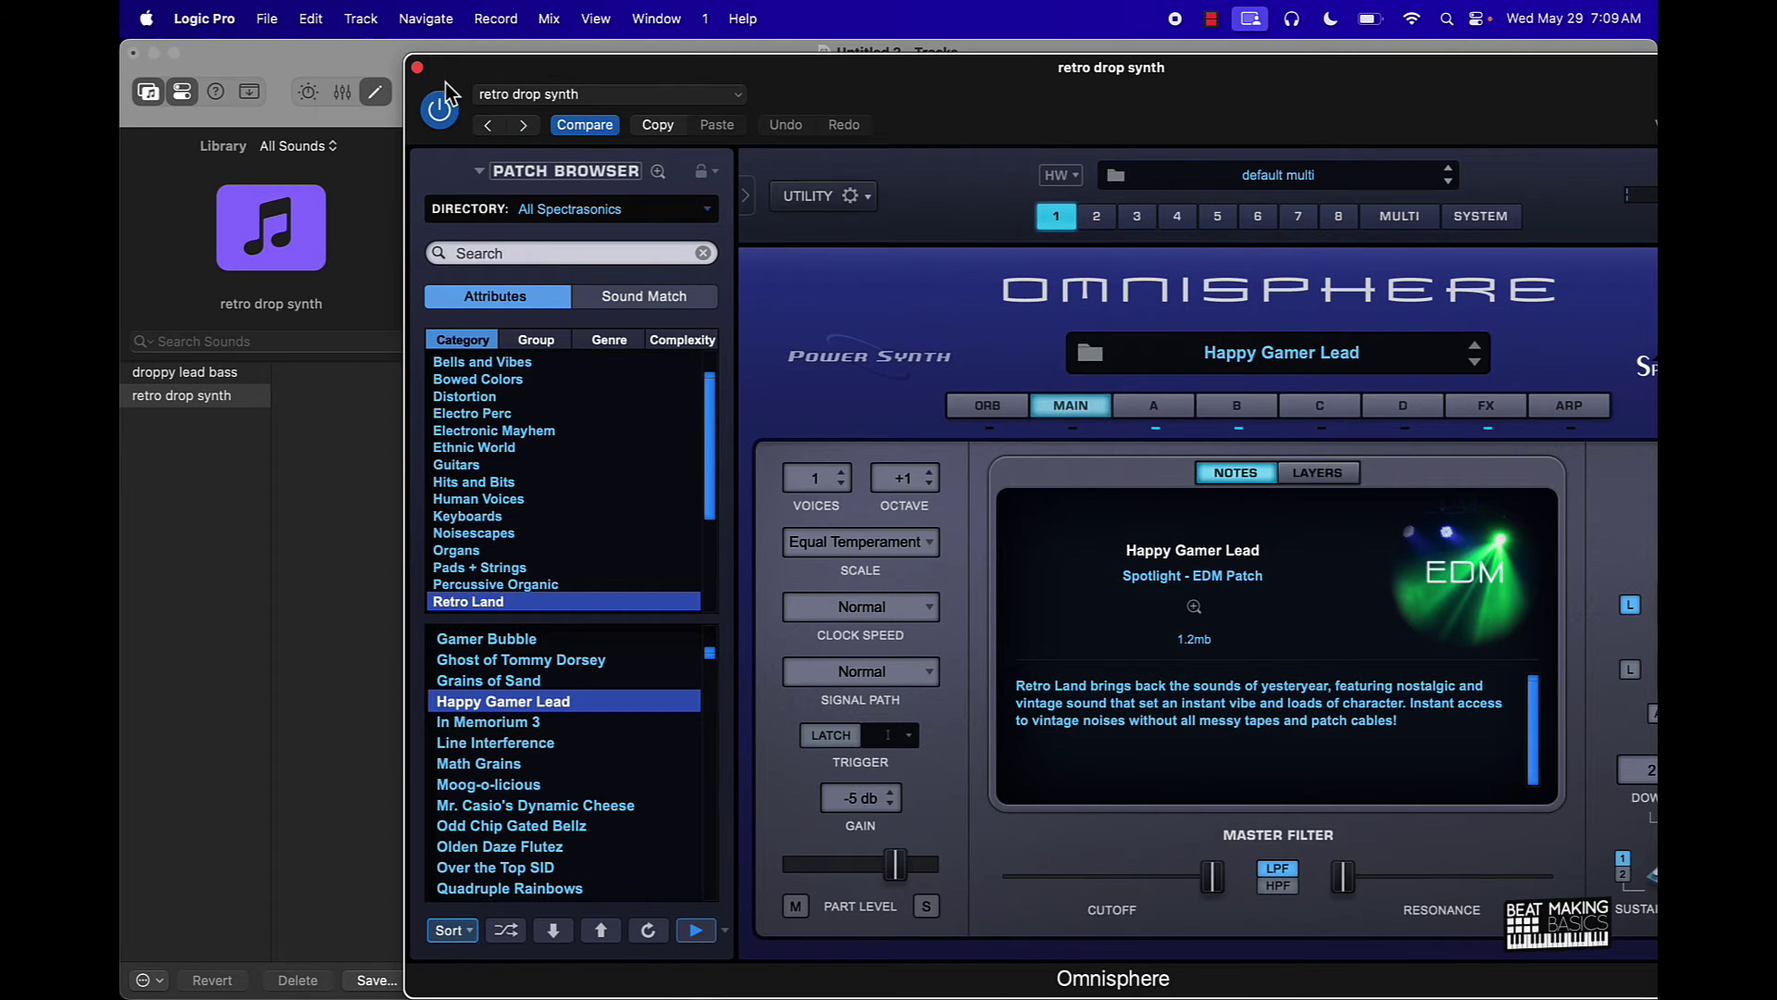
click(418, 68)
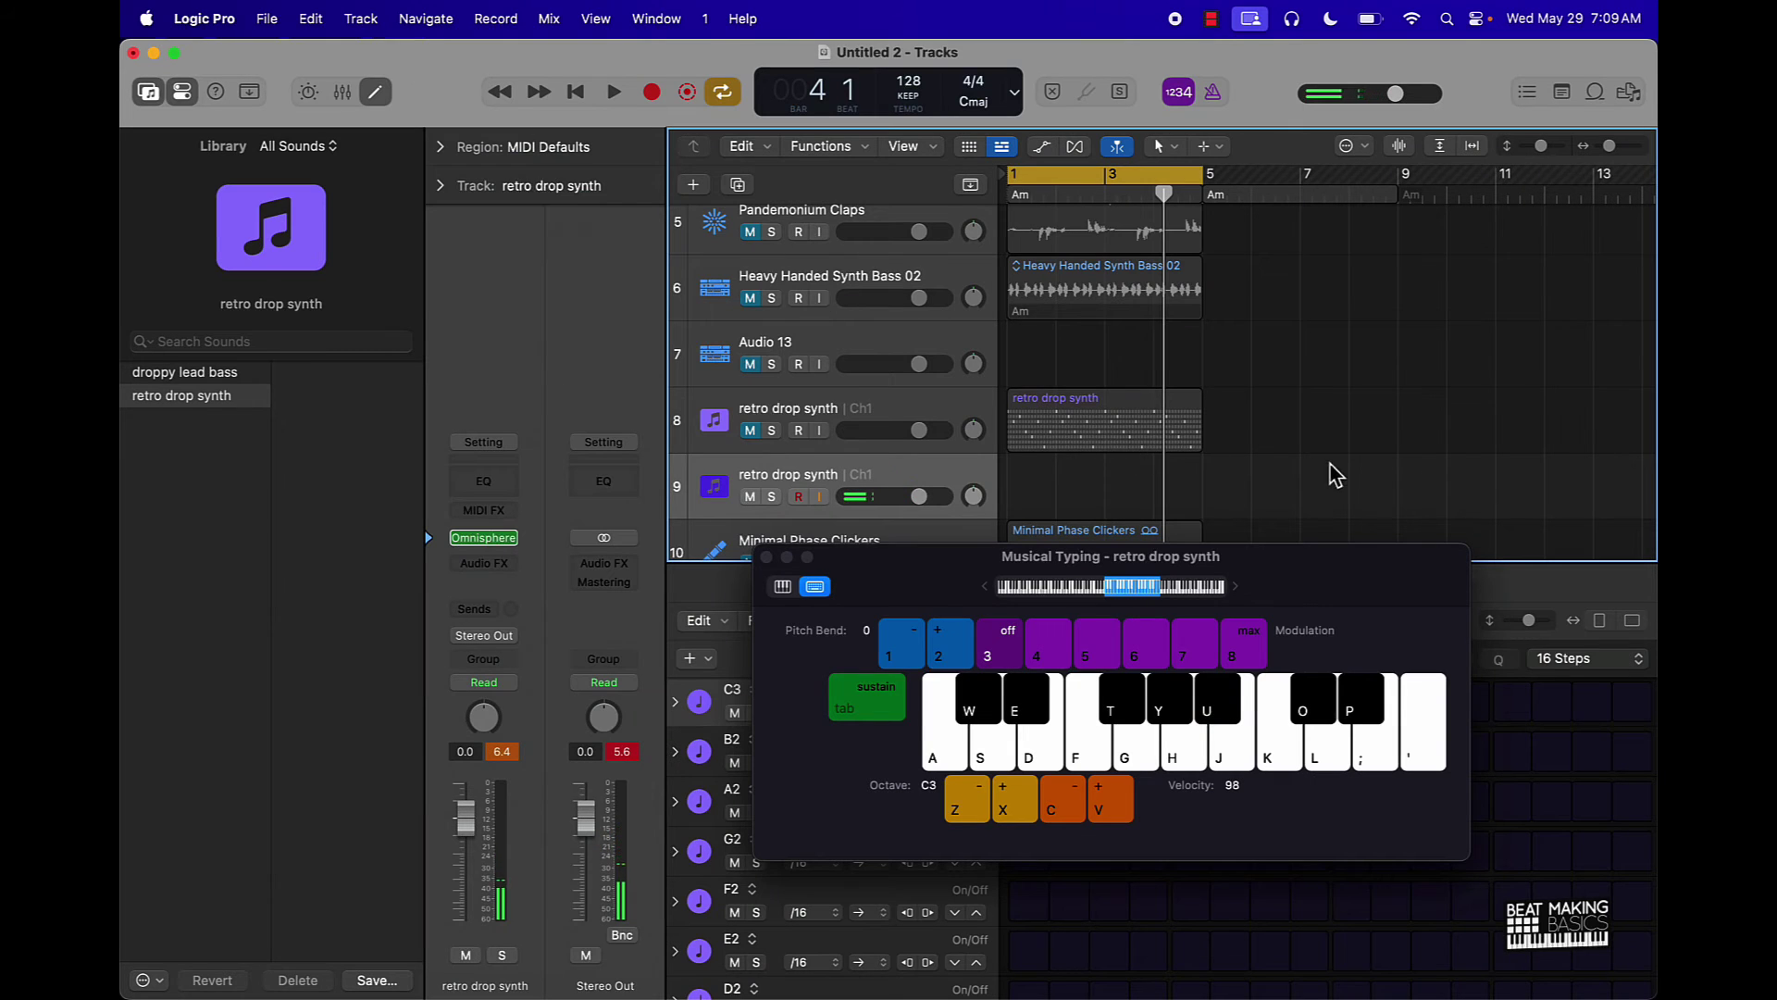
Record a four-bar melody on G and A# on the duplicated synth track, close Musical Typing and end recording with playback running
key(r)
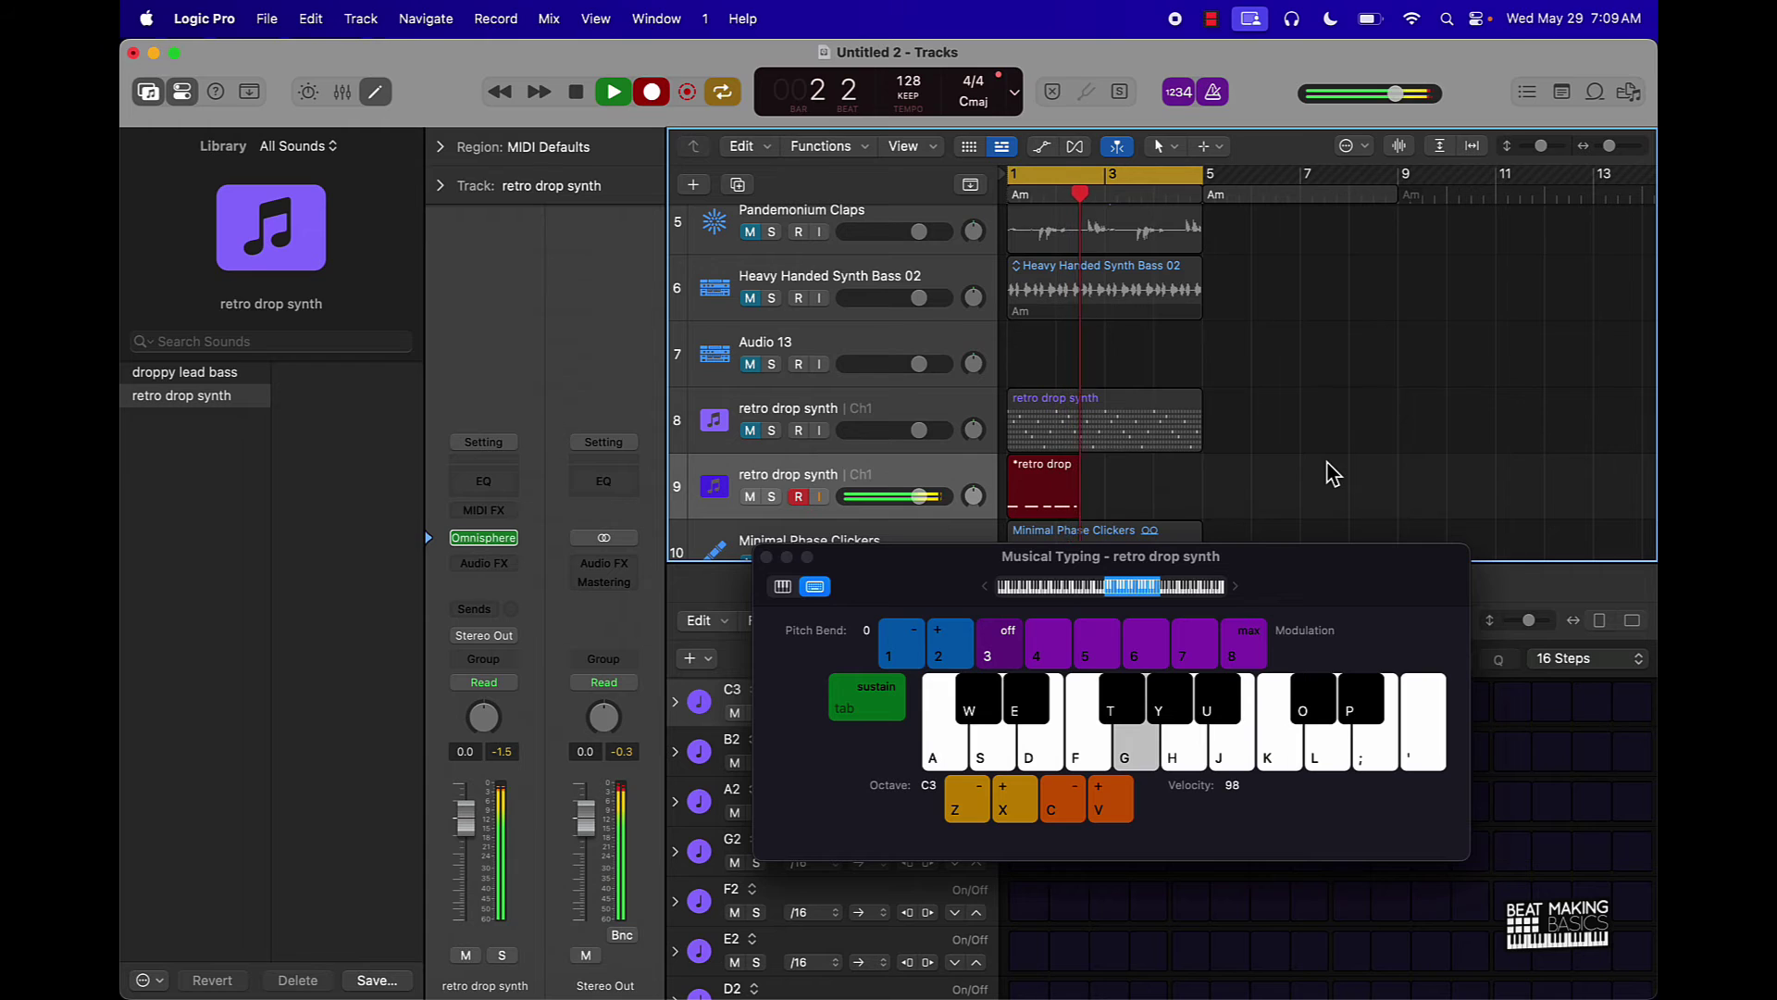
key(u)
key(g)
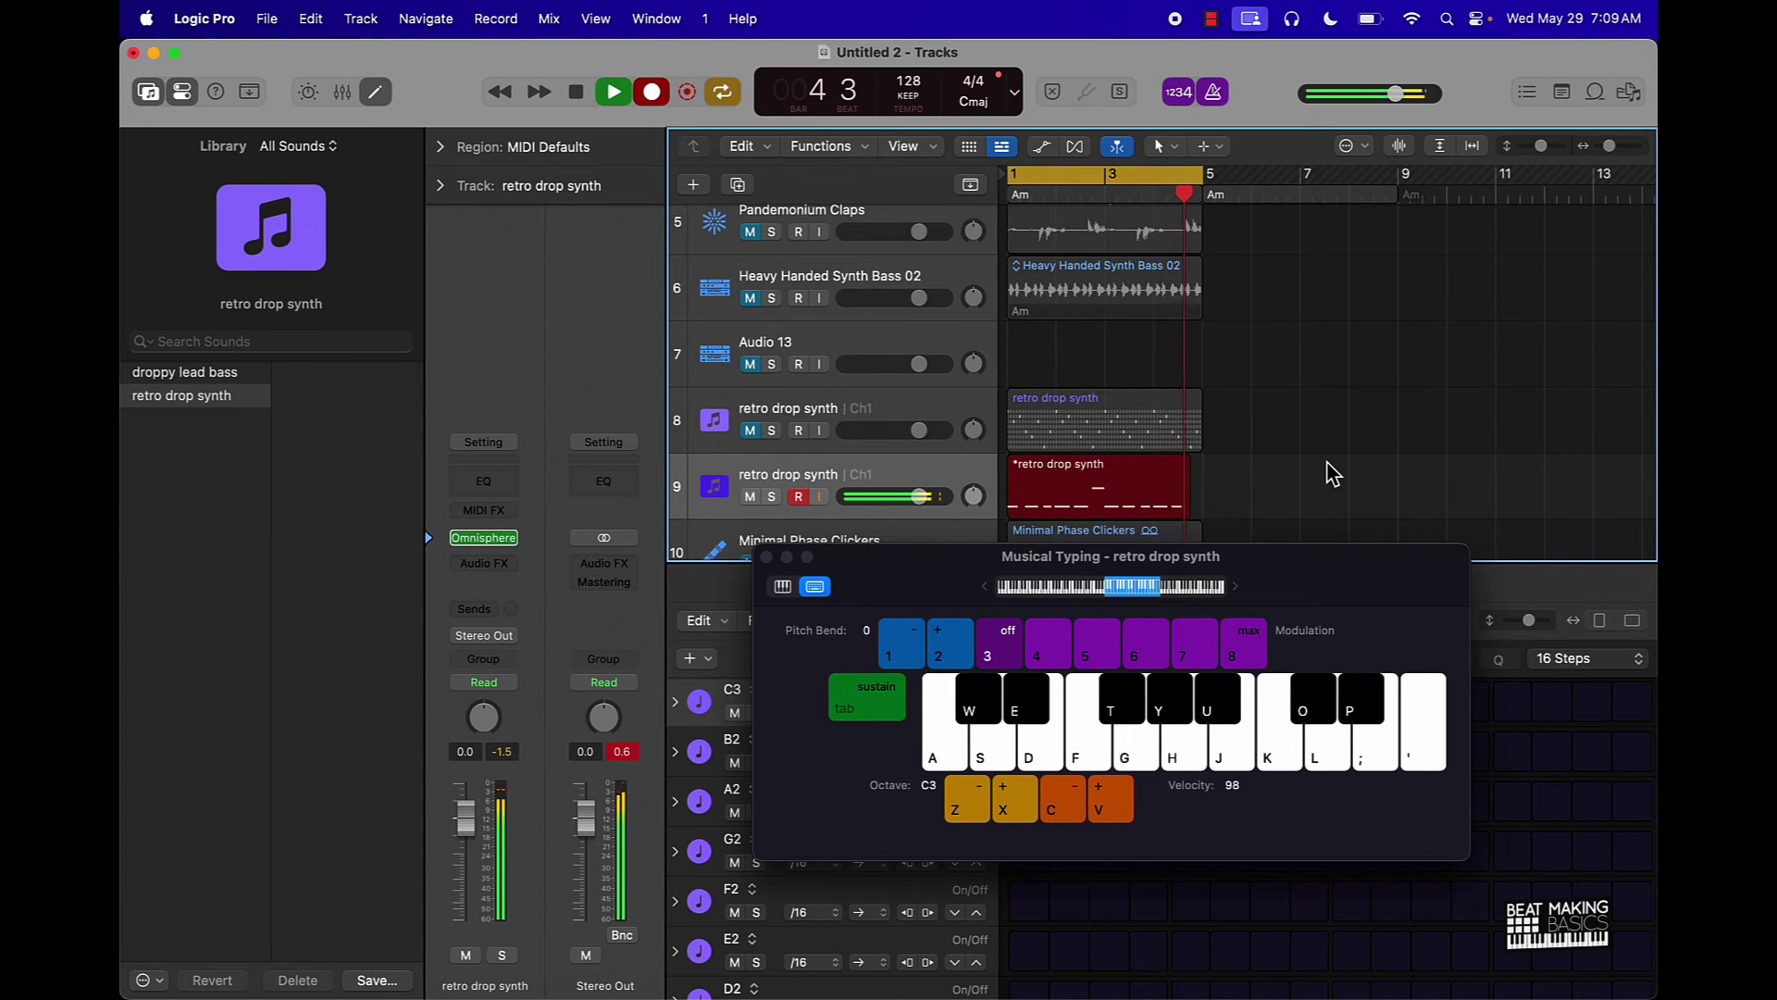
key(g)
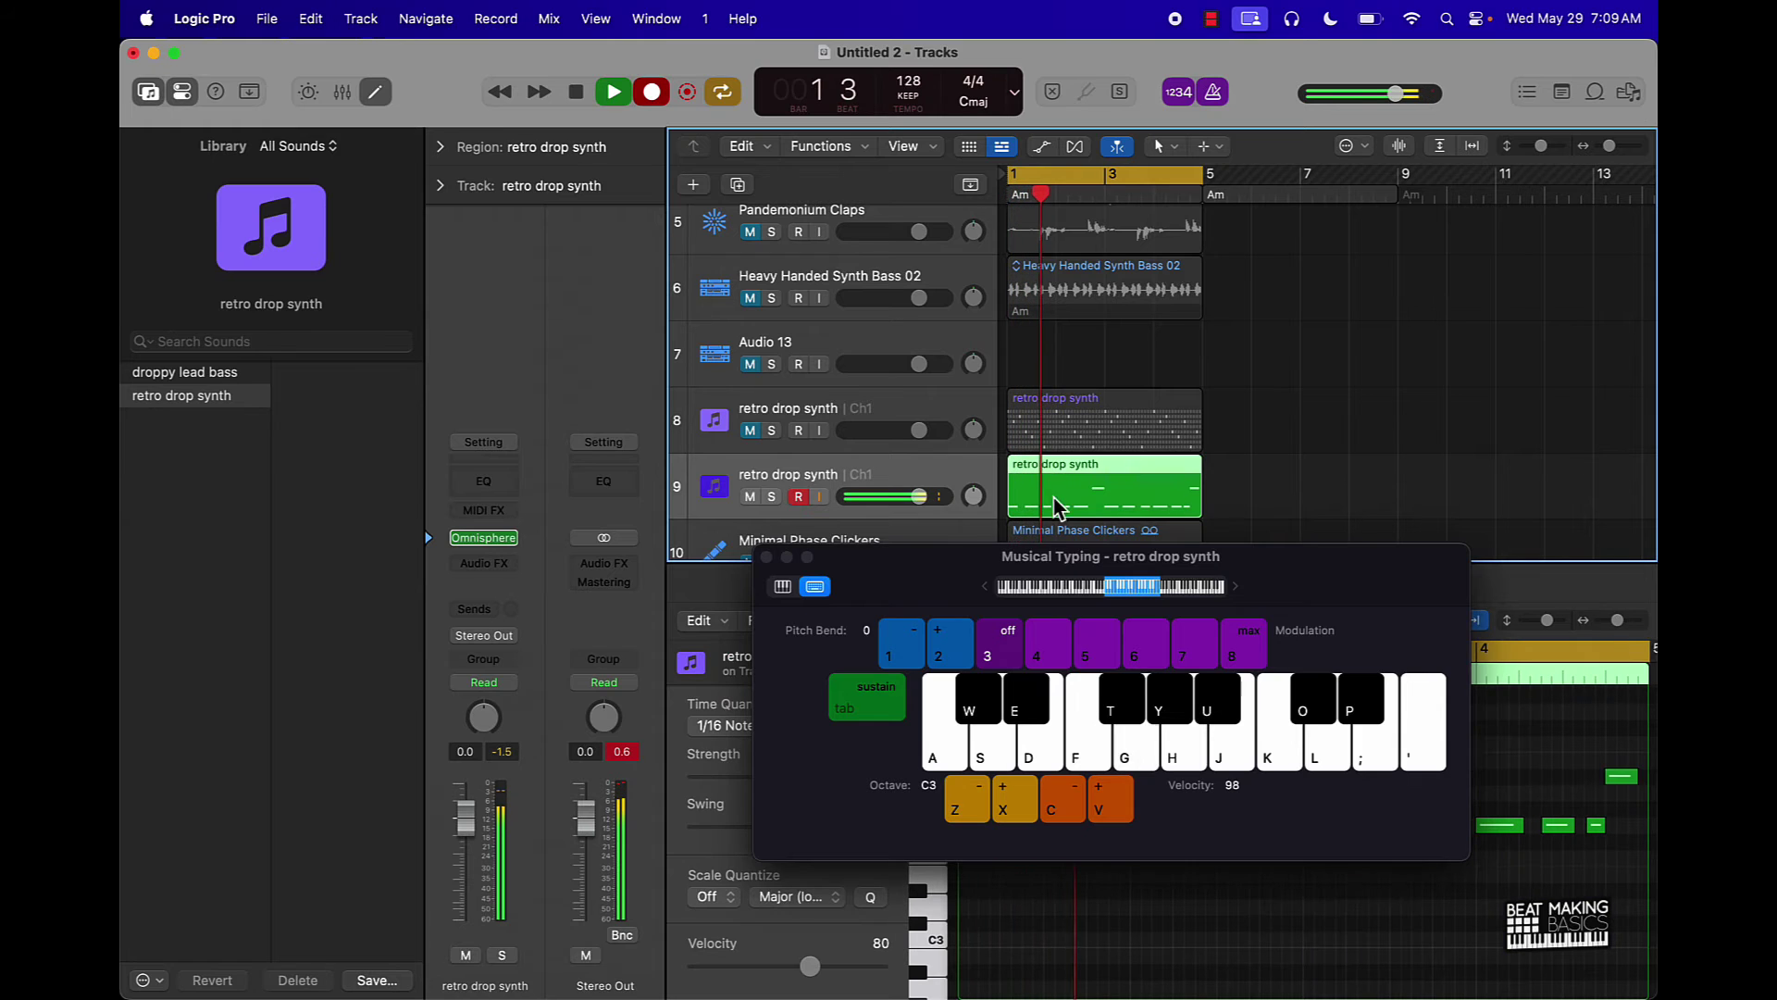
click(766, 556)
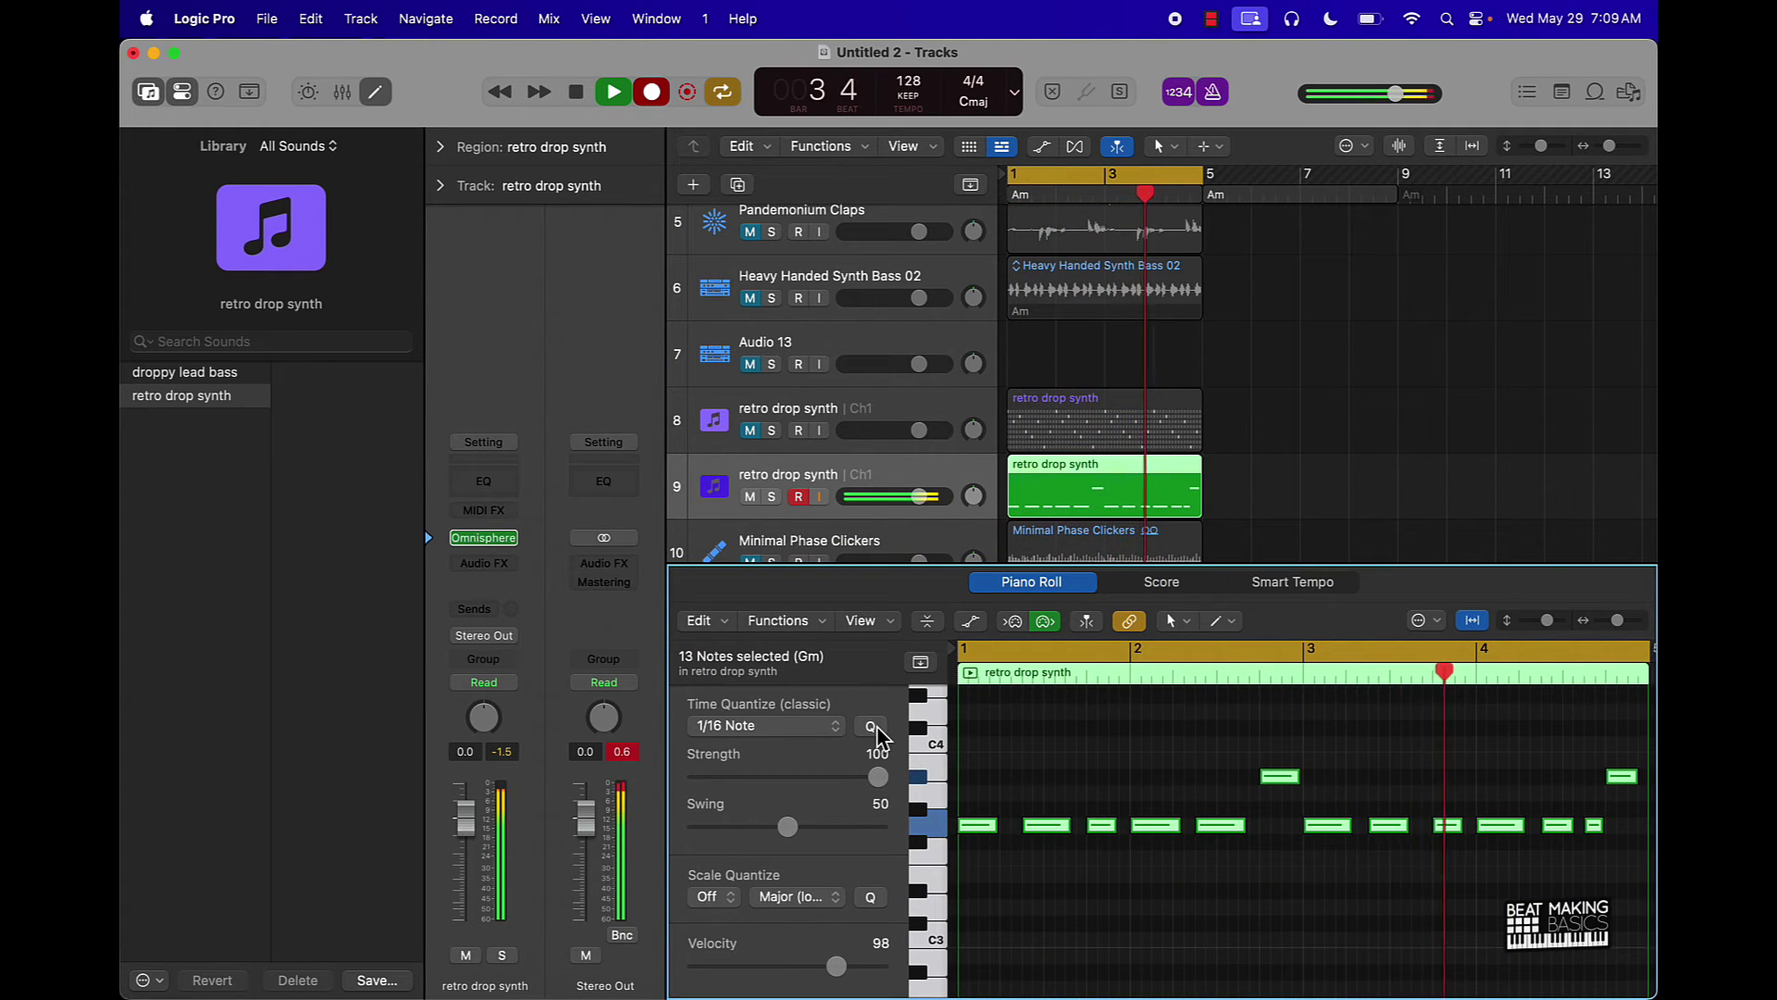
click(646, 96)
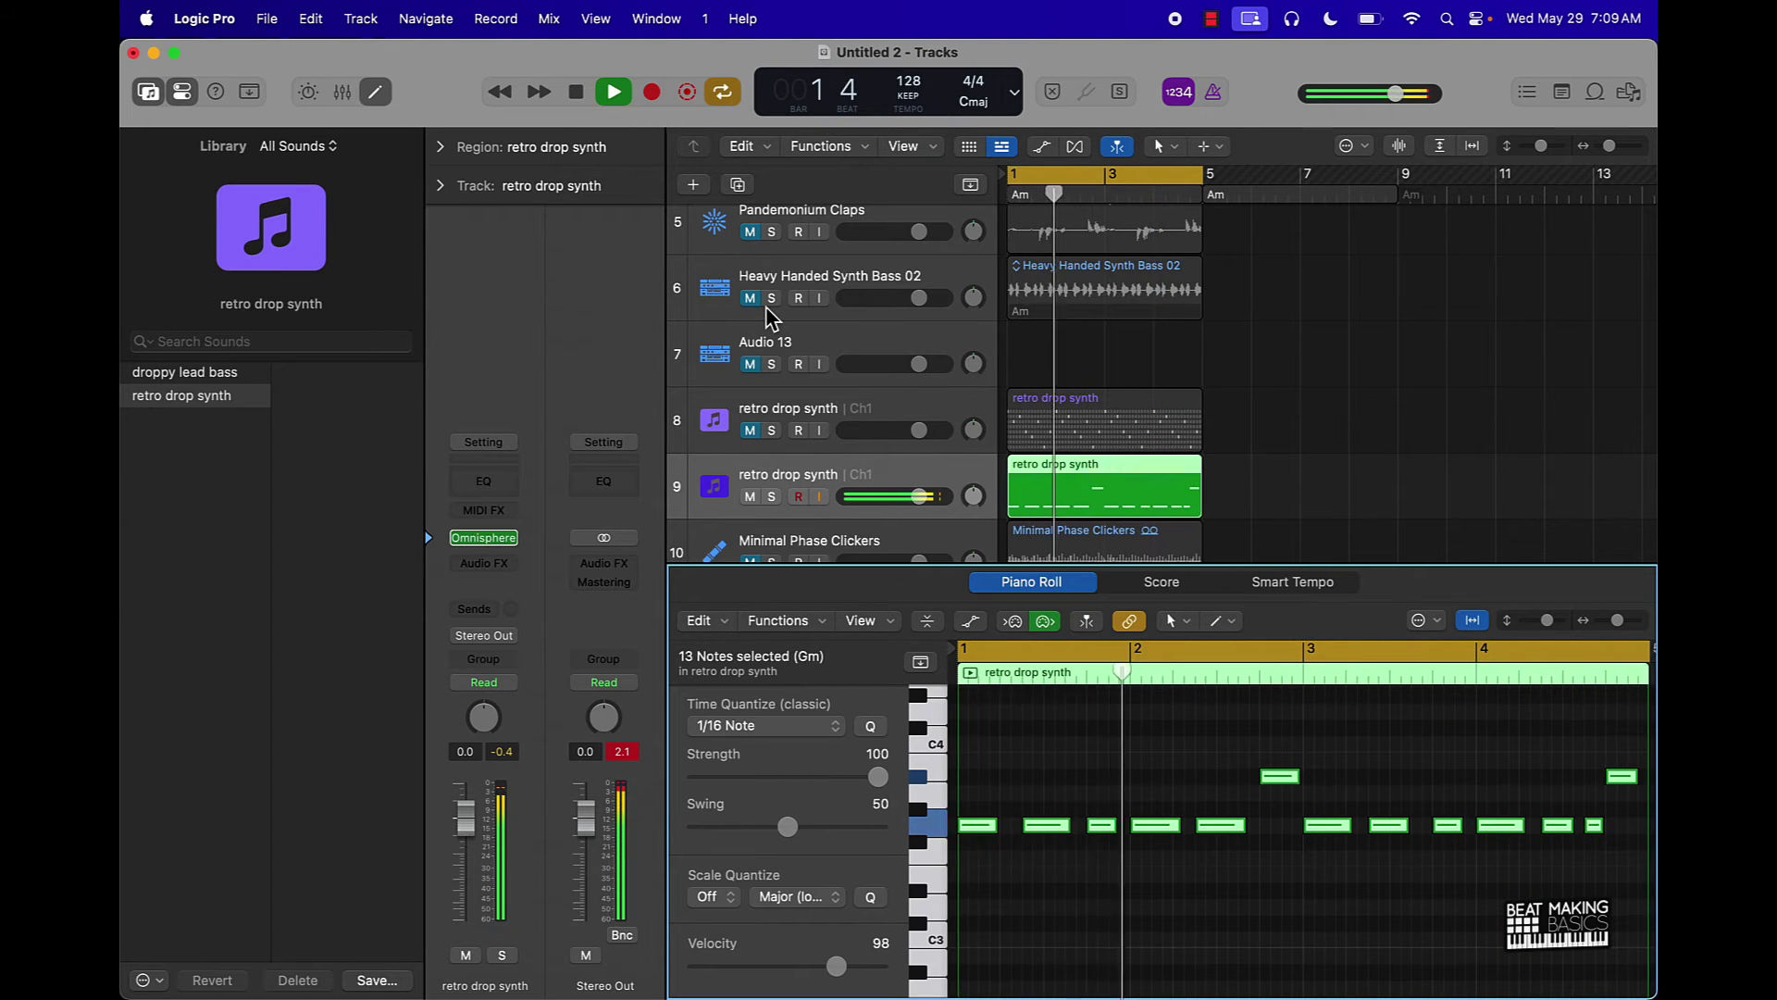
Hide the Library and duplicate the recorded melody track without its region
key(y)
key(f)
key(f)
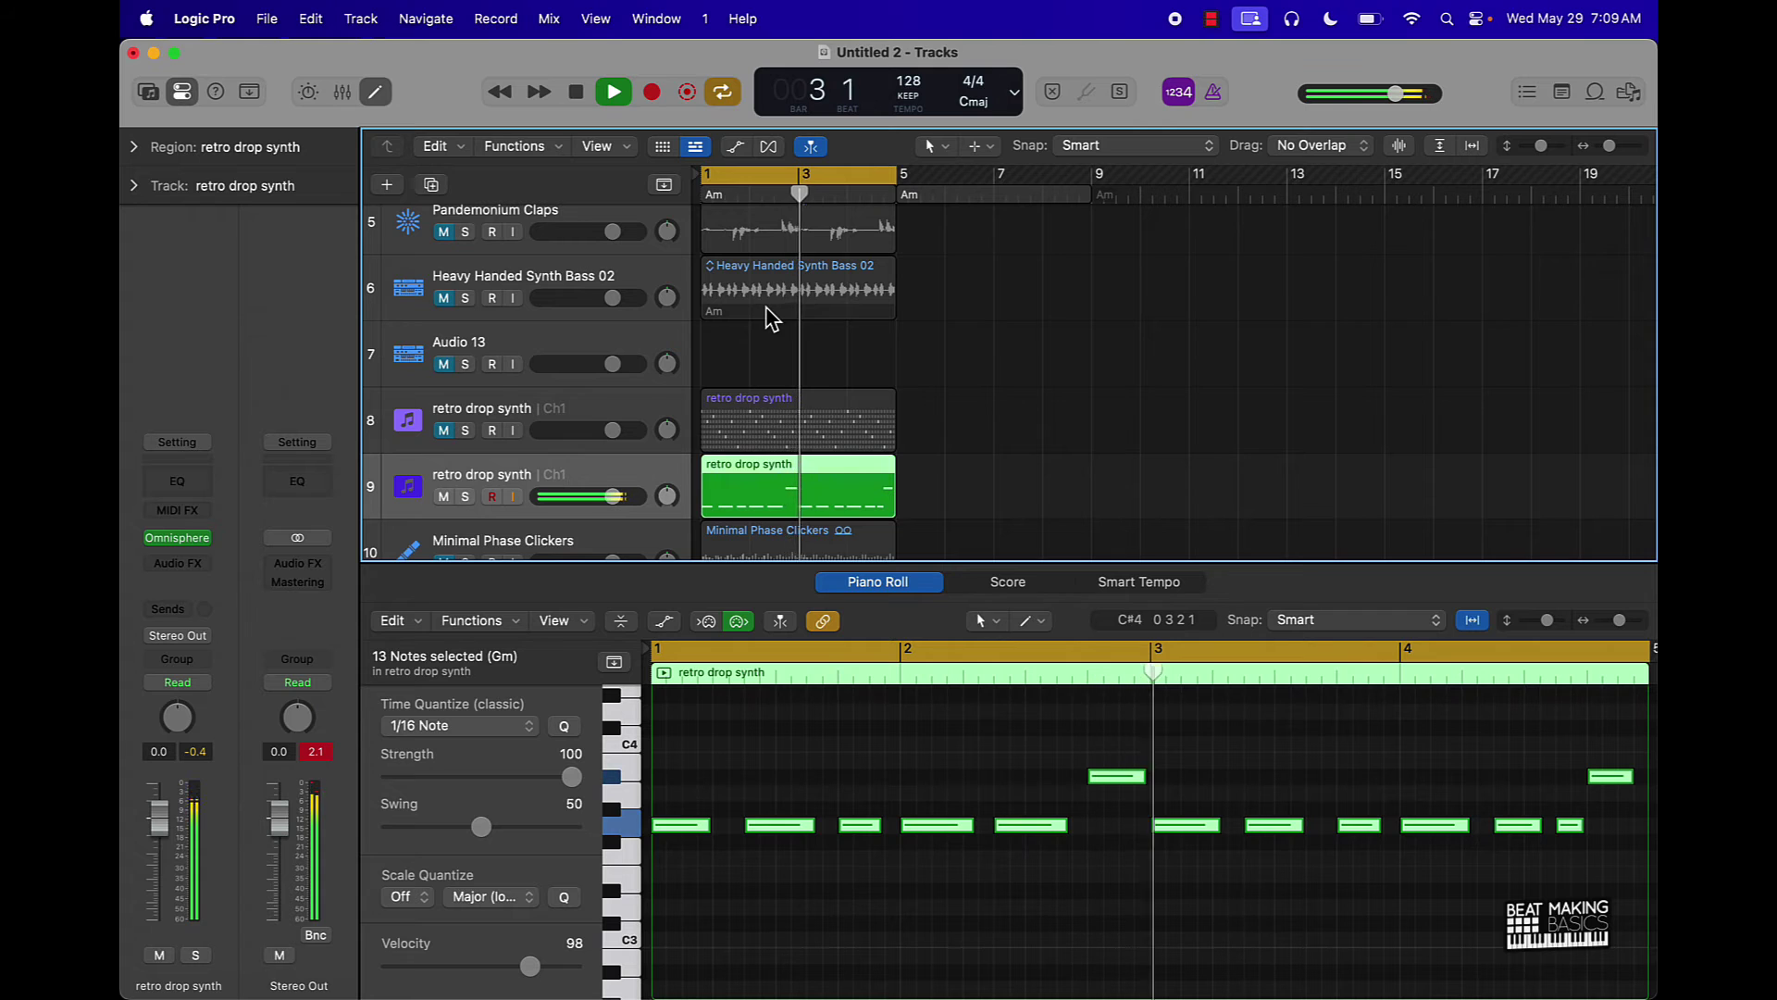
key(super+d)
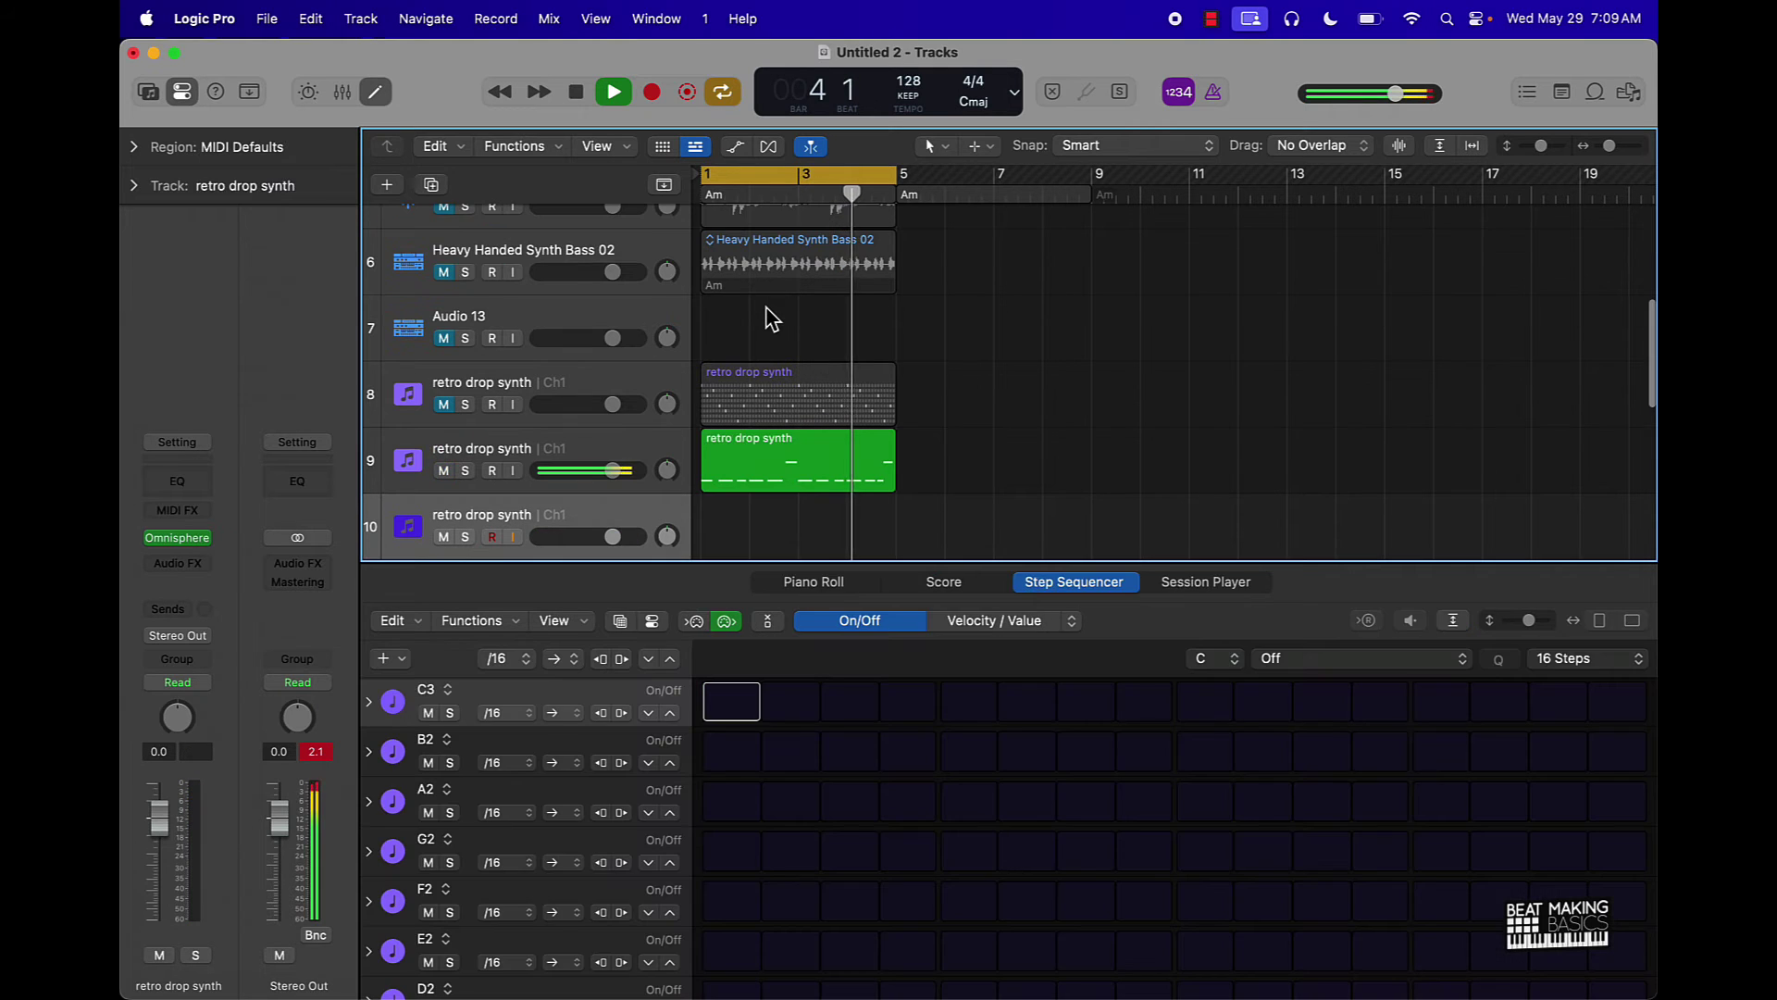
Show Musical Typing and try higher notes on the new duplicate track over the playing melody
key(e)
key(e)
key(super+k)
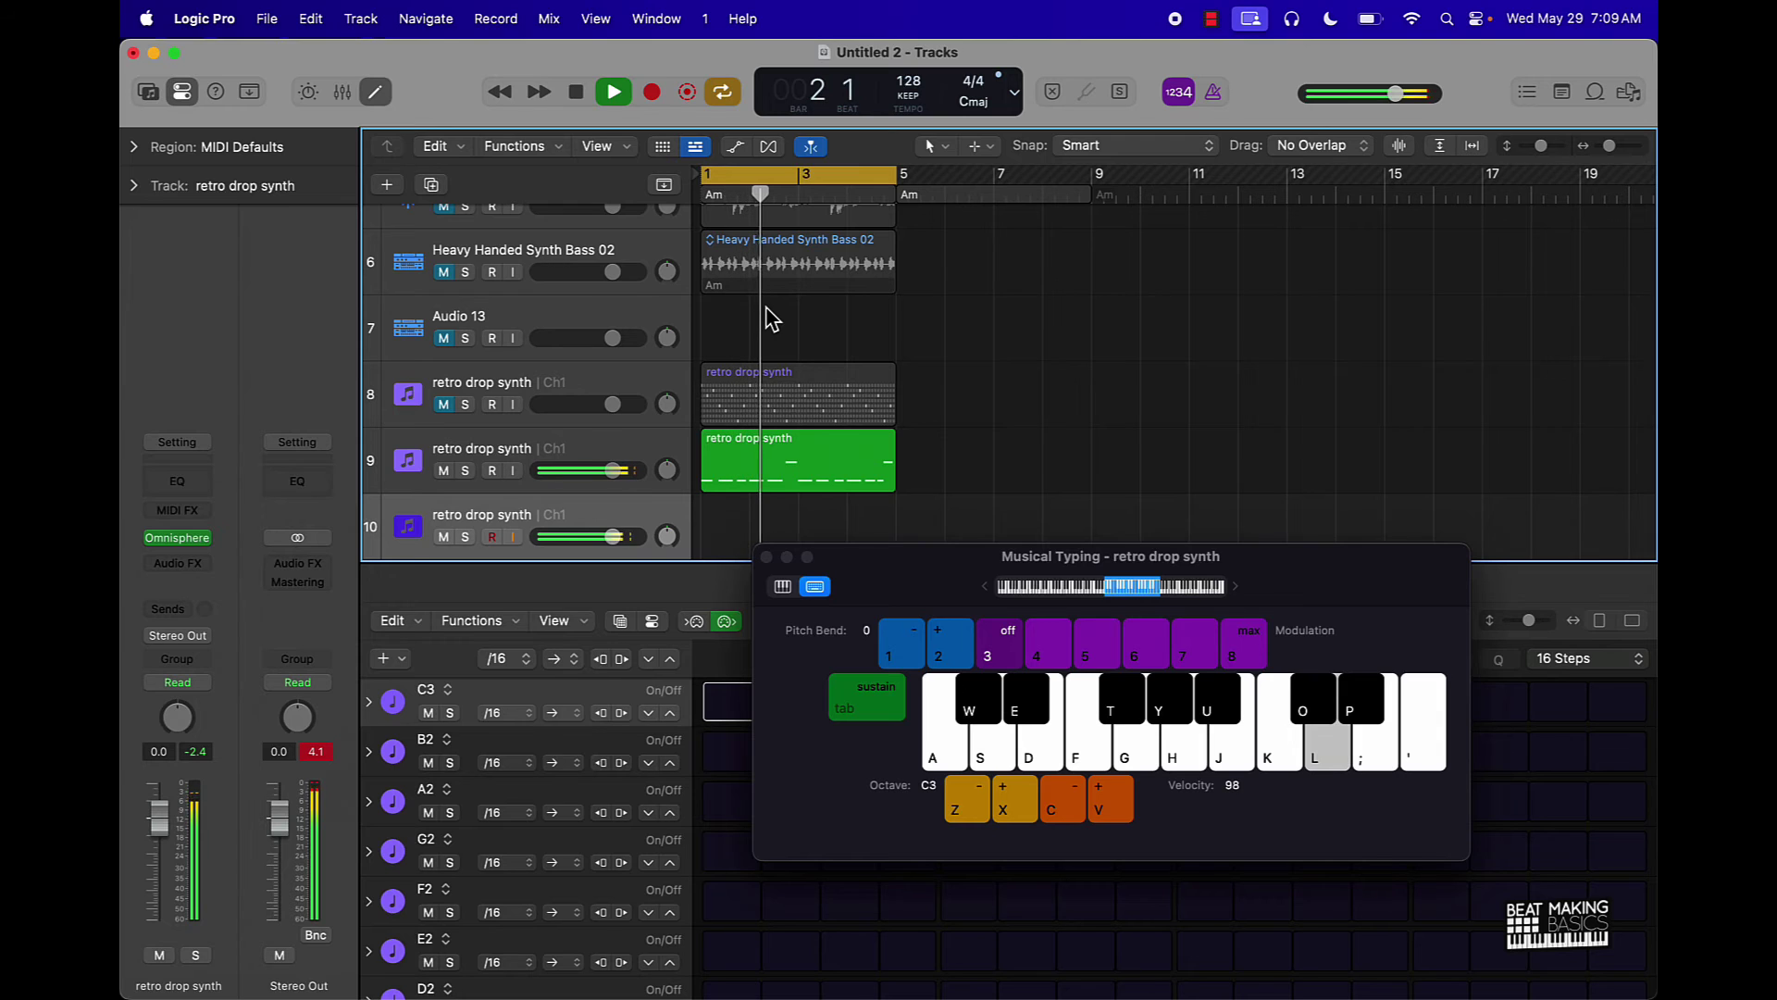
key(l)
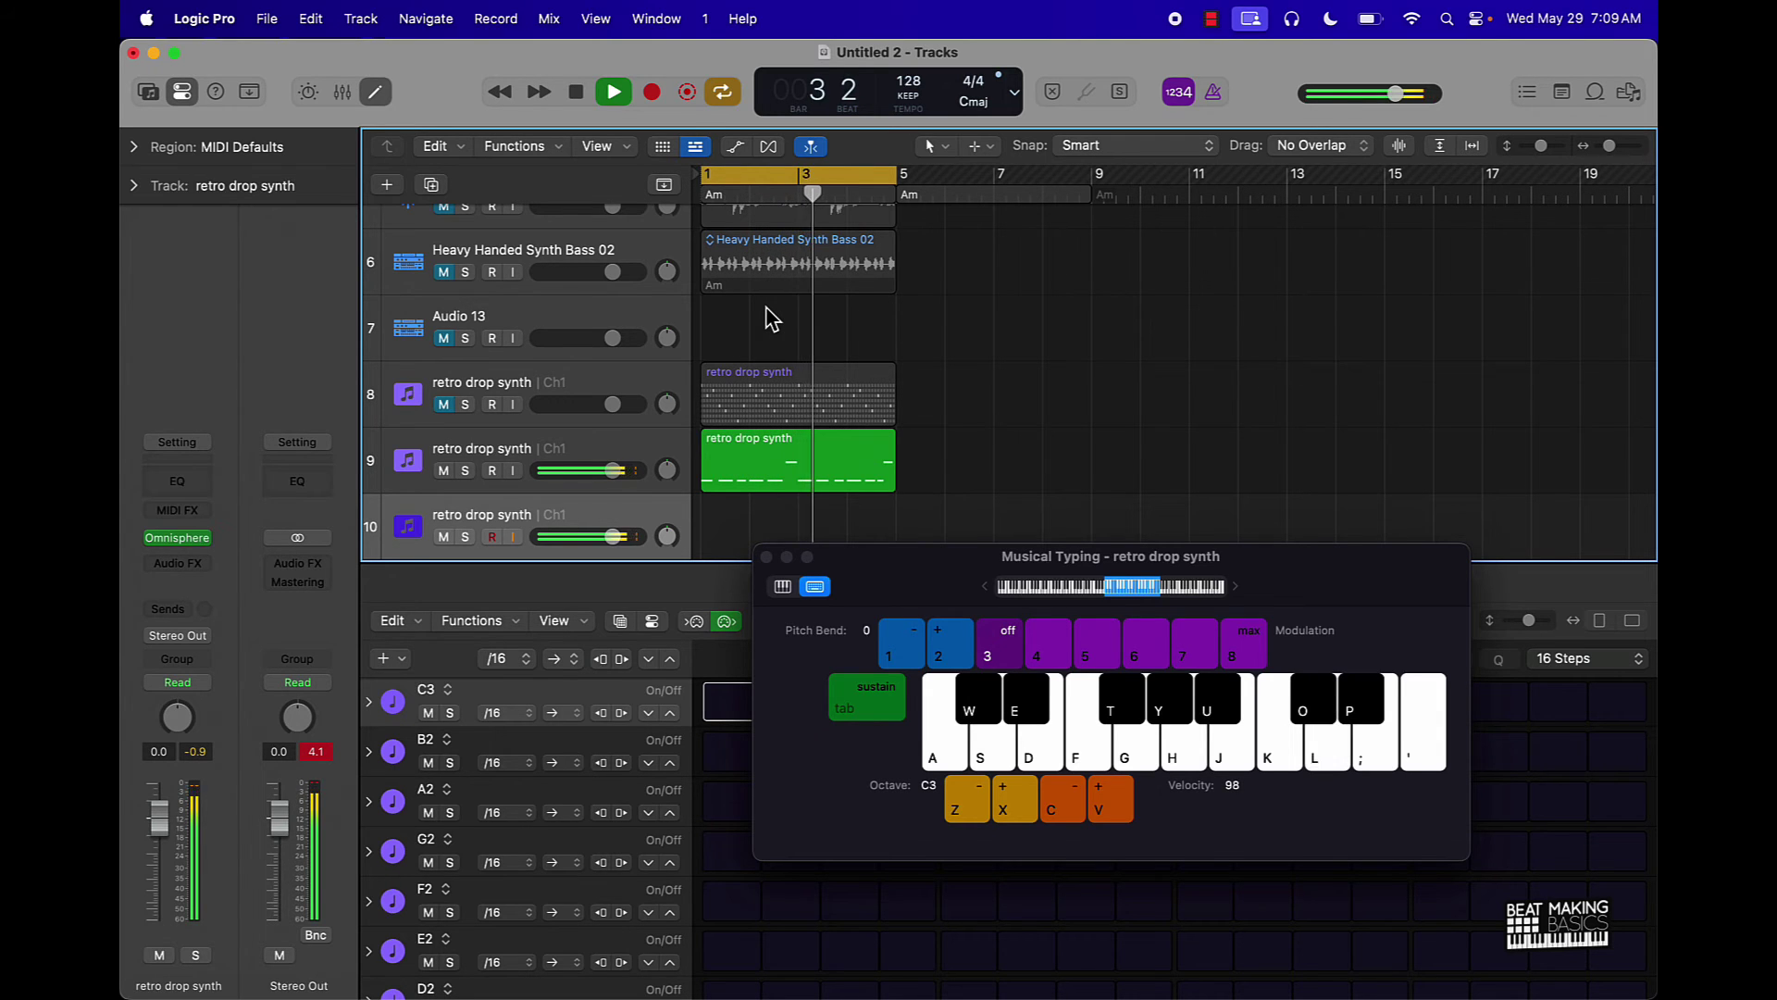
Raise the Musical Typing octave to C4 and rehearse high D notes over the looping melody
key(x)
key(l)
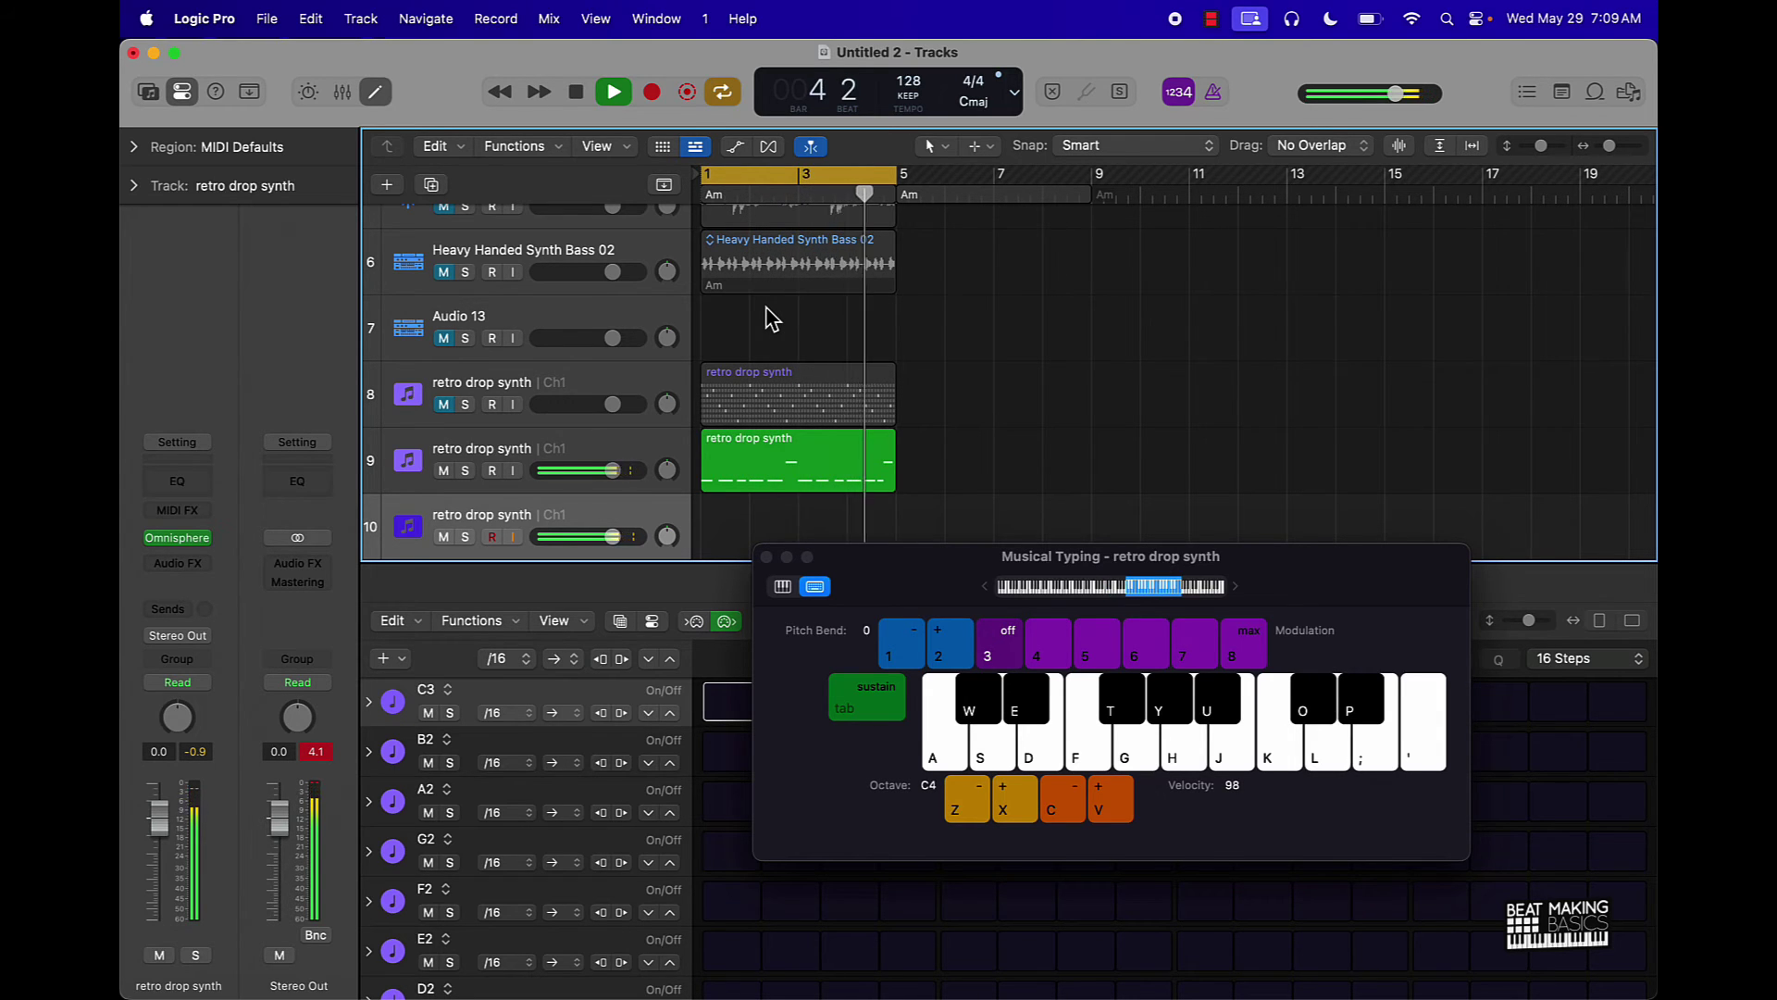
key(l)
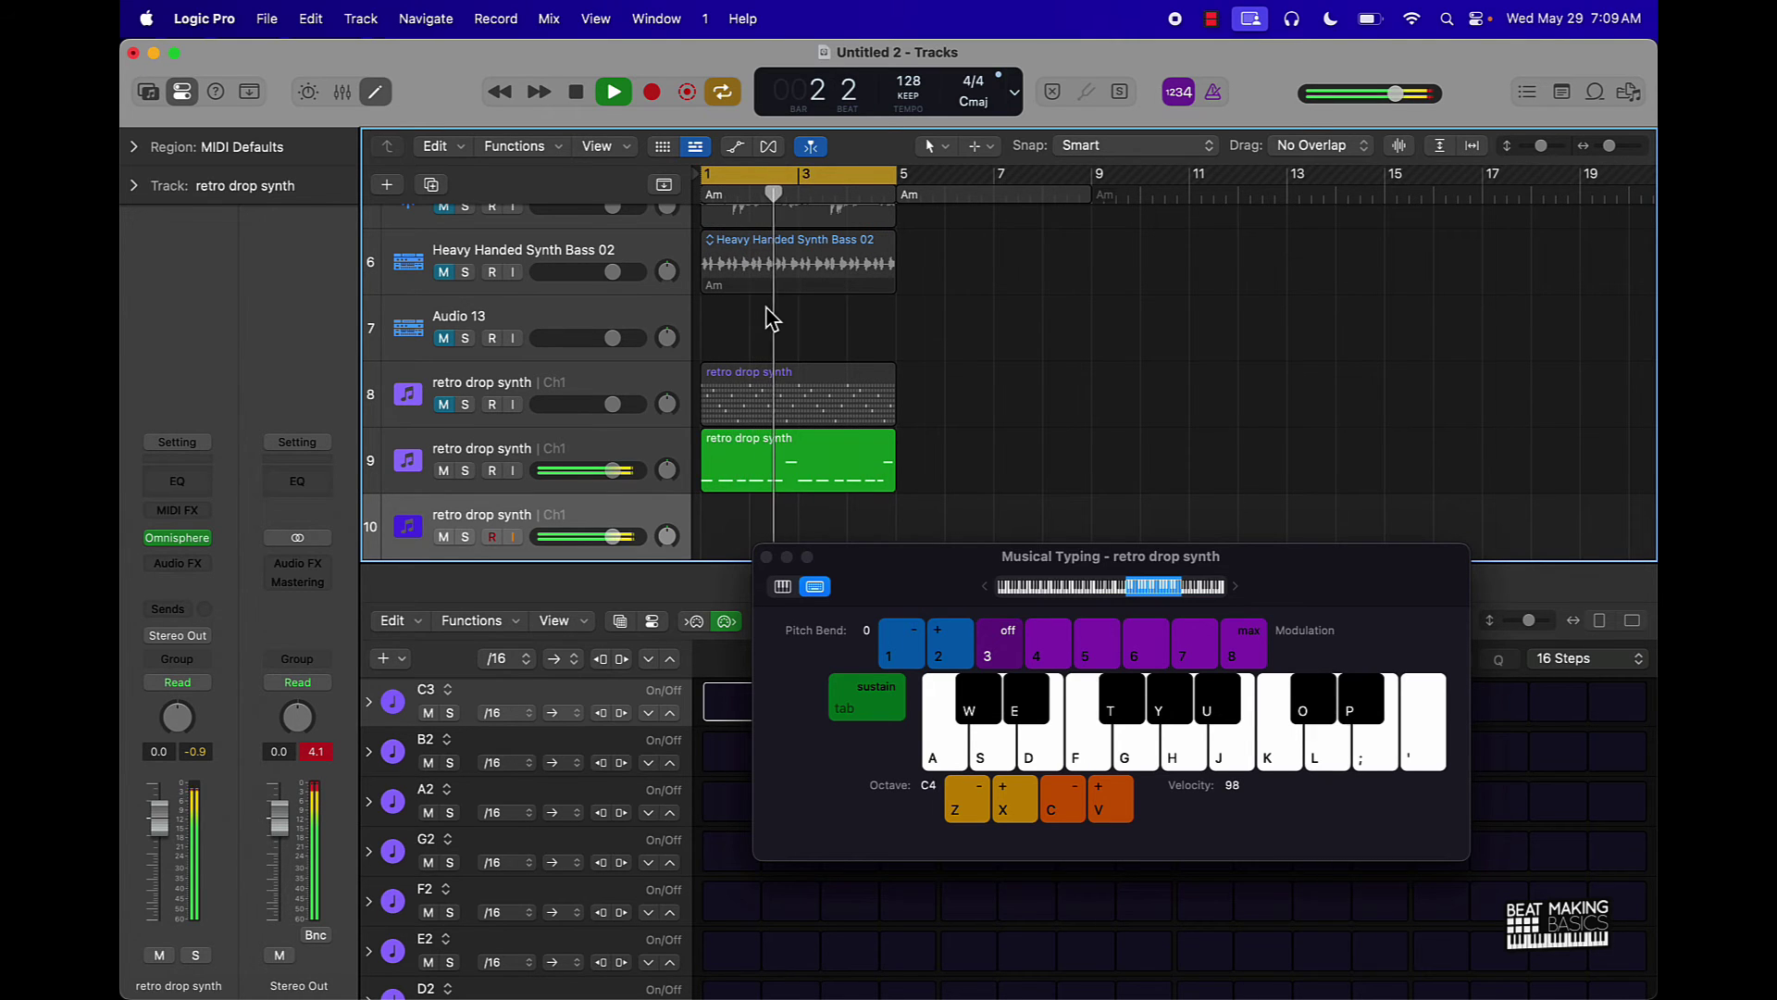
key(l)
key(l)
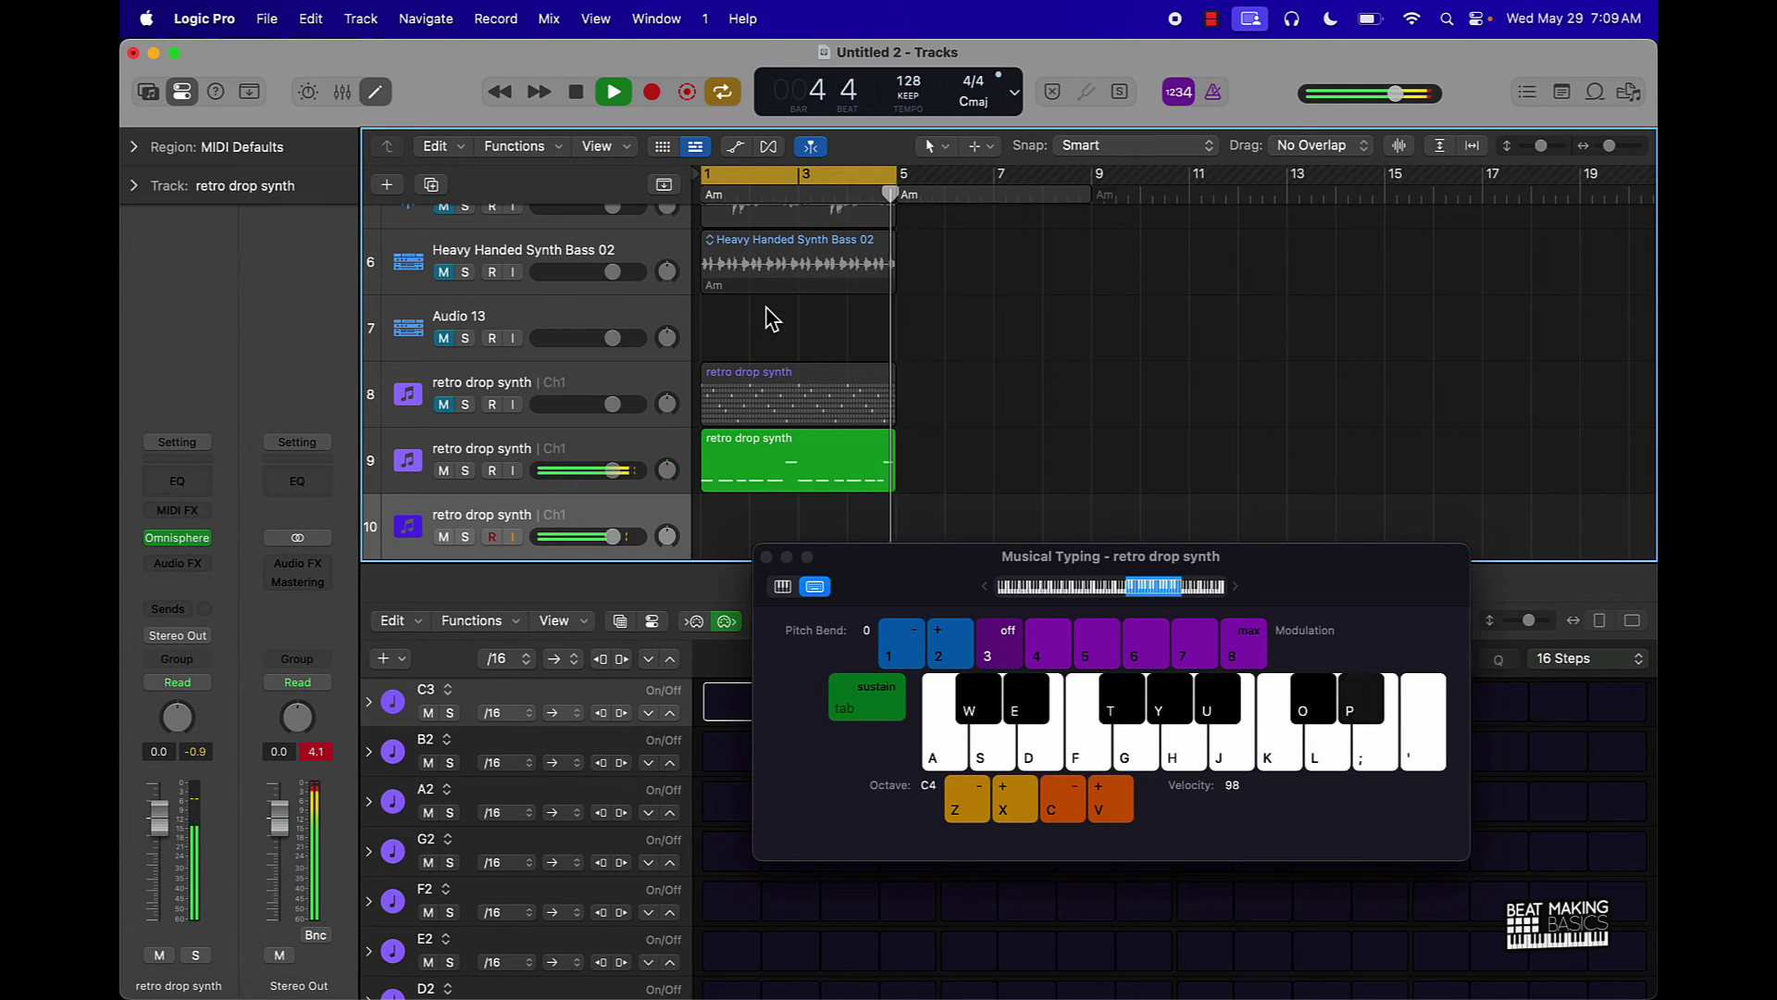
Record a four-bar part on D and D# on the new duplicate track, stop the transport and close Musical Typing
key(r)
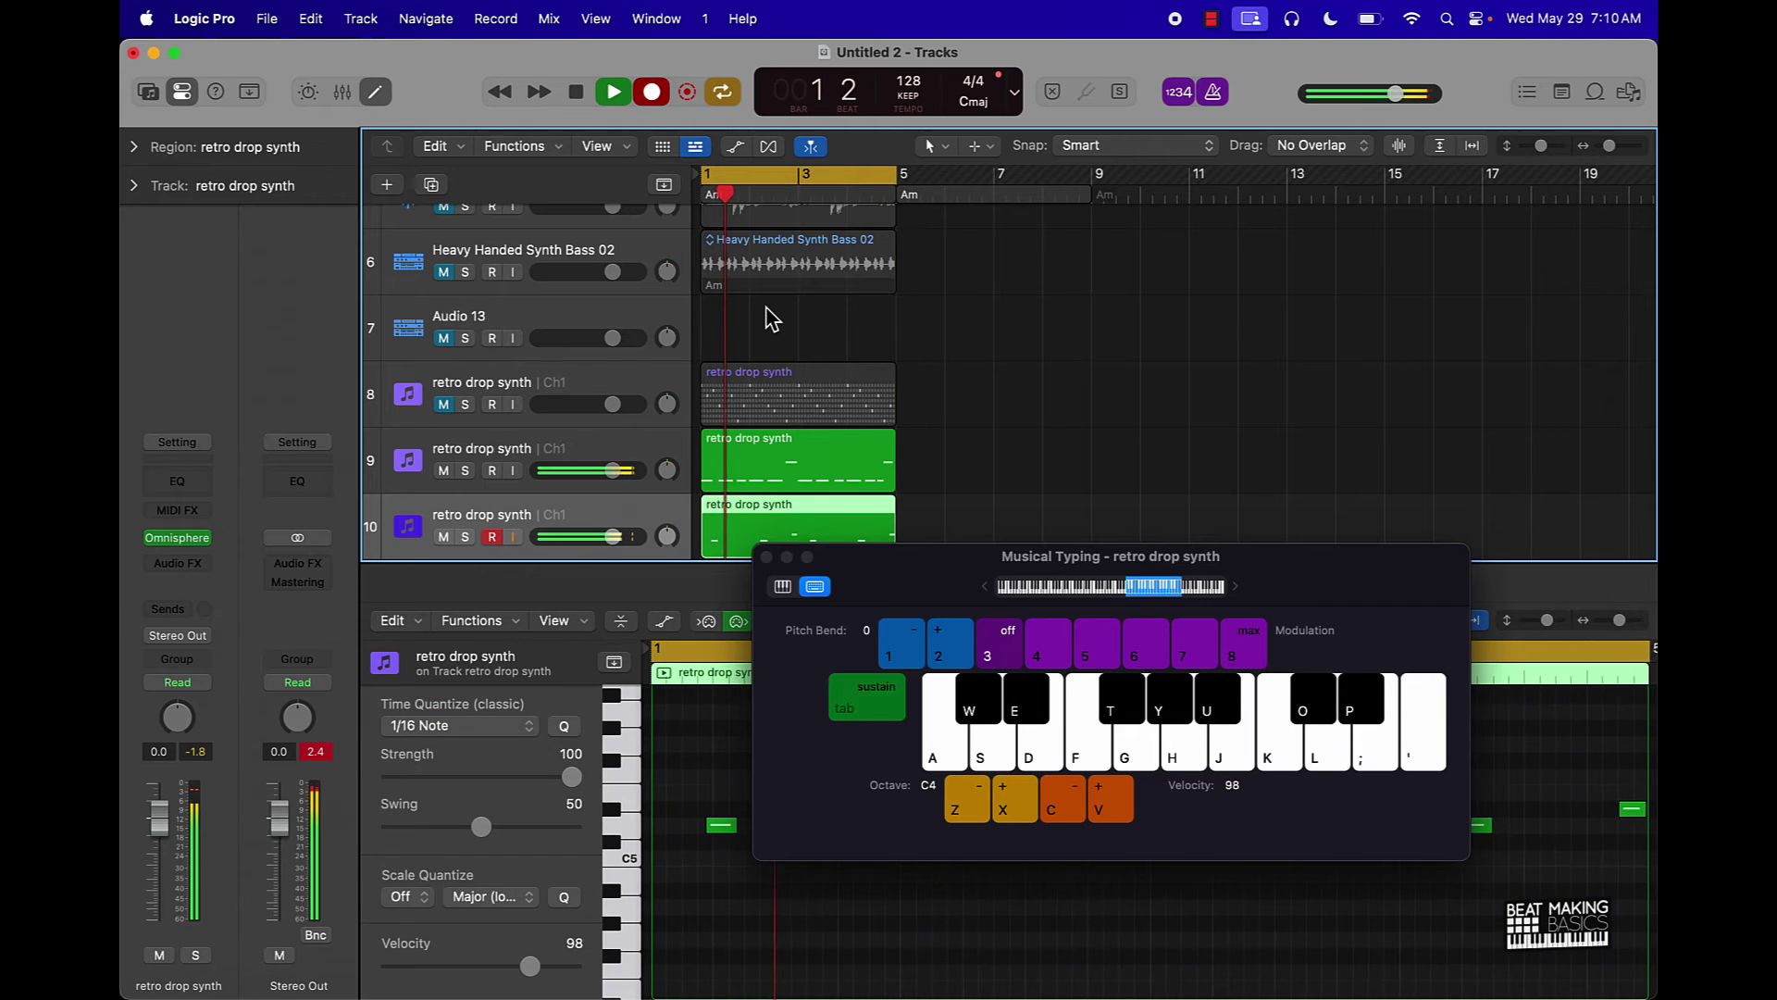
key(space)
click(768, 557)
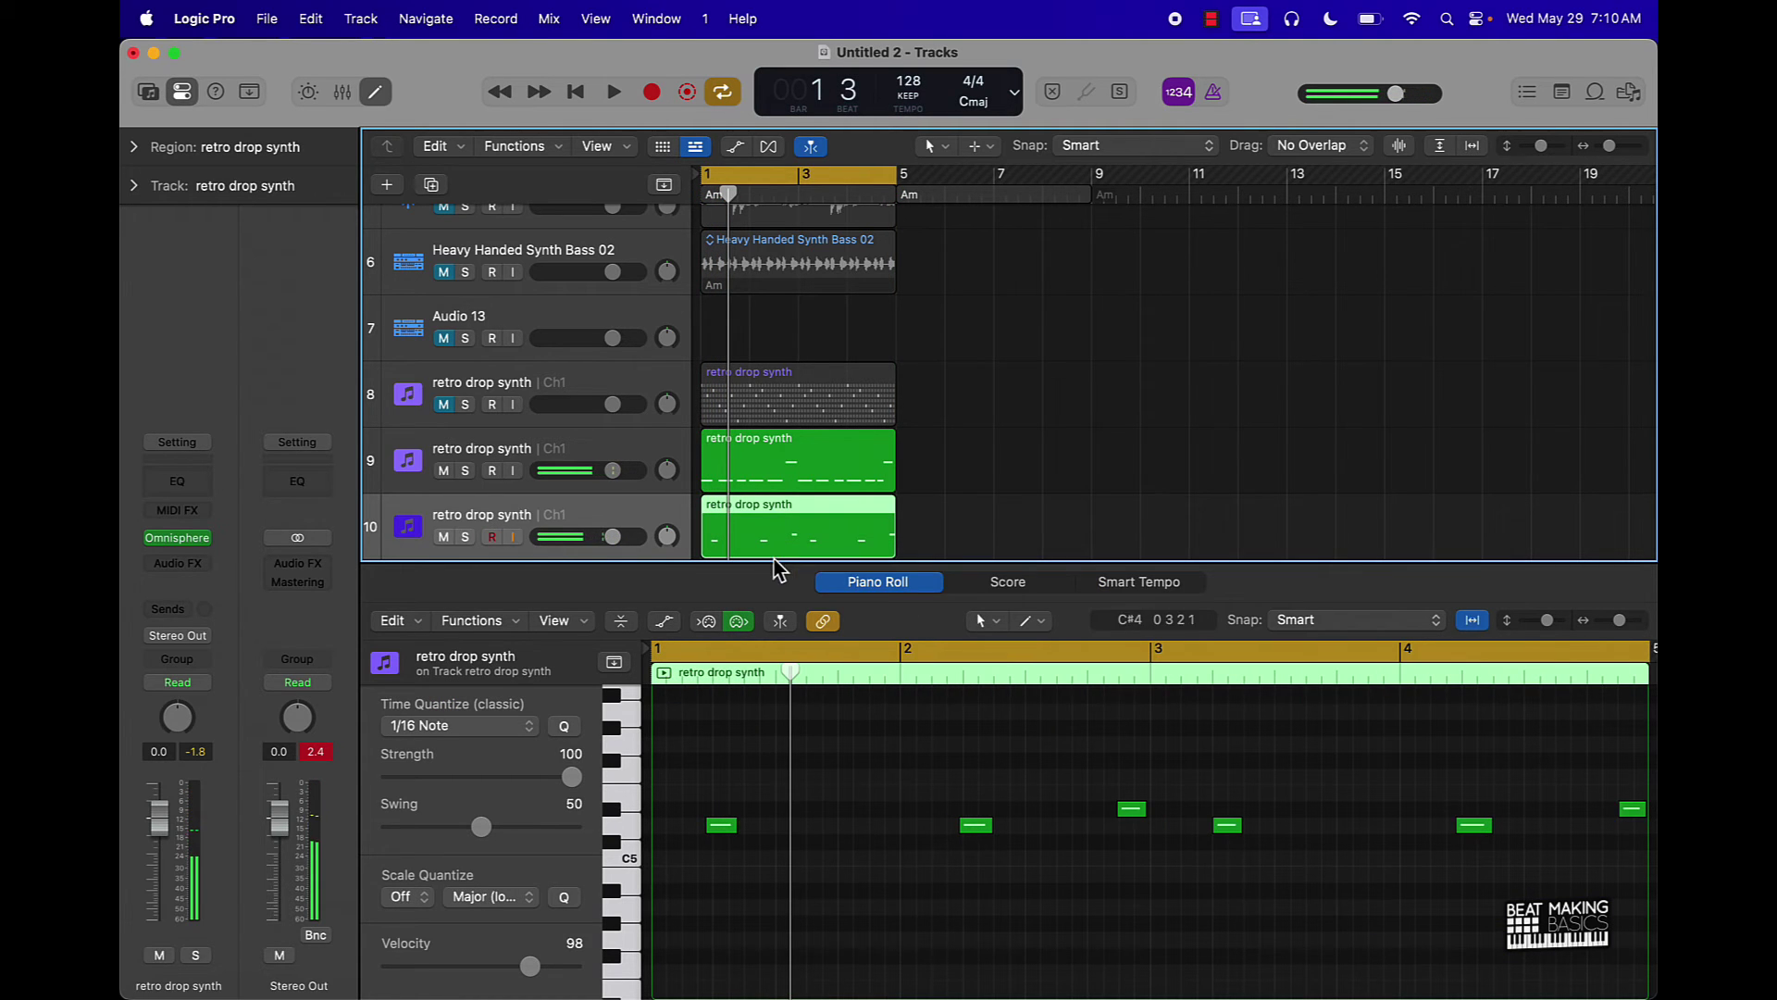
Quantize all notes of the newly recorded region to 1/8 Note and play back the loop
click(939, 804)
key(super+a)
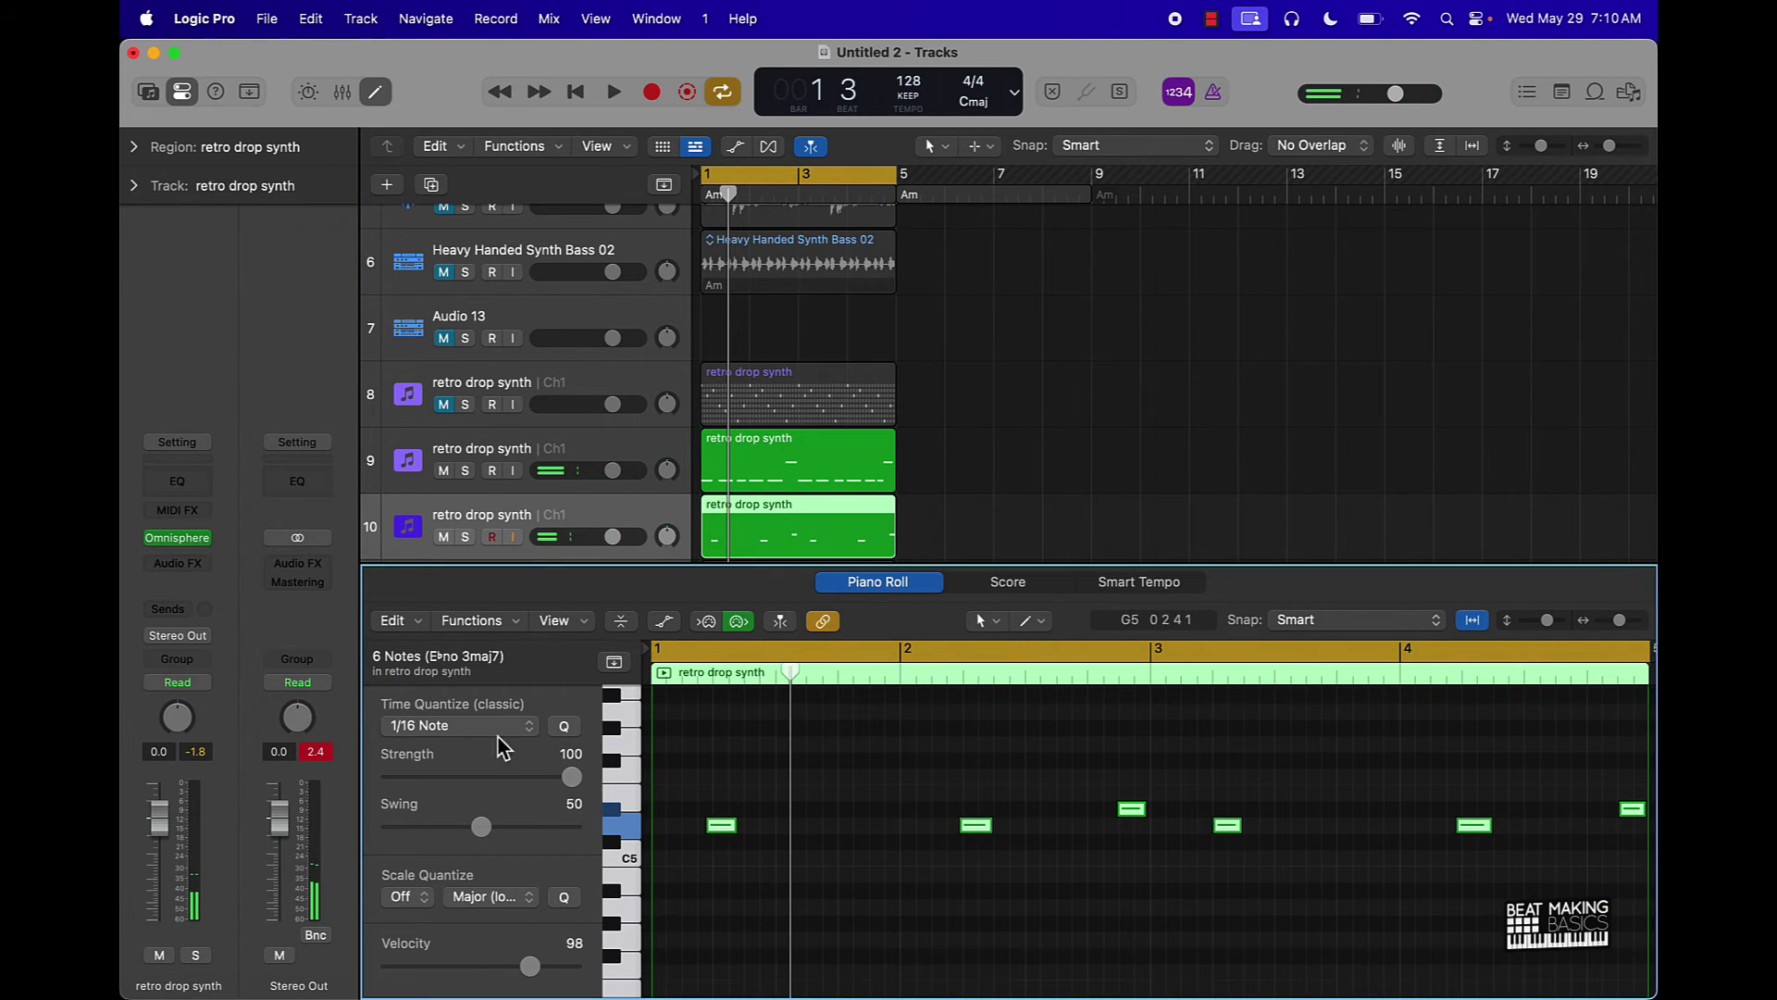
click(545, 731)
click(508, 706)
click(562, 728)
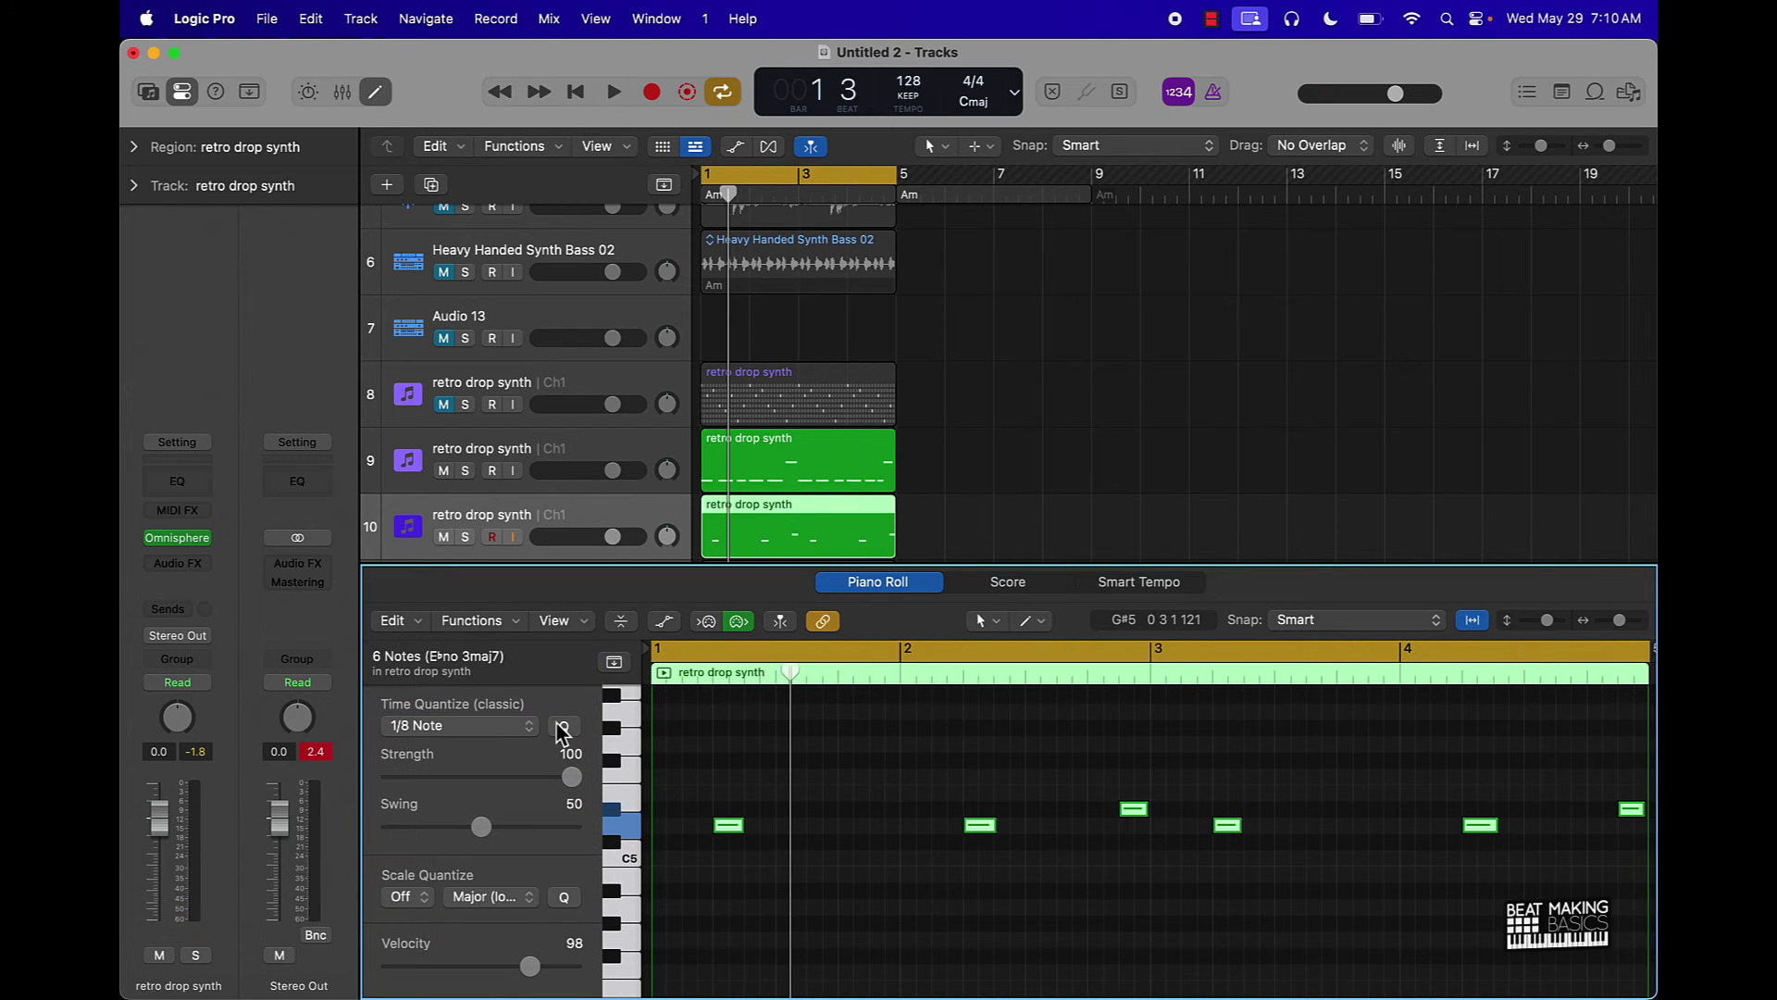
key(space)
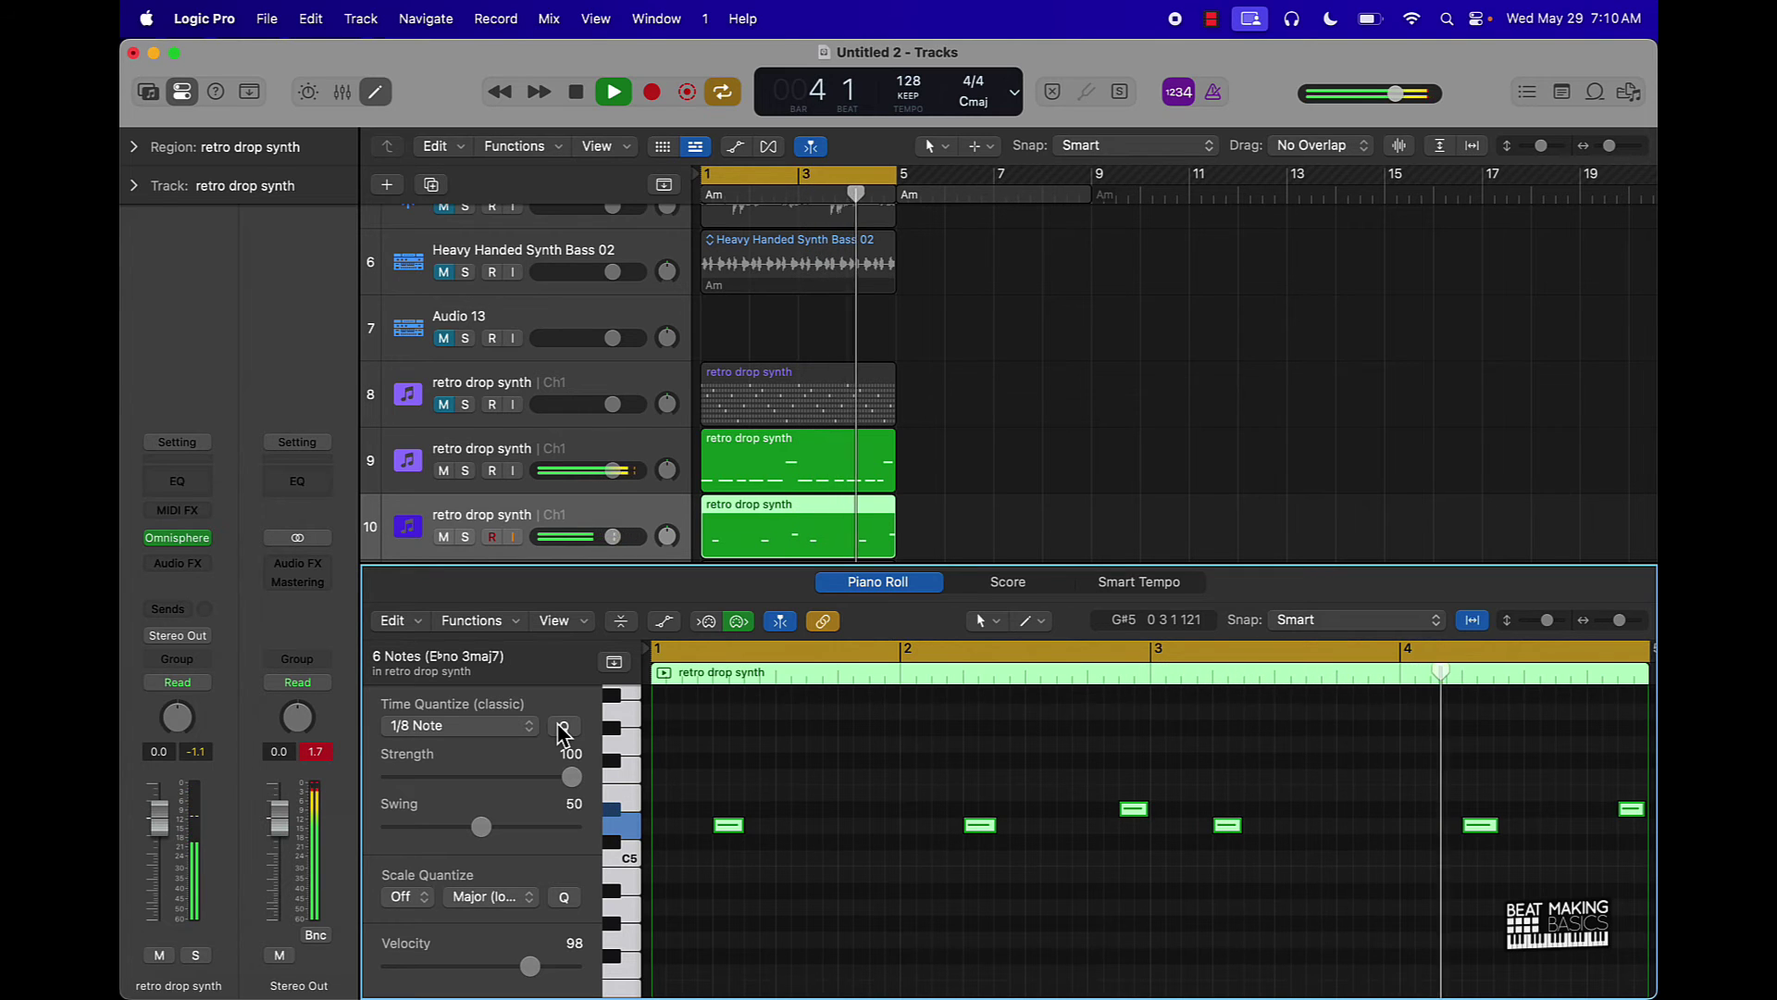
Unmute the step-sequenced synth track and raise its volume, lower both melody tracks, the newest to -3.4 dB, and stop playback
click(443, 404)
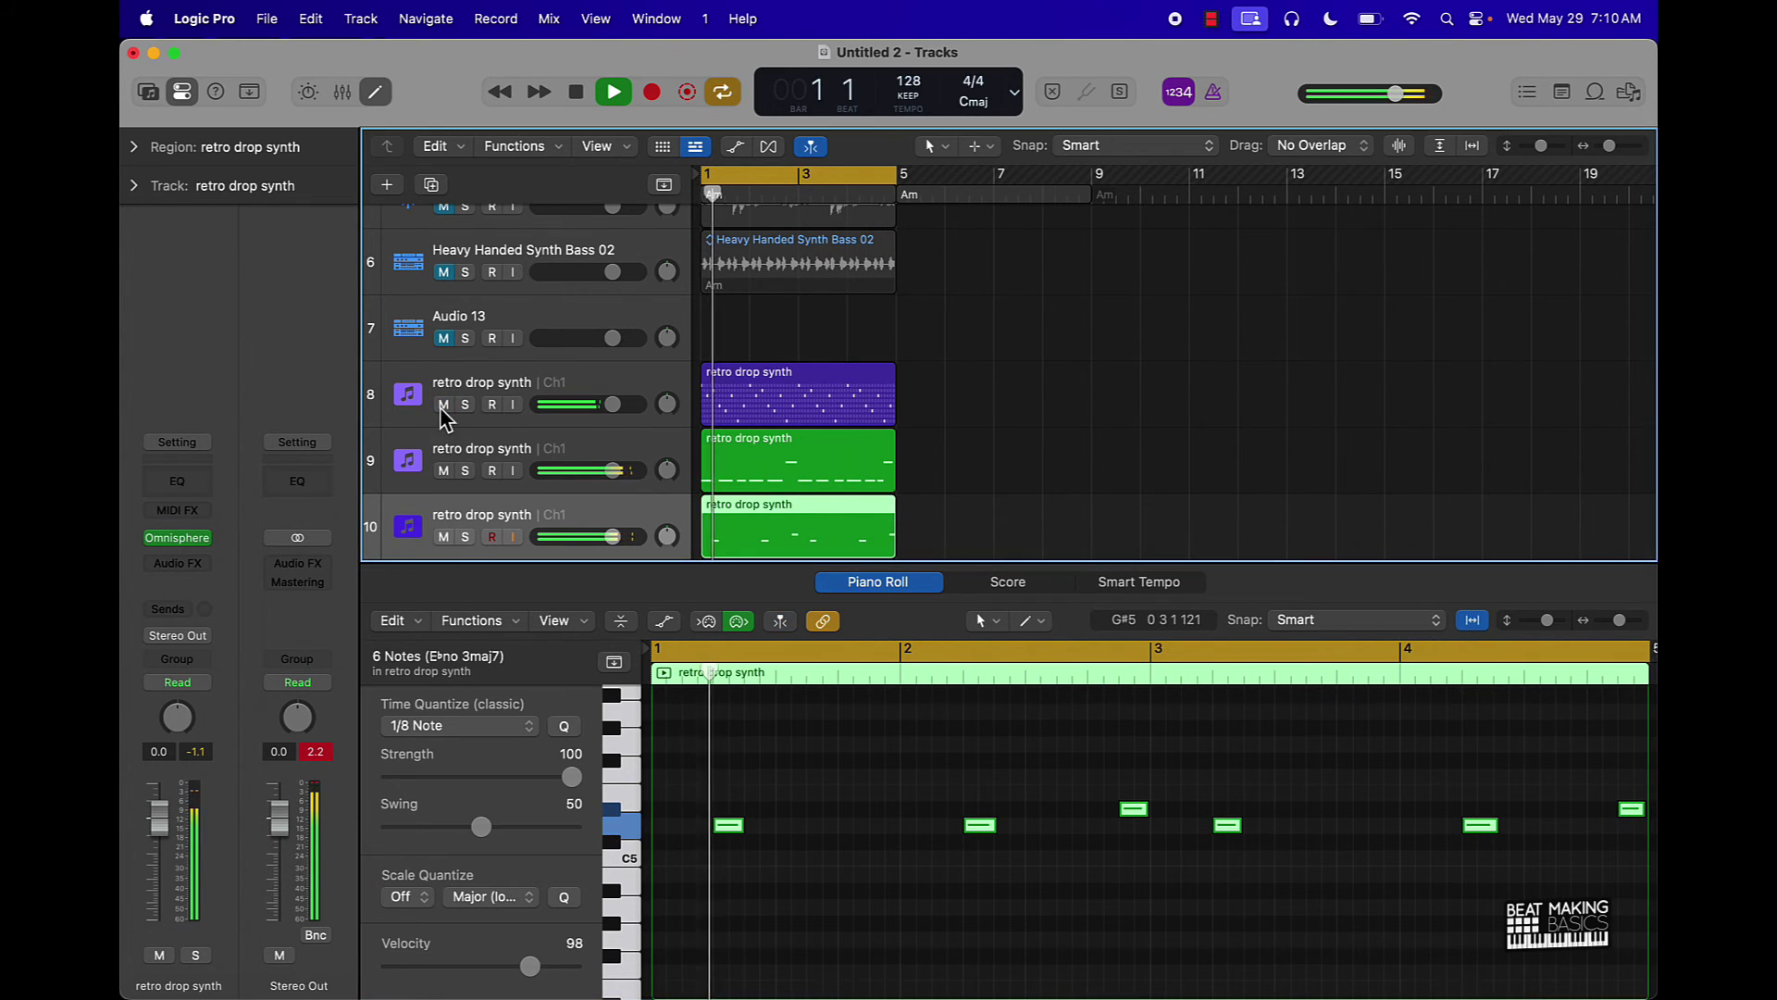
drag(617, 400, 629, 401)
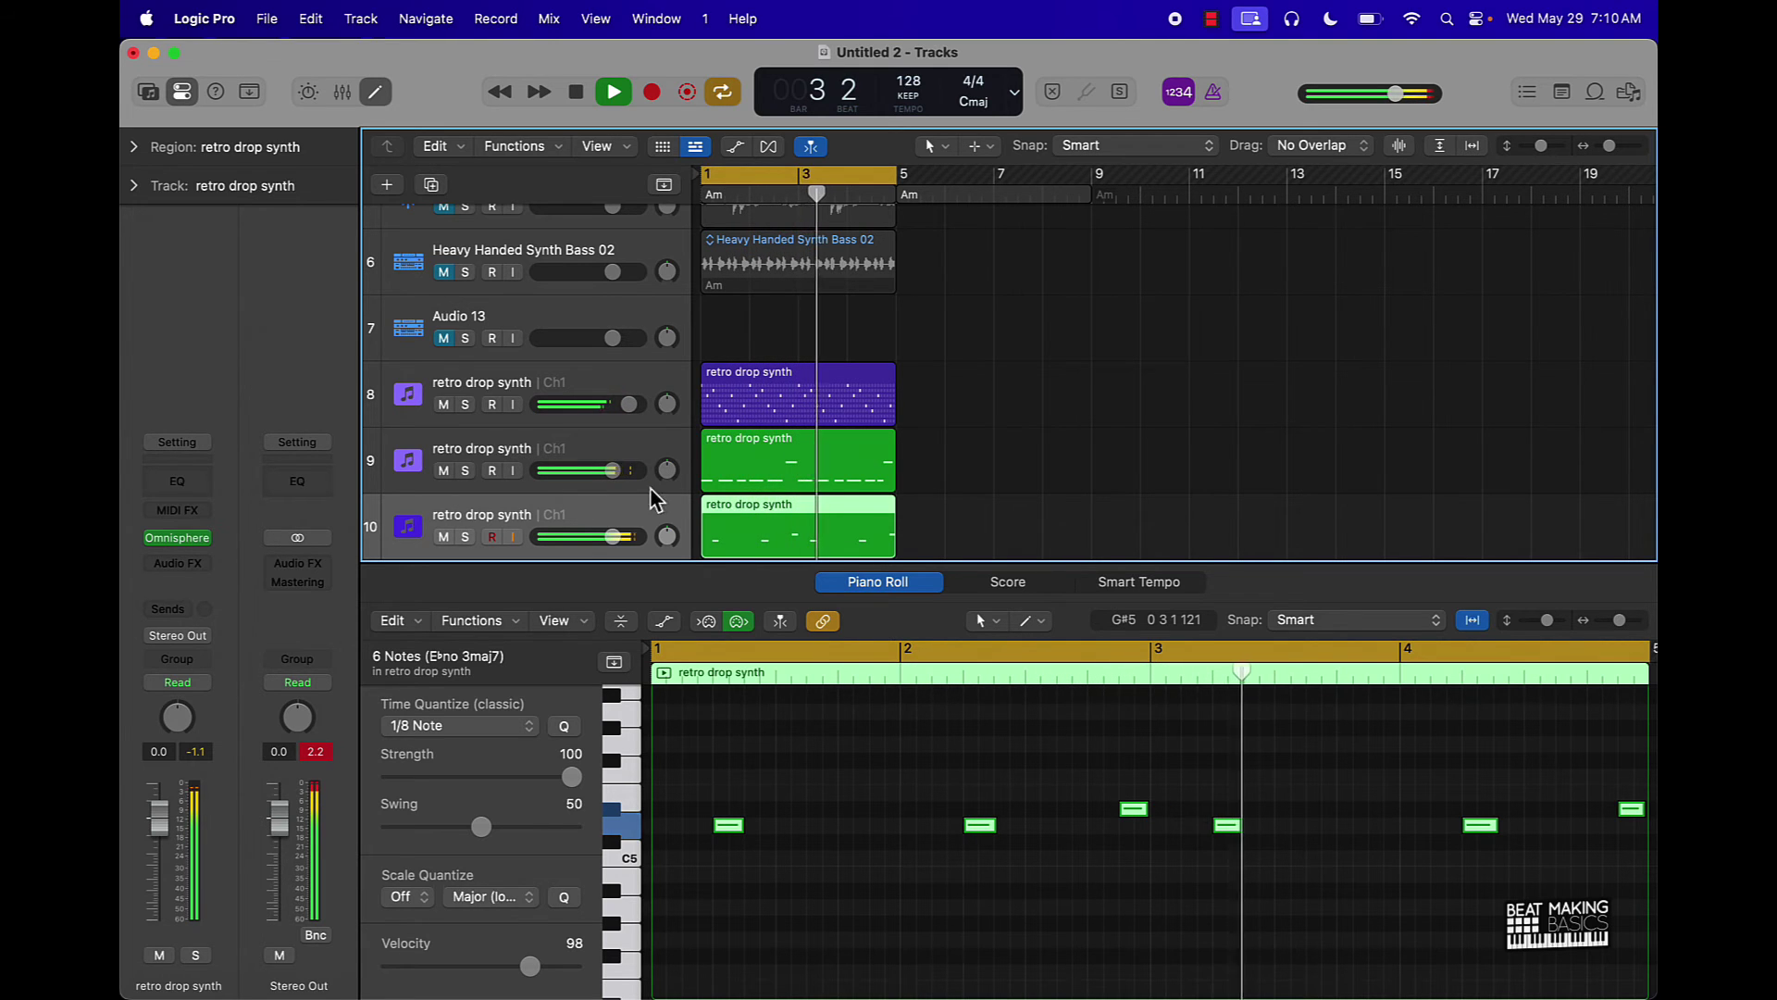
drag(613, 537, 592, 534)
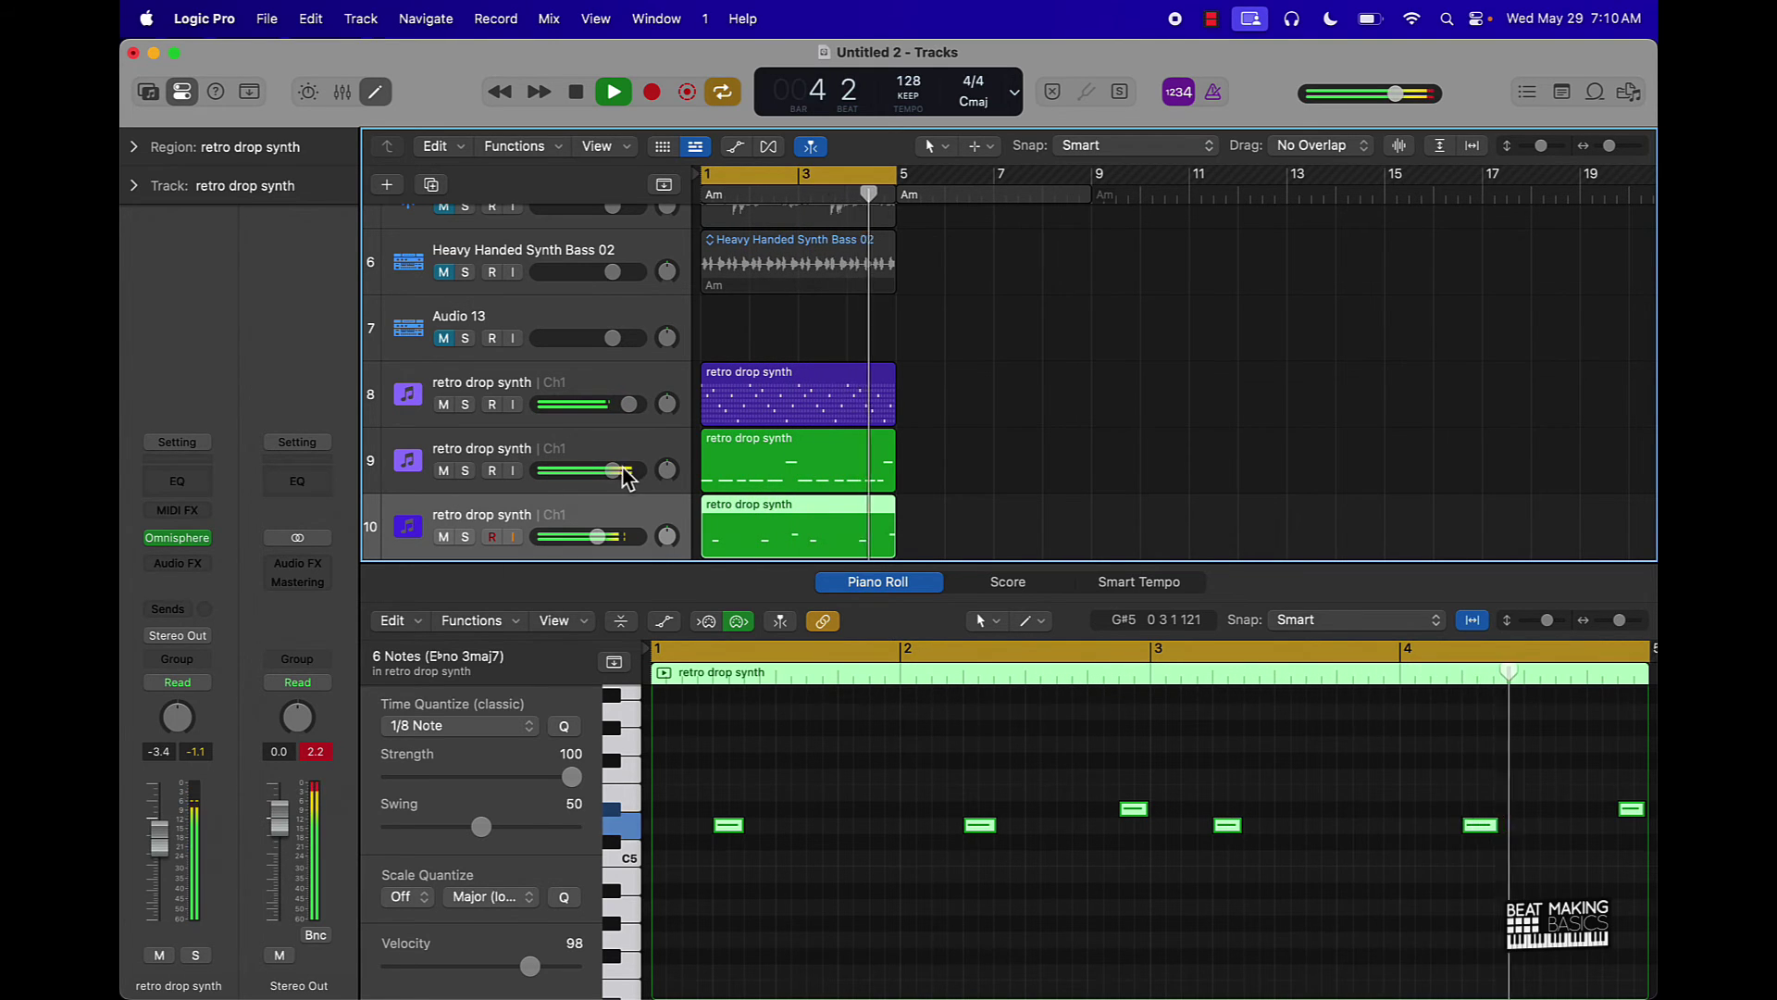
drag(612, 470, 598, 470)
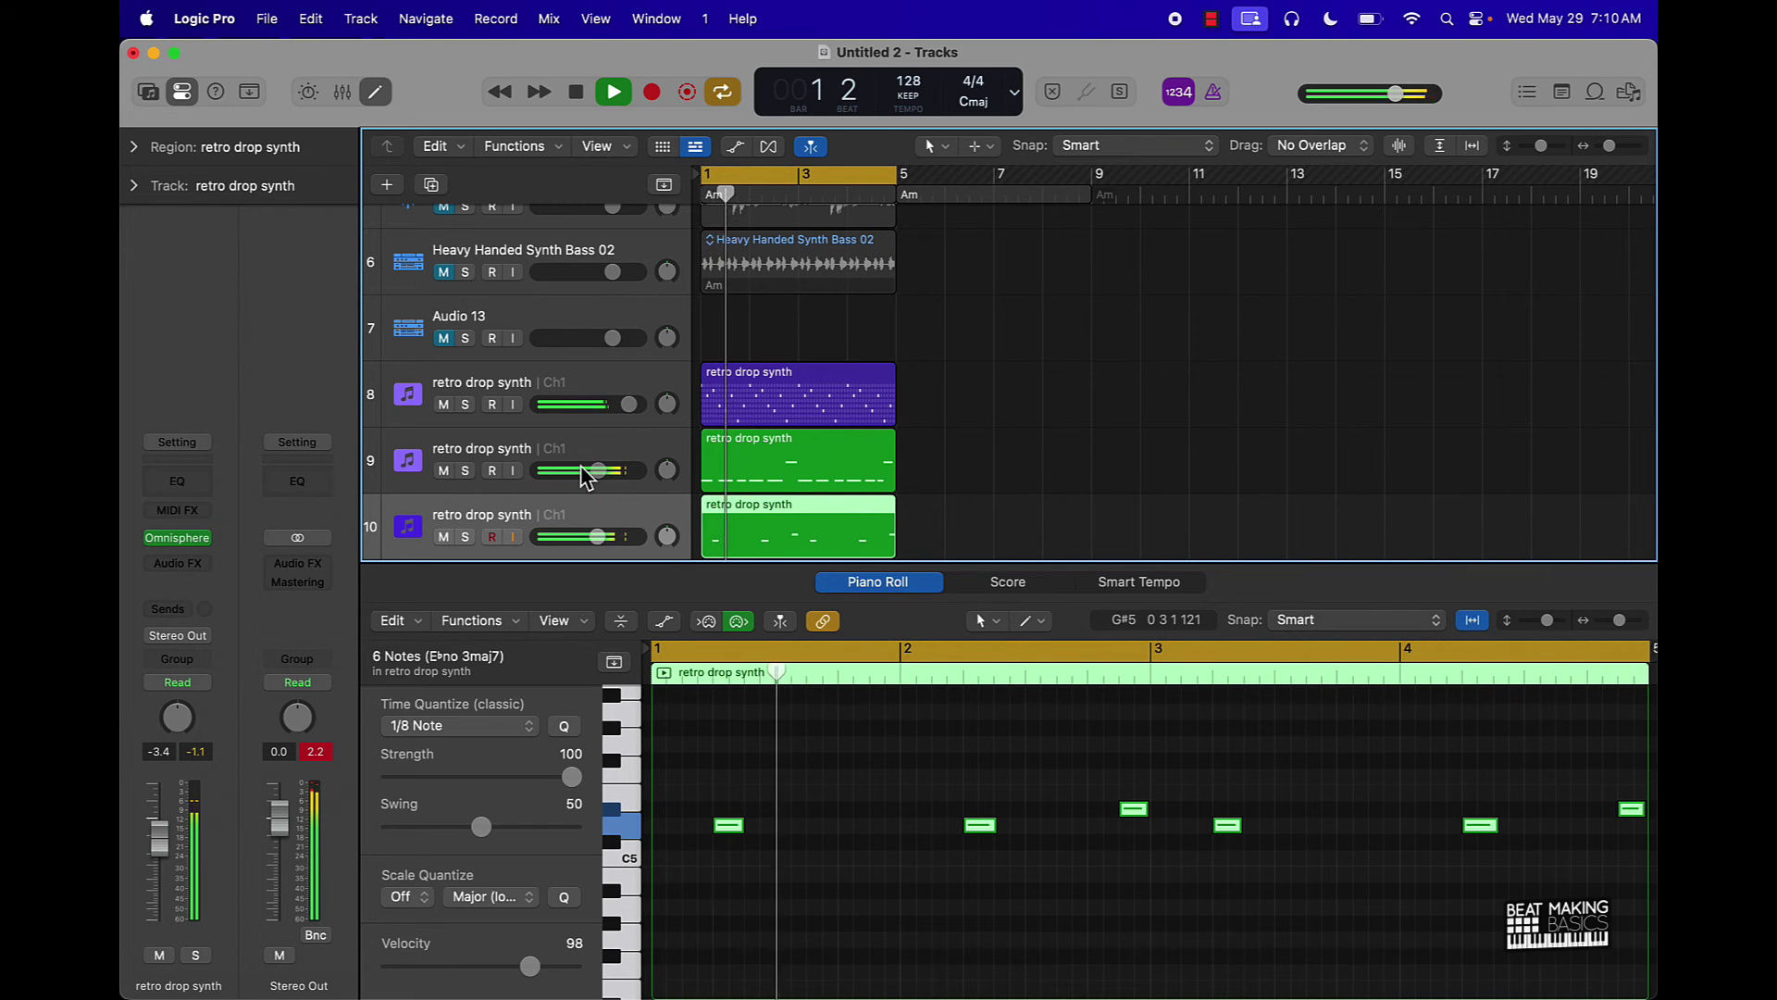
key(space)
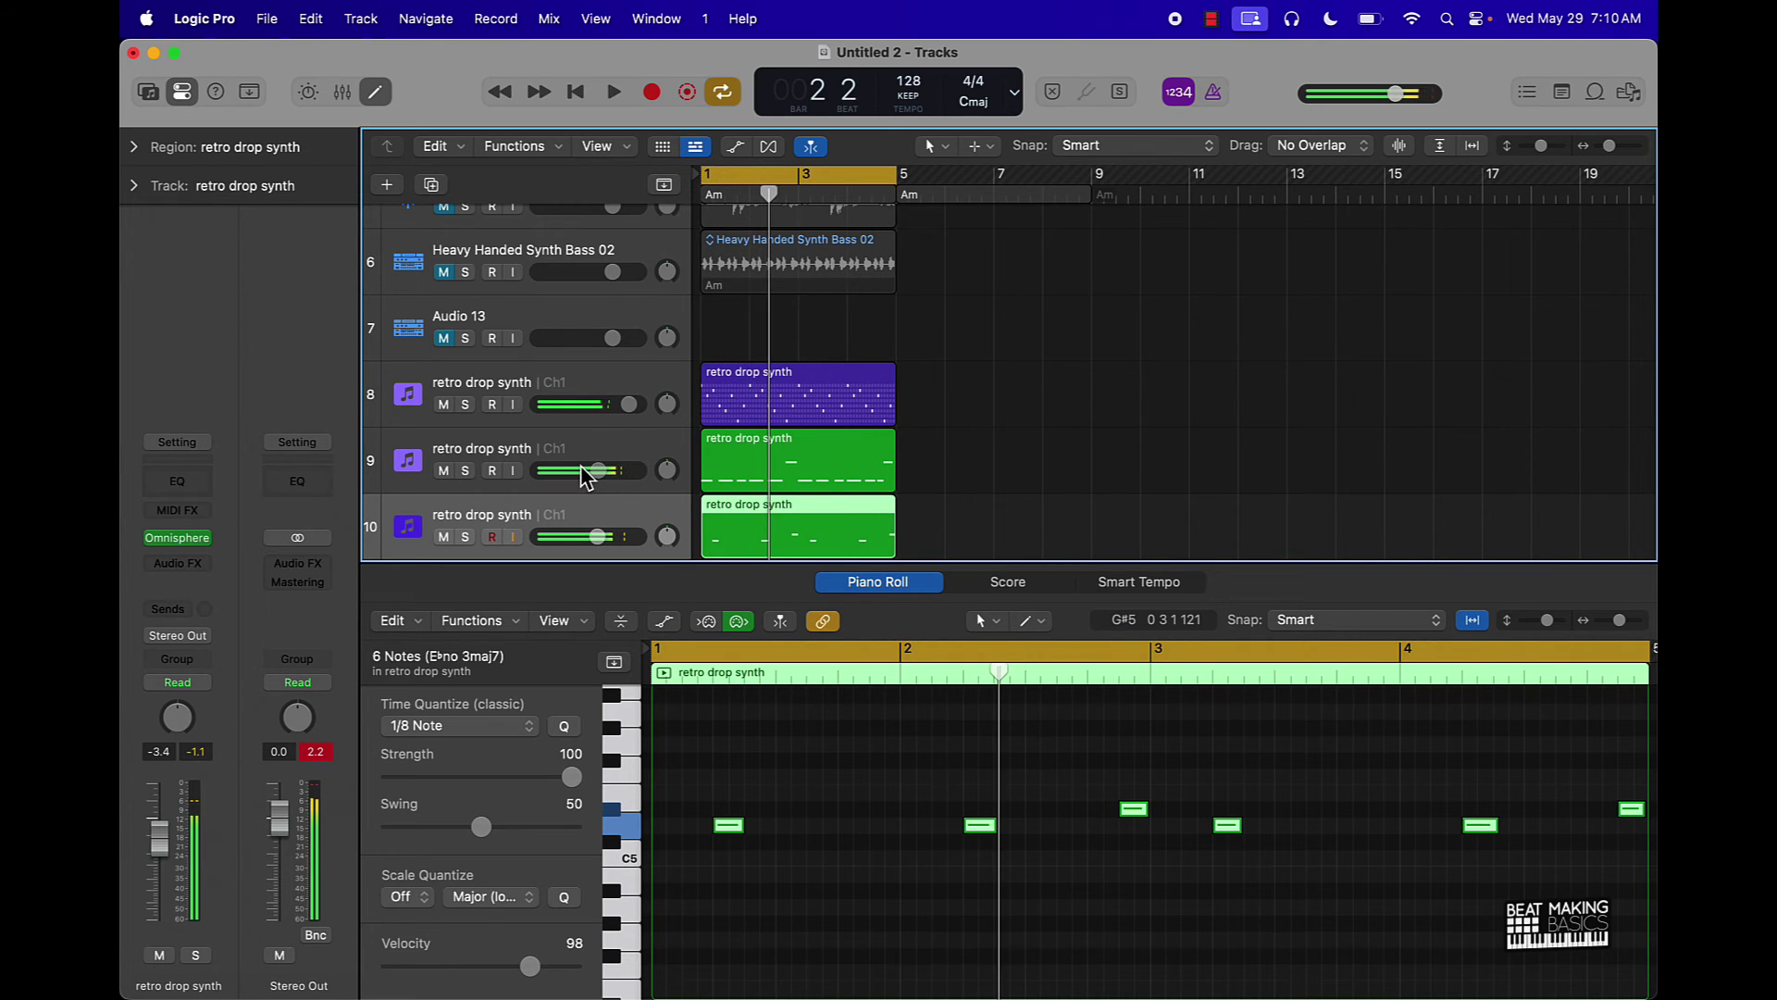
Audition the Minimal Phase Clickers track, mute it again and unmute Out Of Orbit Synth Arp 02
scroll(718, 344, down, 5)
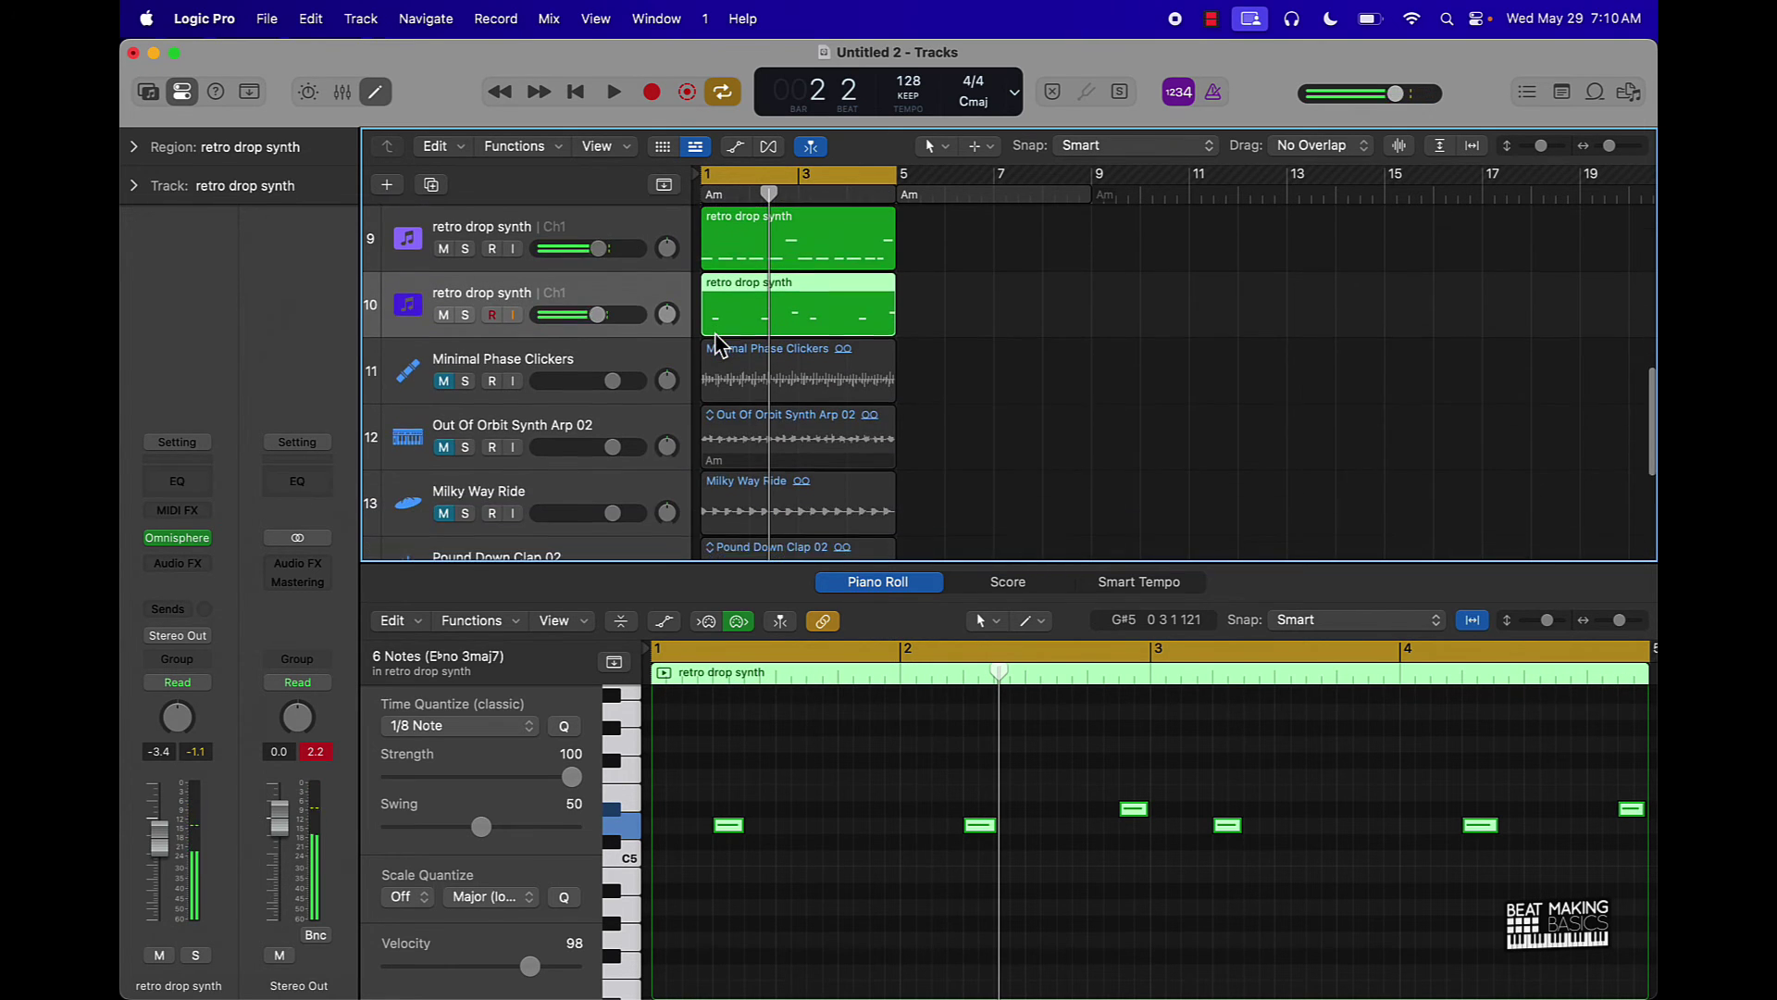
click(444, 380)
key(space)
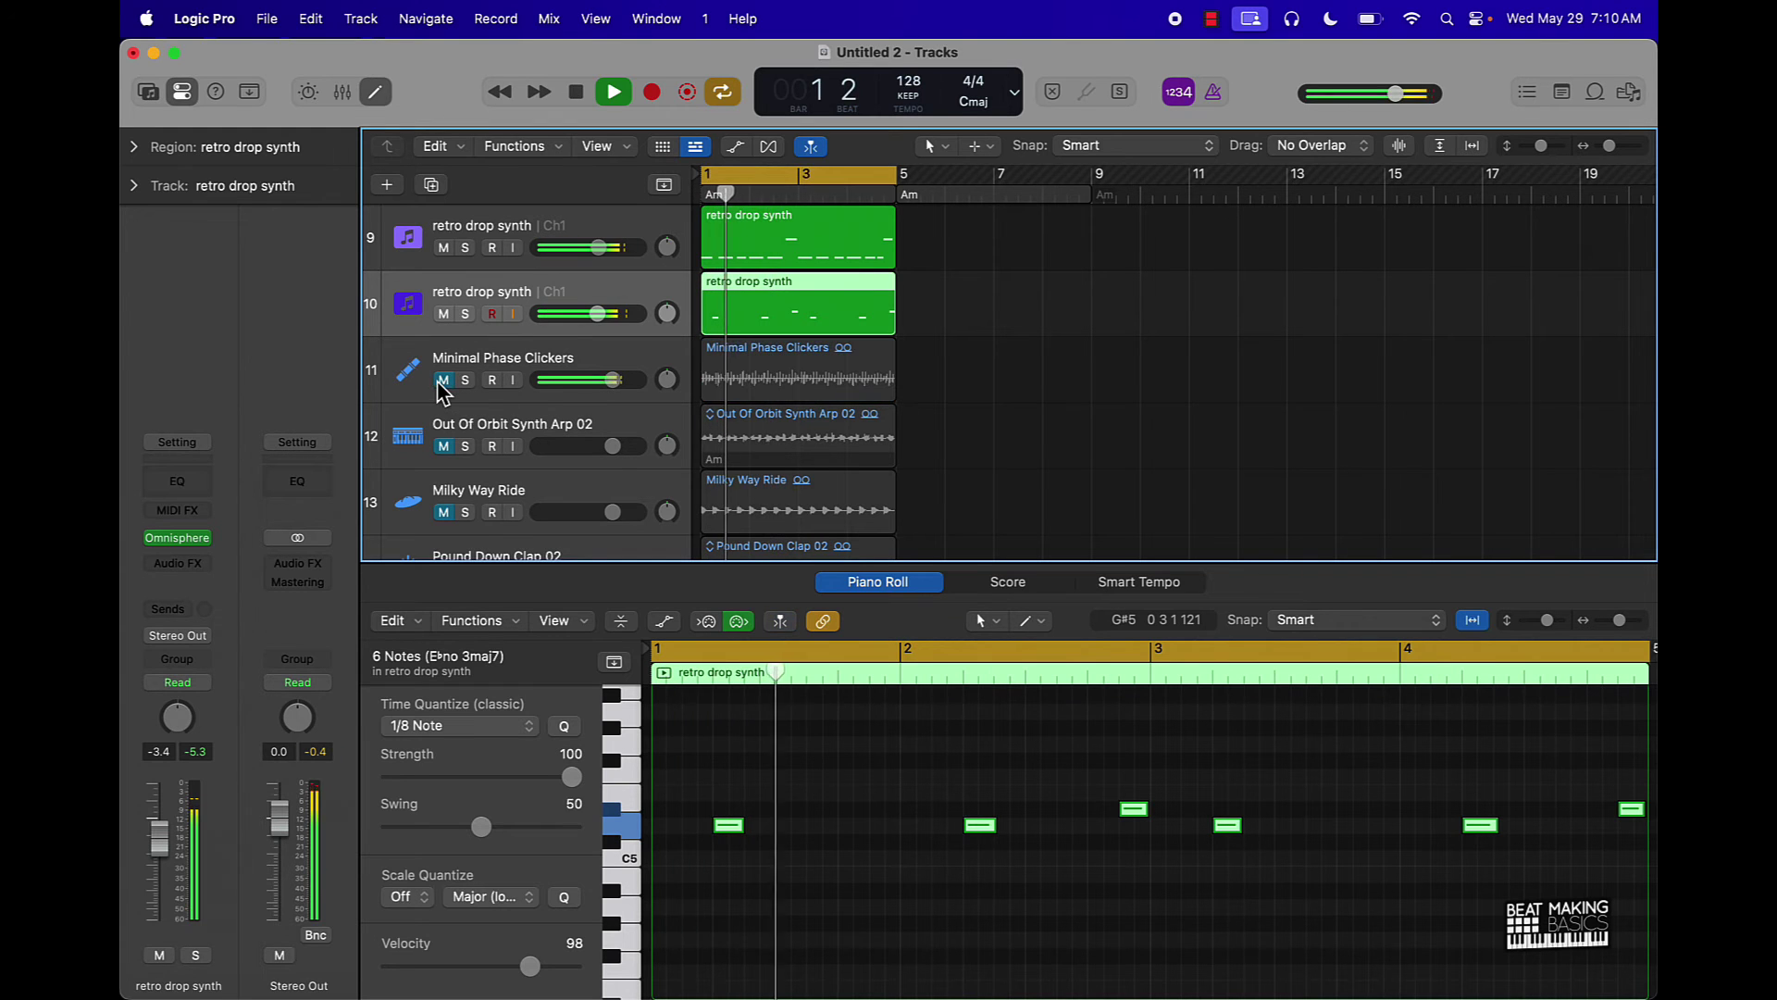
click(443, 446)
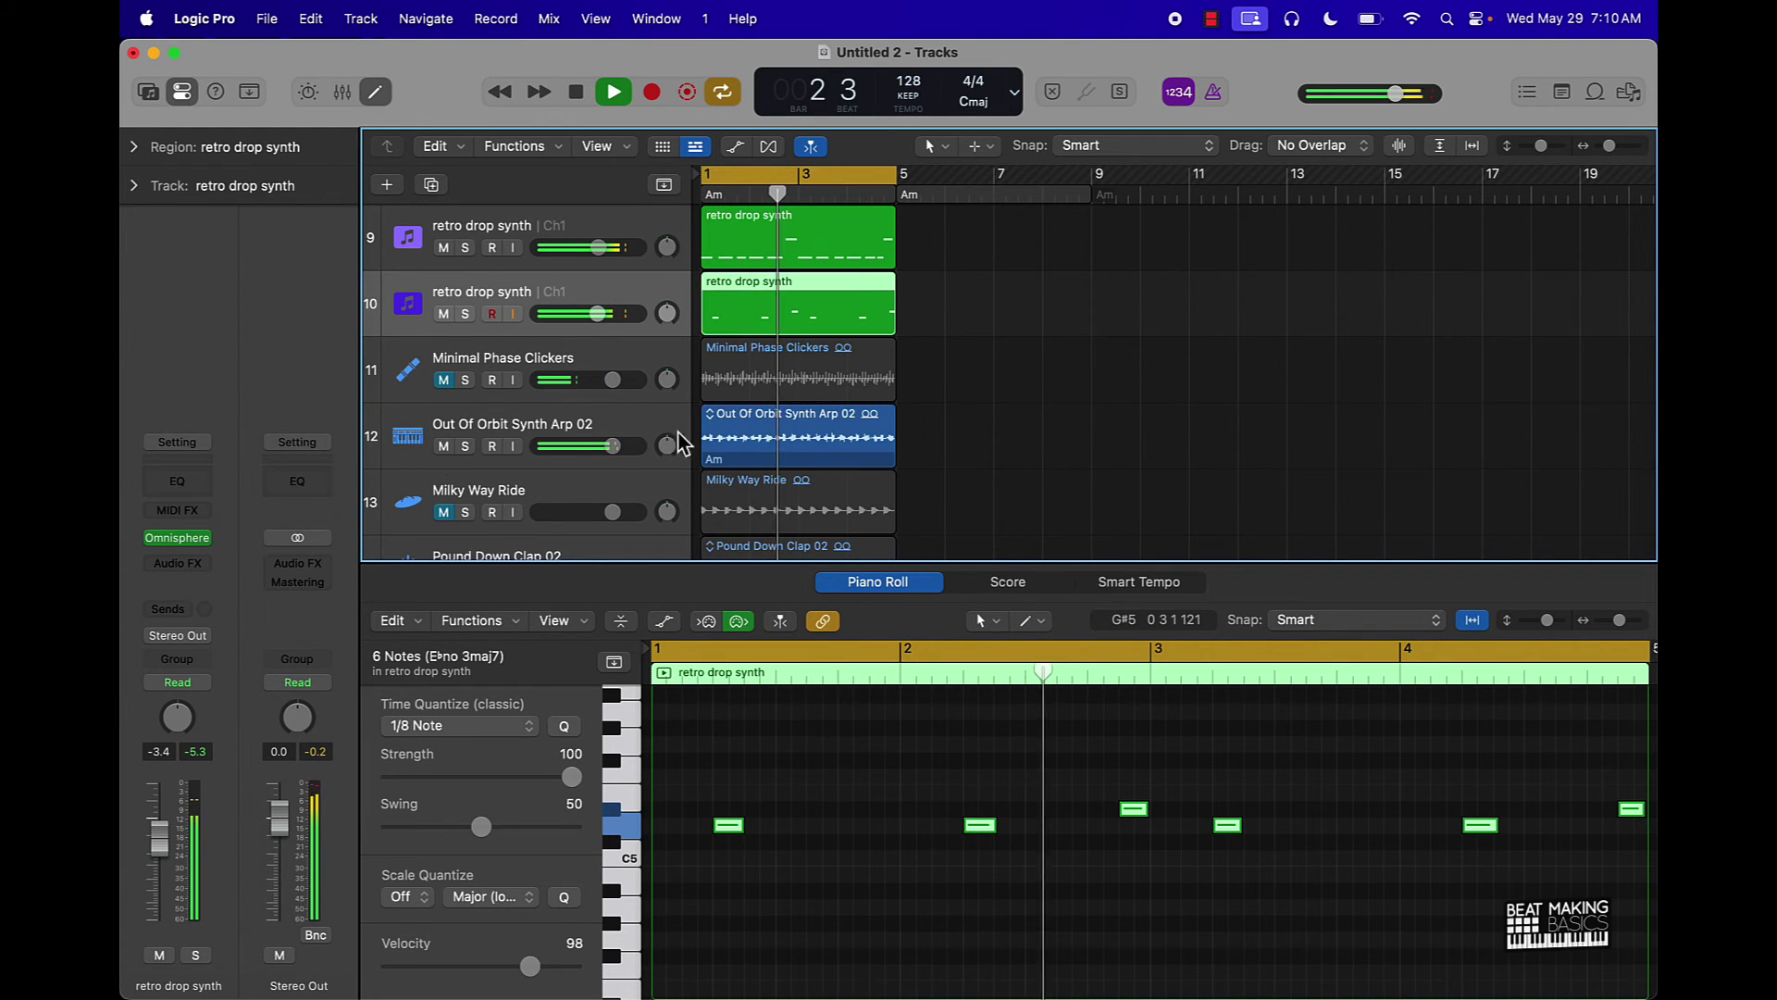
Transpose the Out Of Orbit Synth Arp 02 region up stepwise to +10, in Gm, checking it against the loop
click(773, 449)
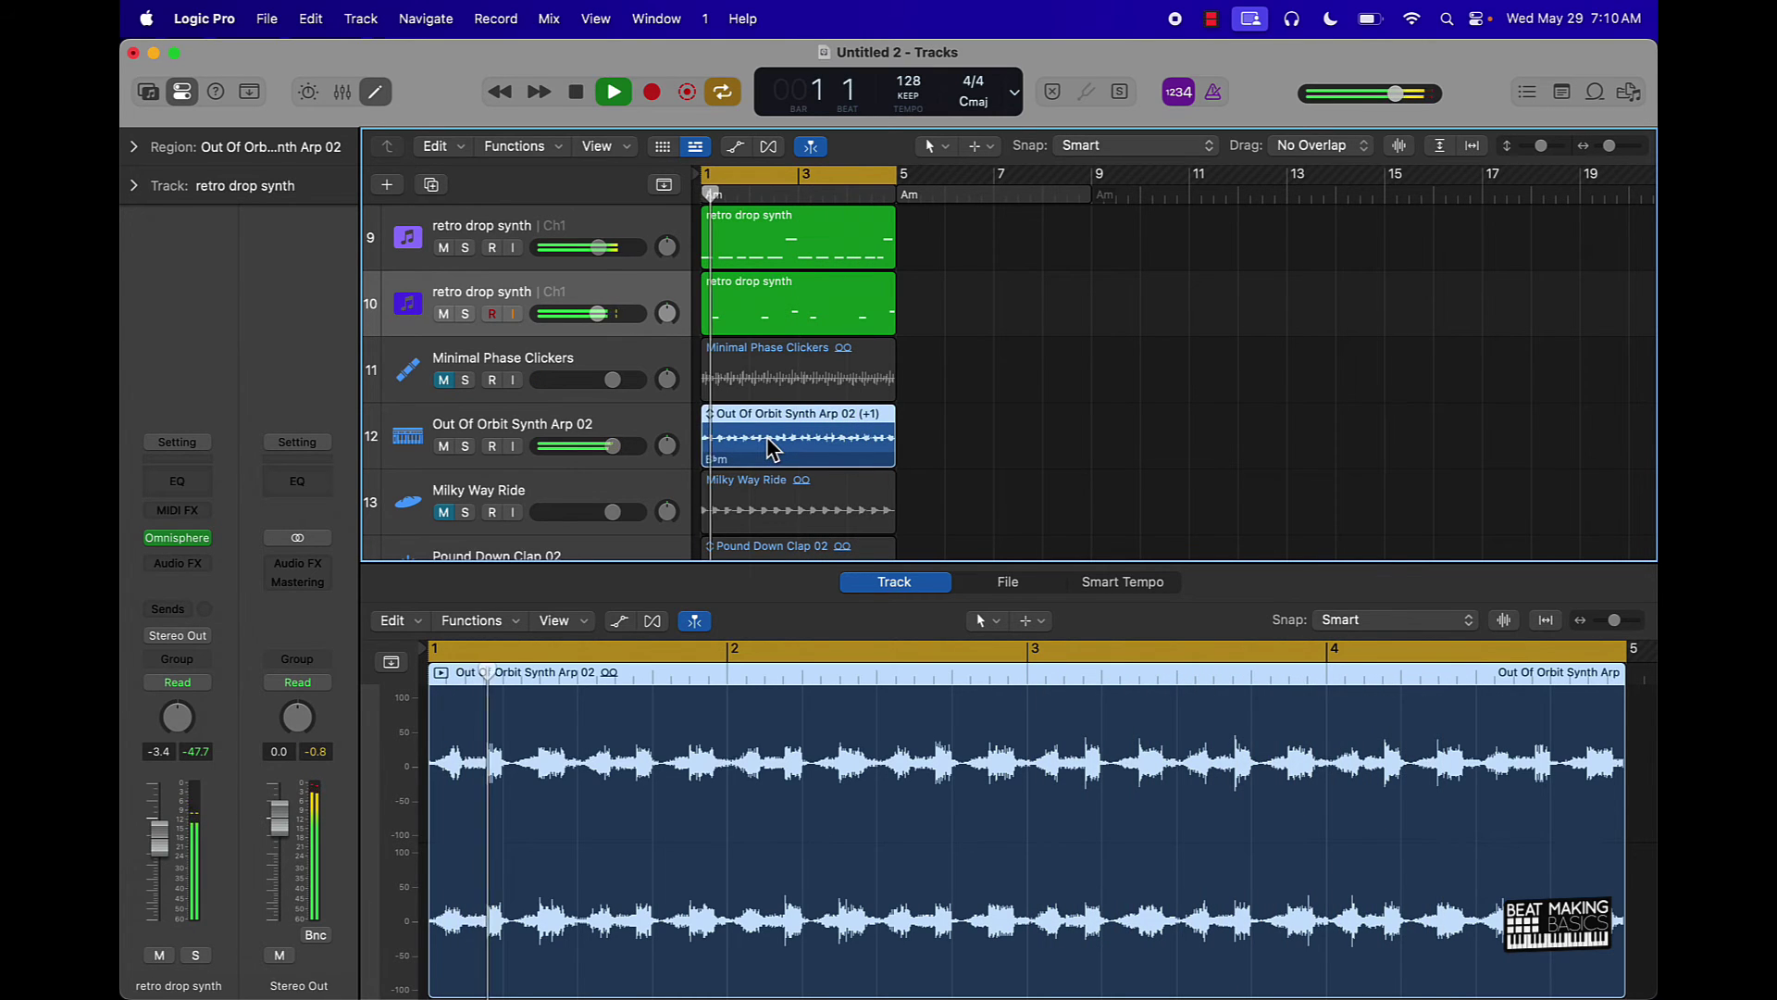
key(space)
key(space)
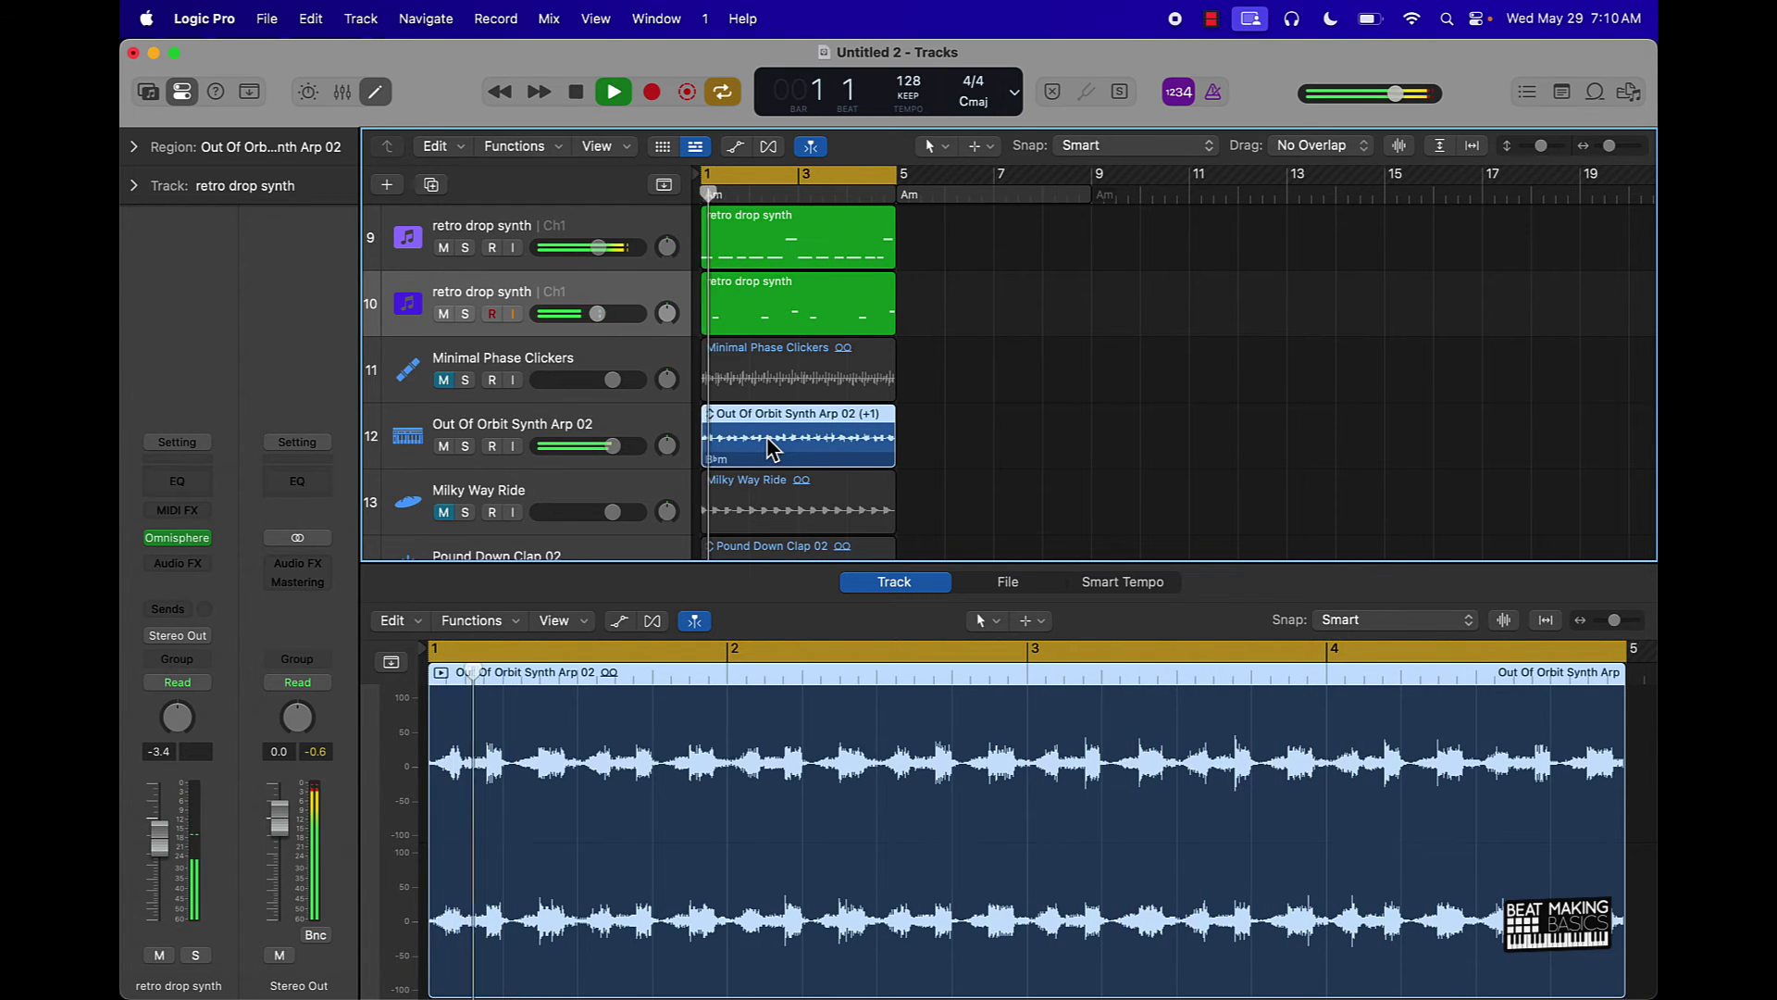
key(space)
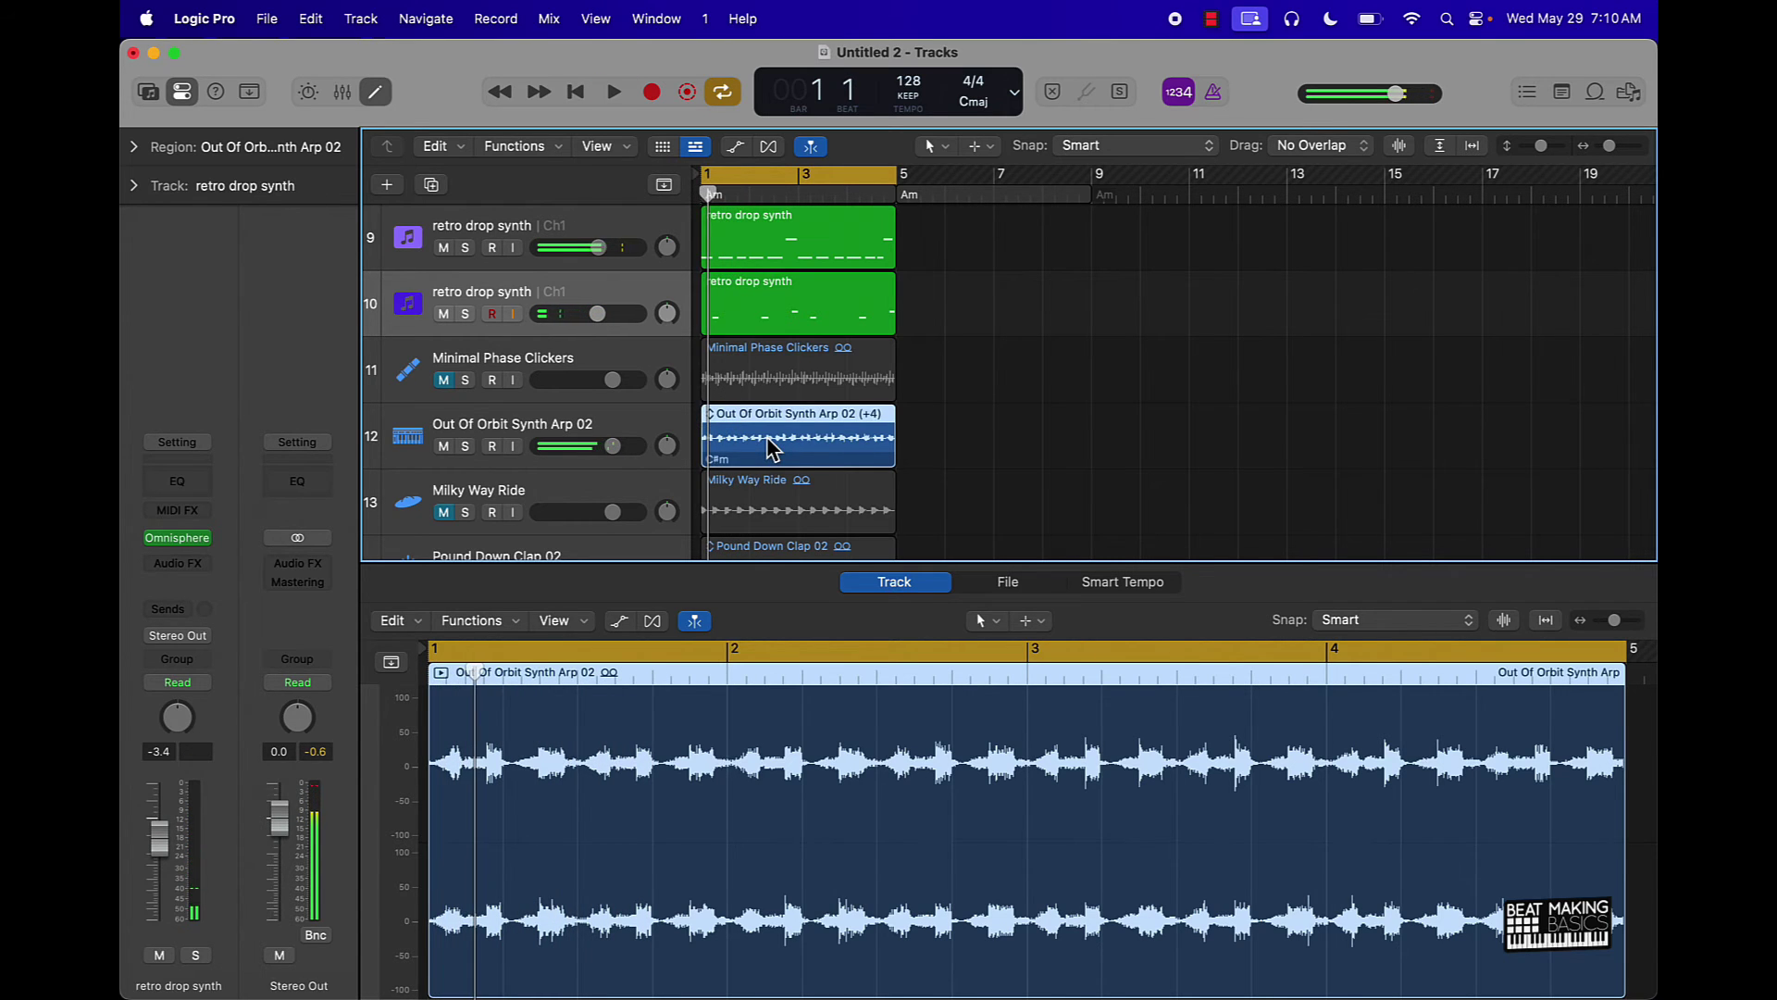
key(alt+Up)
key(space)
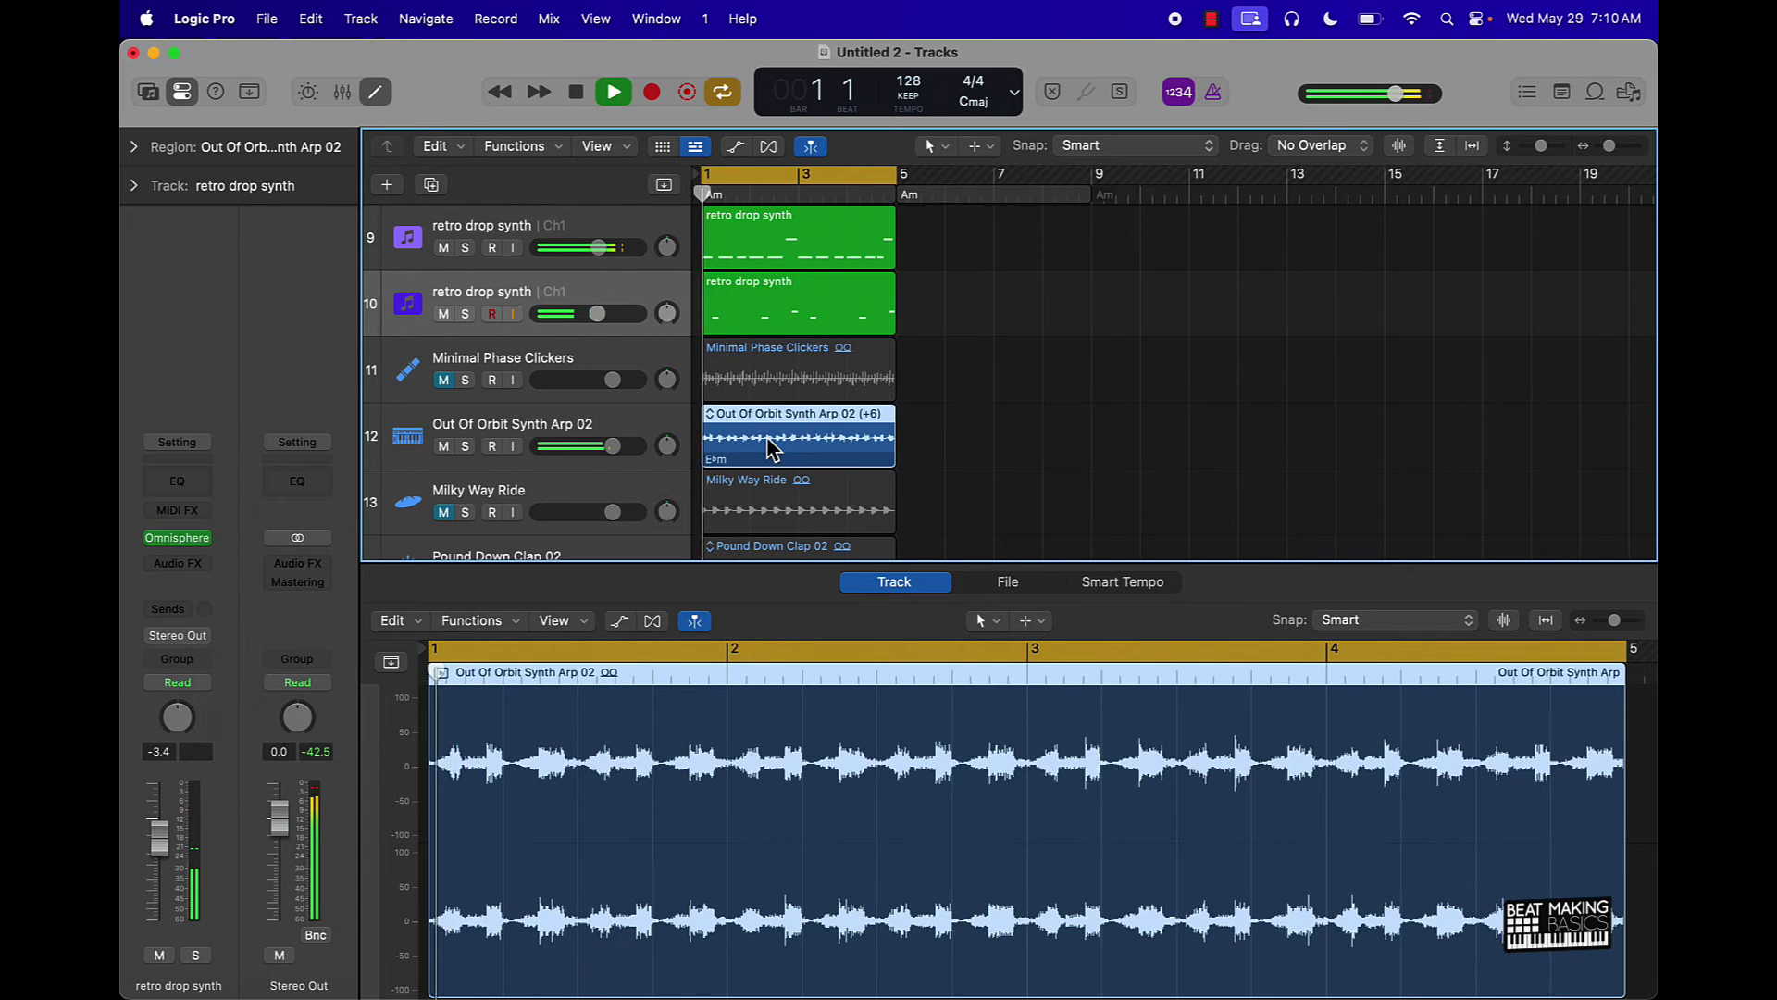
key(alt+Up)
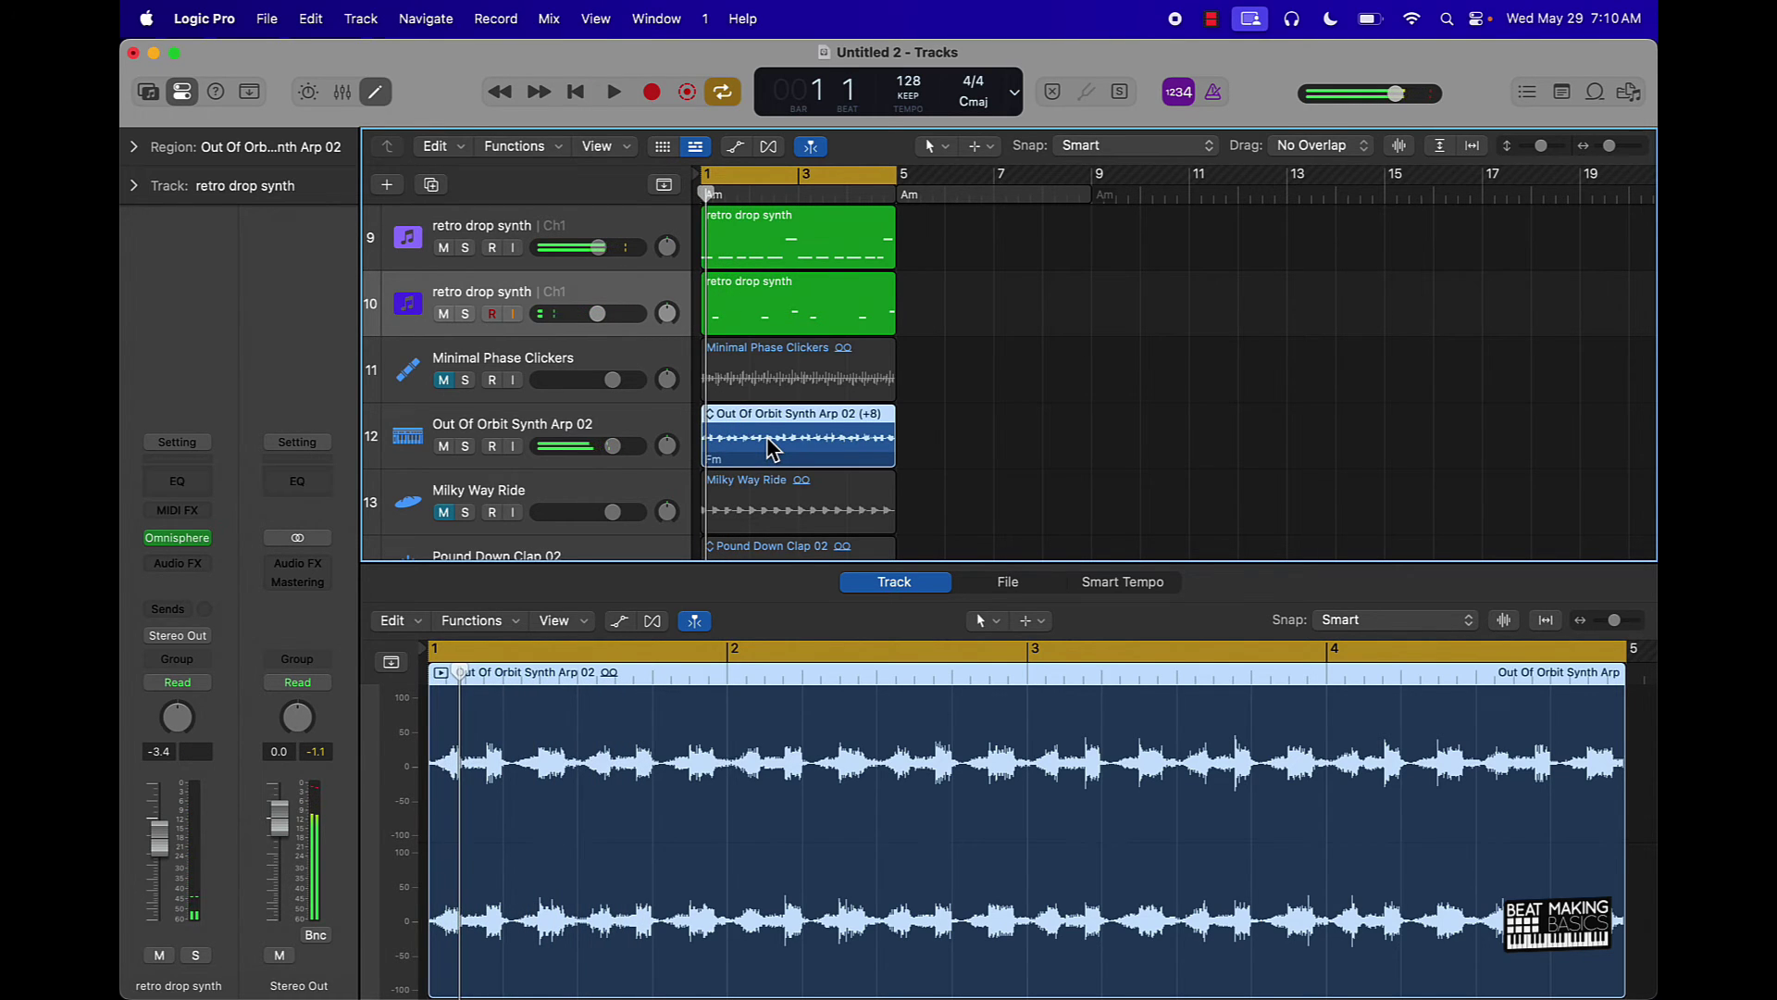
key(space)
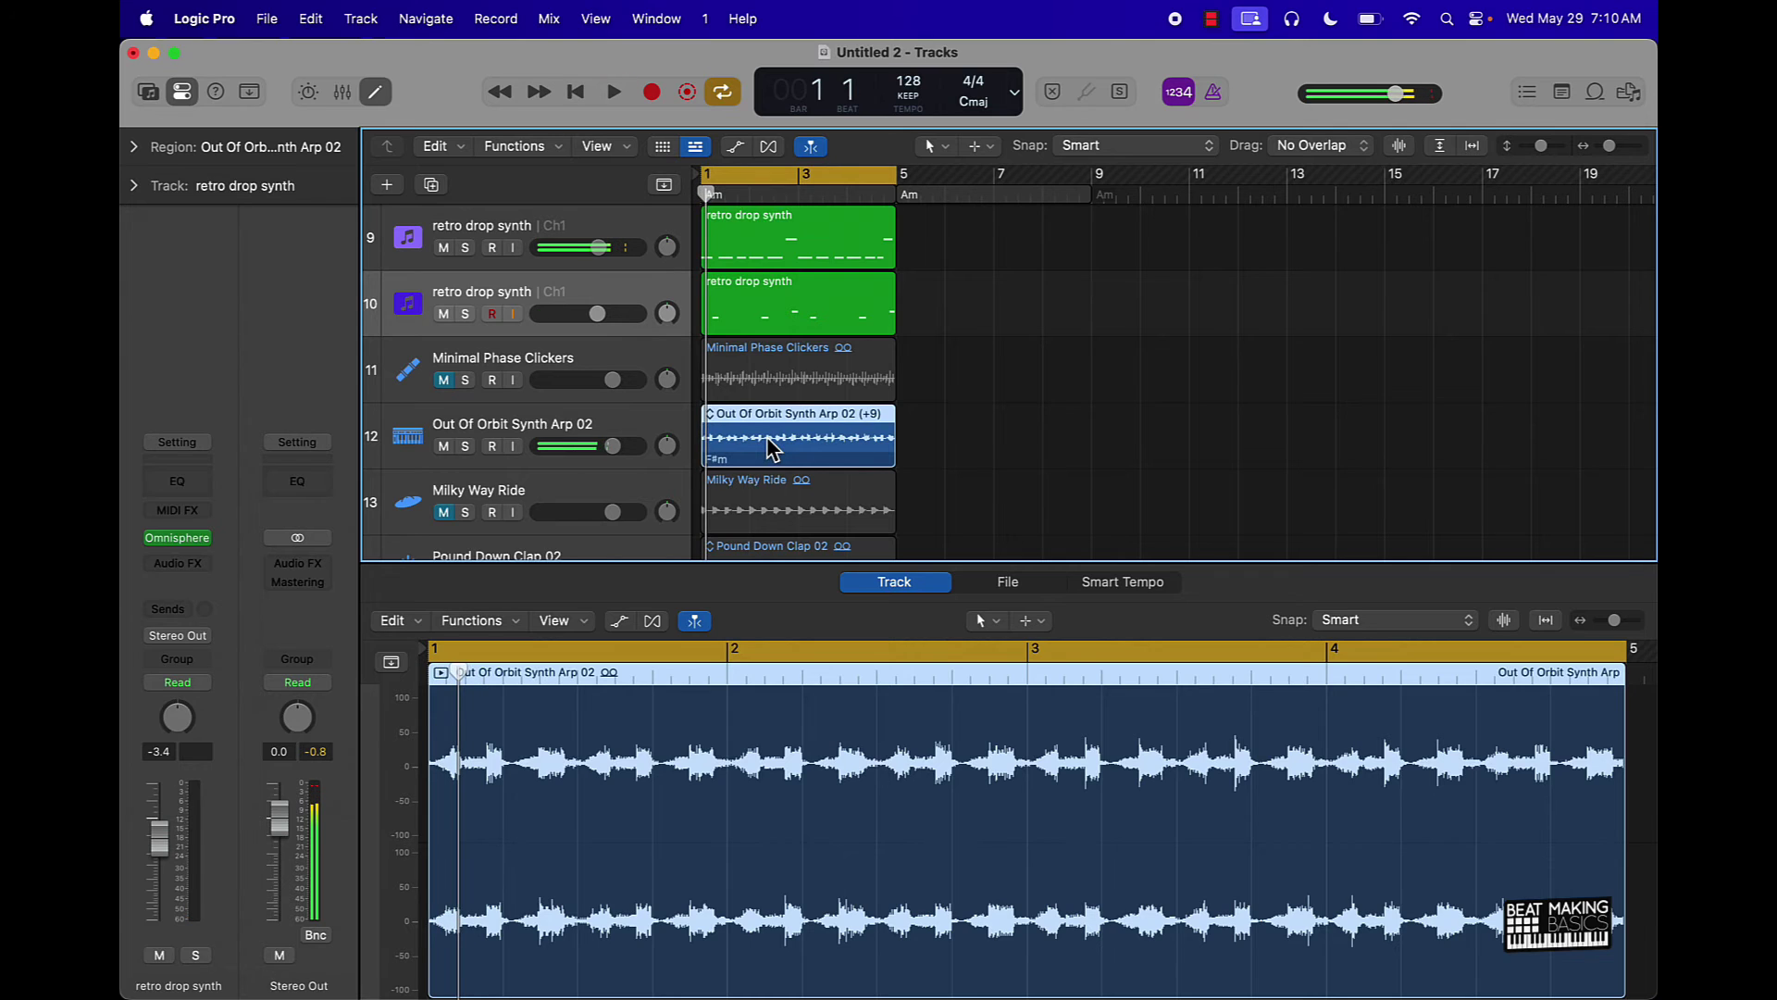
key(alt+Up)
key(space)
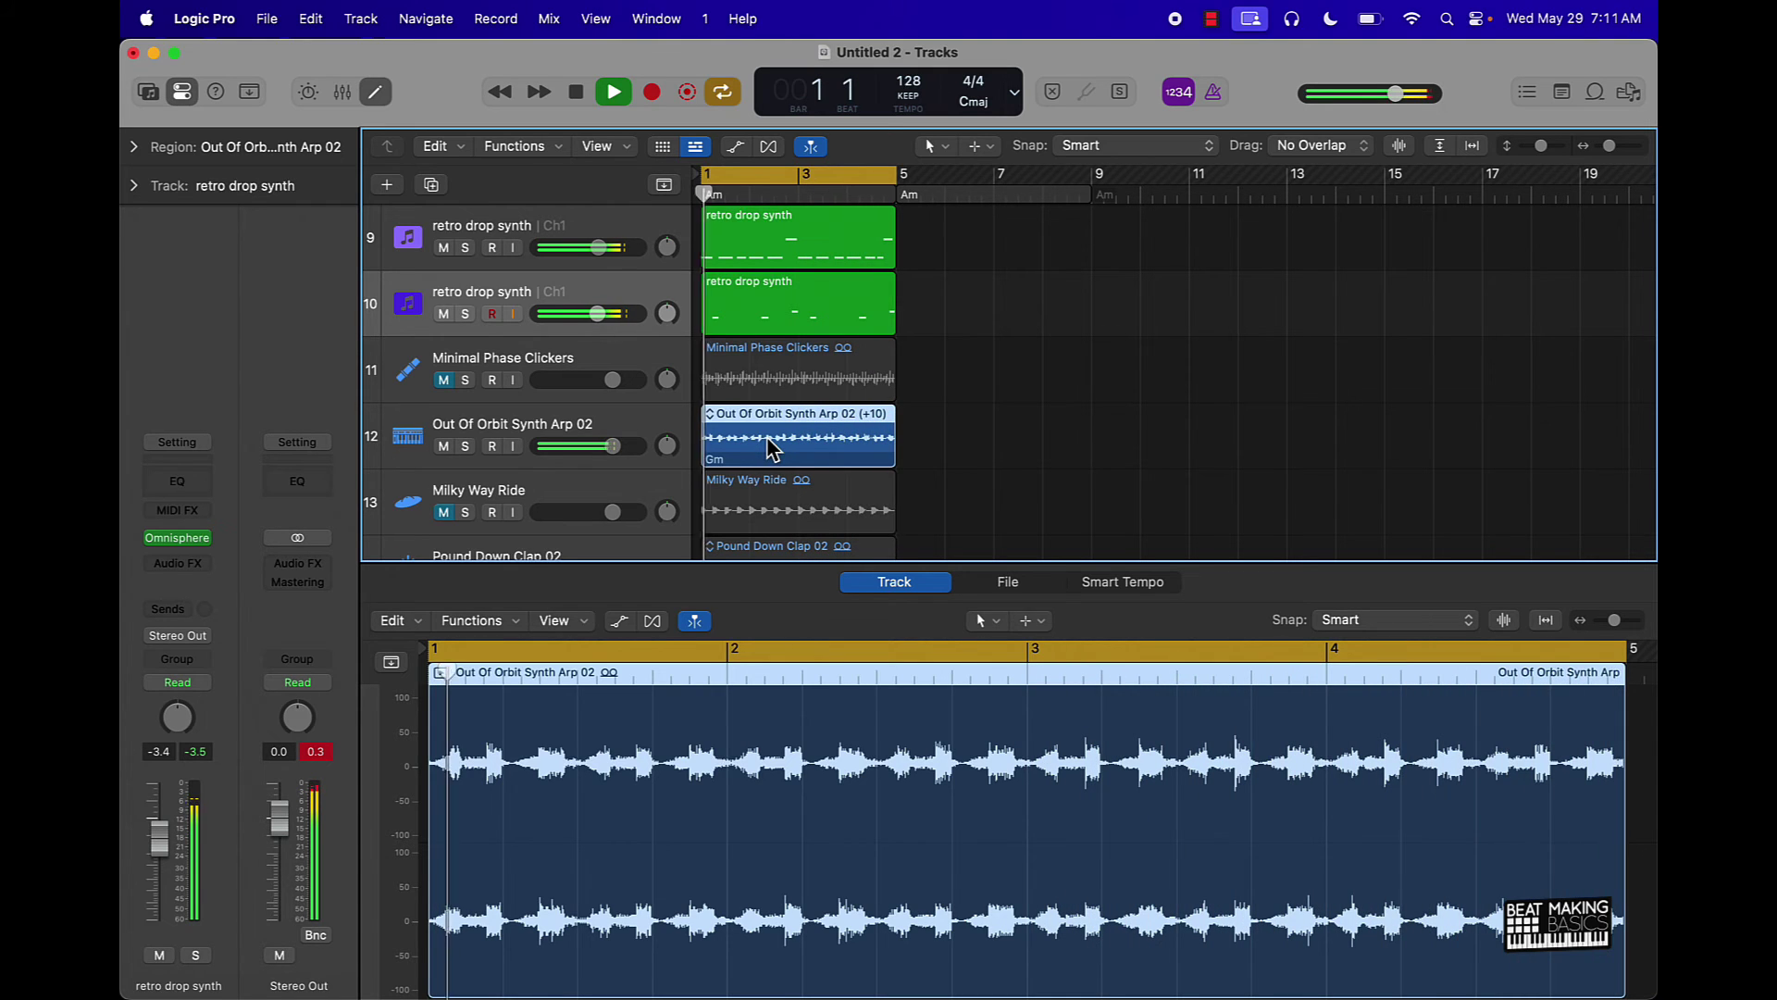
key(space)
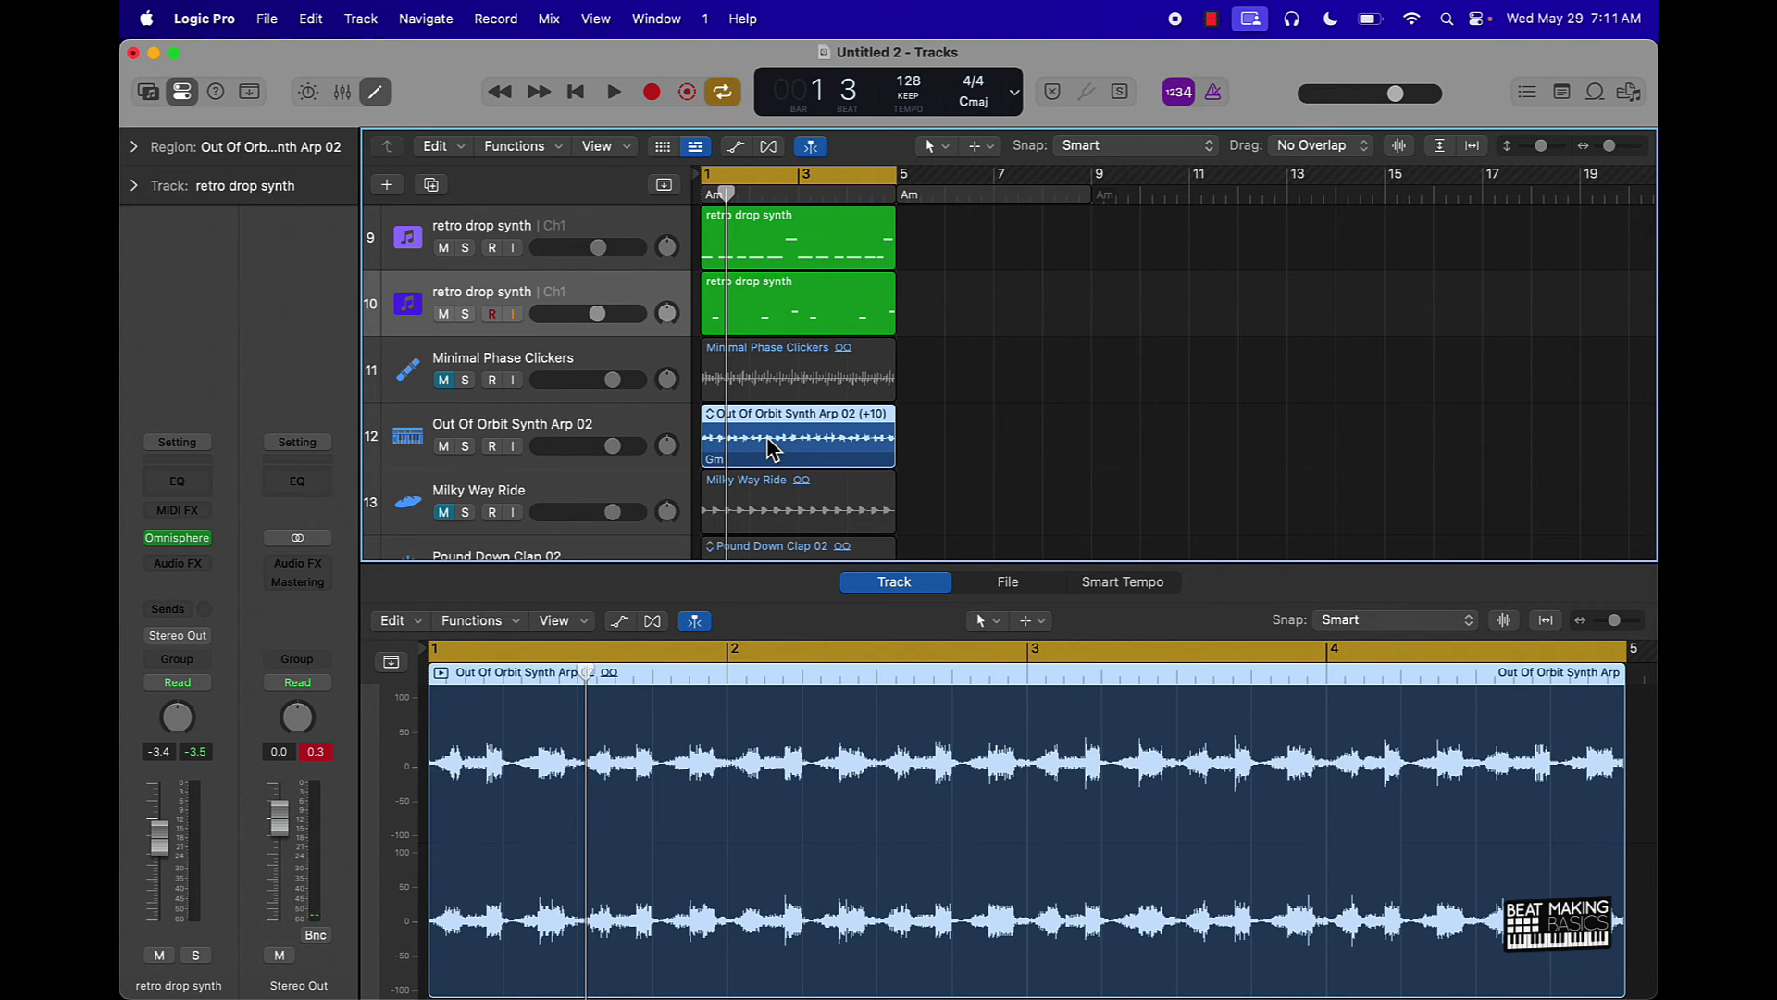
Unmute the Milky Way Ride track with playback running and hide the region editor
scroll(773, 449, down, 3)
key(space)
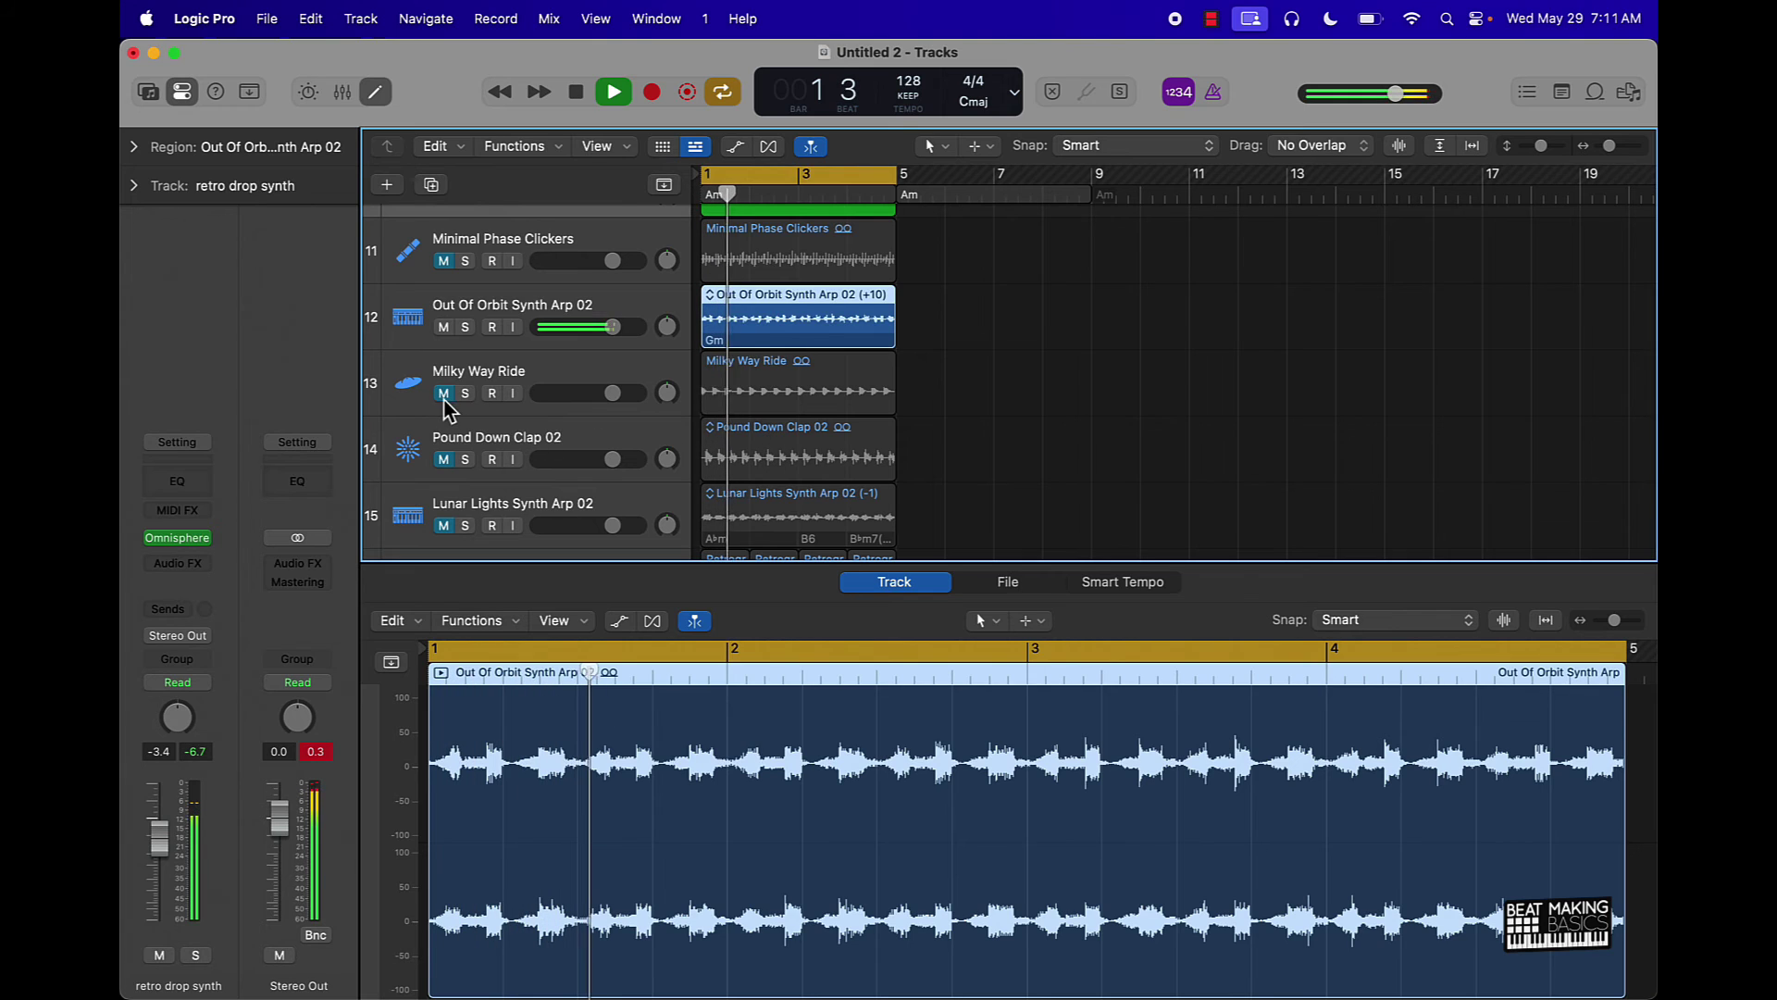
click(444, 396)
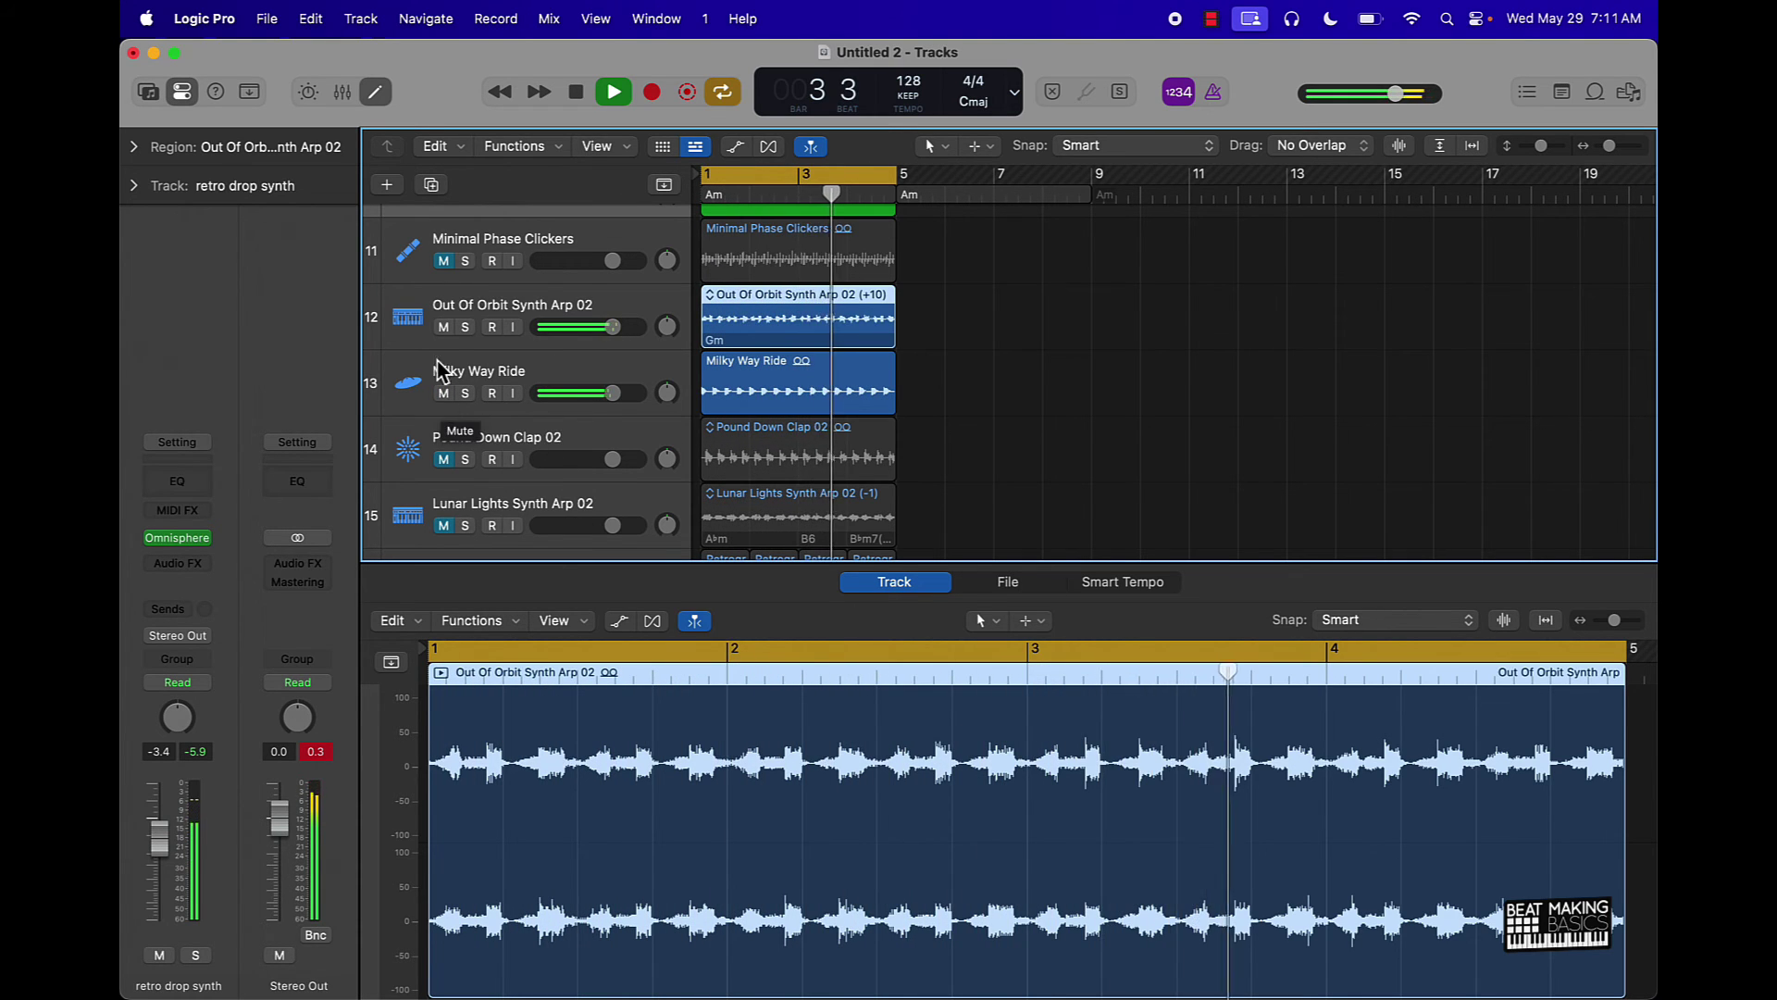
key(e)
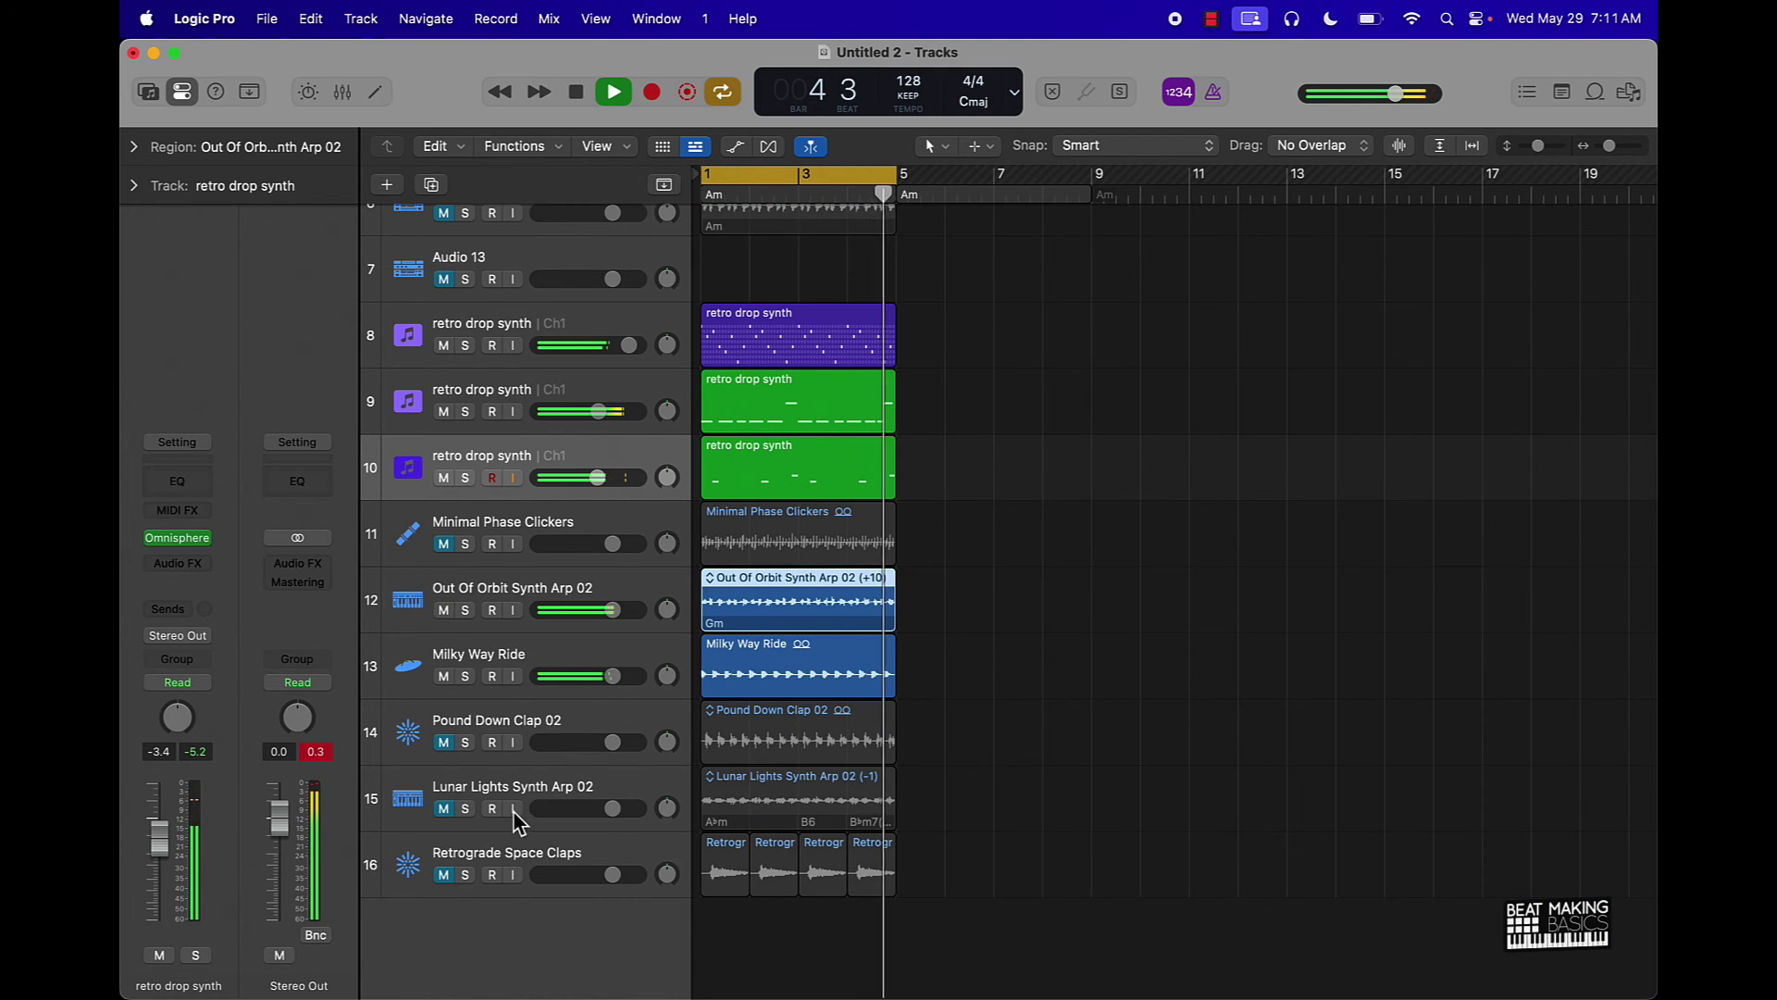
Unmute Lunar Lights Synth Arp 02 and transpose its region up to +10, in Gm, during playback
click(443, 809)
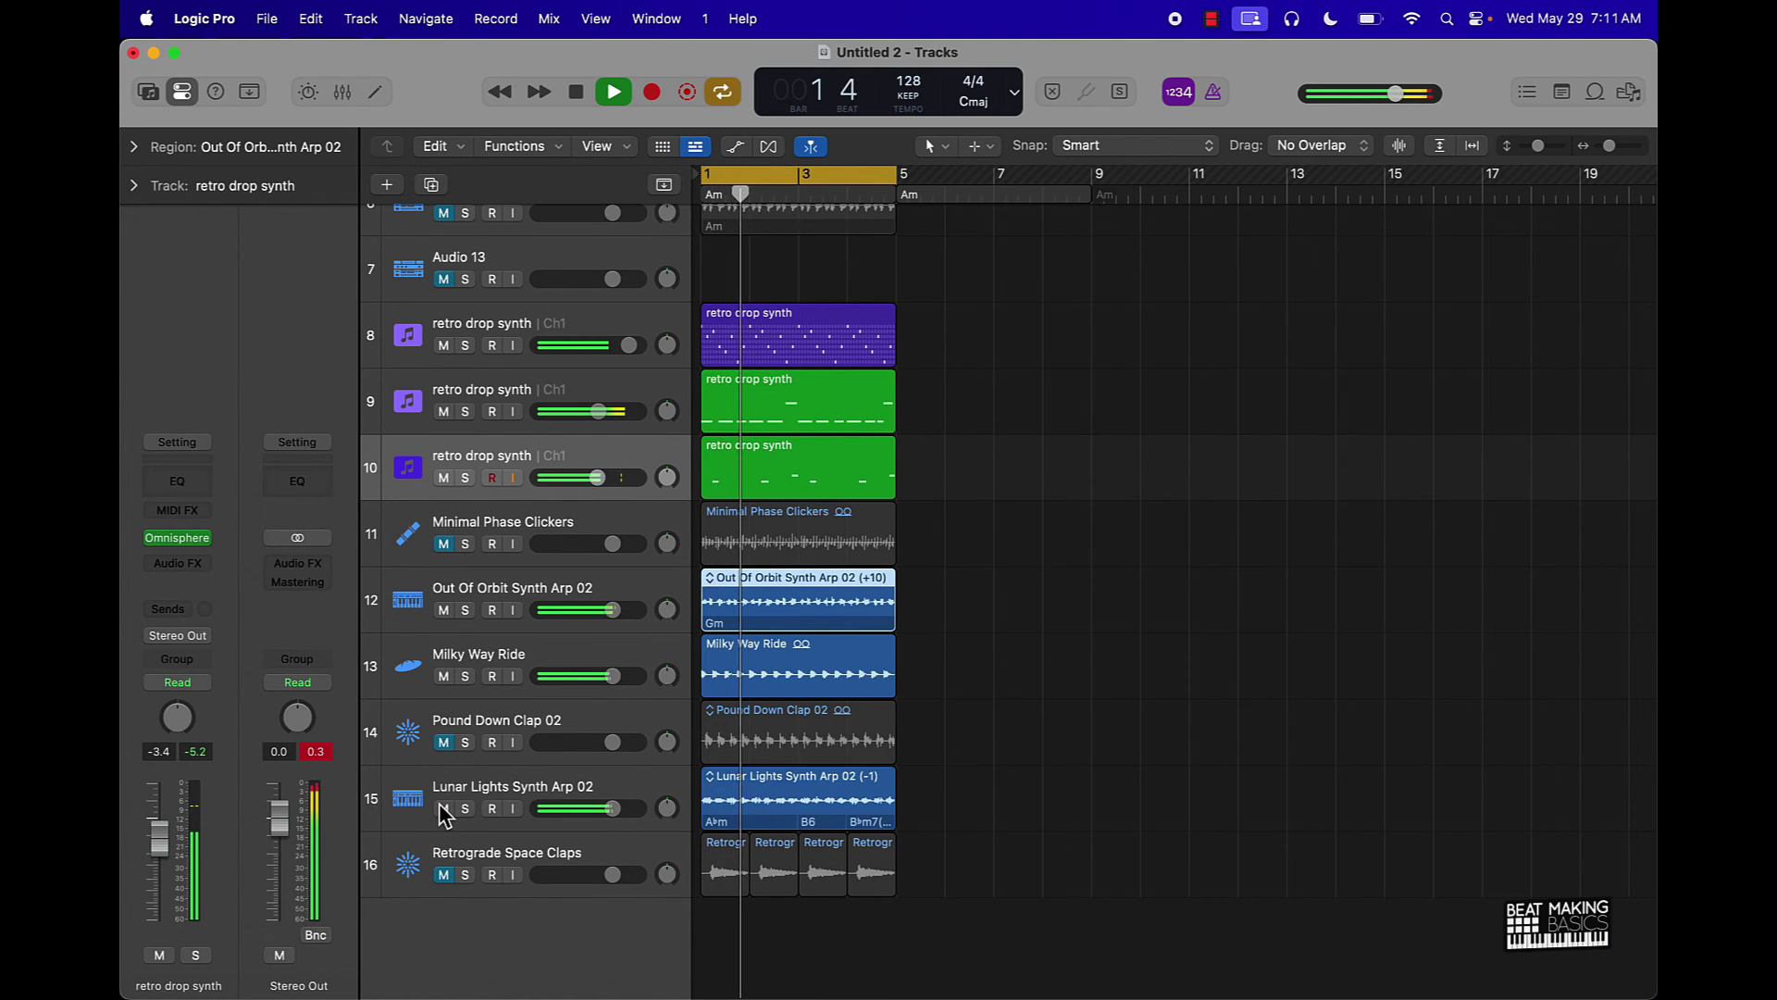
click(539, 788)
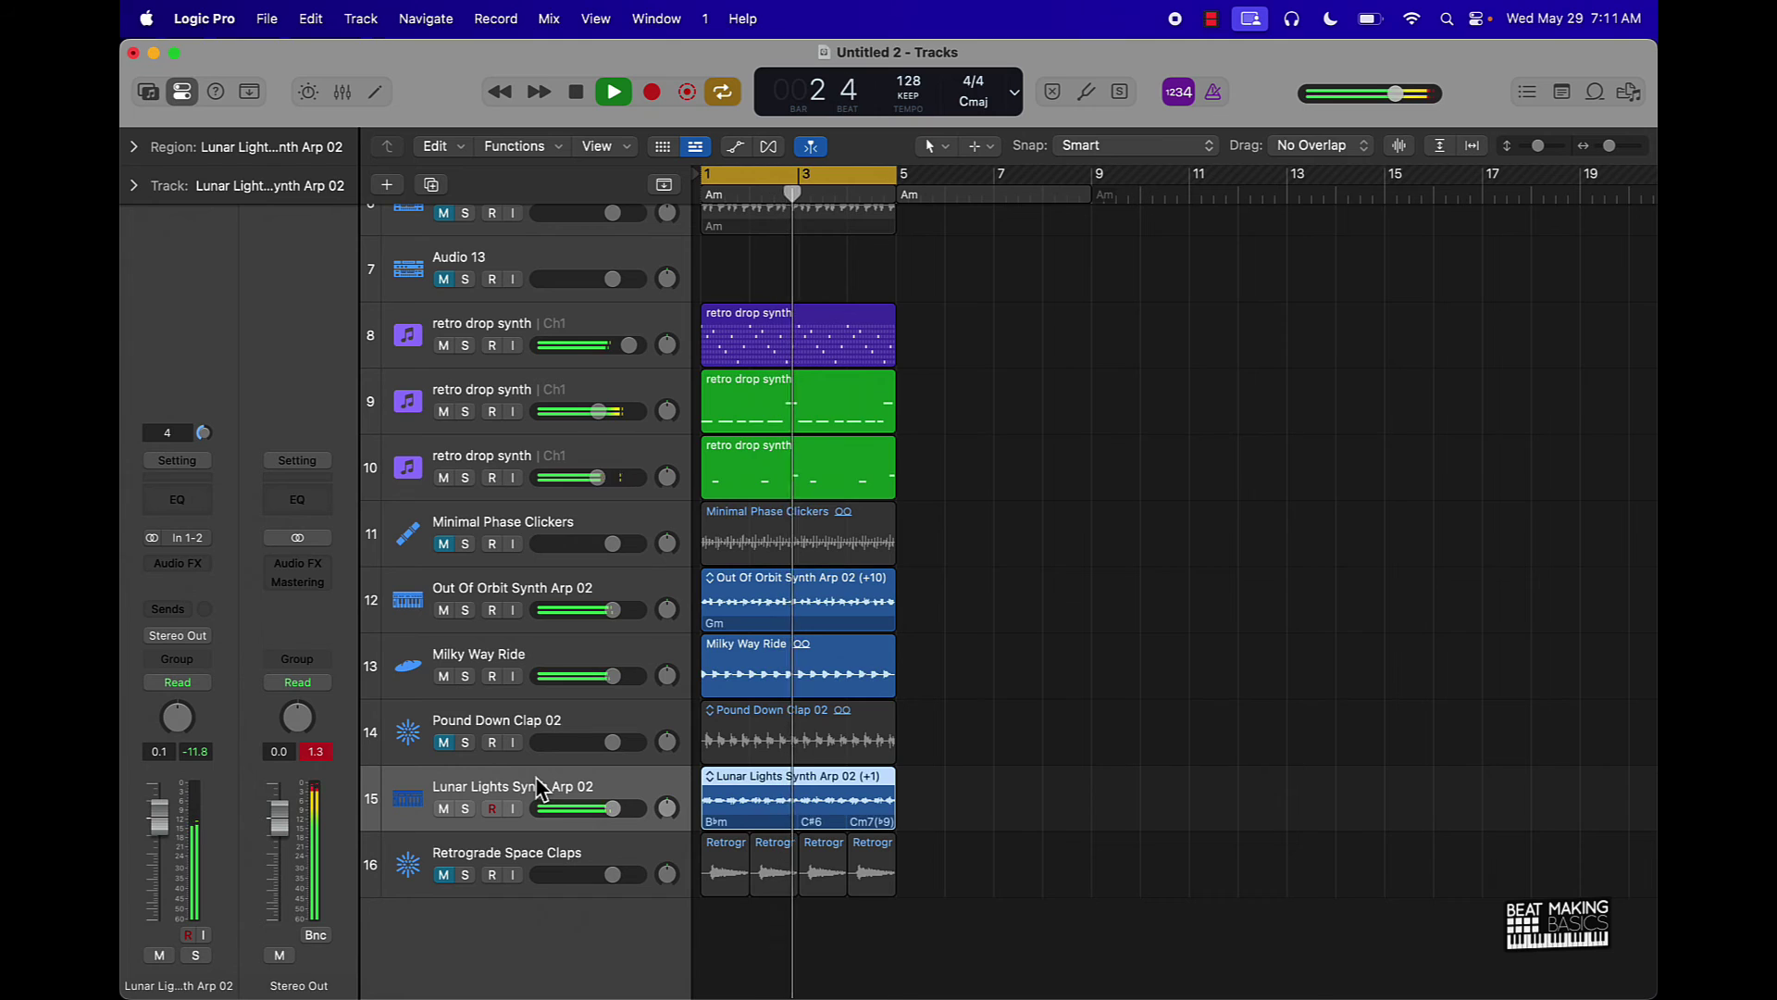
key(alt+Up)
key(alt+Up)
key(alt+Up)
key(alt+Up)
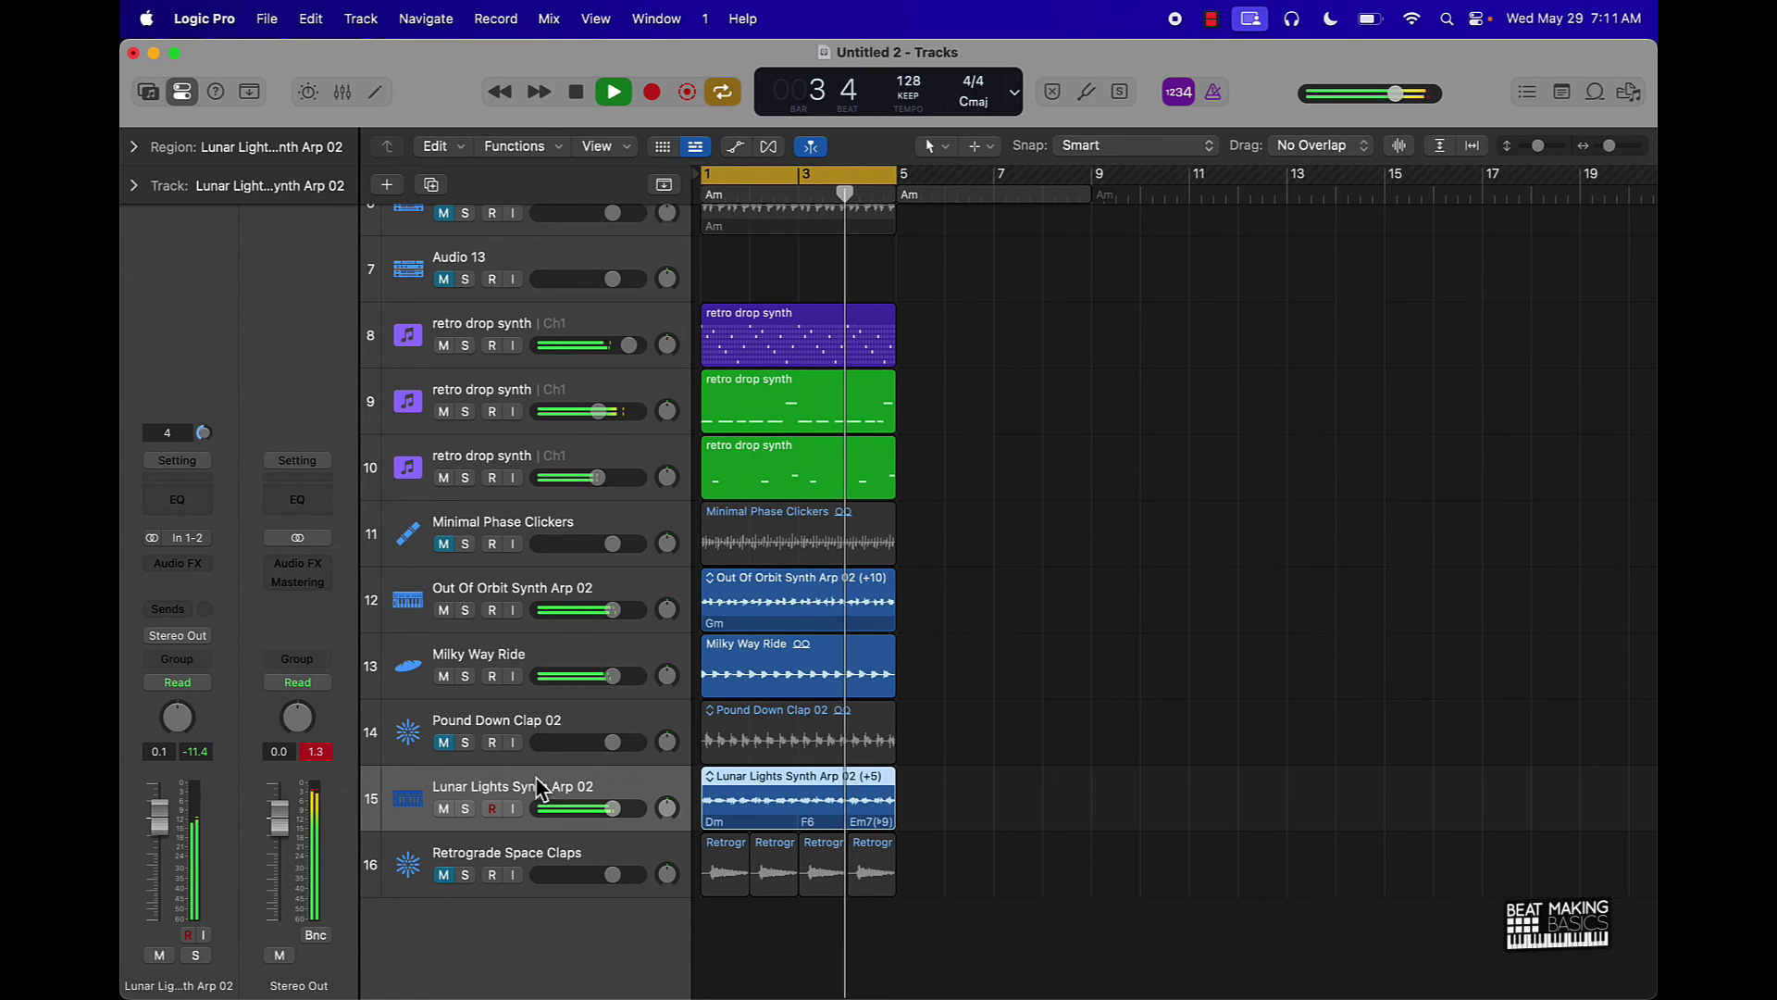
key(alt+Up)
key(alt+Up)
key(alt+Up)
key(alt+Up)
key(alt+Up)
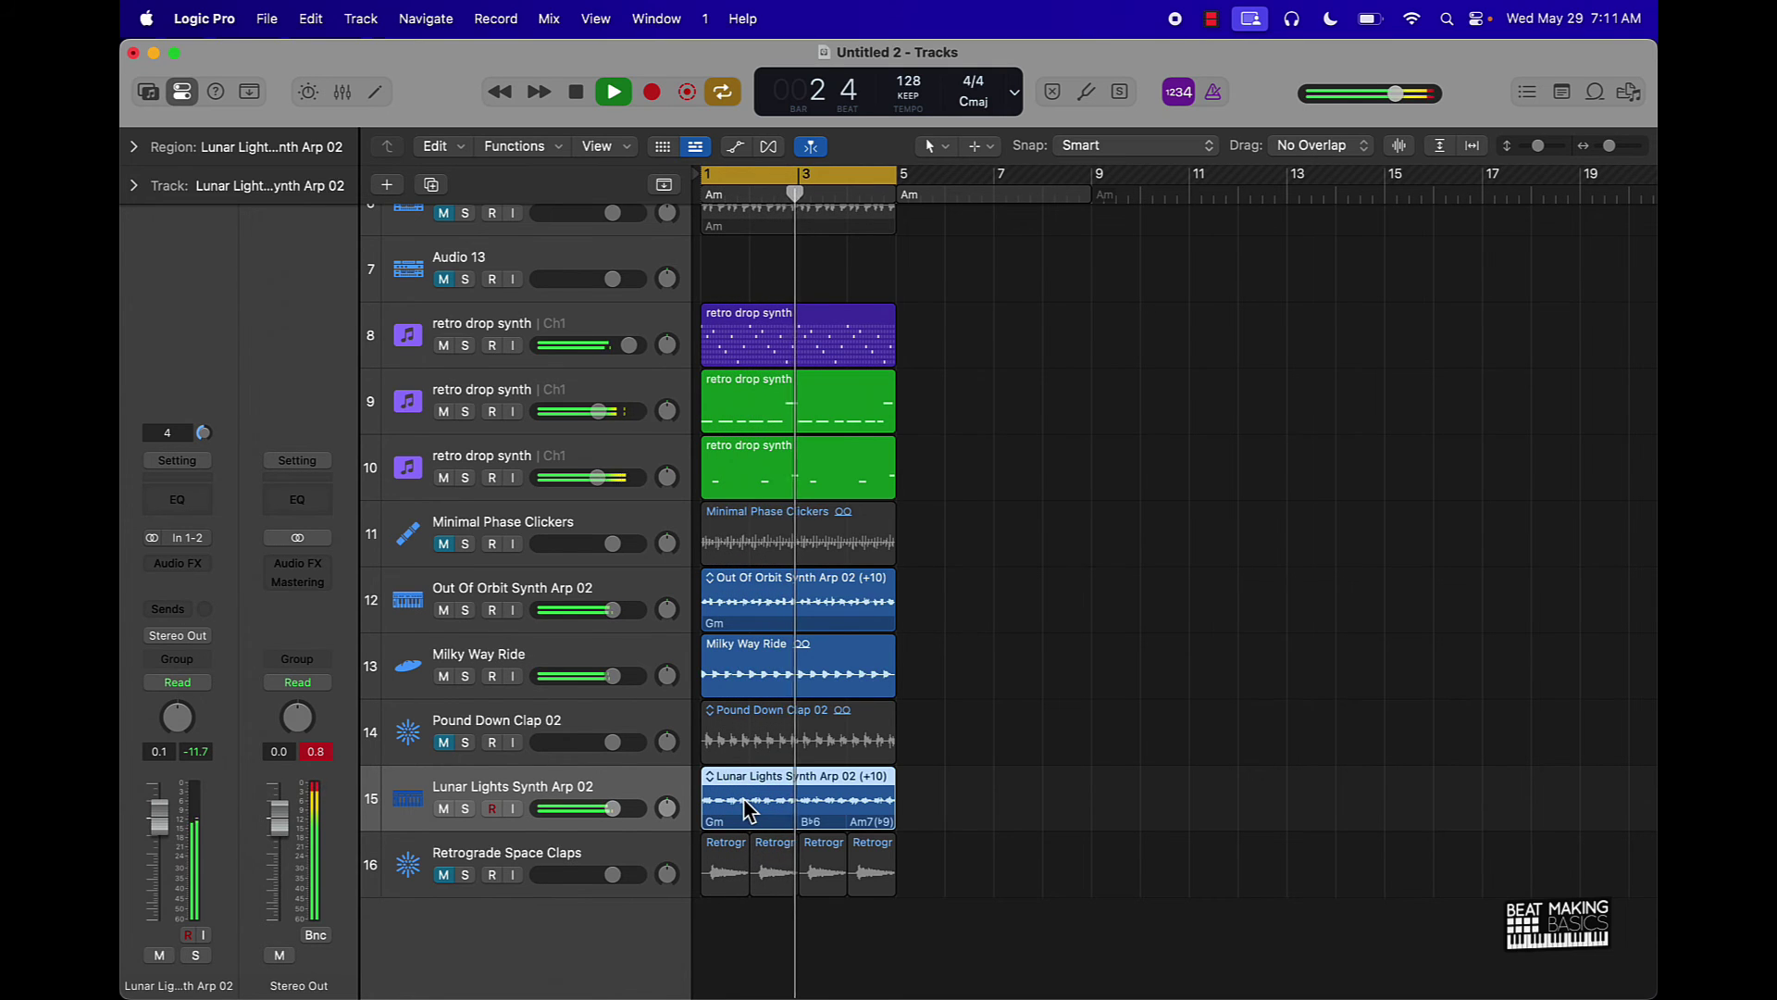
Try the Lunar Lights region an octave lower at -2 with Out Of Orbit Synth Arp 02 muted, then restore both
key(alt+shift+Down)
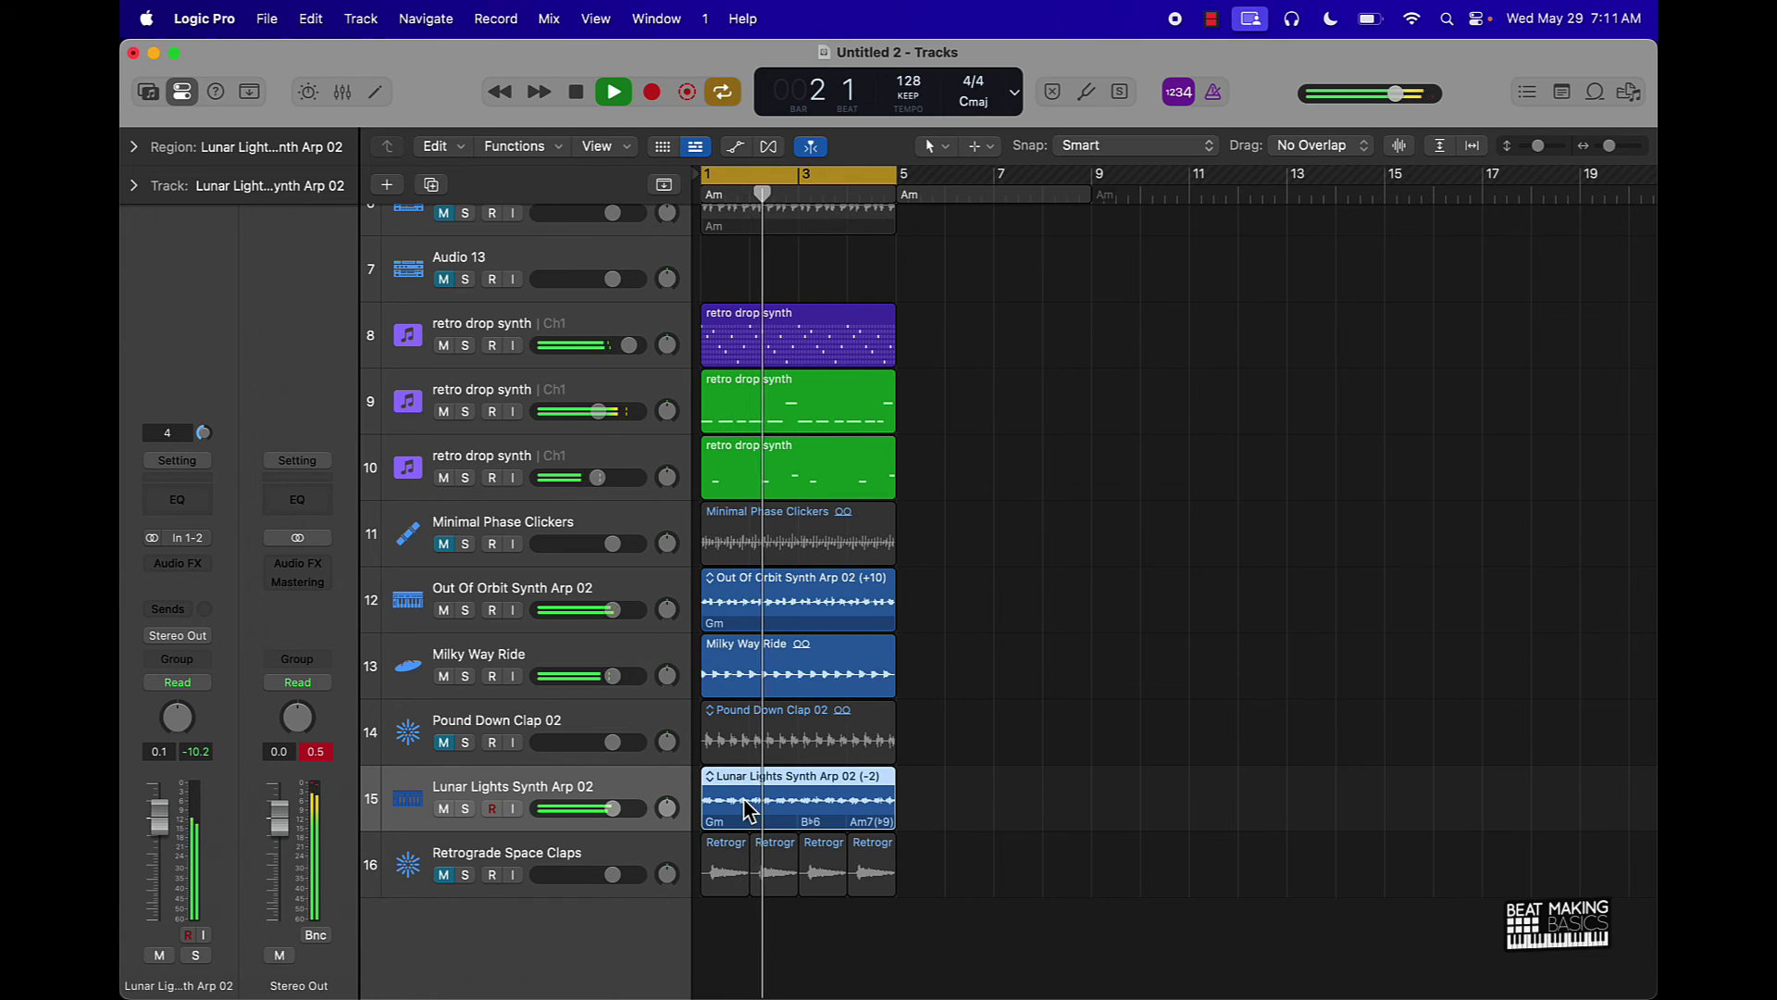
click(443, 609)
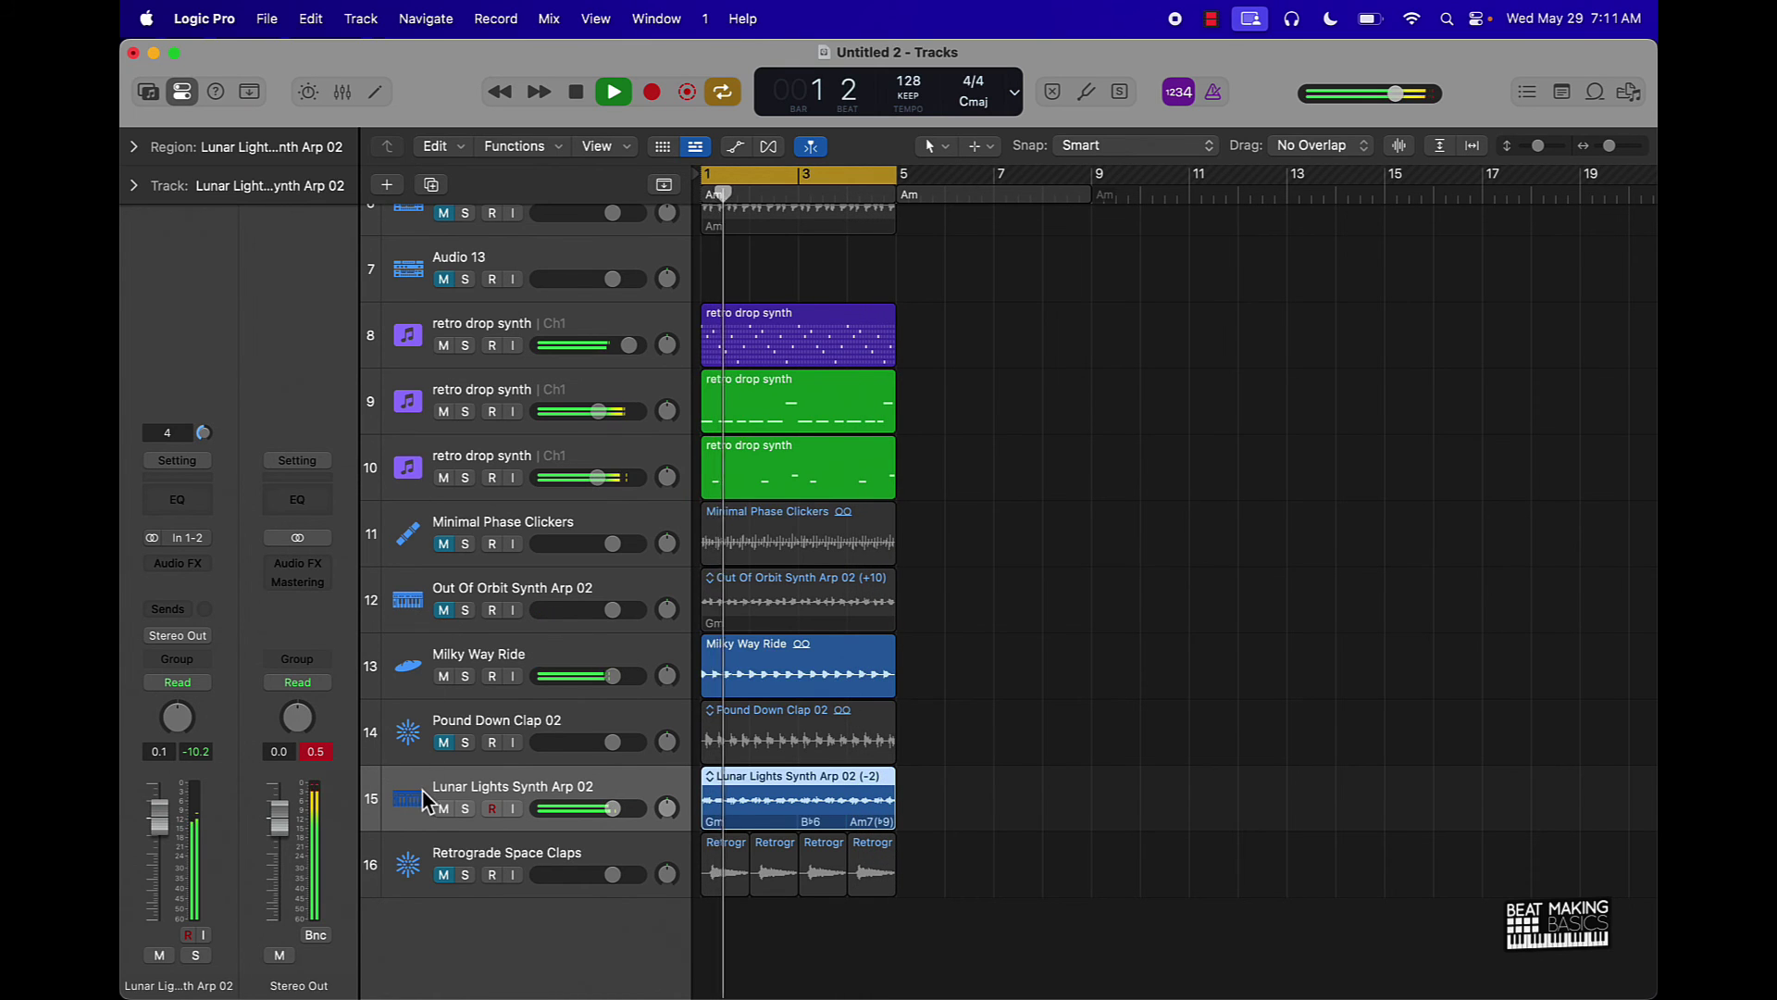
click(444, 610)
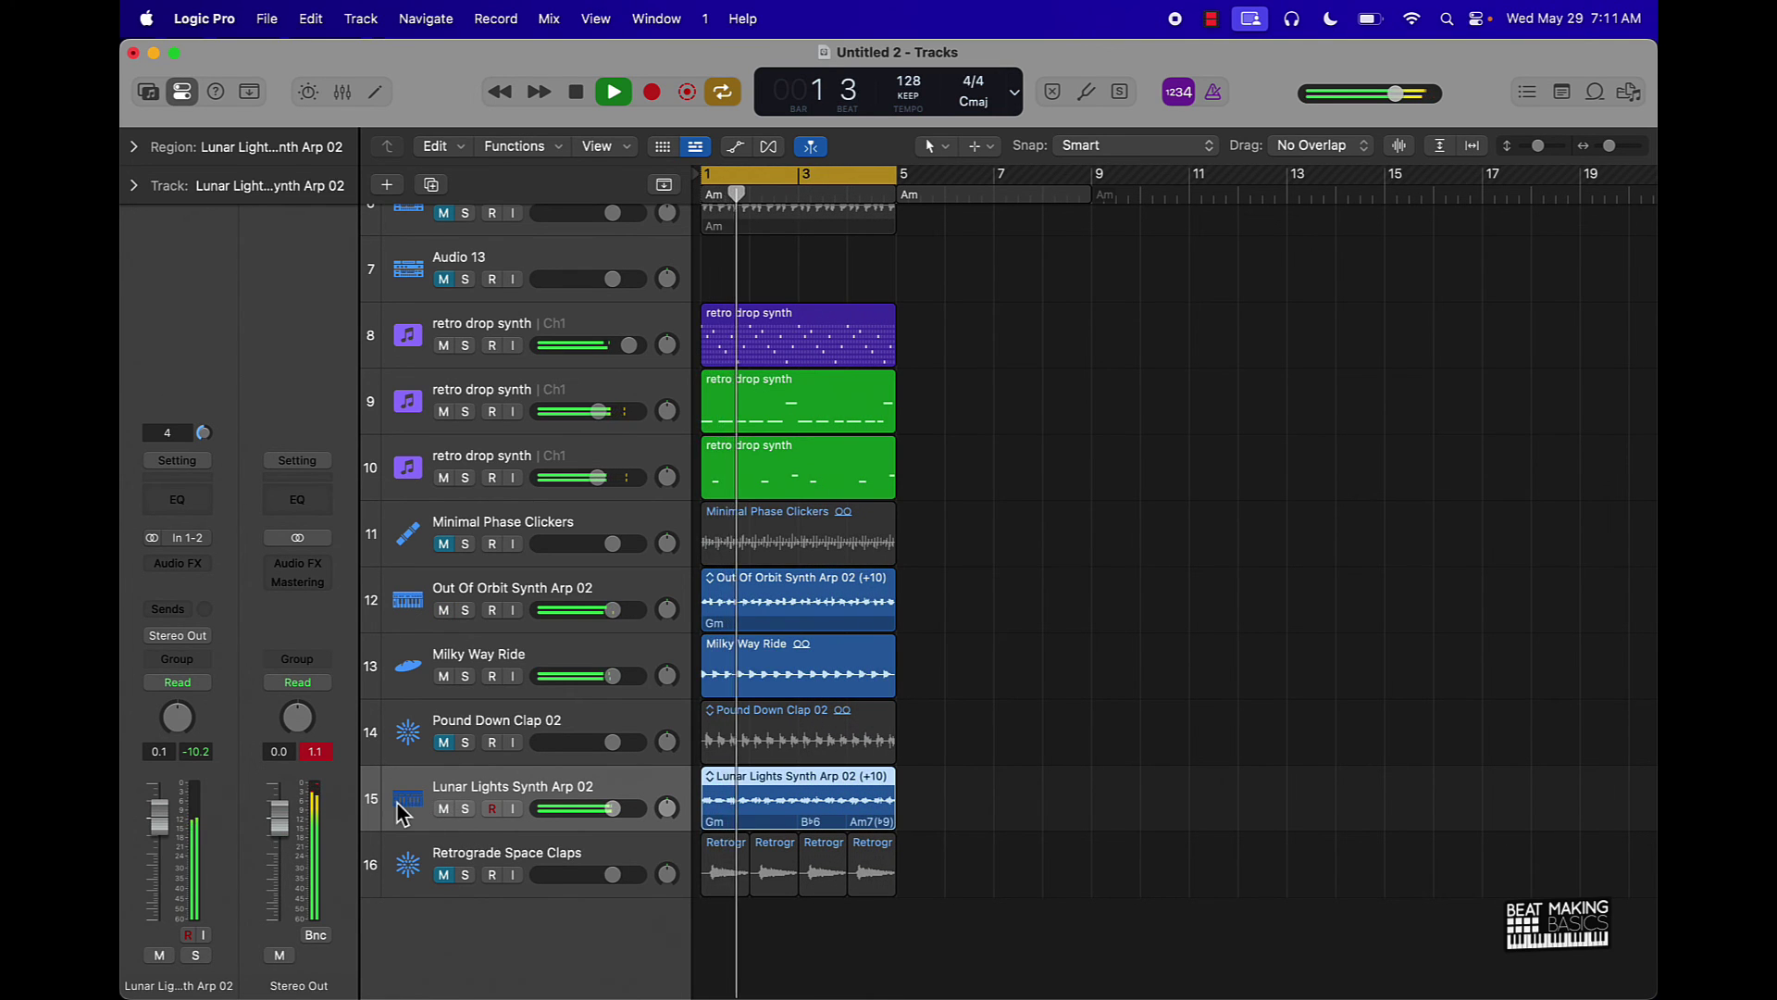
Move the Lunar Lights Synth Arp 02 track directly below Out Of Orbit Synth Arp 02
drag(398, 798, 407, 672)
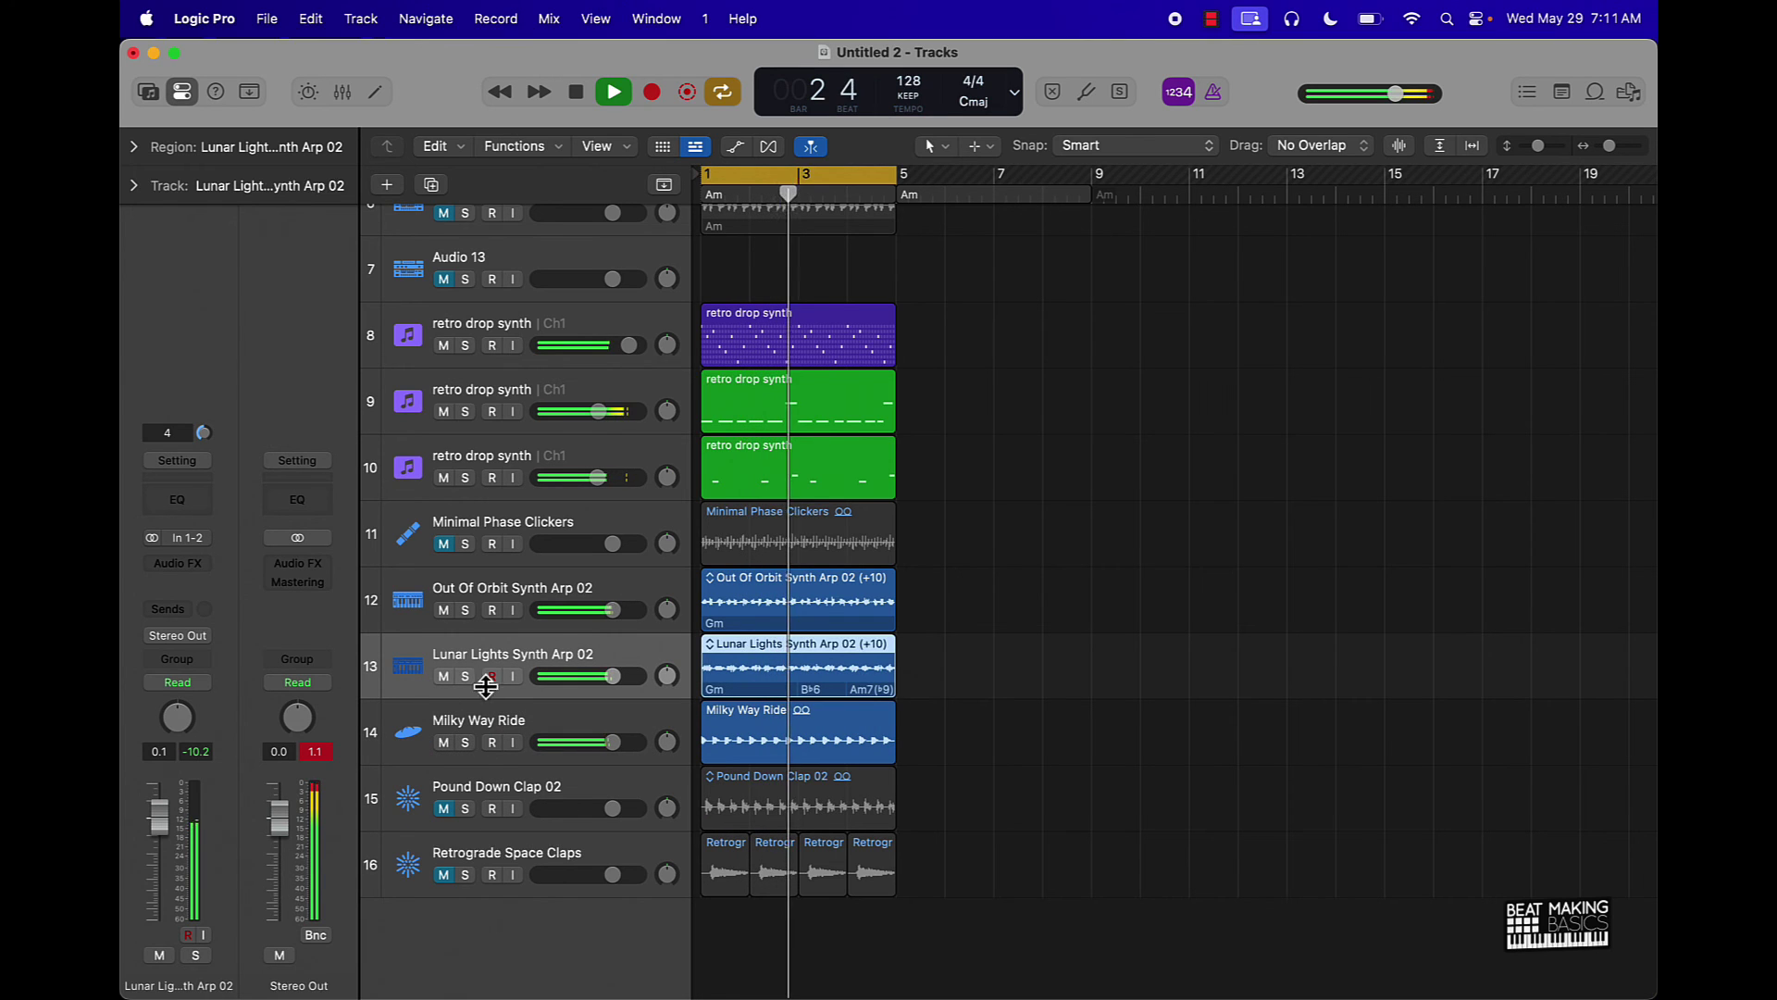
Mute Out Of Orbit Synth Arp 02 and transpose the Lunar Lights Synth Arp 02 region up an octave to +22 during playback
click(446, 611)
click(444, 610)
click(418, 664)
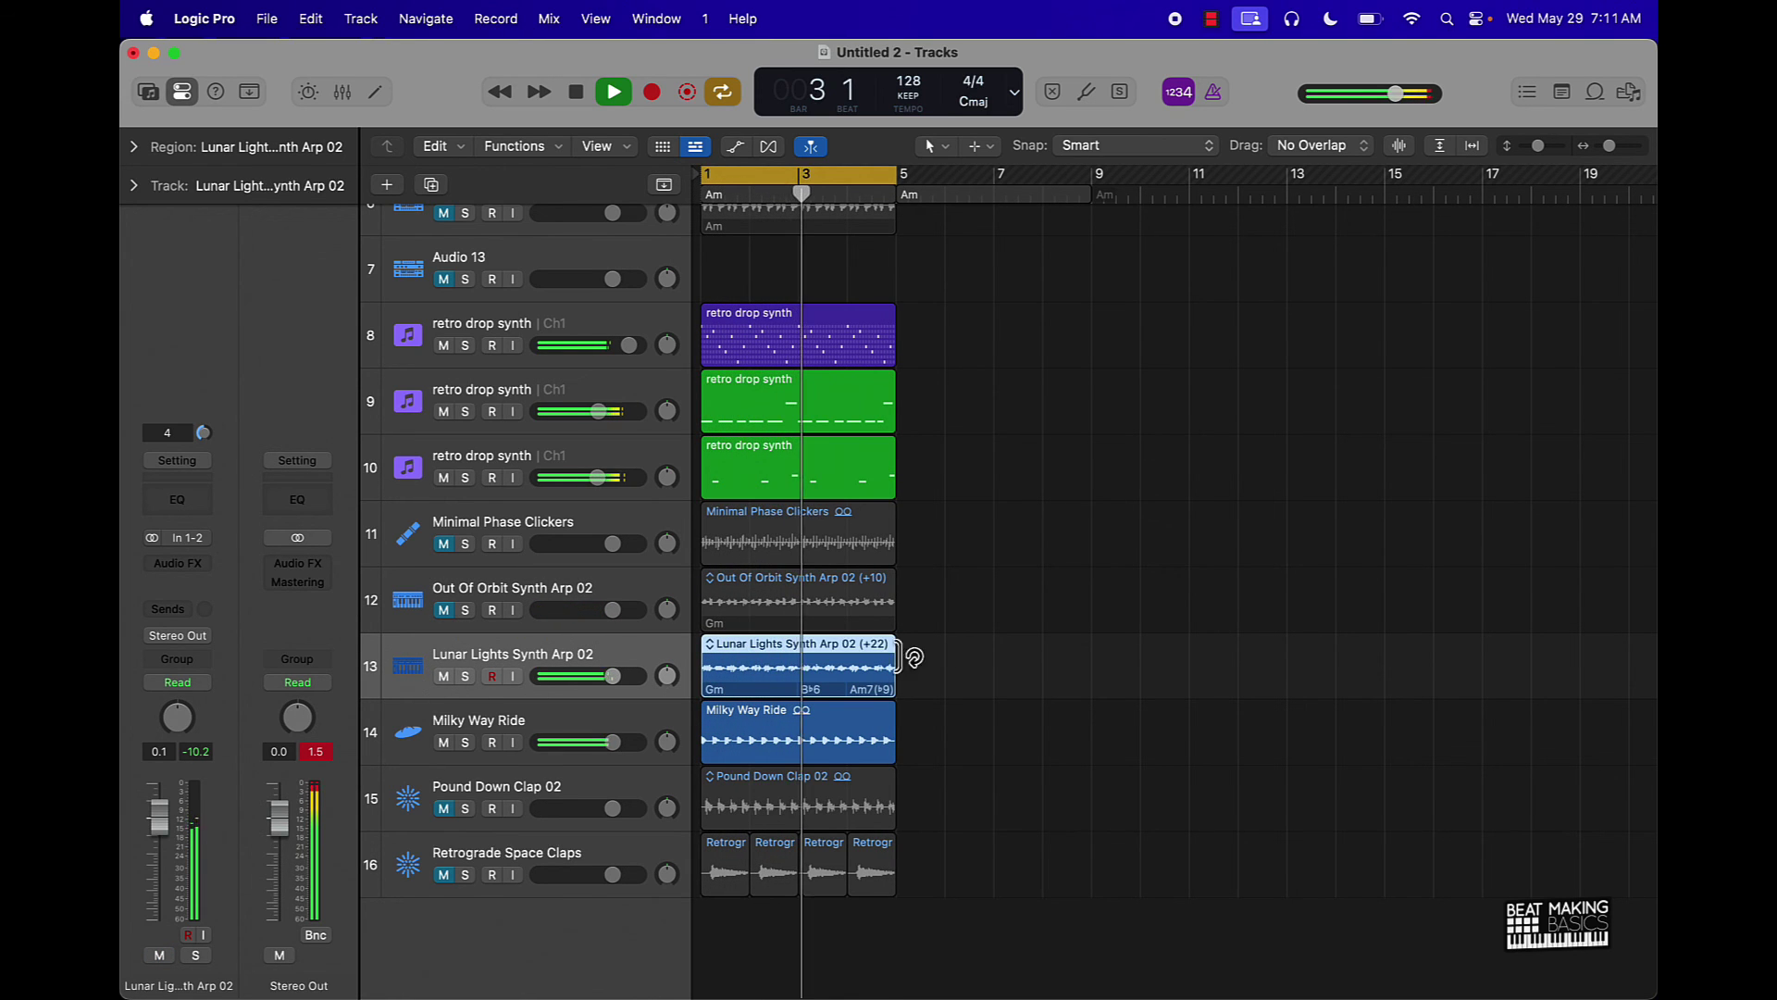
click(982, 678)
Try Heavy Handed Synth Bass 02 in the mix by unmuting it during playback, and mute it again
scroll(976, 675, up, 5)
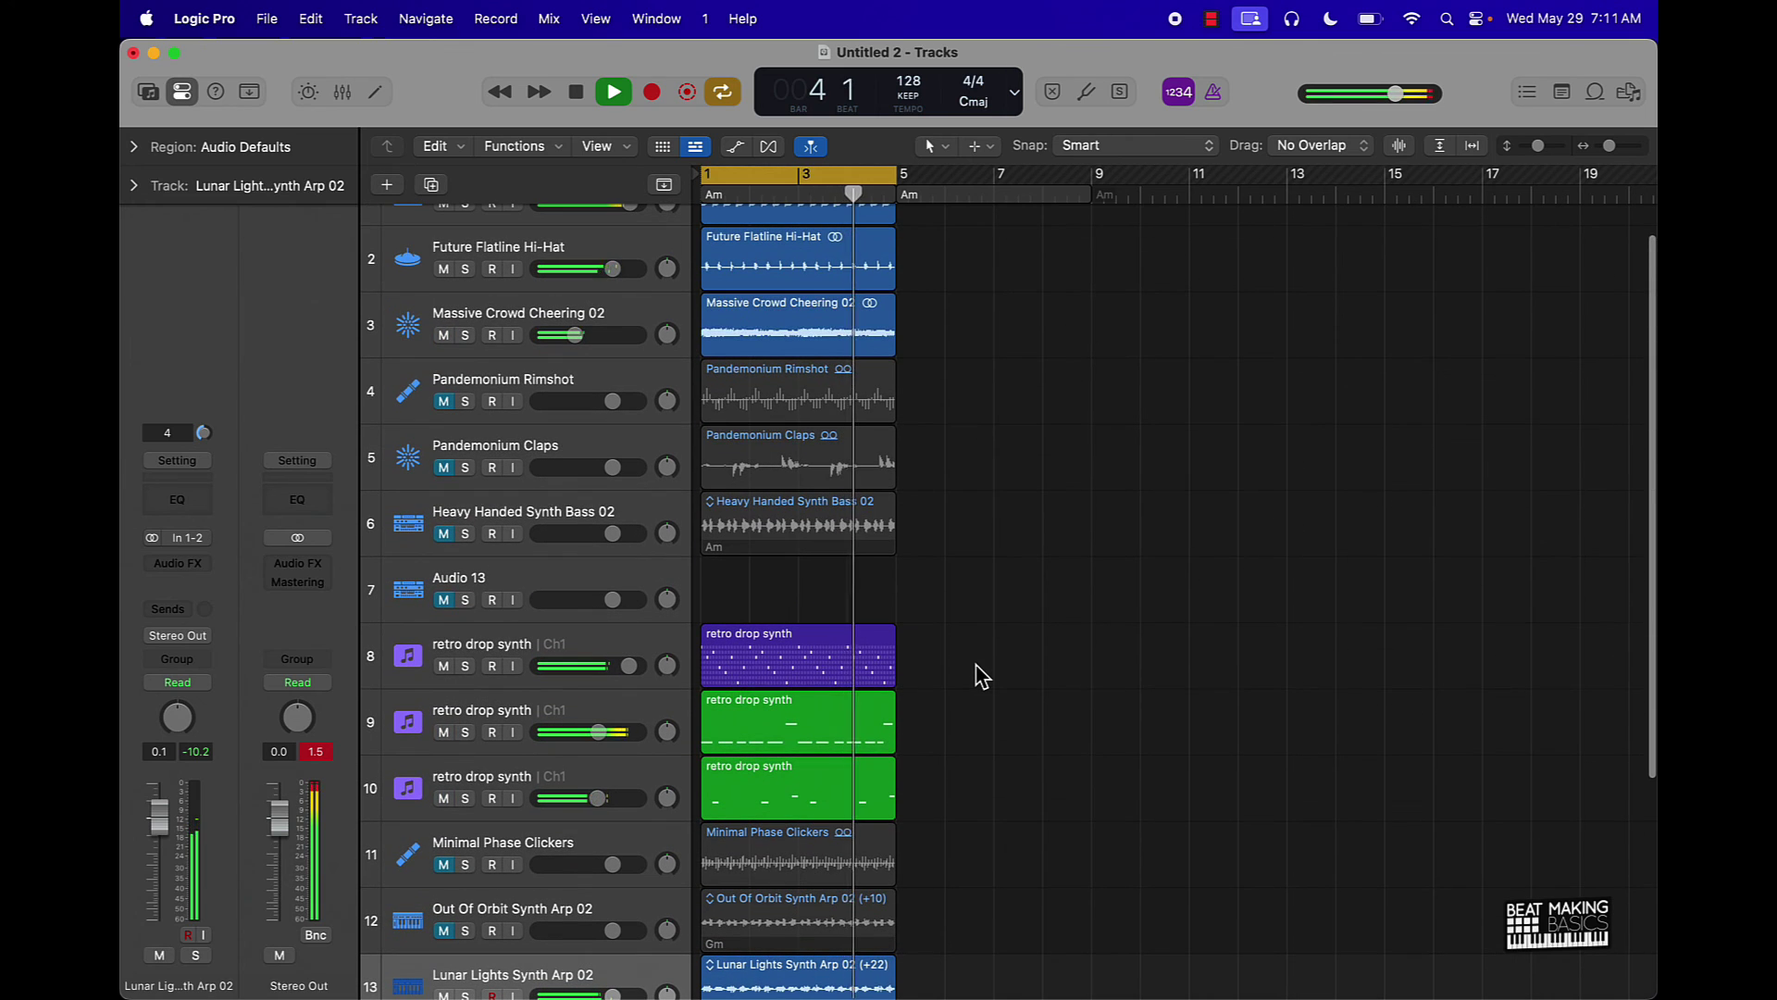
click(444, 534)
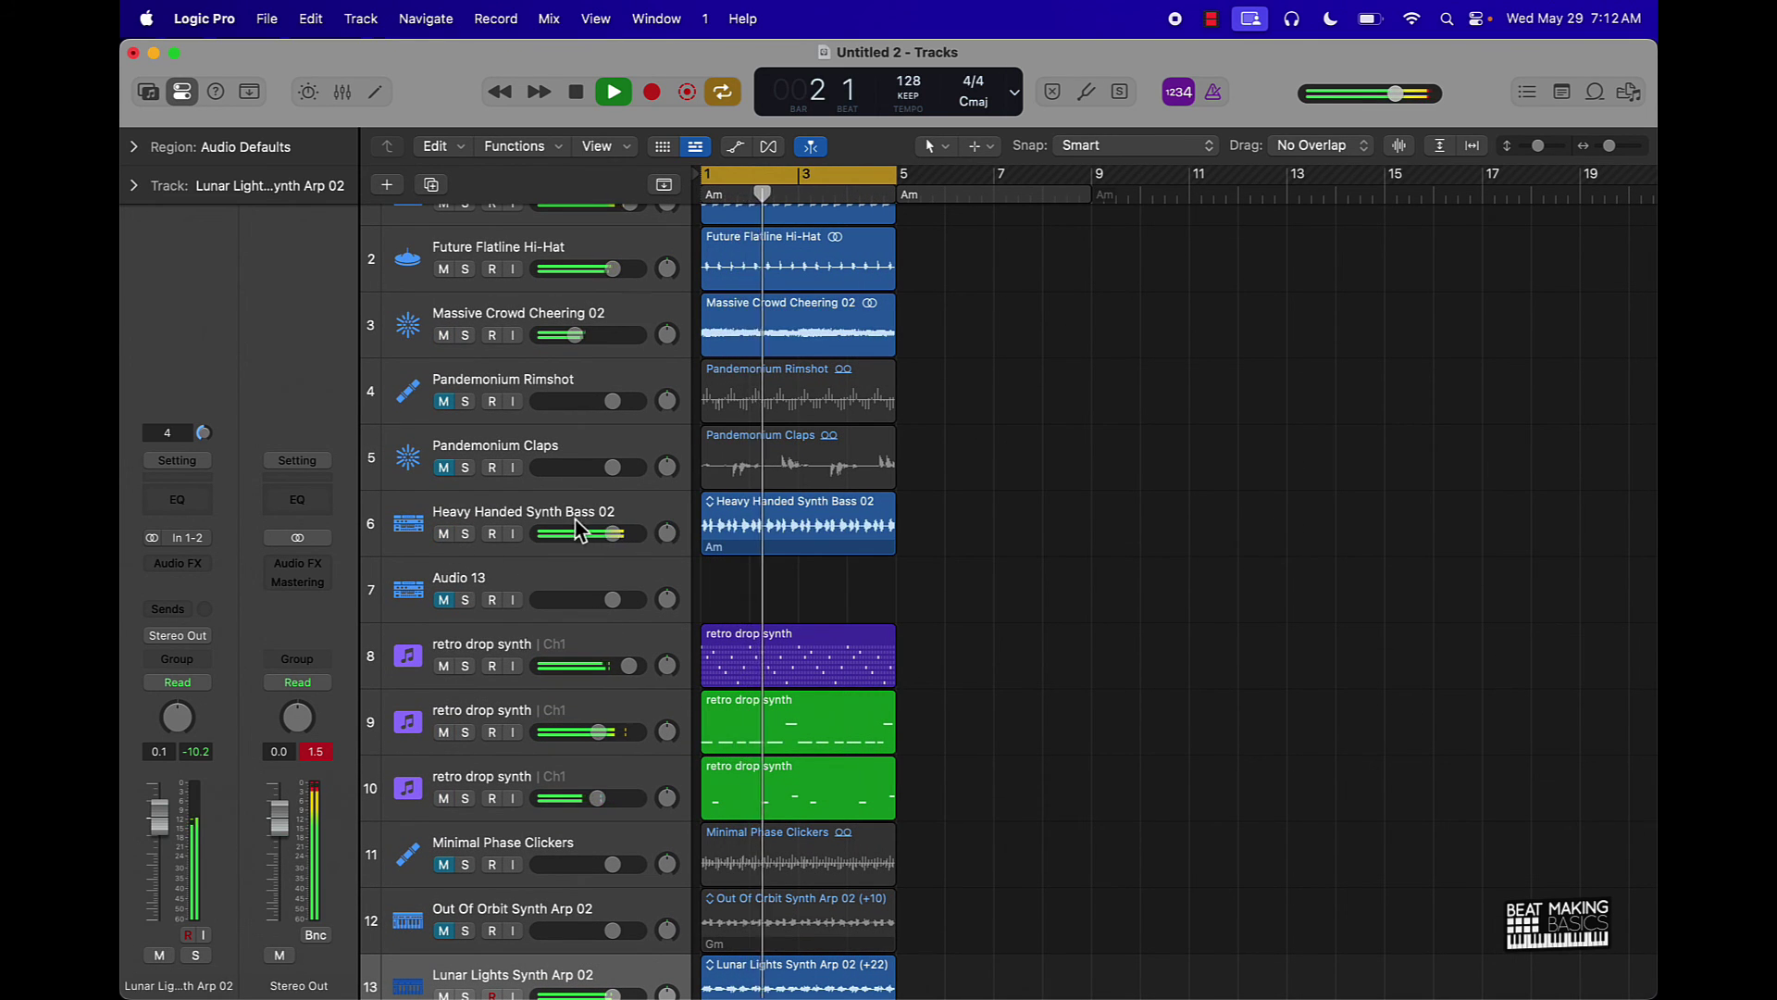
click(444, 534)
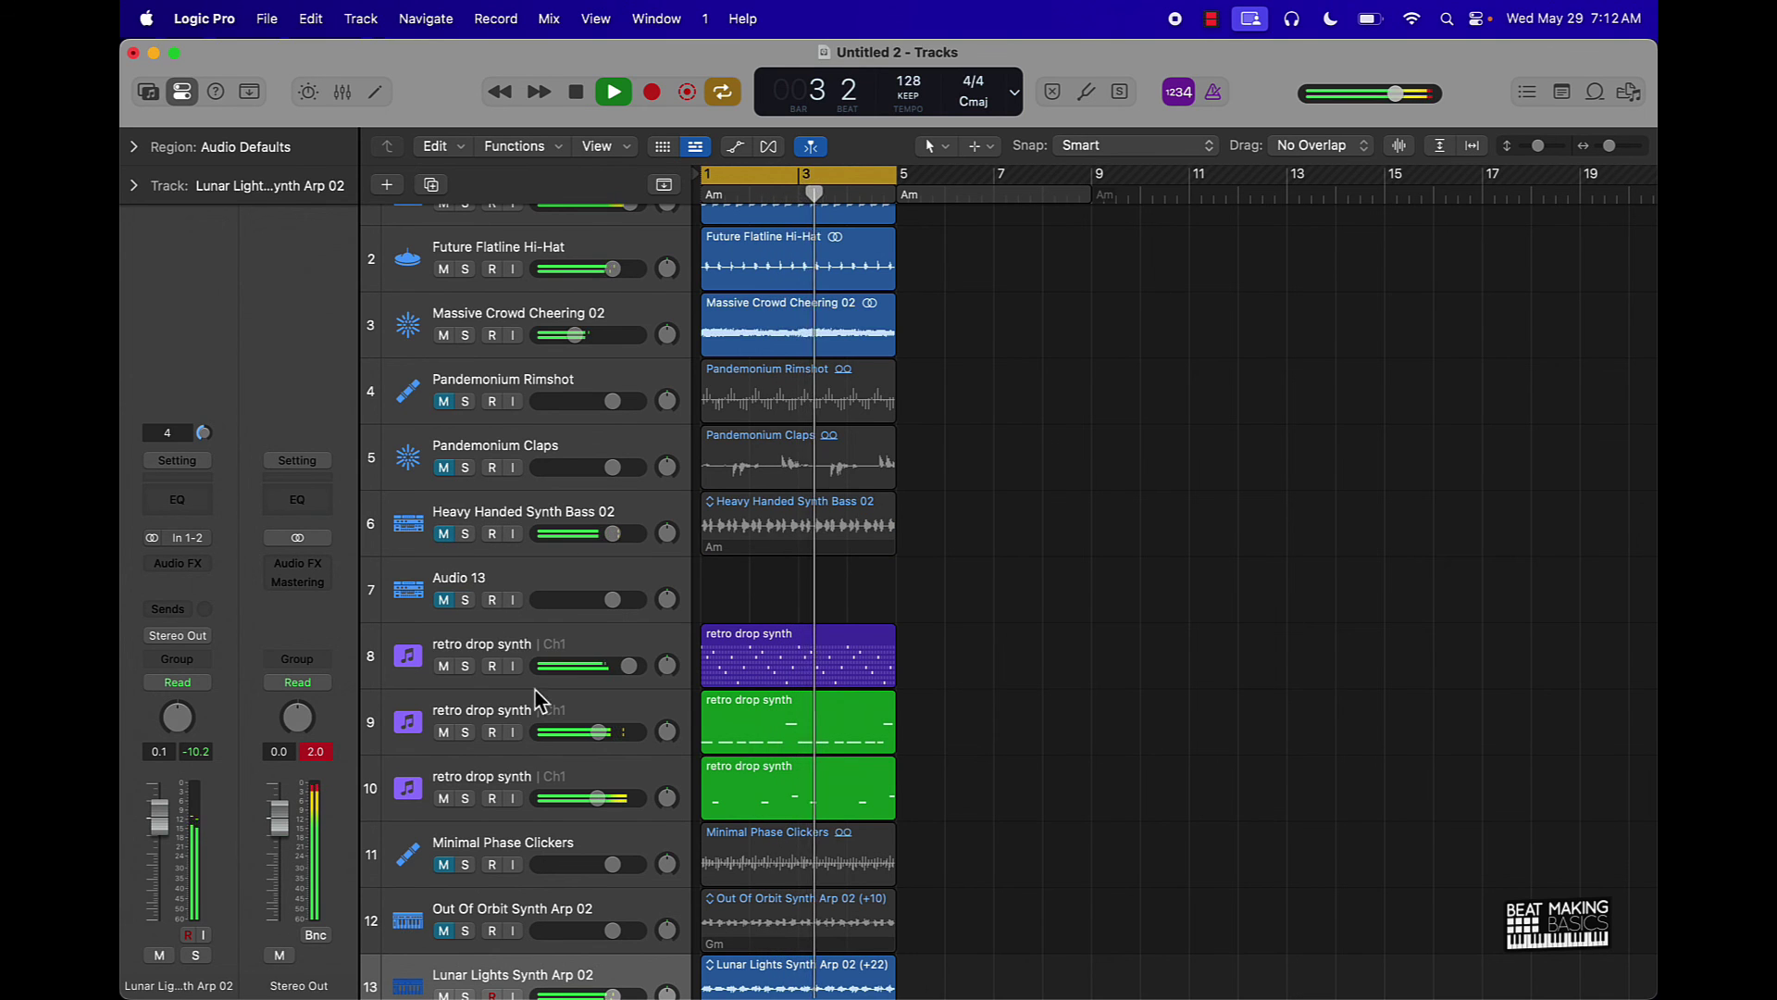
Unmute Out Of Orbit Synth Arp 02 to play alongside Lunar Lights Synth Arp 02, and stop playback
scroll(538, 699, down, 3)
scroll(531, 685, down, 3)
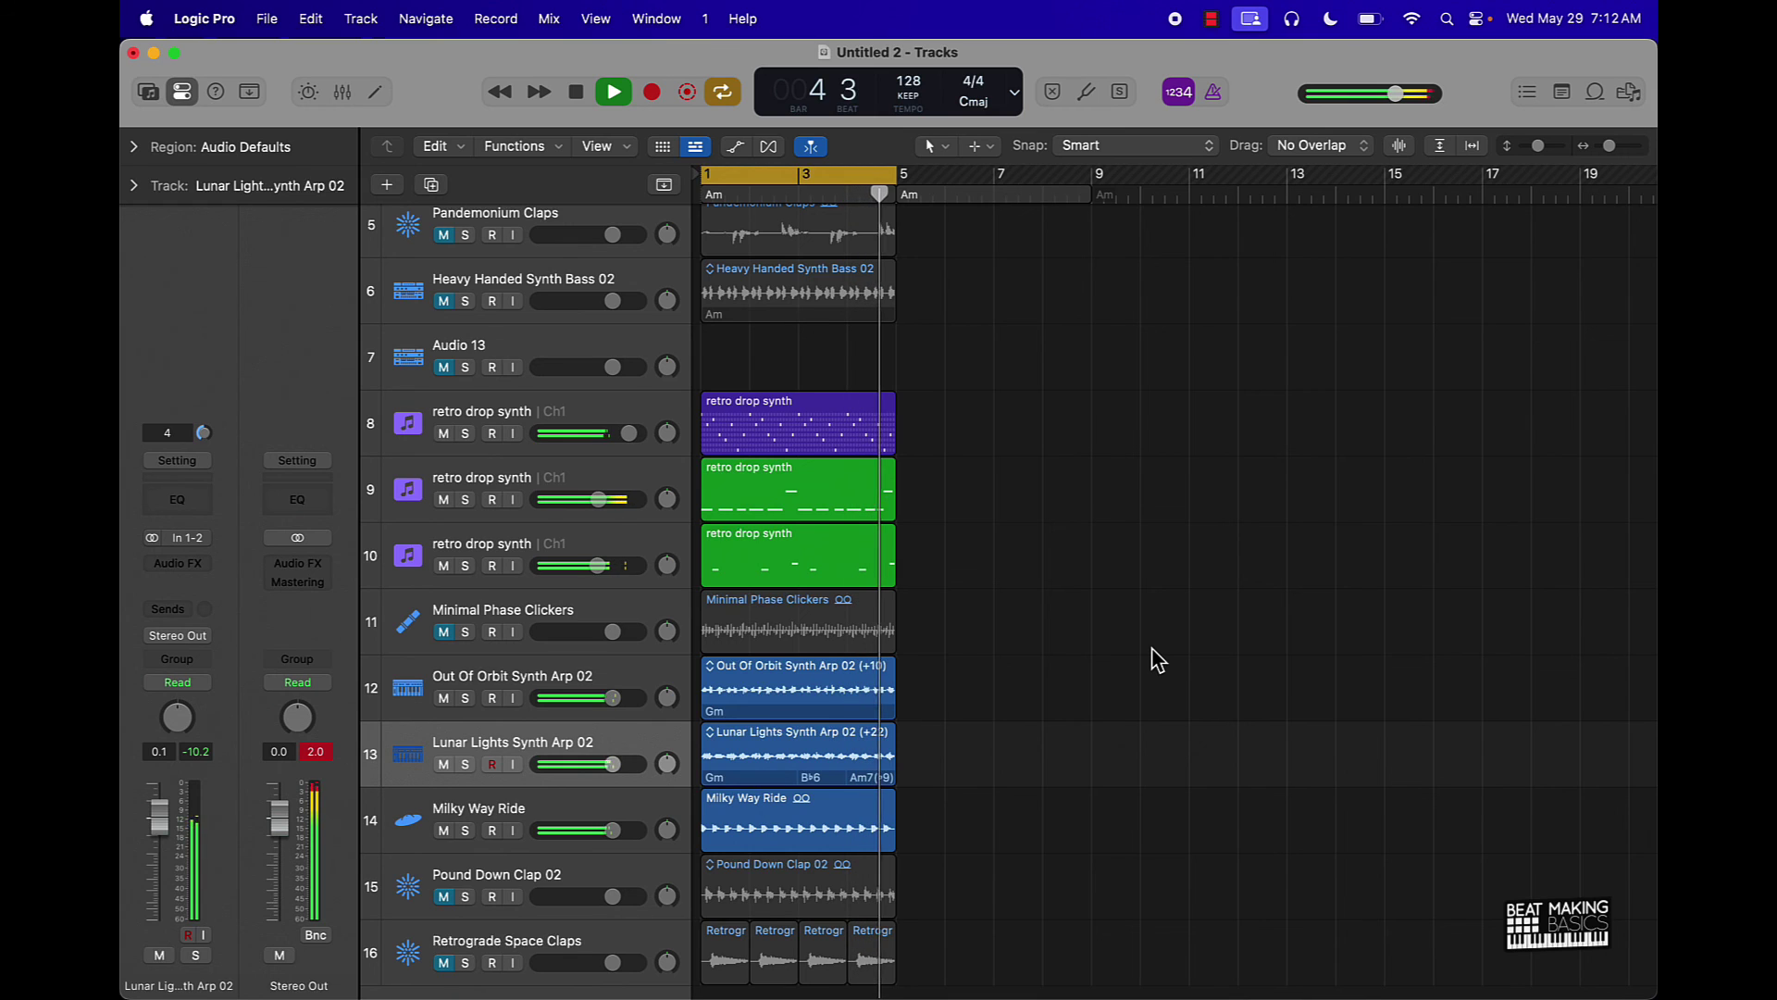
key(space)
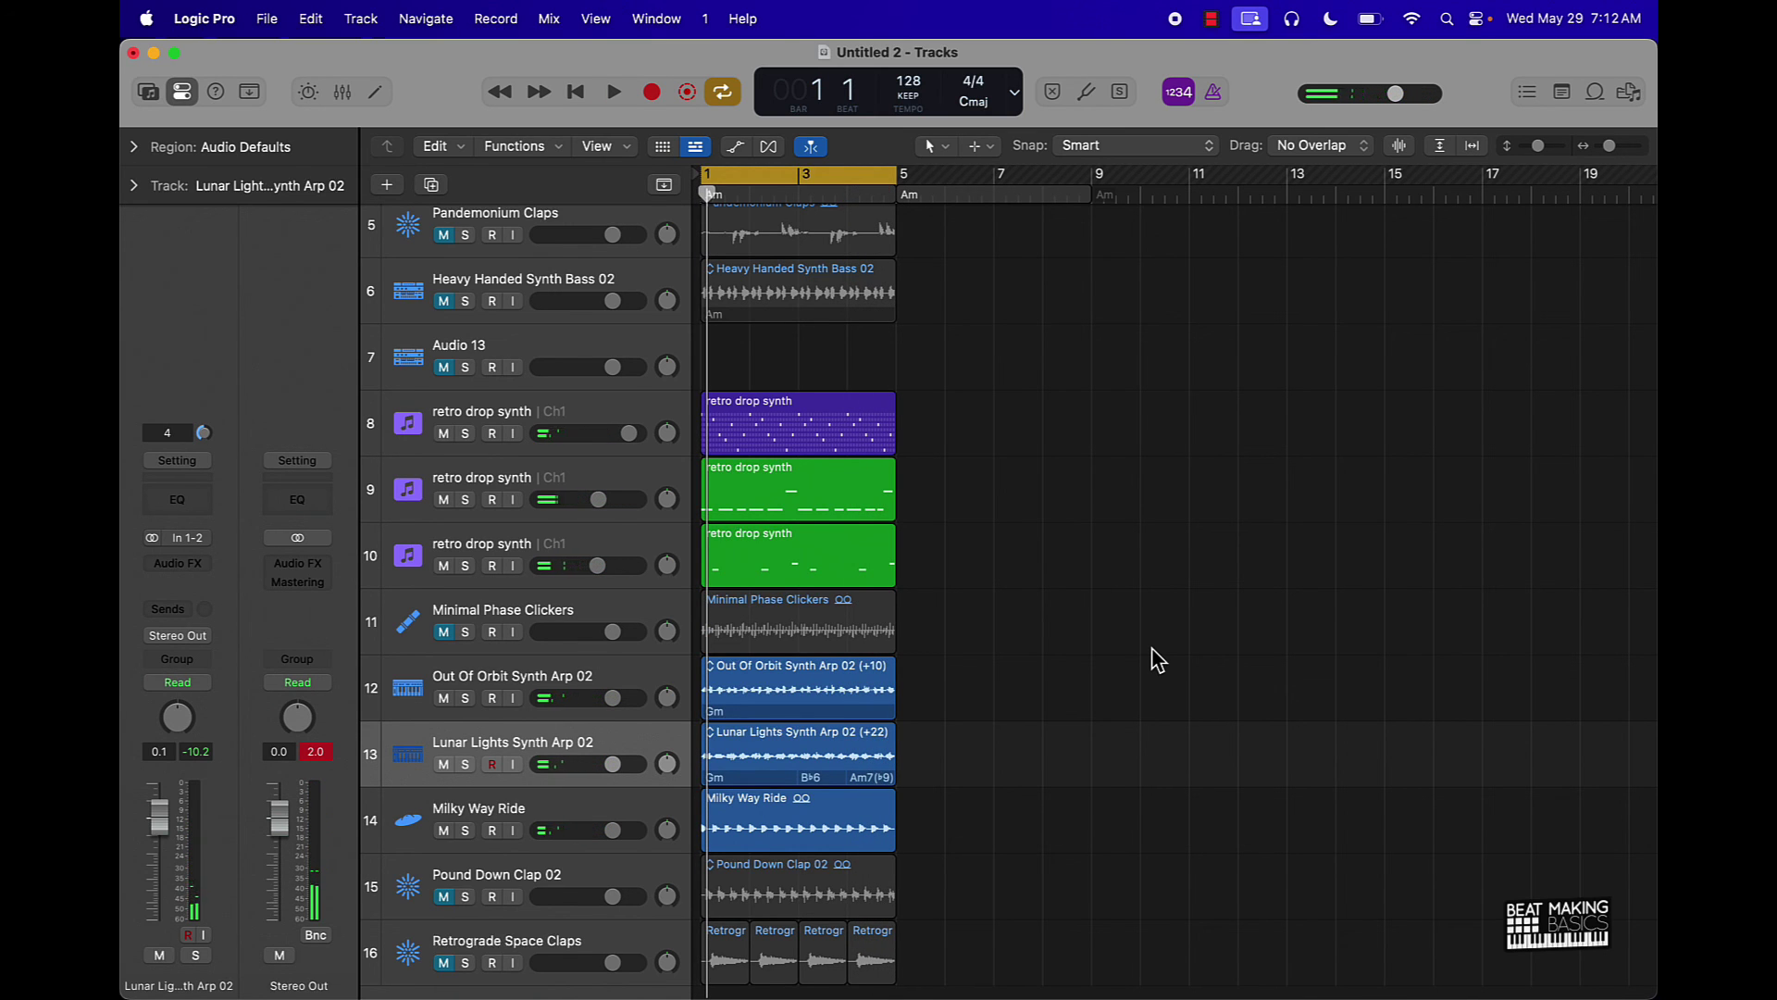
Clear the peak level readings on the Lunar Lights Synth Arp 02 and Stereo Out channel strips
scroll(1157, 659, up, 5)
scroll(1153, 647, down, 6)
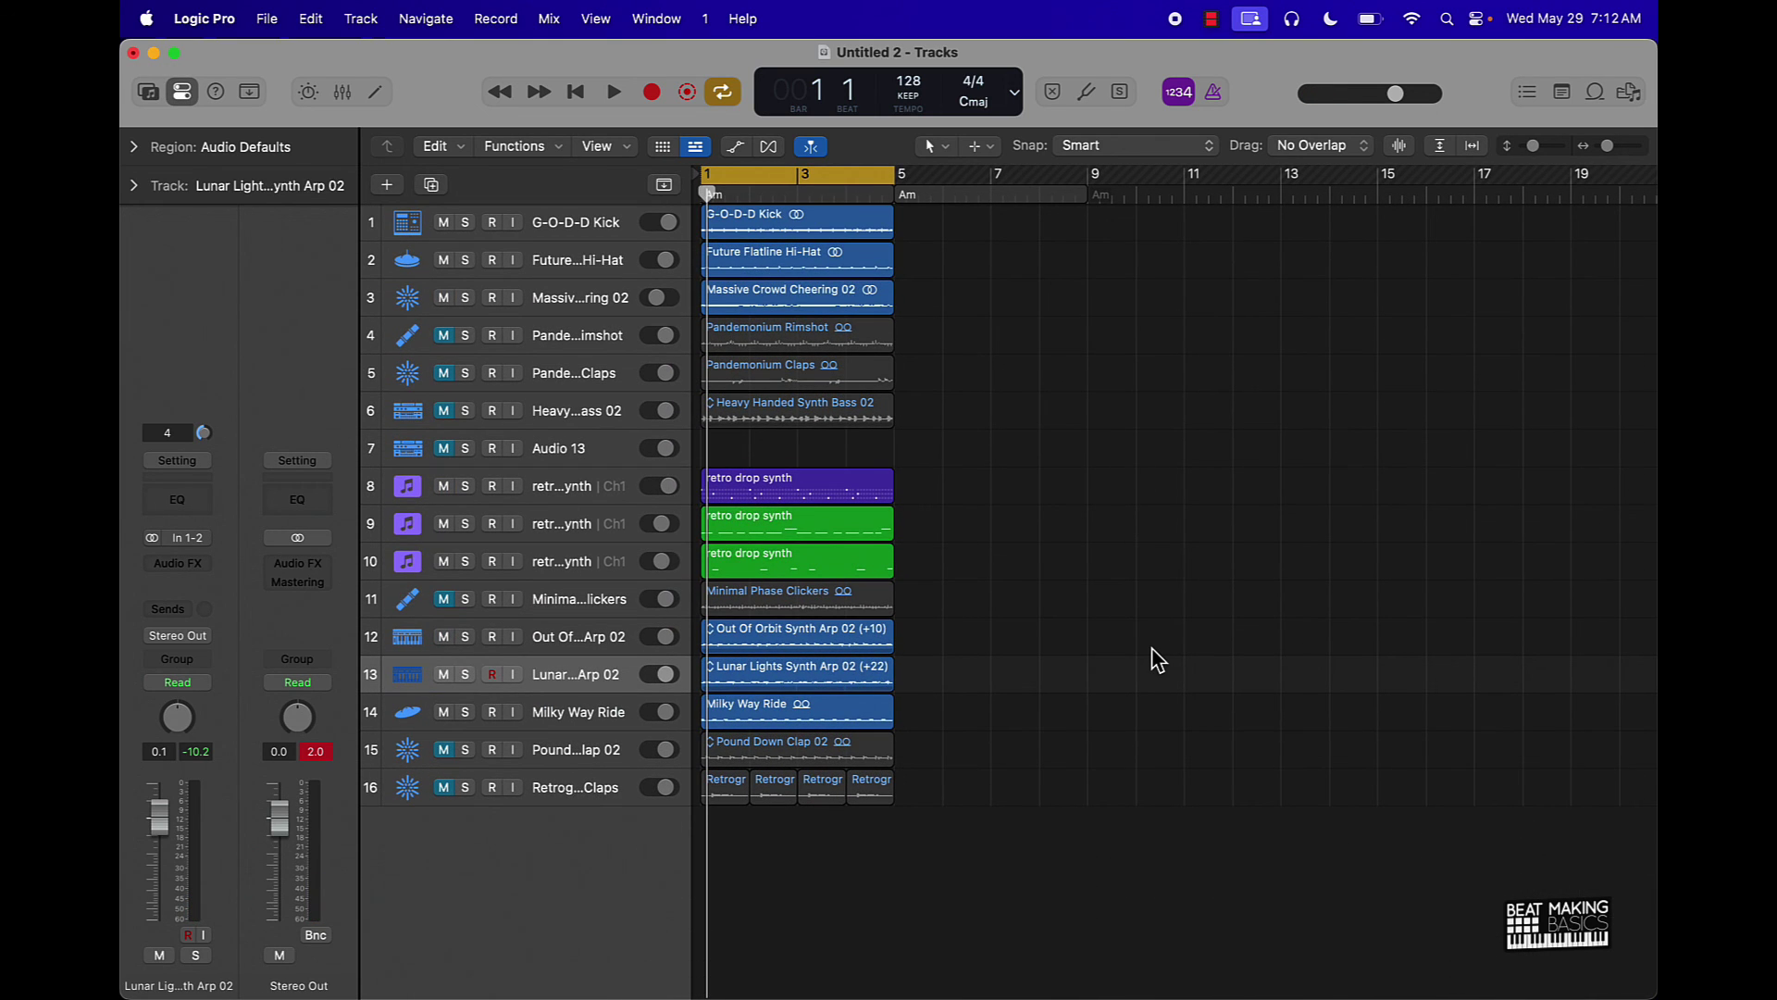
click(328, 756)
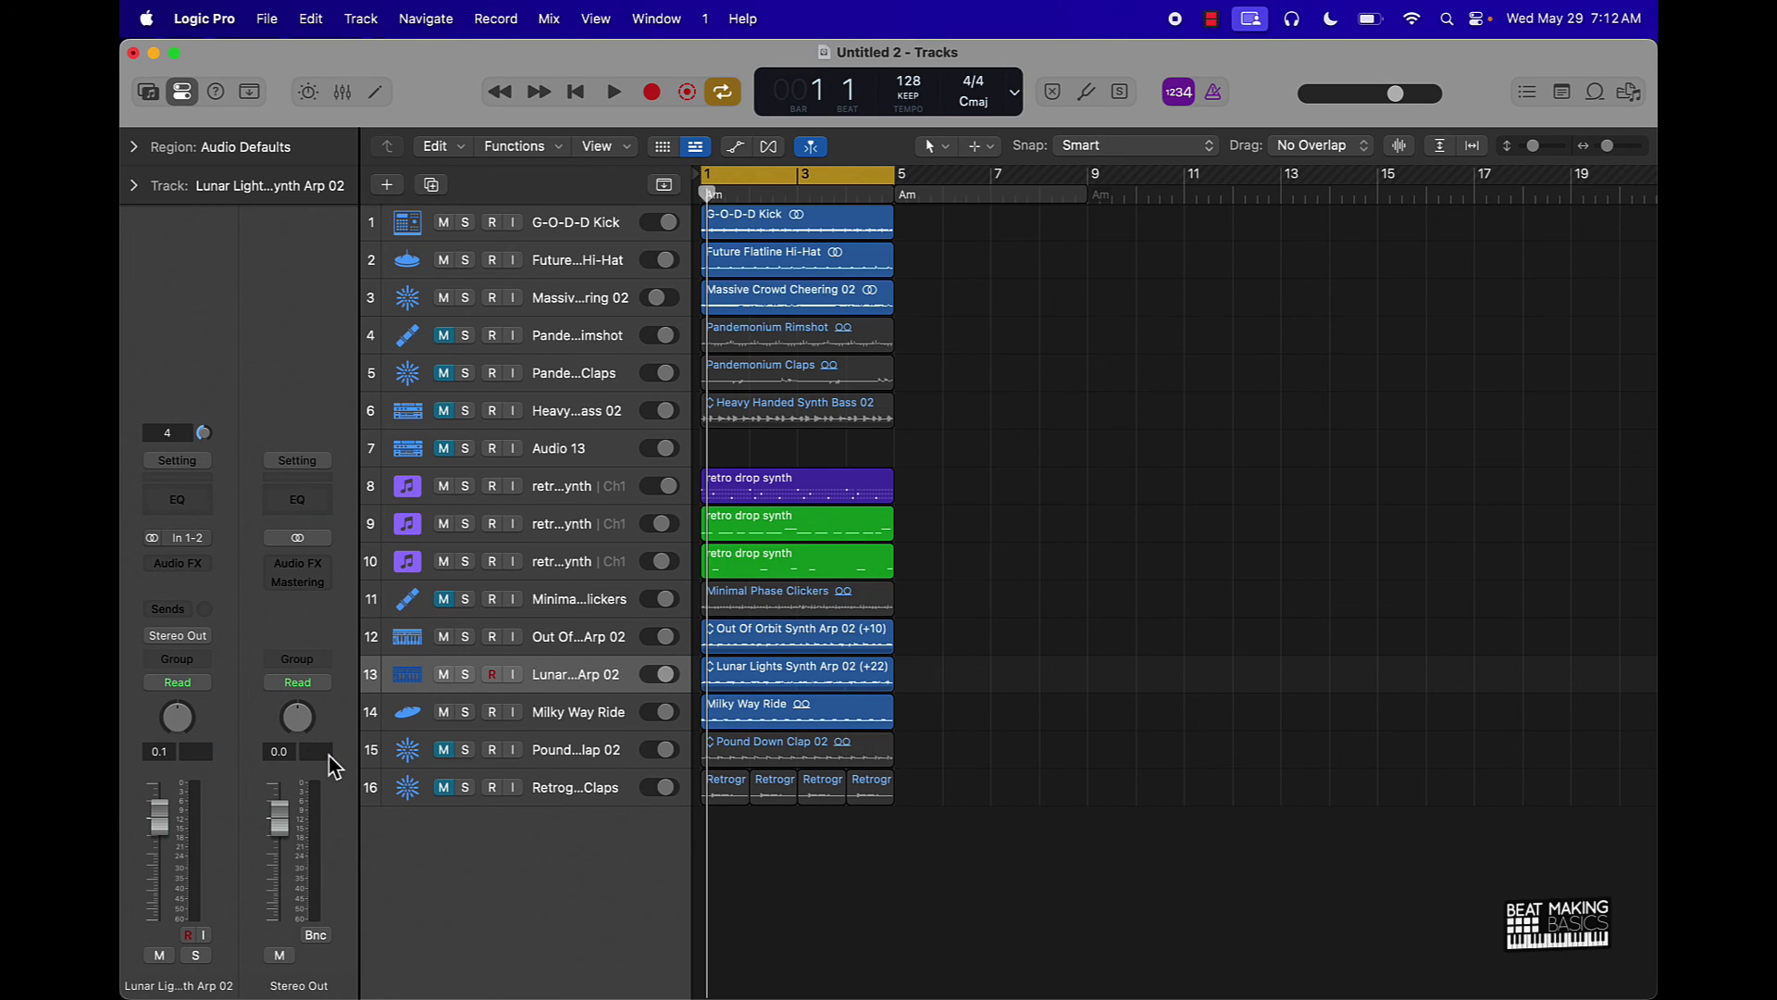